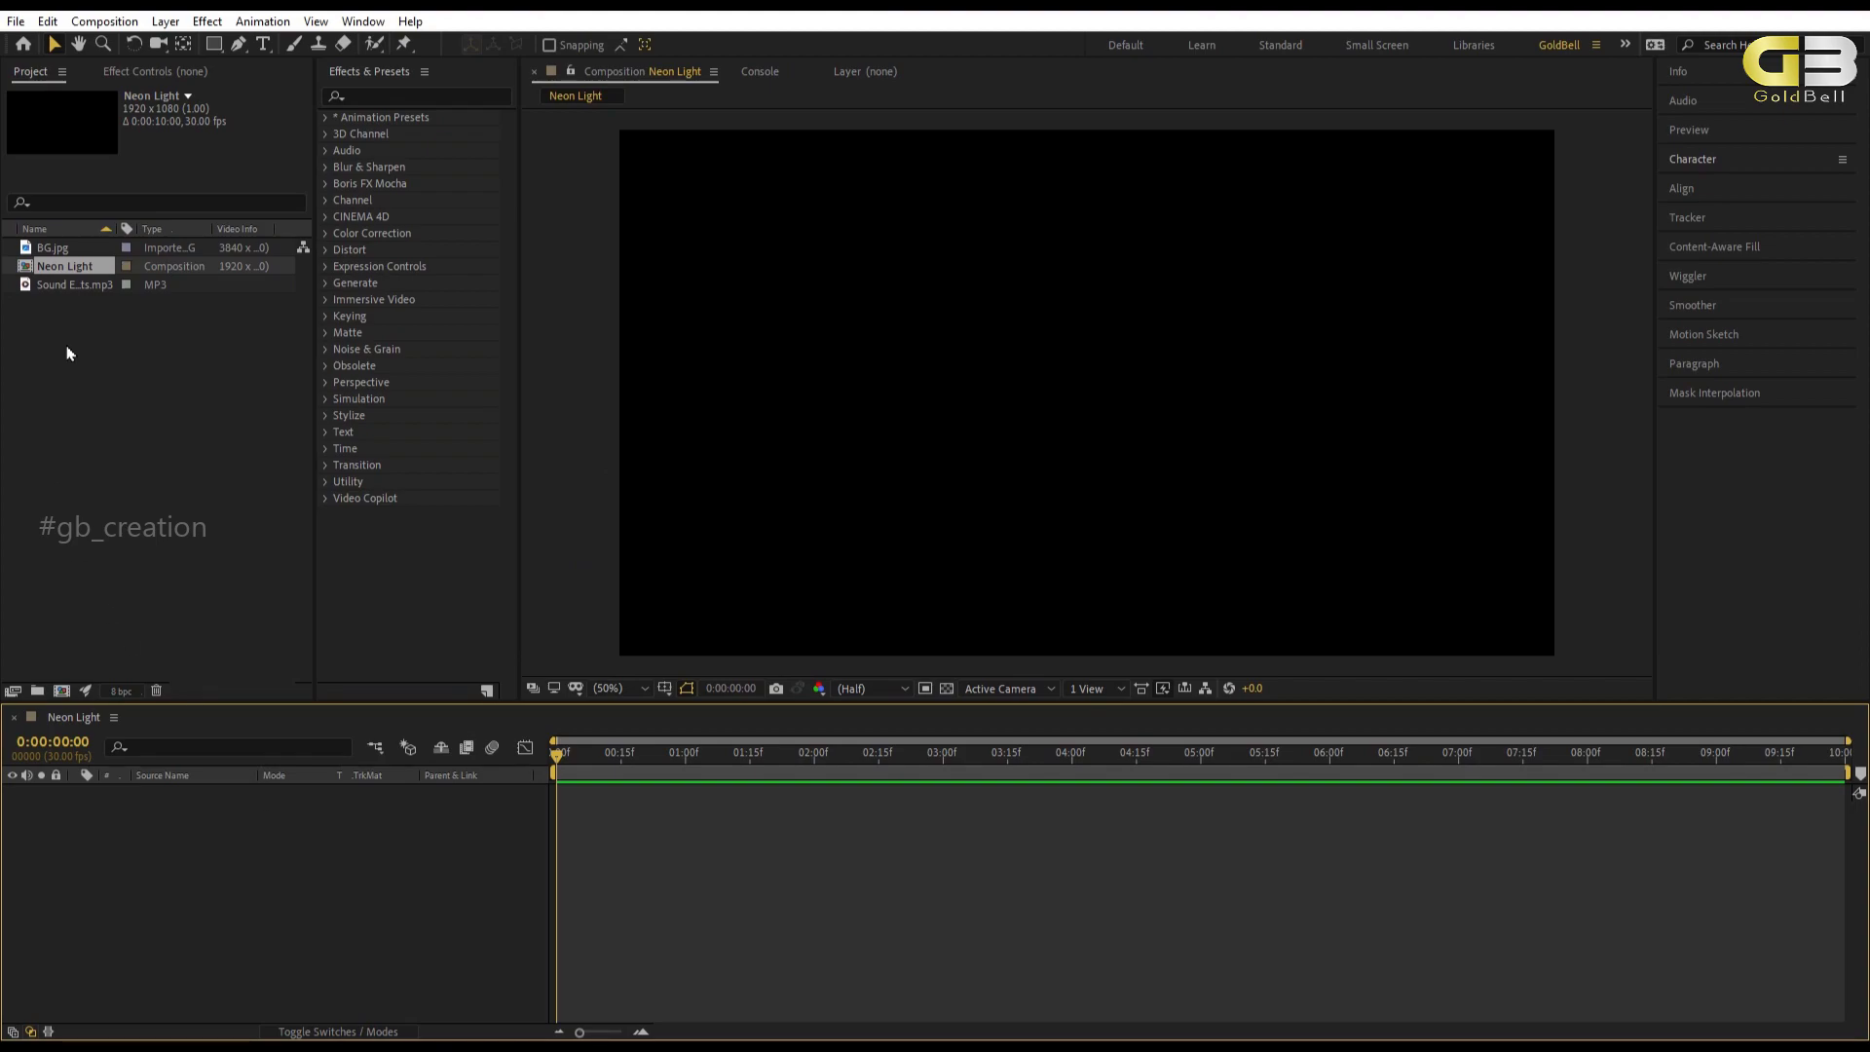
Add BG.jpg to the Neon Light composition and fit the layer to the composition size.
drag(61, 255, 143, 852)
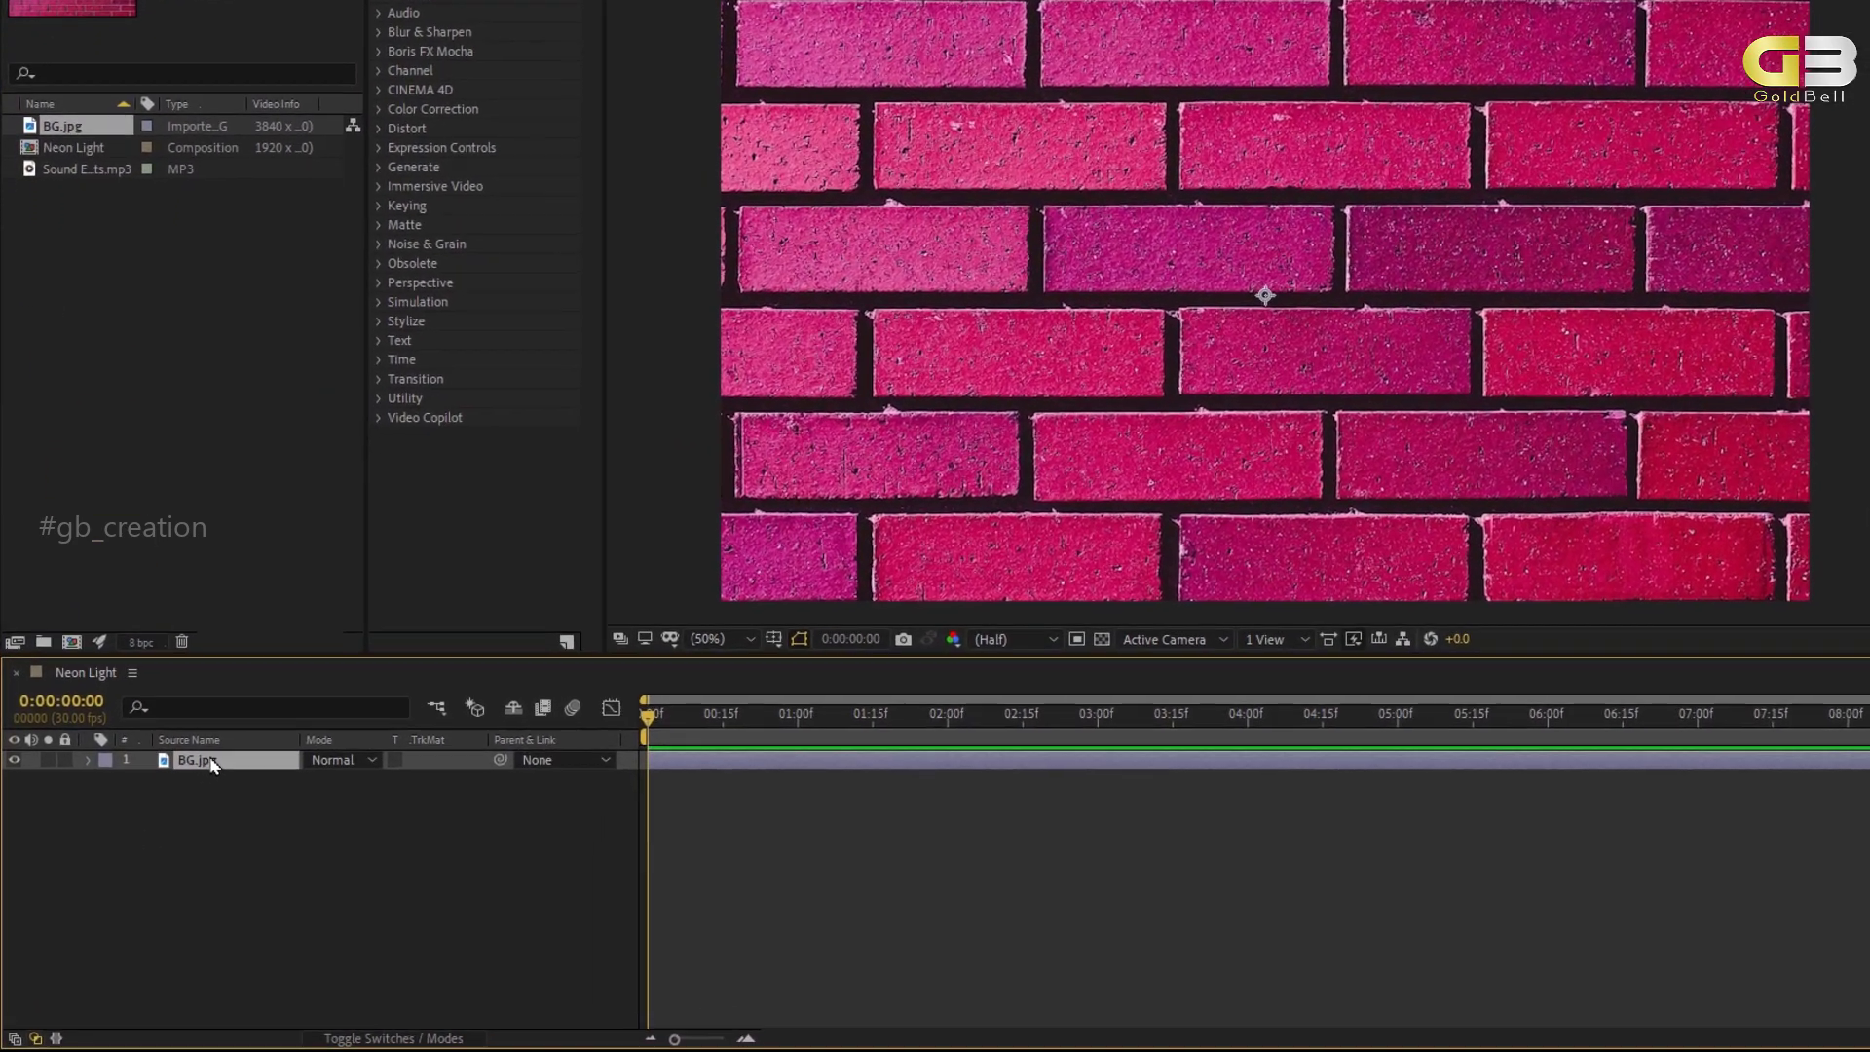
right_click(213, 765)
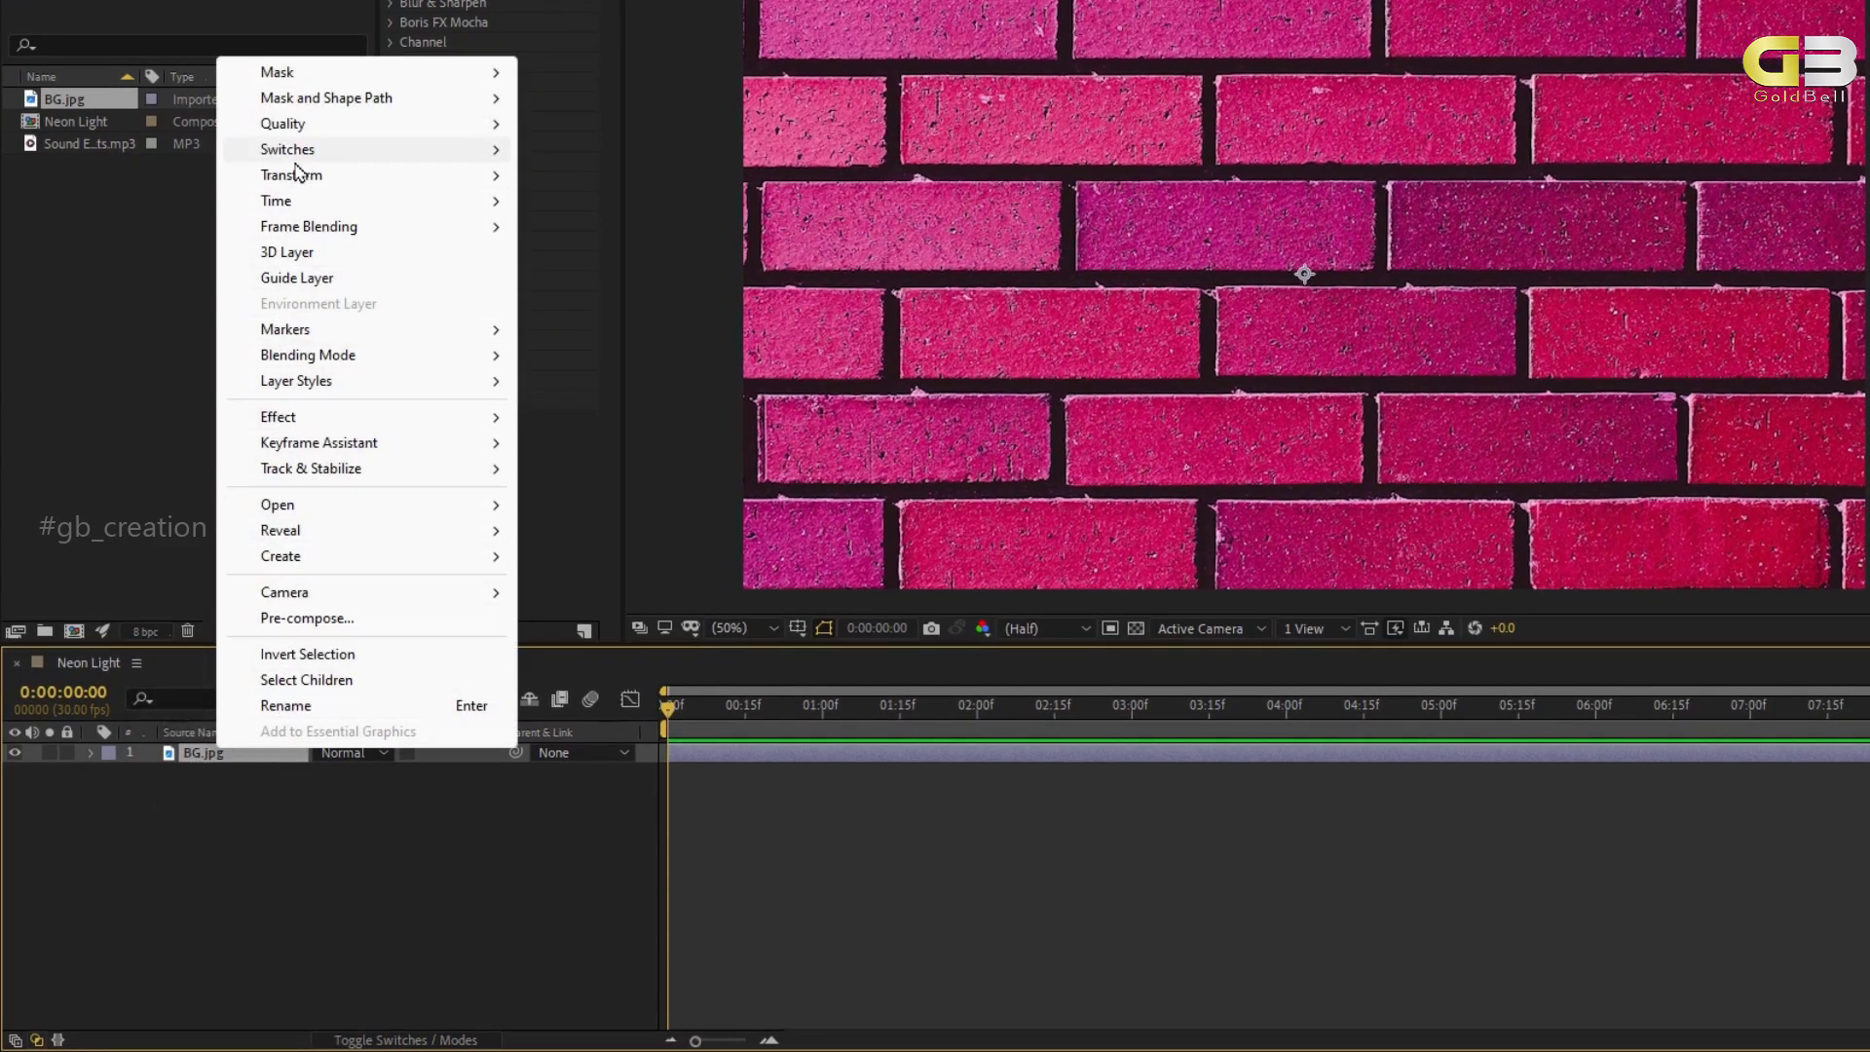
mouse_move(300, 187)
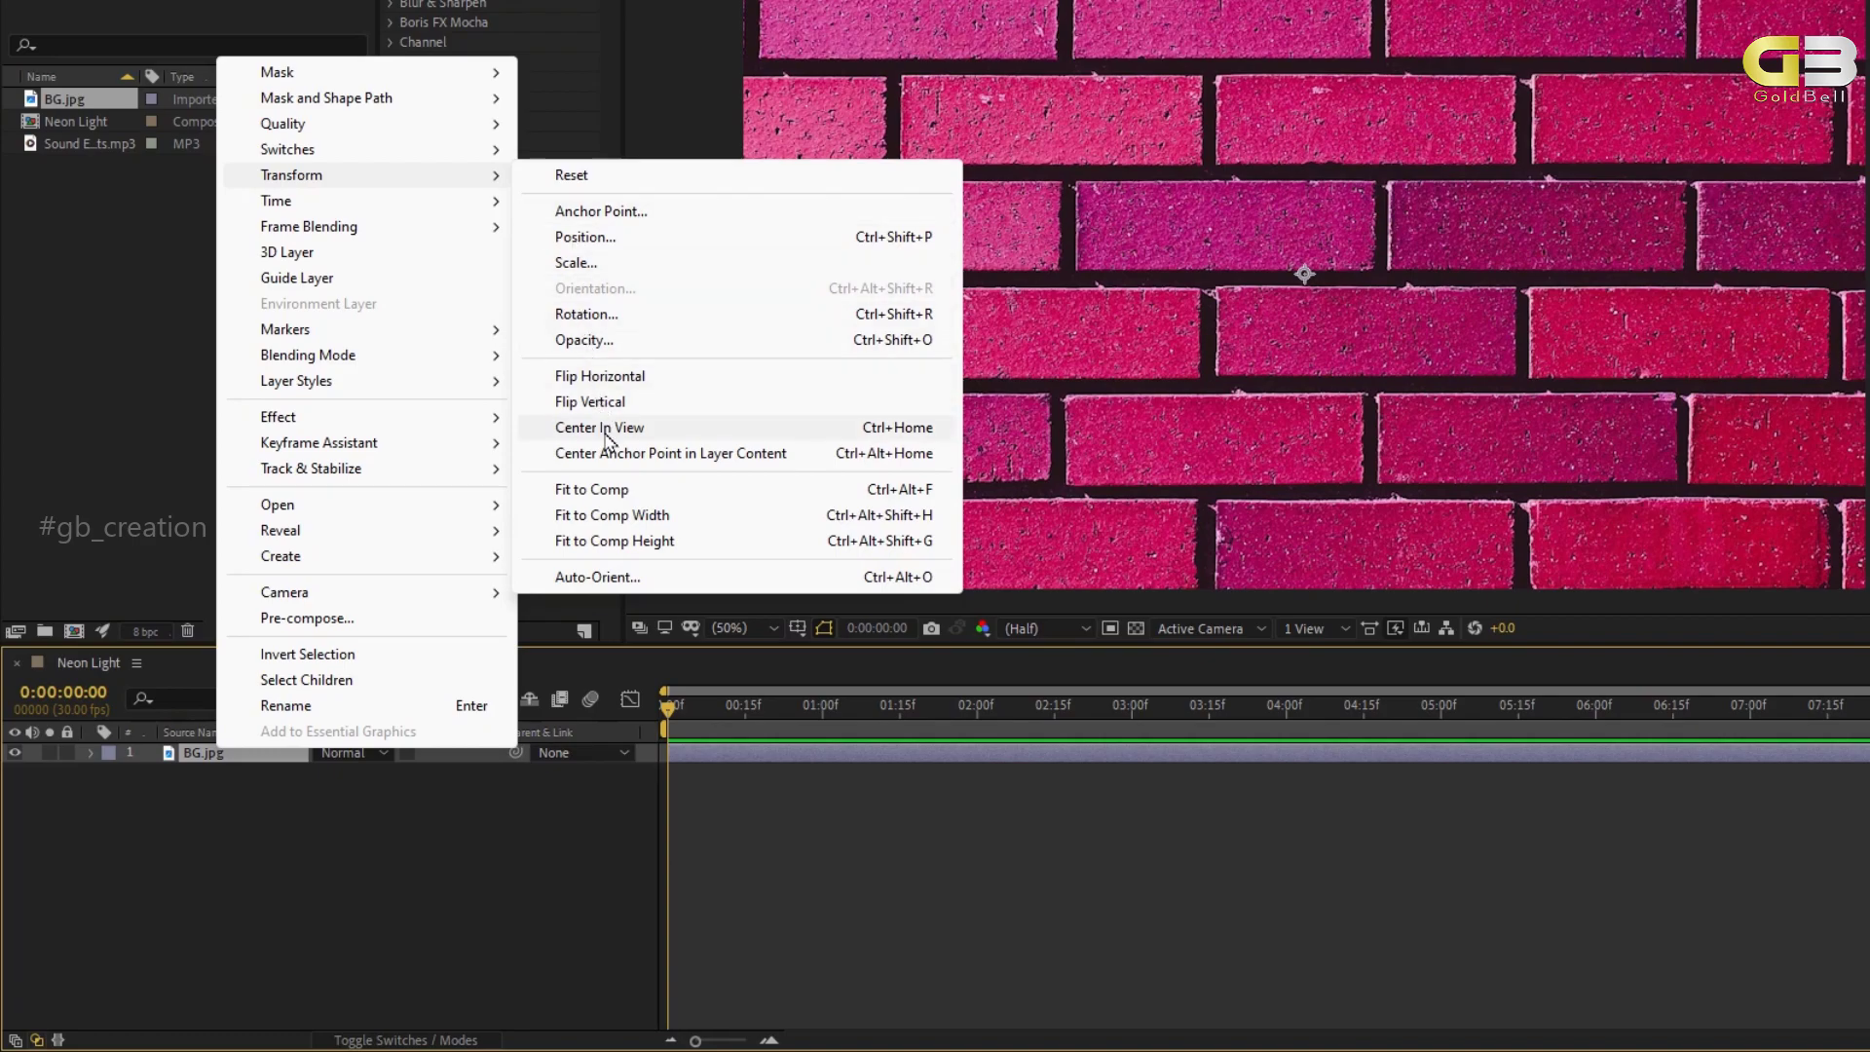
click(611, 493)
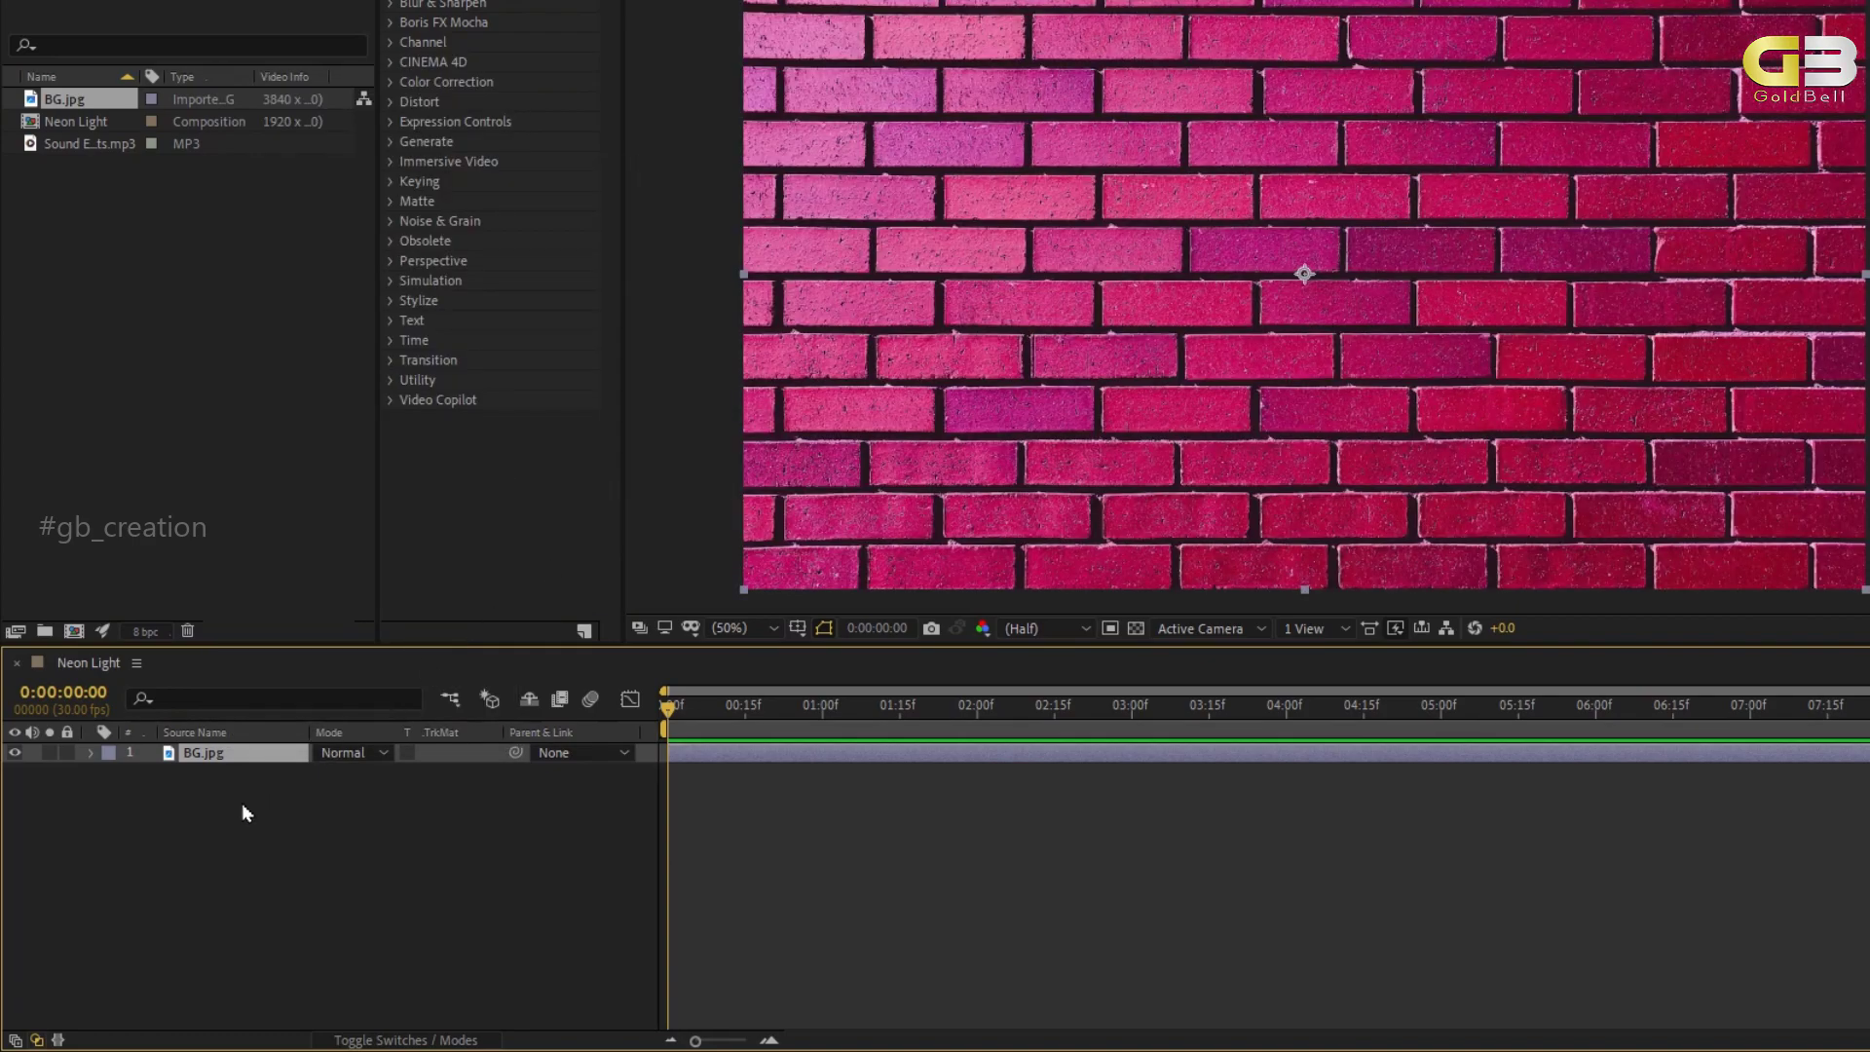
click(226, 853)
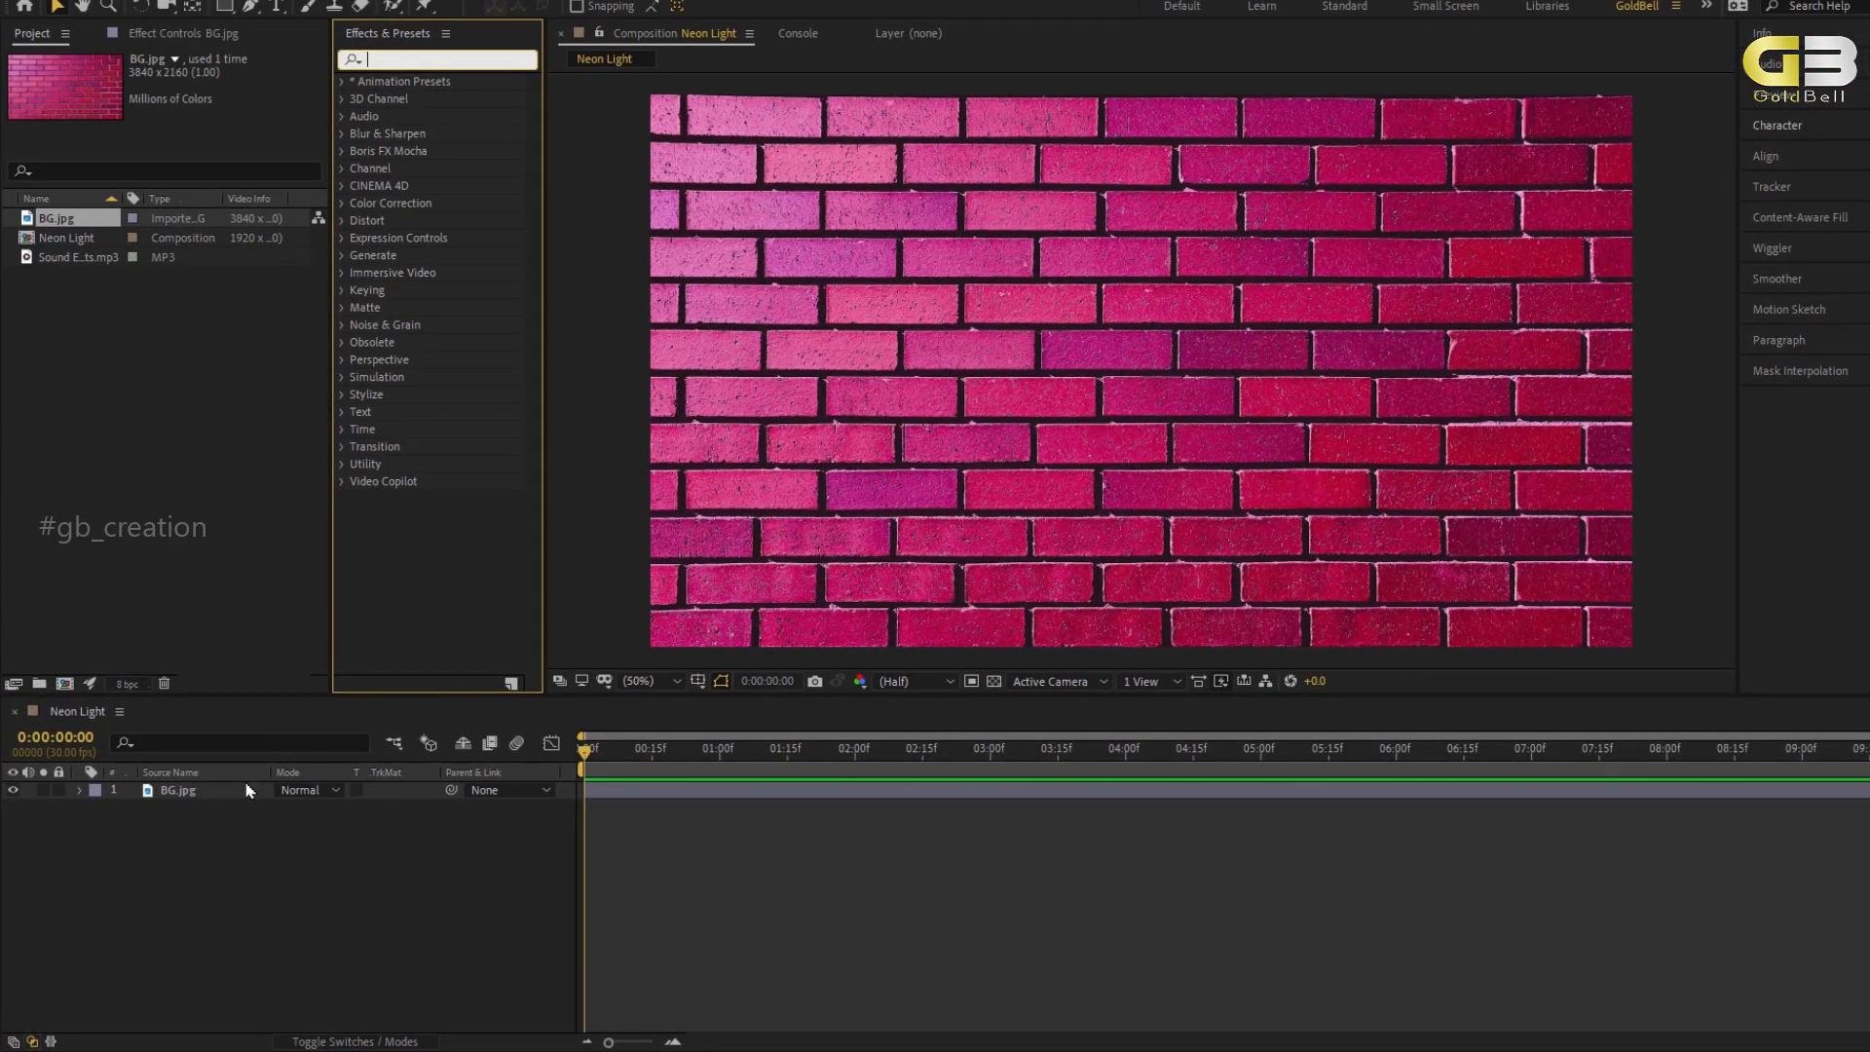
Apply the Black & White effect to the BG.jpg layer.
click(279, 757)
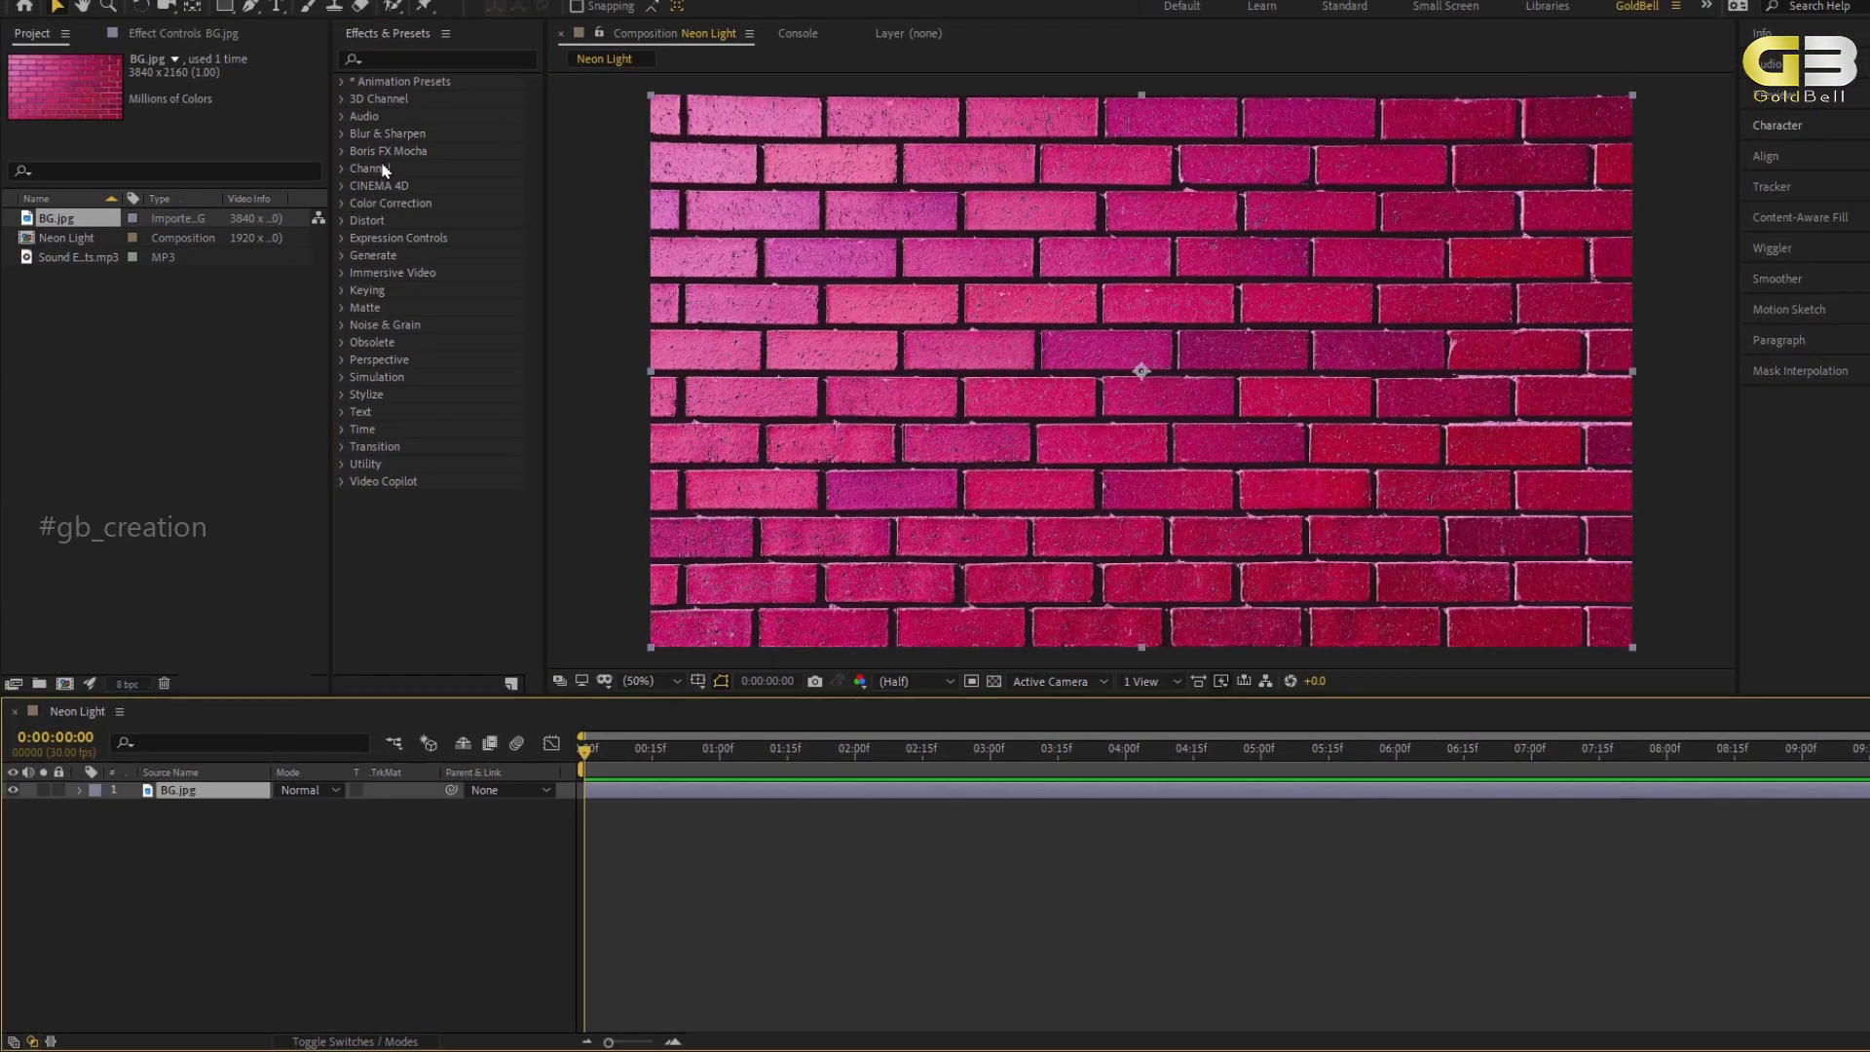
click(415, 59)
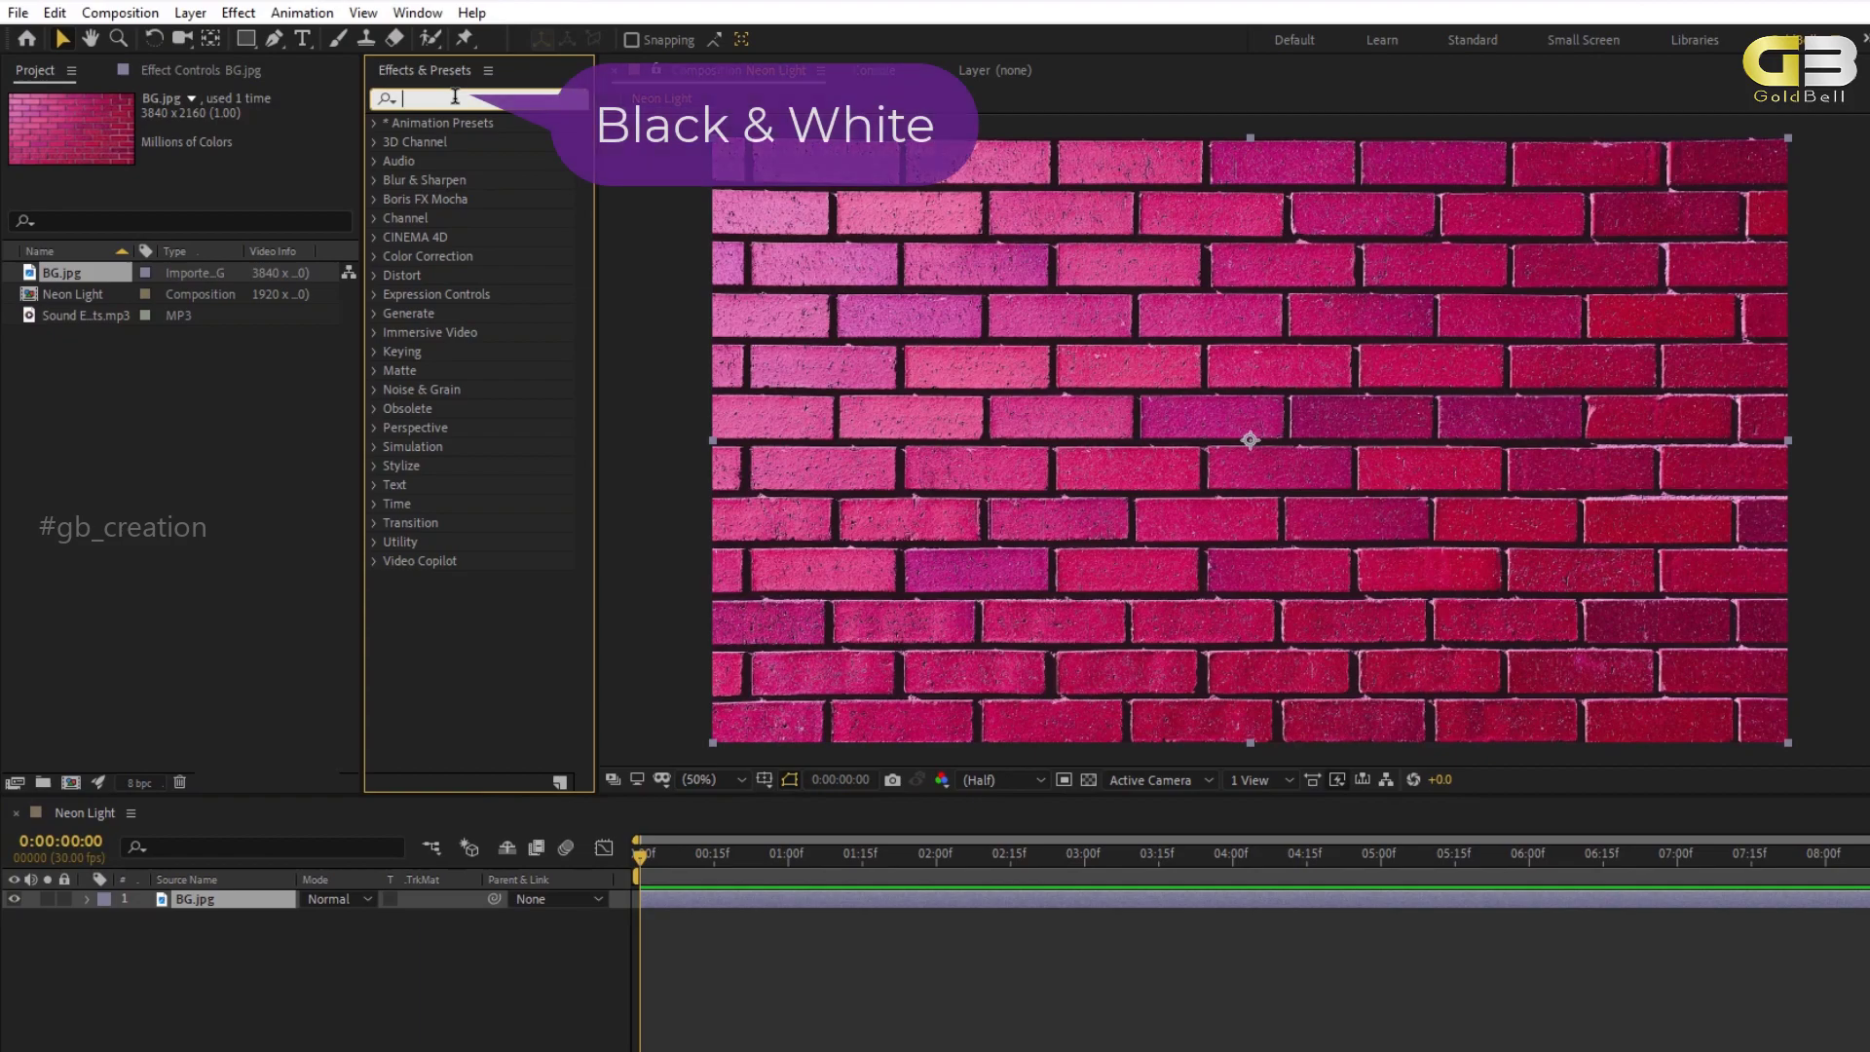
text(bl)
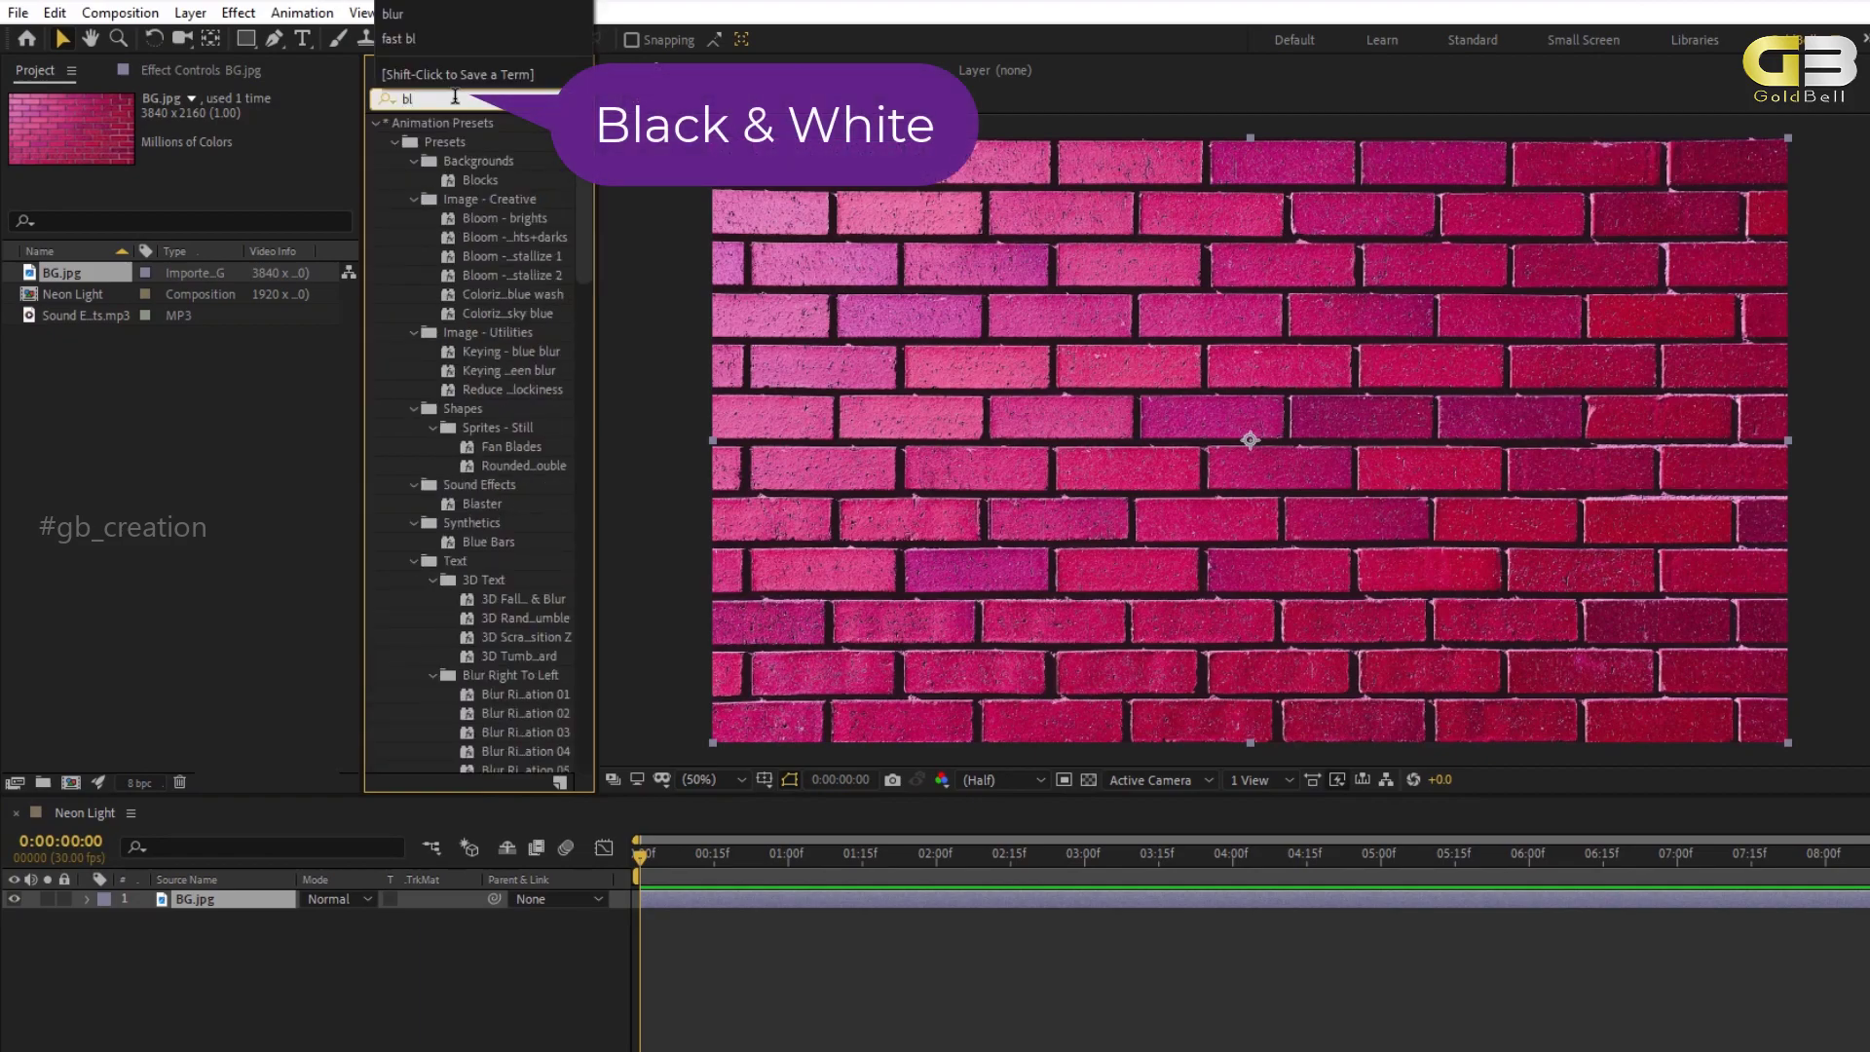
text(ac)
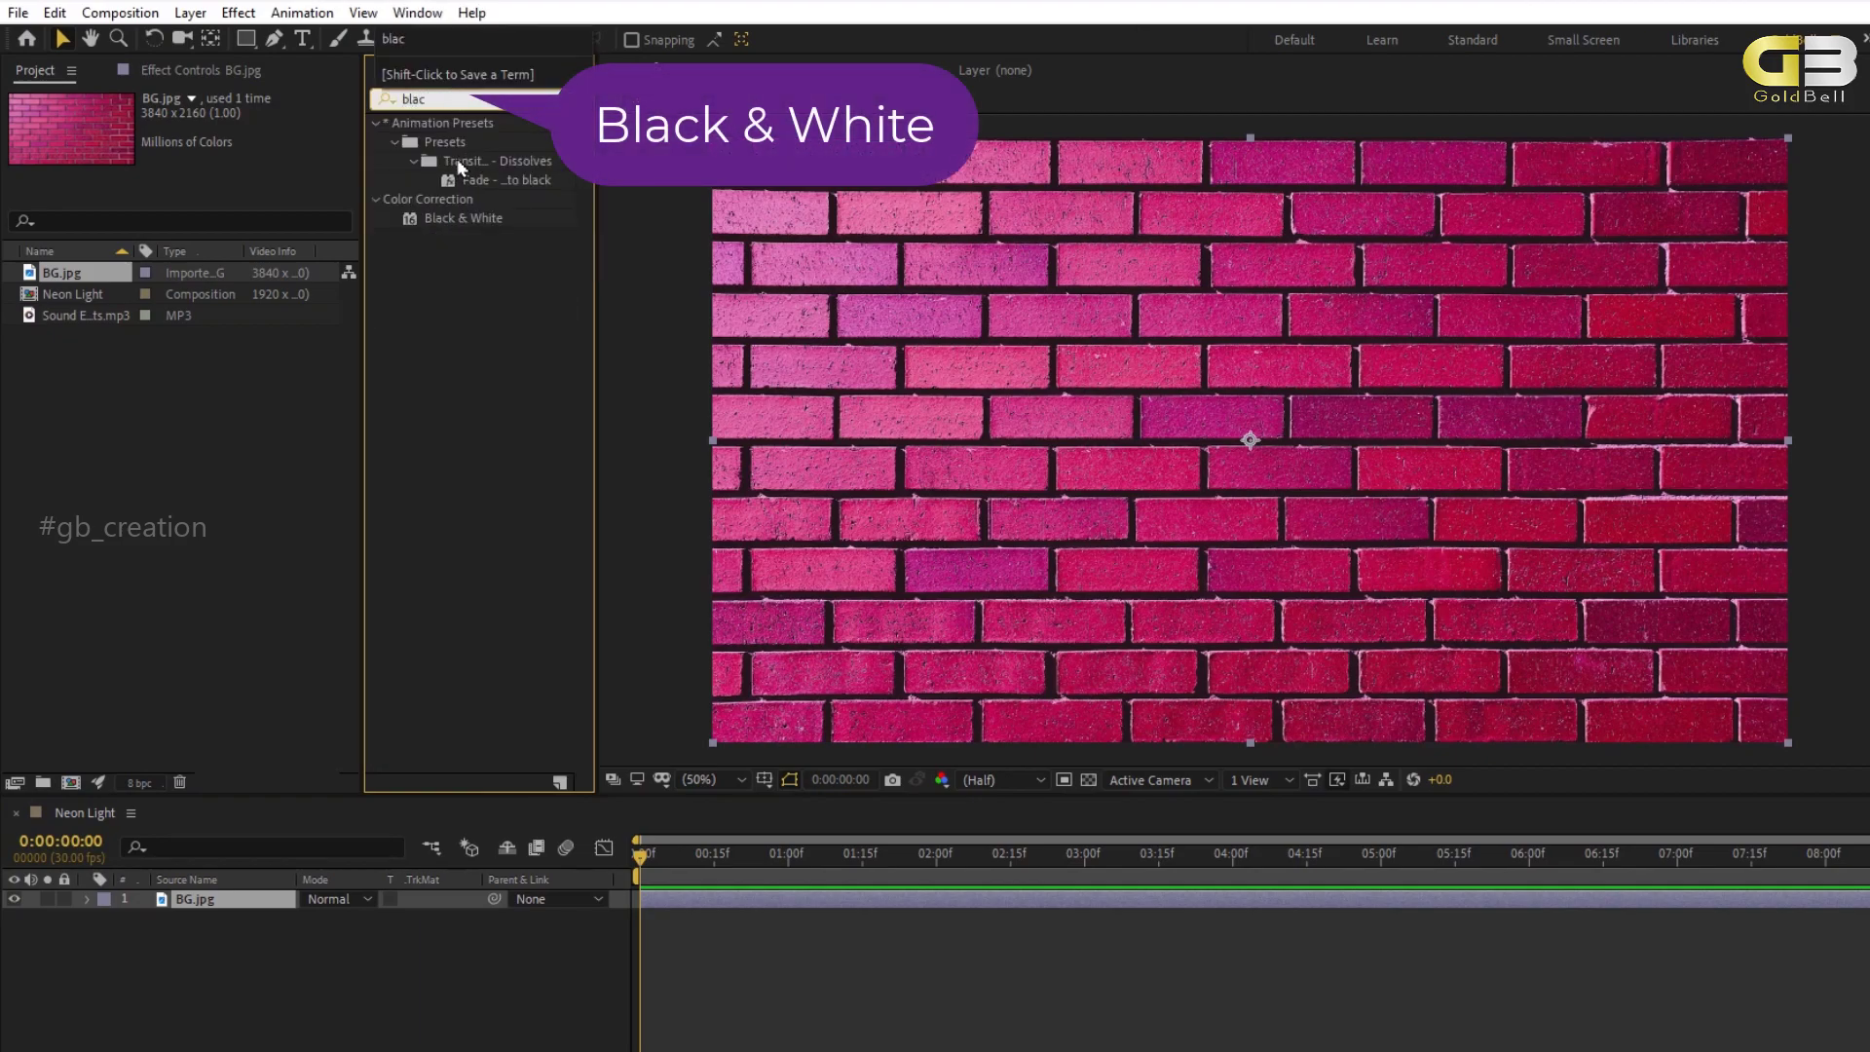
double_click(449, 217)
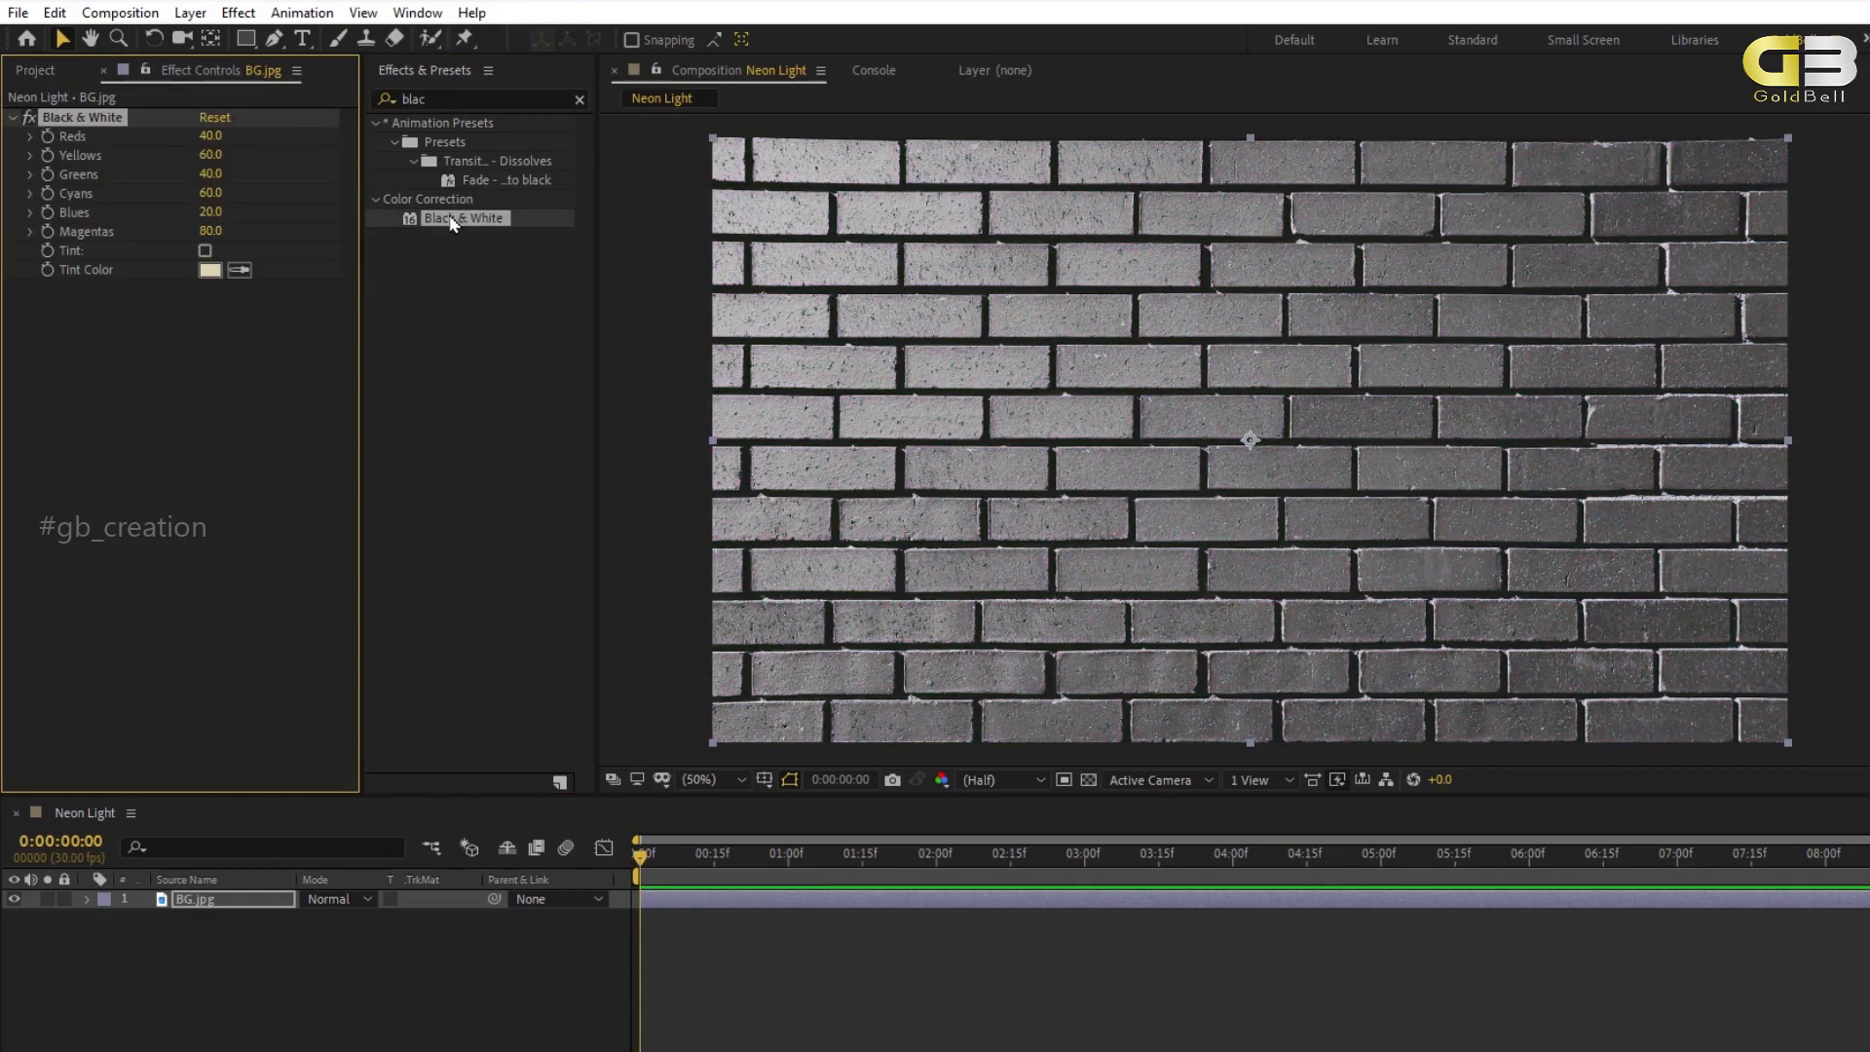
click(578, 99)
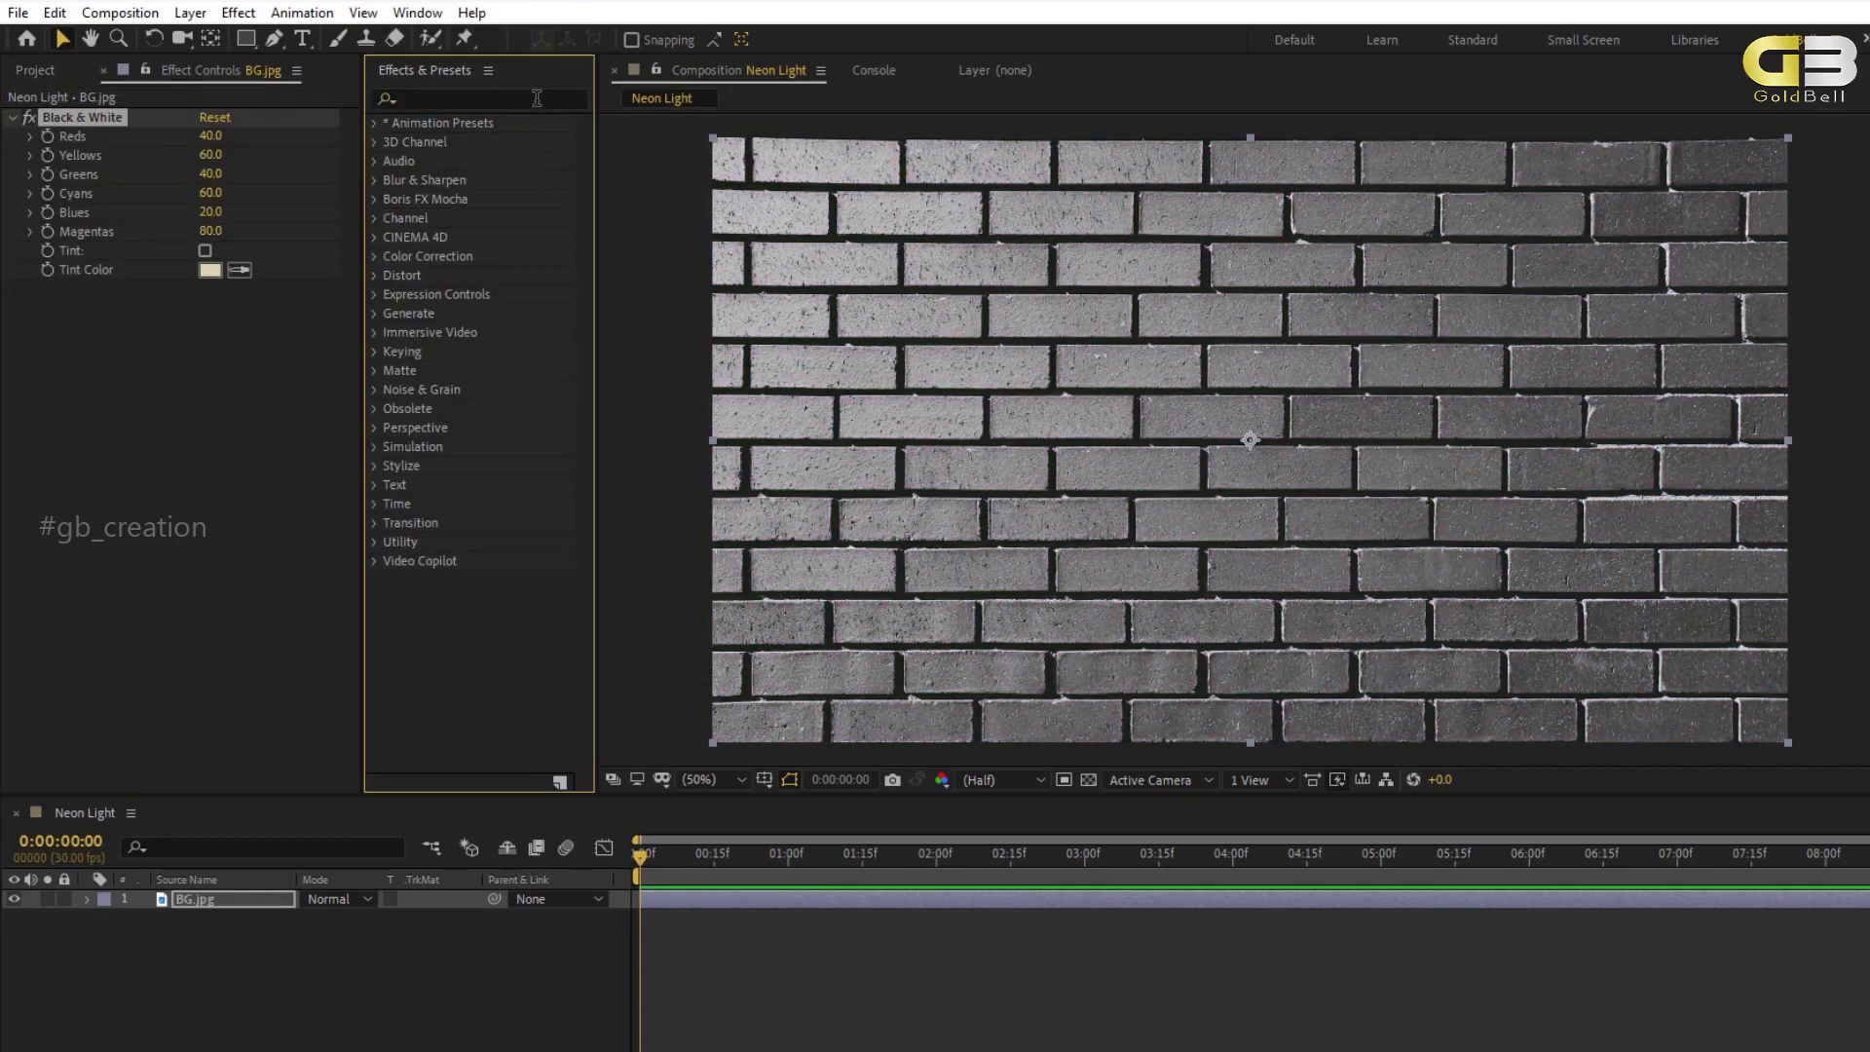
Apply the Curves effect to the BG.jpg layer and bend the RGB curve downward to darken the wall.
click(537, 99)
text(cu)
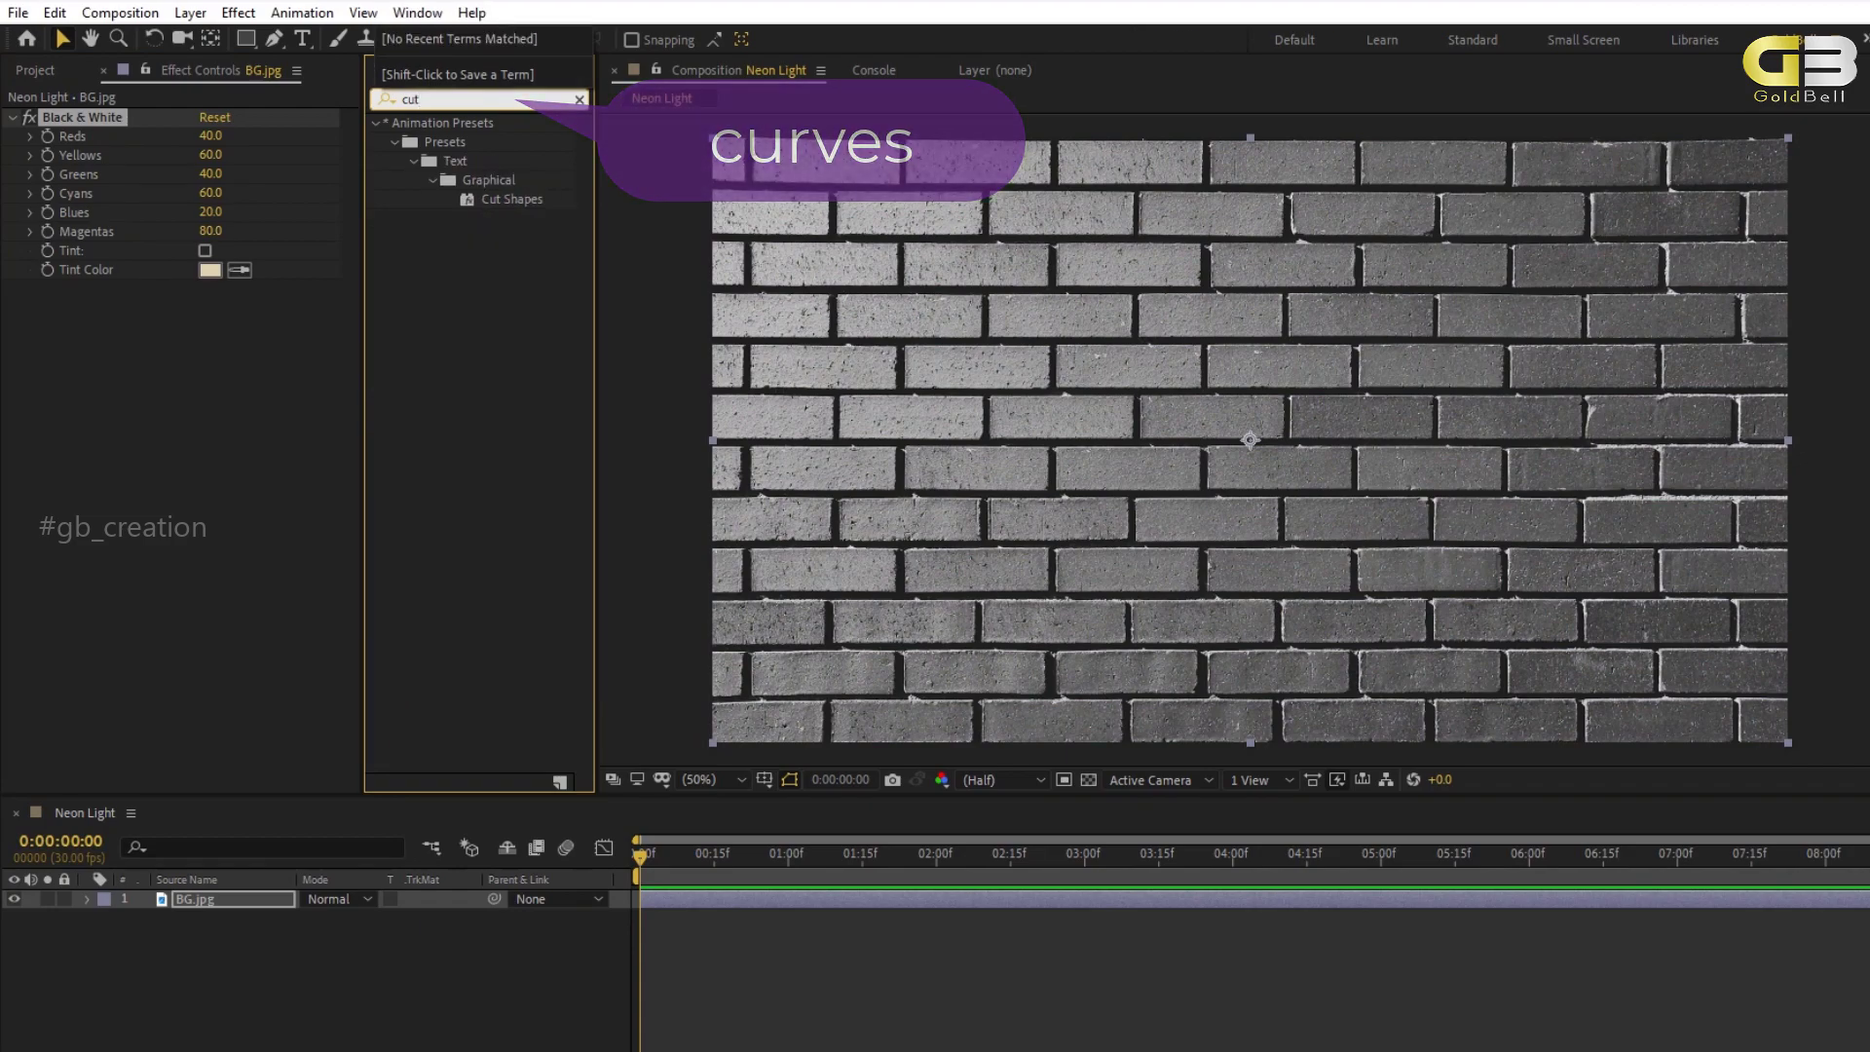
text(r)
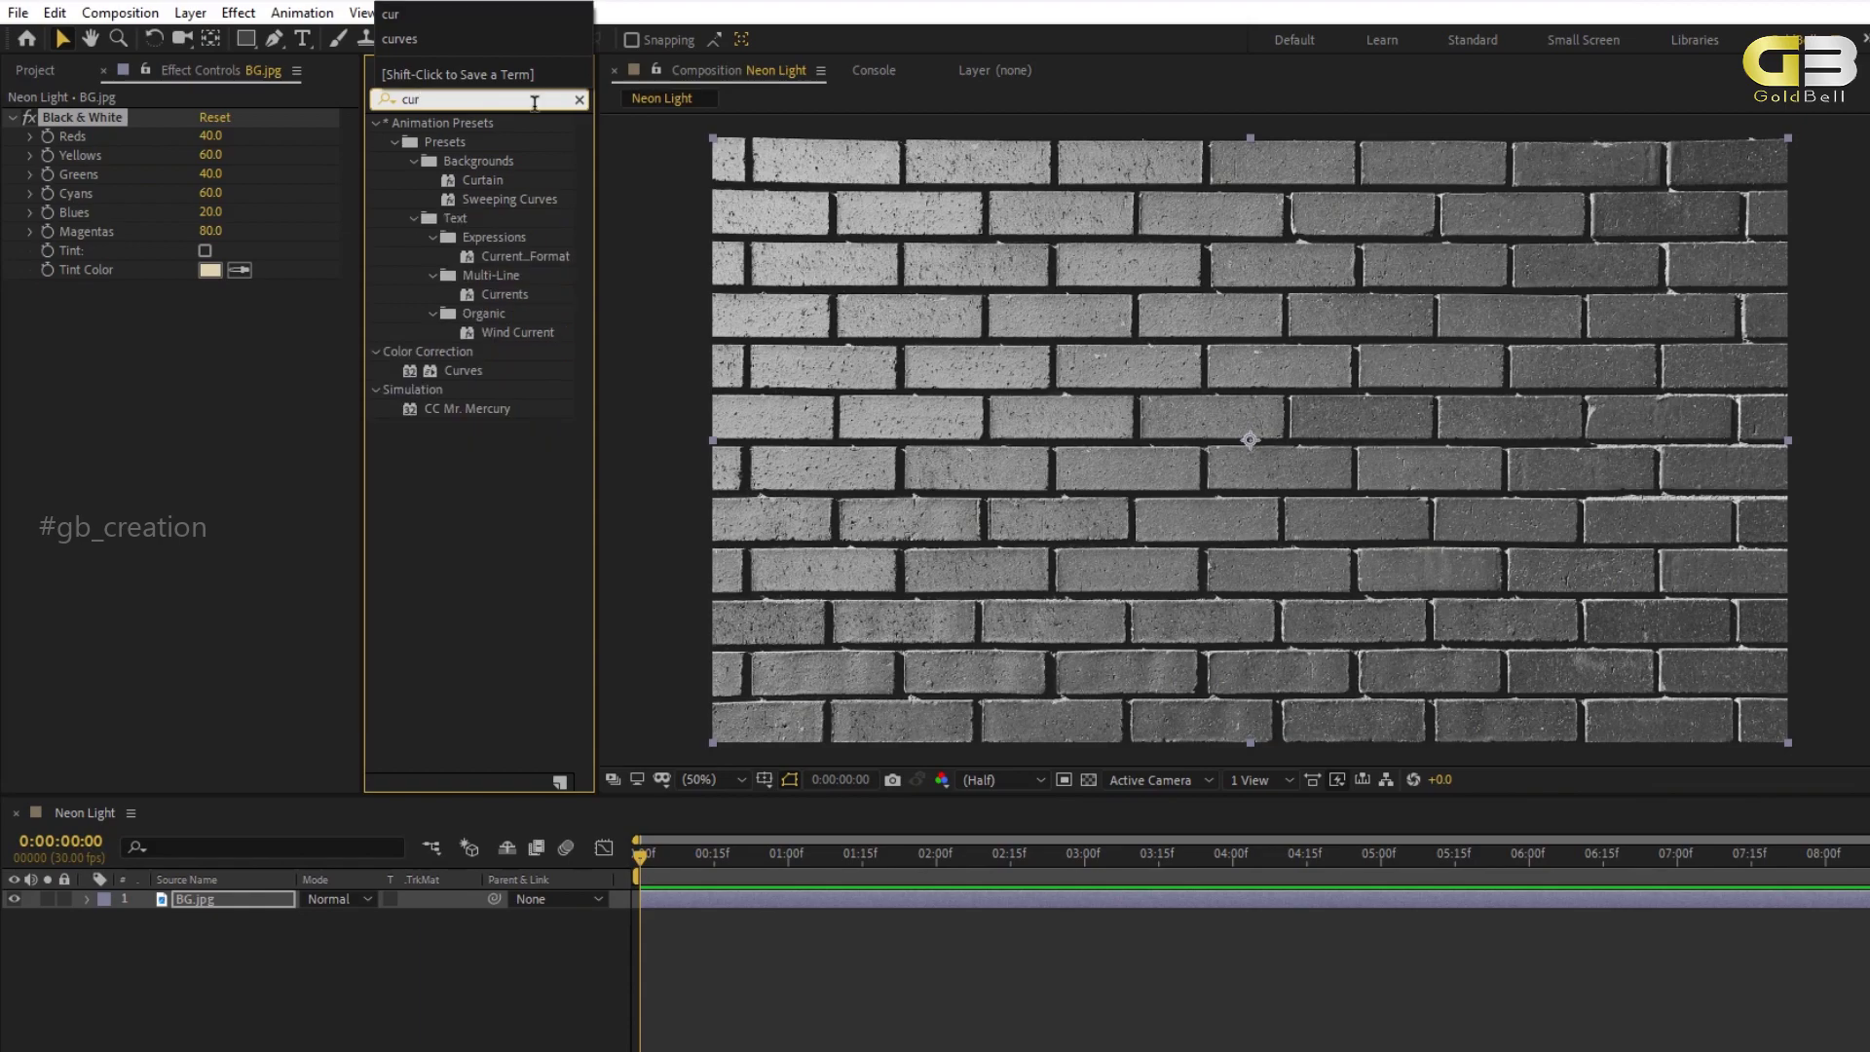
double_click(461, 375)
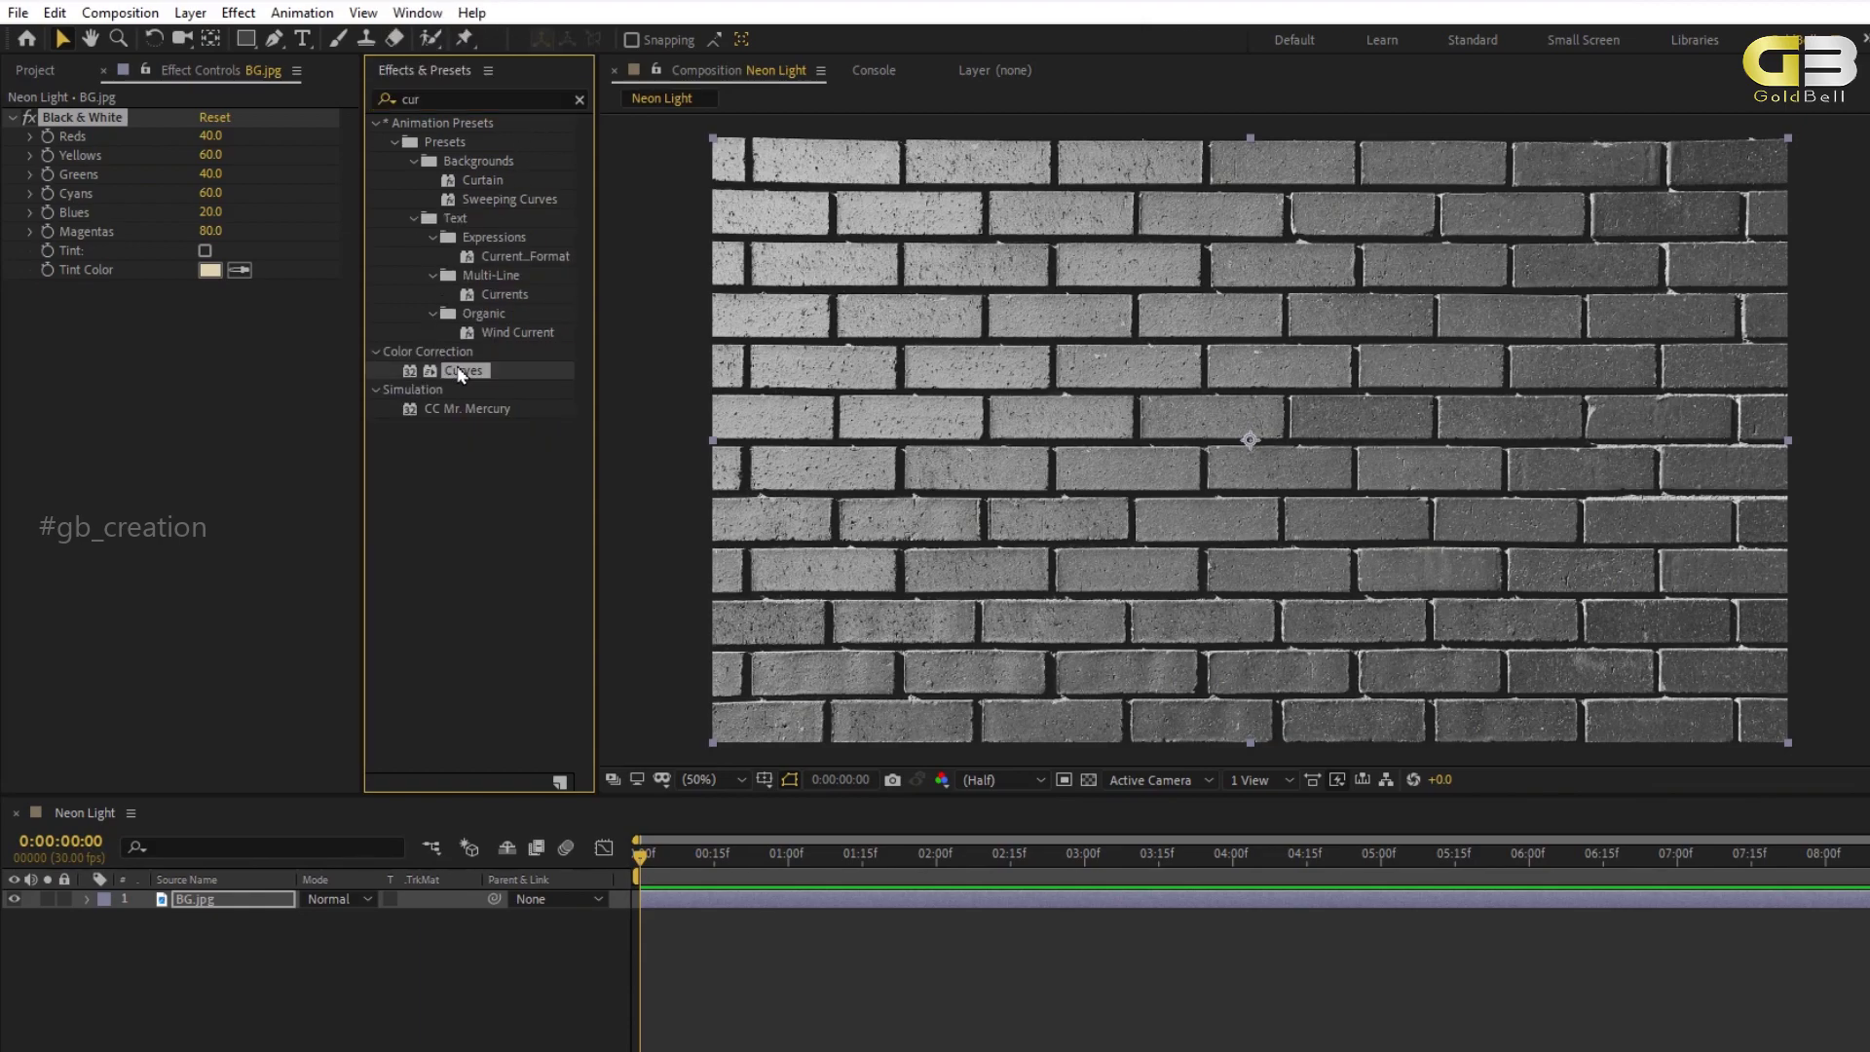
drag(191, 514, 227, 560)
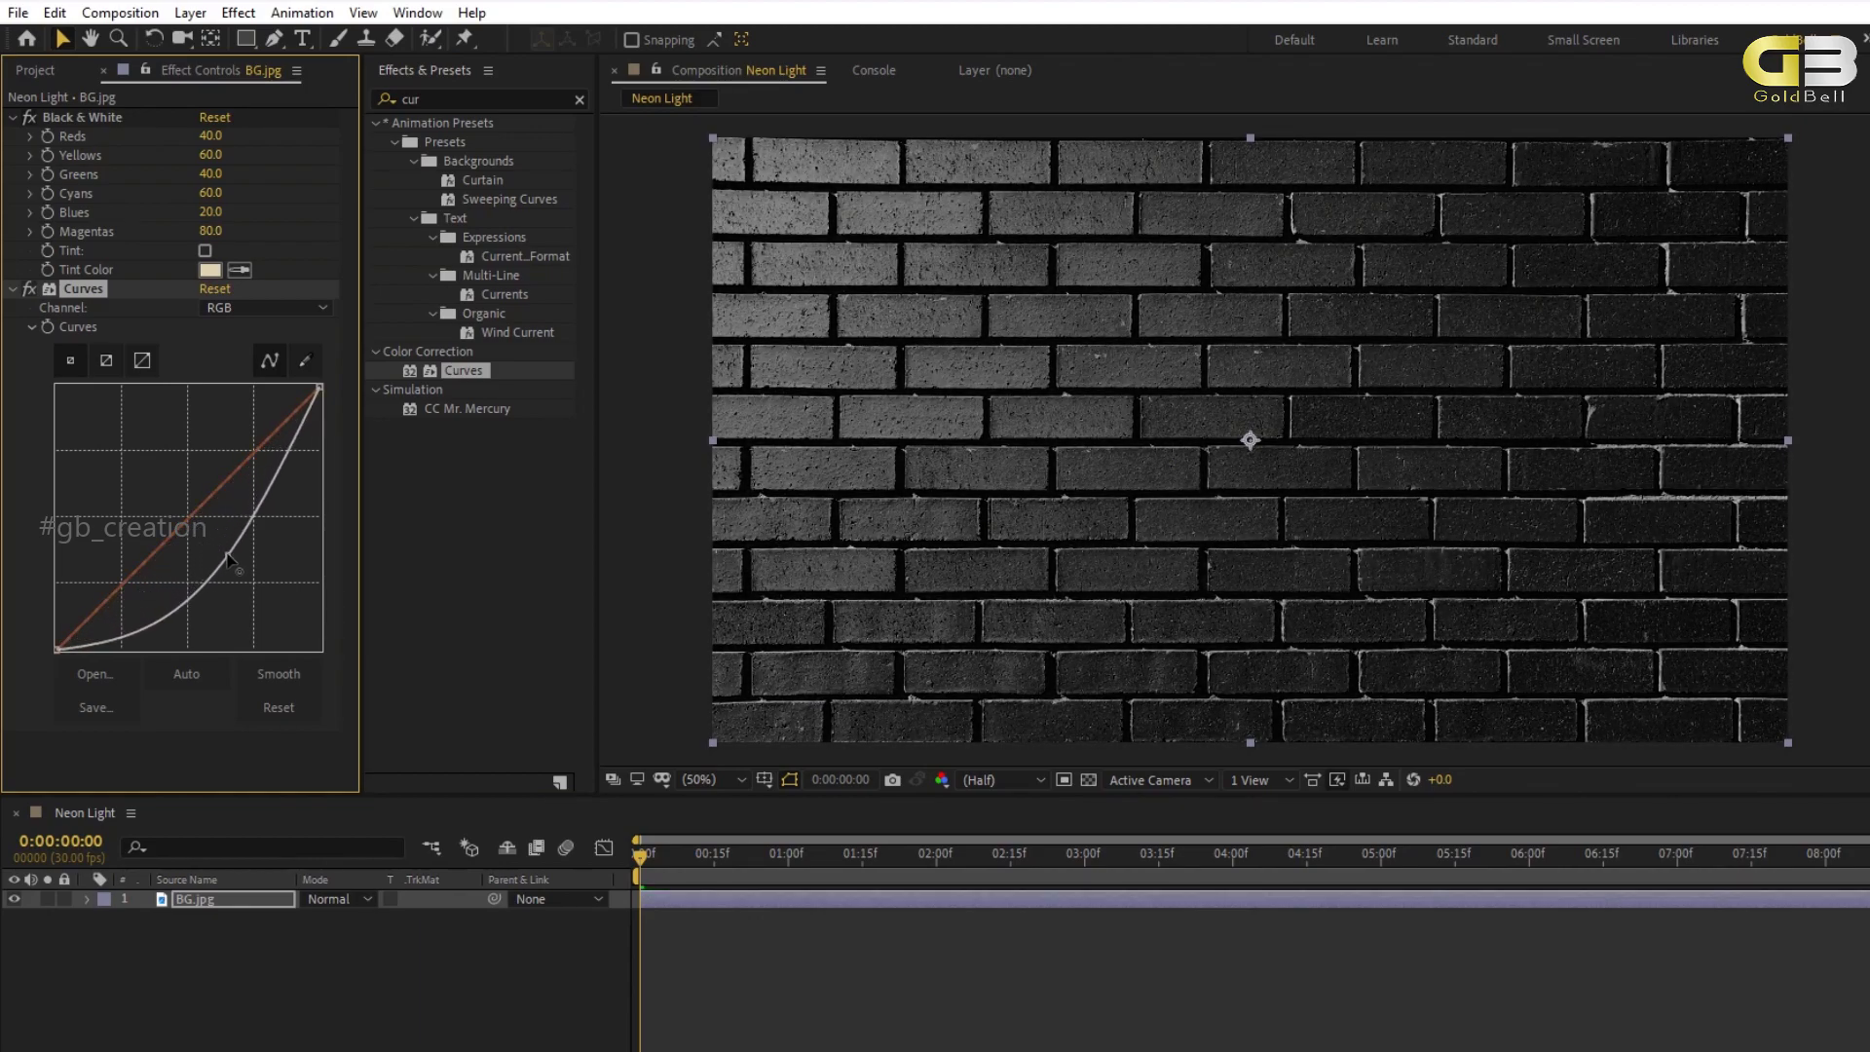
click(319, 994)
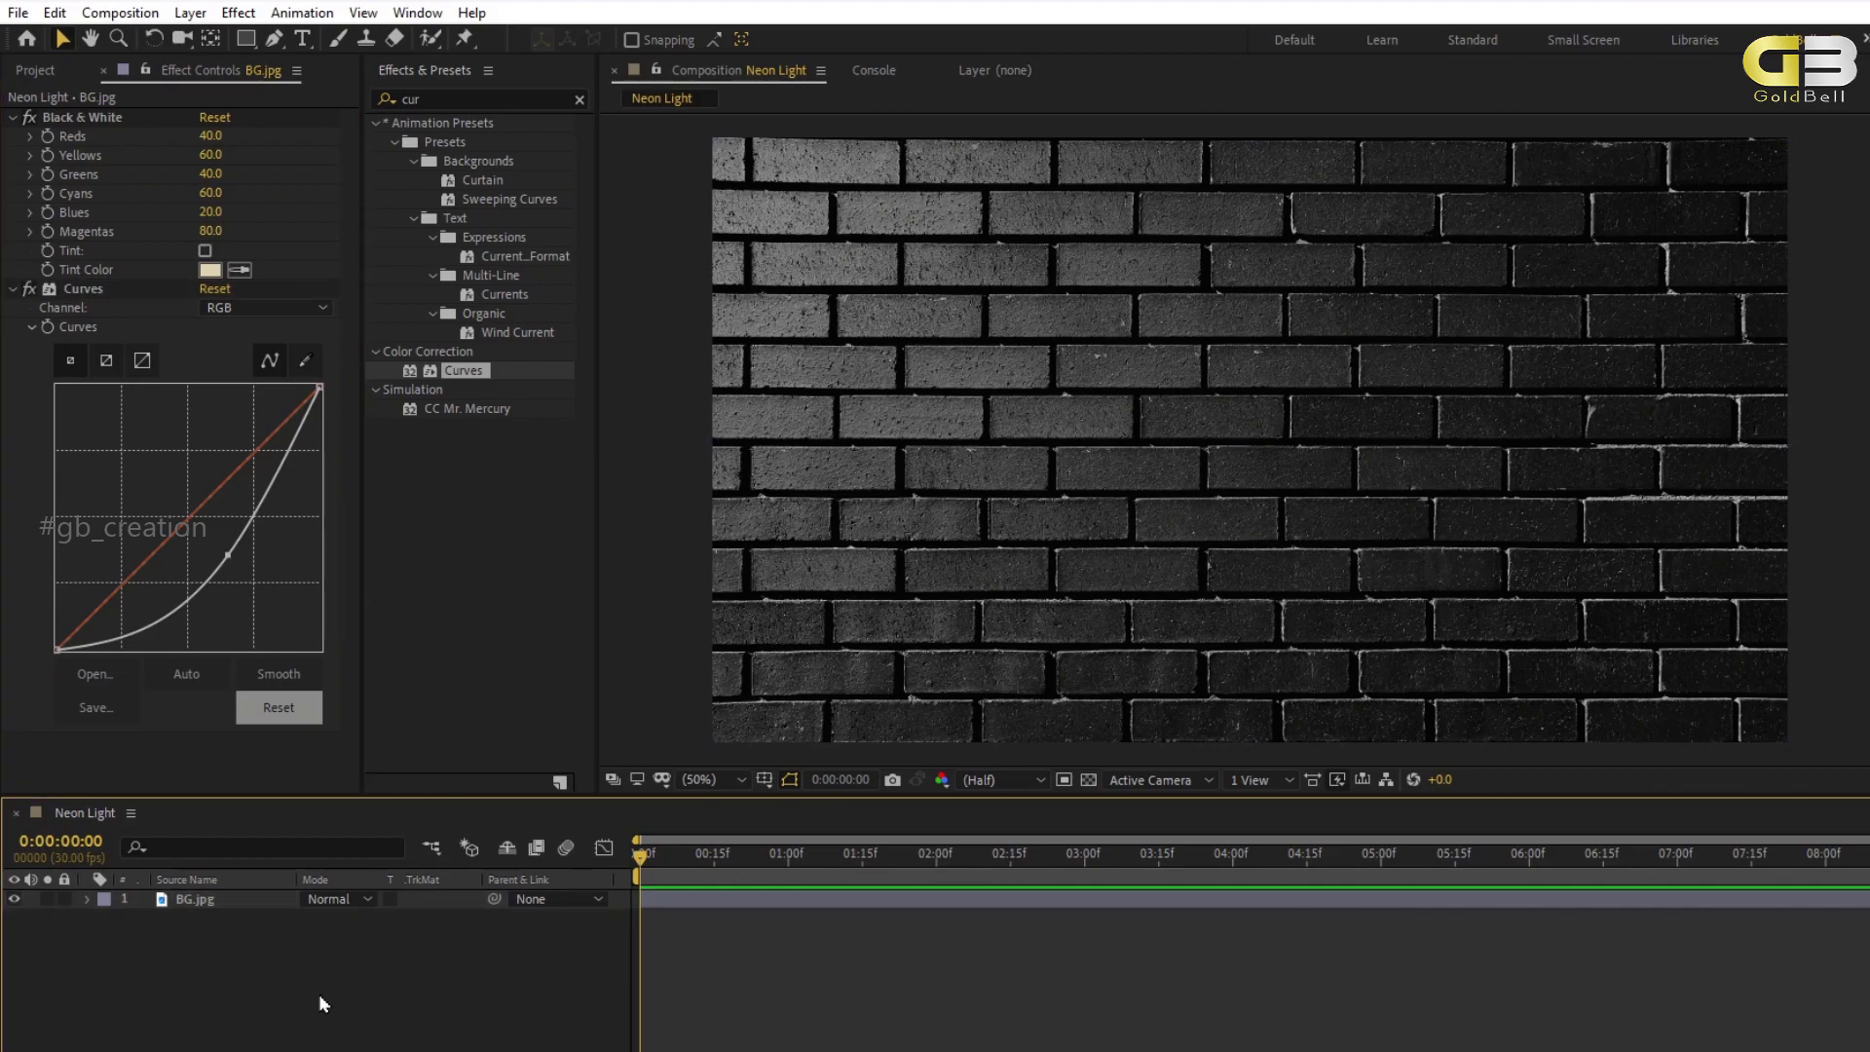
Create a new text layer above the brick background reading "Youtube".
click(302, 38)
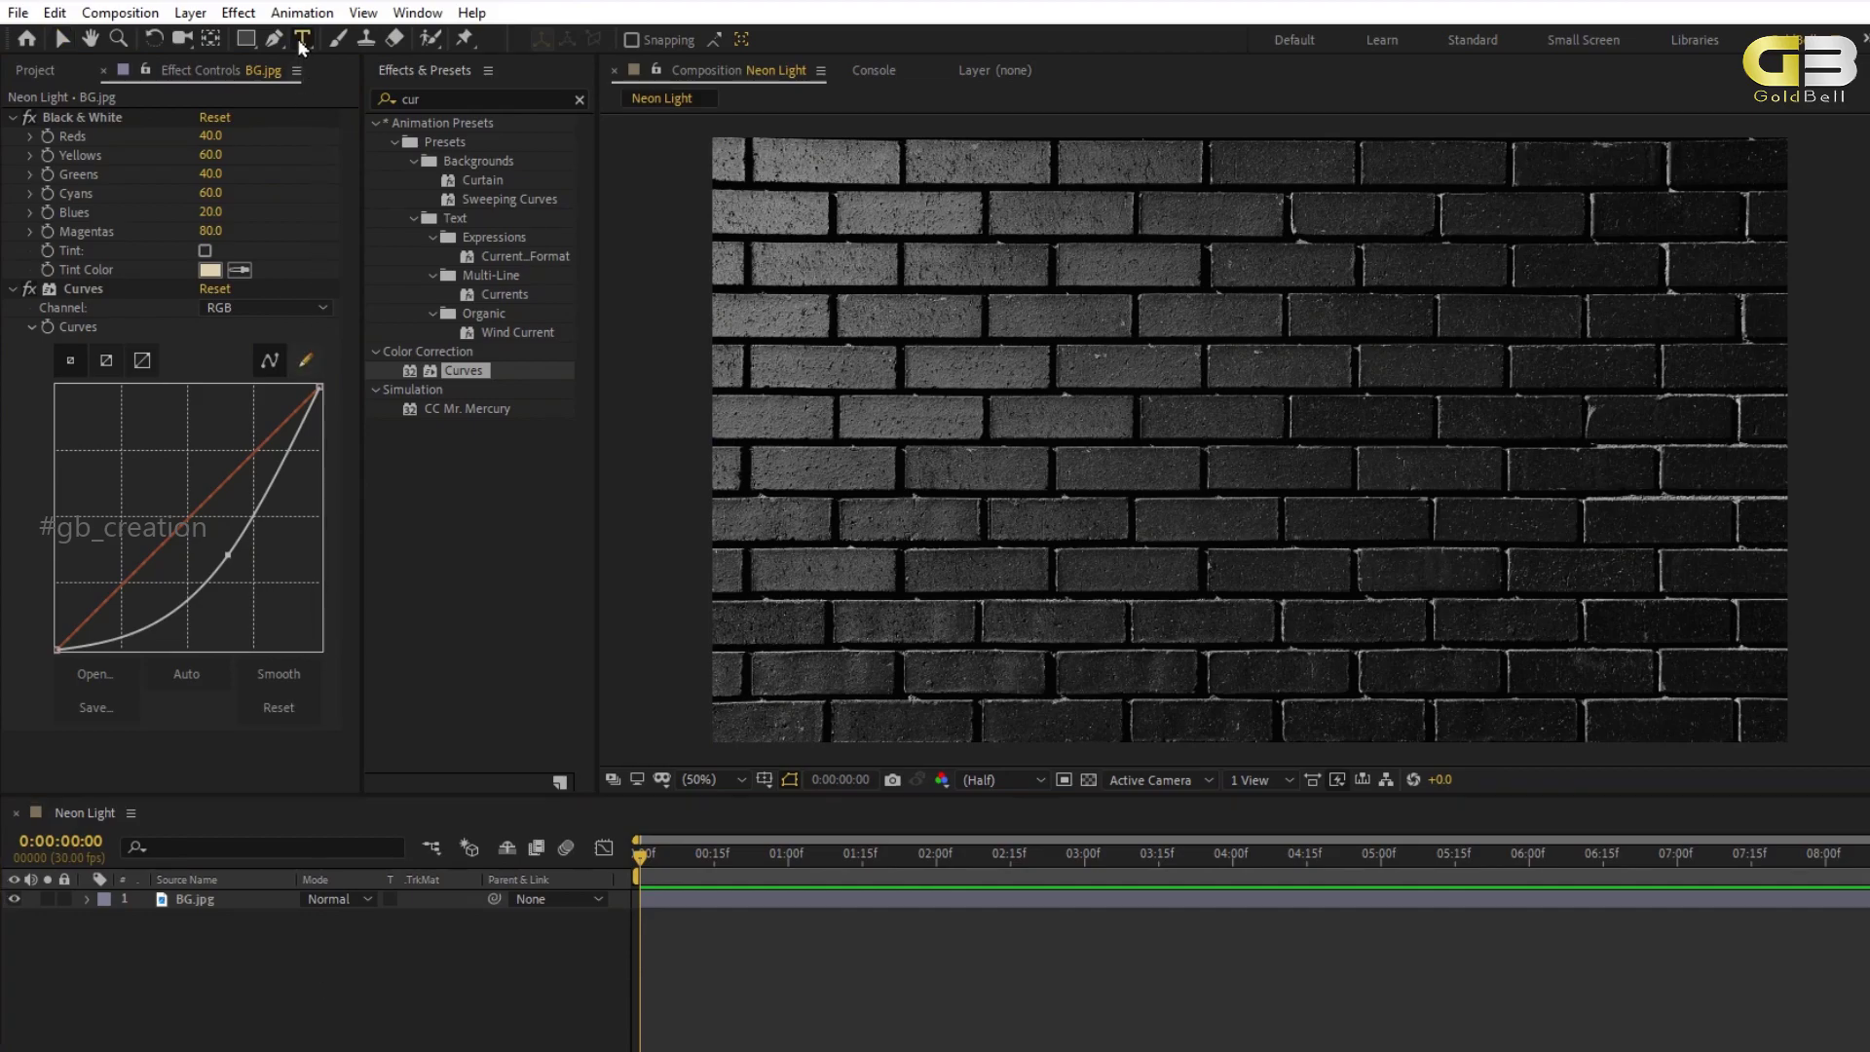
right_click(431, 951)
mouse_move(581, 701)
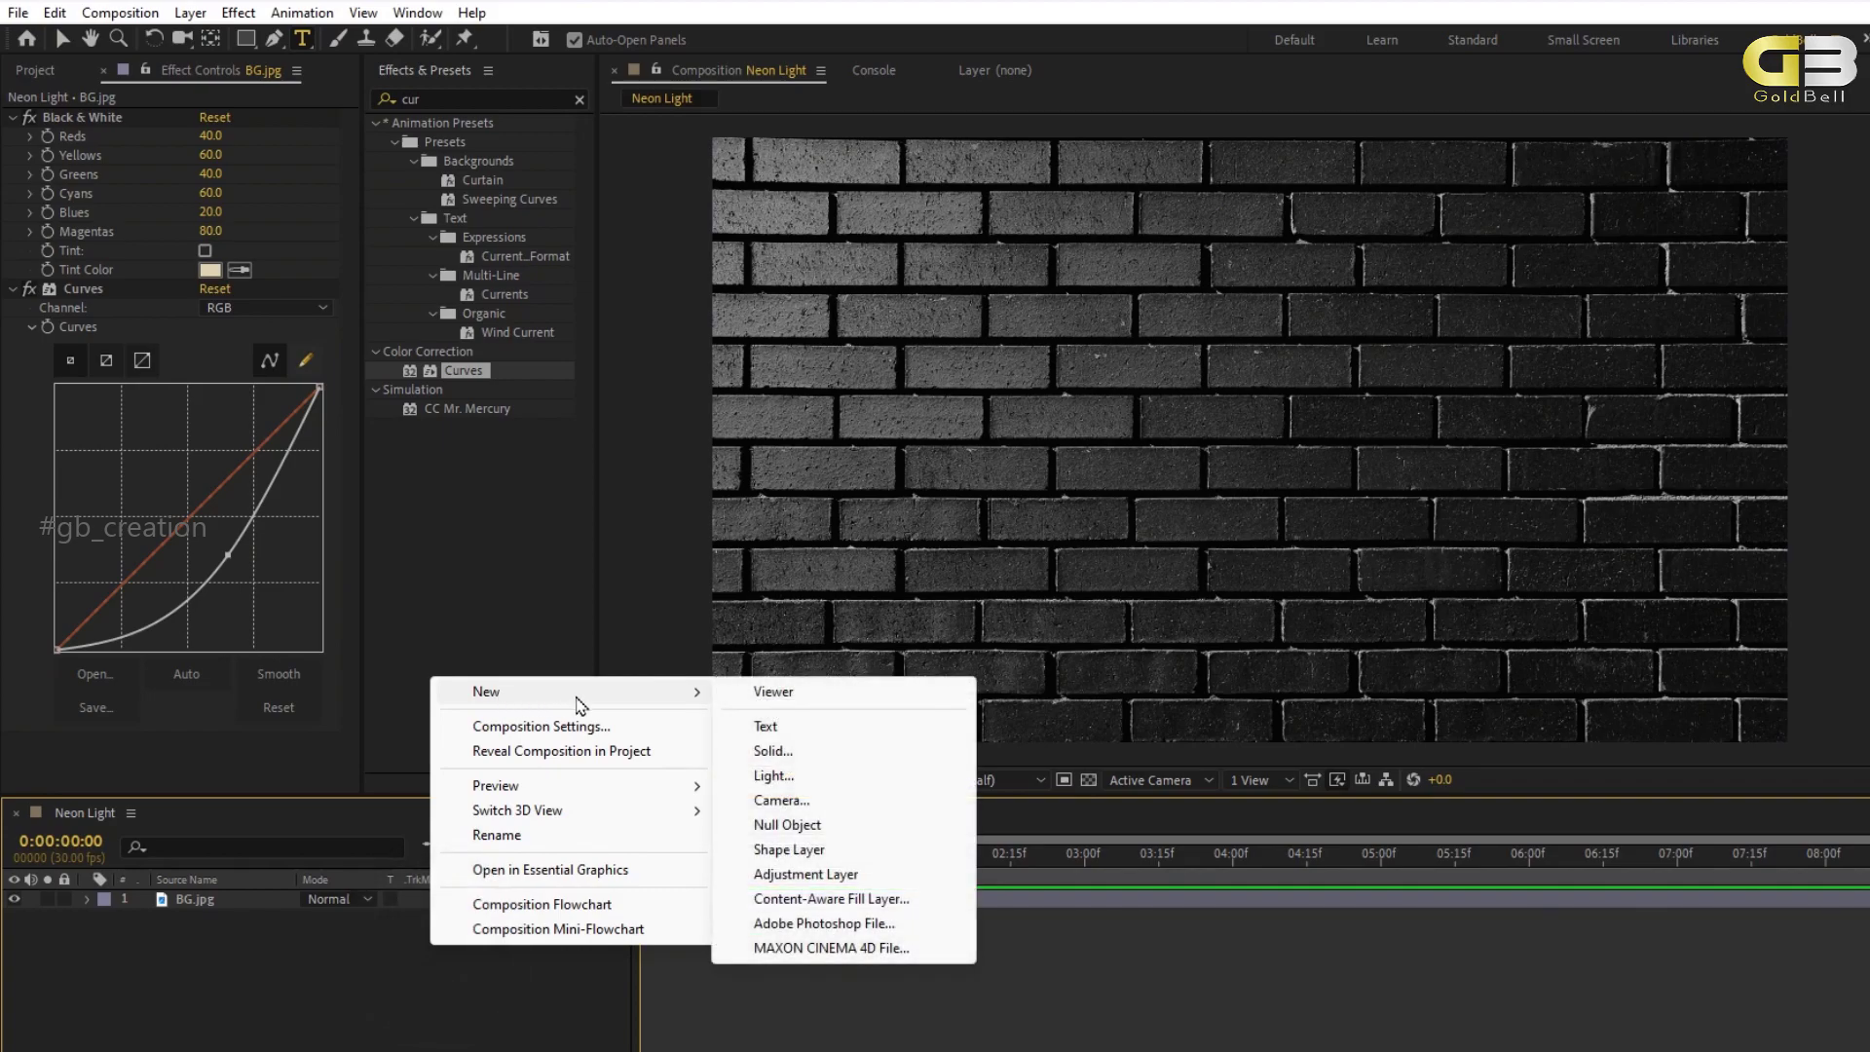
click(767, 727)
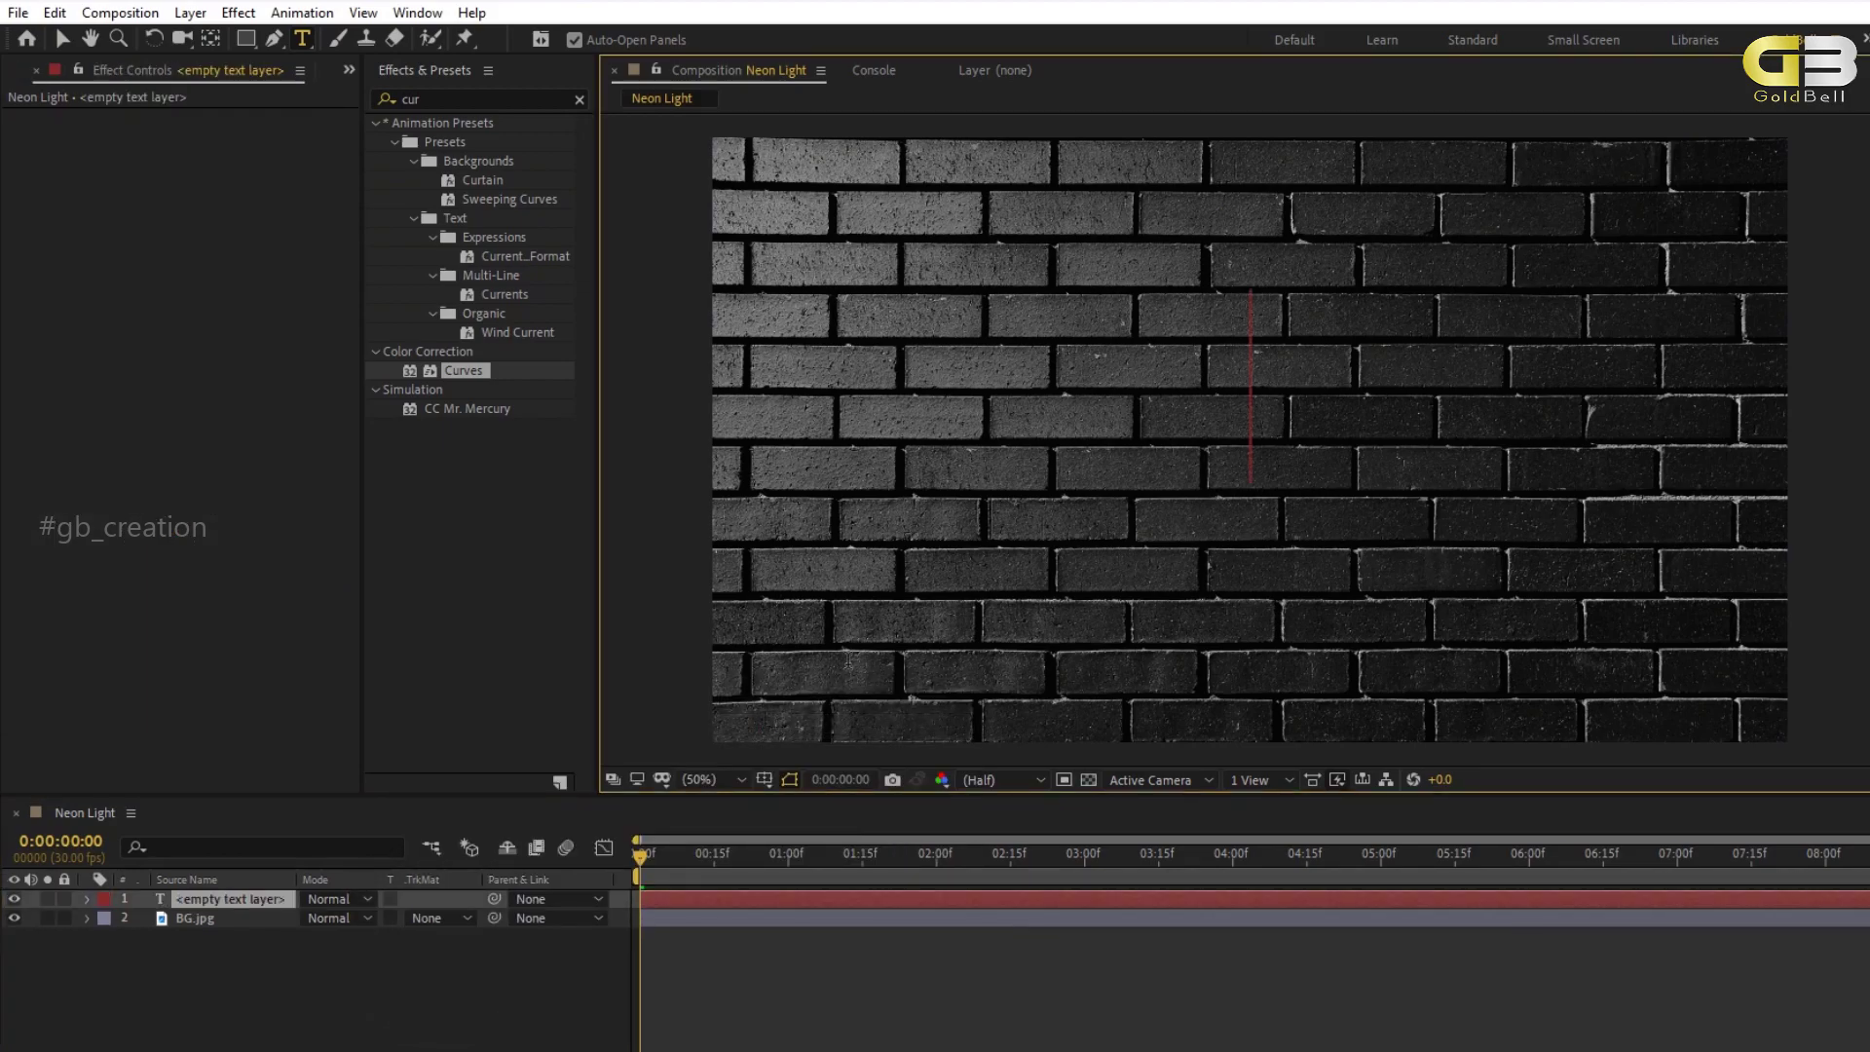
text(Y)
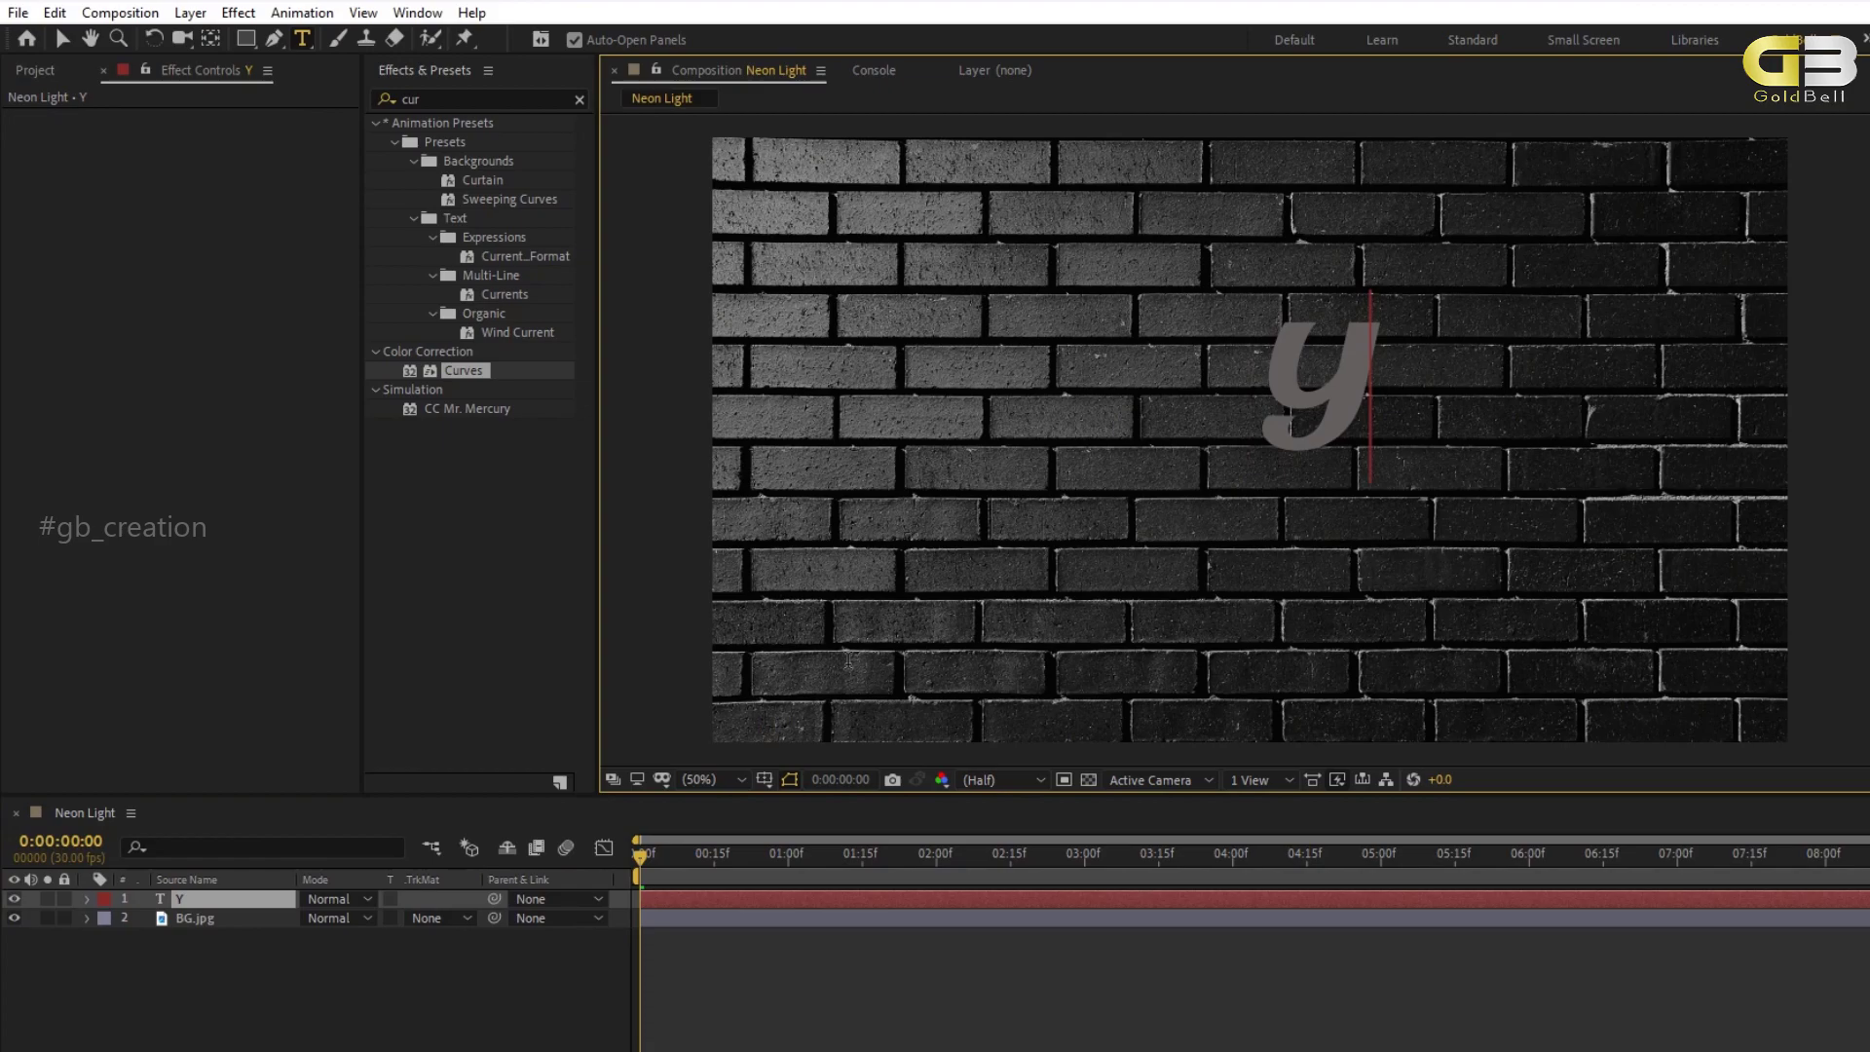
text(ou)
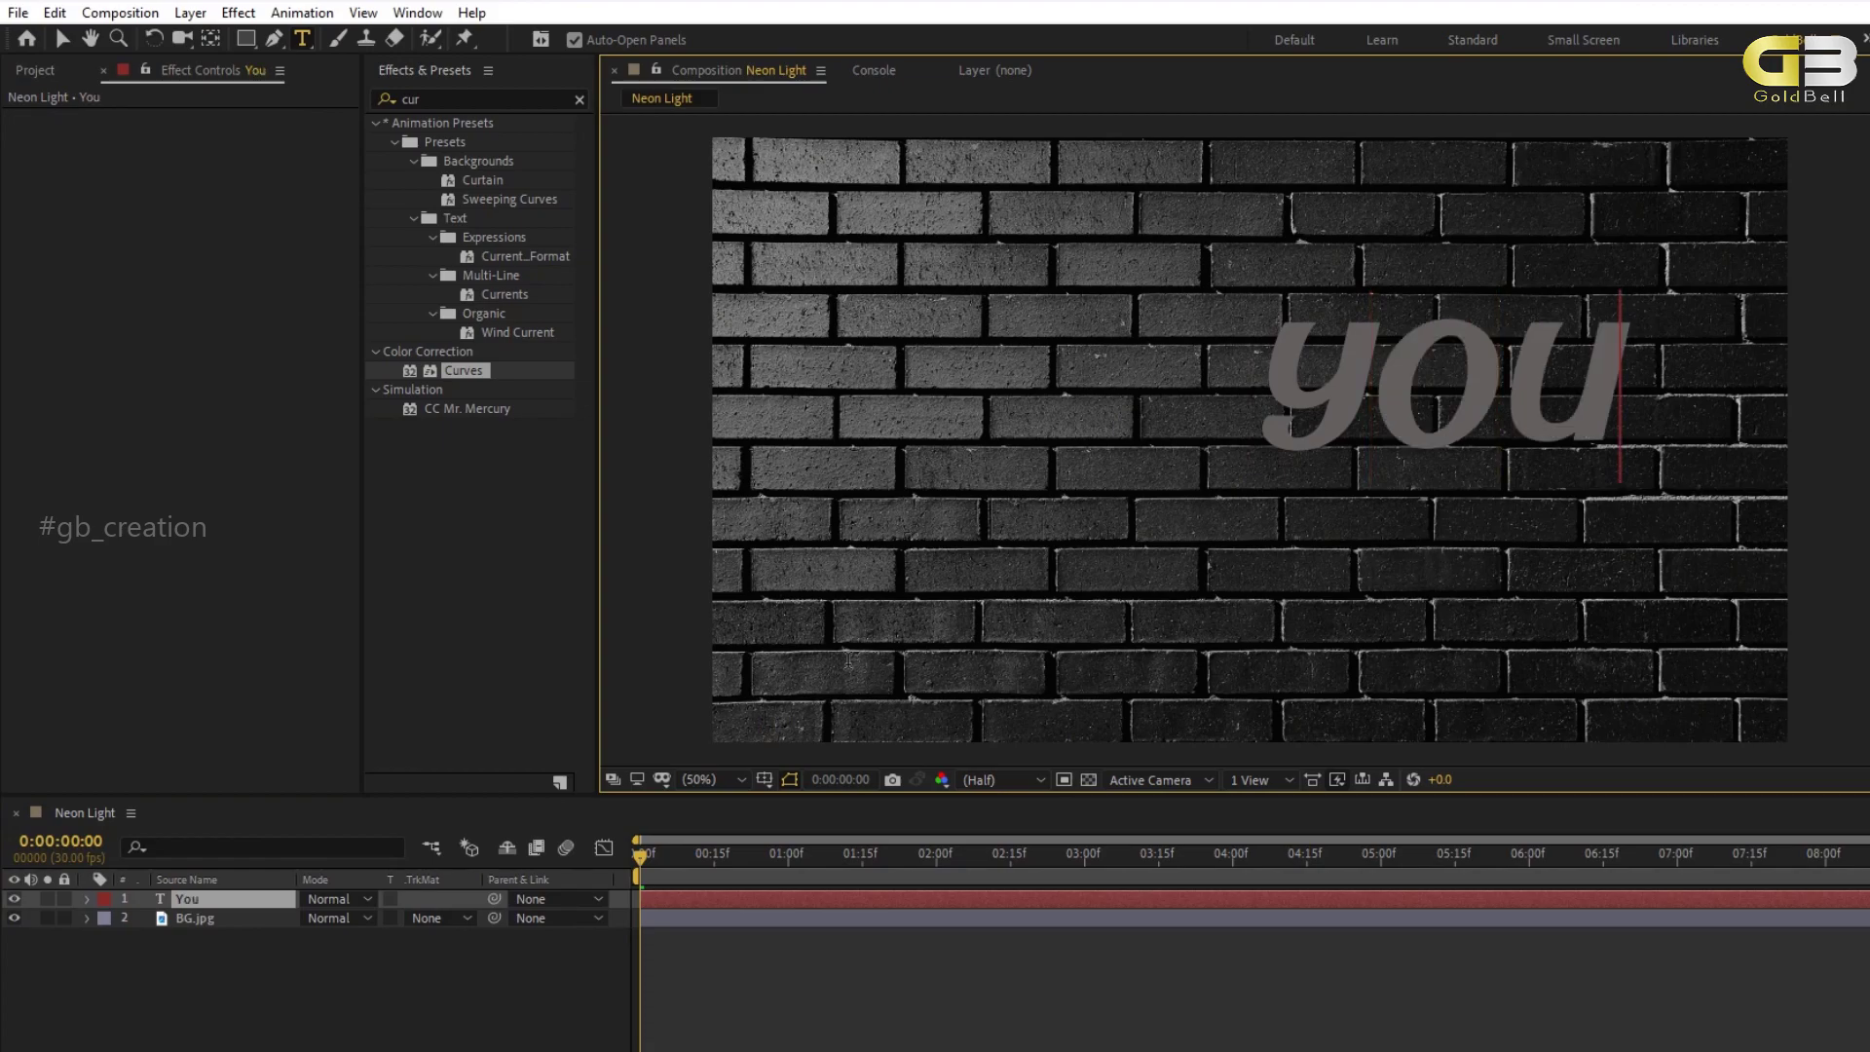
text(tube)
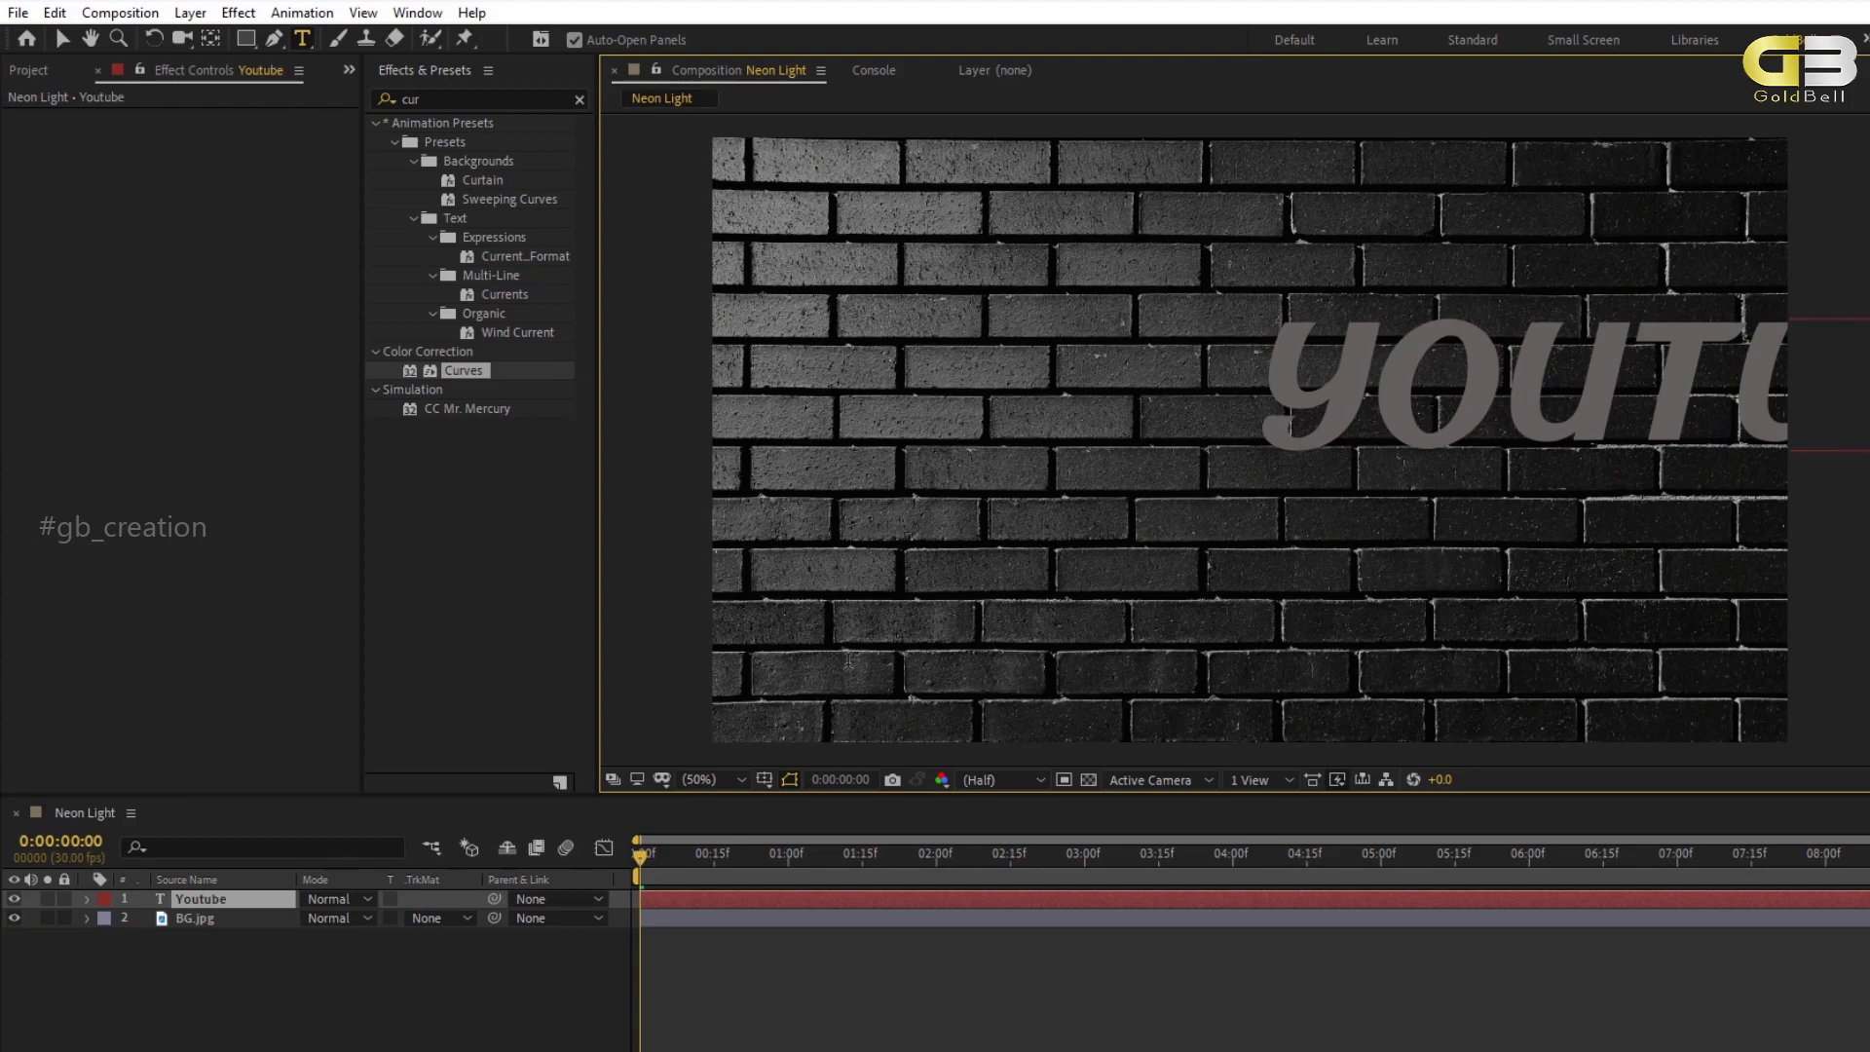
Move the Youtube text leftward and slightly down so the whole word fits inside the frame.
click(271, 898)
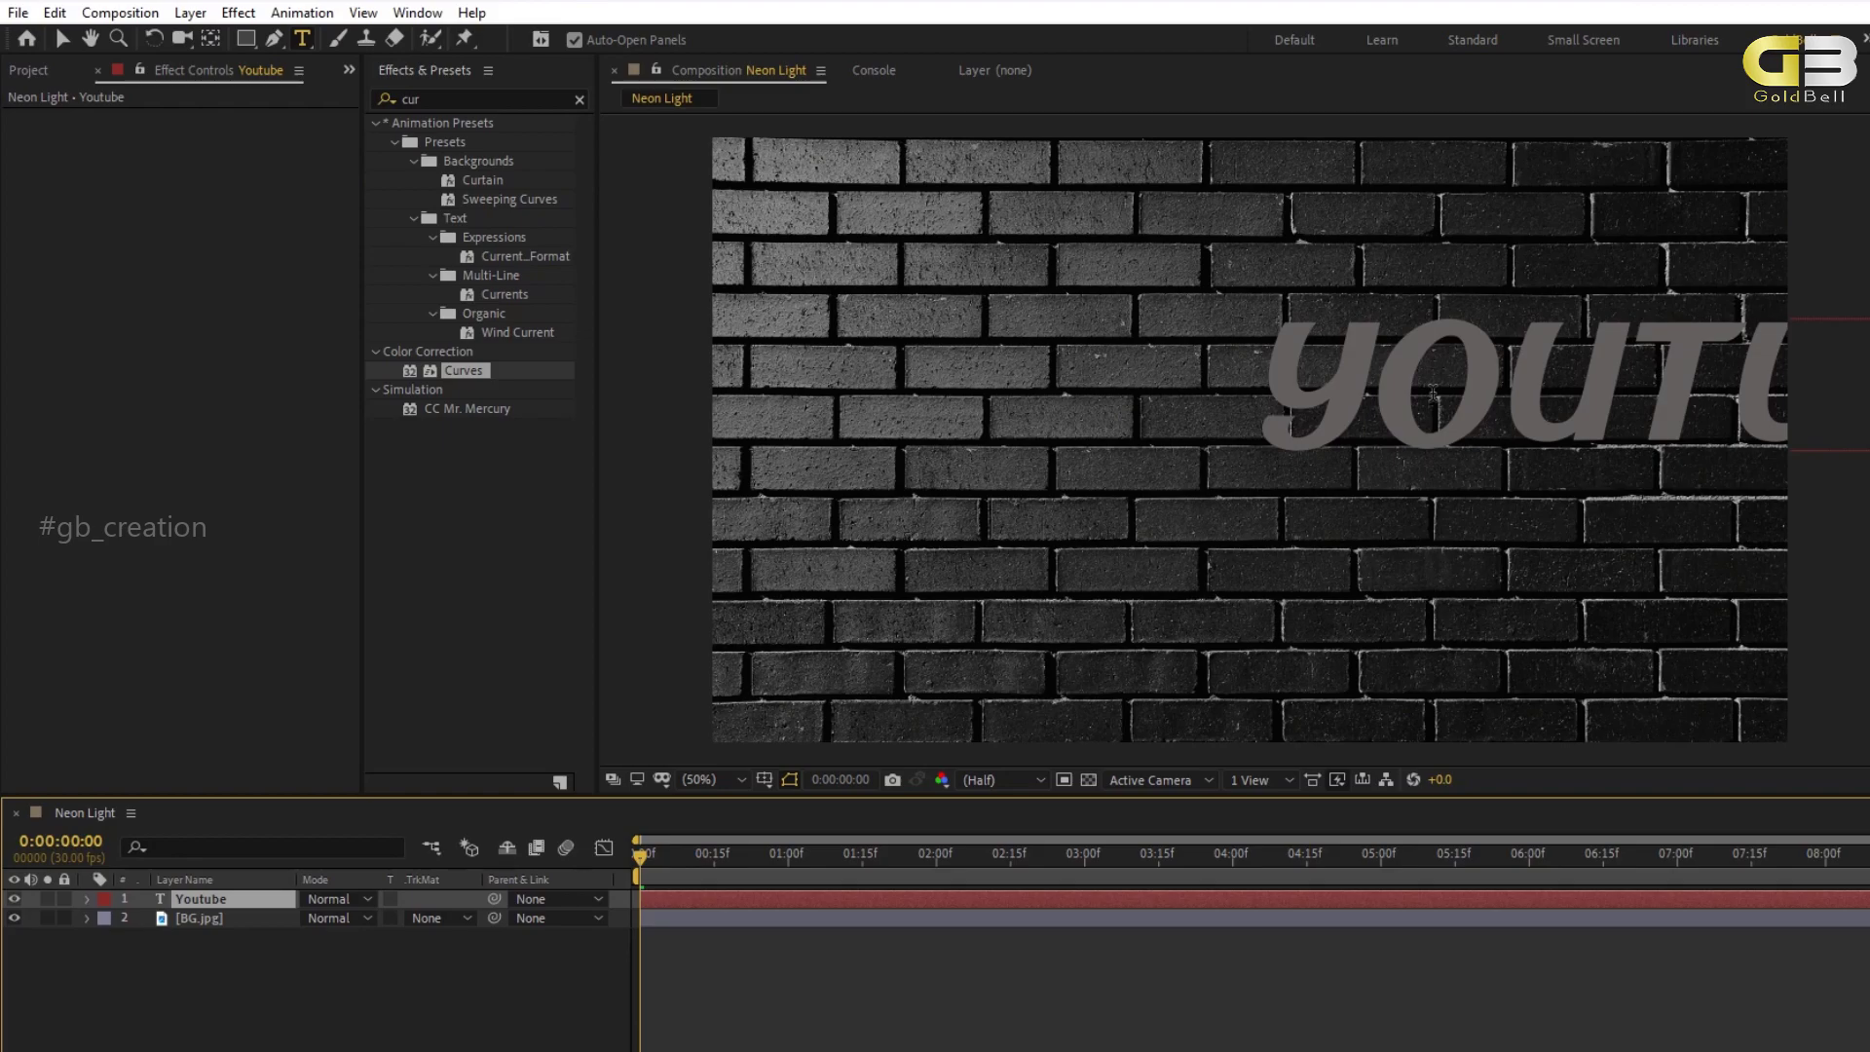
click(61, 39)
drag(1523, 387, 1204, 426)
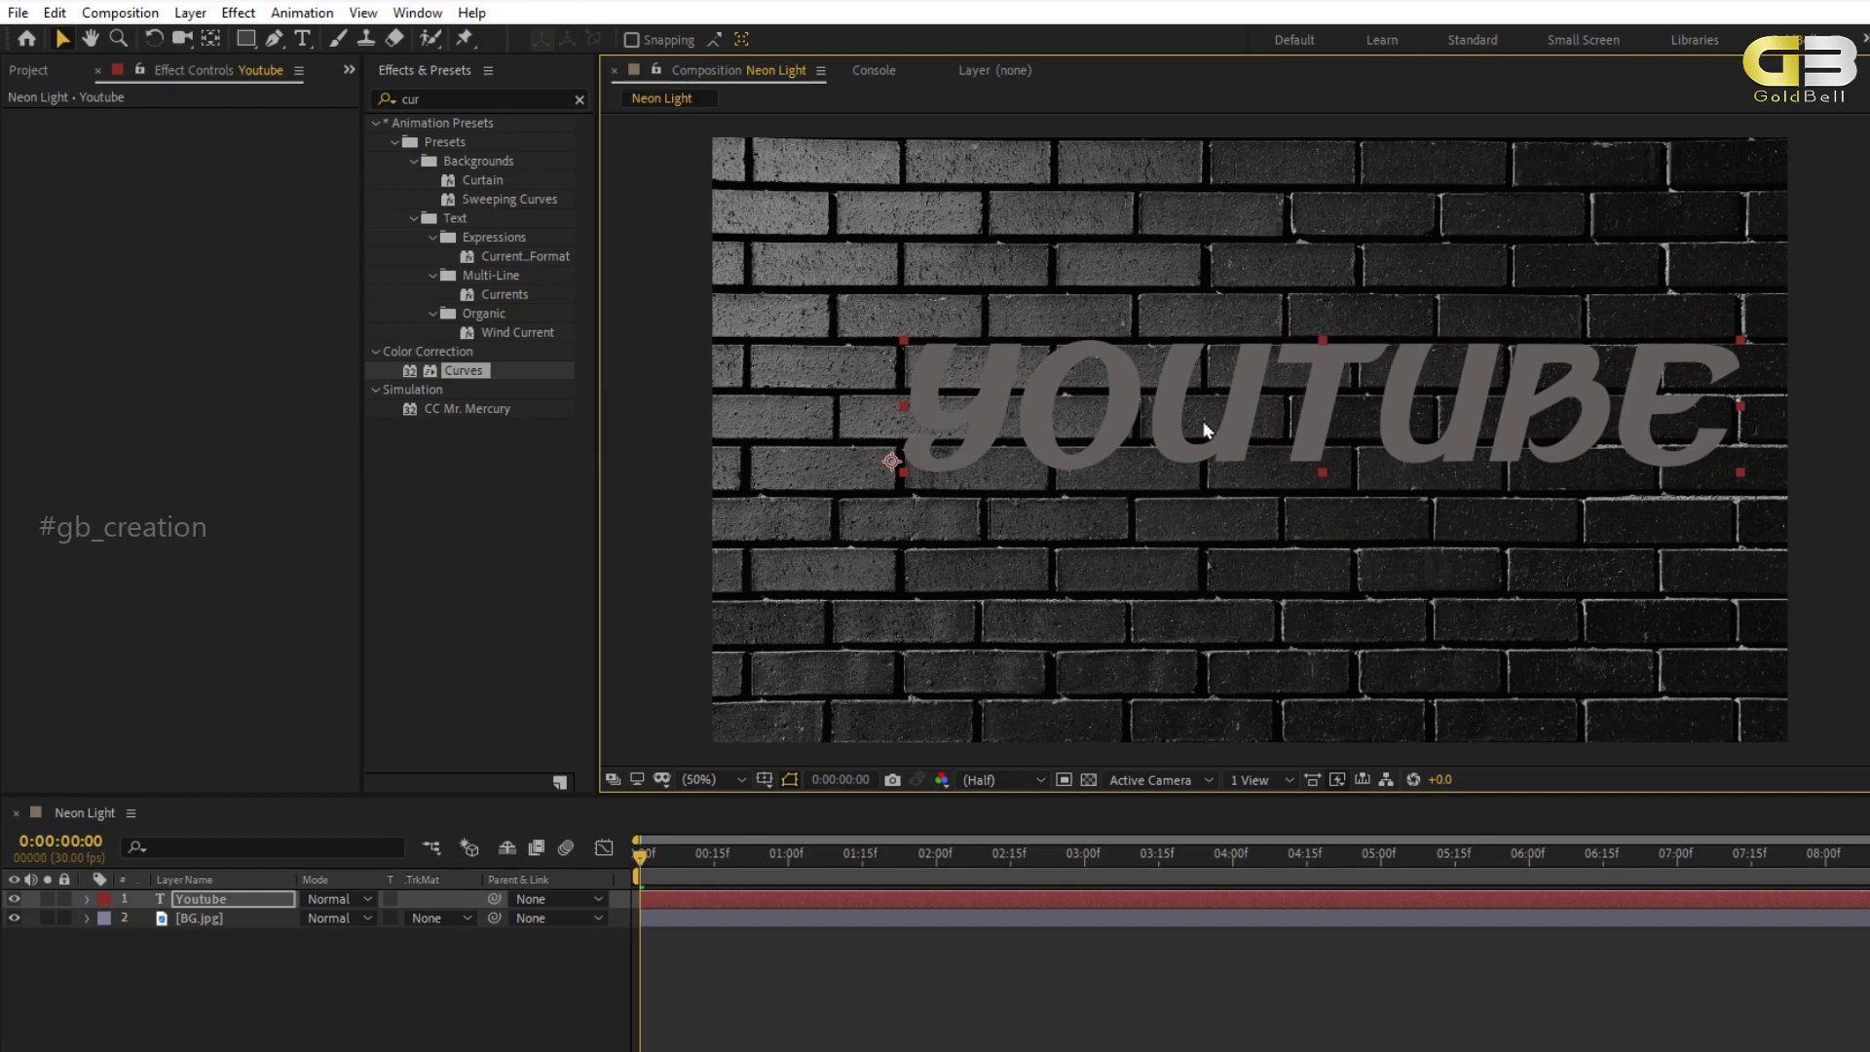
Set the fill colour of the whole Youtube text to white, FFFFFF.
double_click(234, 899)
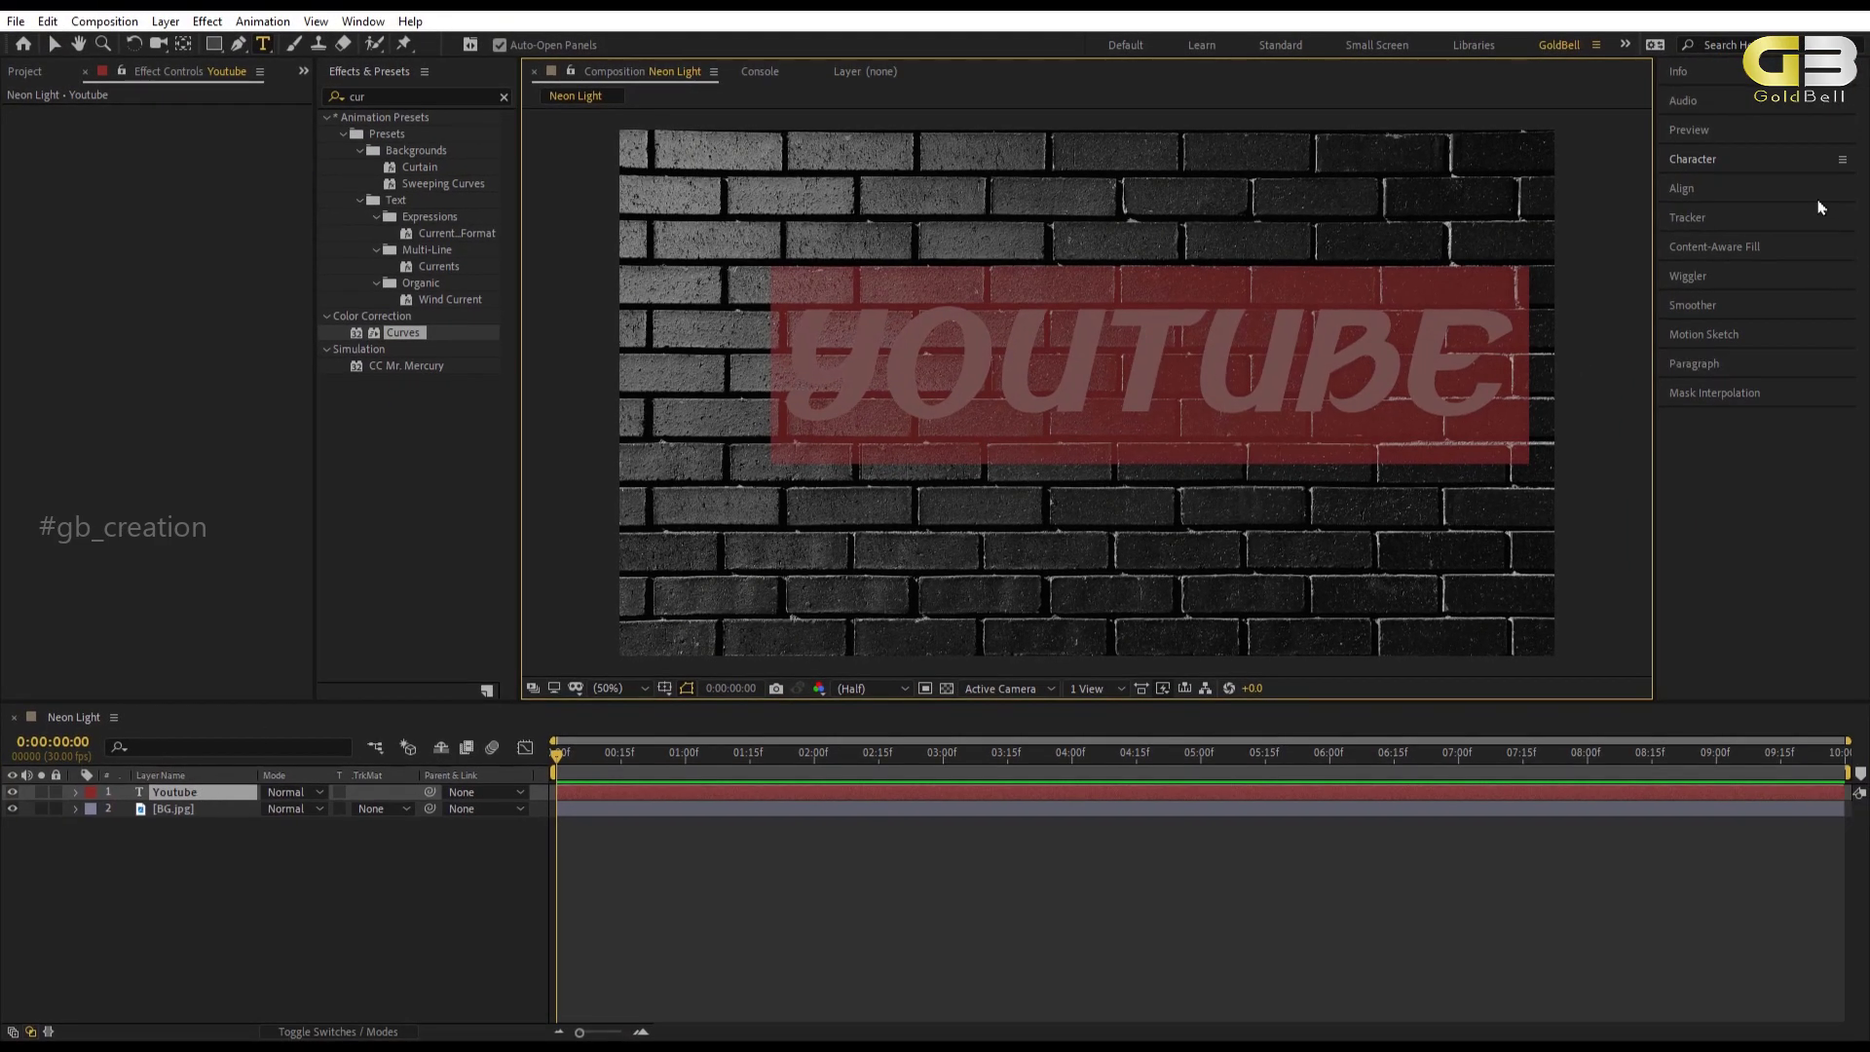
click(1717, 159)
click(1821, 200)
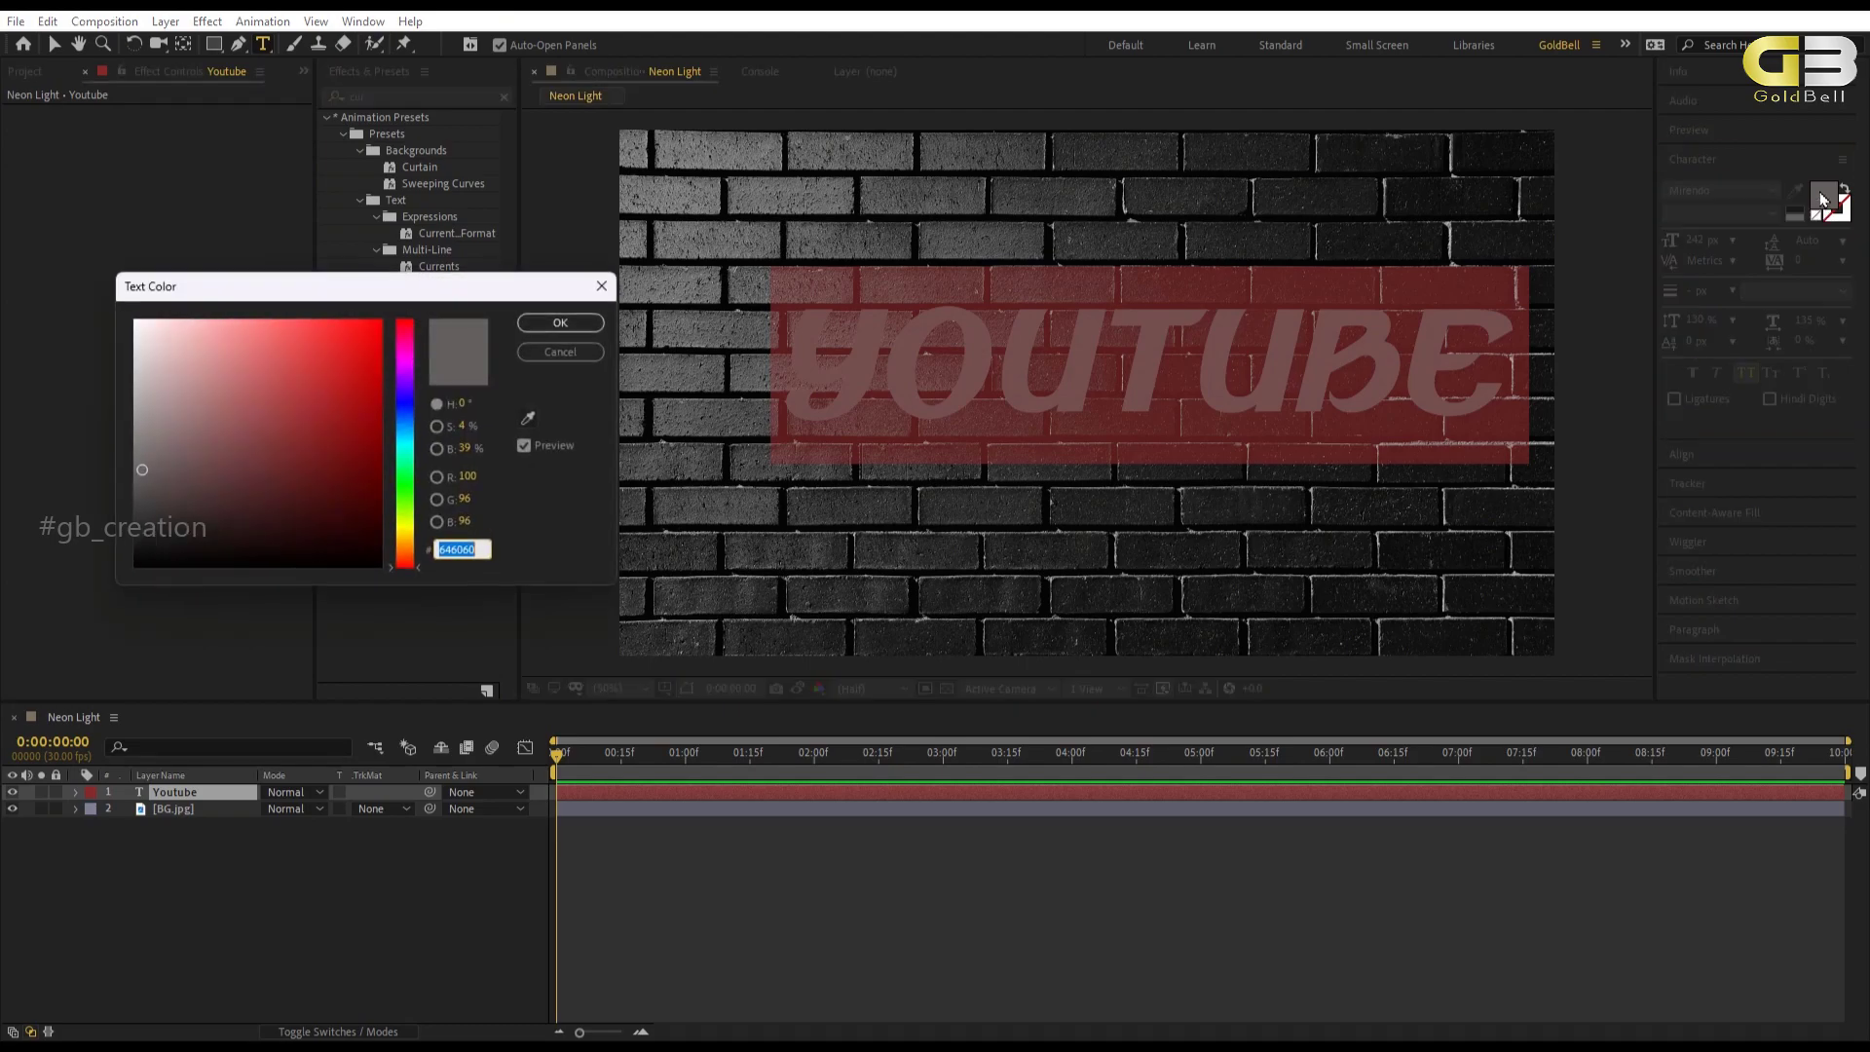
drag(225, 347, 97, 313)
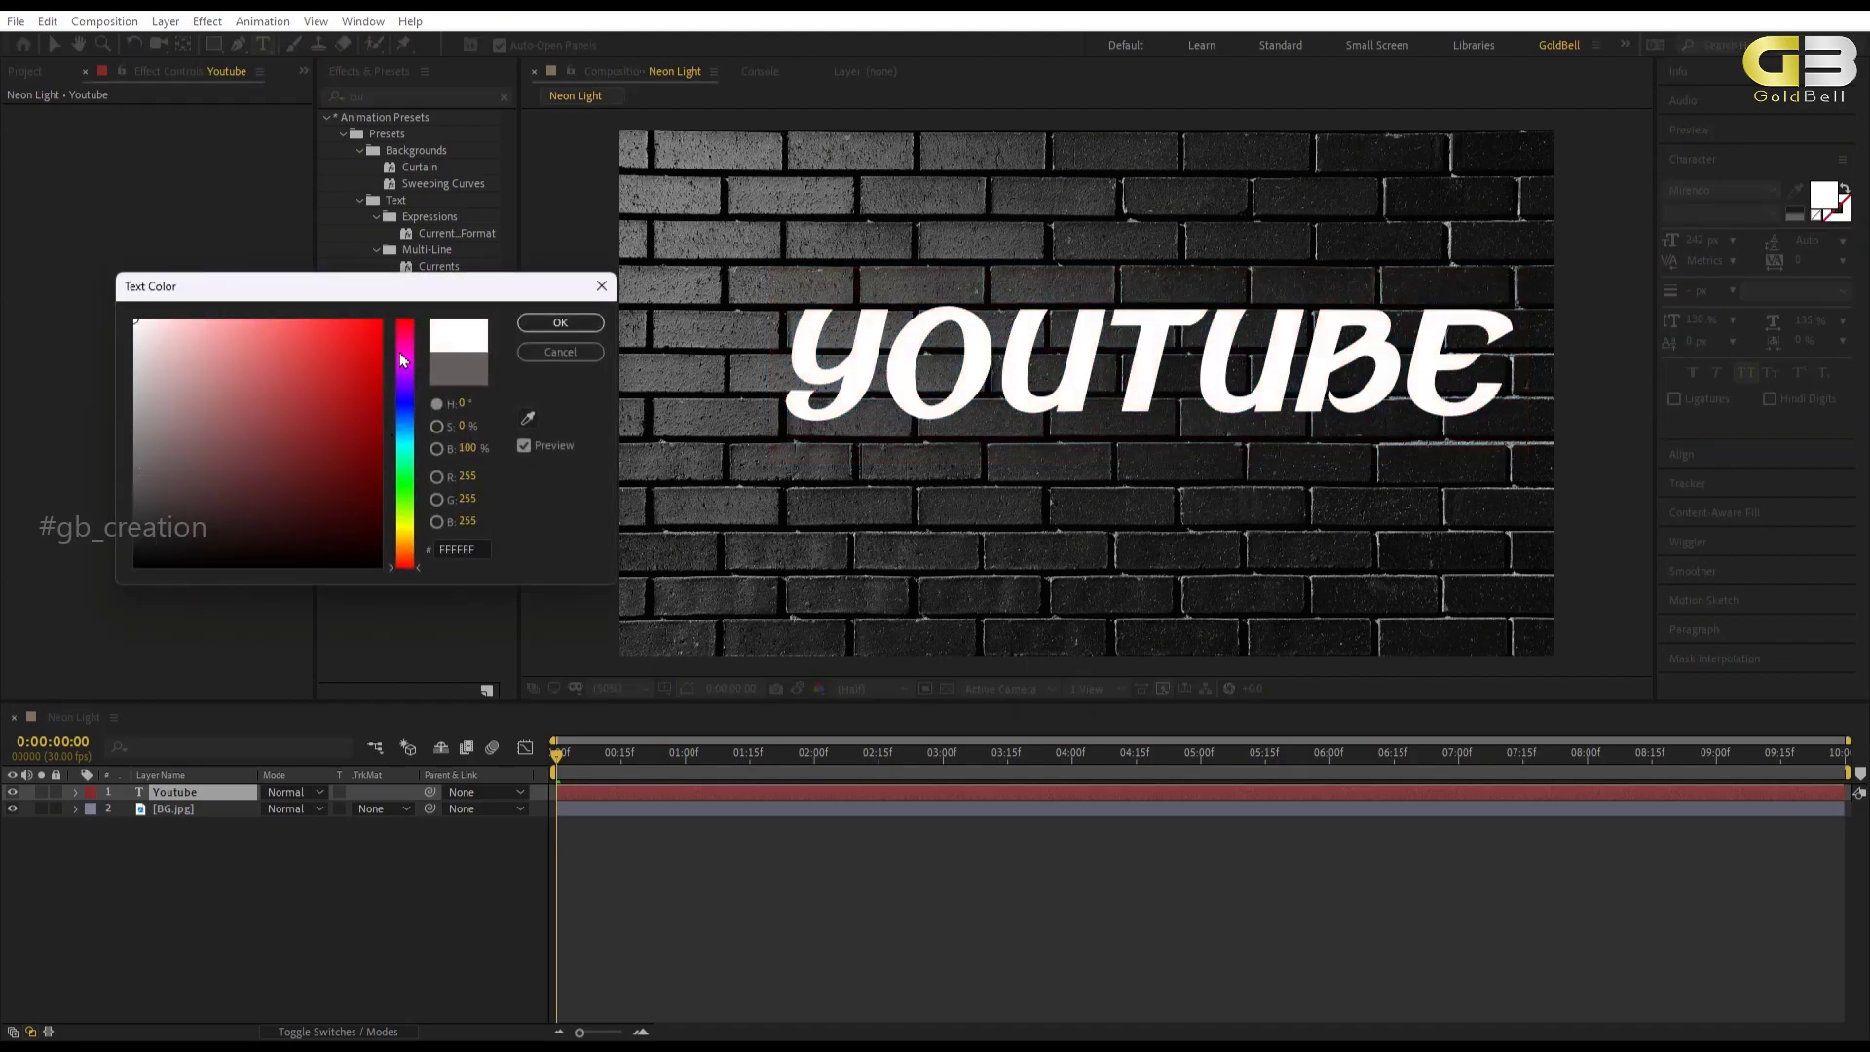
click(554, 328)
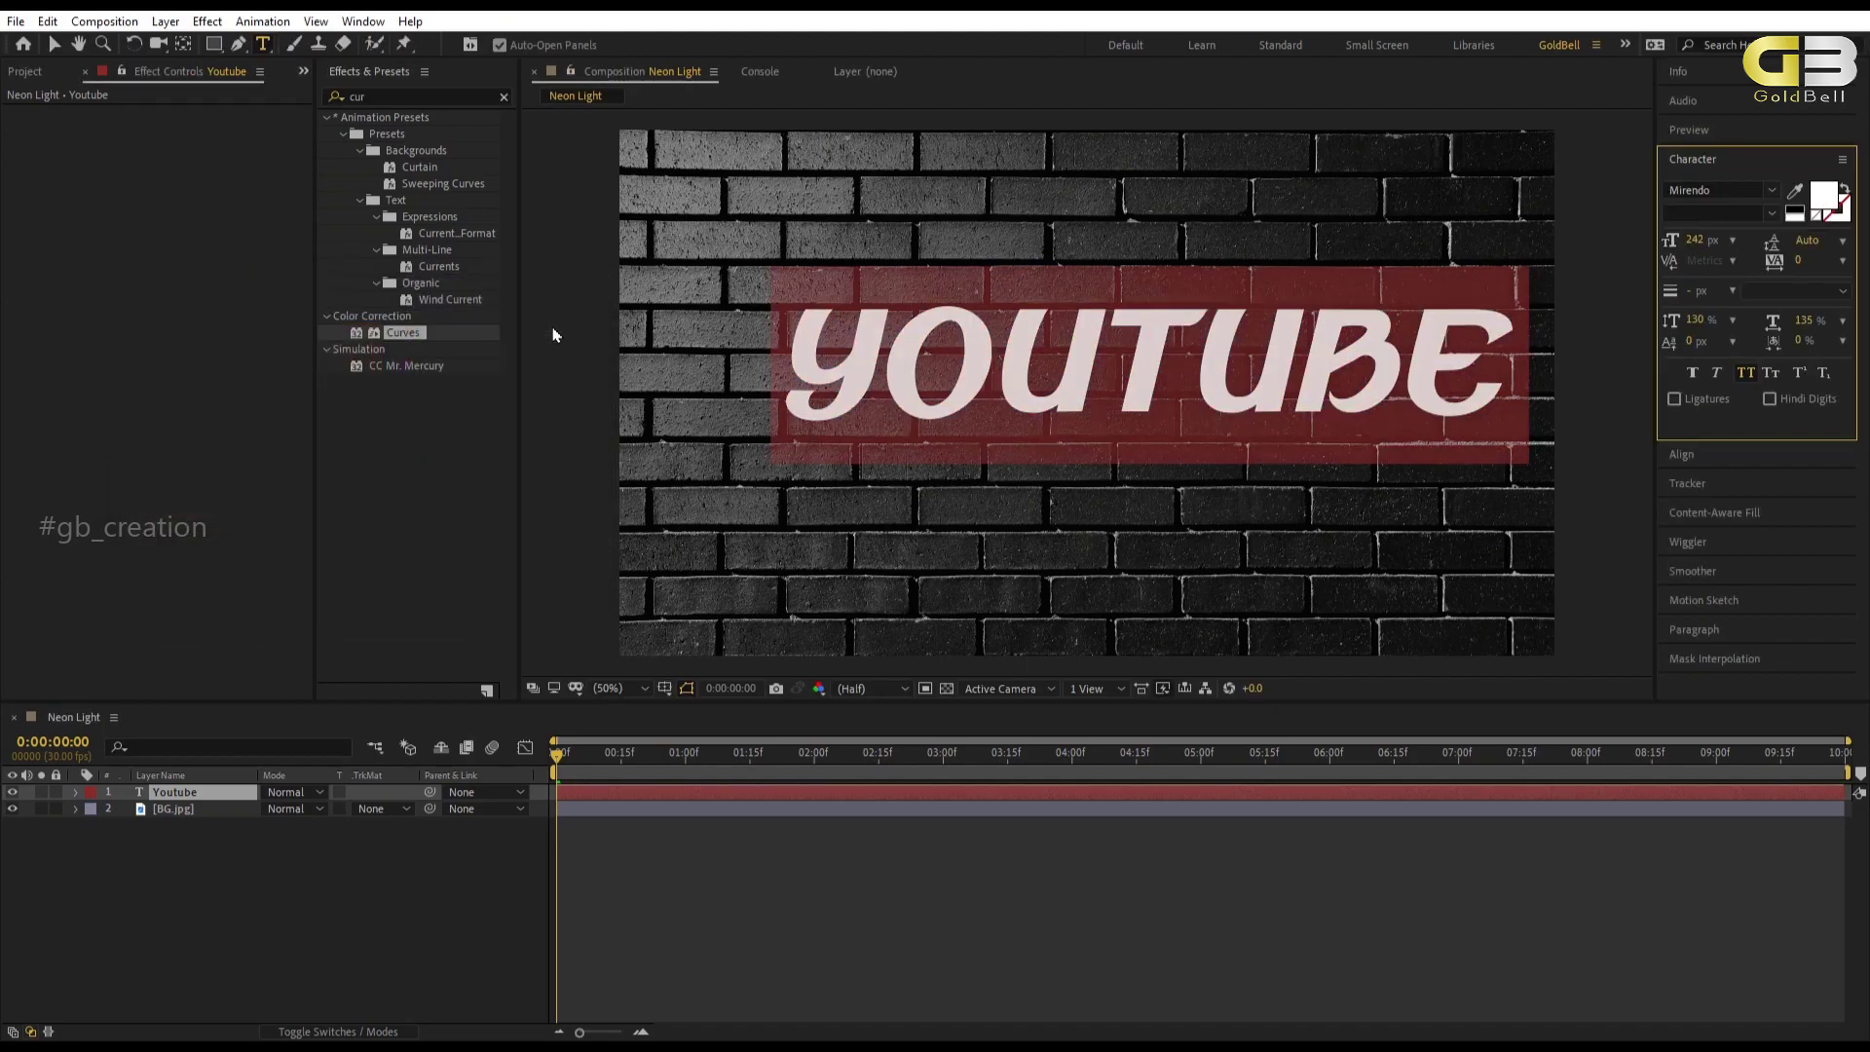
click(273, 925)
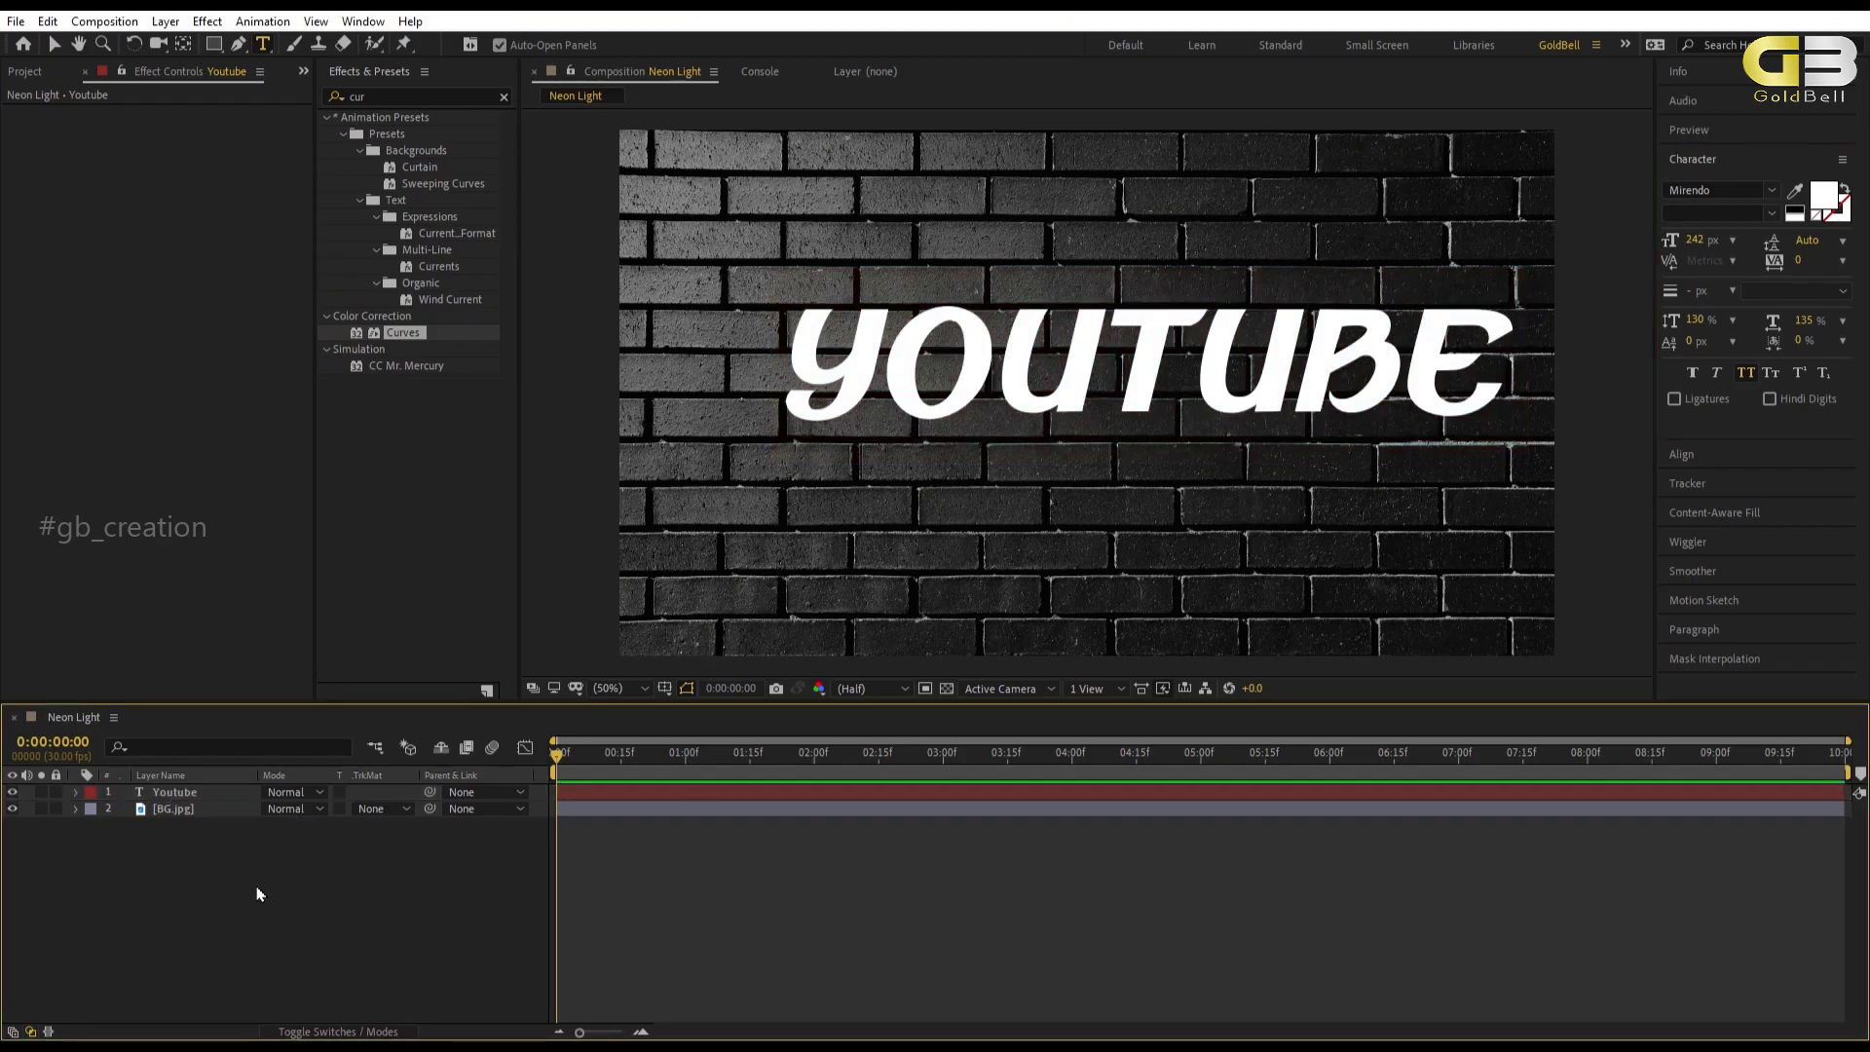
Change the Youtube text's font to Love Me and format it as Small Caps.
click(175, 792)
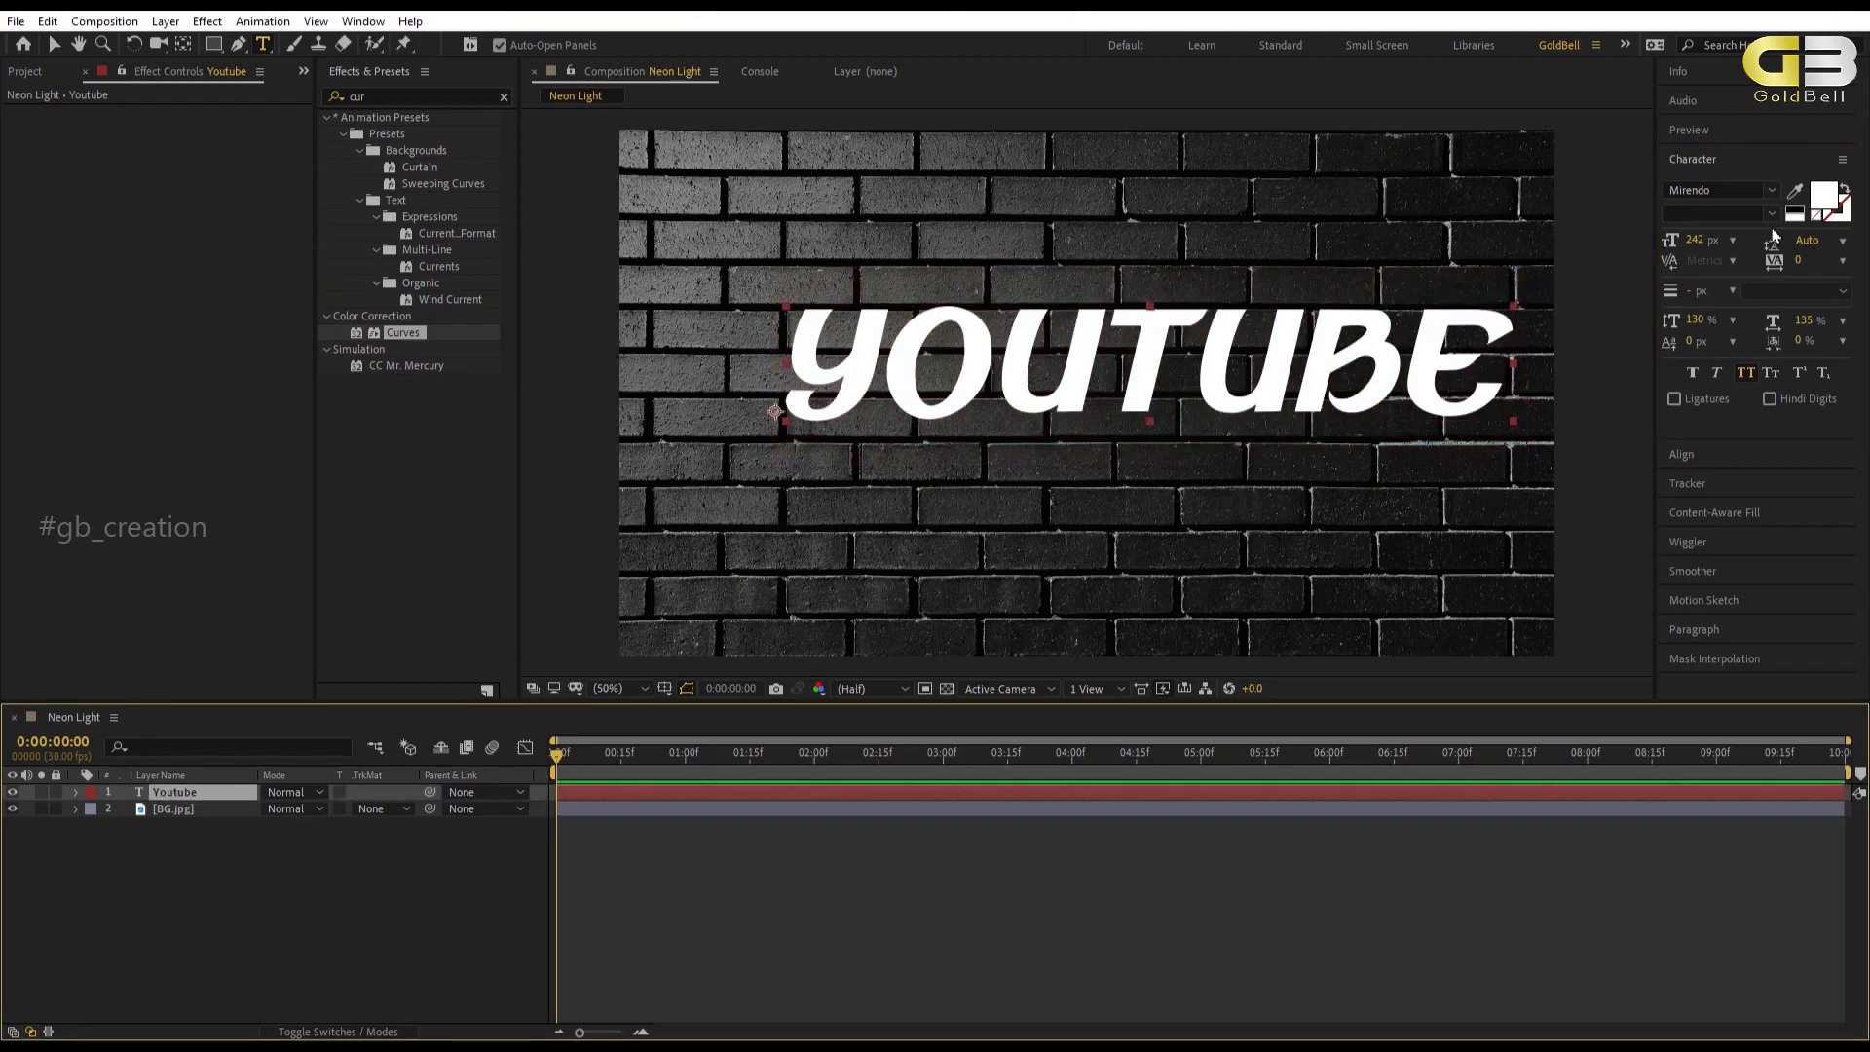
click(1742, 191)
text(b)
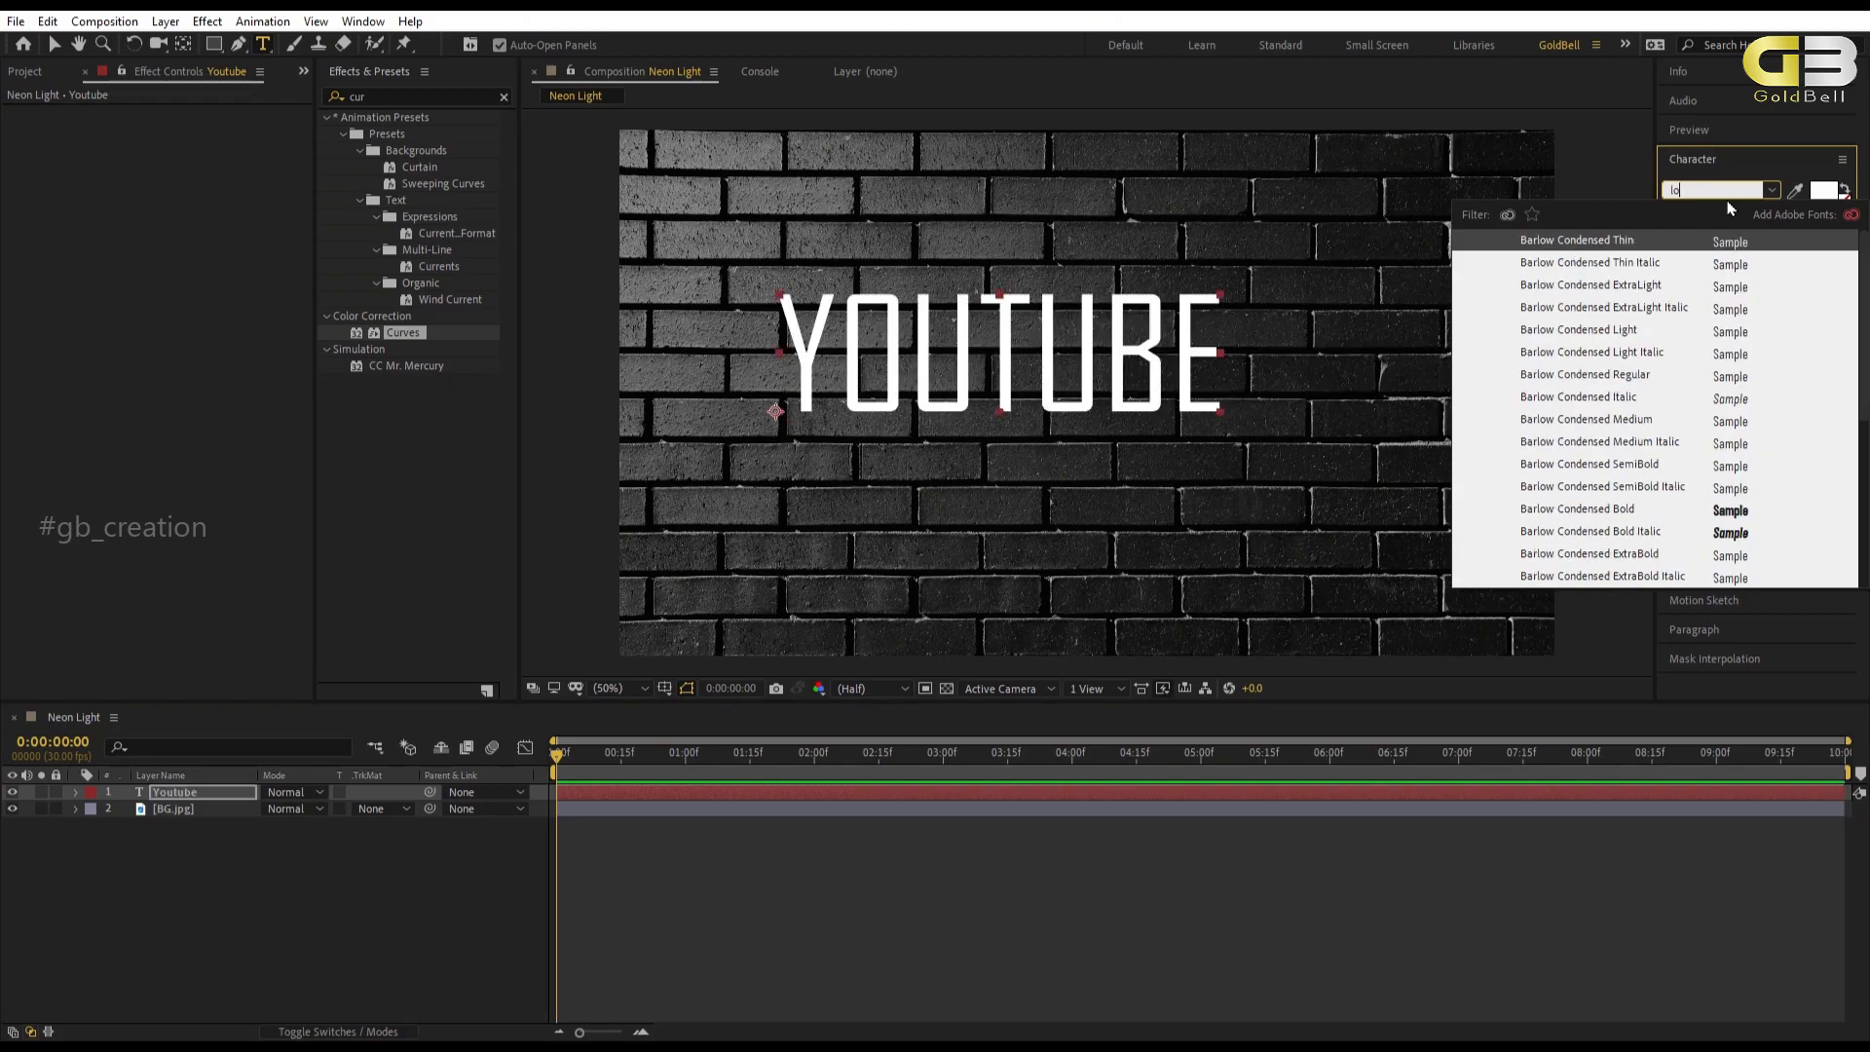
text(ove)
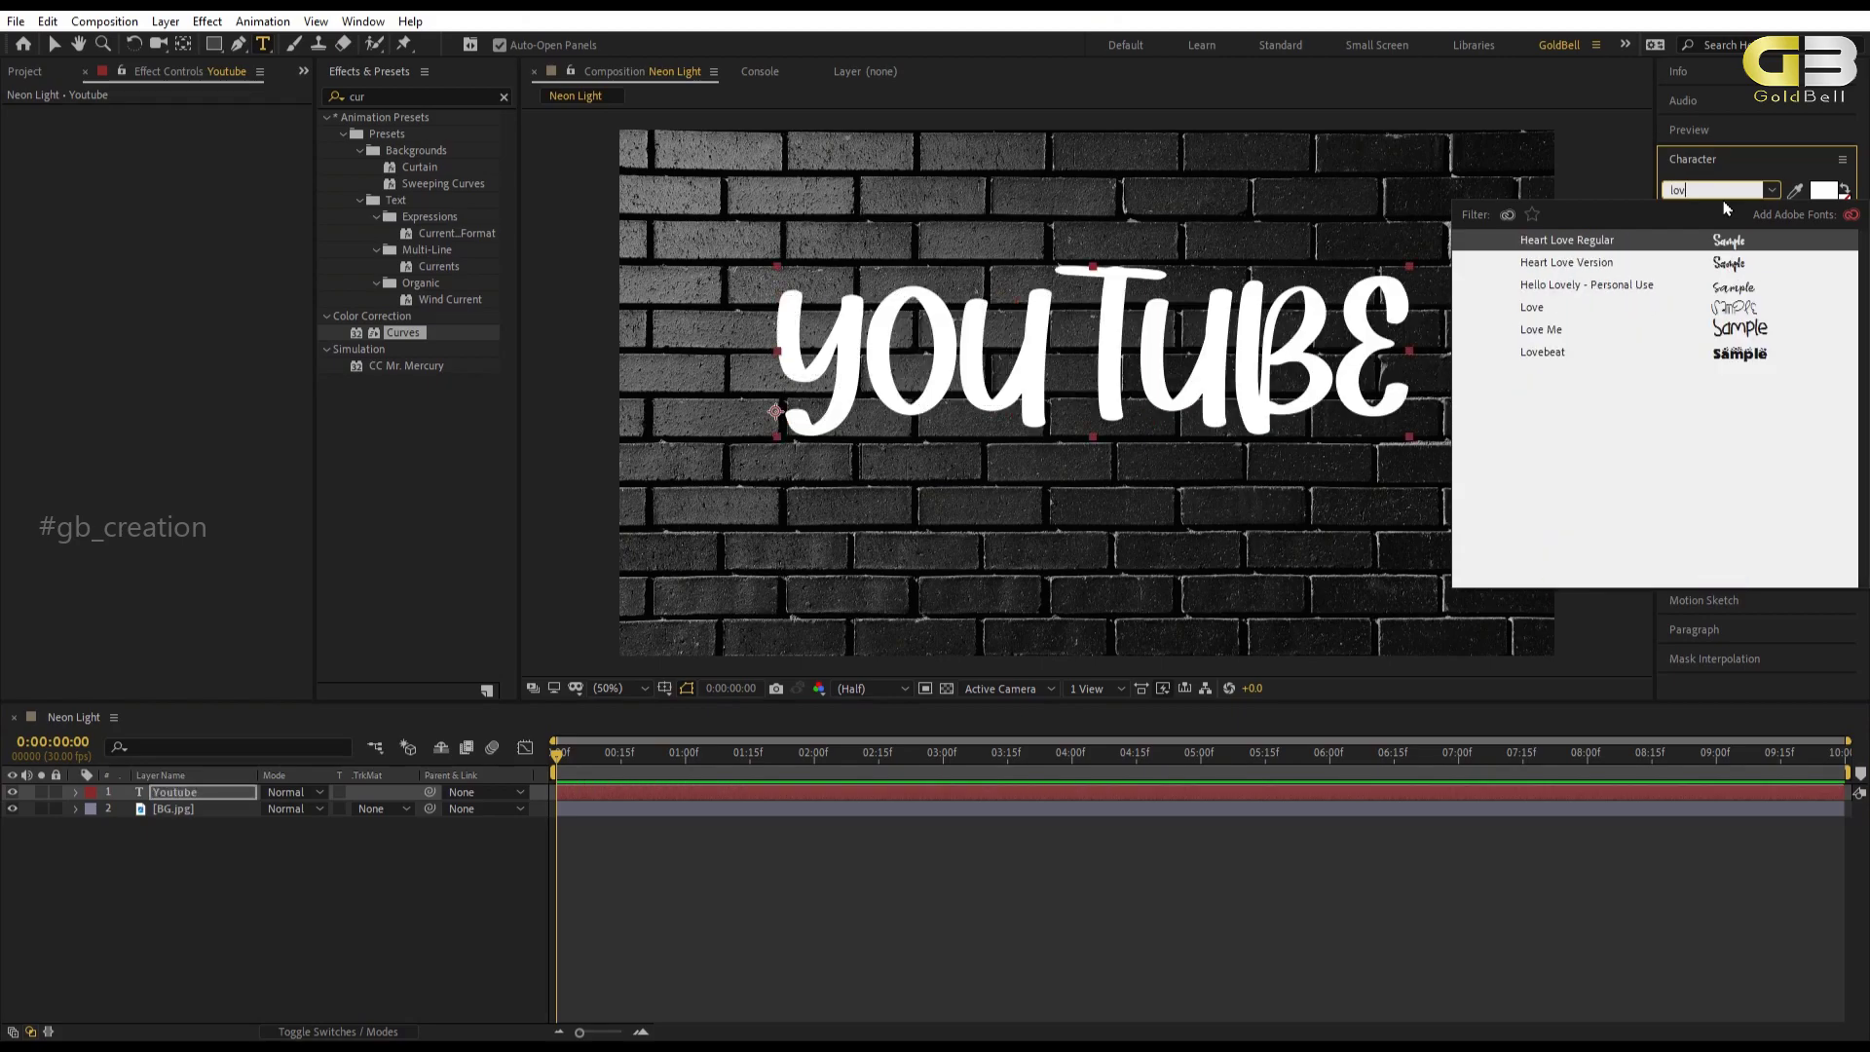
click(1734, 332)
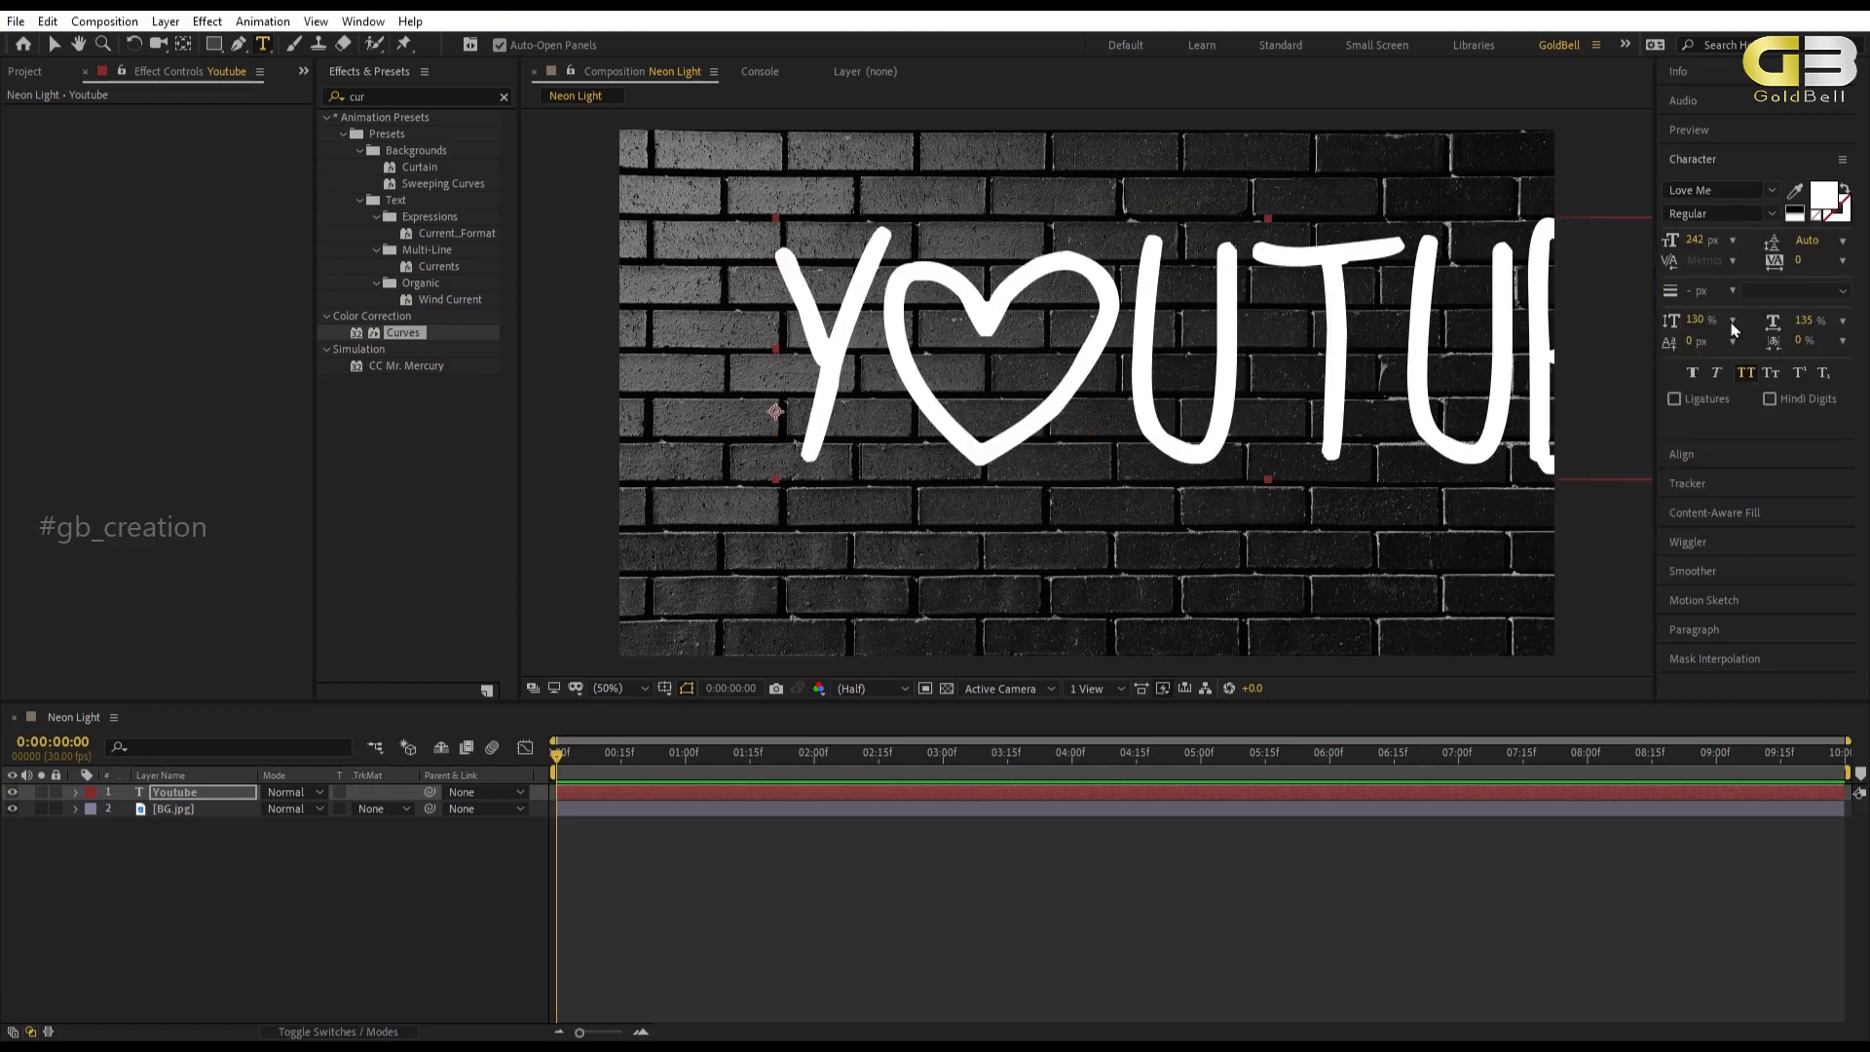
click(174, 792)
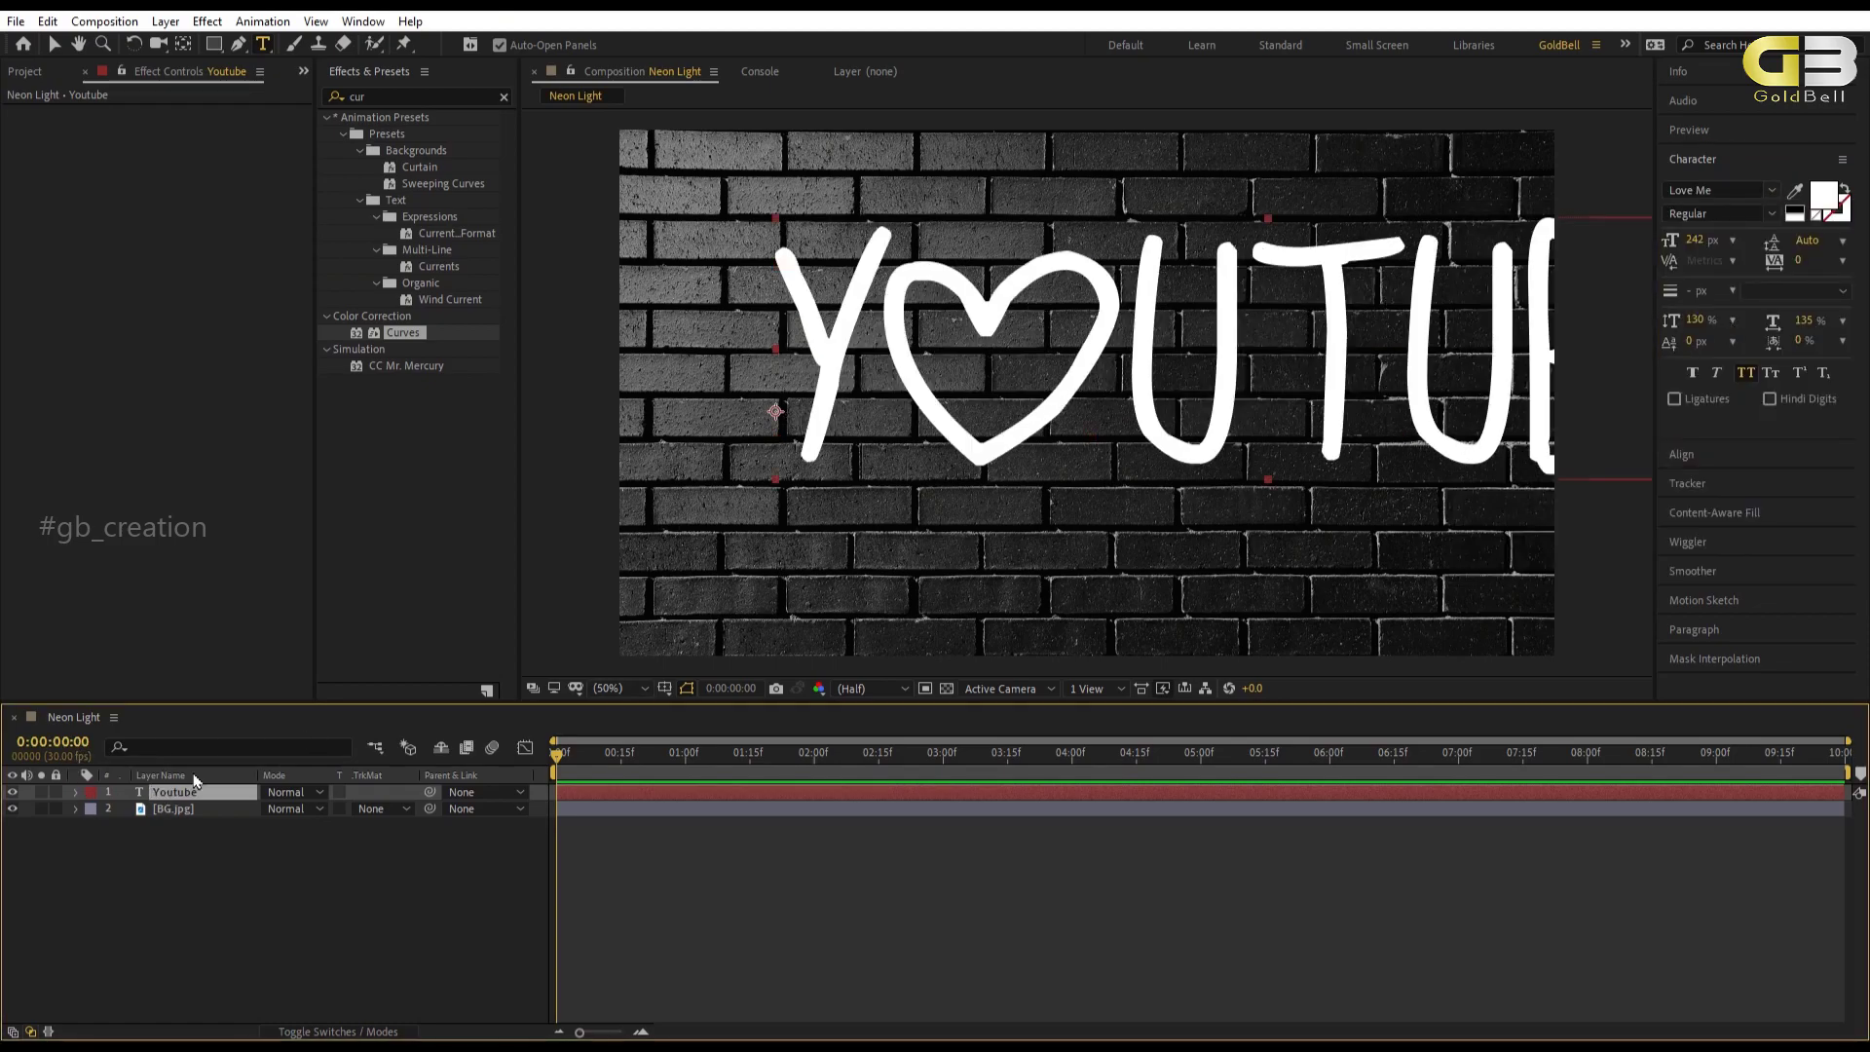
click(1771, 374)
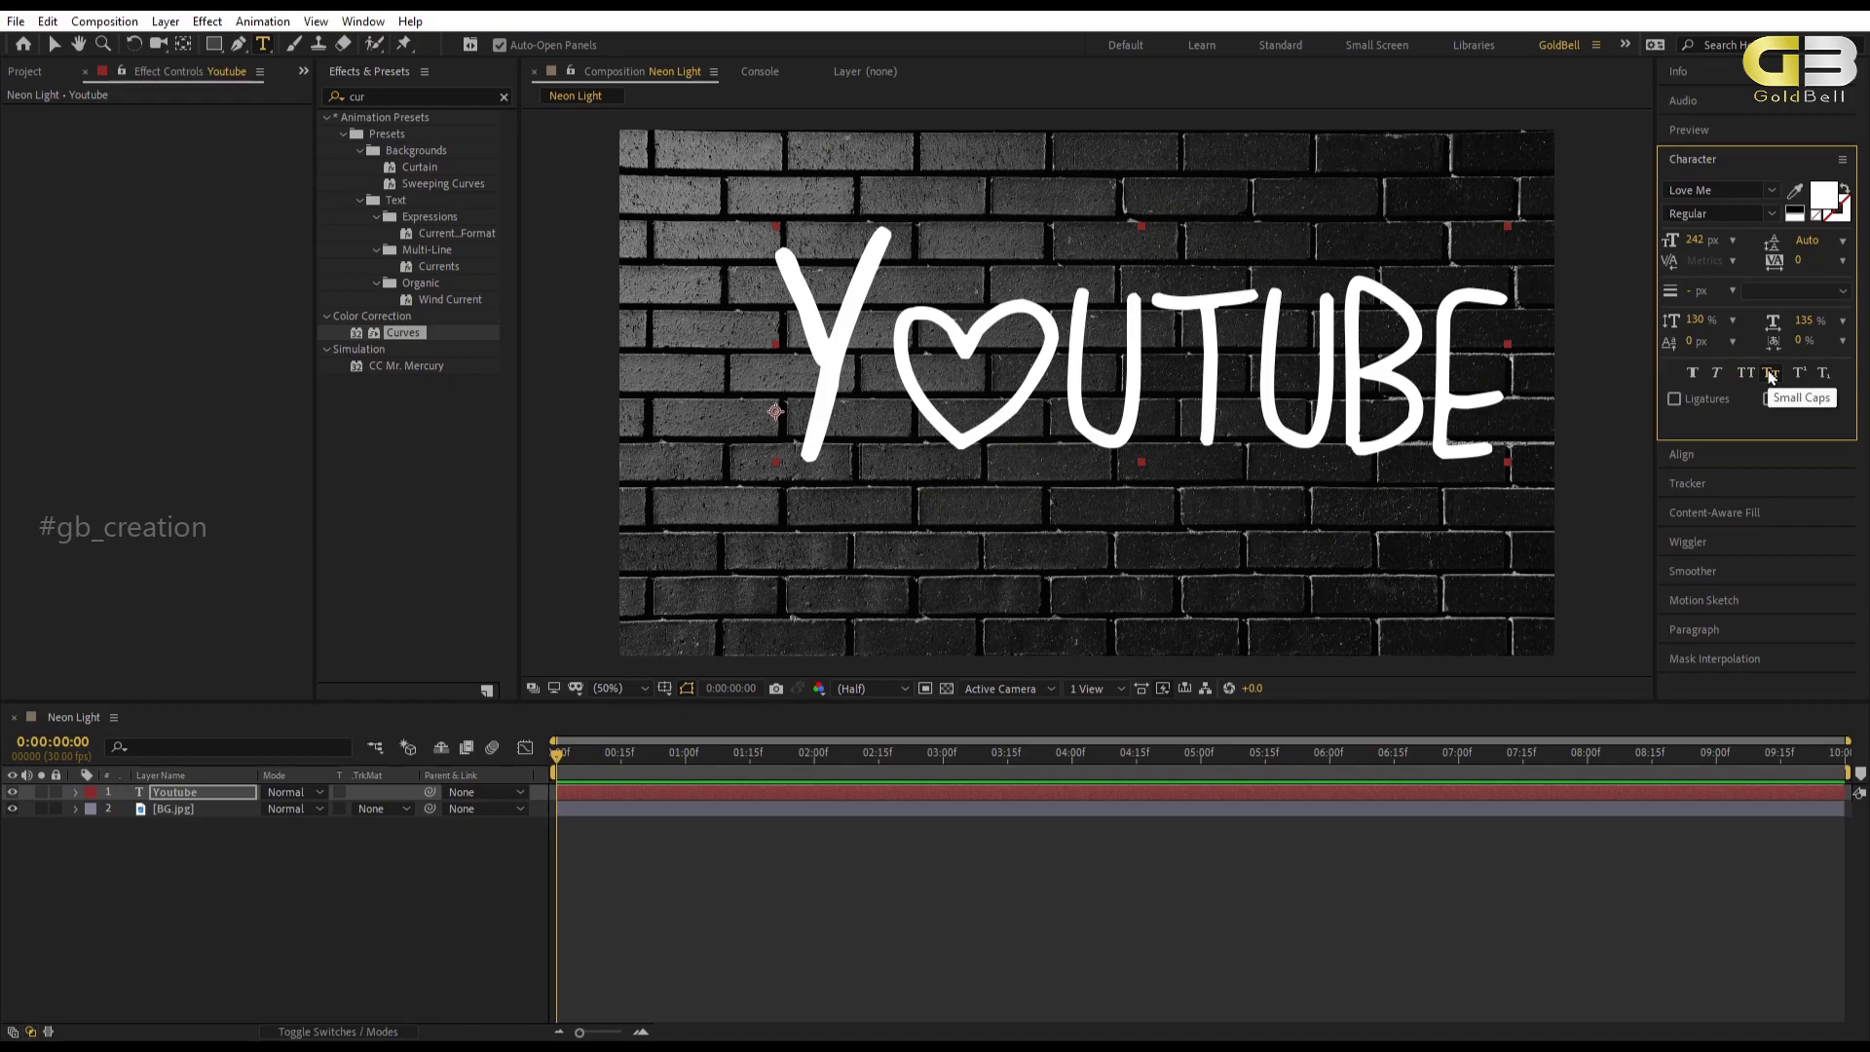
Turn off the Small Caps and All Caps formatting on the Youtube text and set its font size to 150 px.
click(1745, 373)
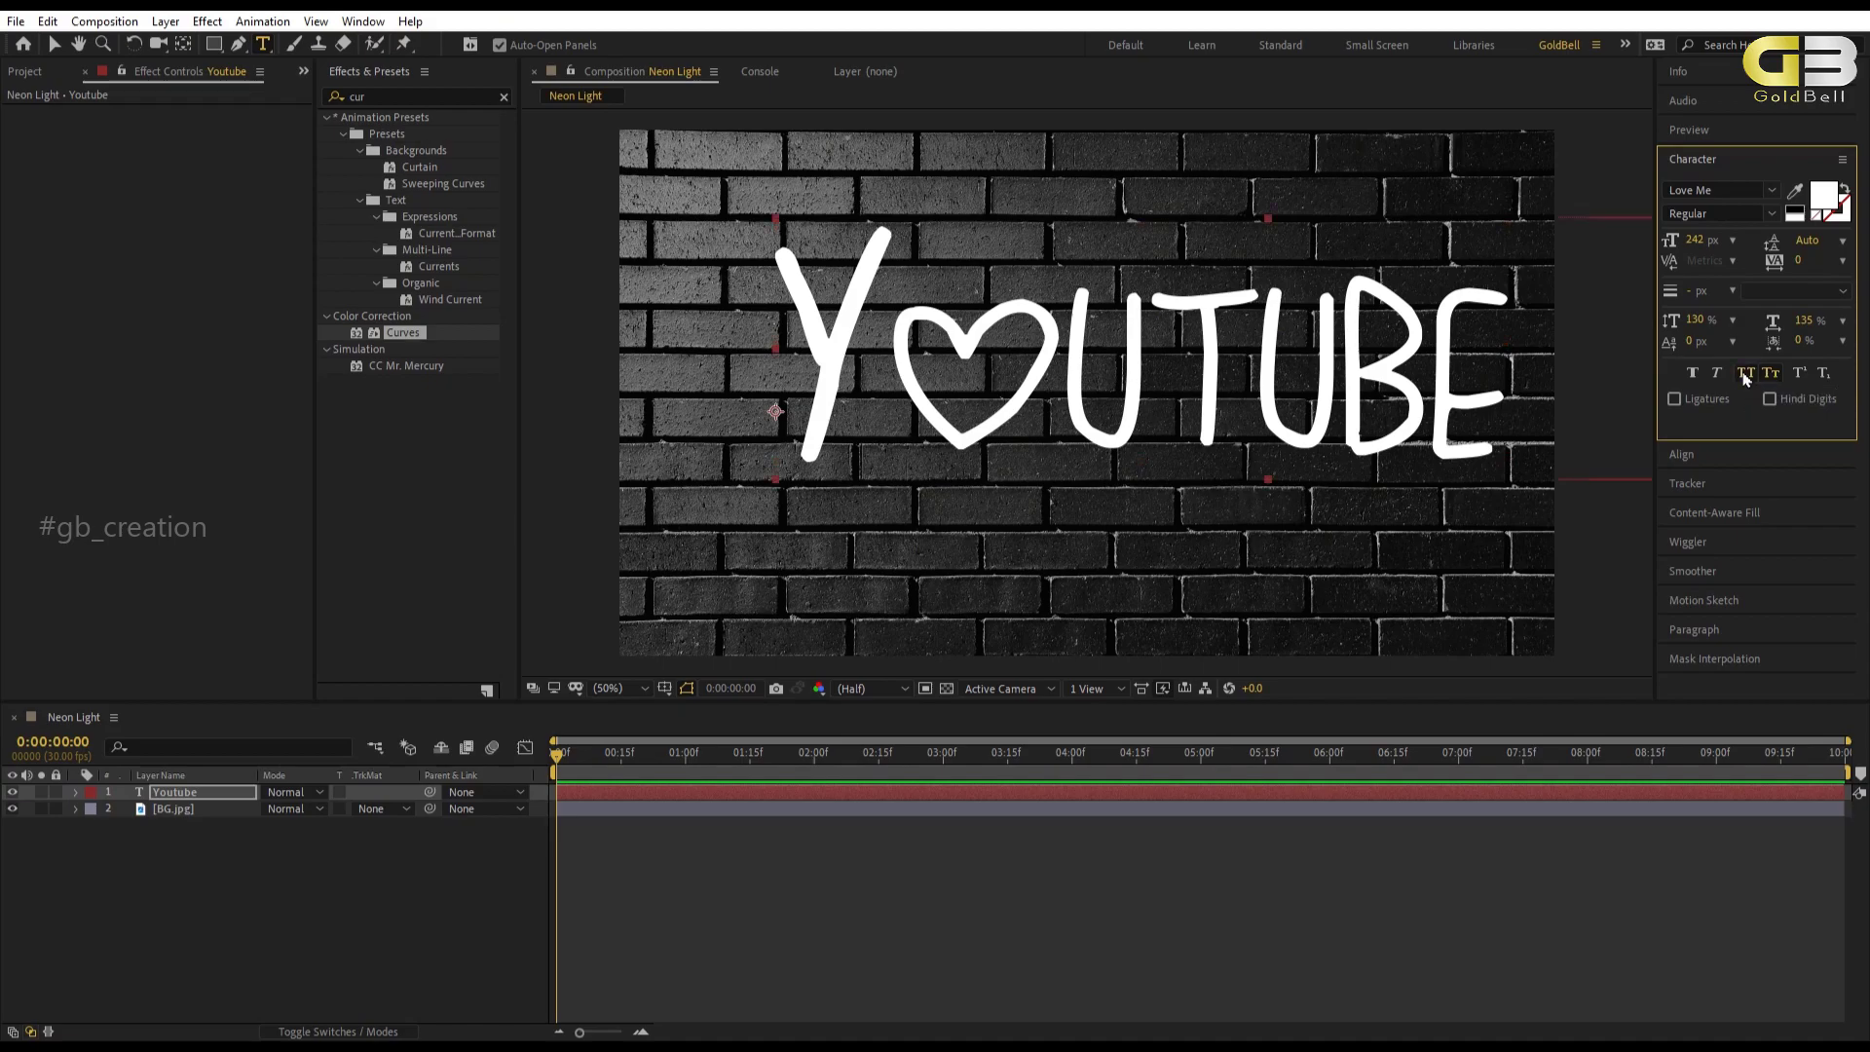
drag(1695, 240, 1613, 252)
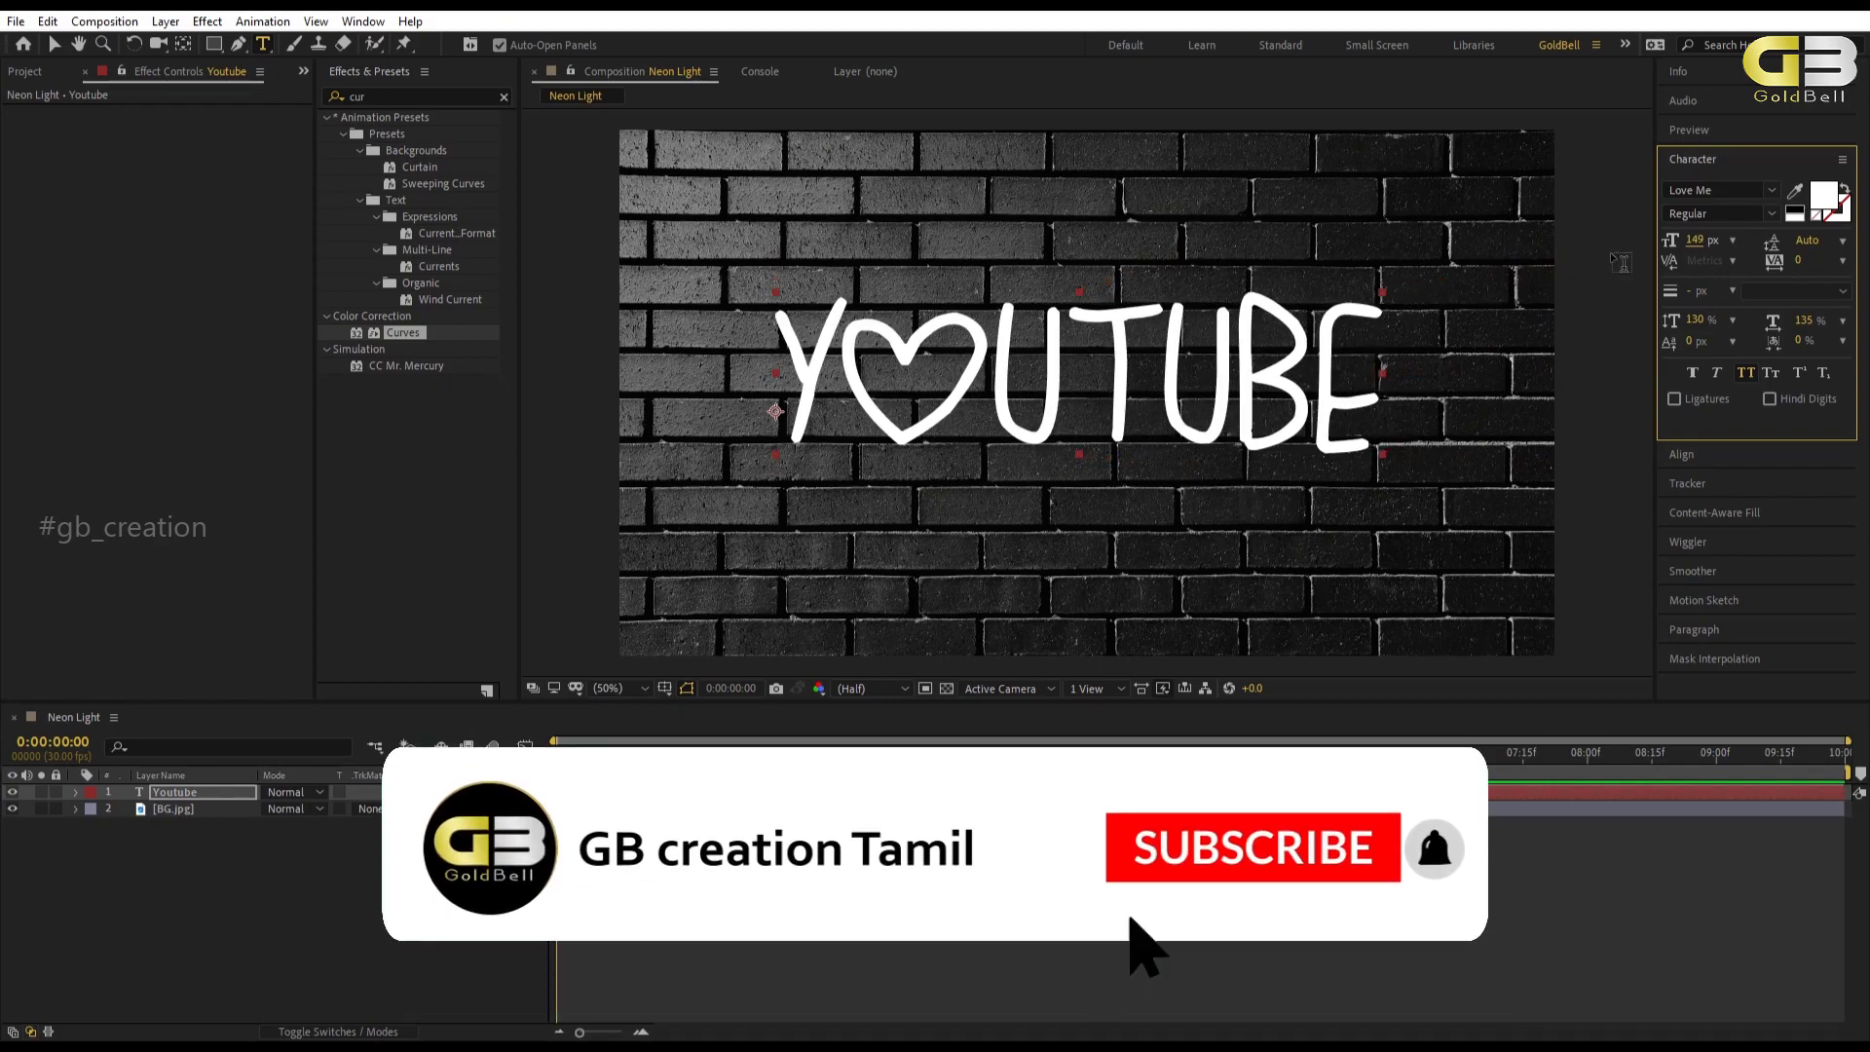
click(1746, 372)
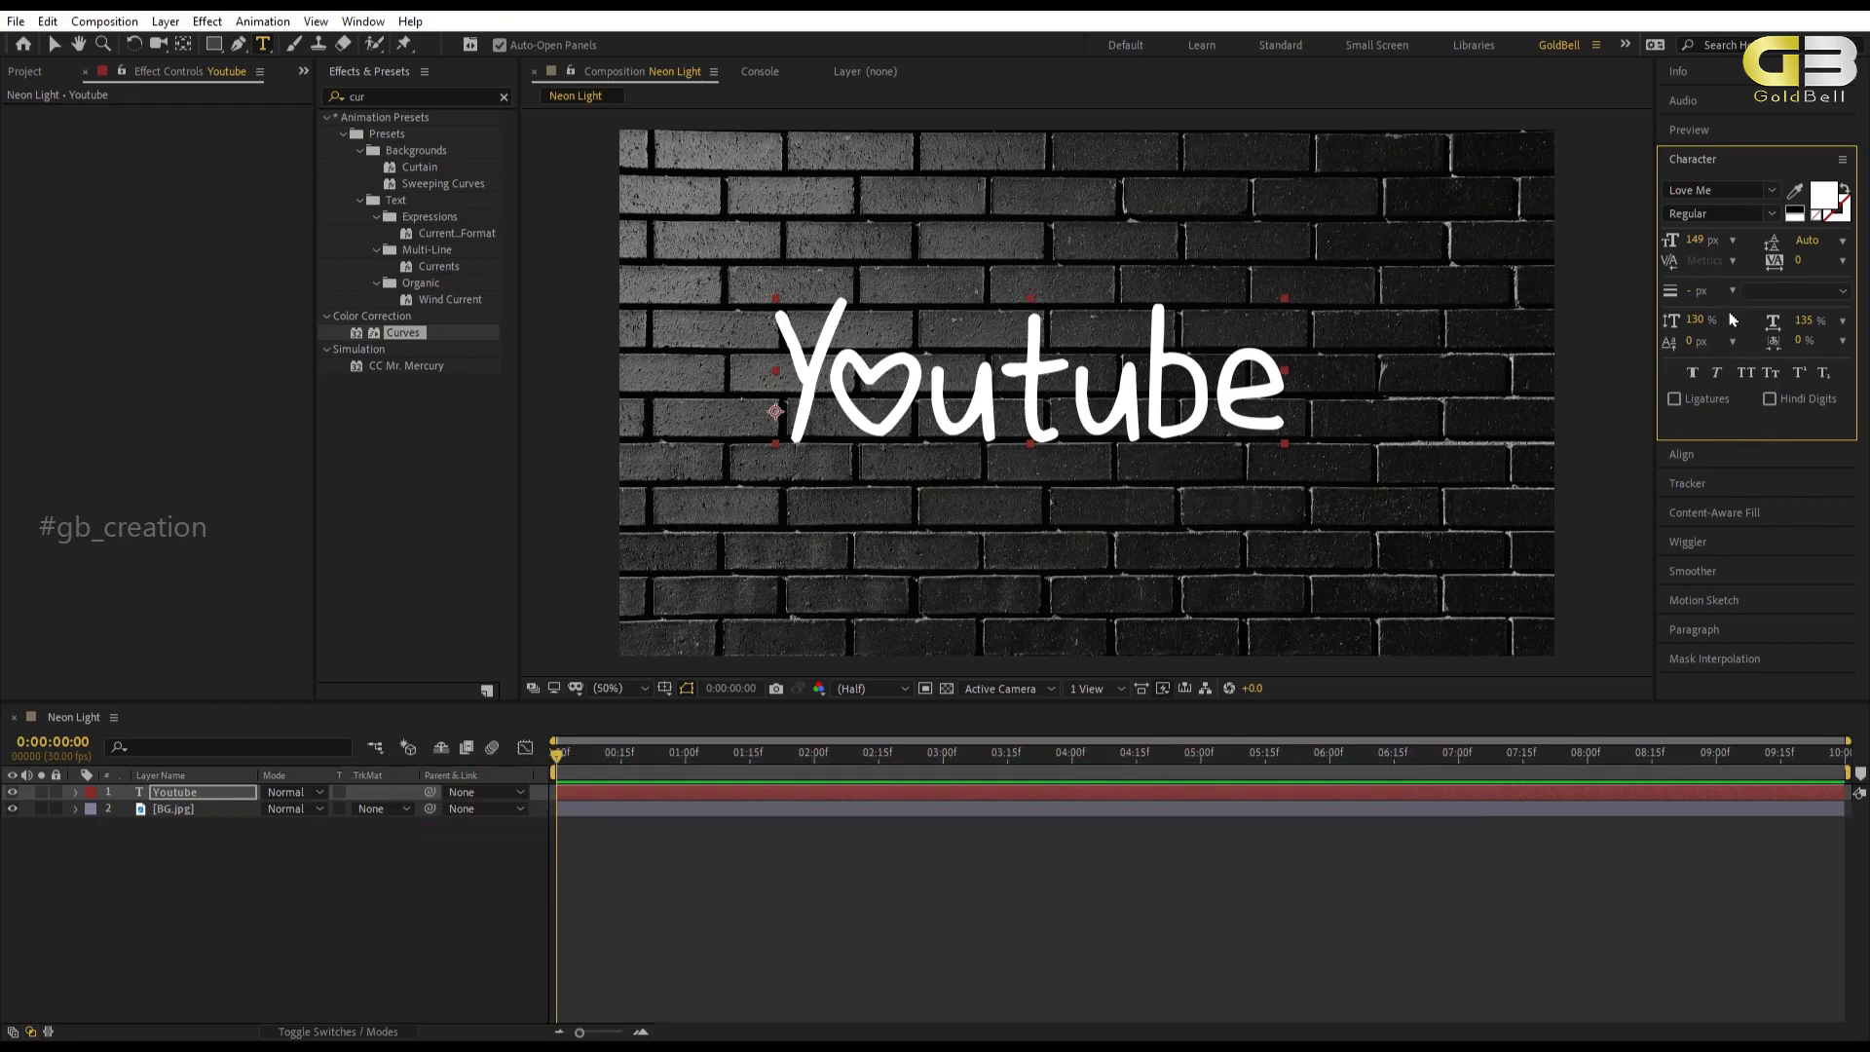
drag(1697, 248, 1697, 252)
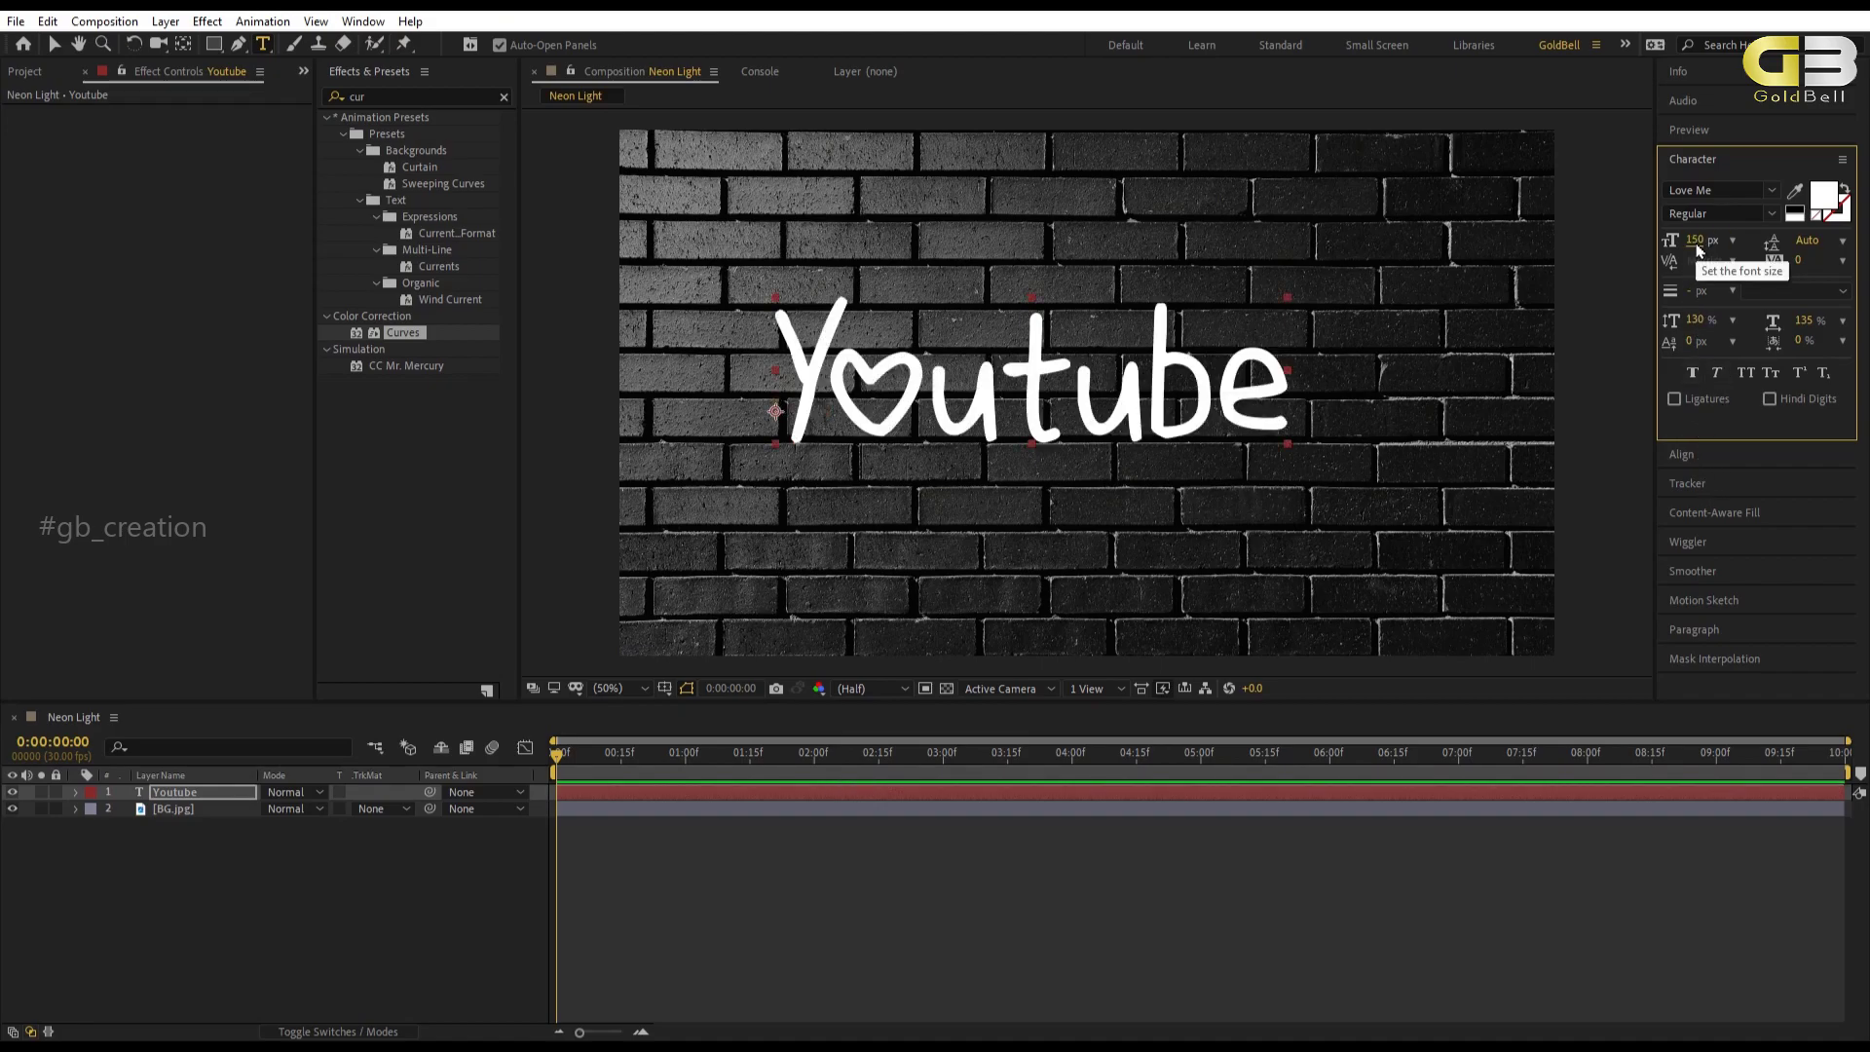
Centre the Youtube text horizontally and vertically in the composition.
click(1681, 456)
click(1708, 237)
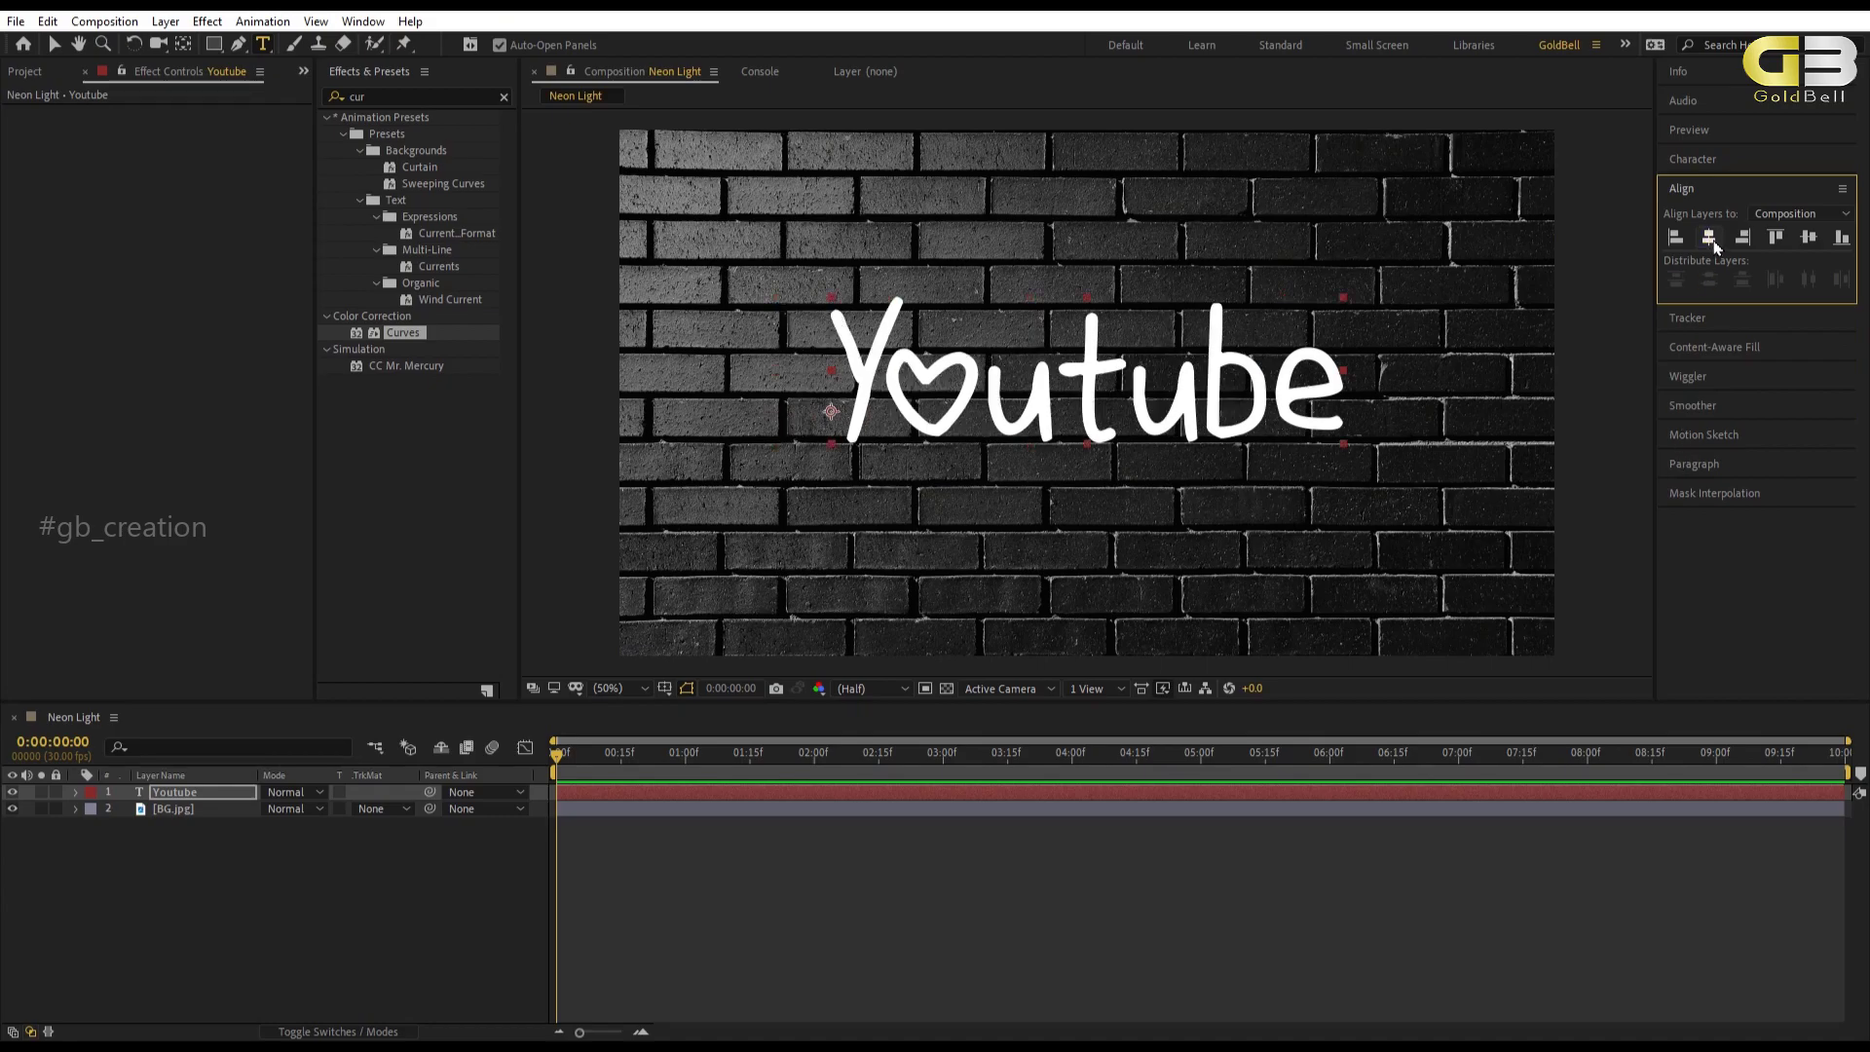
click(1808, 236)
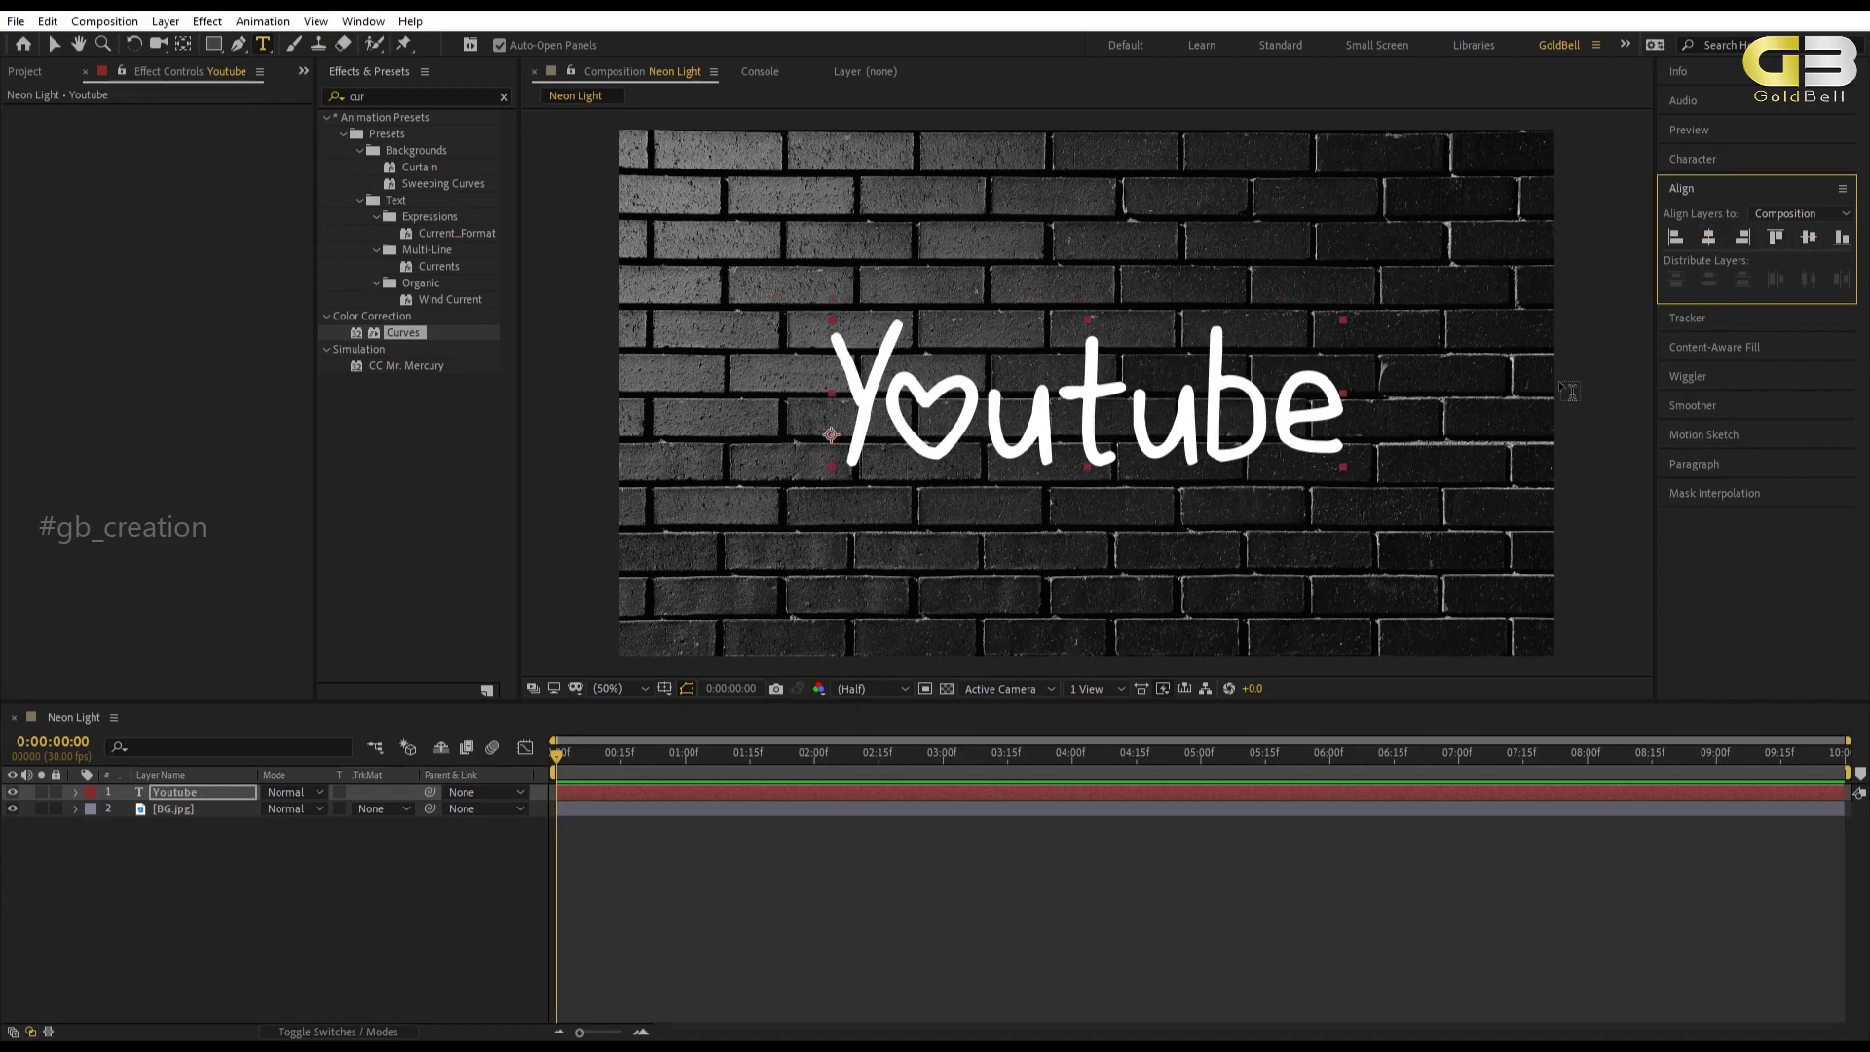
Create a black 1920 x 1080 px solid layer named "Nron" above the Youtube text layer.
click(192, 933)
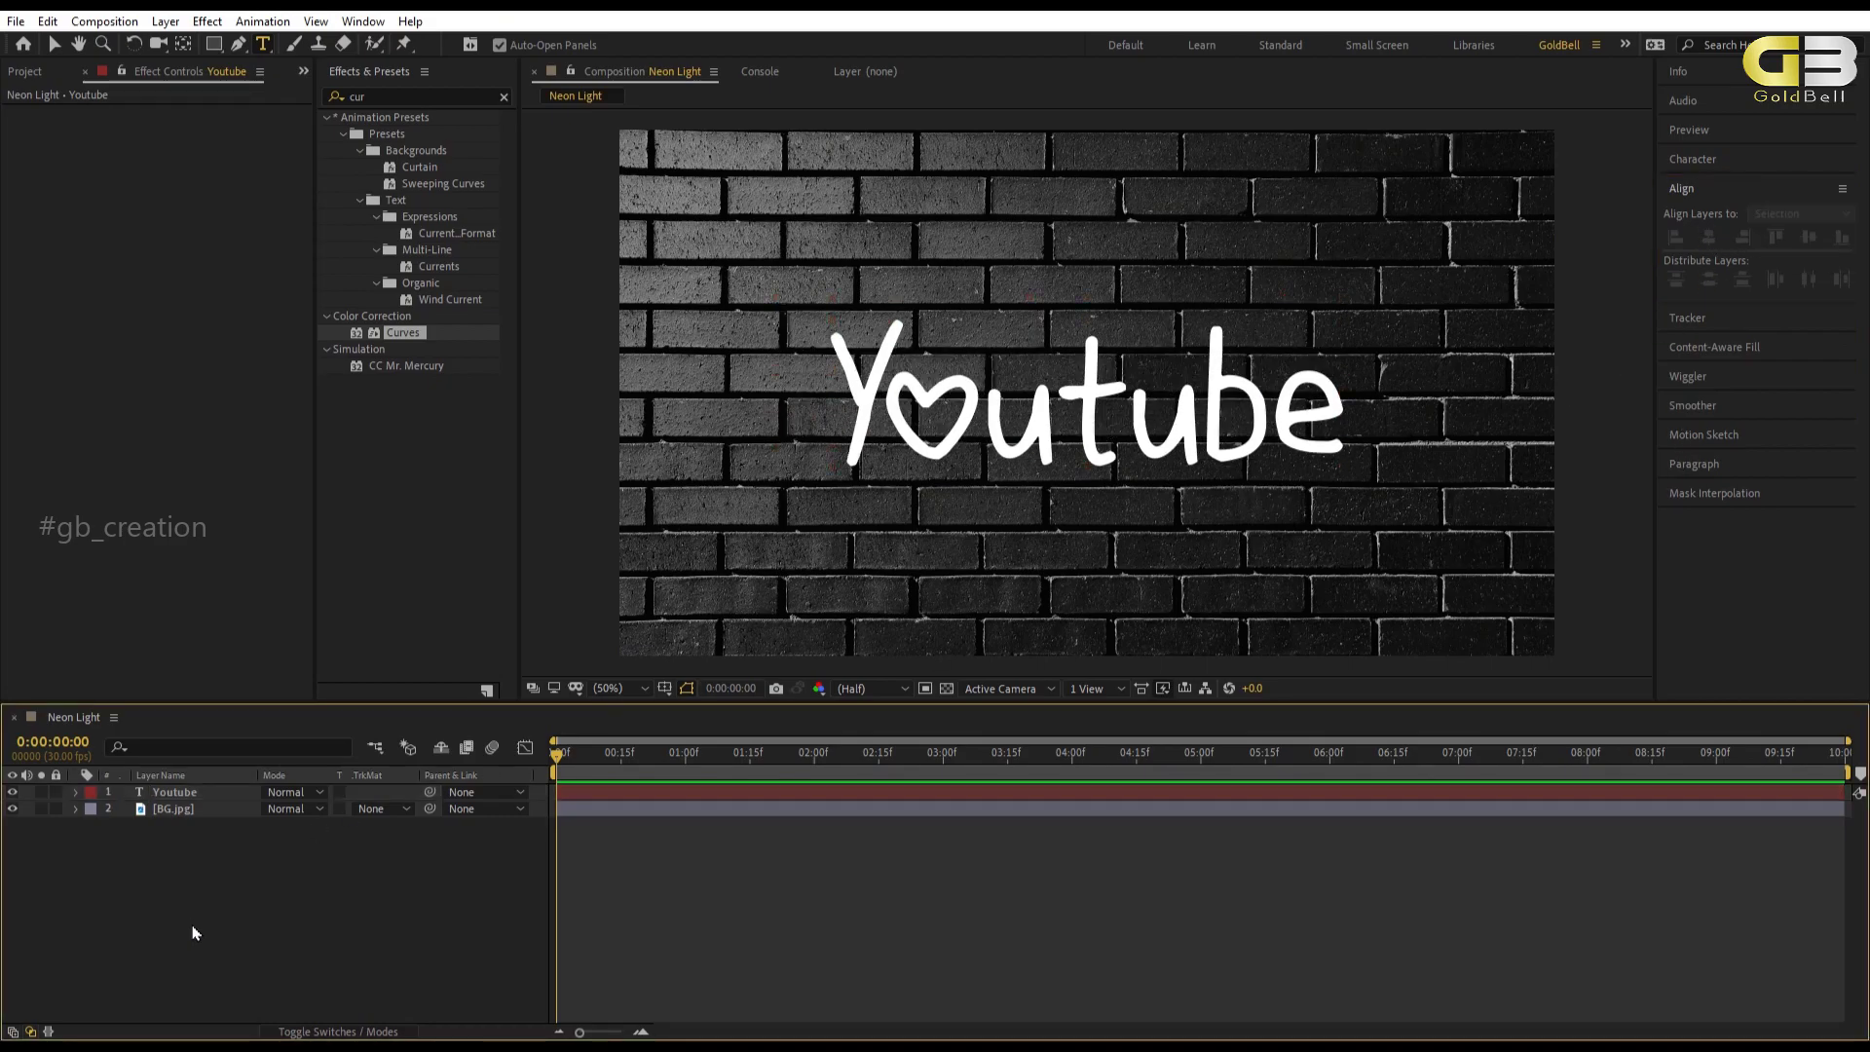
right_click(193, 933)
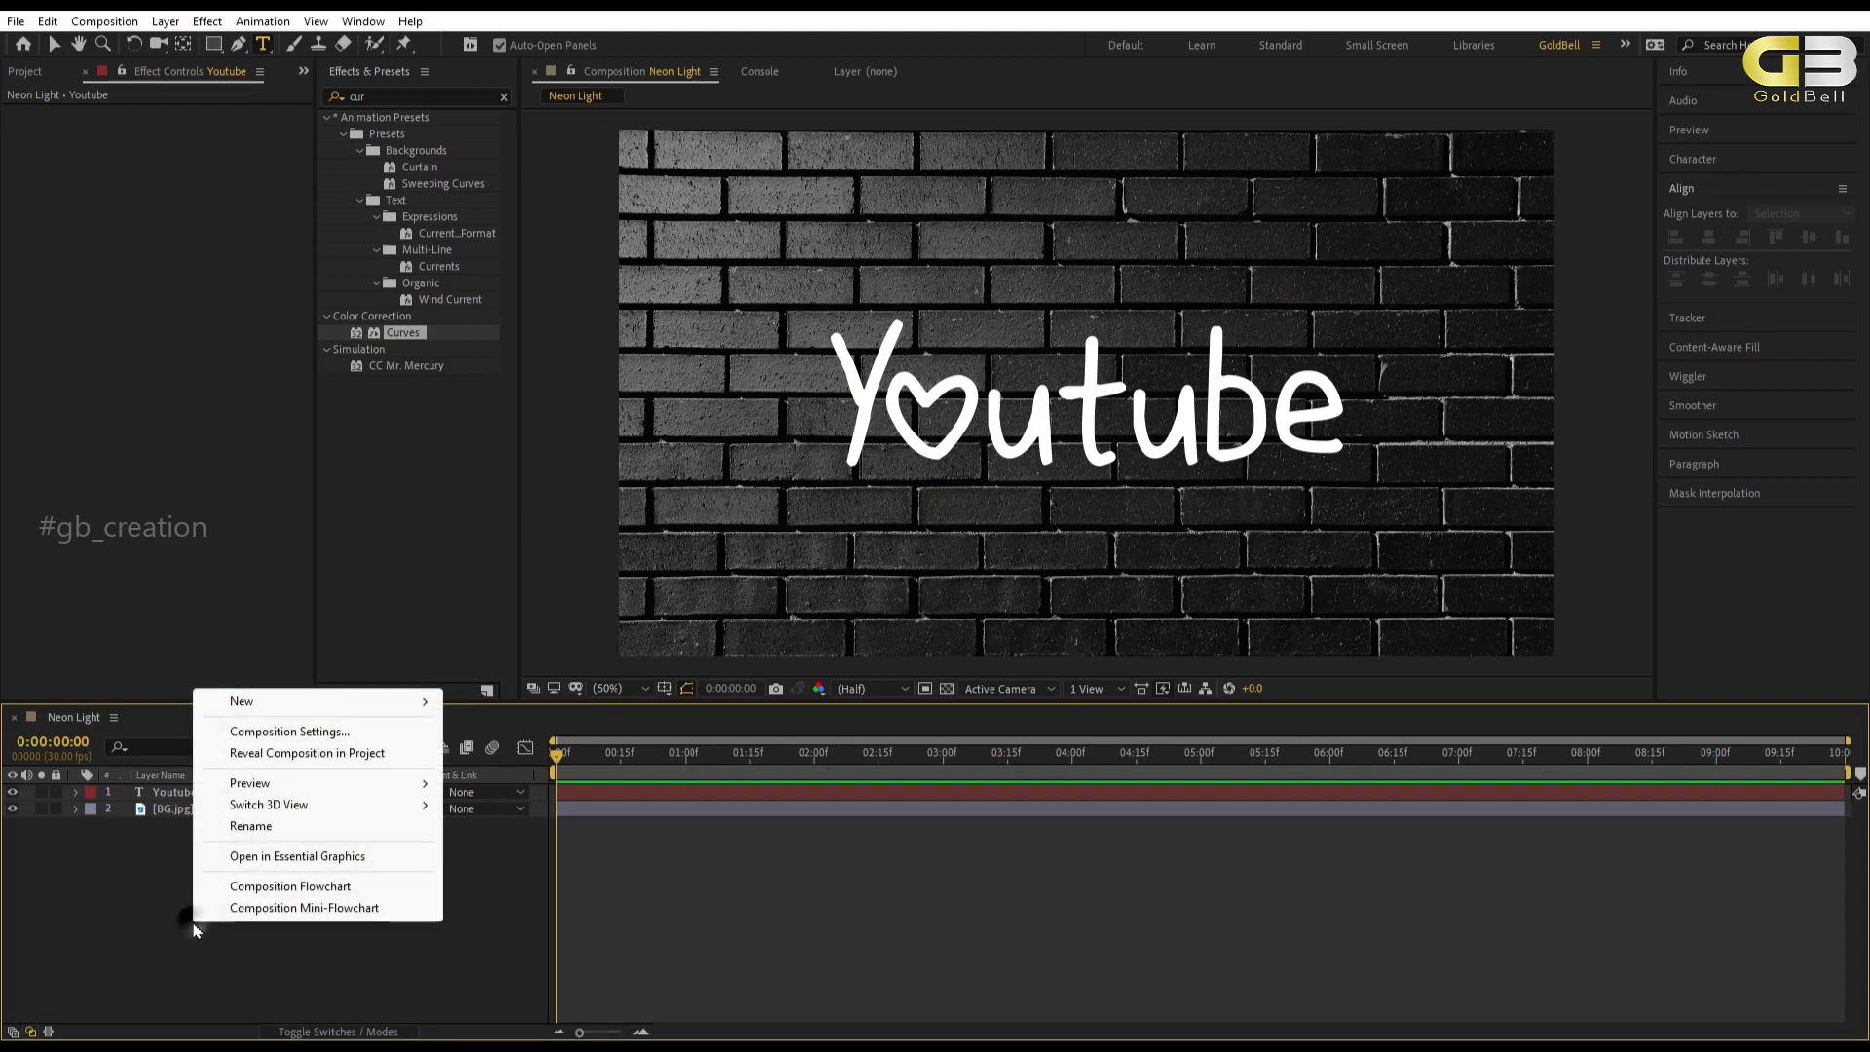
mouse_move(436, 705)
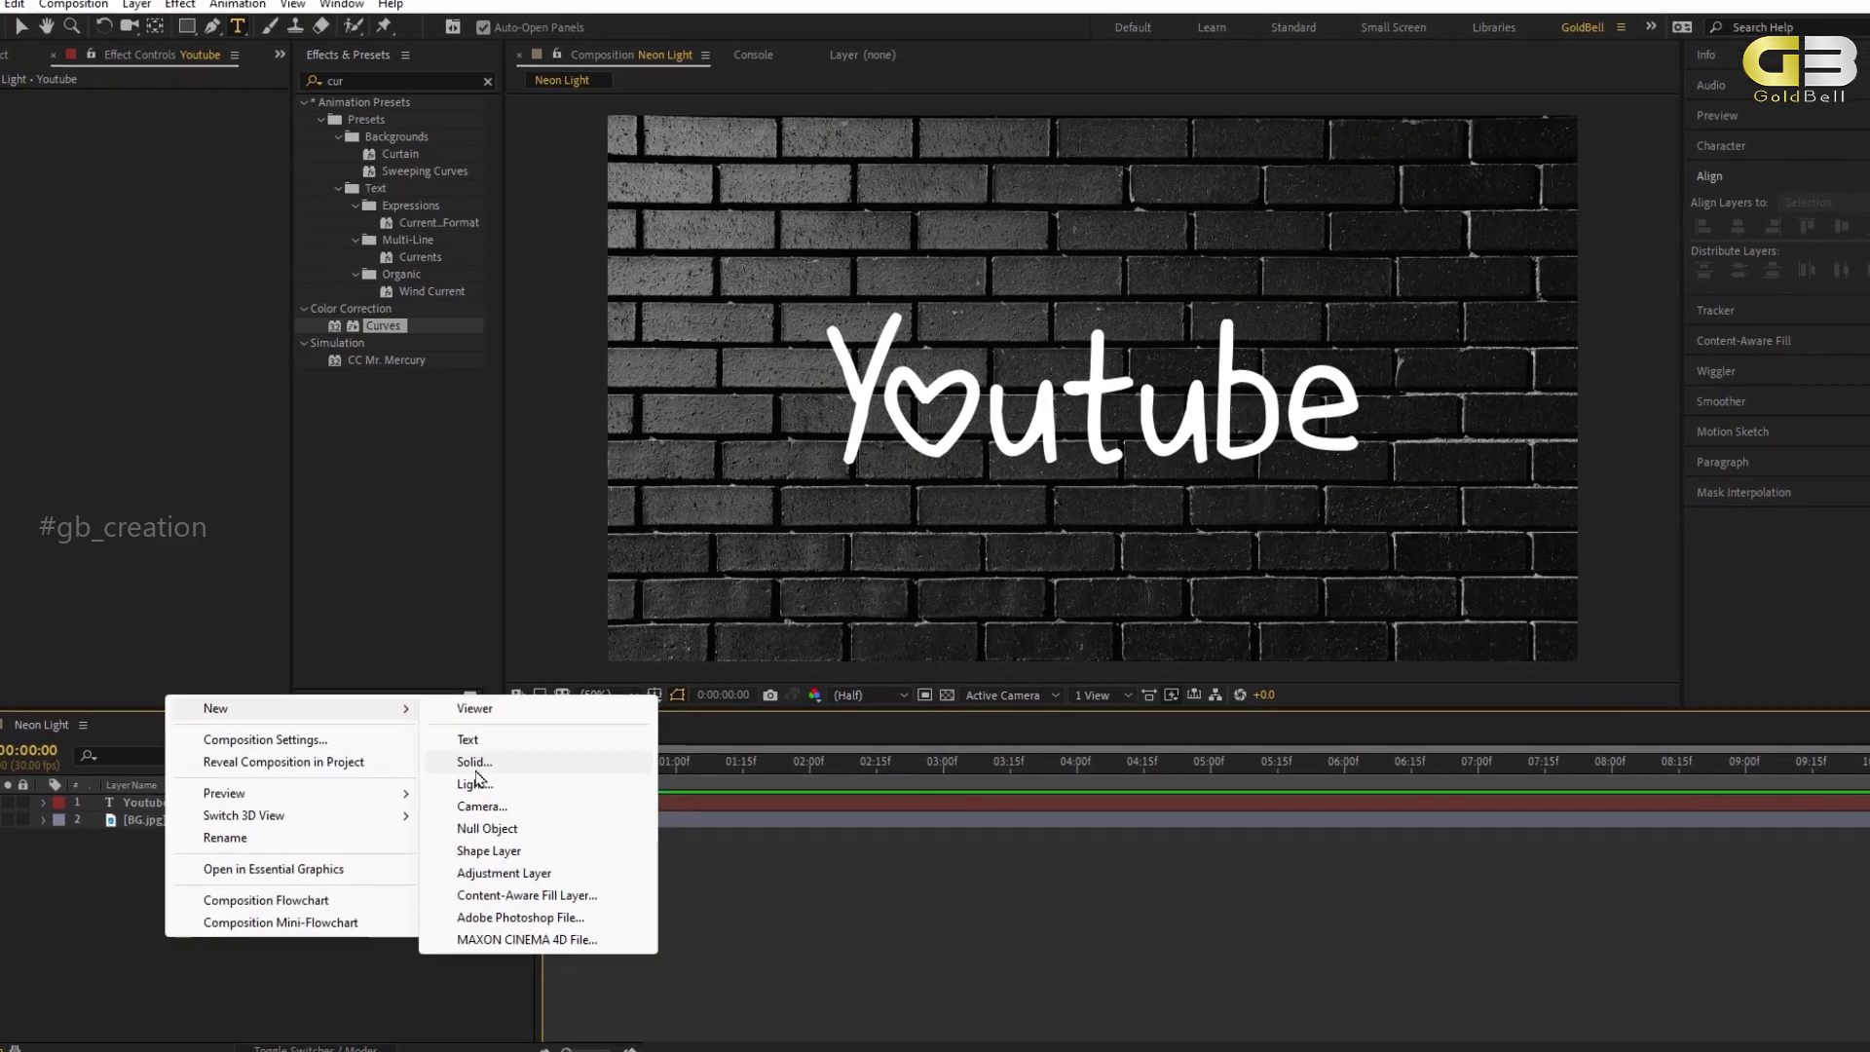
click(491, 753)
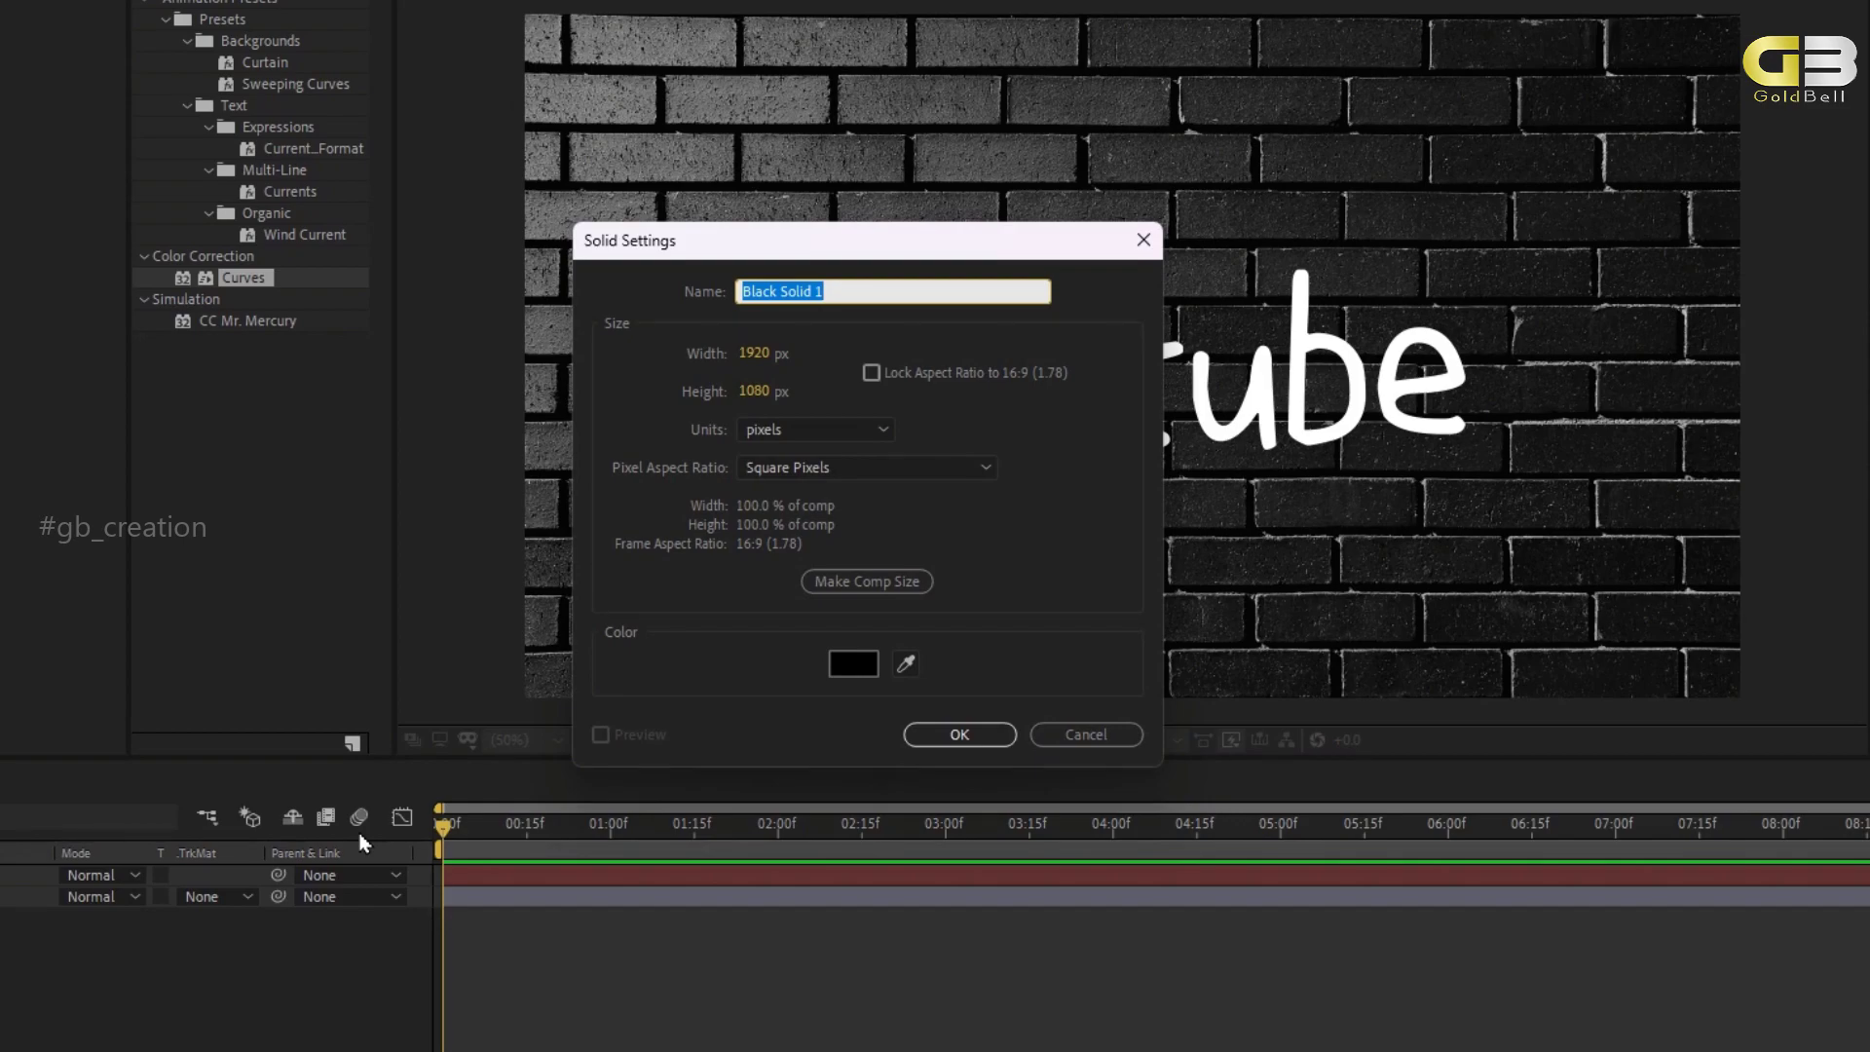
text(Nron)
click(942, 736)
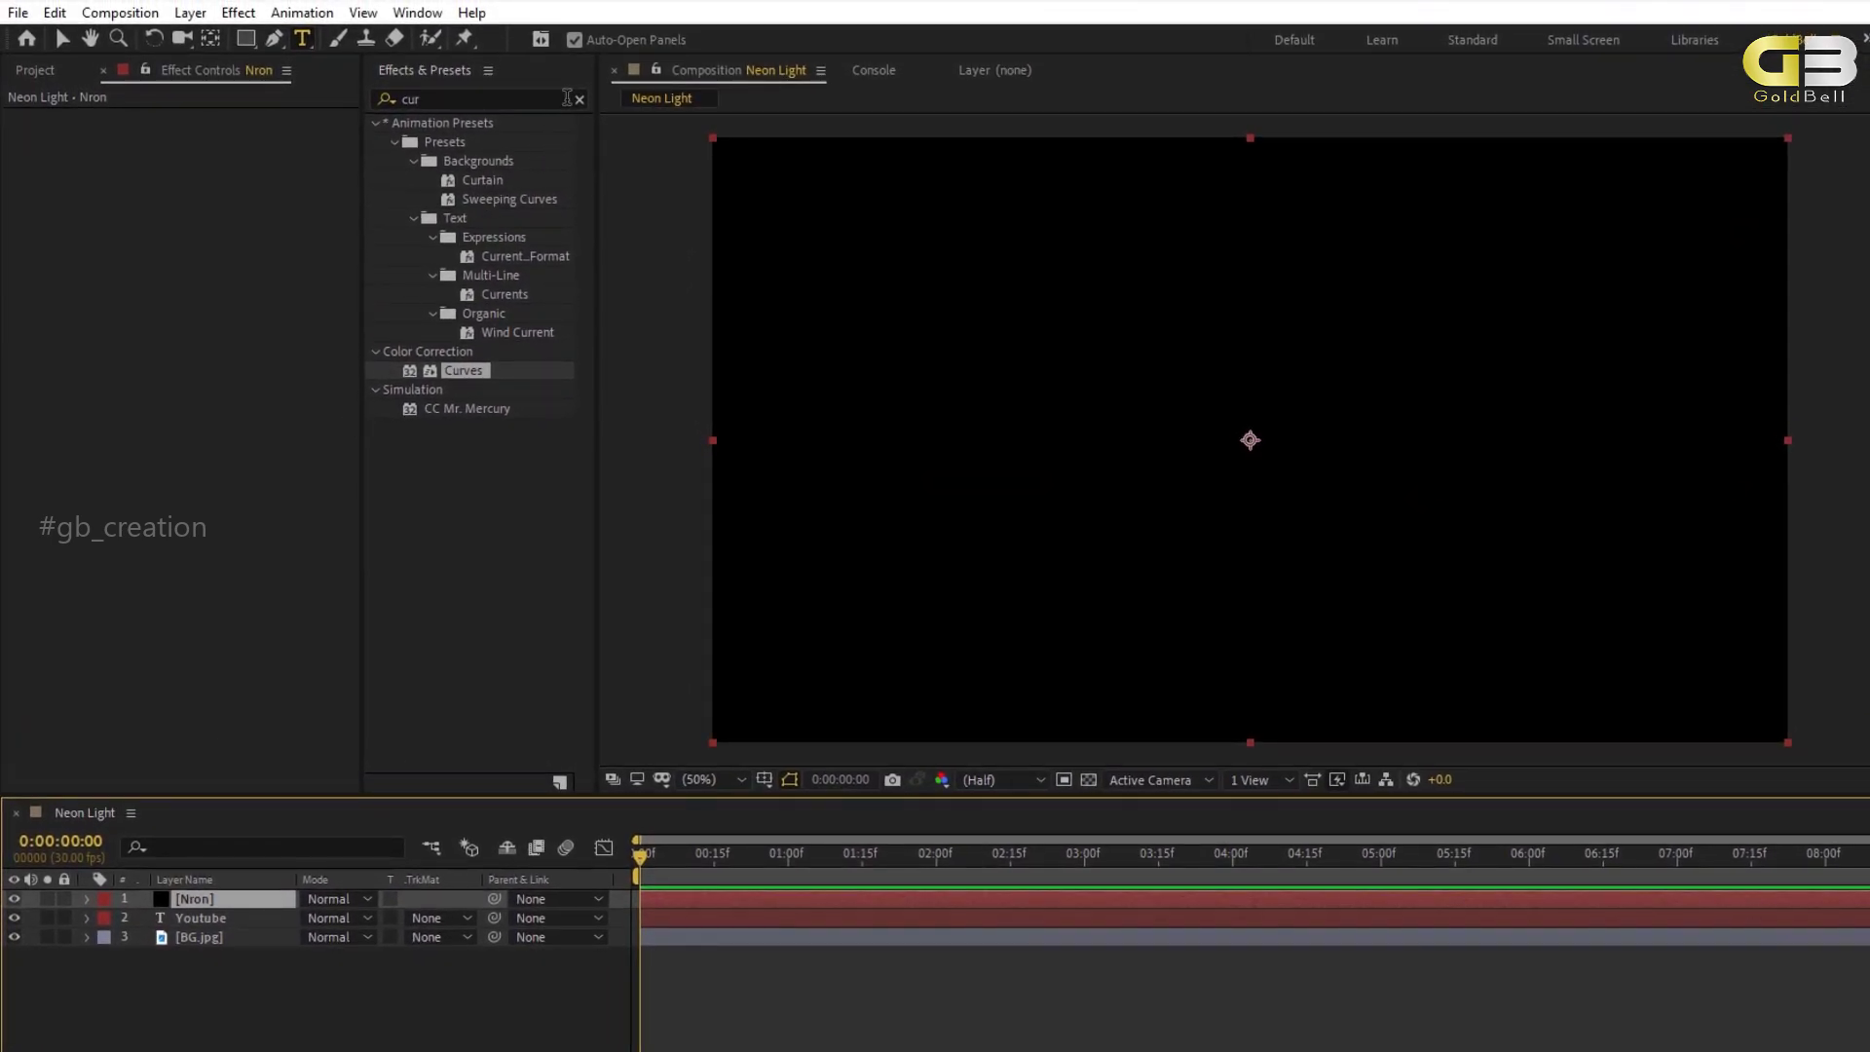
Find the Saber effect and apply it to the Nron solid layer.
click(579, 98)
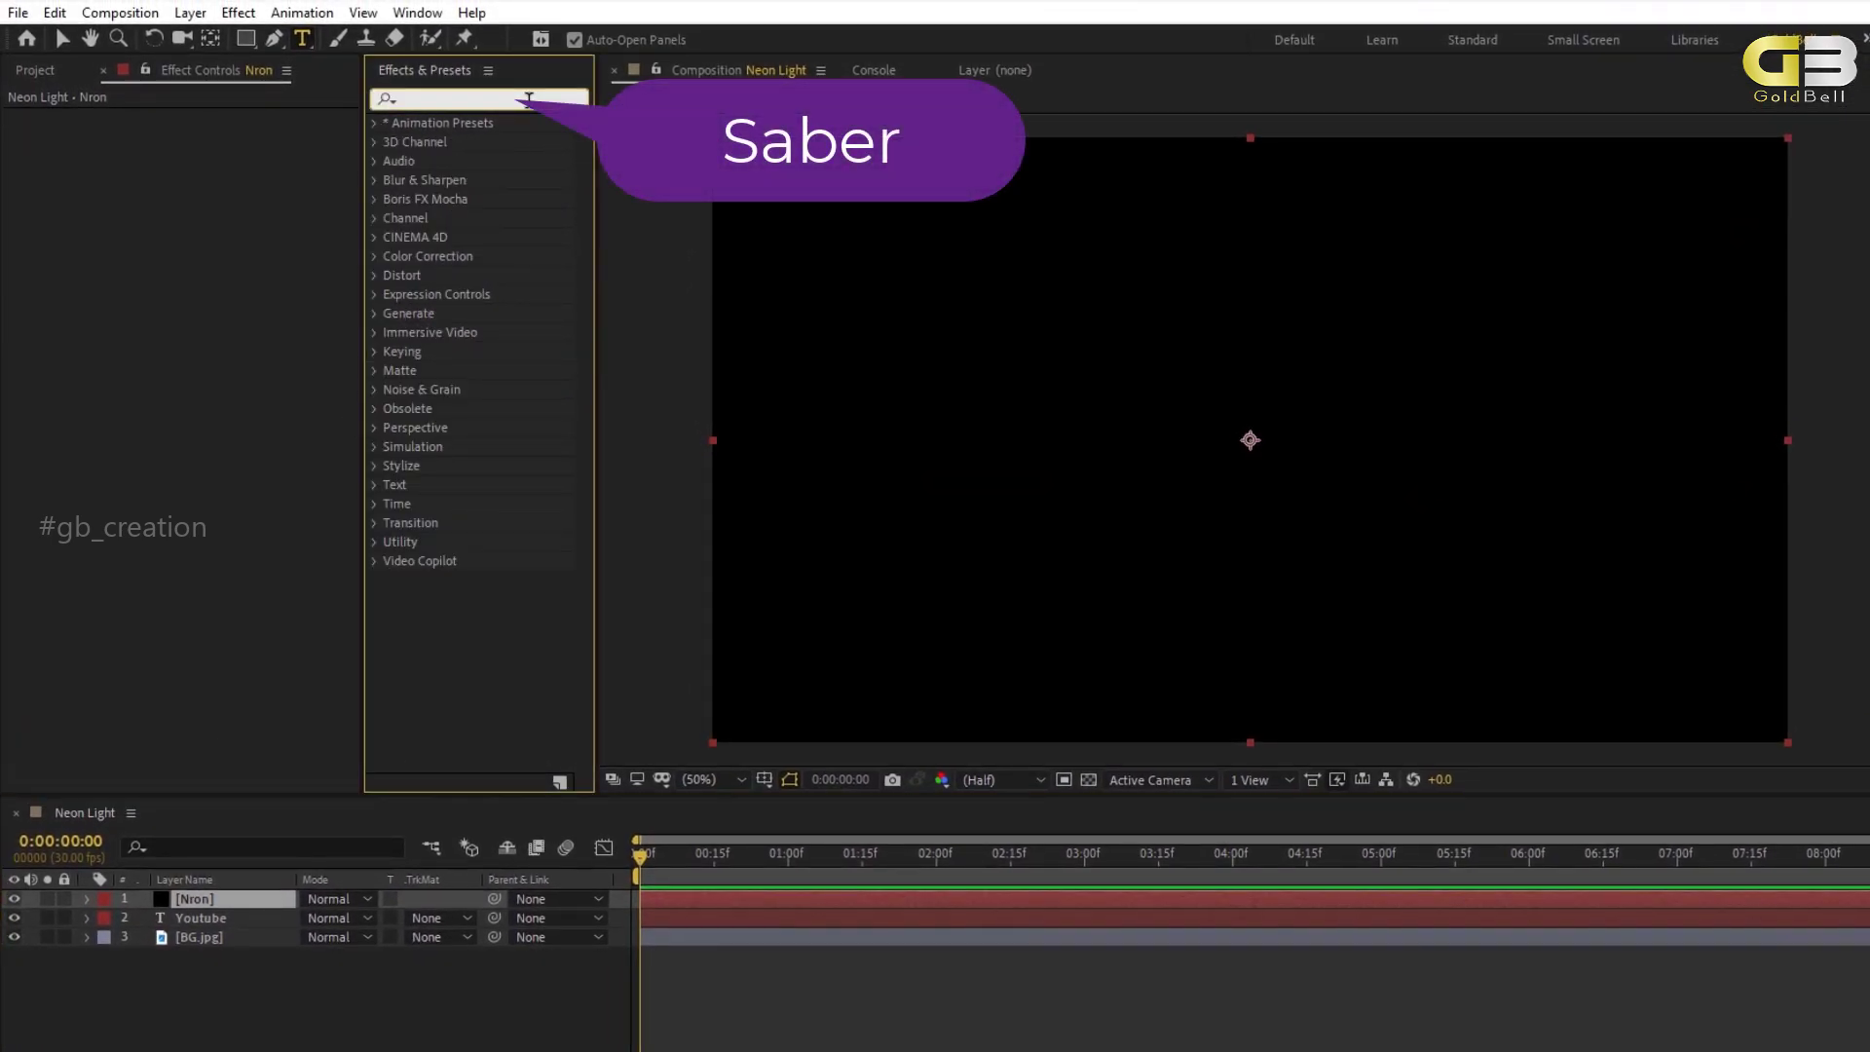
text(sa)
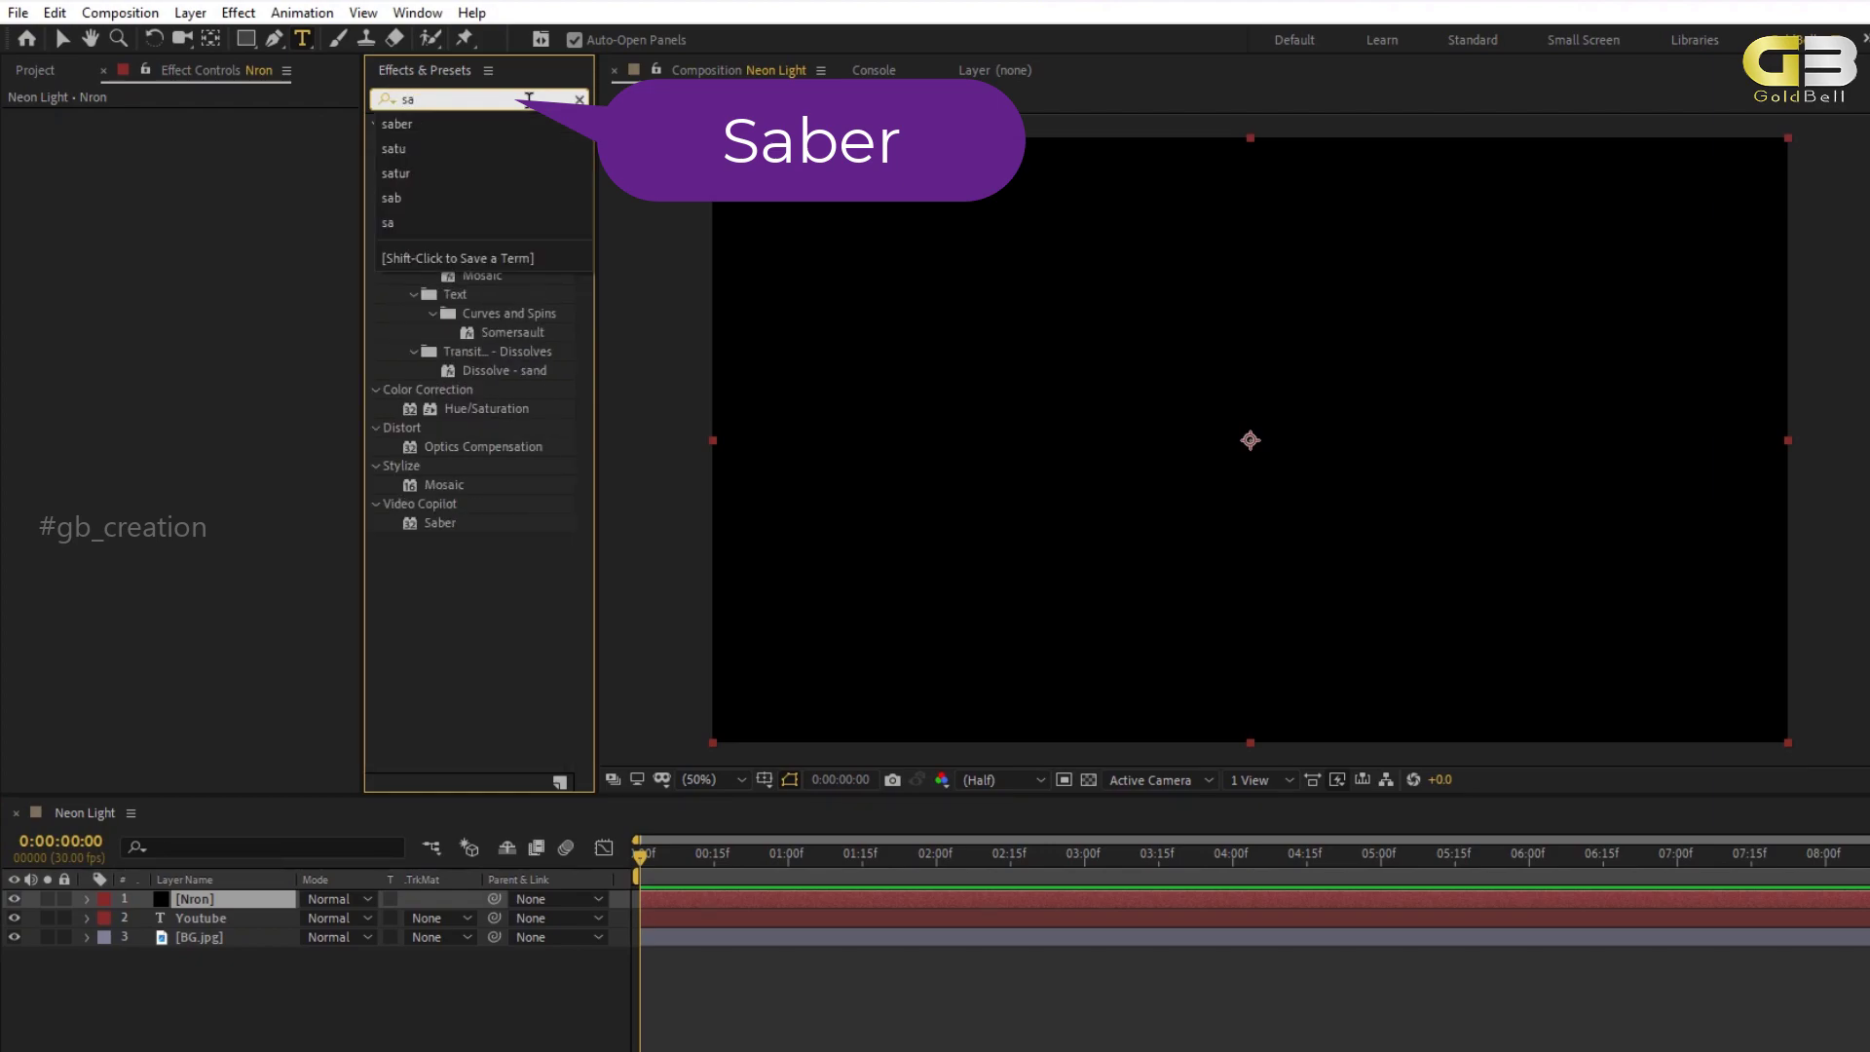
text(b)
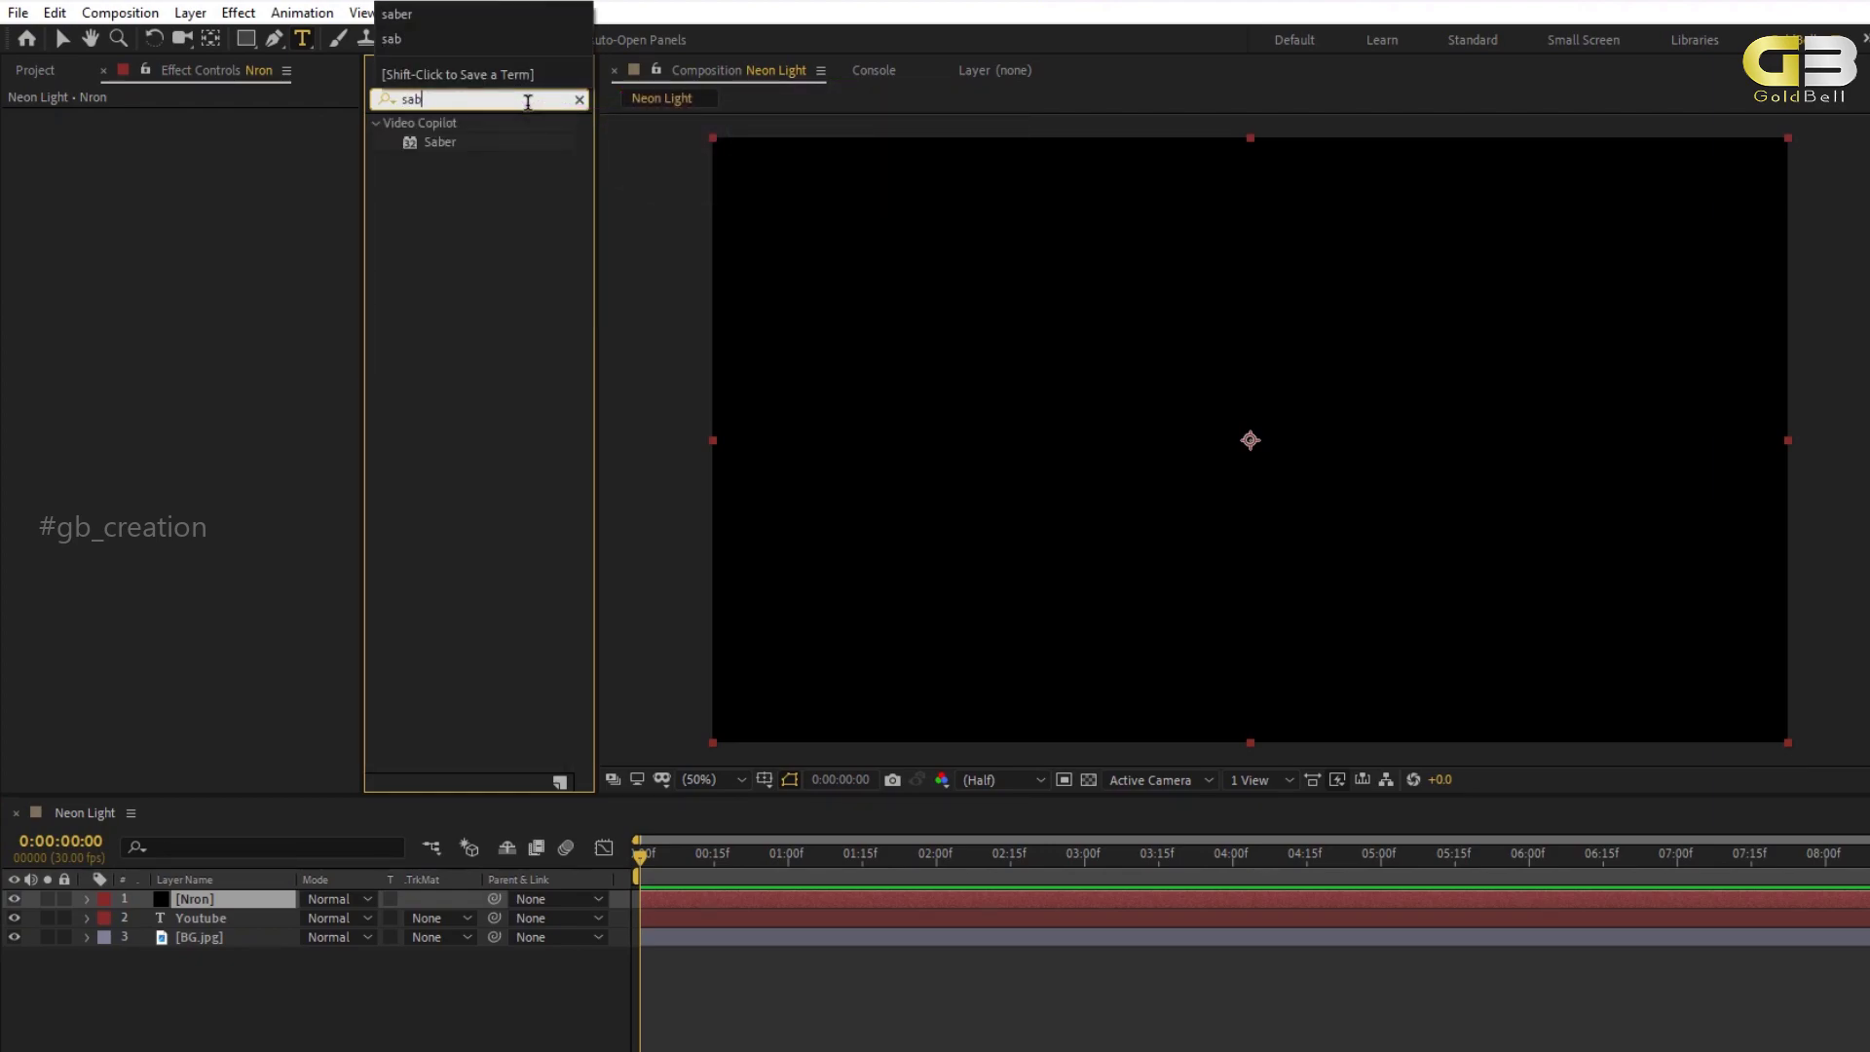
text(er)
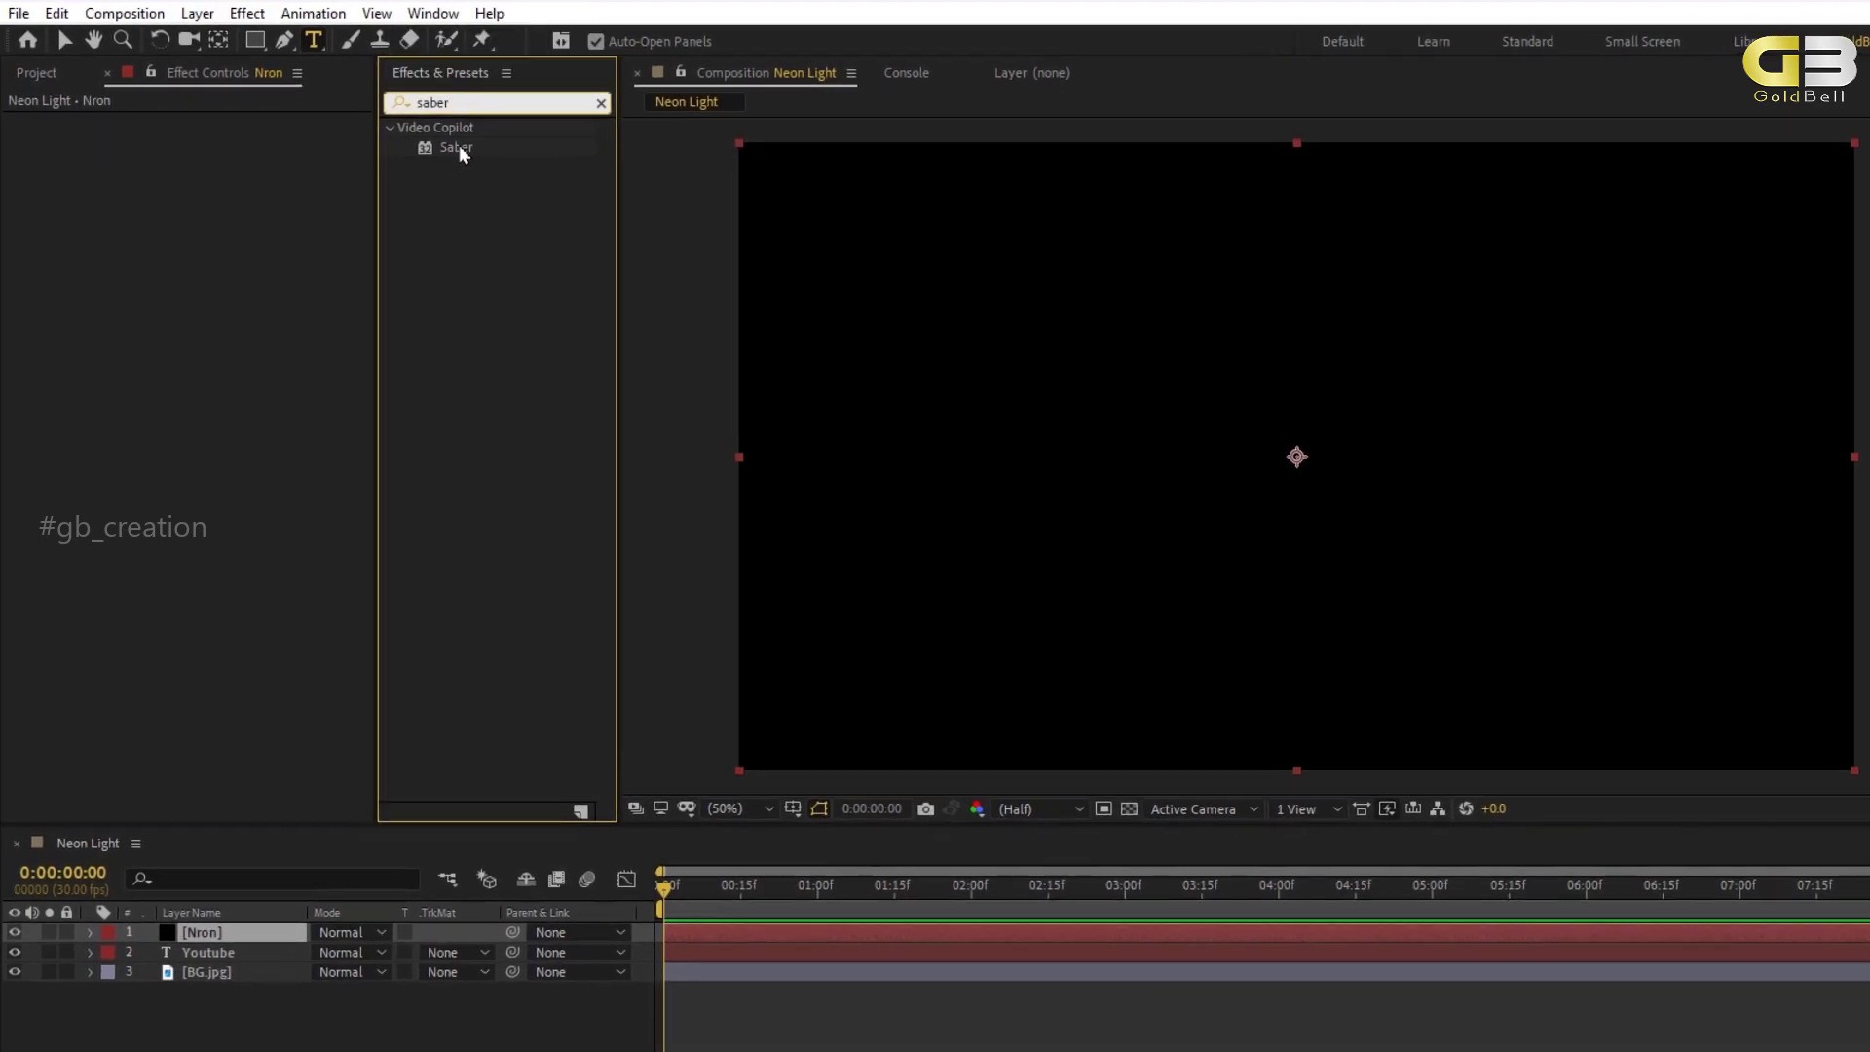
double_click(459, 148)
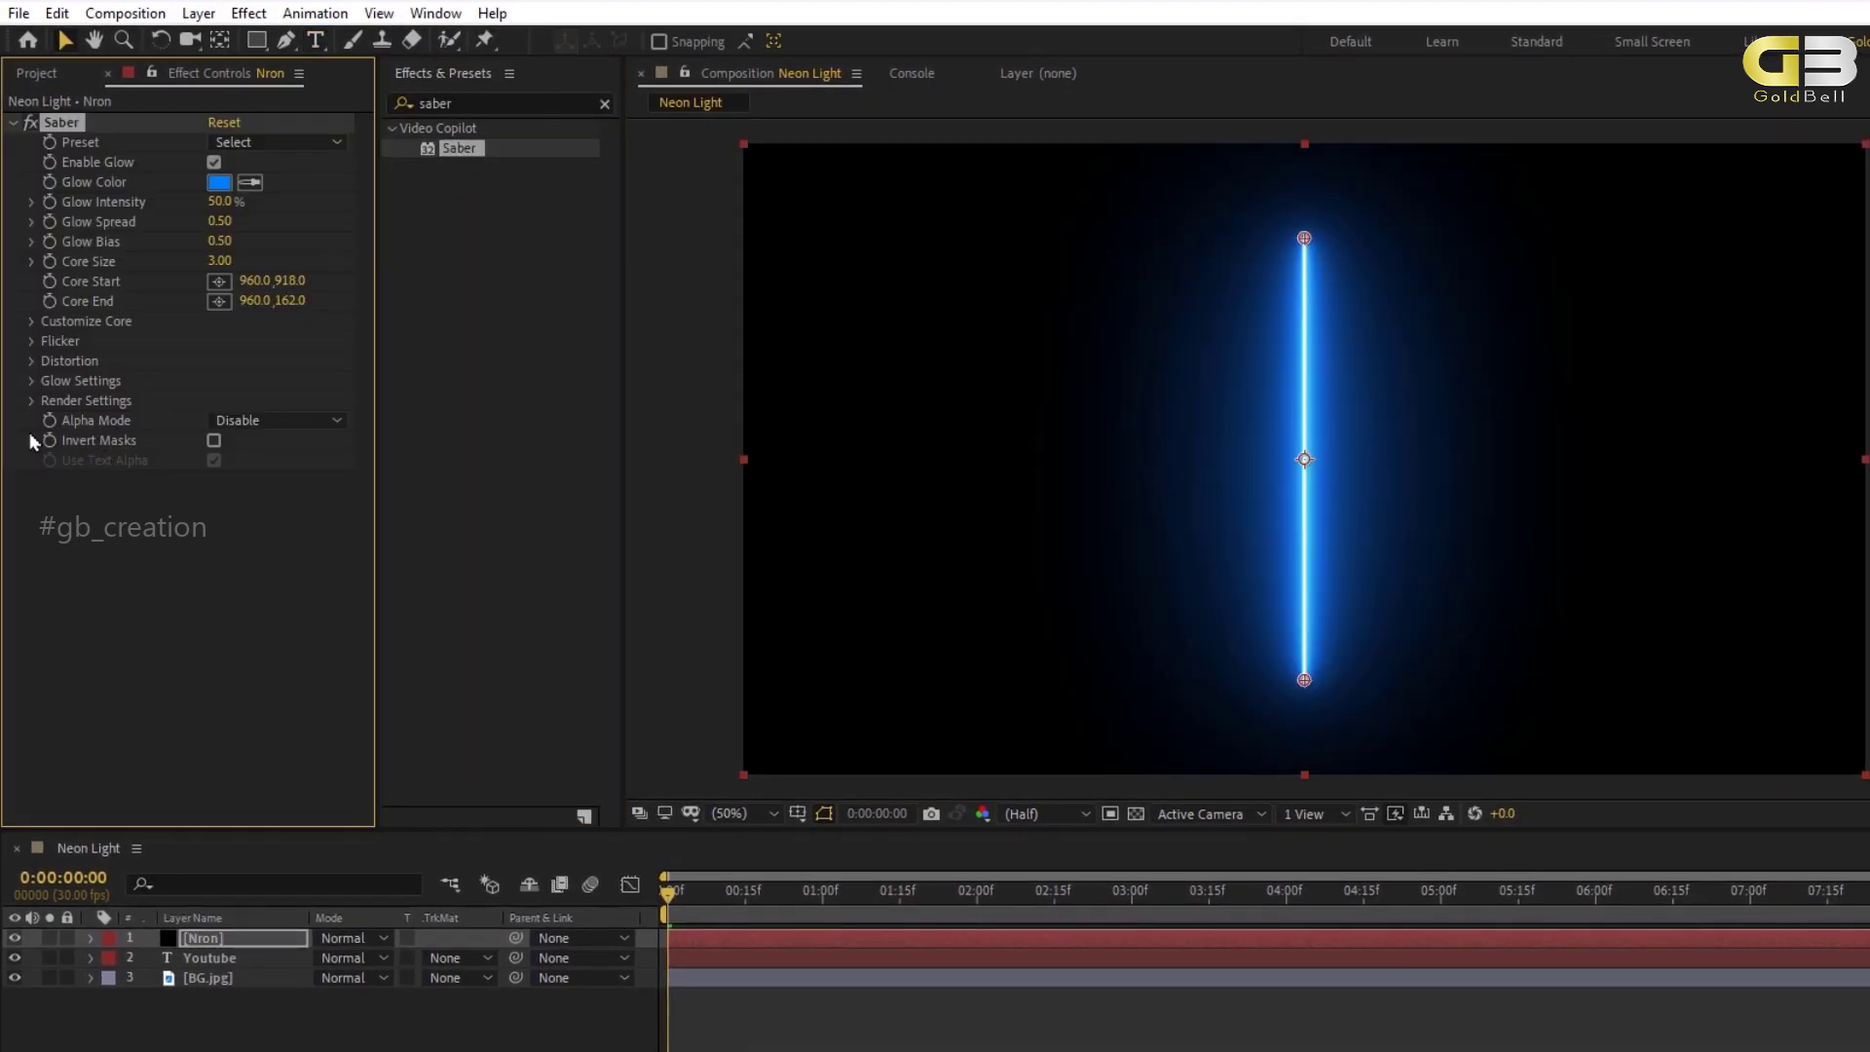
Set Saber's Composite Settings to Transparent in its render settings.
click(32, 402)
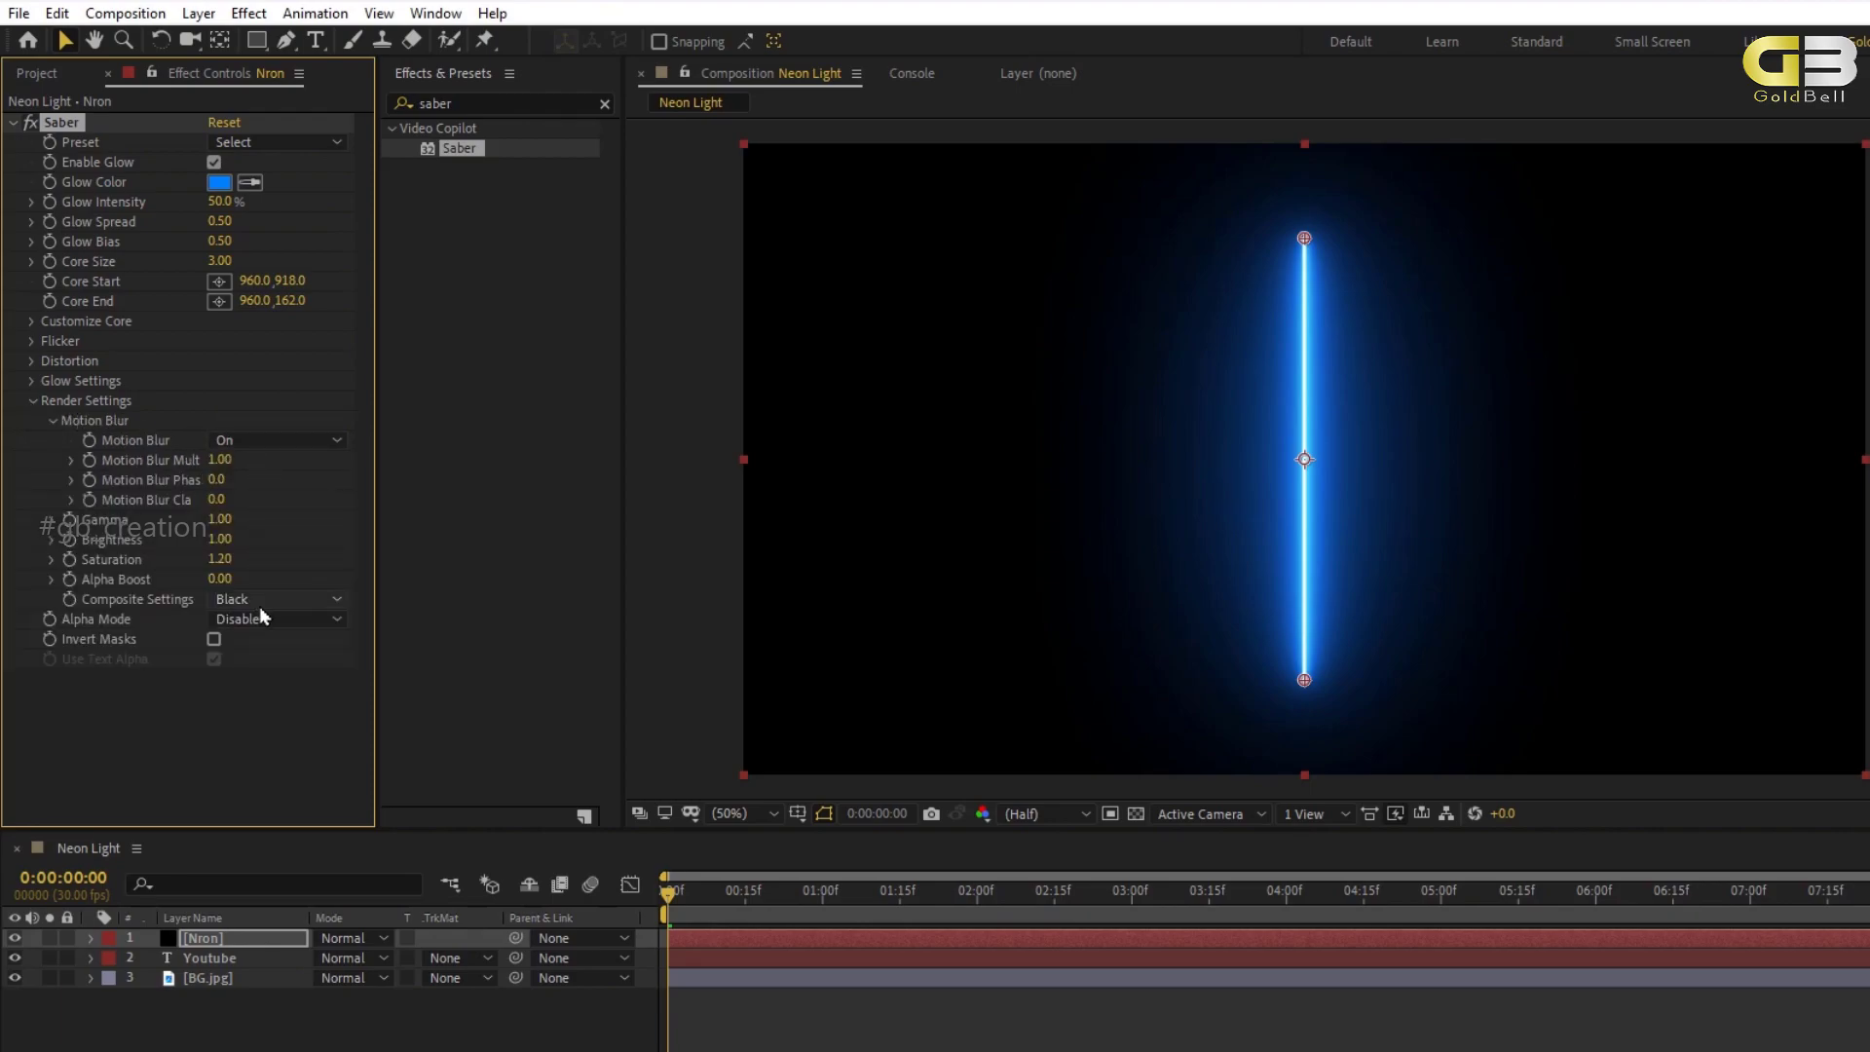
click(331, 606)
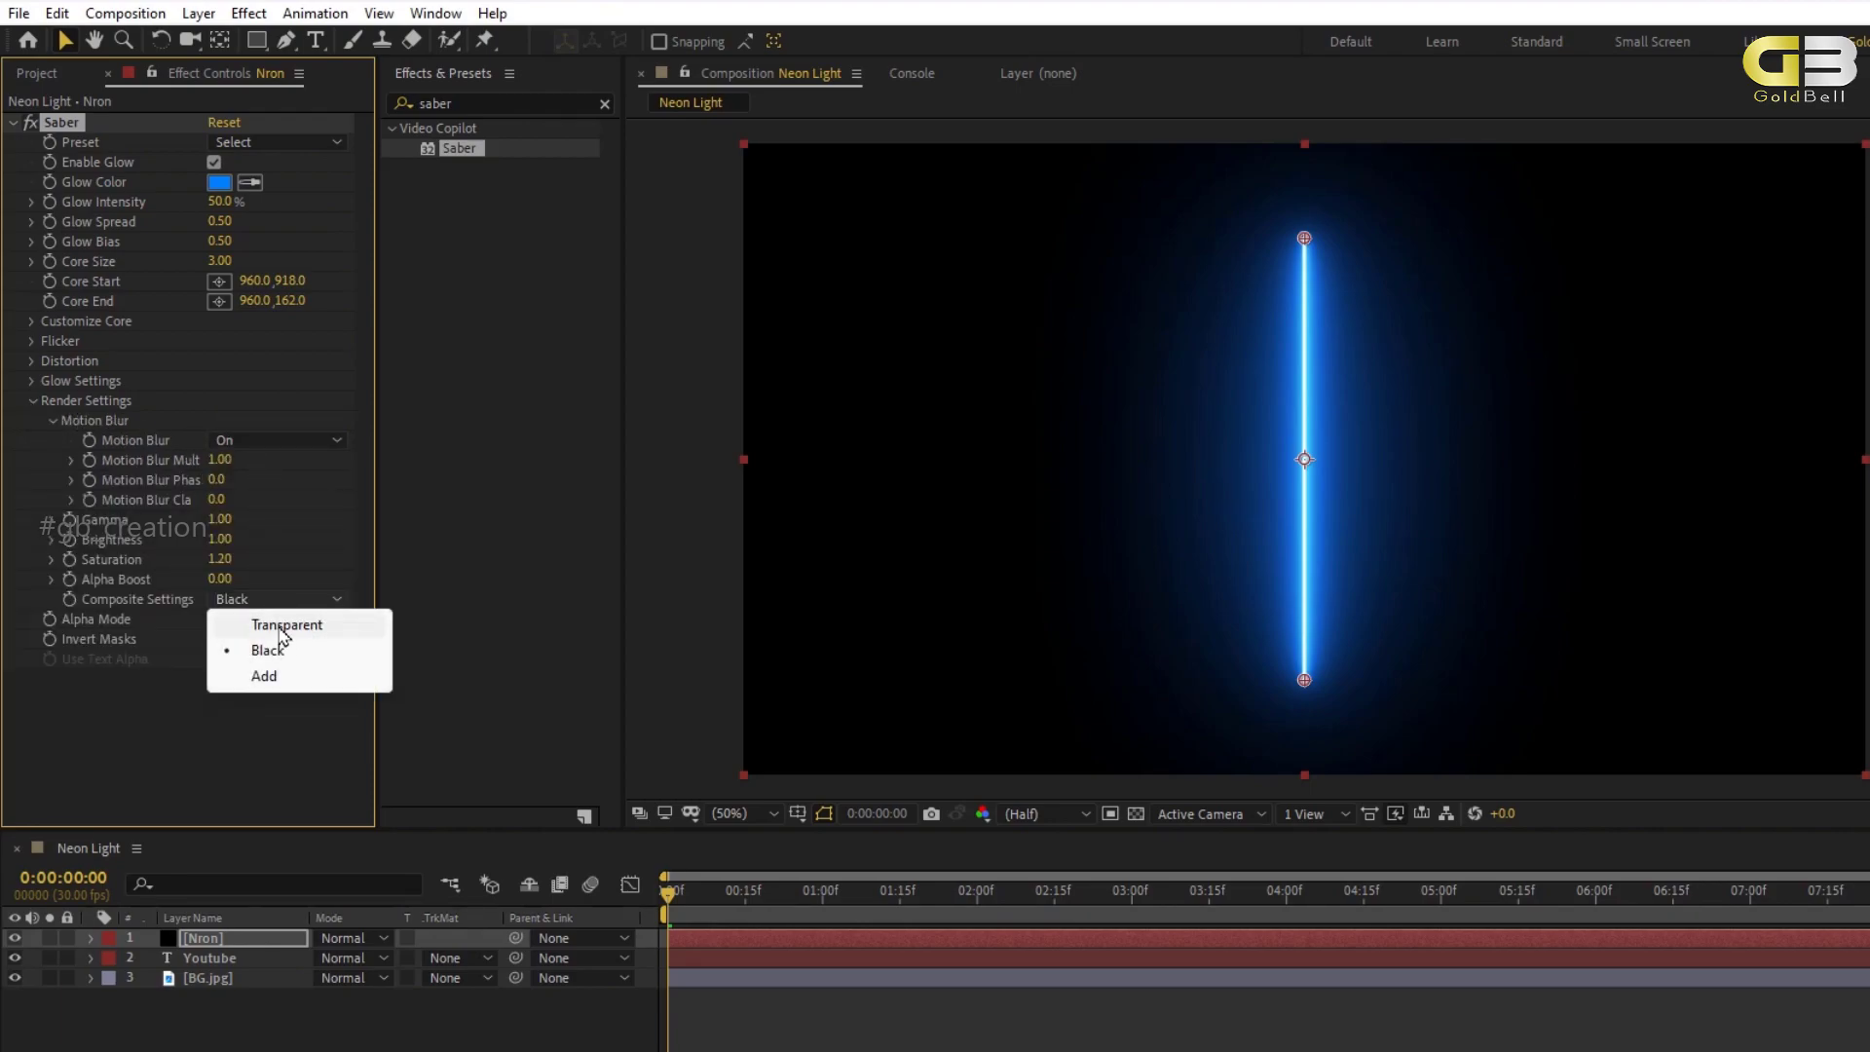
click(282, 626)
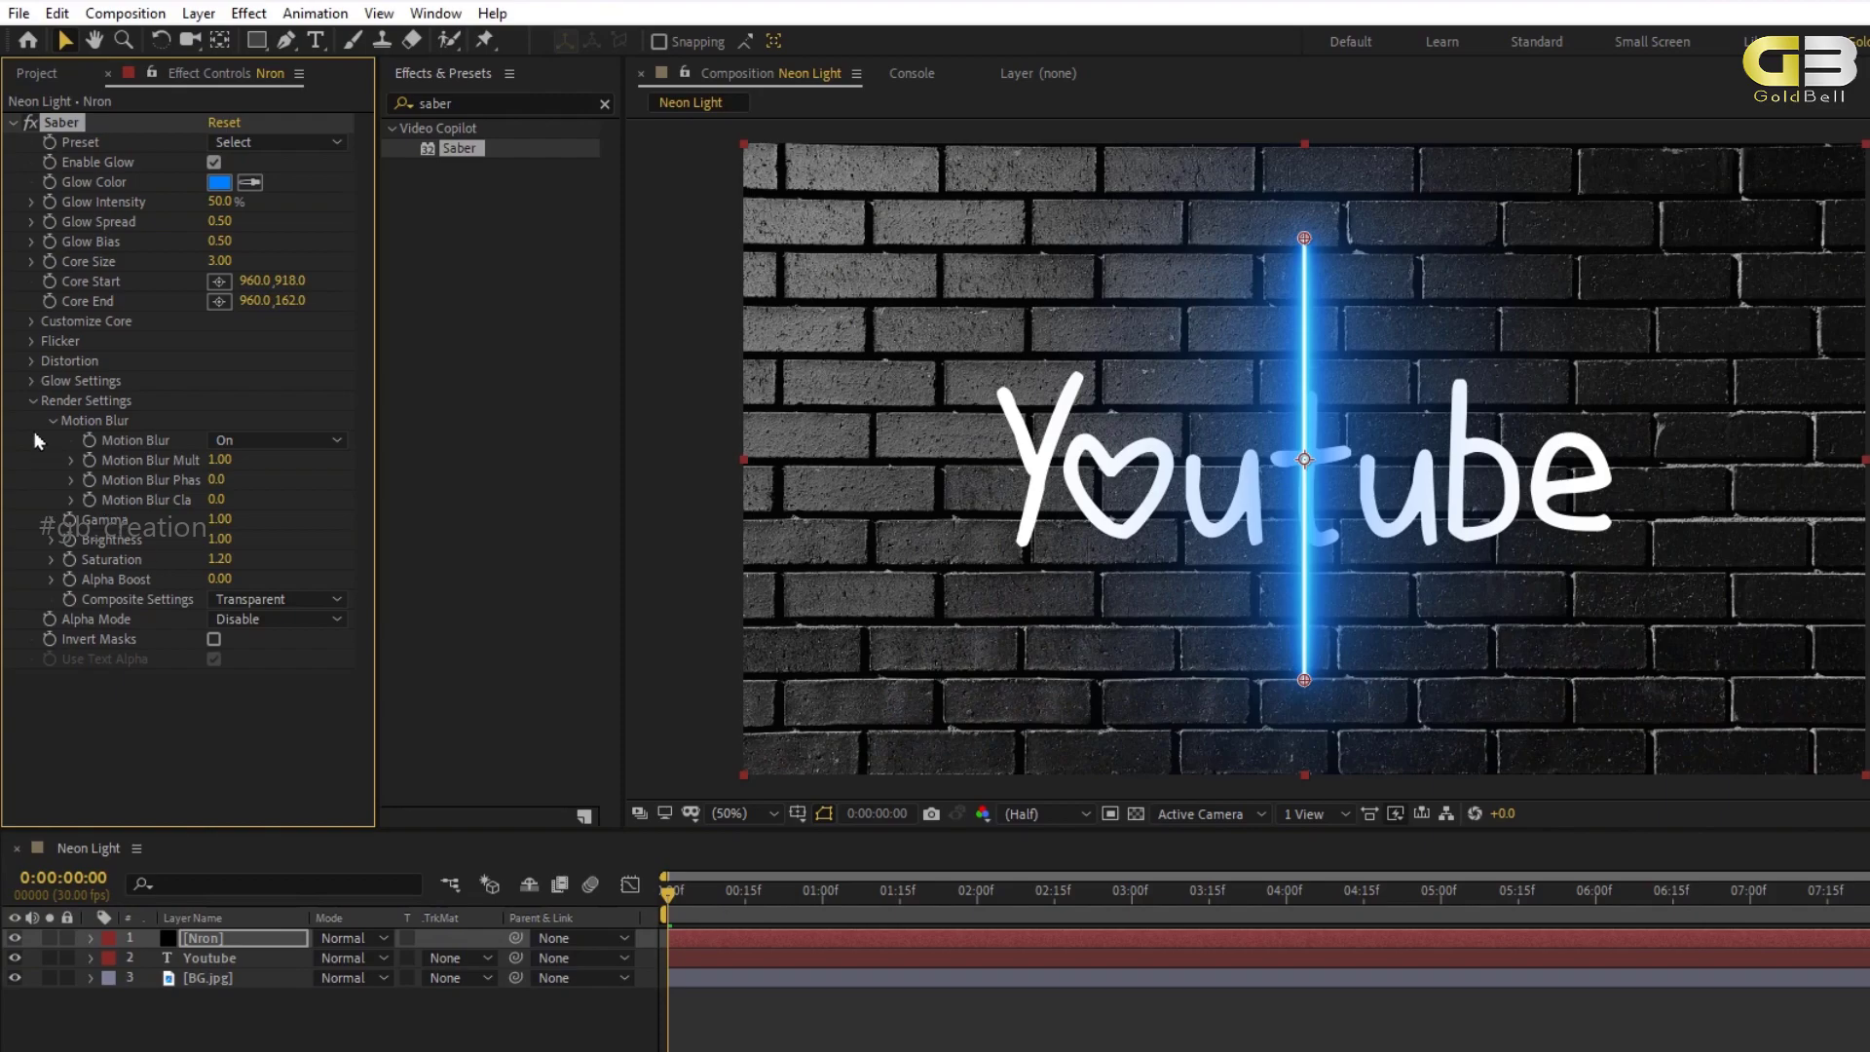
click(31, 402)
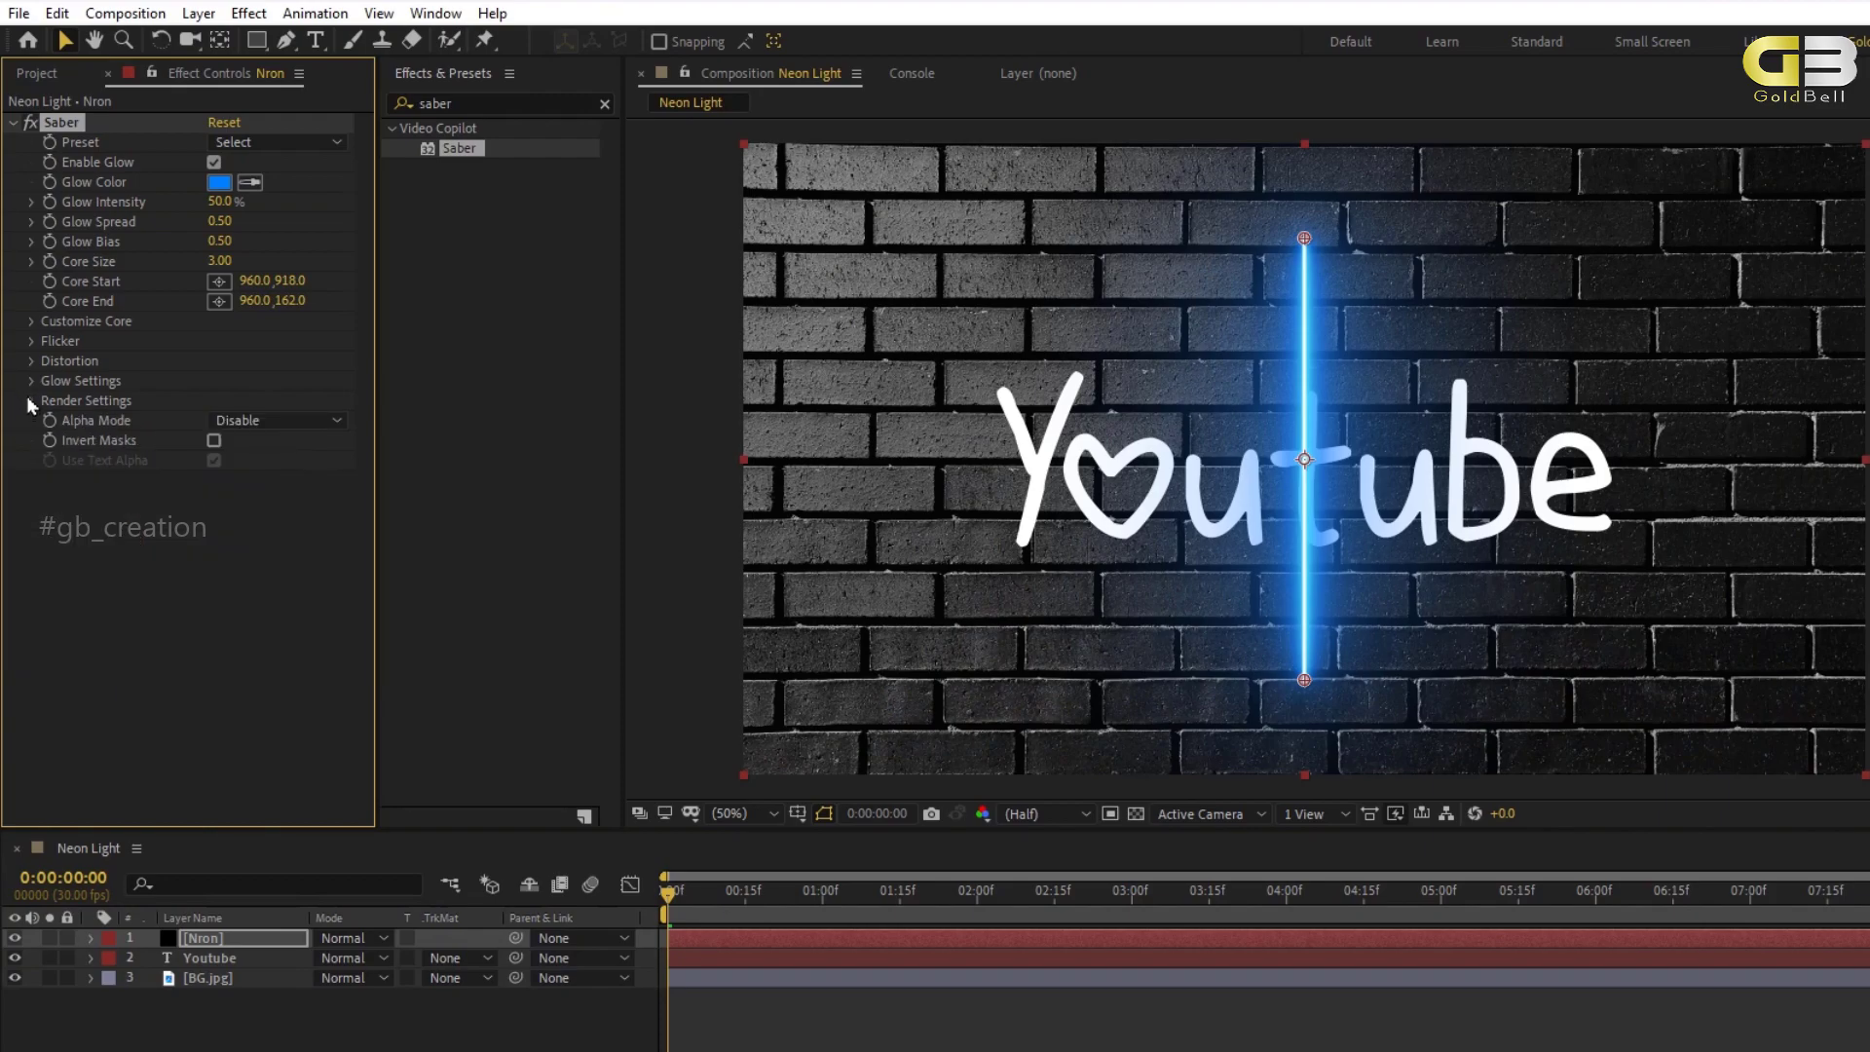
Set Saber's Core Type to Text Layer and use the Youtube layer as its text source.
click(29, 321)
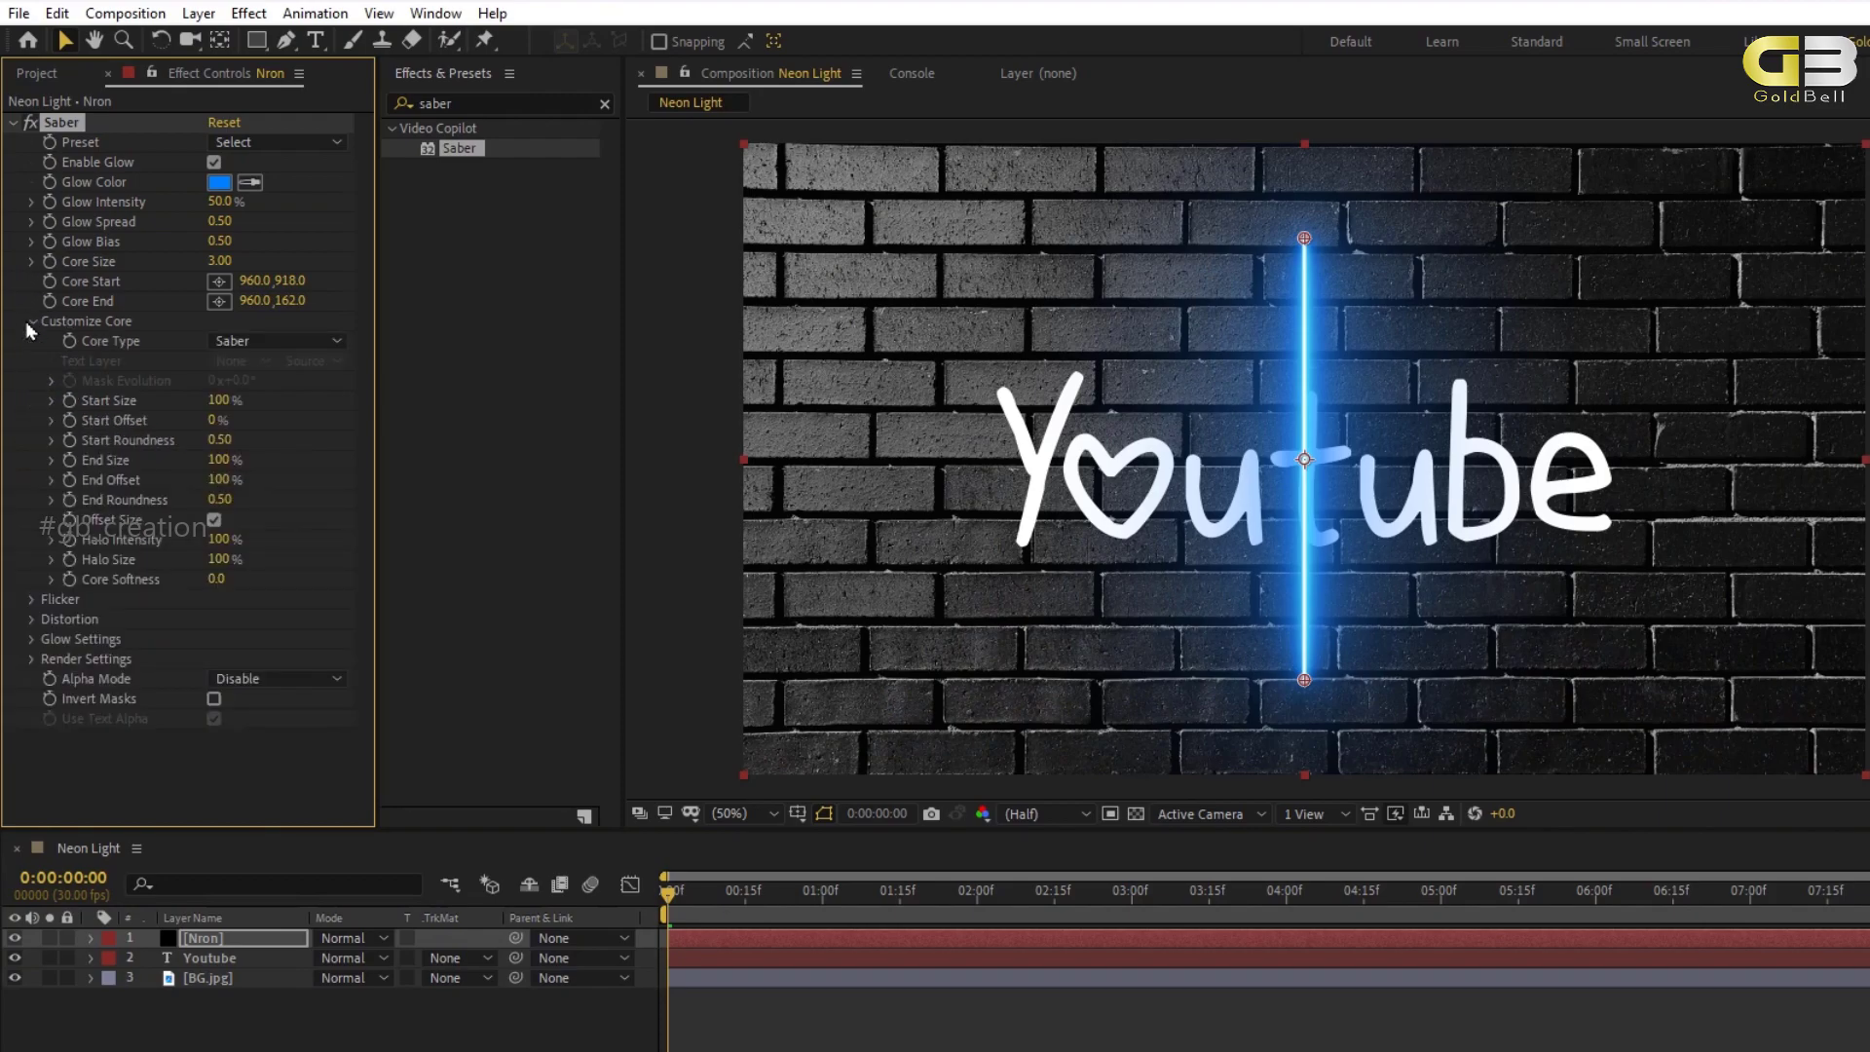
click(337, 340)
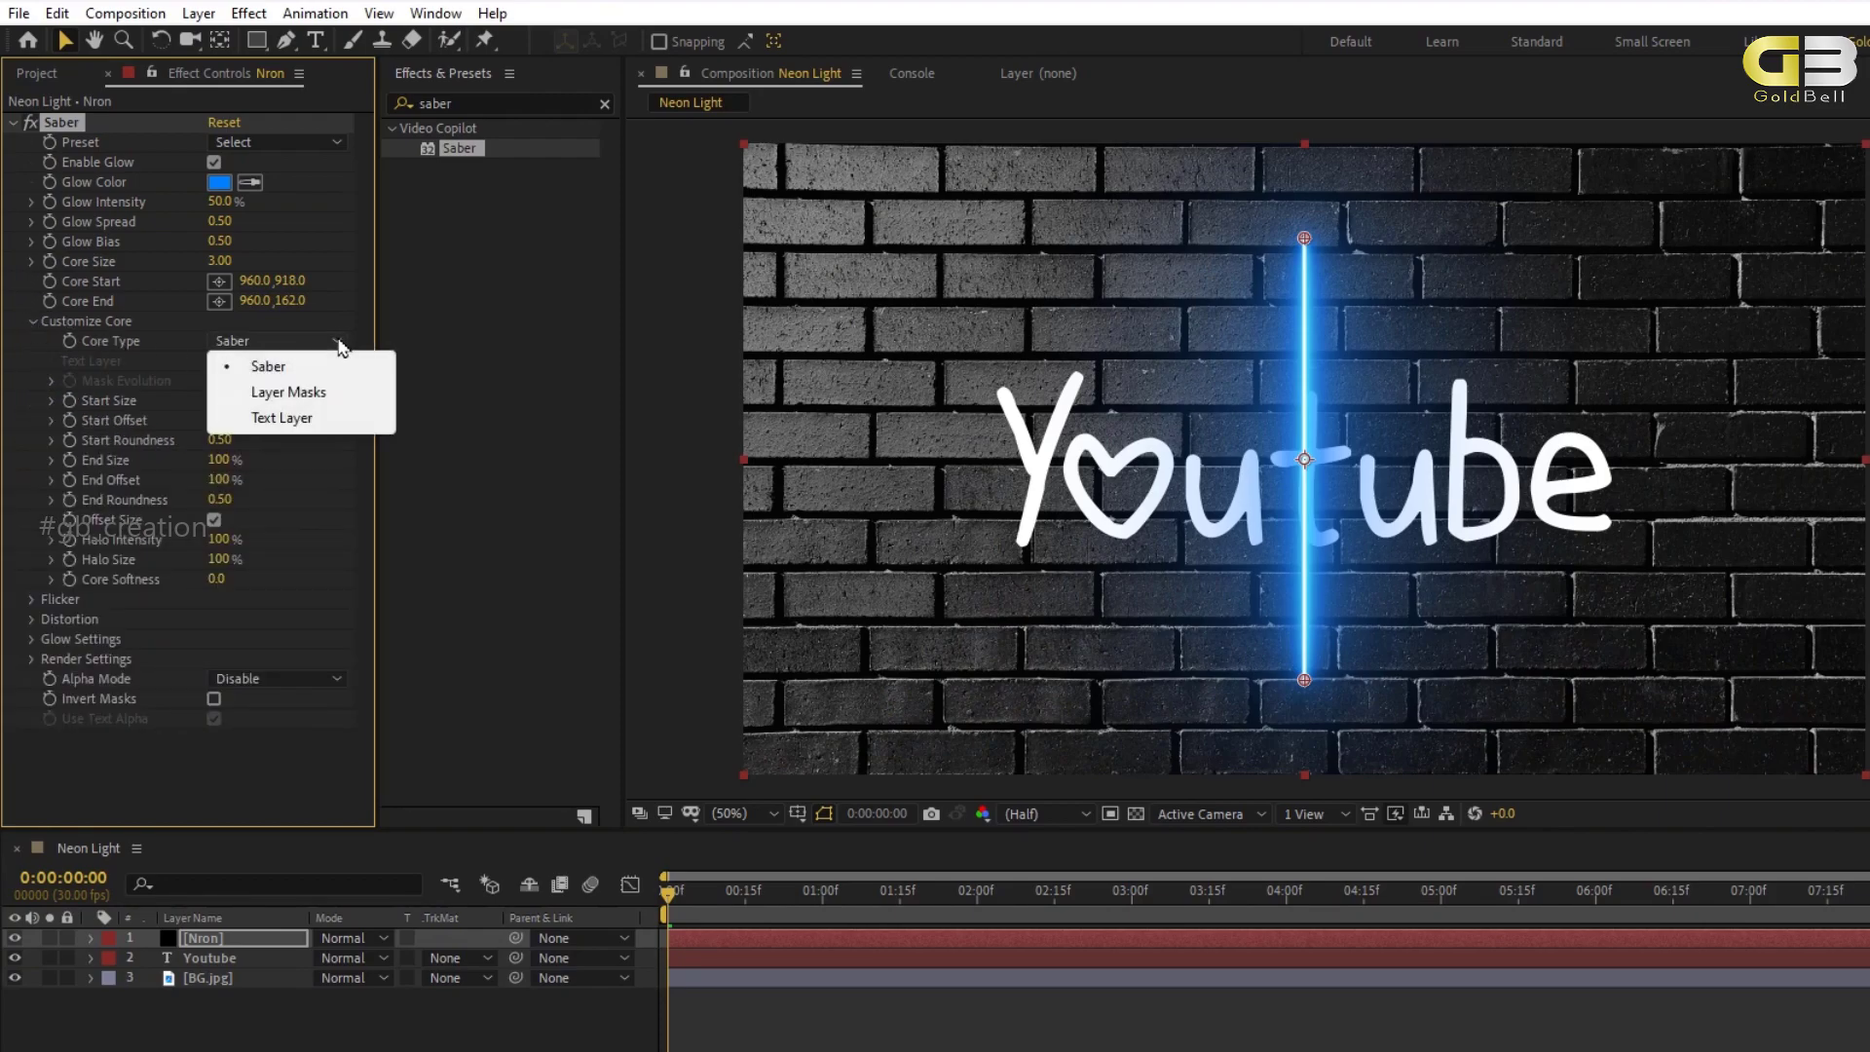
click(295, 418)
click(261, 362)
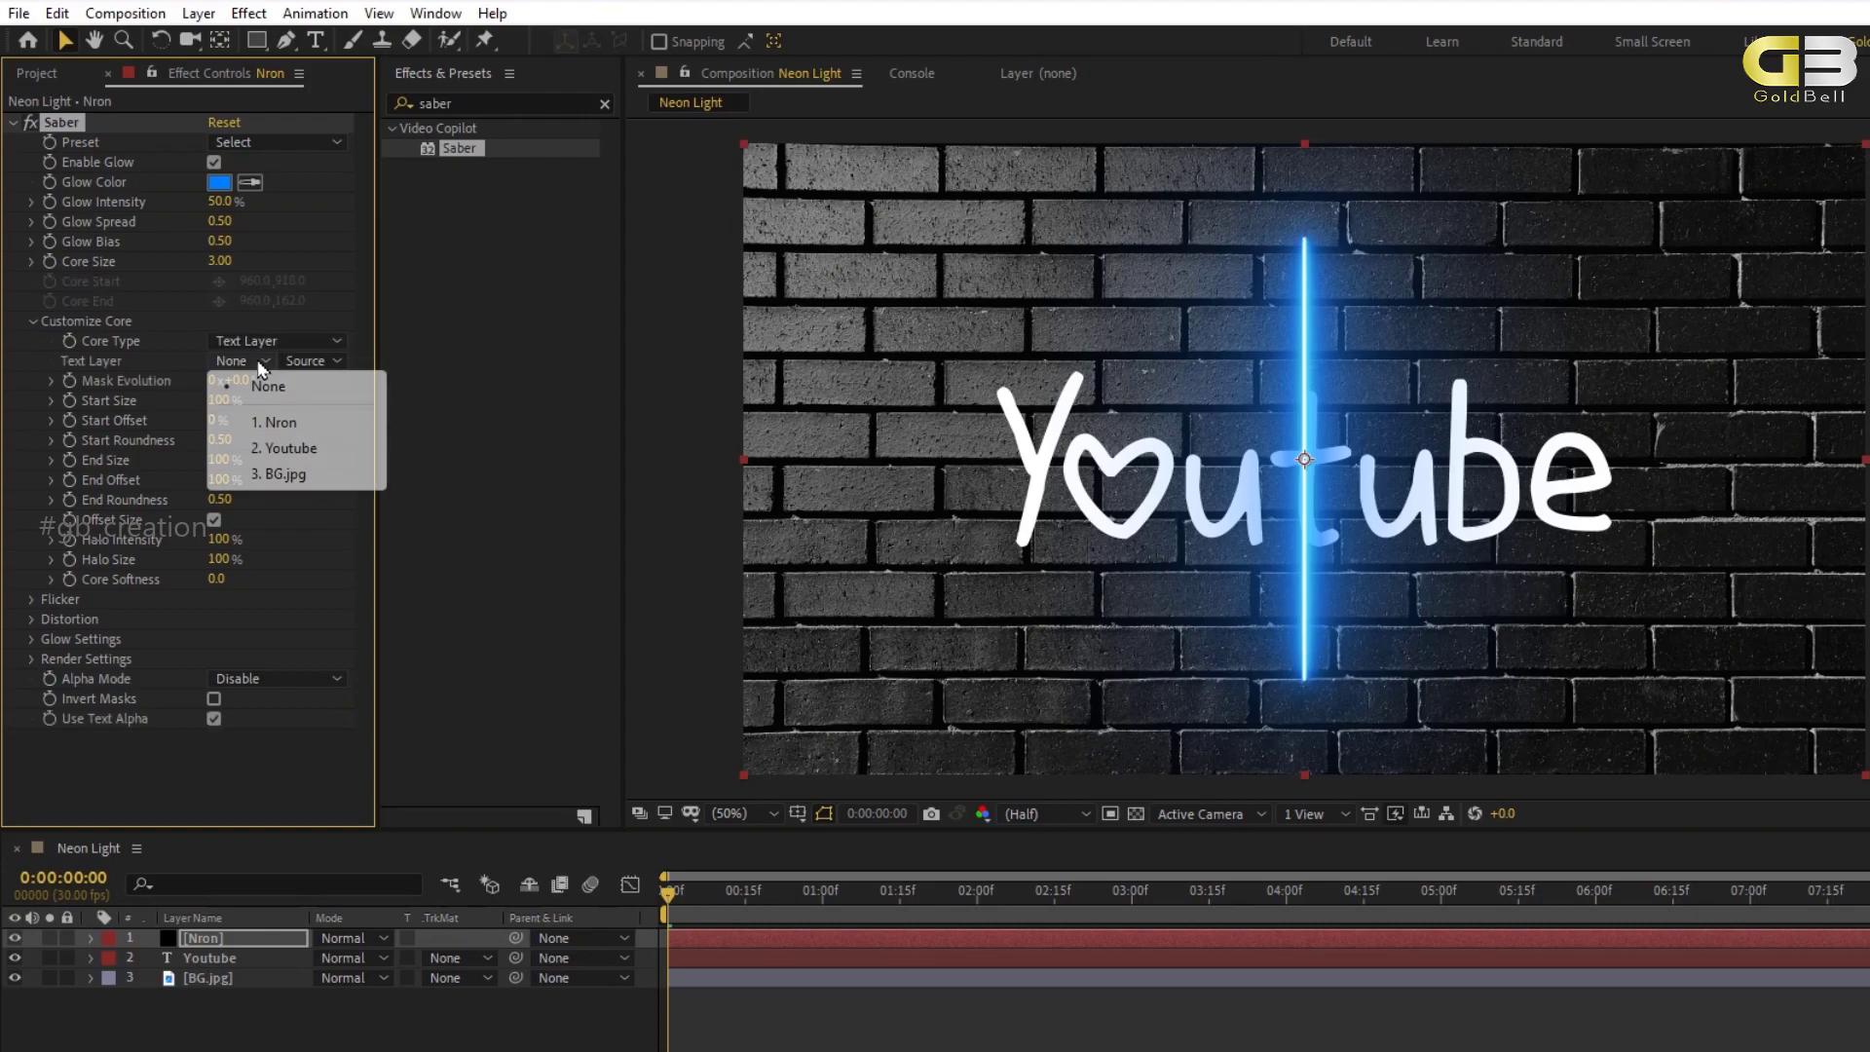
click(286, 449)
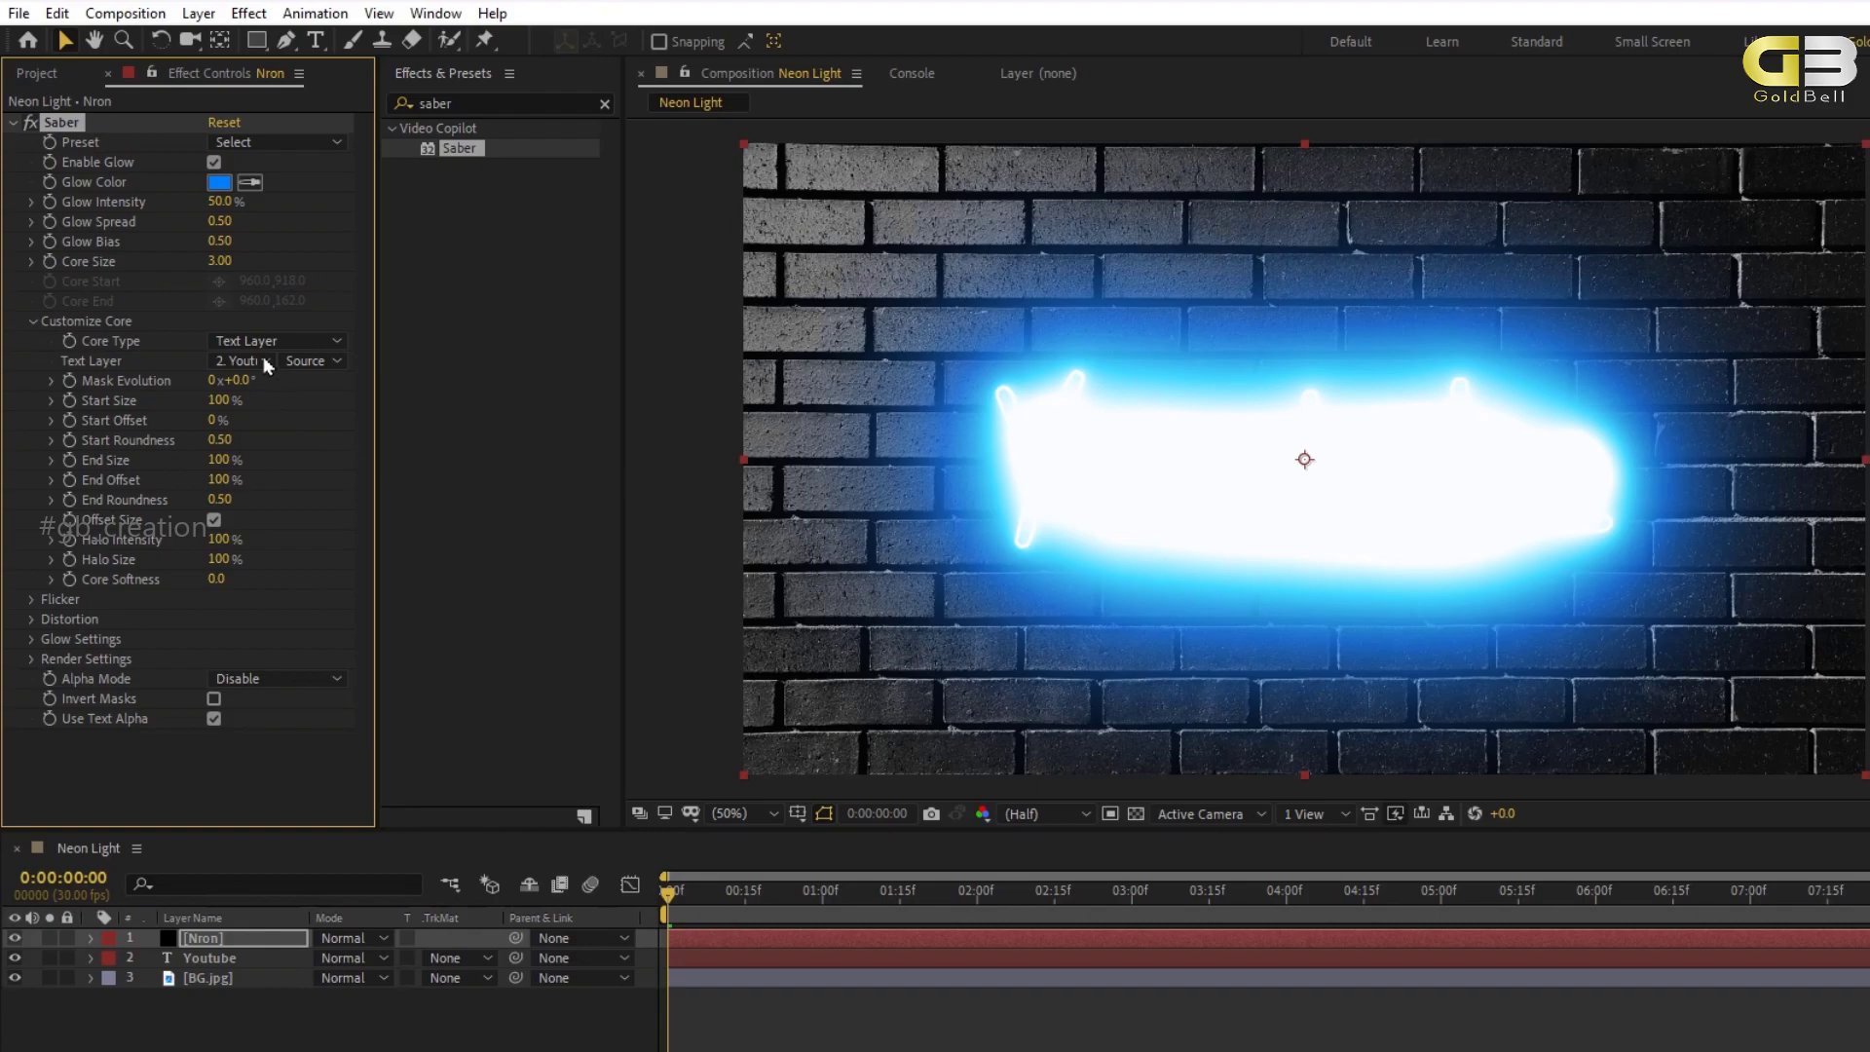
Apply Saber's Neon preset and lower the Glow Intensity to 62%.
click(335, 142)
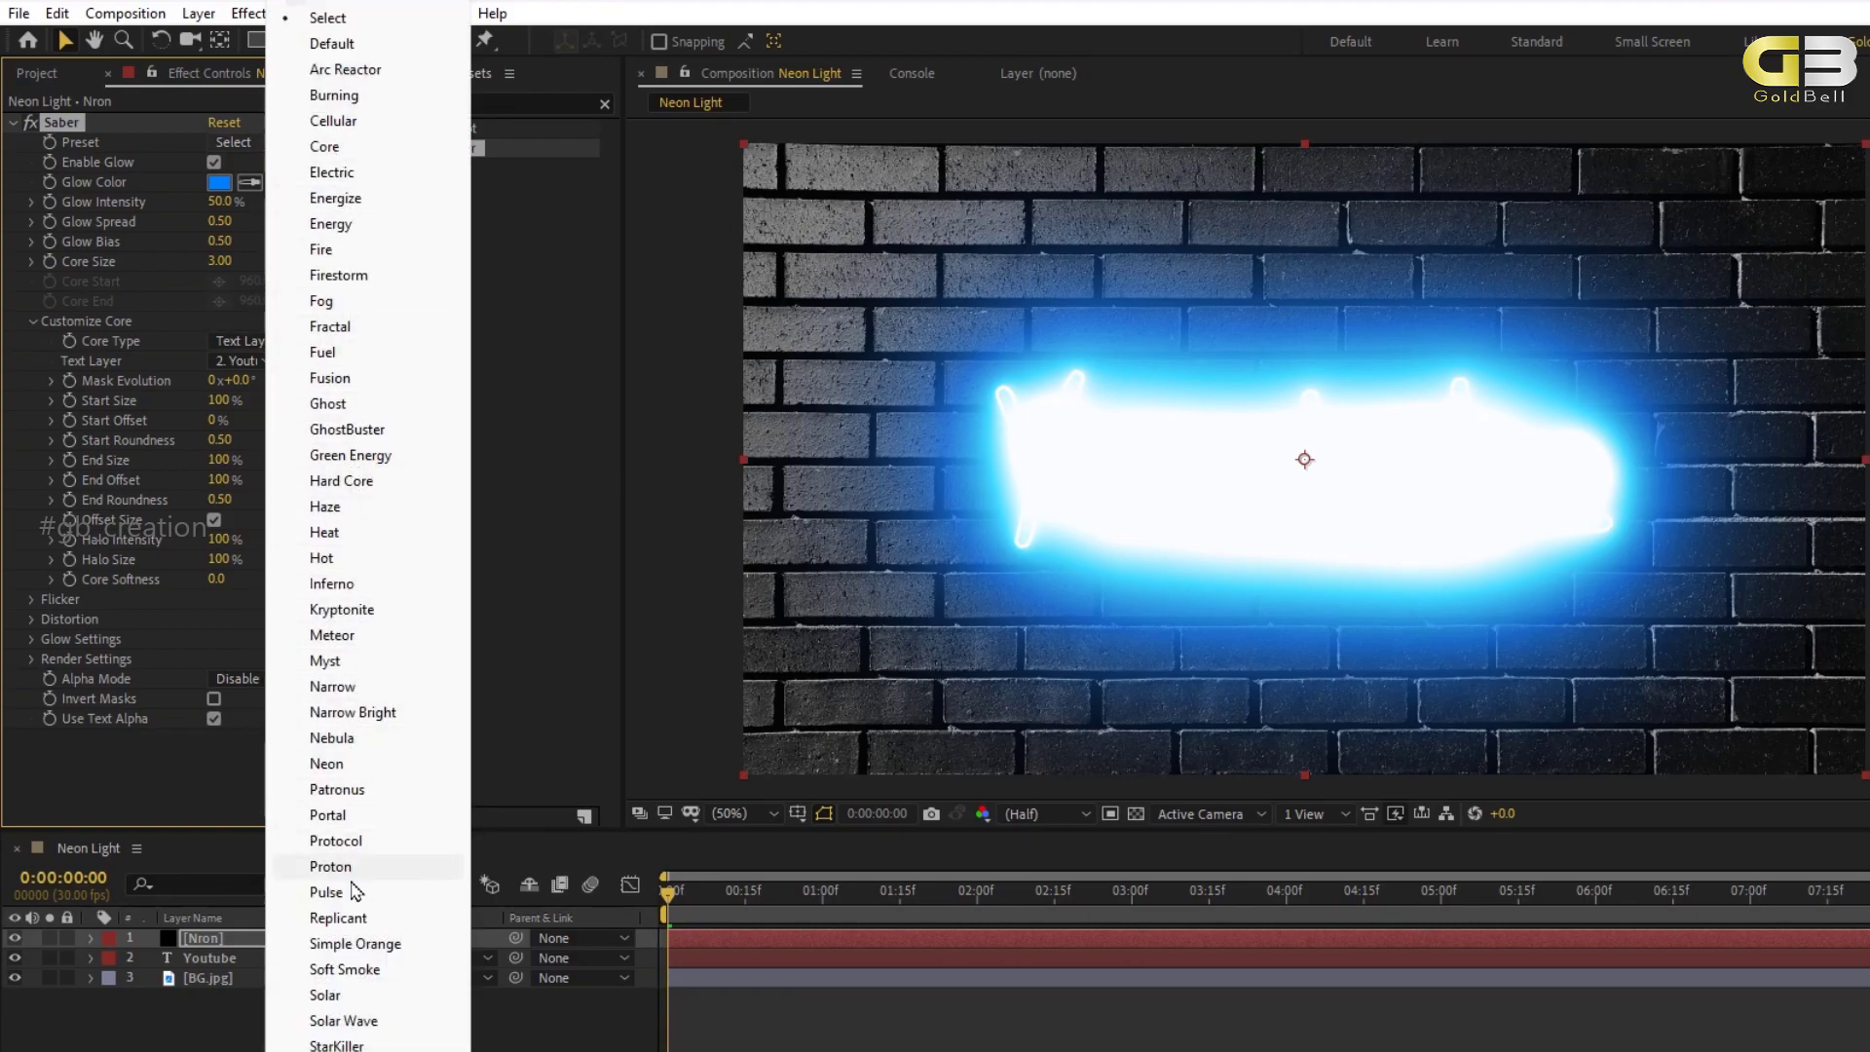
click(327, 764)
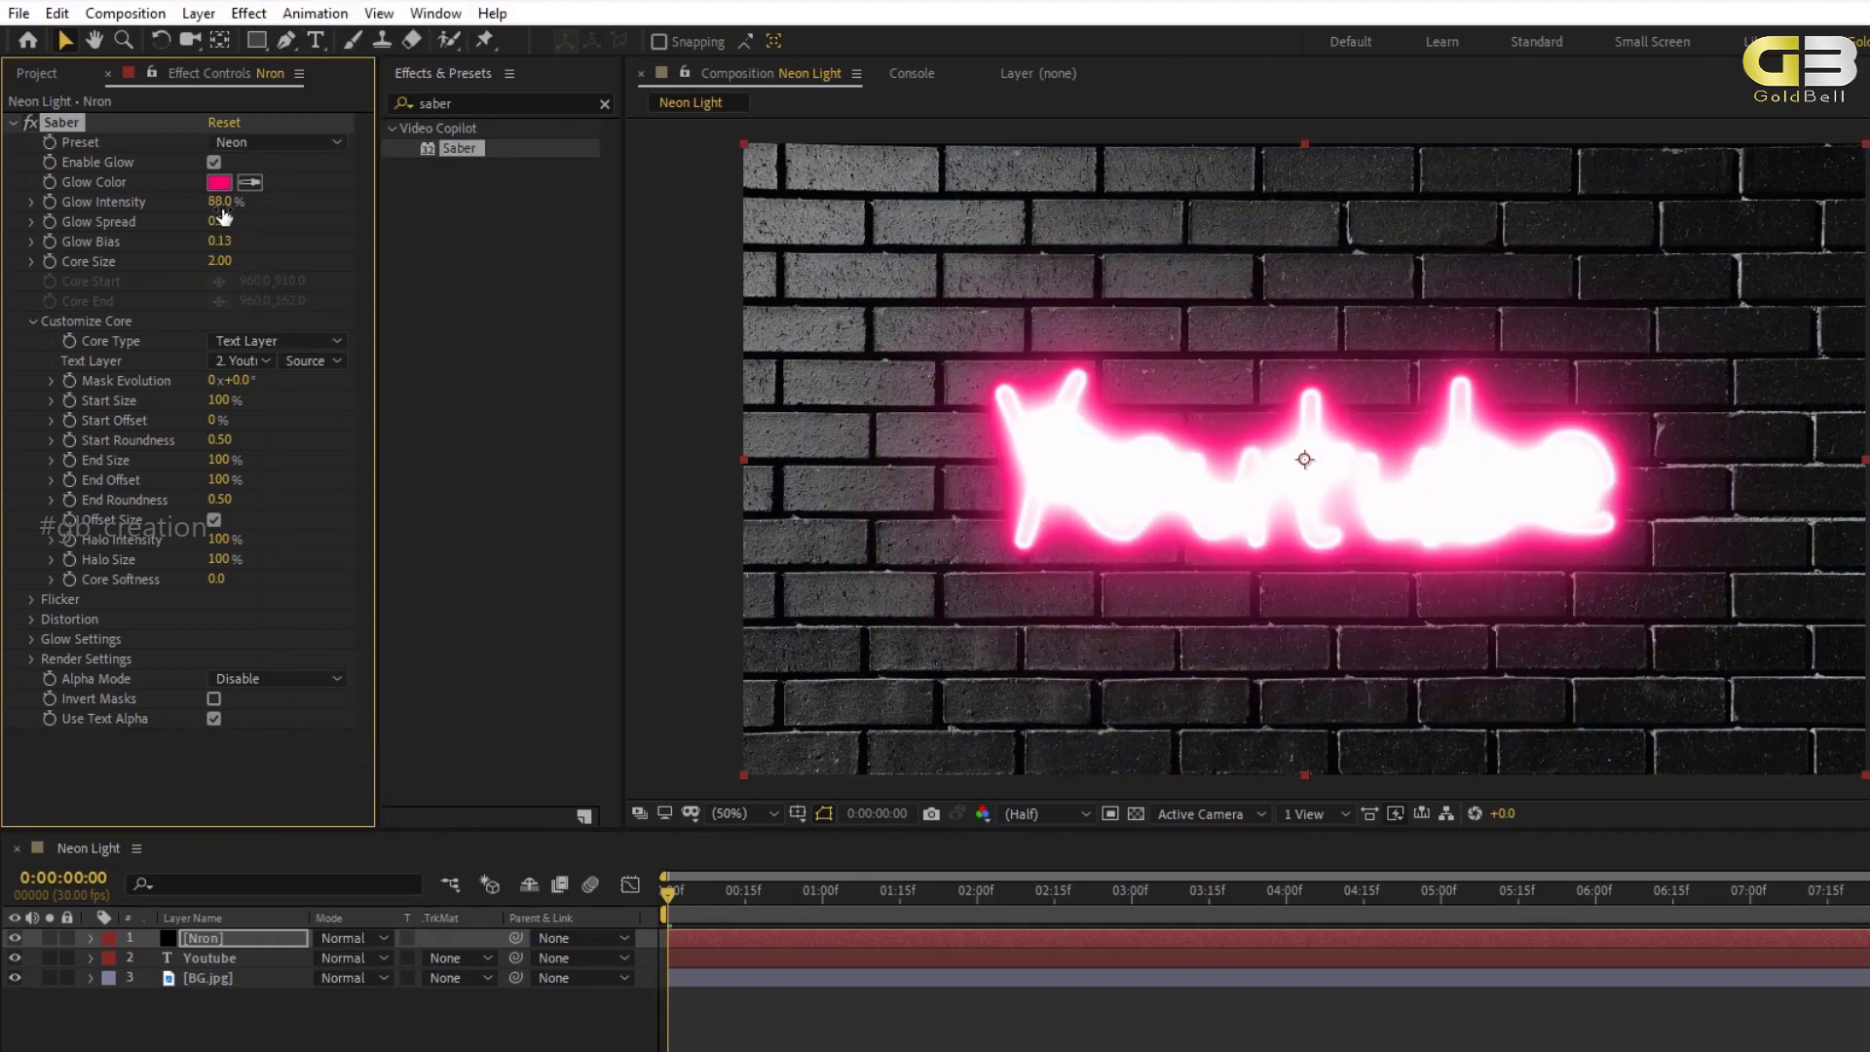
drag(220, 202, 191, 207)
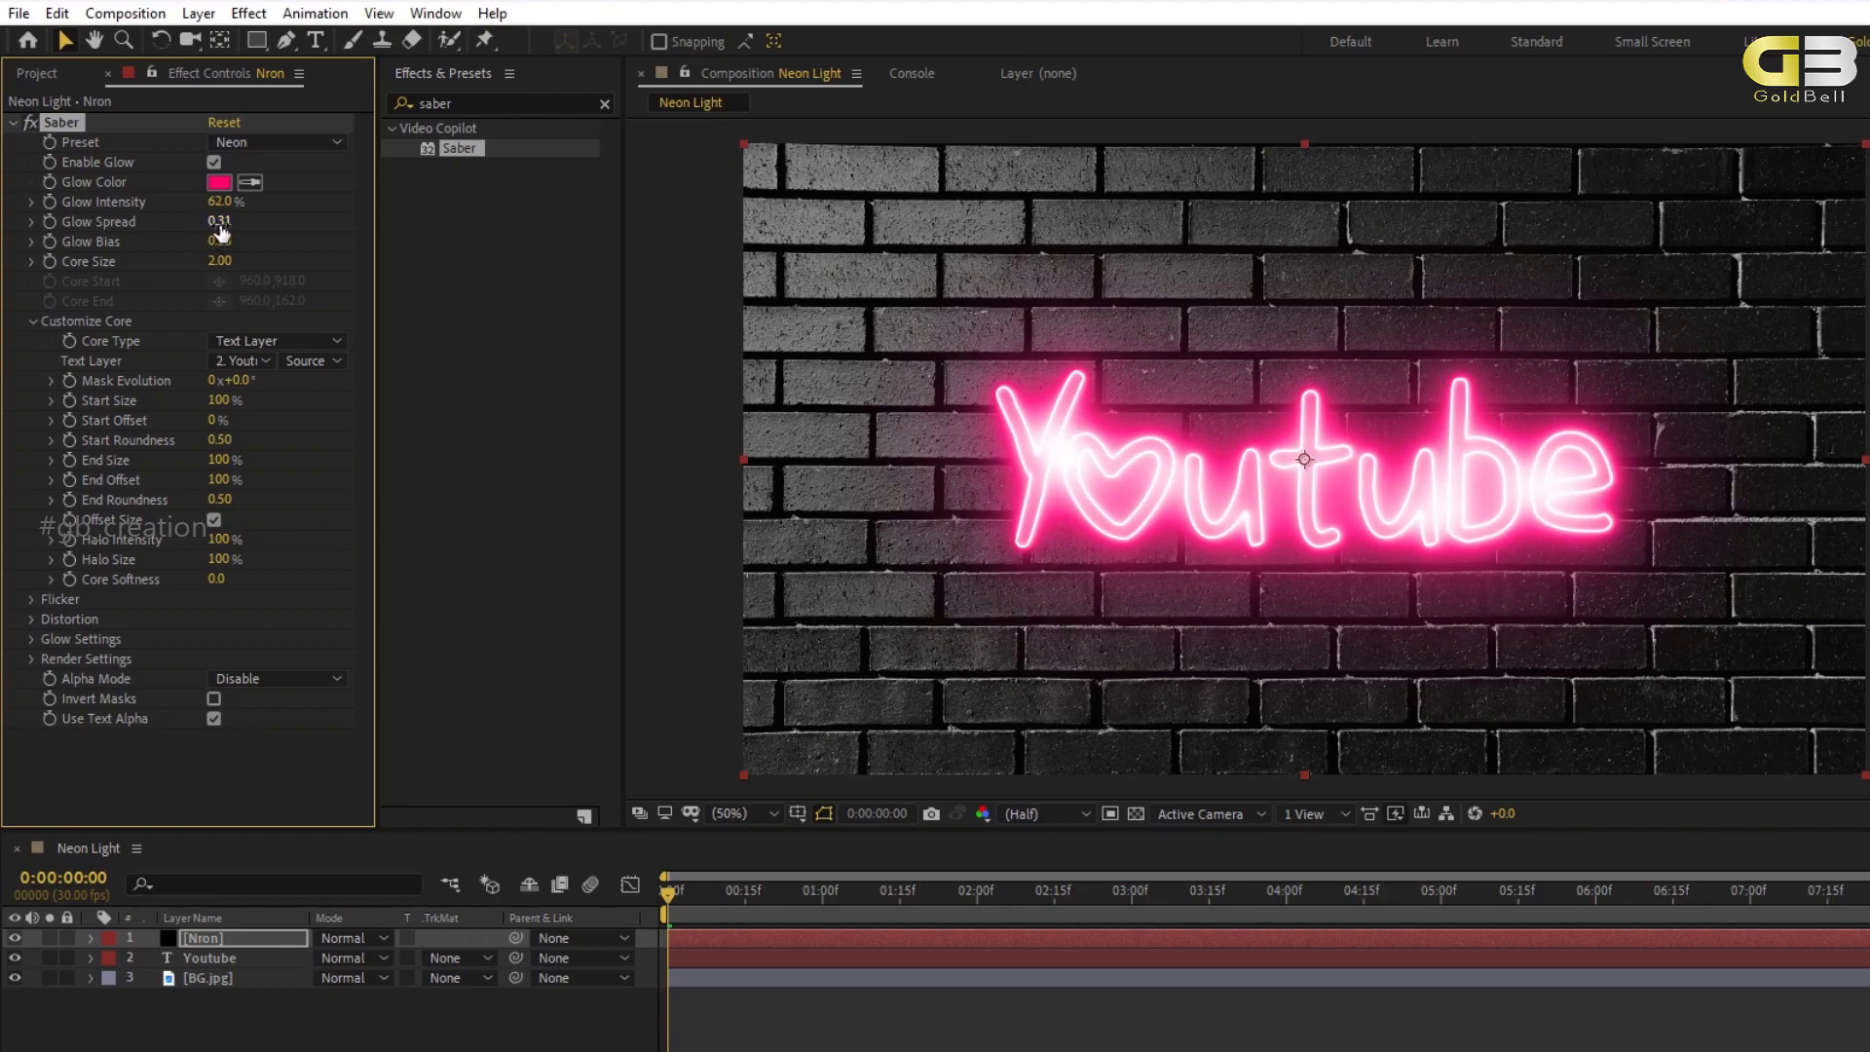
Fine-tune the Saber glow to Glow Spread 0.60, Glow Bias 0.03, Core Size 2.00 and Glow Intensity 57%.
mouse_move(219, 221)
mouse_down()
mouse_move(202, 223)
mouse_move(232, 223)
mouse_up()
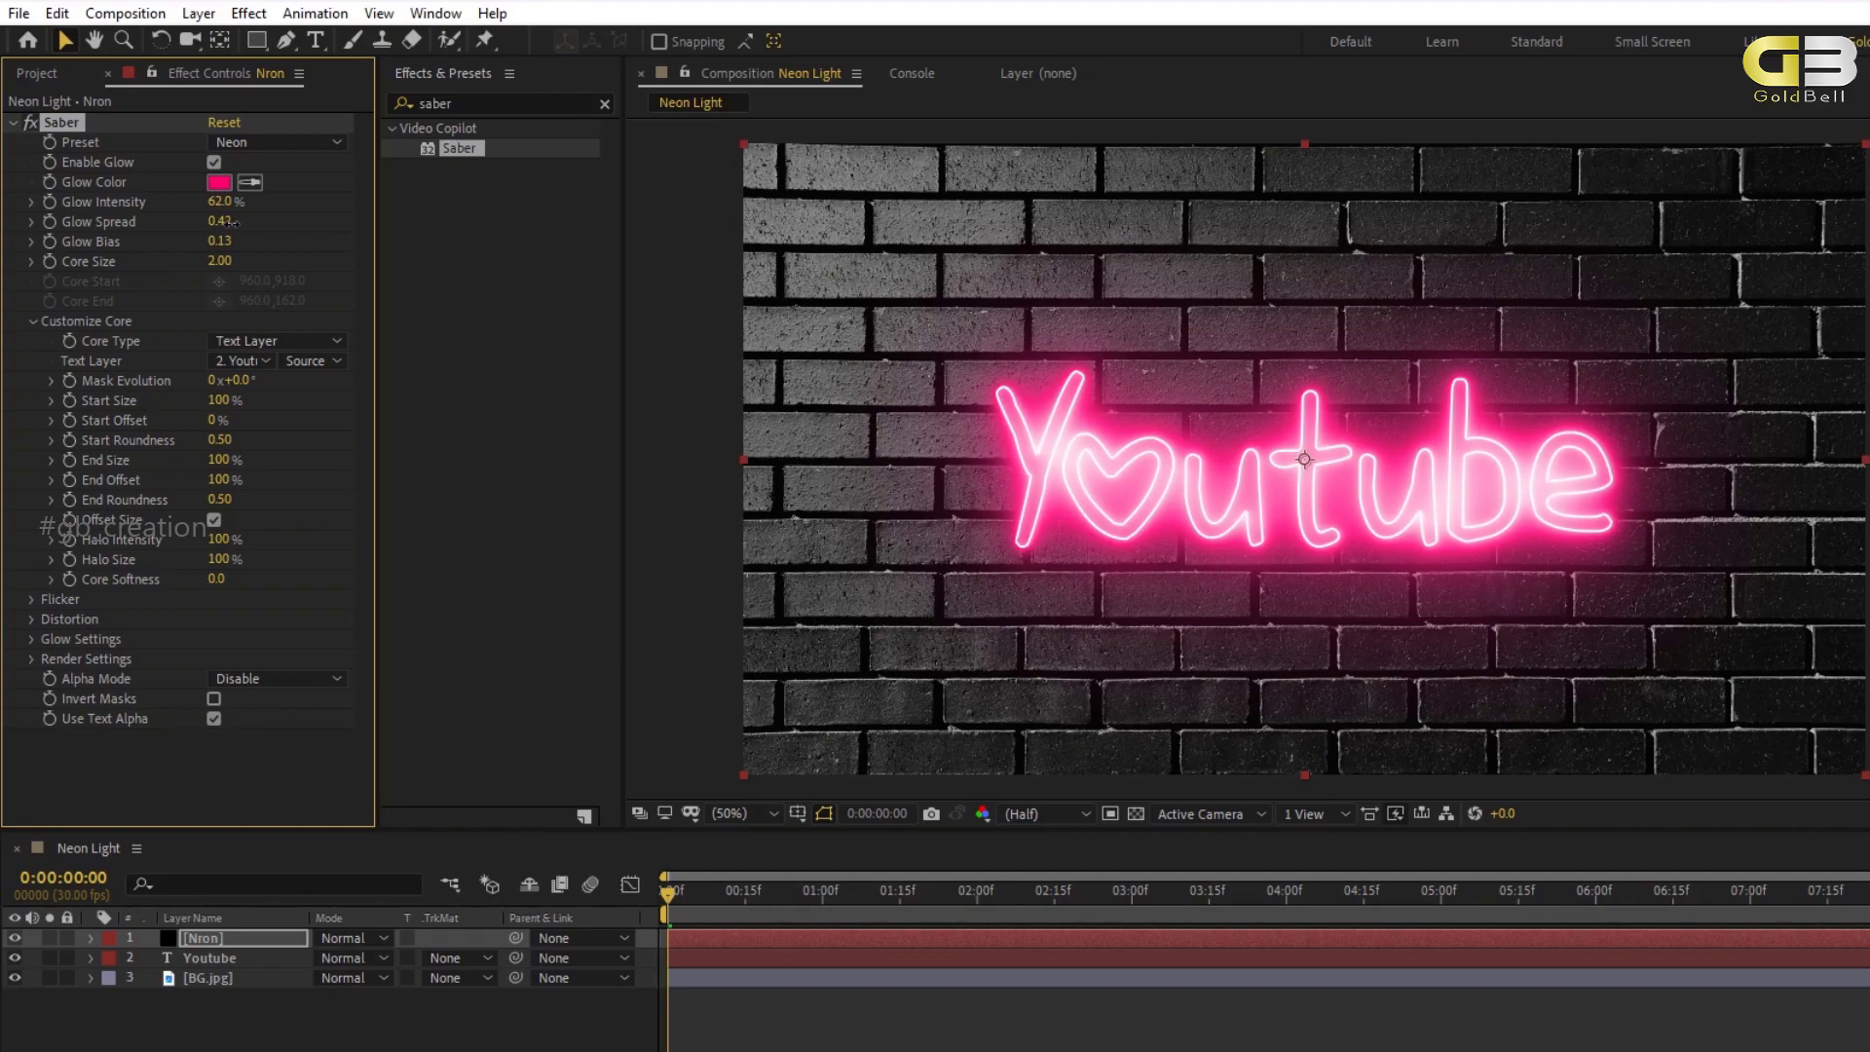
drag(239, 223, 247, 224)
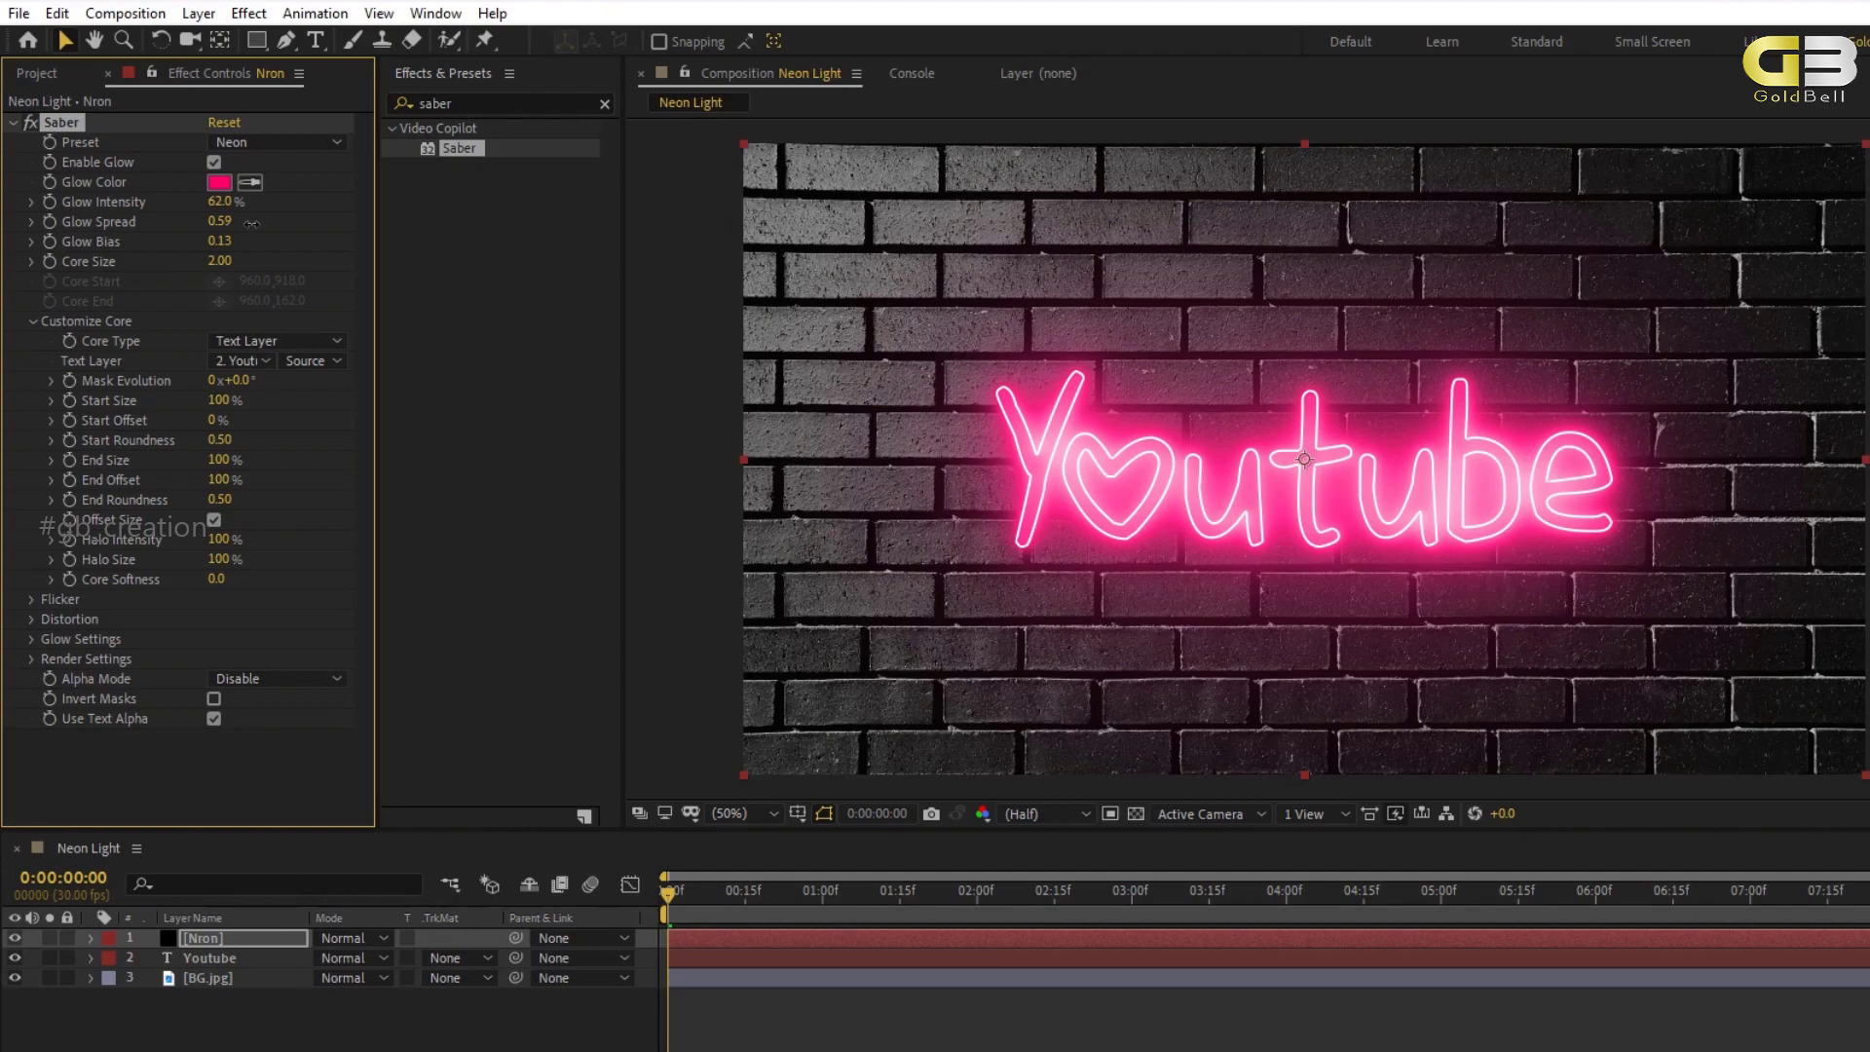
mouse_move(232, 241)
mouse_down()
mouse_move(216, 240)
mouse_move(224, 270)
mouse_up()
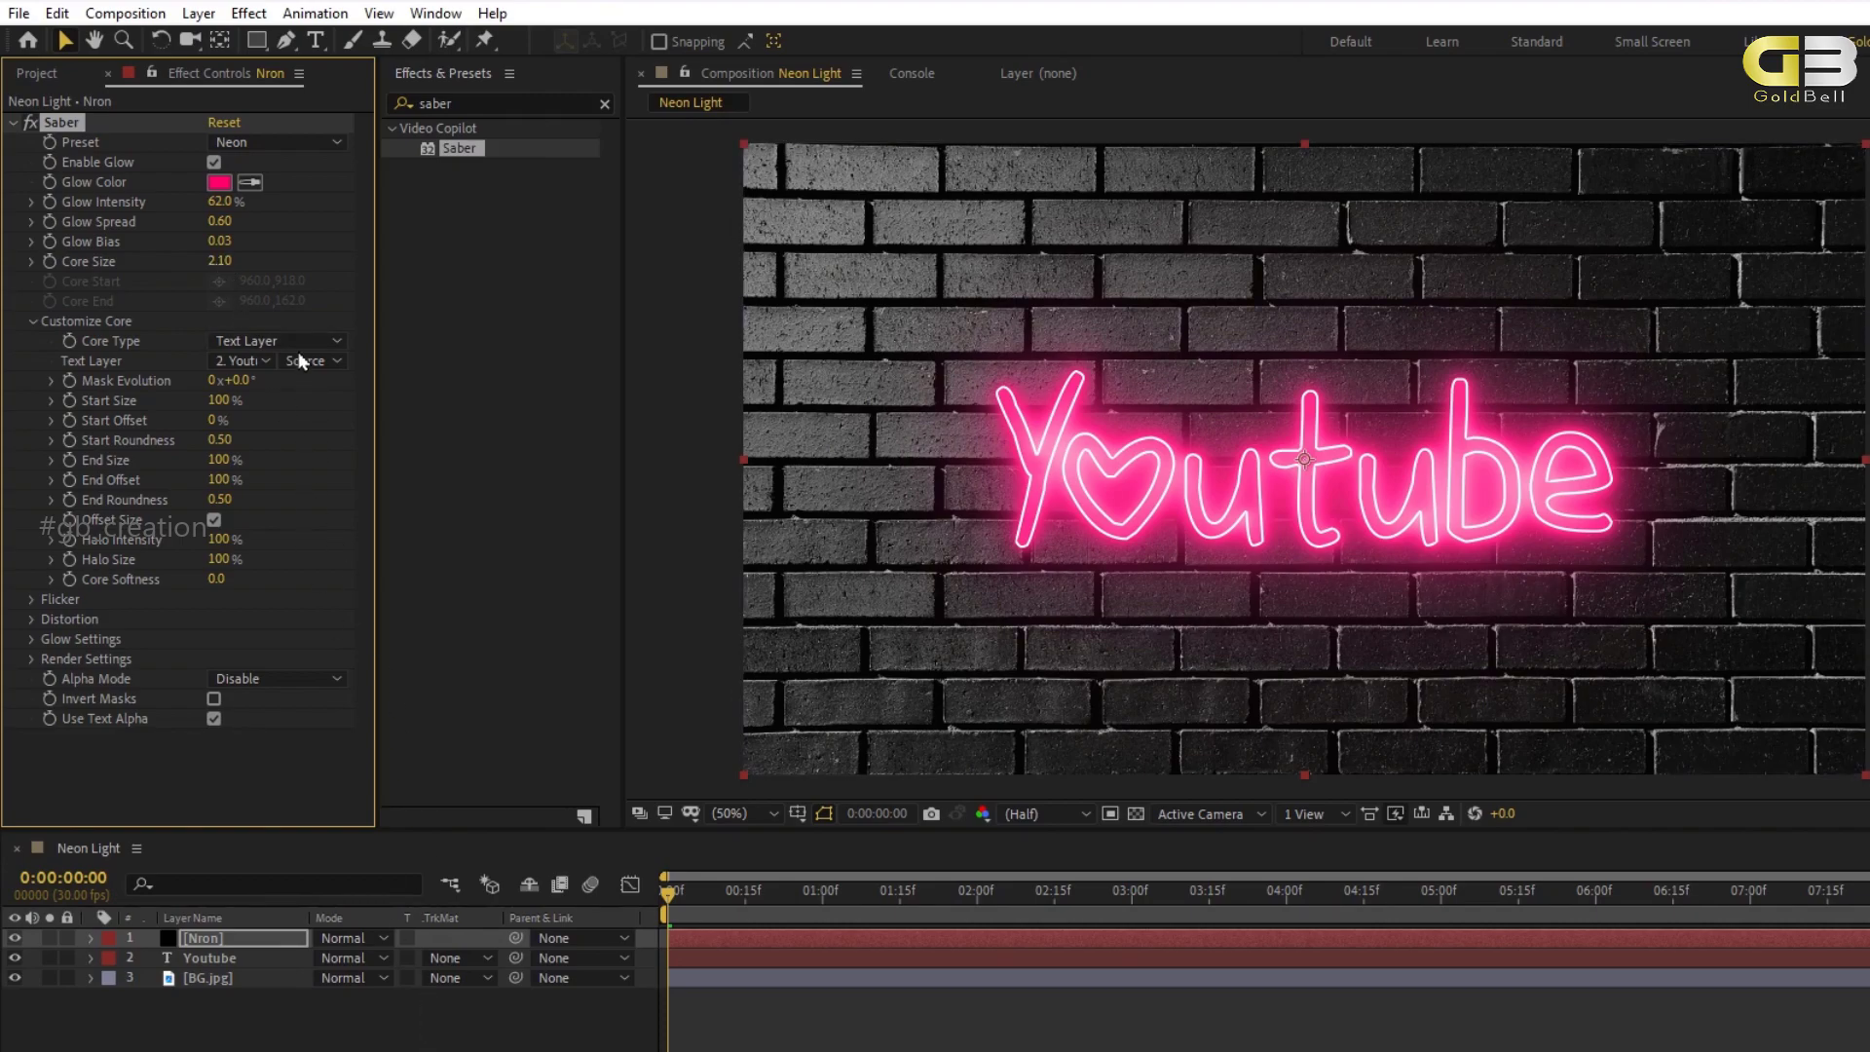
drag(215, 261, 211, 205)
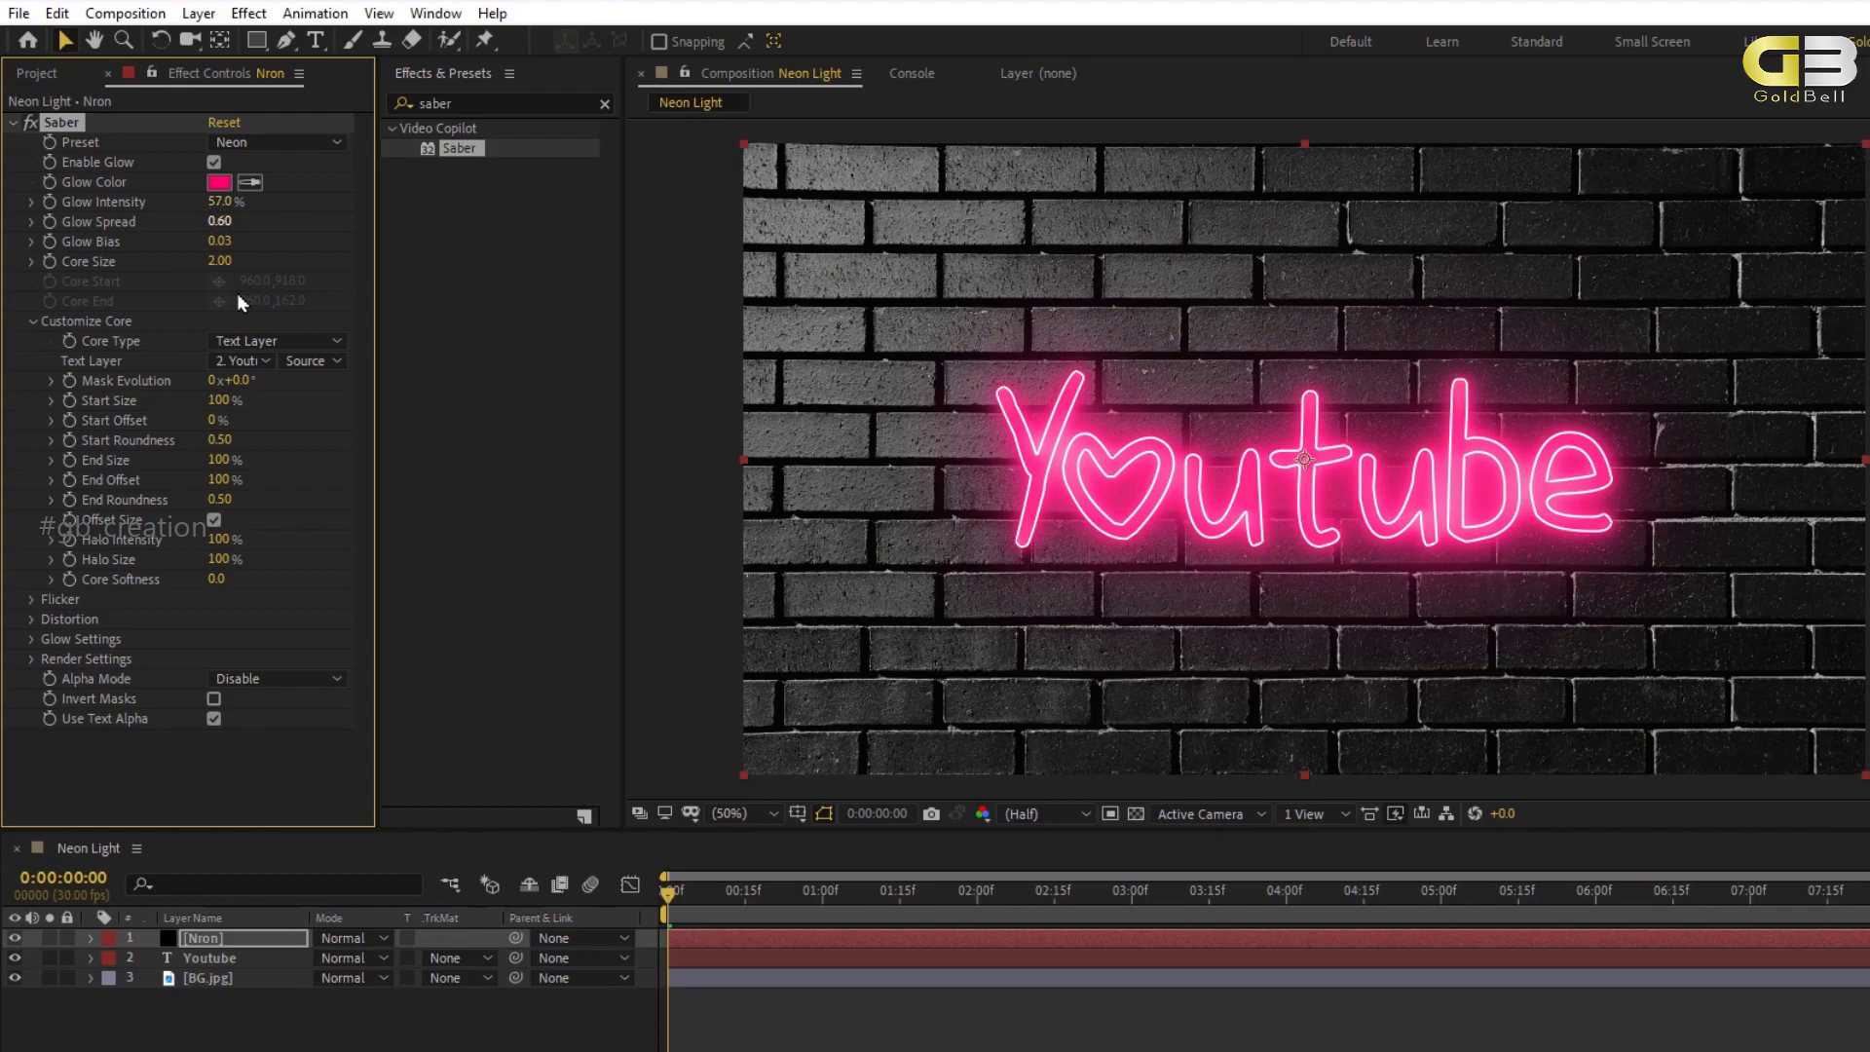
Deselect the layers, preview the neon text in playback and return to the first frame.
click(438, 1012)
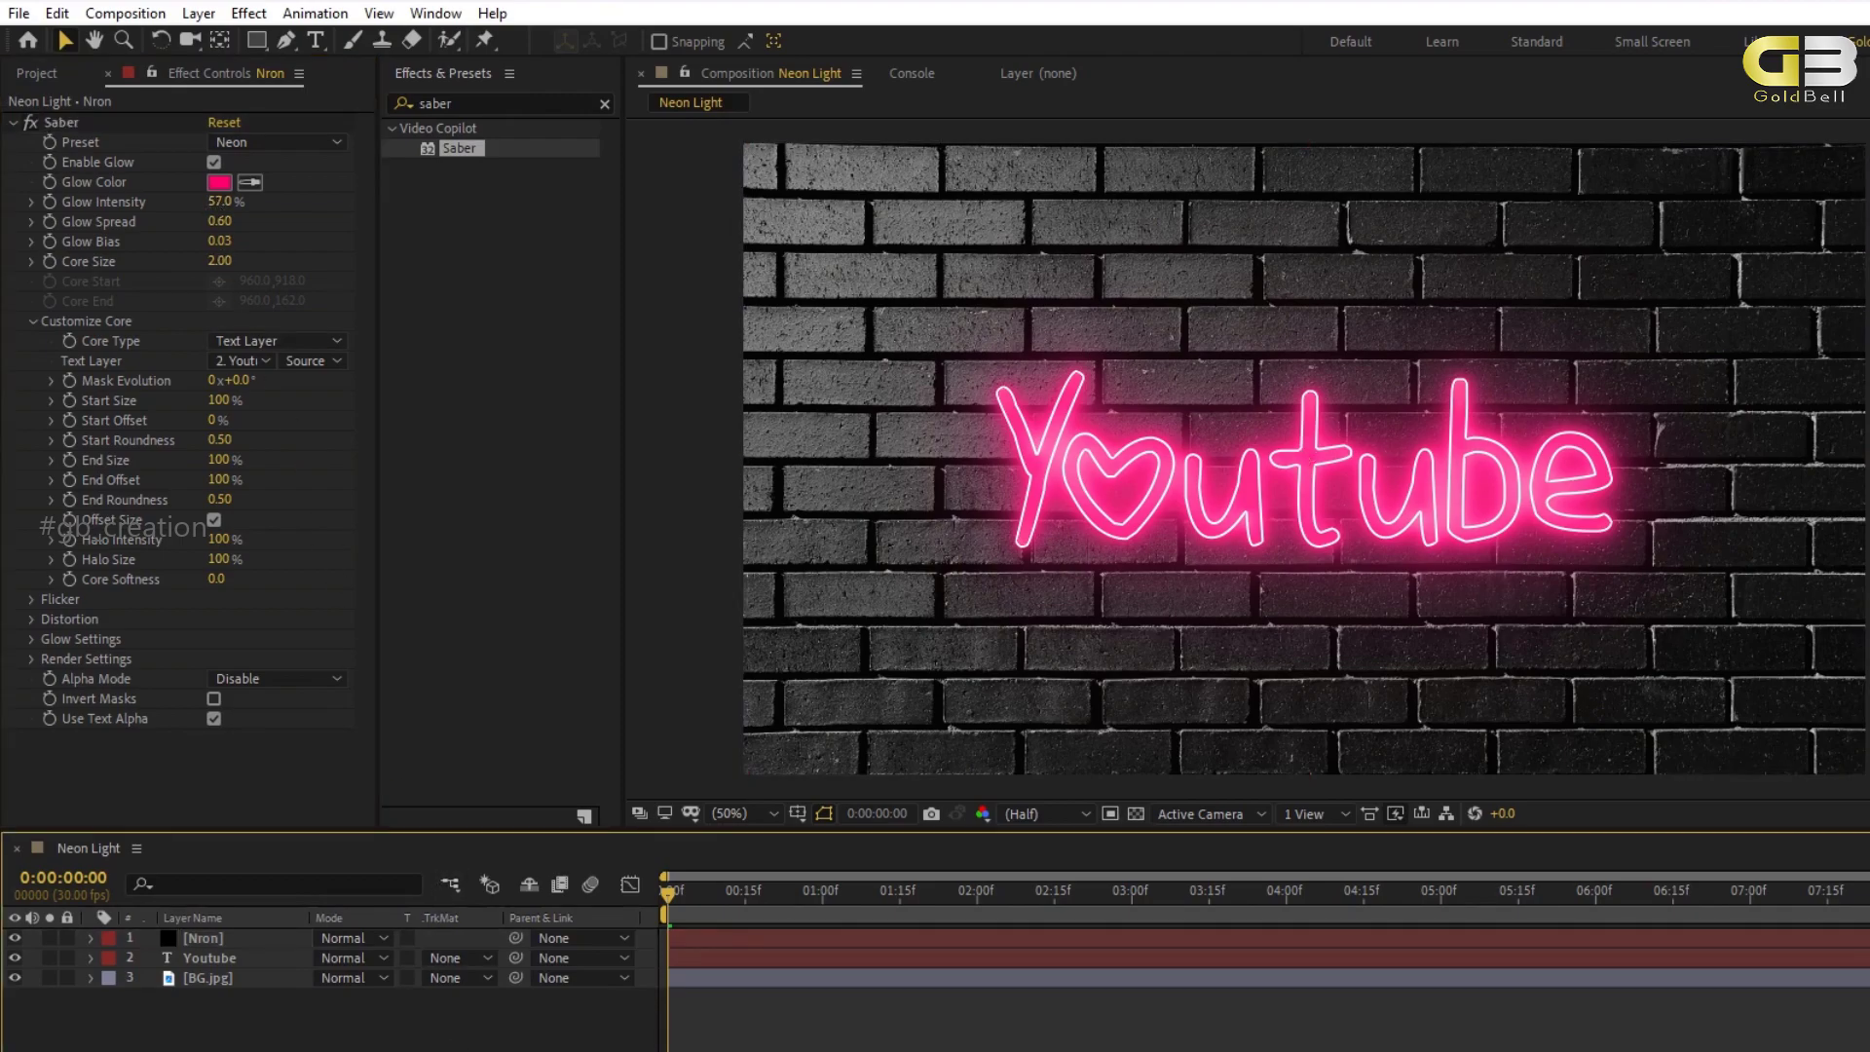
key(space)
drag(813, 926, 652, 926)
Add Sound Effects.mp3 from the project files to the Neon Light composition, below the existing layers.
click(39, 74)
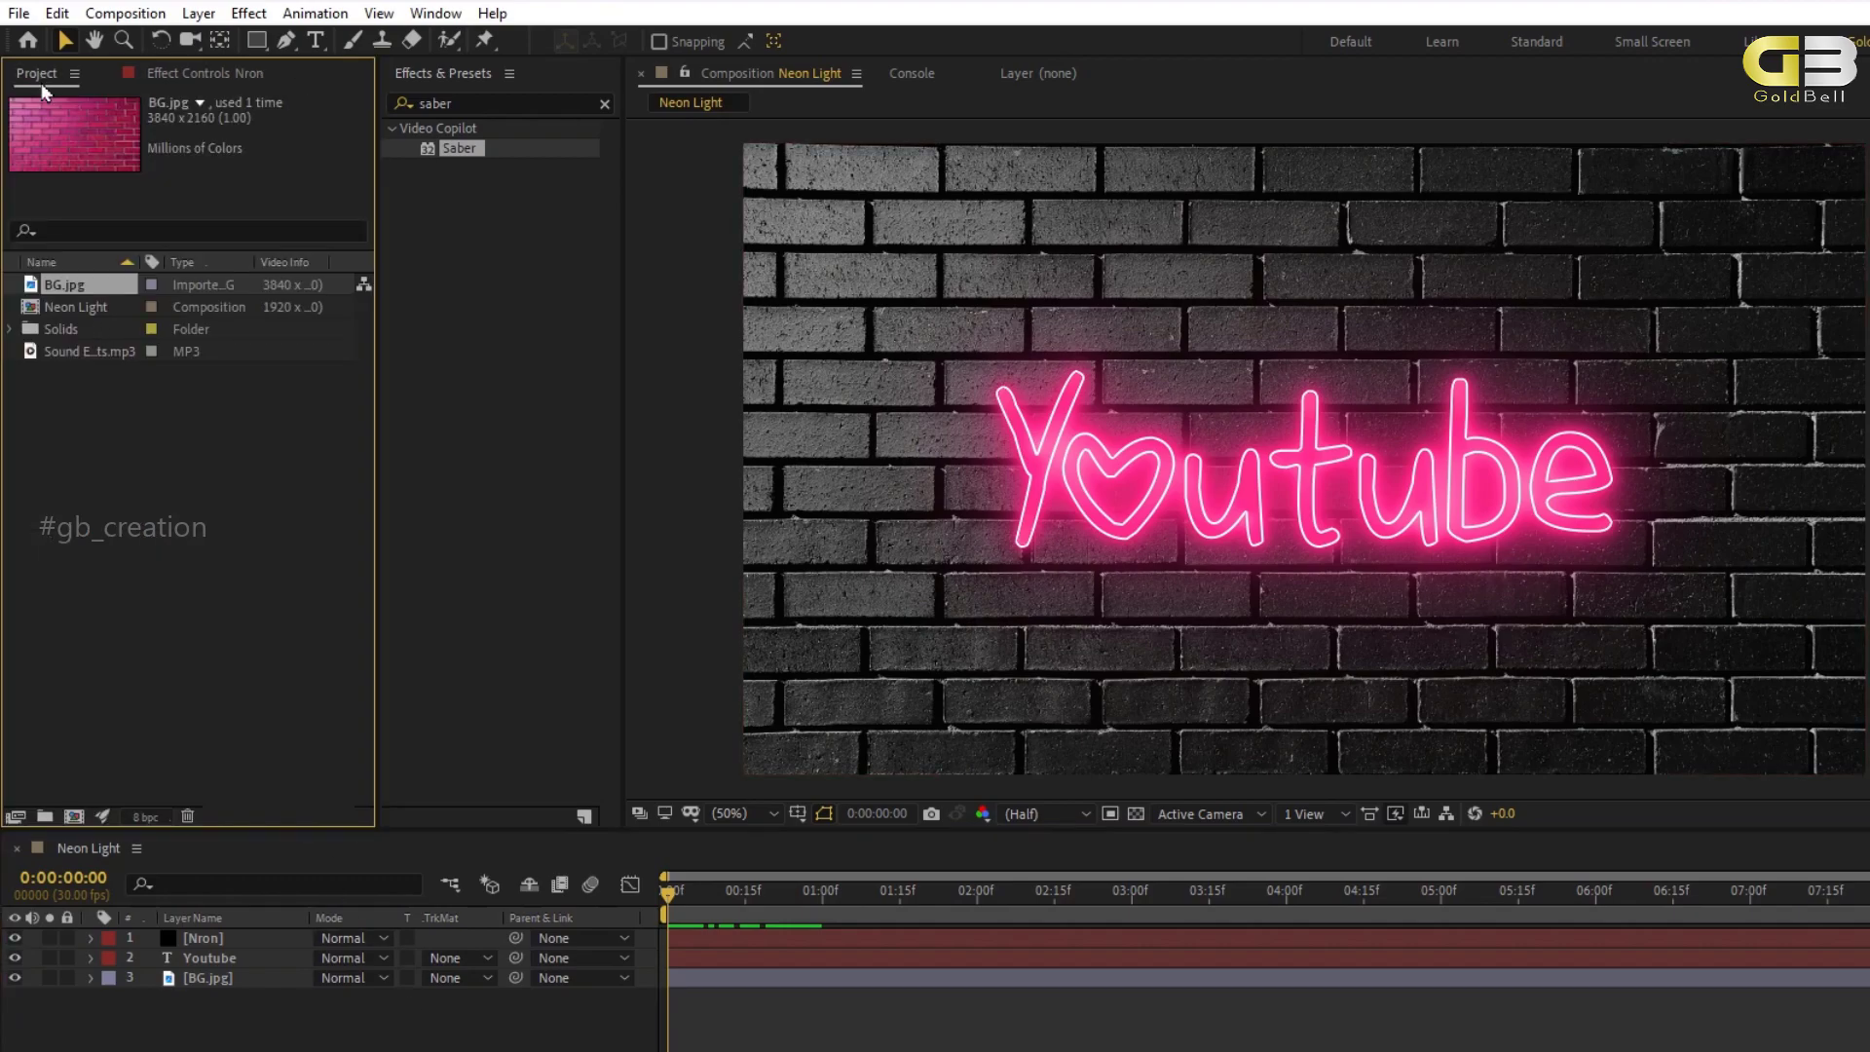
click(80, 353)
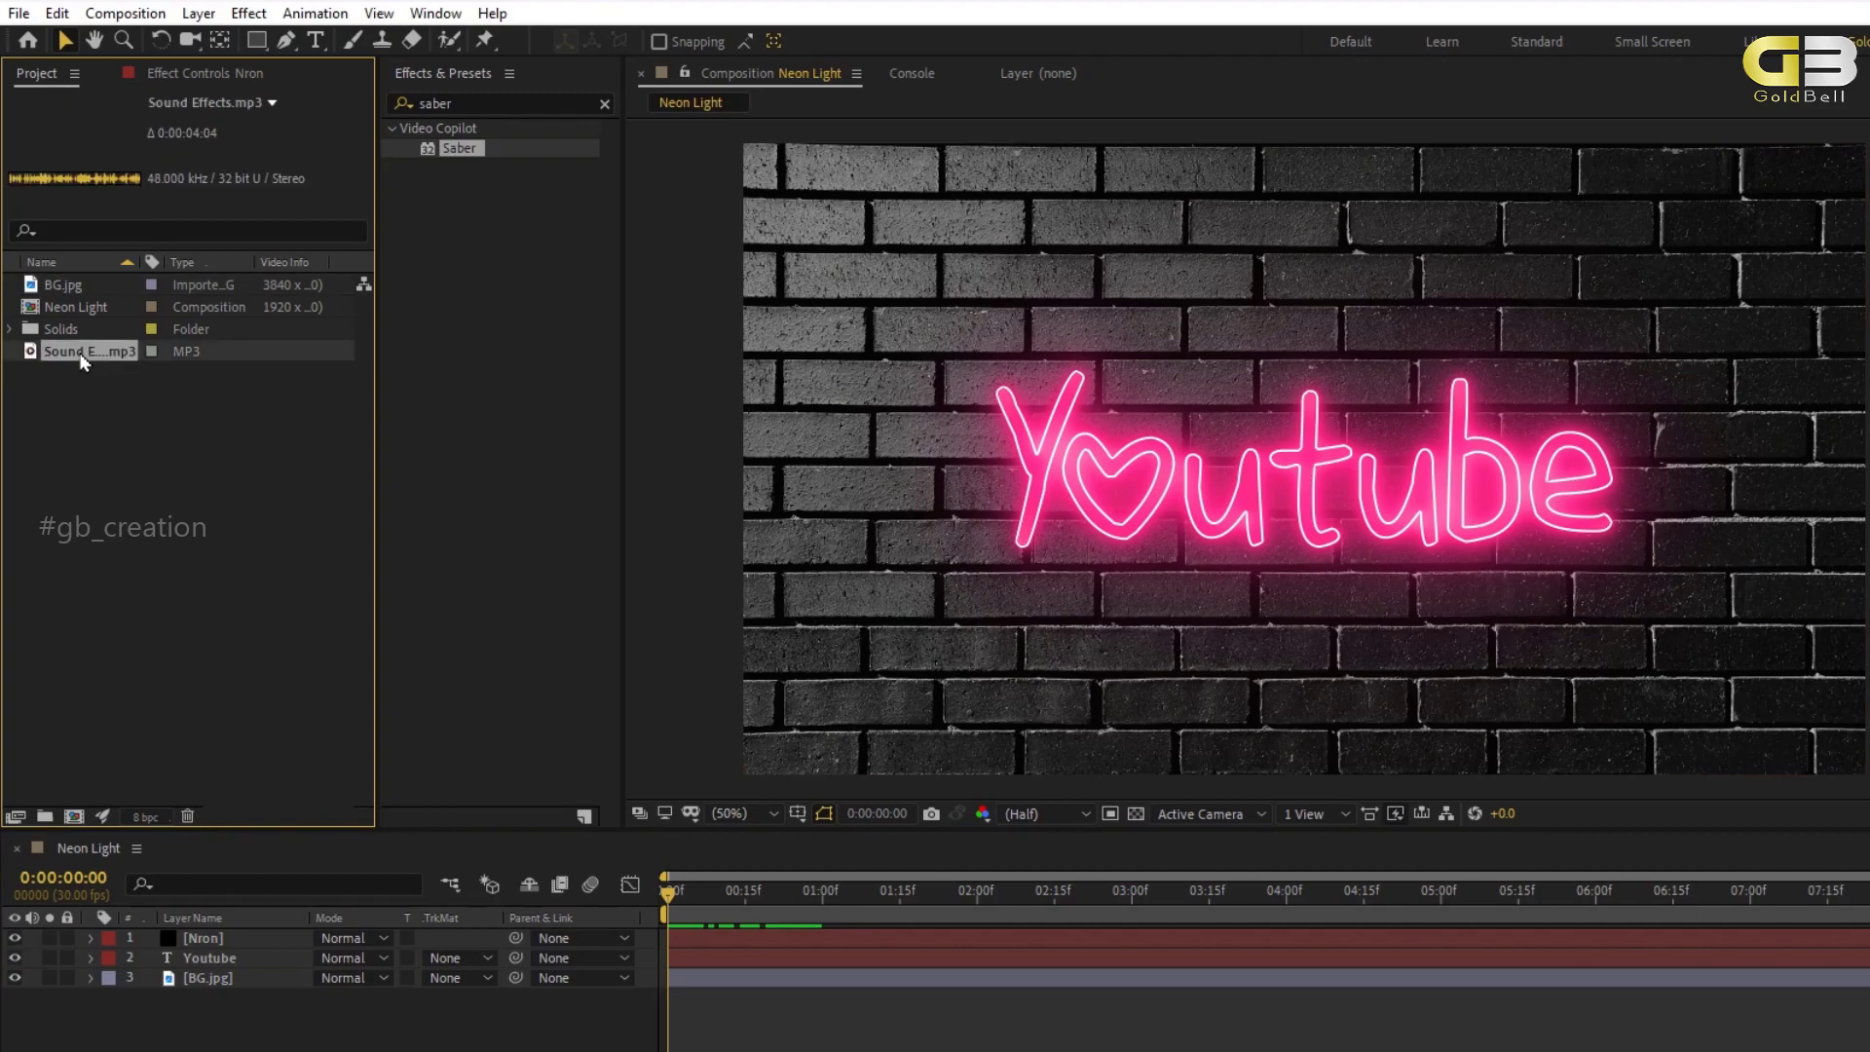
drag(82, 358, 179, 978)
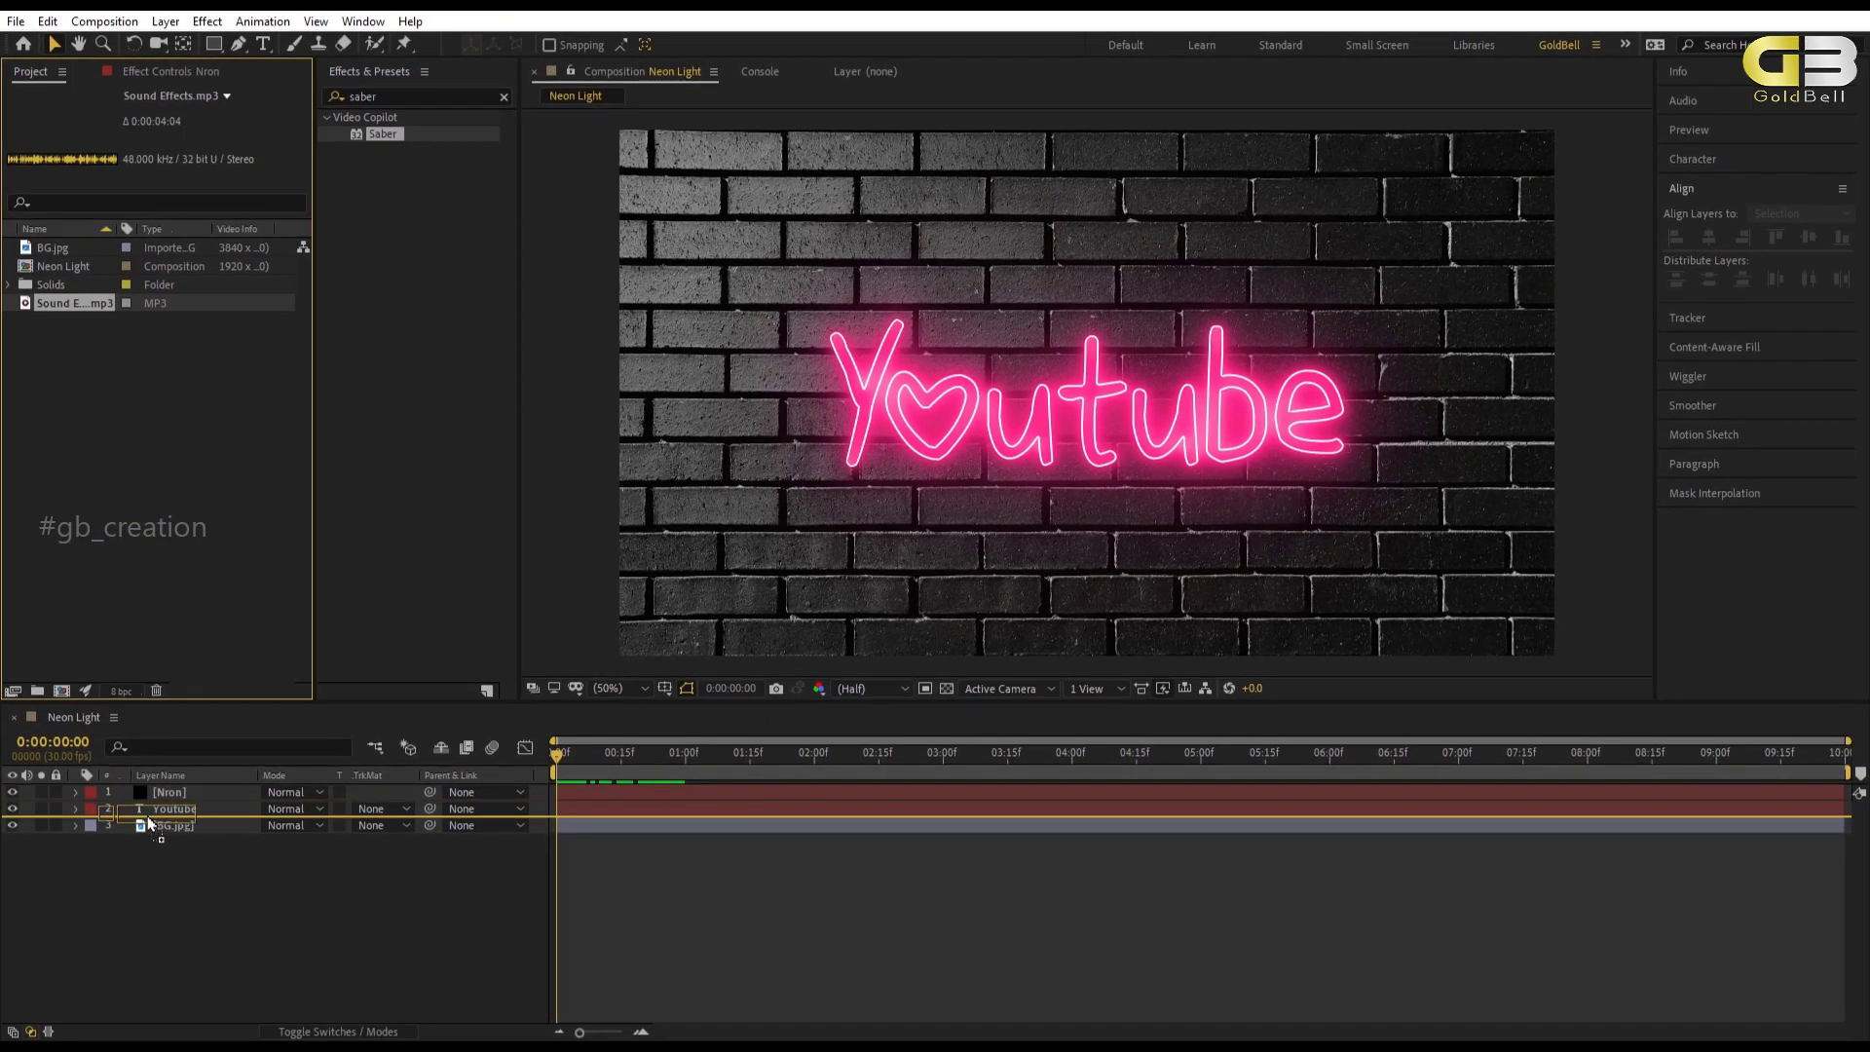
Place the Sound Effects.mp3 layer directly above BG.jpg and reveal its audio waveform.
drag(149, 823, 150, 824)
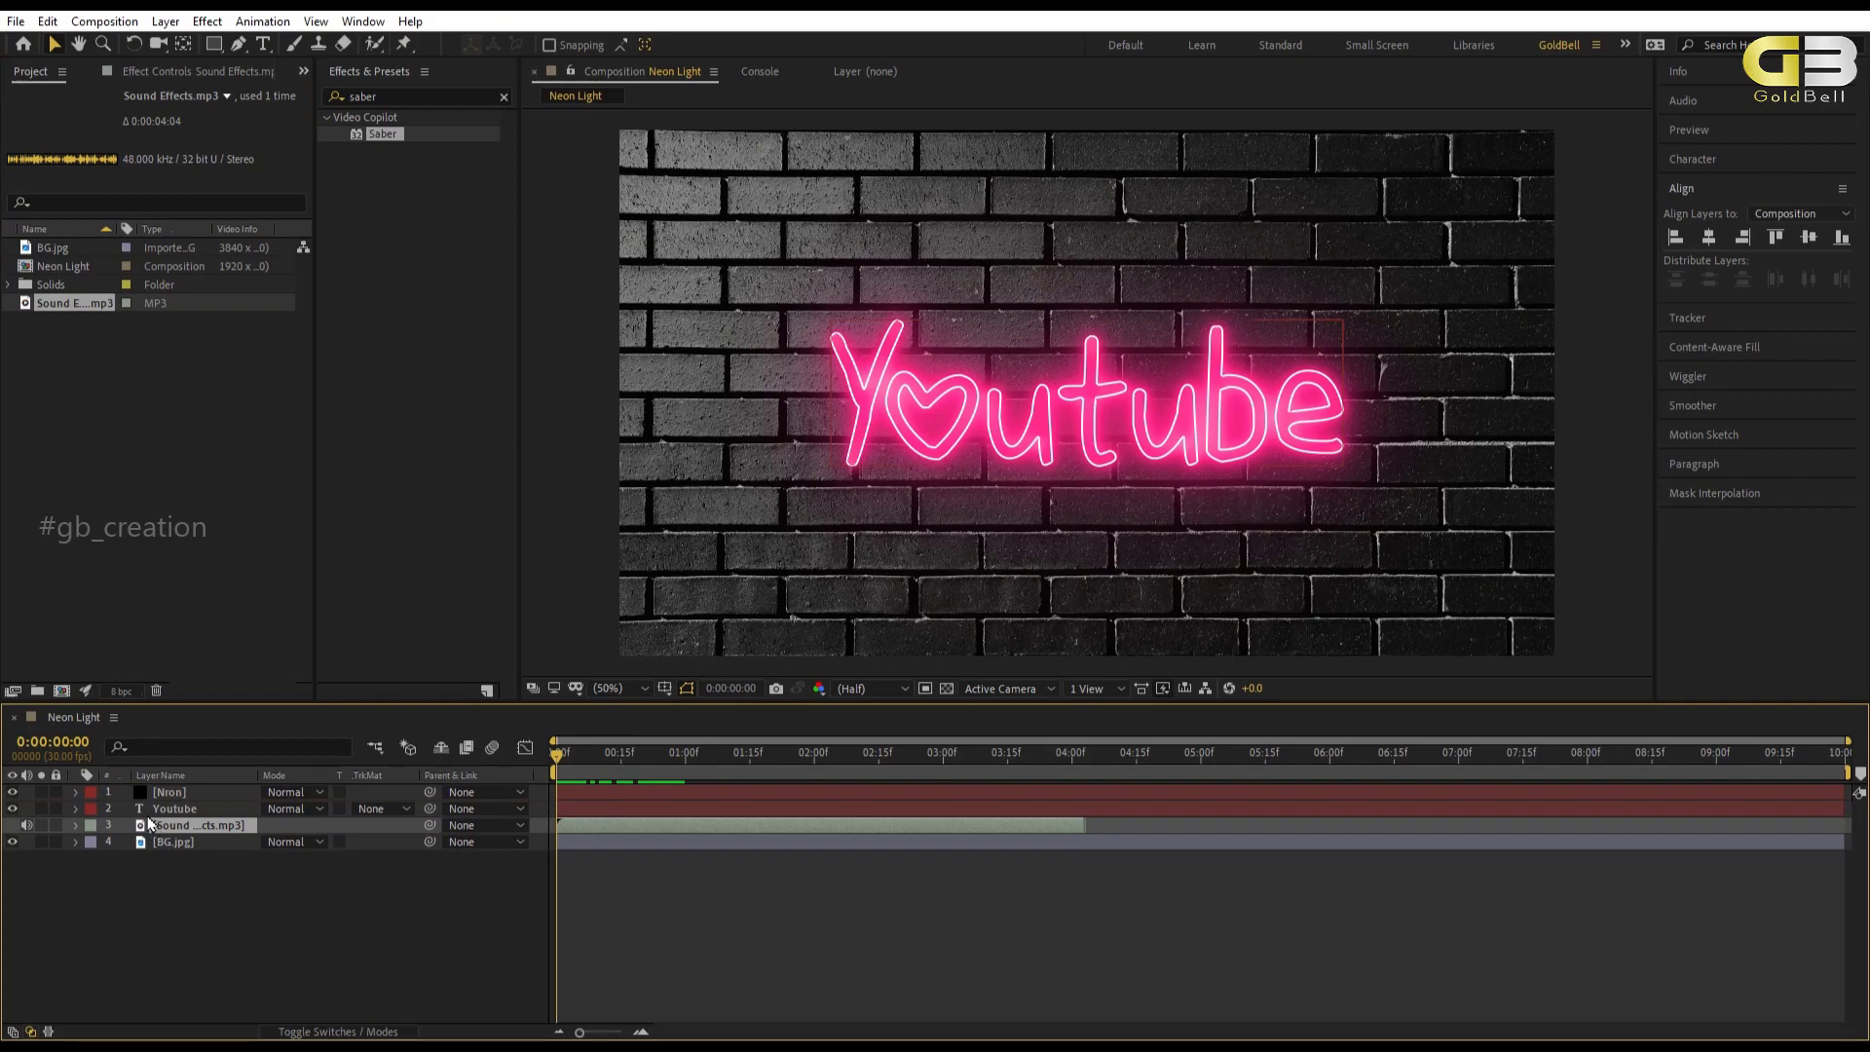
key(l)
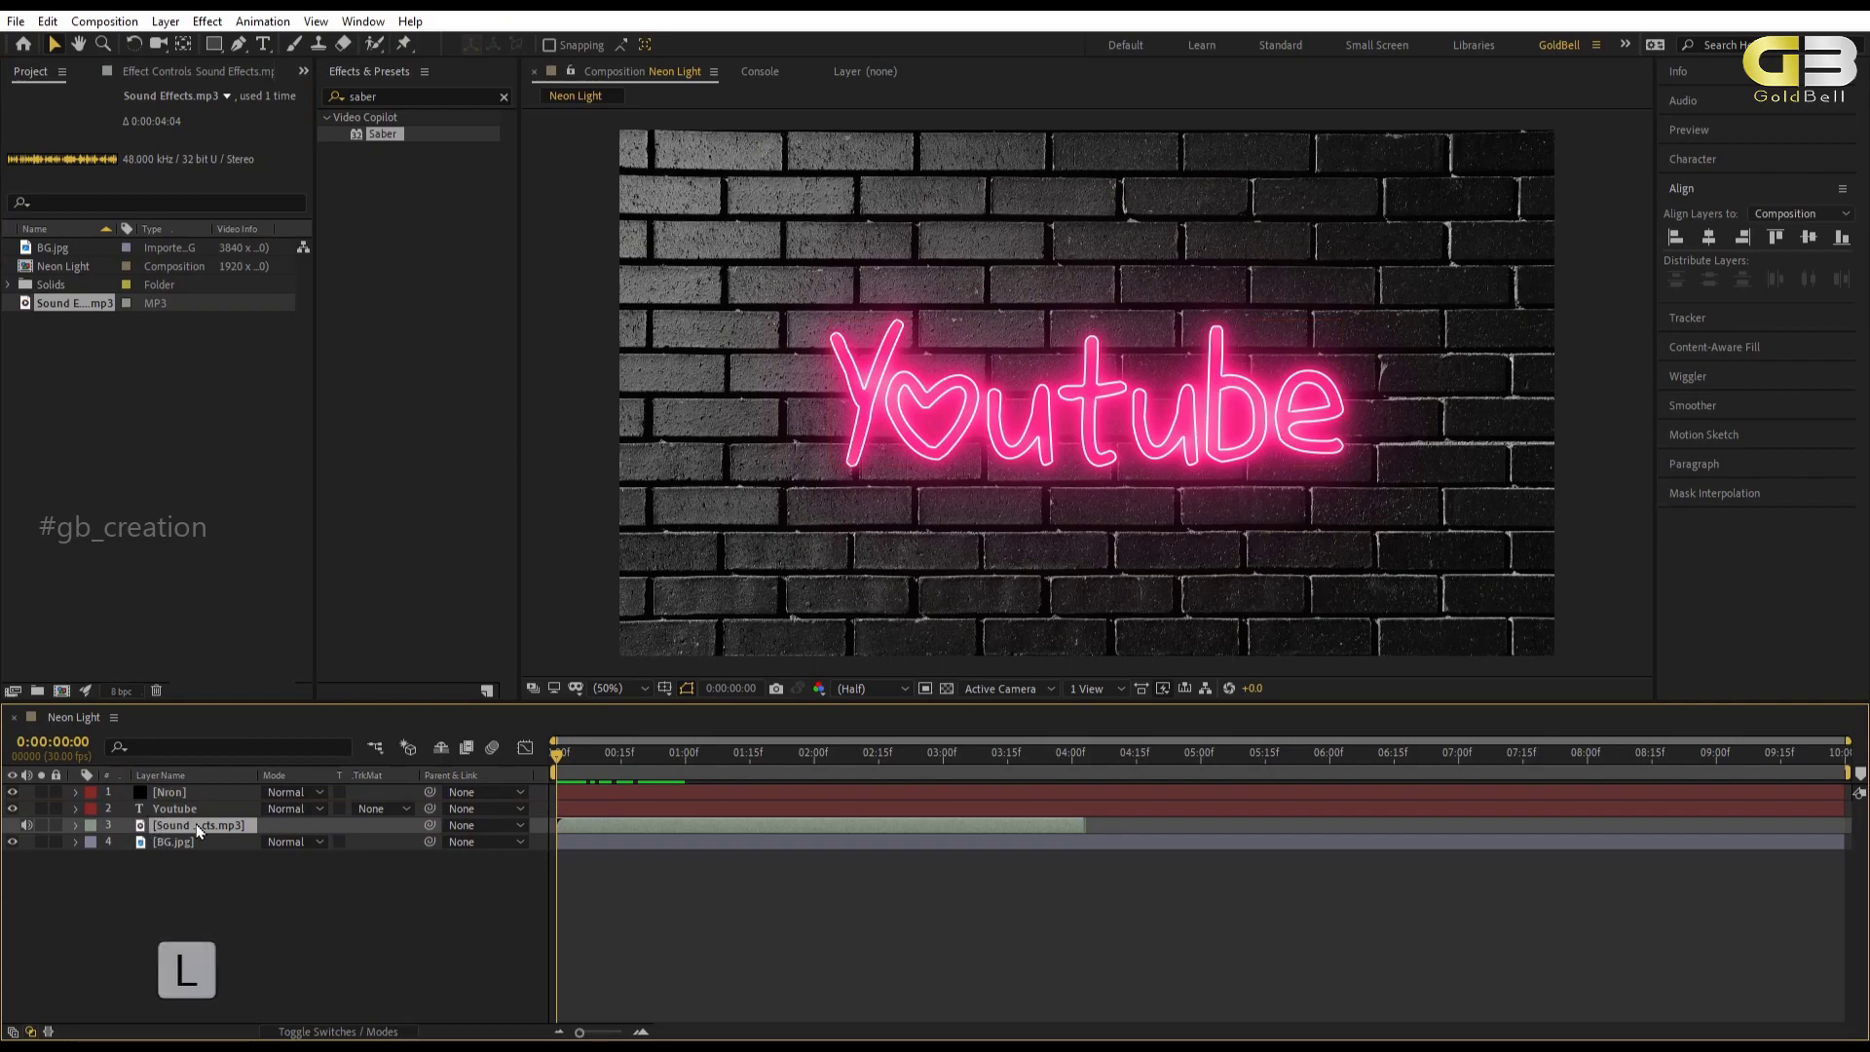
key(l)
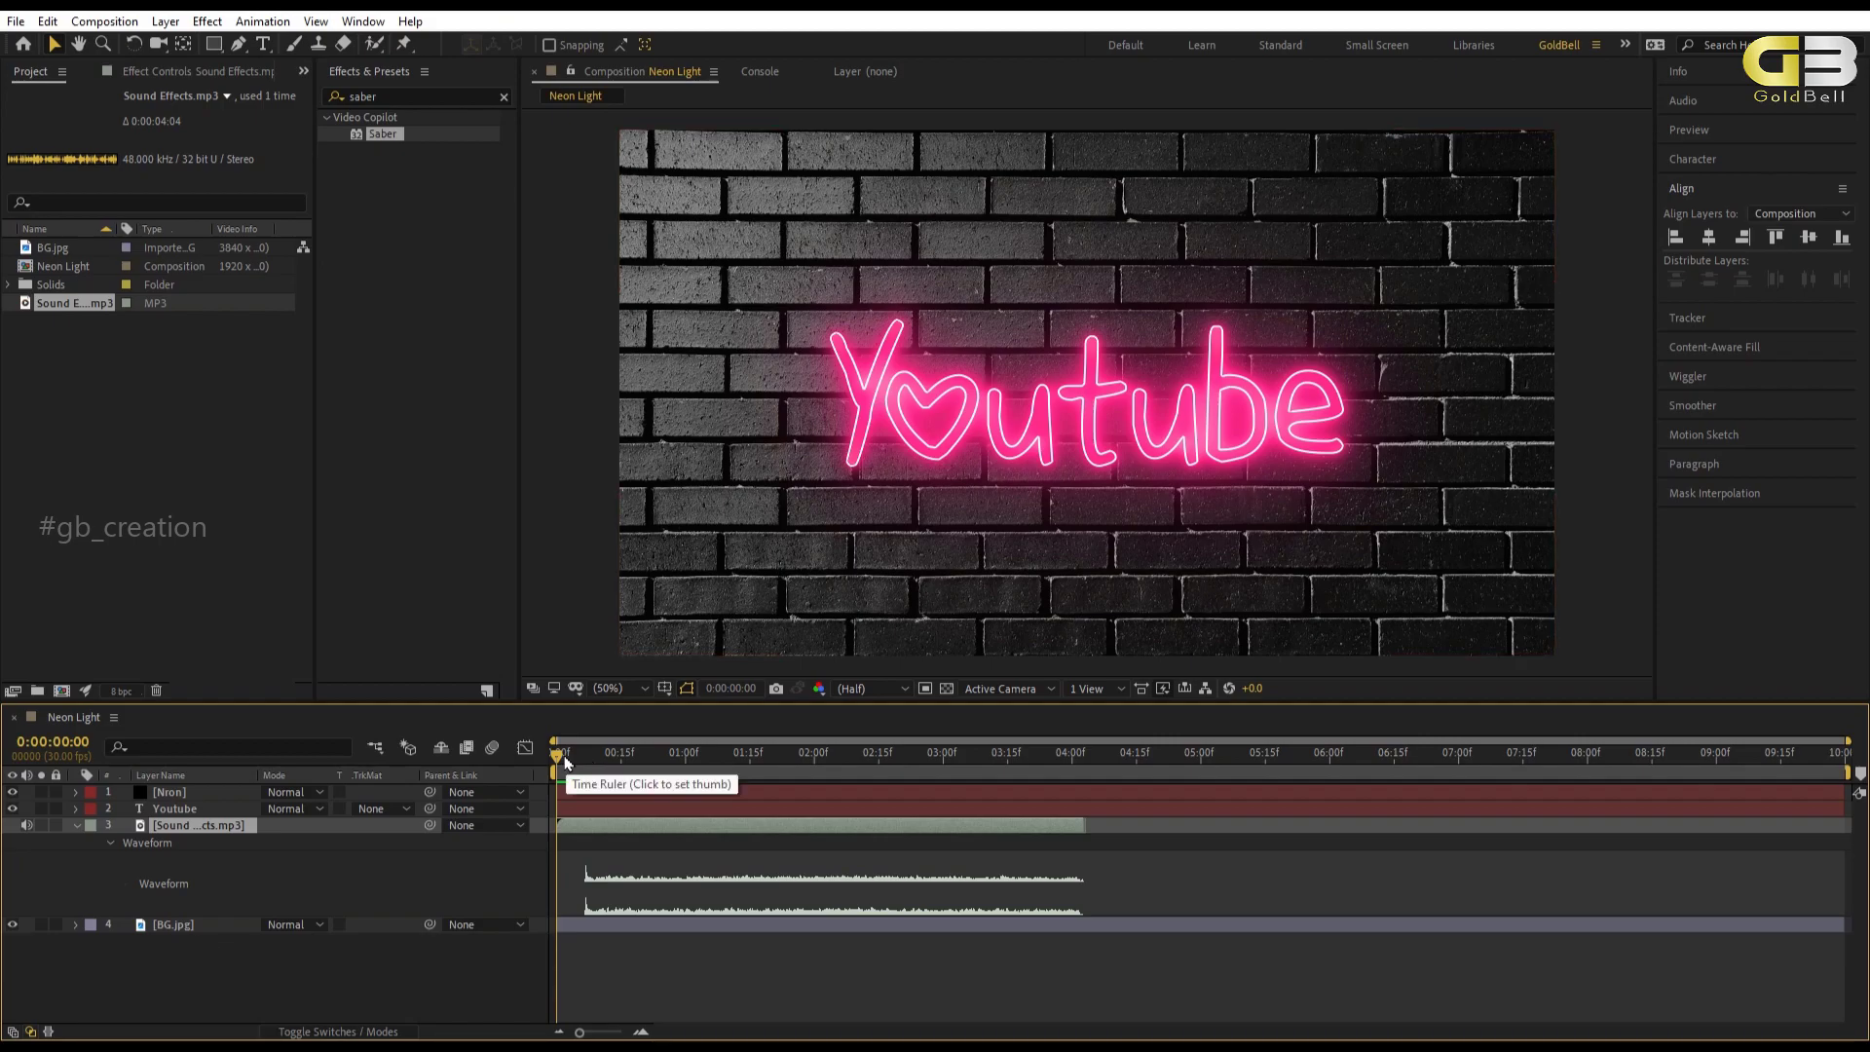
Make the Nron layer start at frame 6, near the waveform's onset, and return to the first frame.
drag(564, 759, 584, 769)
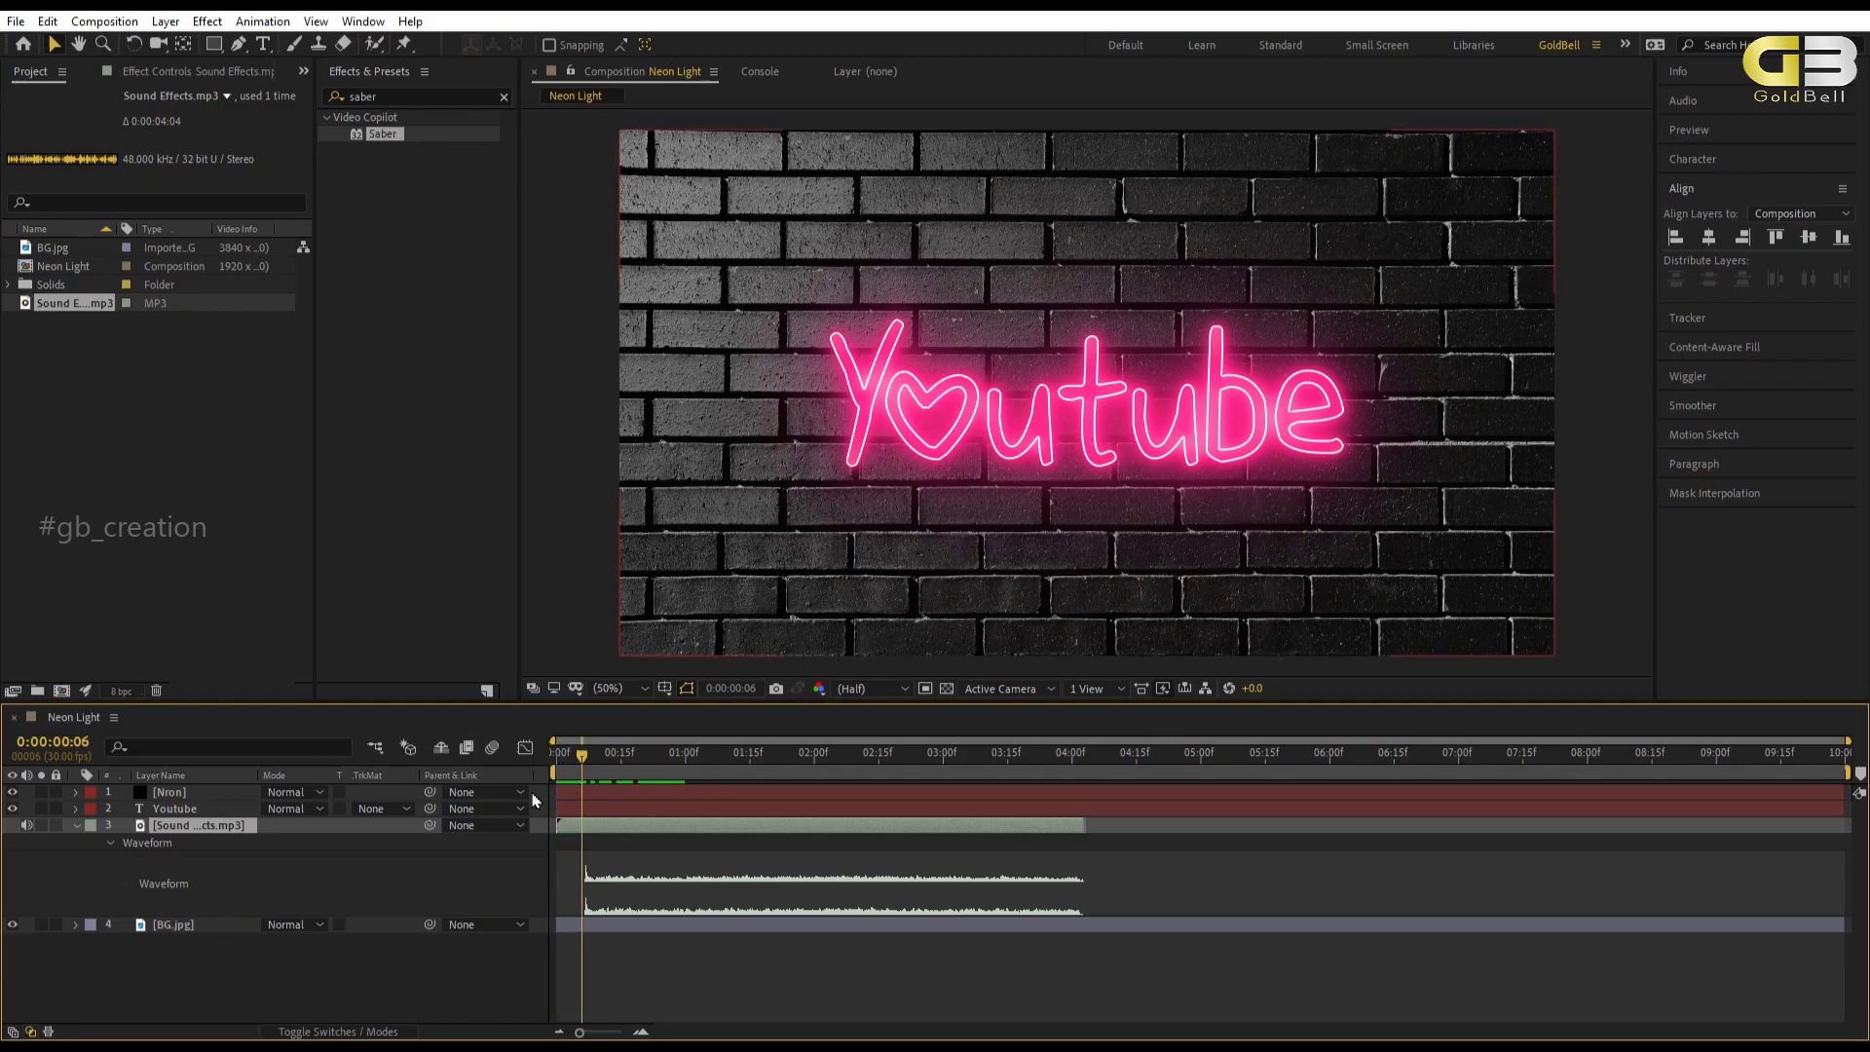
click(604, 794)
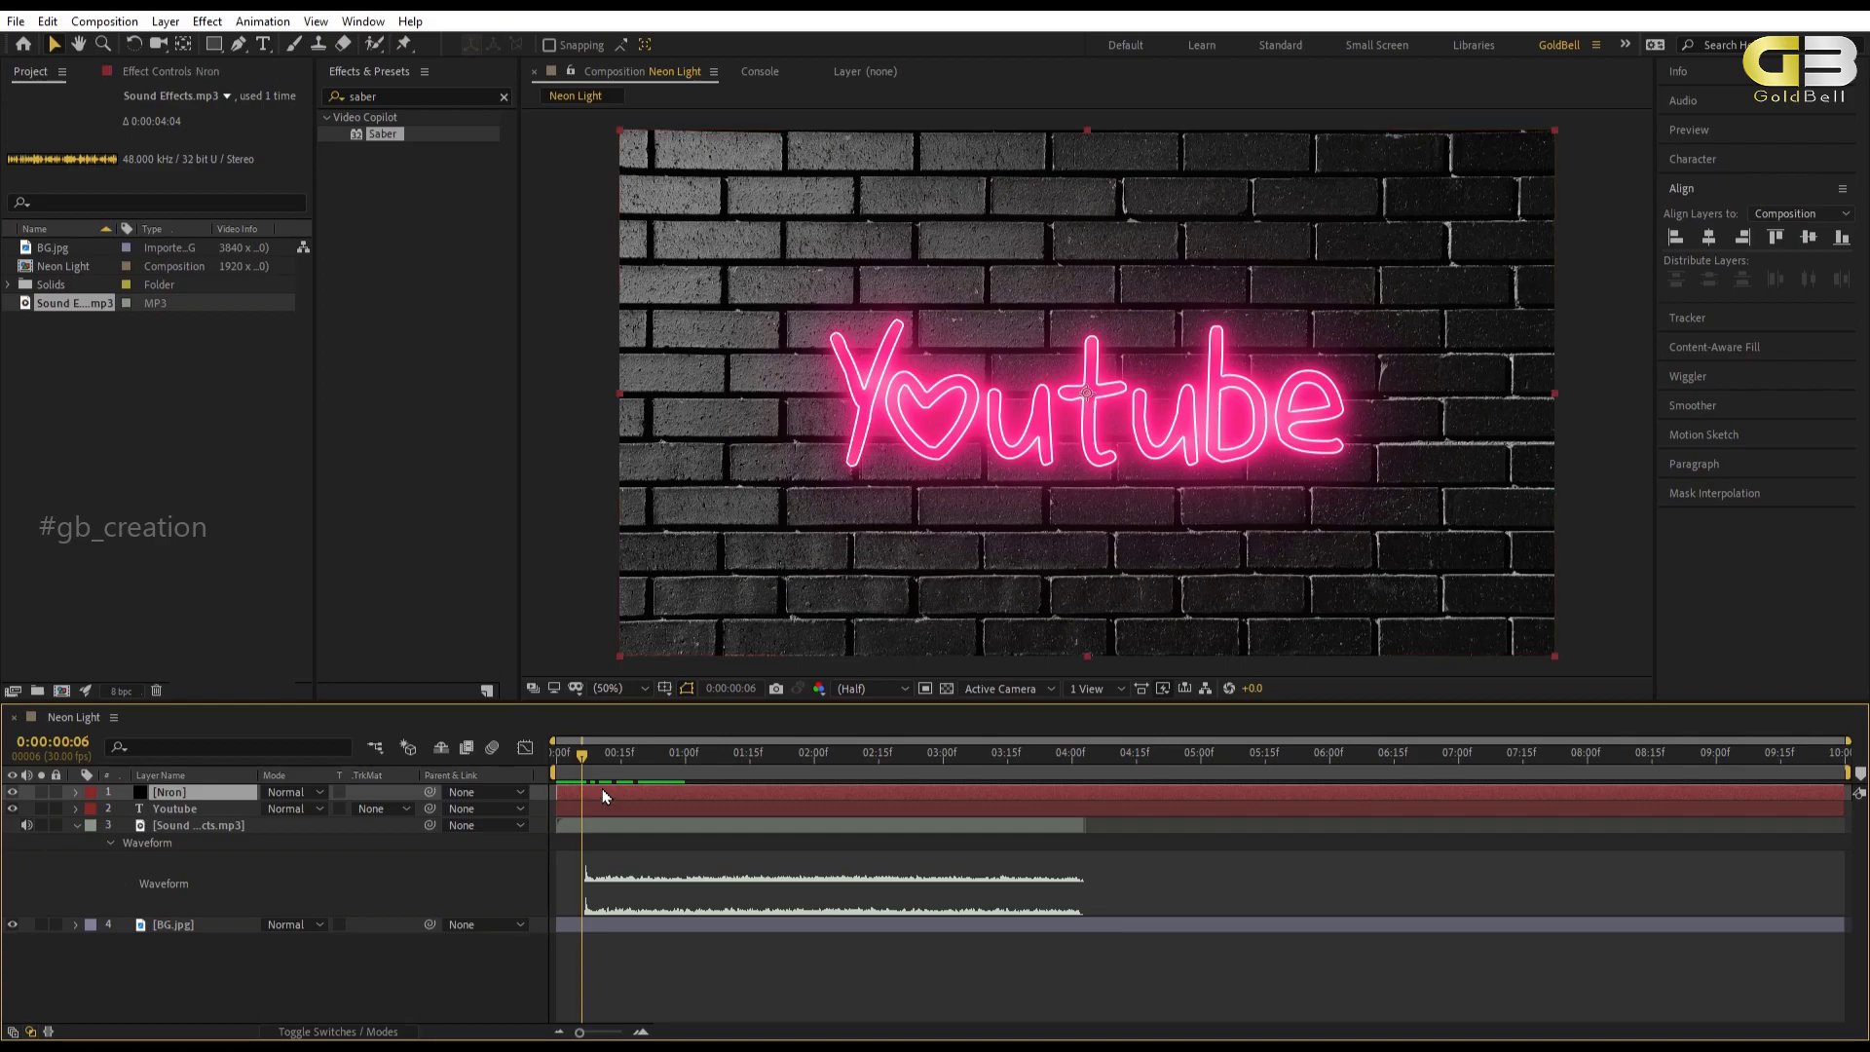
drag(581, 764, 555, 774)
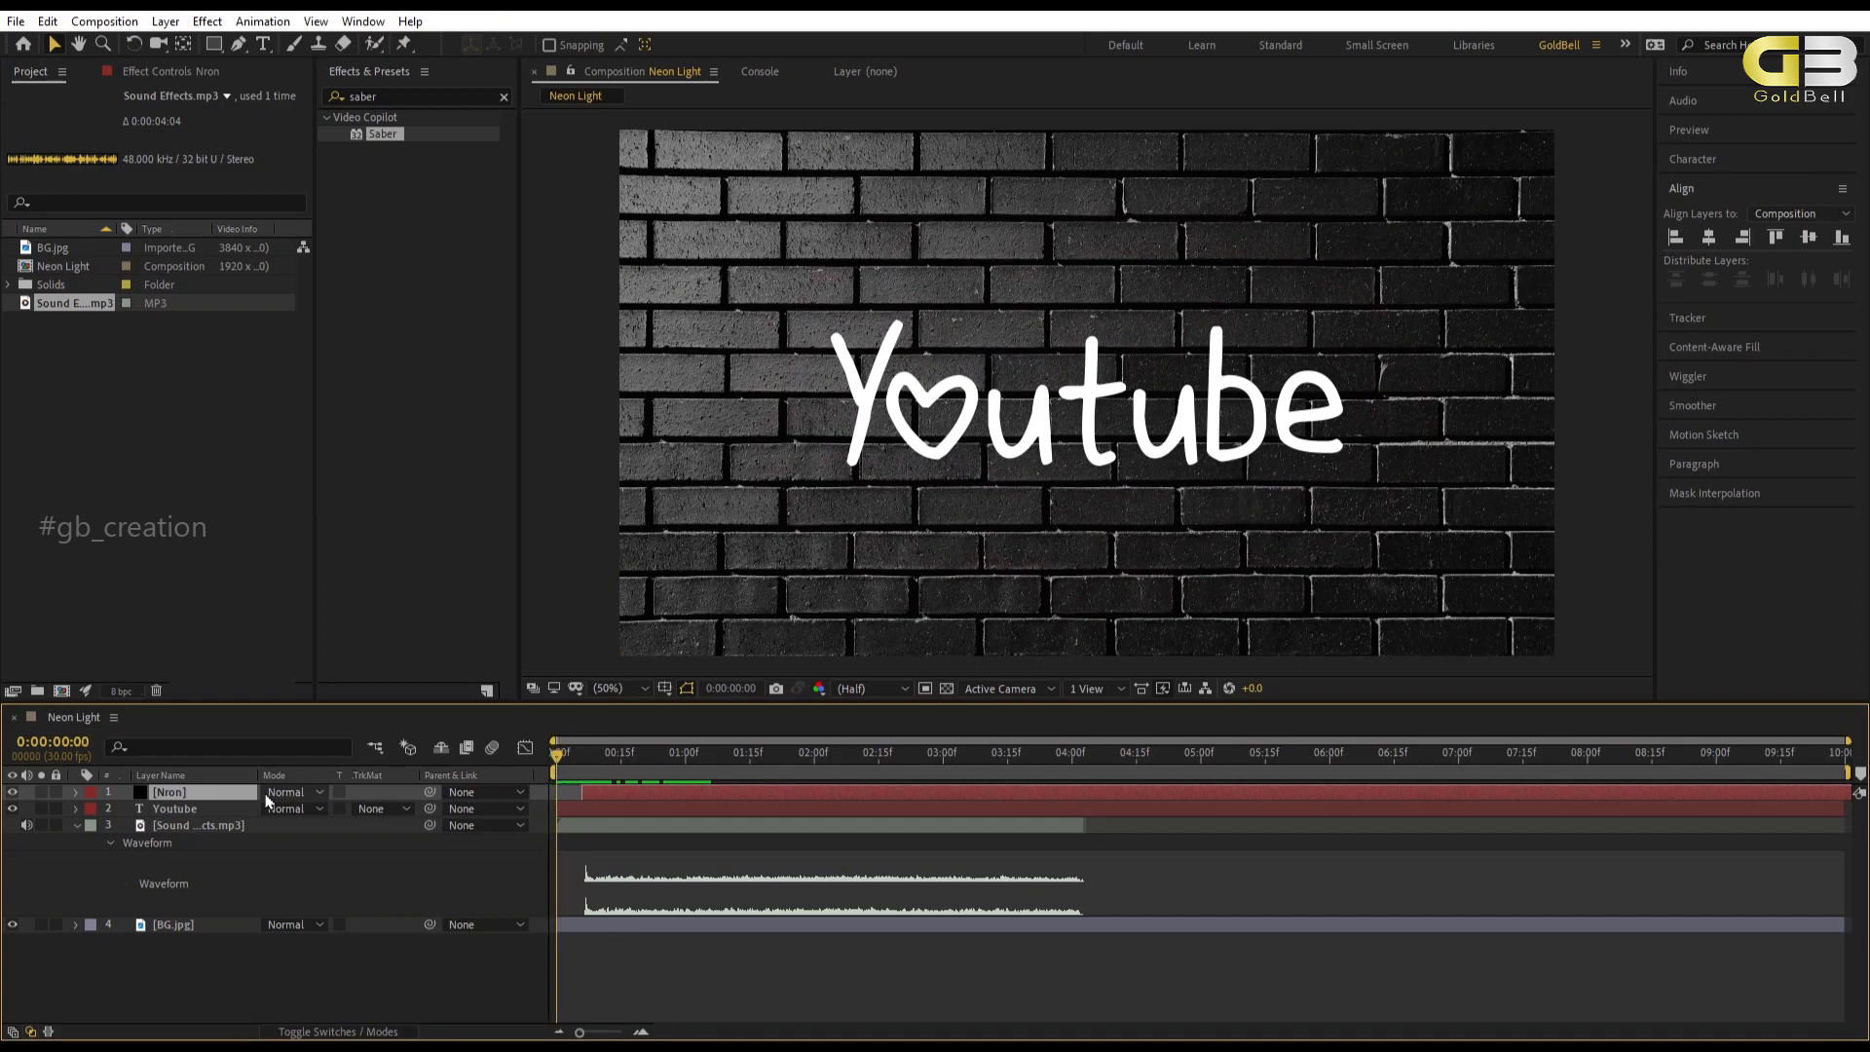
Change the Youtube text layer's fill color to mid gray #818181.
click(216, 811)
click(1690, 161)
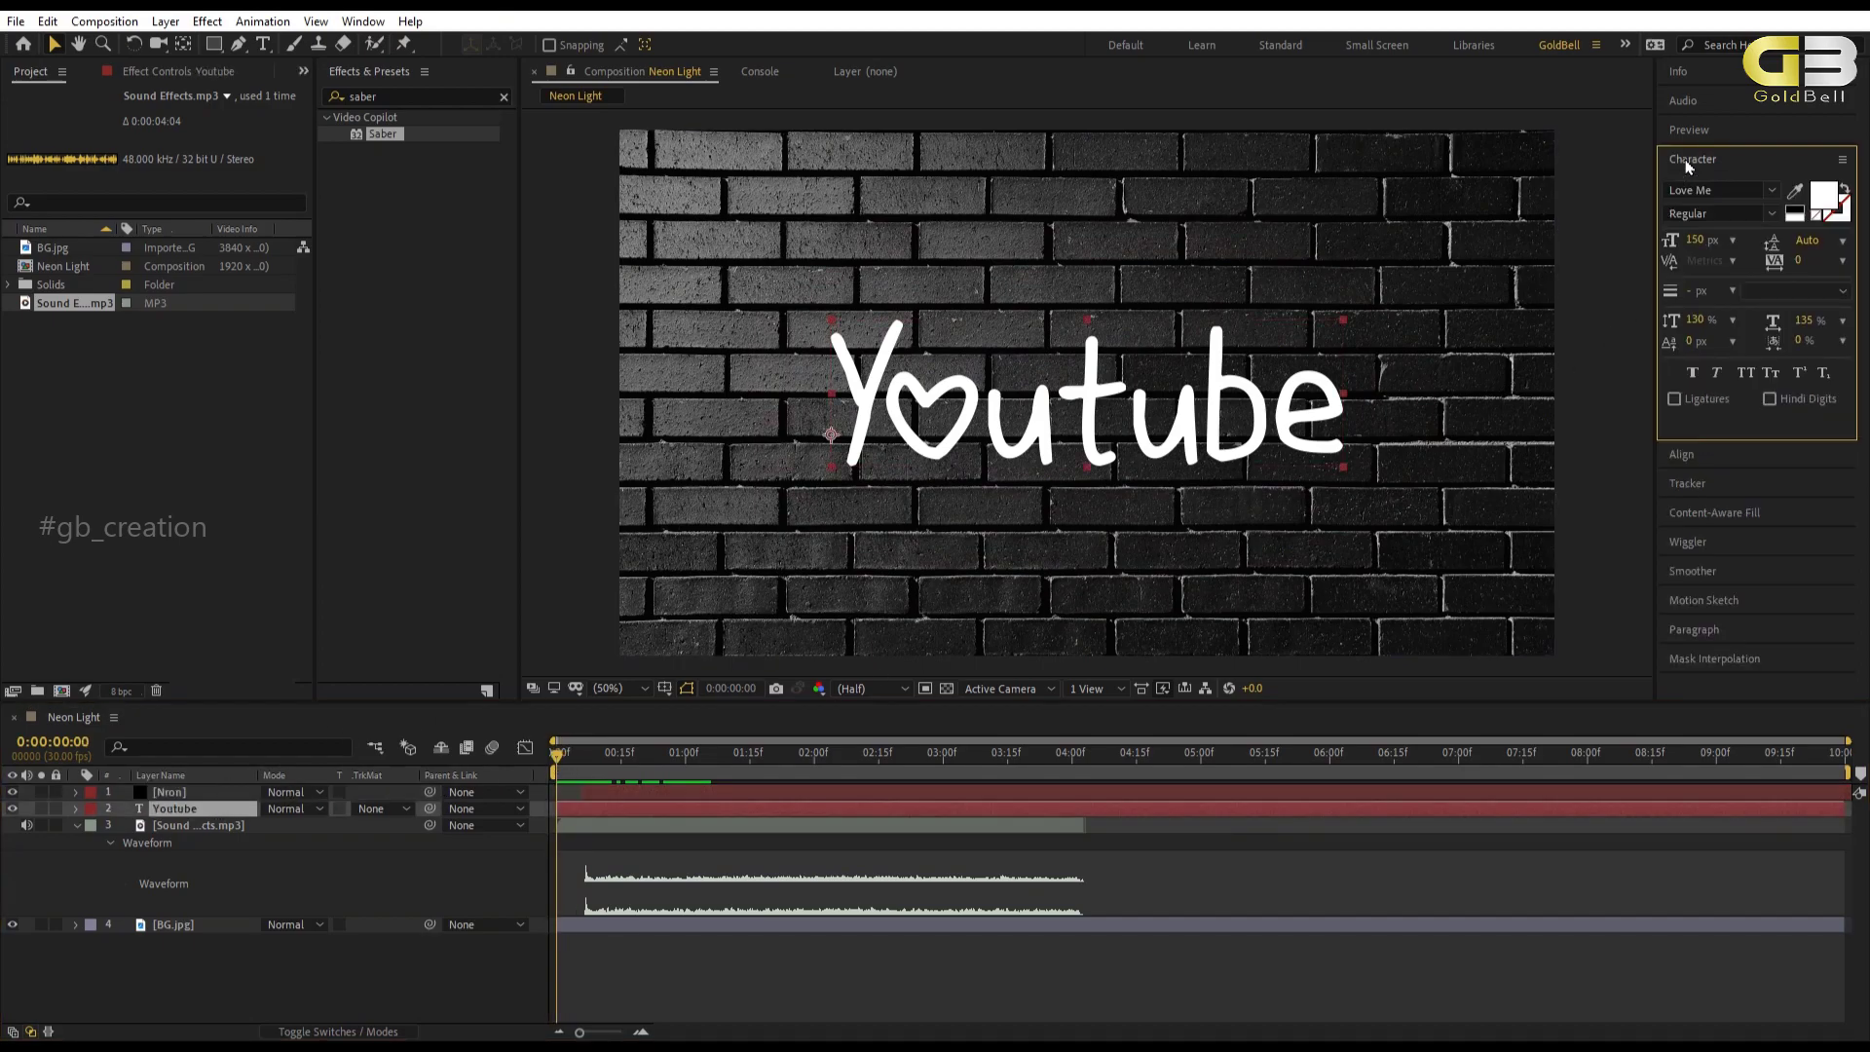
click(1824, 196)
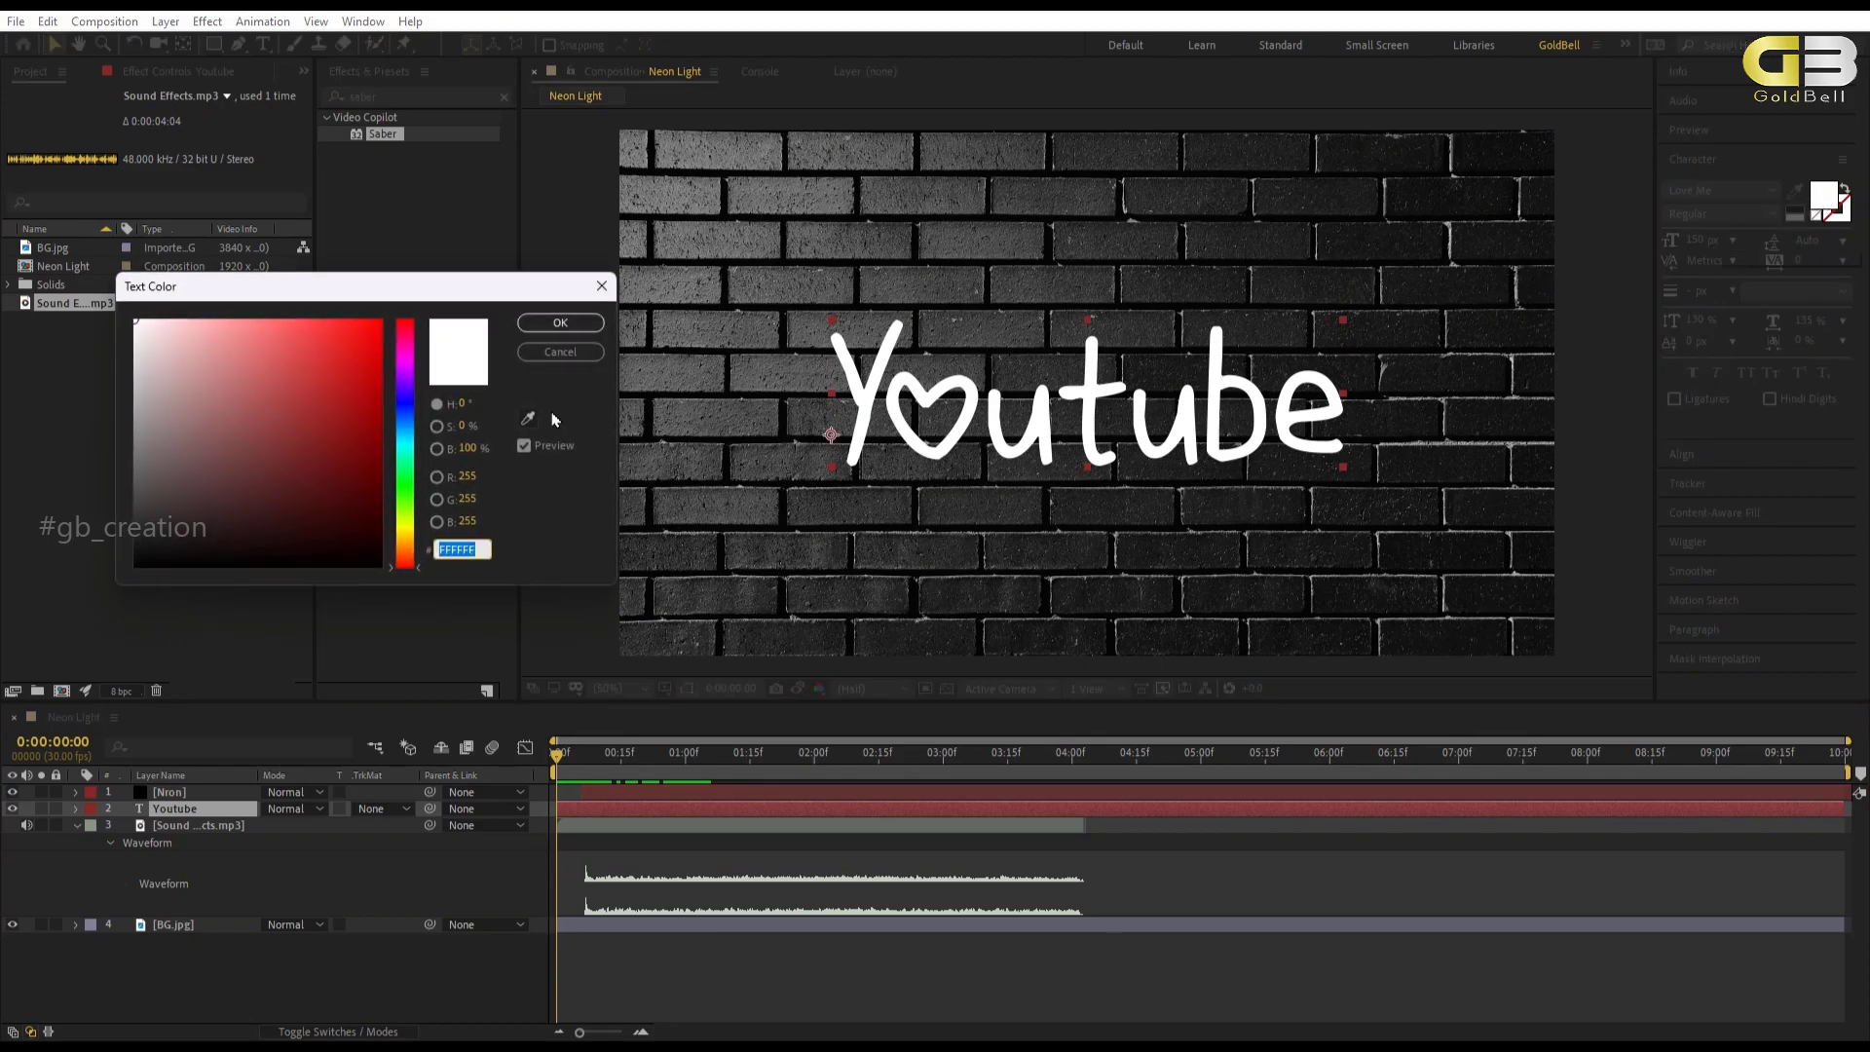
drag(216, 438, 85, 441)
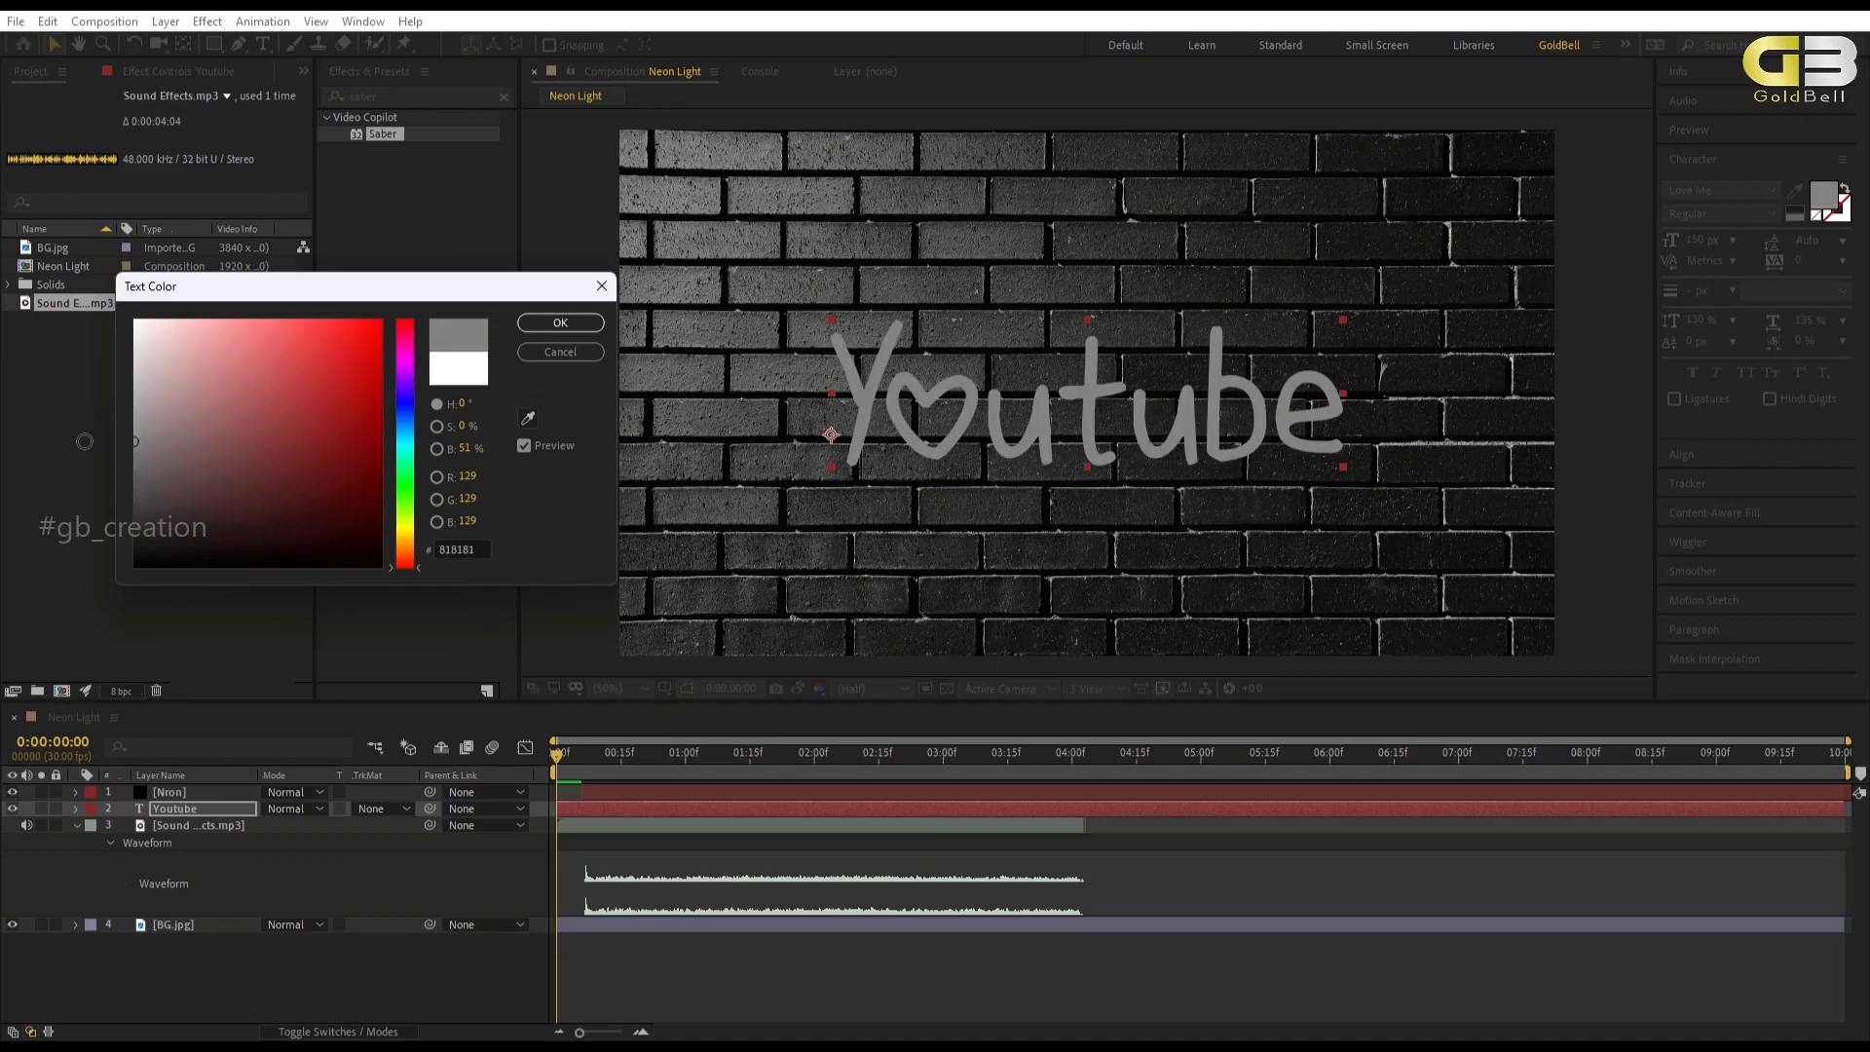
click(552, 323)
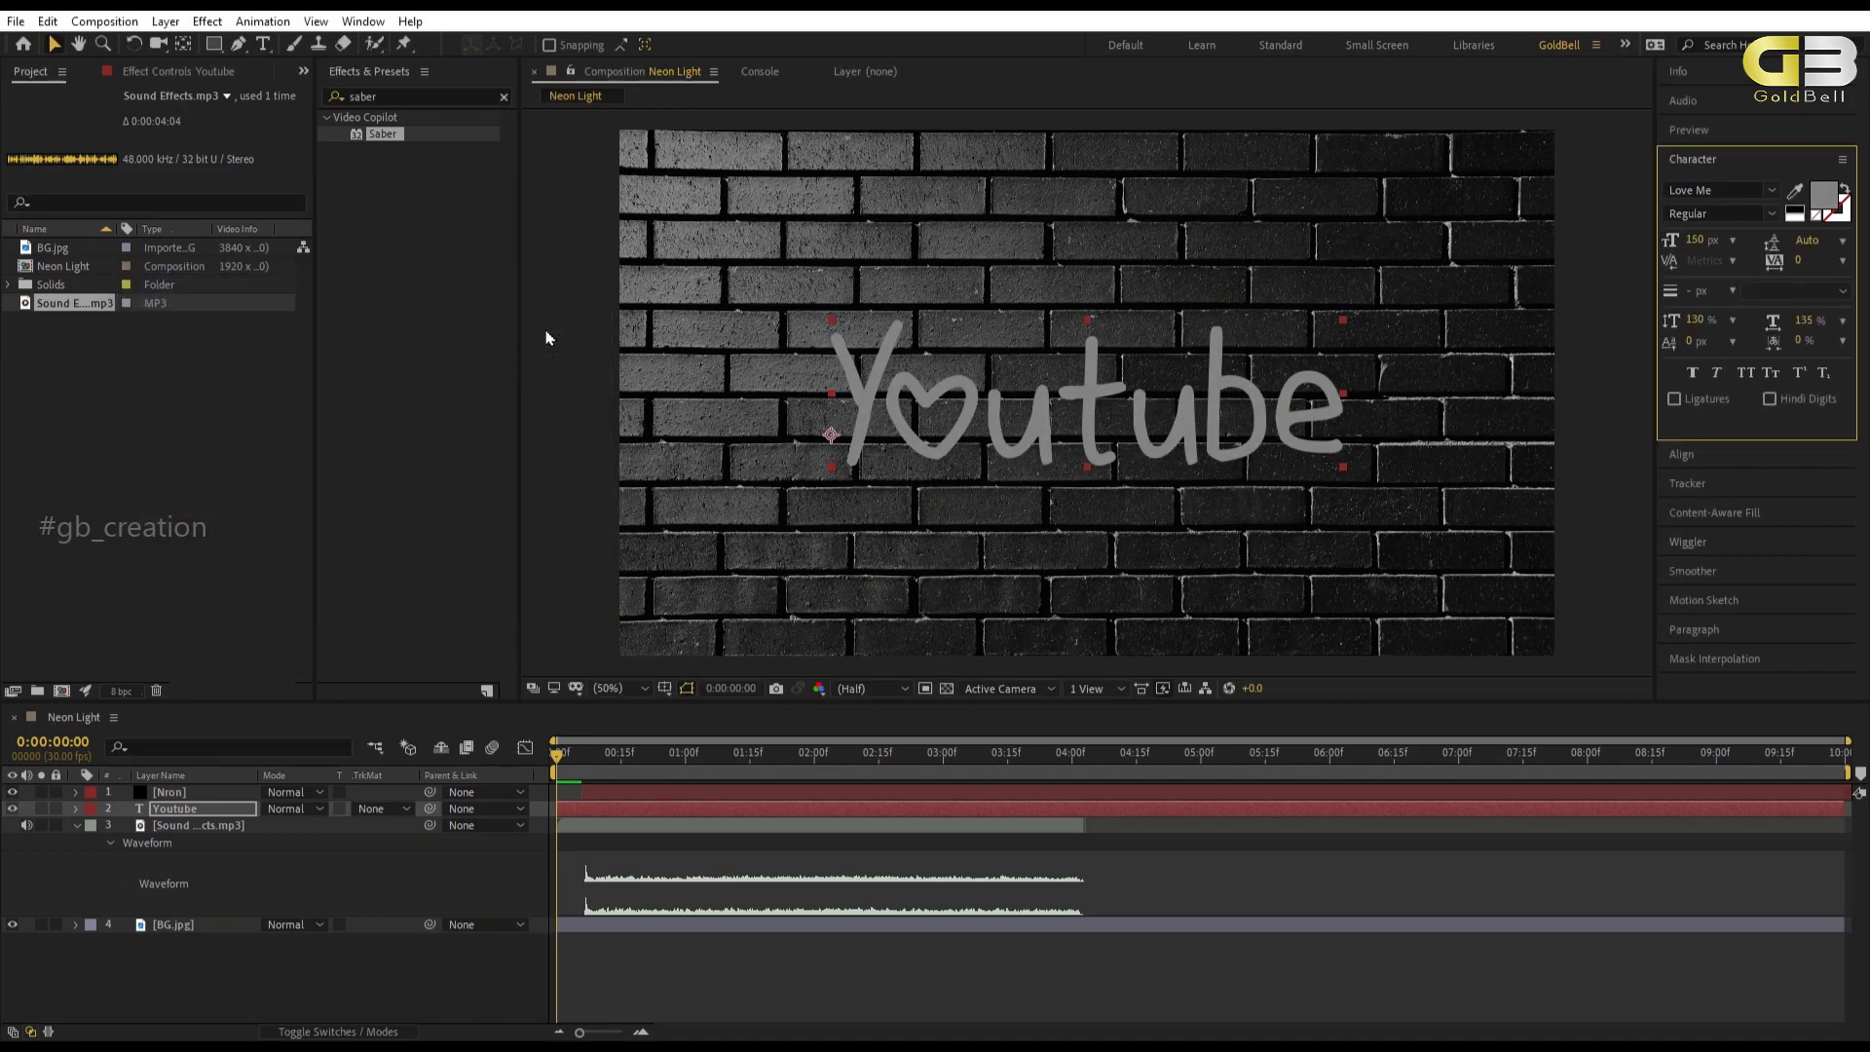
Apply the Bevel and Emboss layer style to the Youtube text layer and collapse the layer's properties.
click(178, 808)
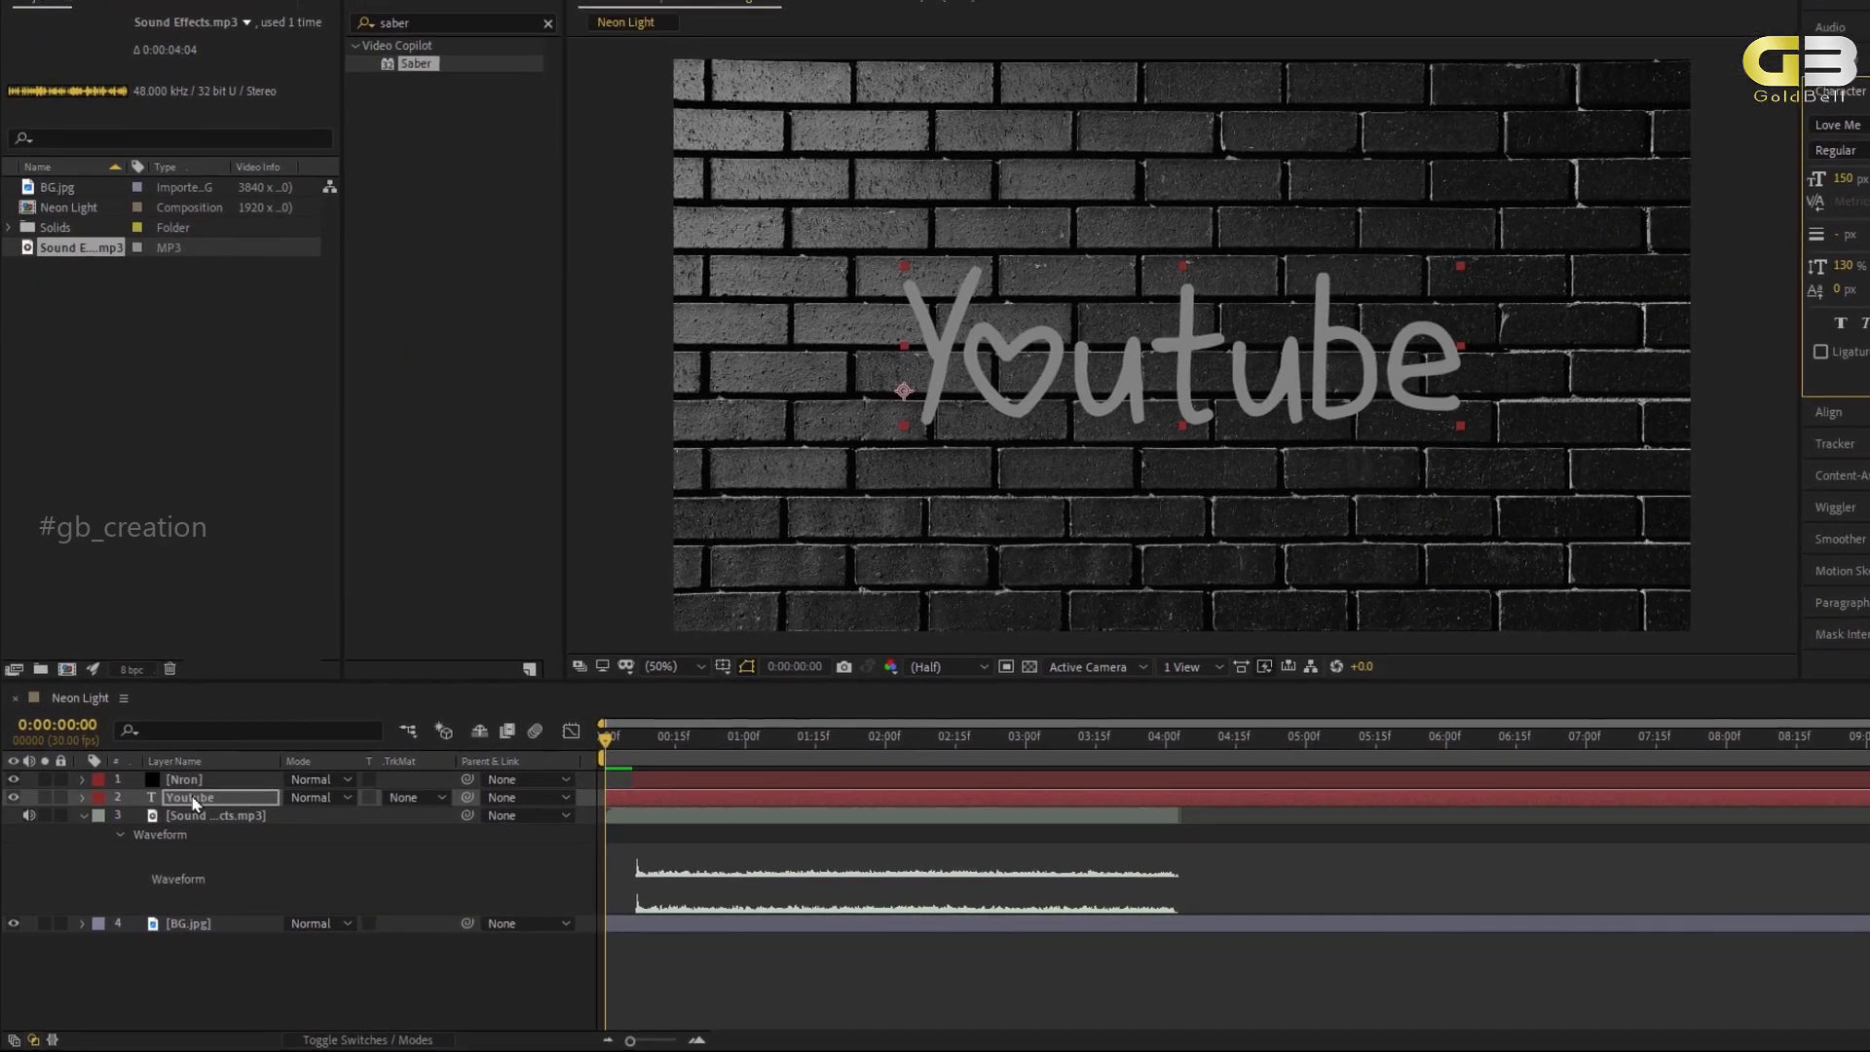
right_click(196, 800)
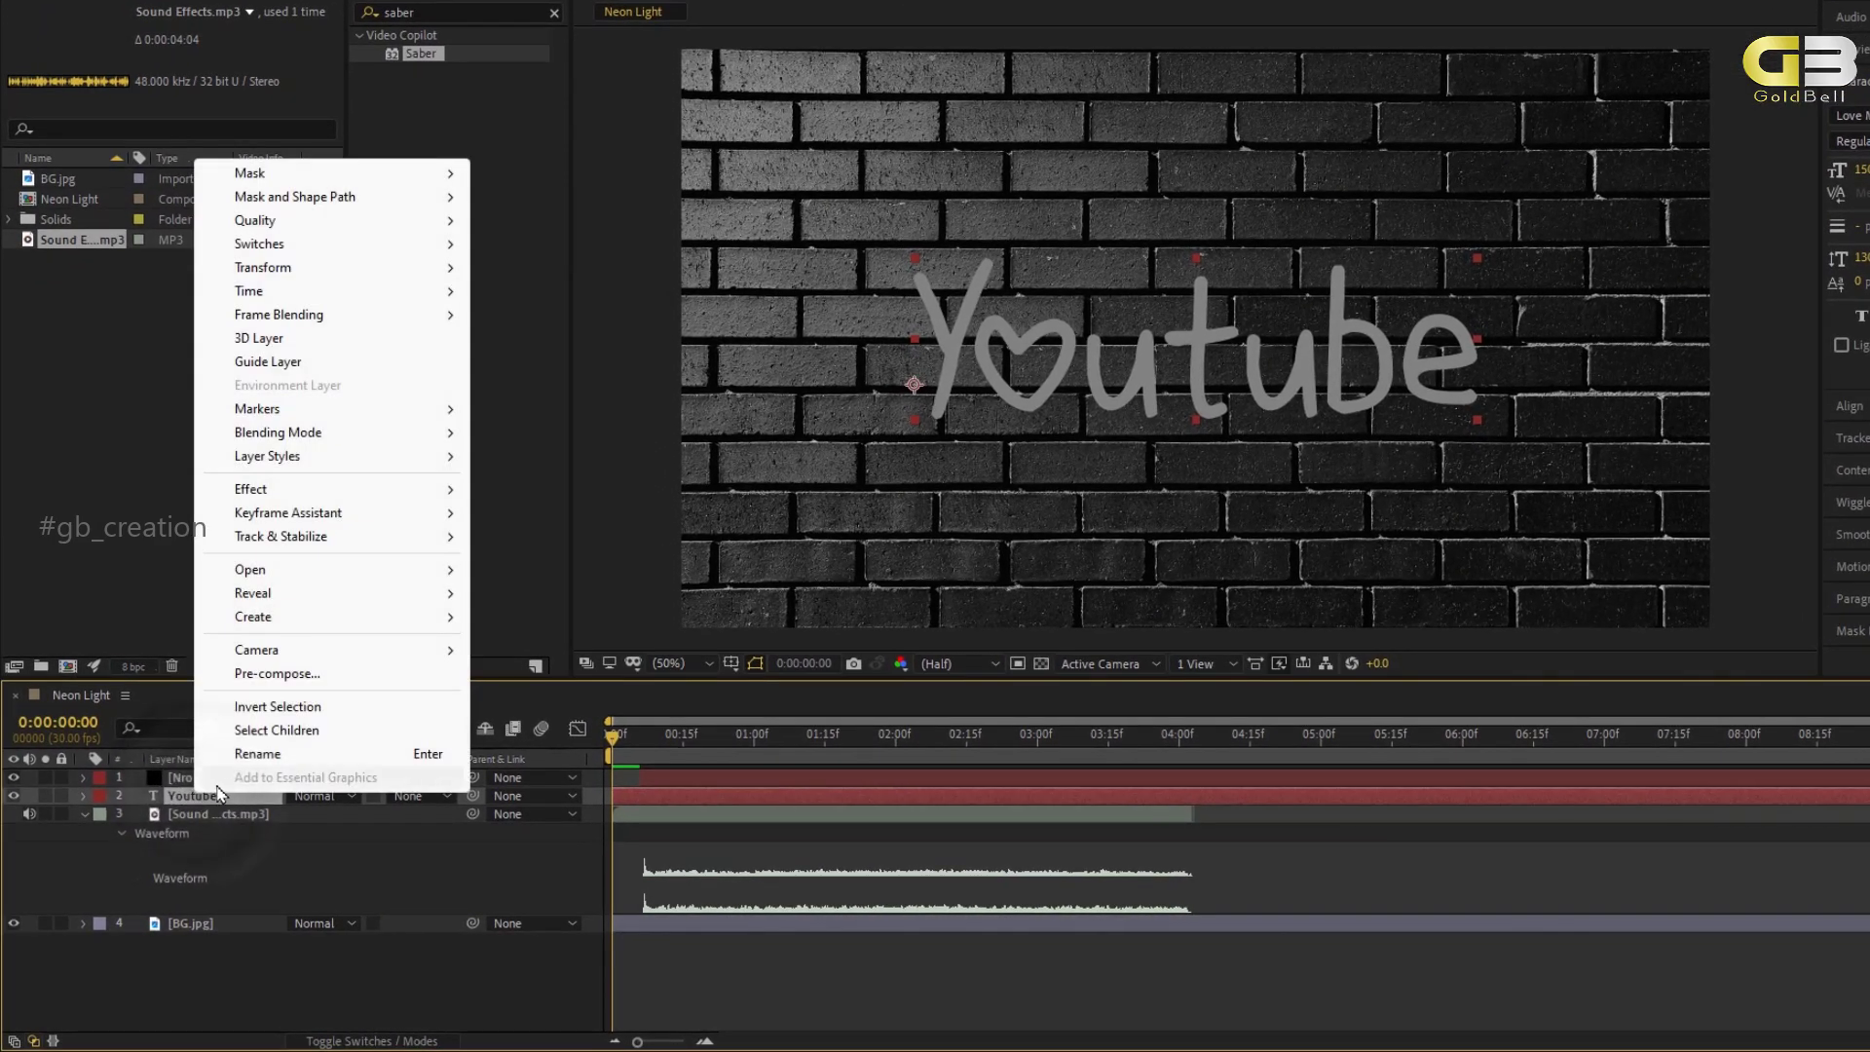
mouse_move(259, 485)
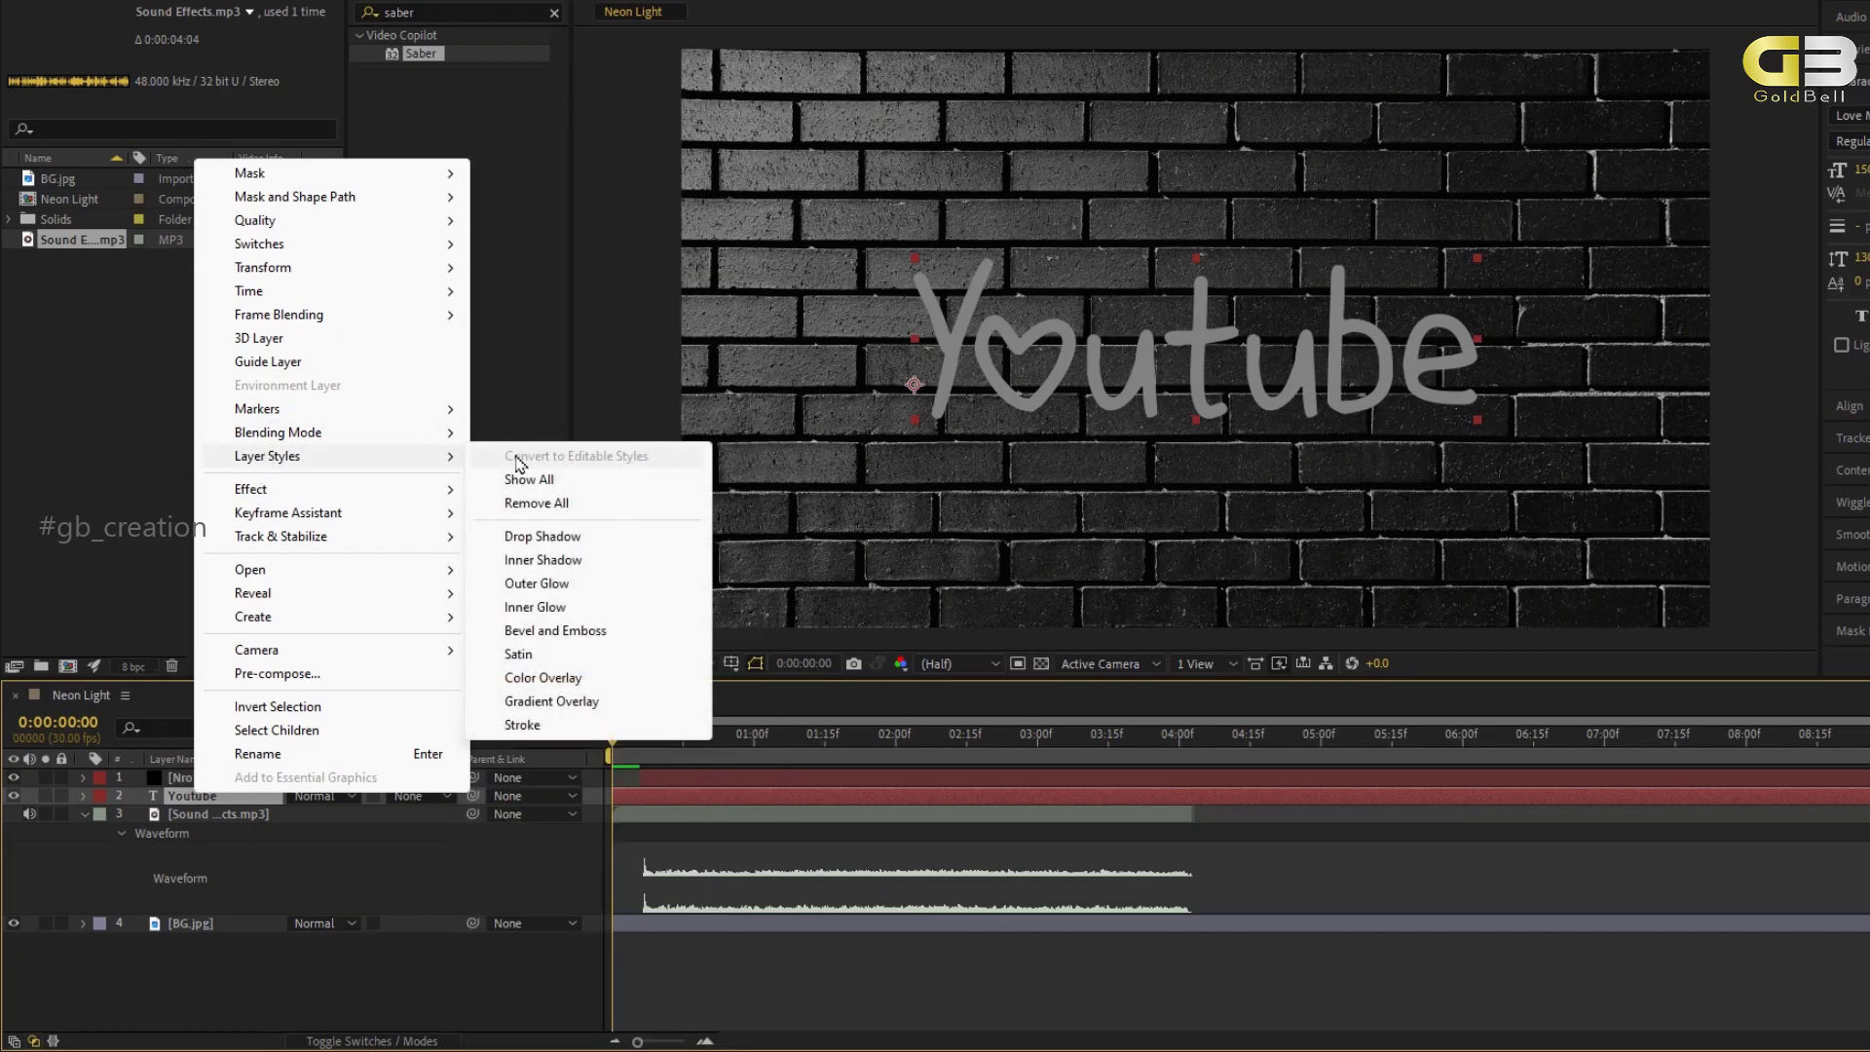
click(563, 634)
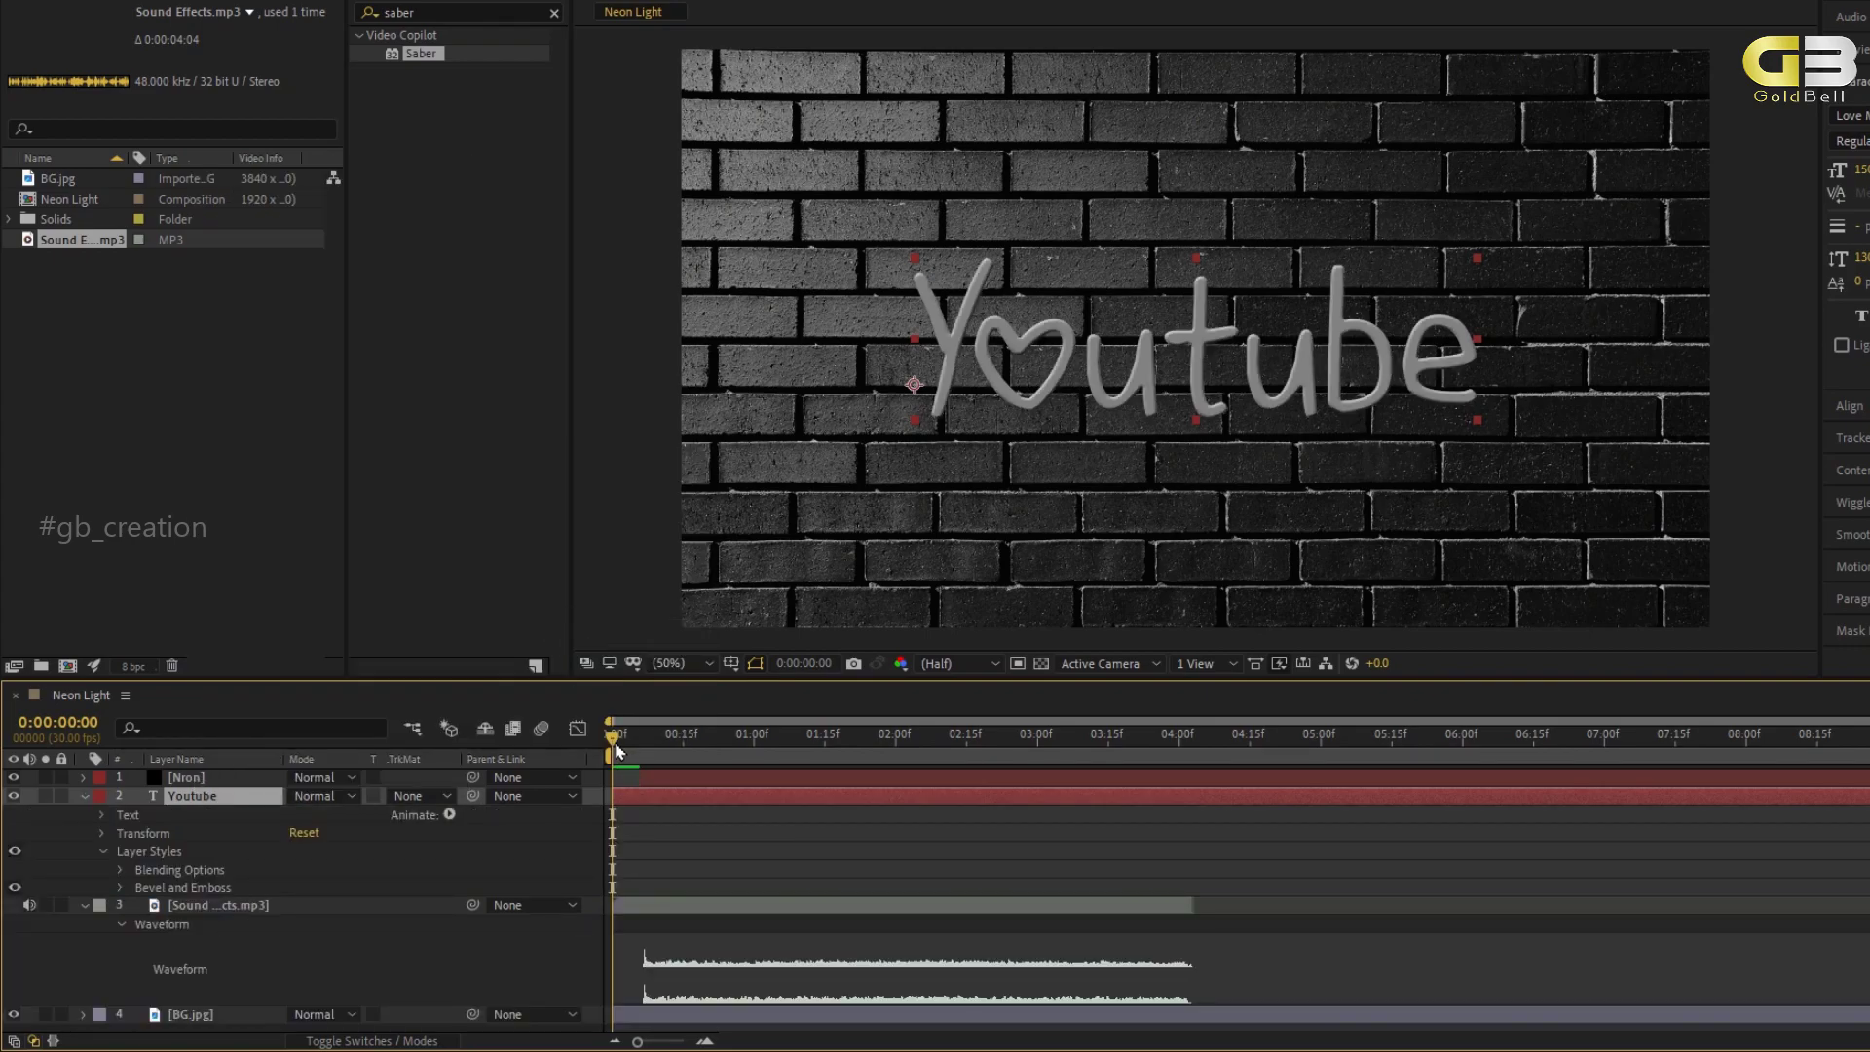
mouse_move(612, 742)
mouse_down()
mouse_move(656, 747)
mouse_move(597, 757)
mouse_up()
click(85, 795)
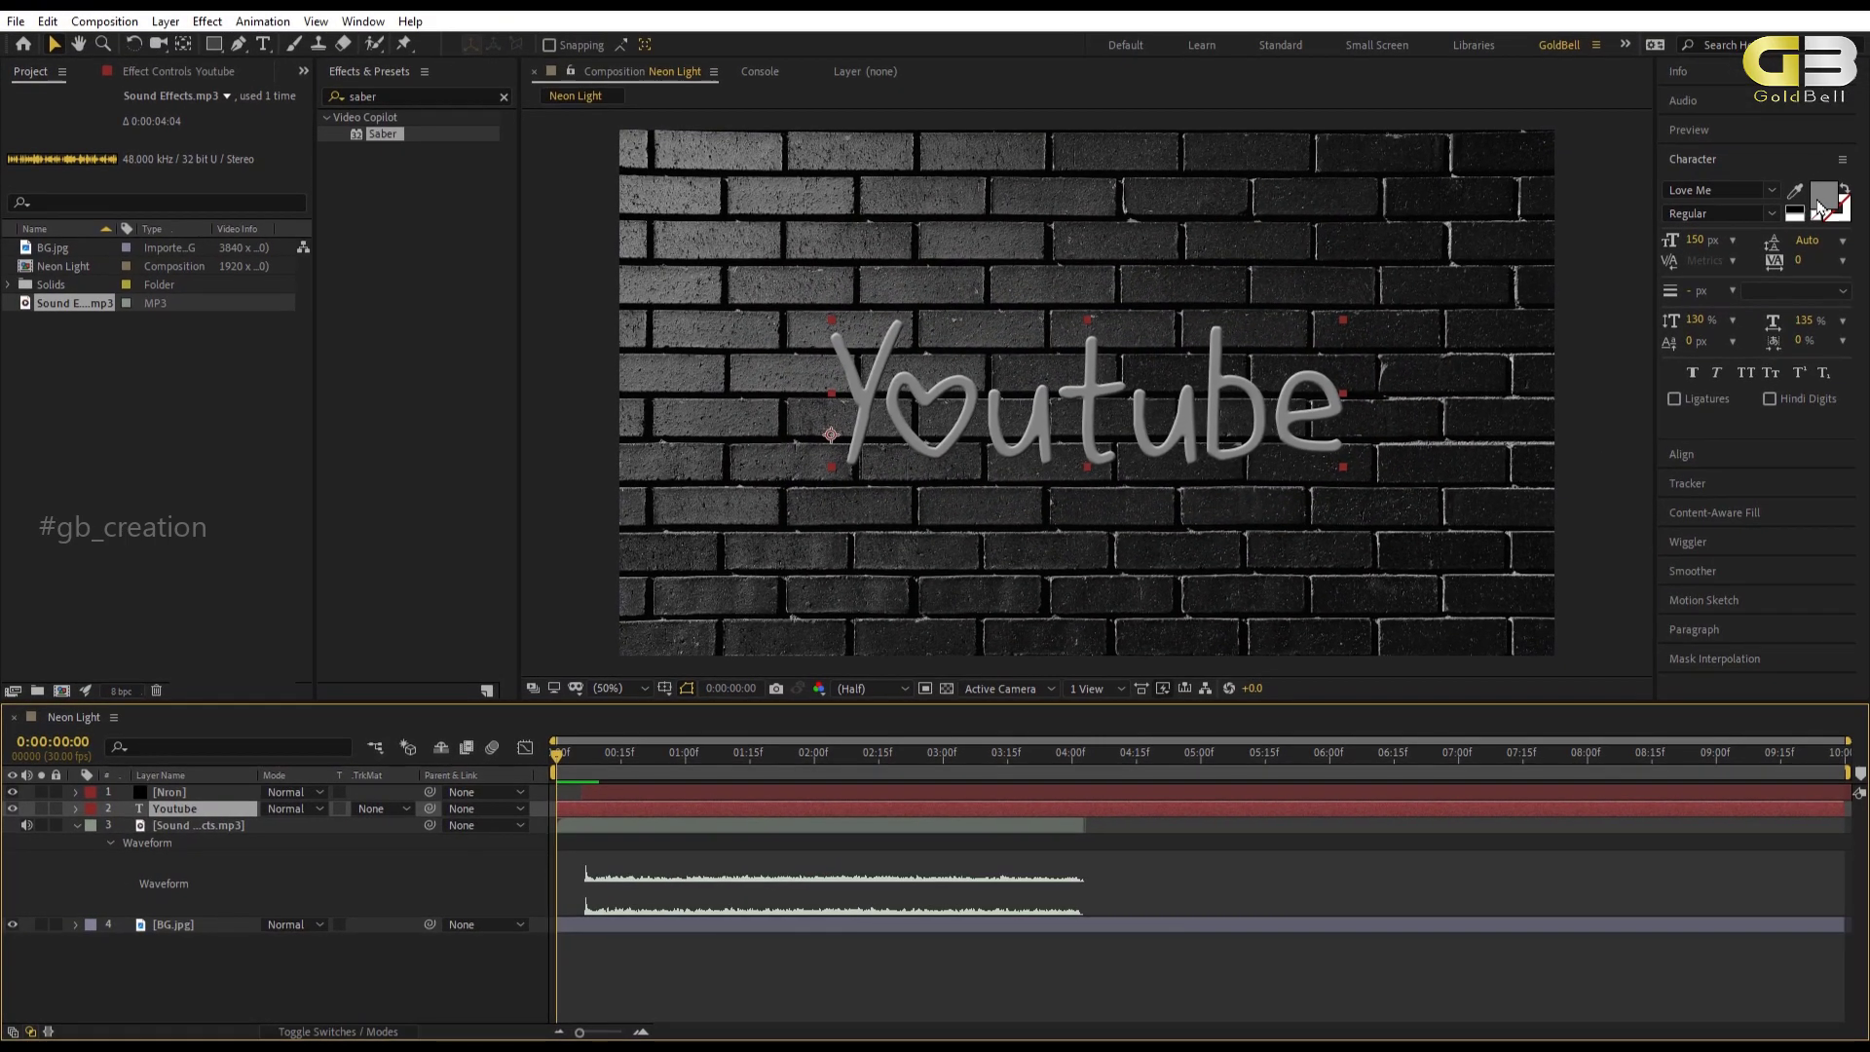
Darken the Youtube text's fill color to #585858.
click(1823, 199)
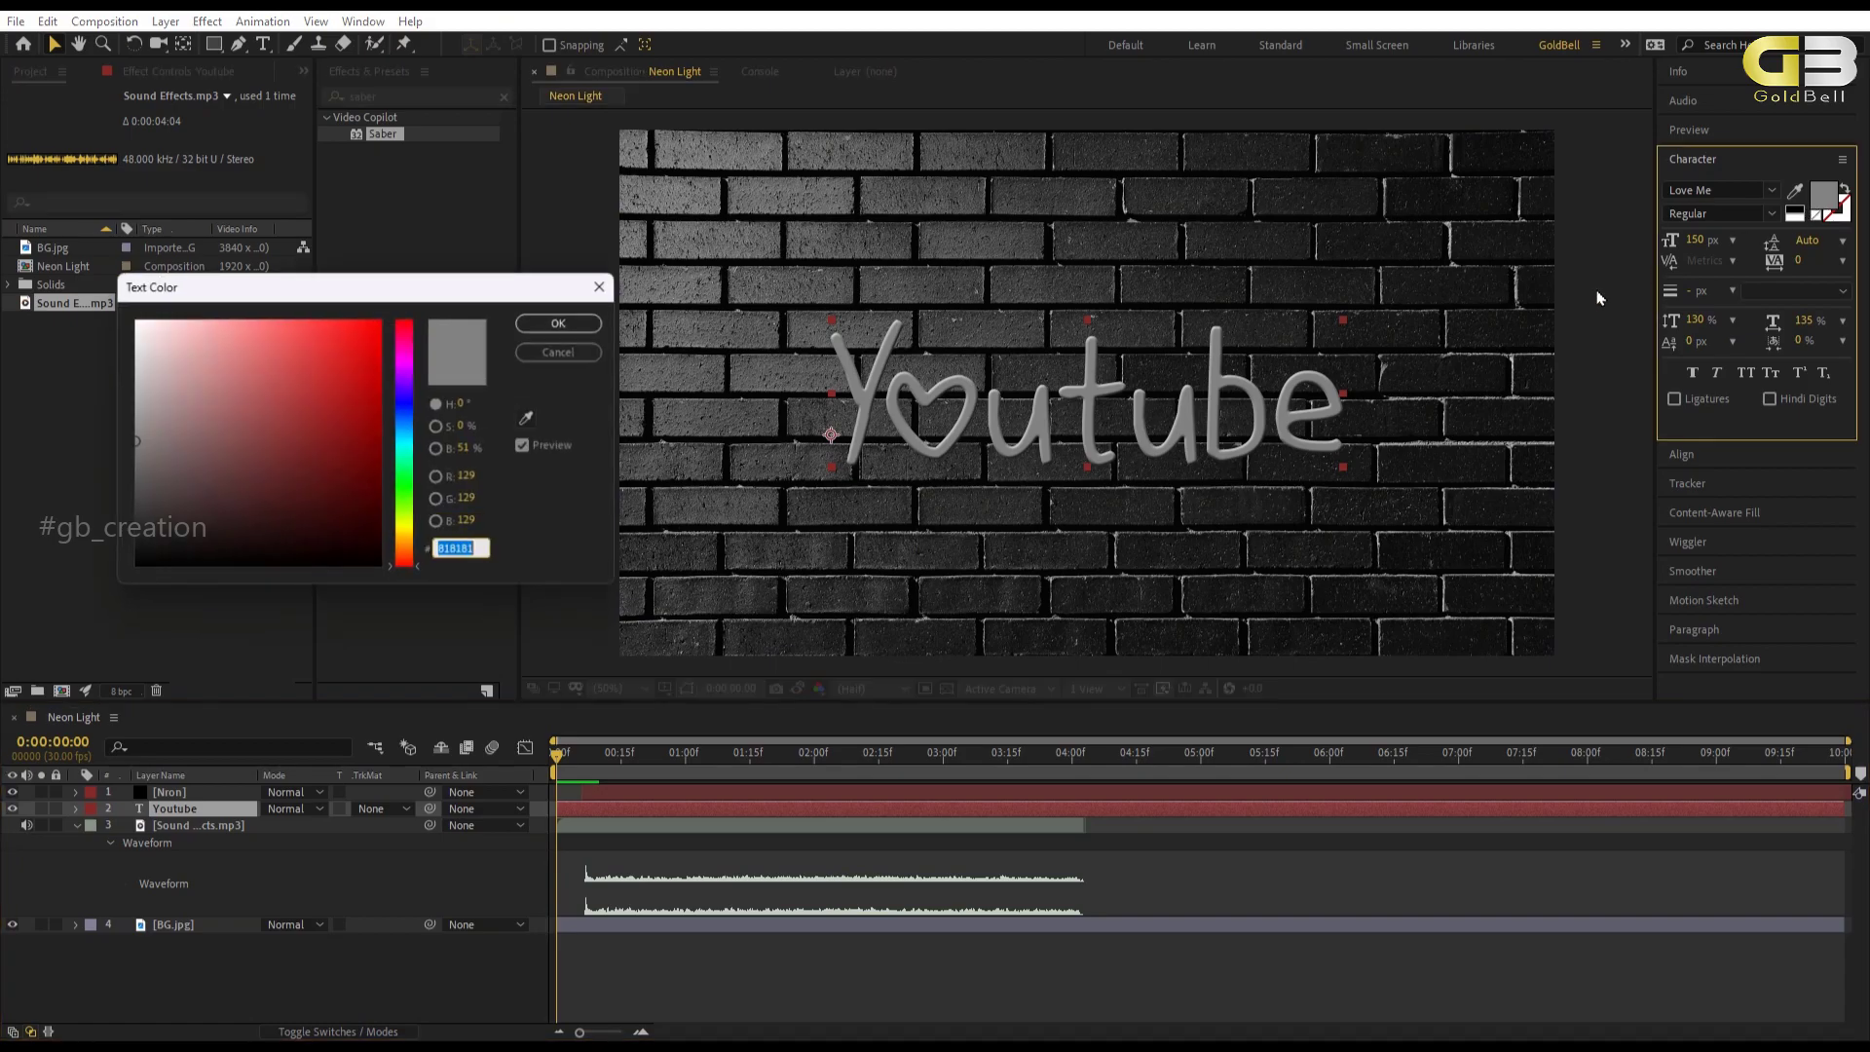
click(136, 450)
drag(137, 450, 119, 481)
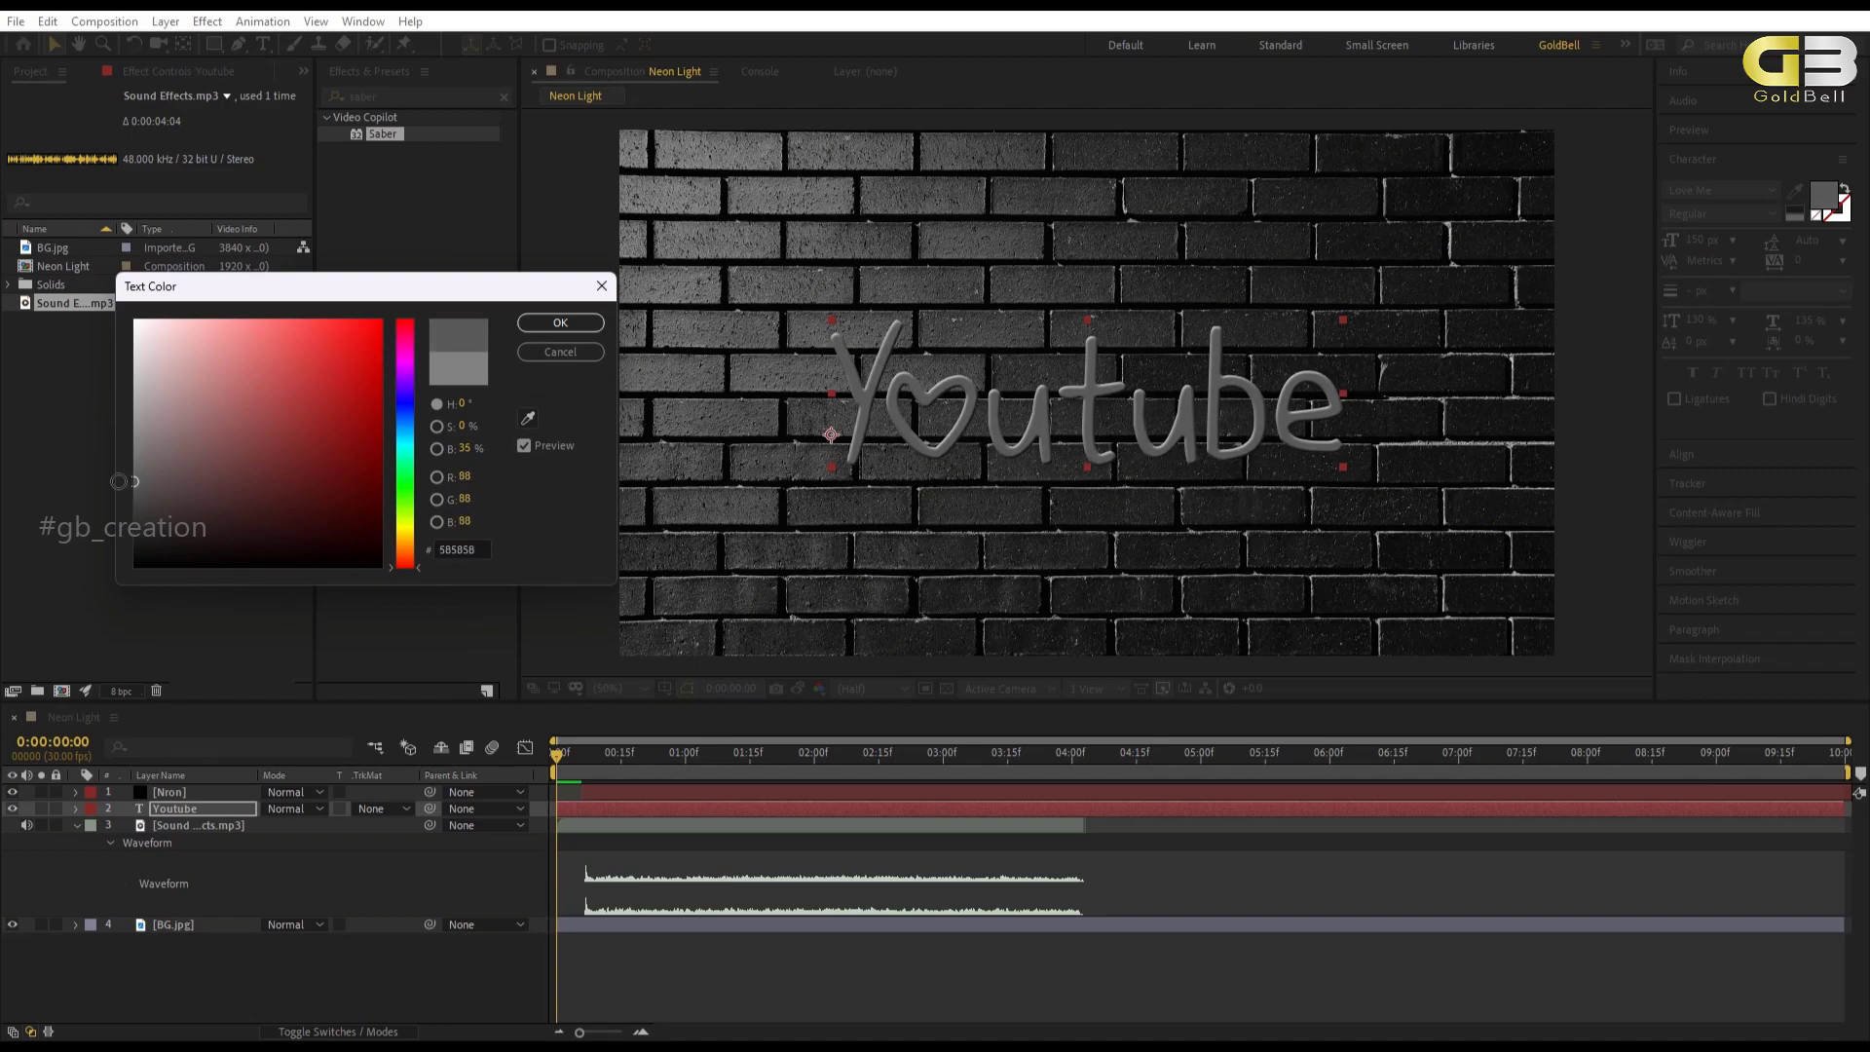
click(560, 323)
Keyframe the Nron layer's Opacity at 0% on frame 6.
mouse_move(556, 755)
mouse_down()
mouse_move(588, 775)
mouse_move(536, 789)
mouse_move(598, 783)
mouse_move(574, 779)
mouse_up()
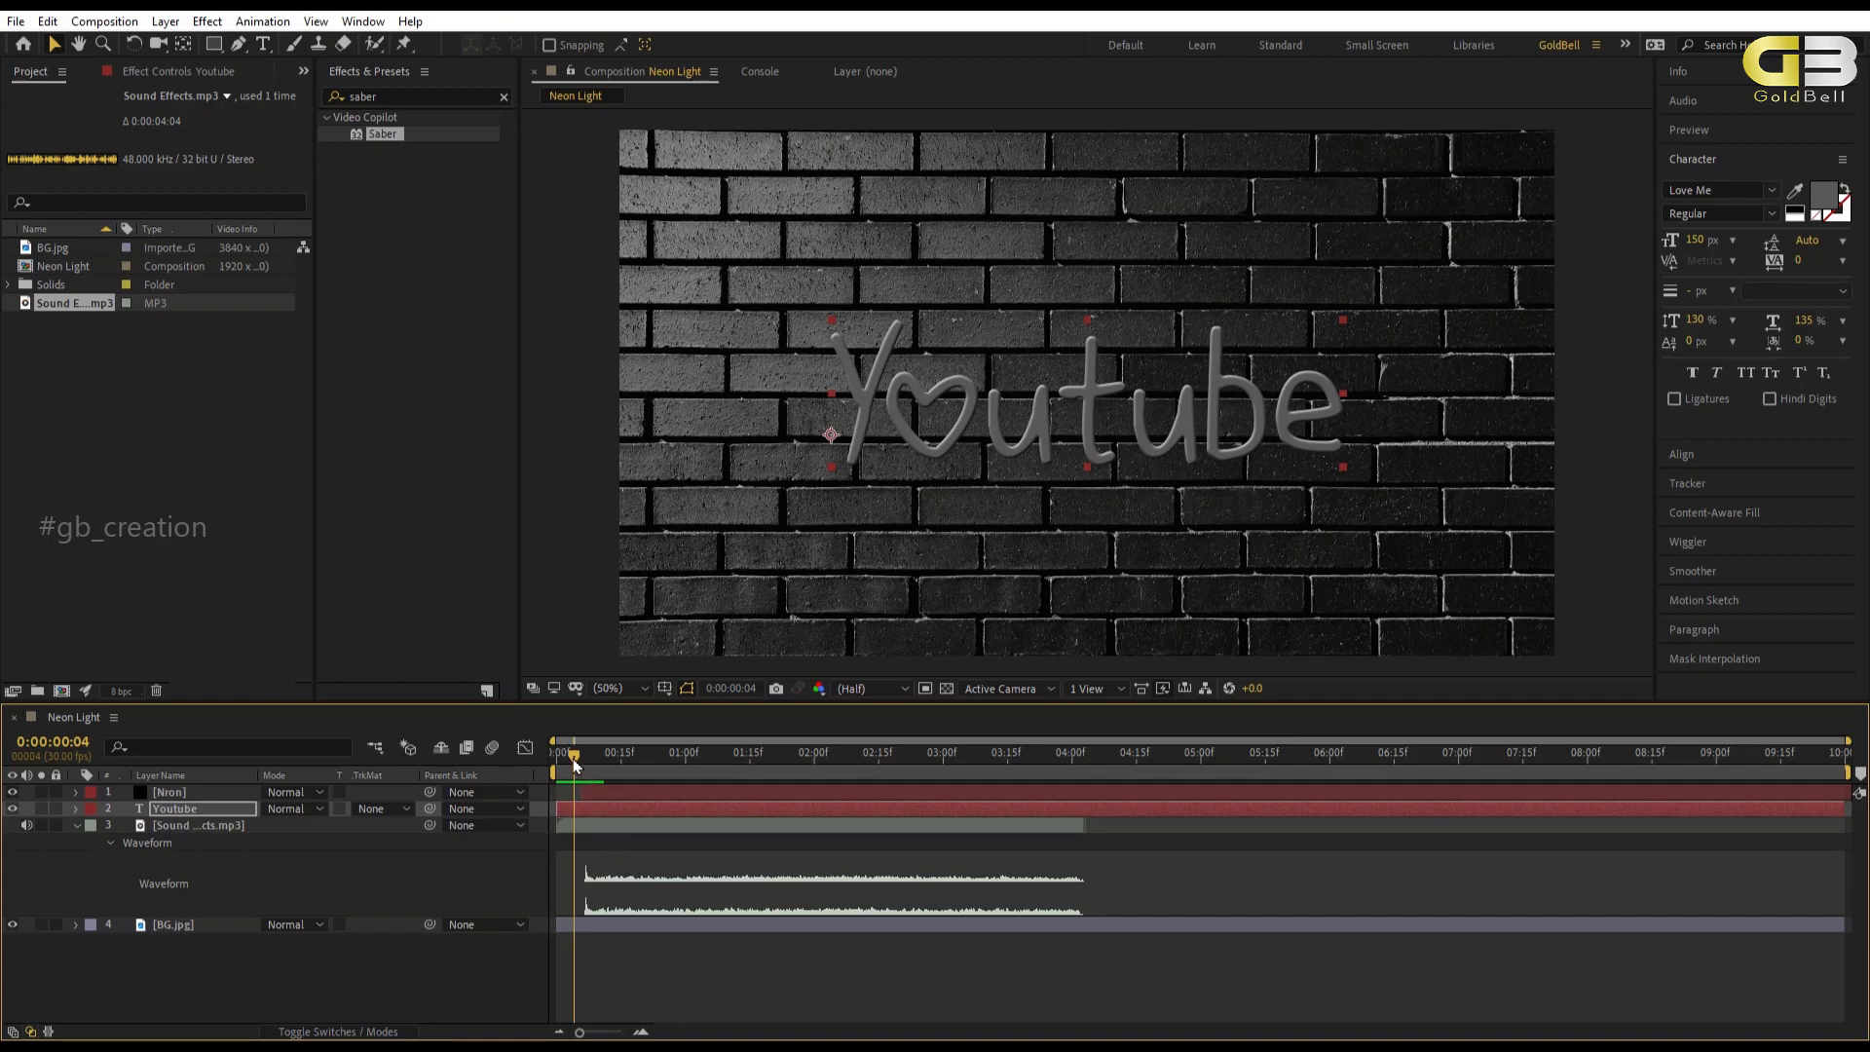
drag(574, 767, 581, 769)
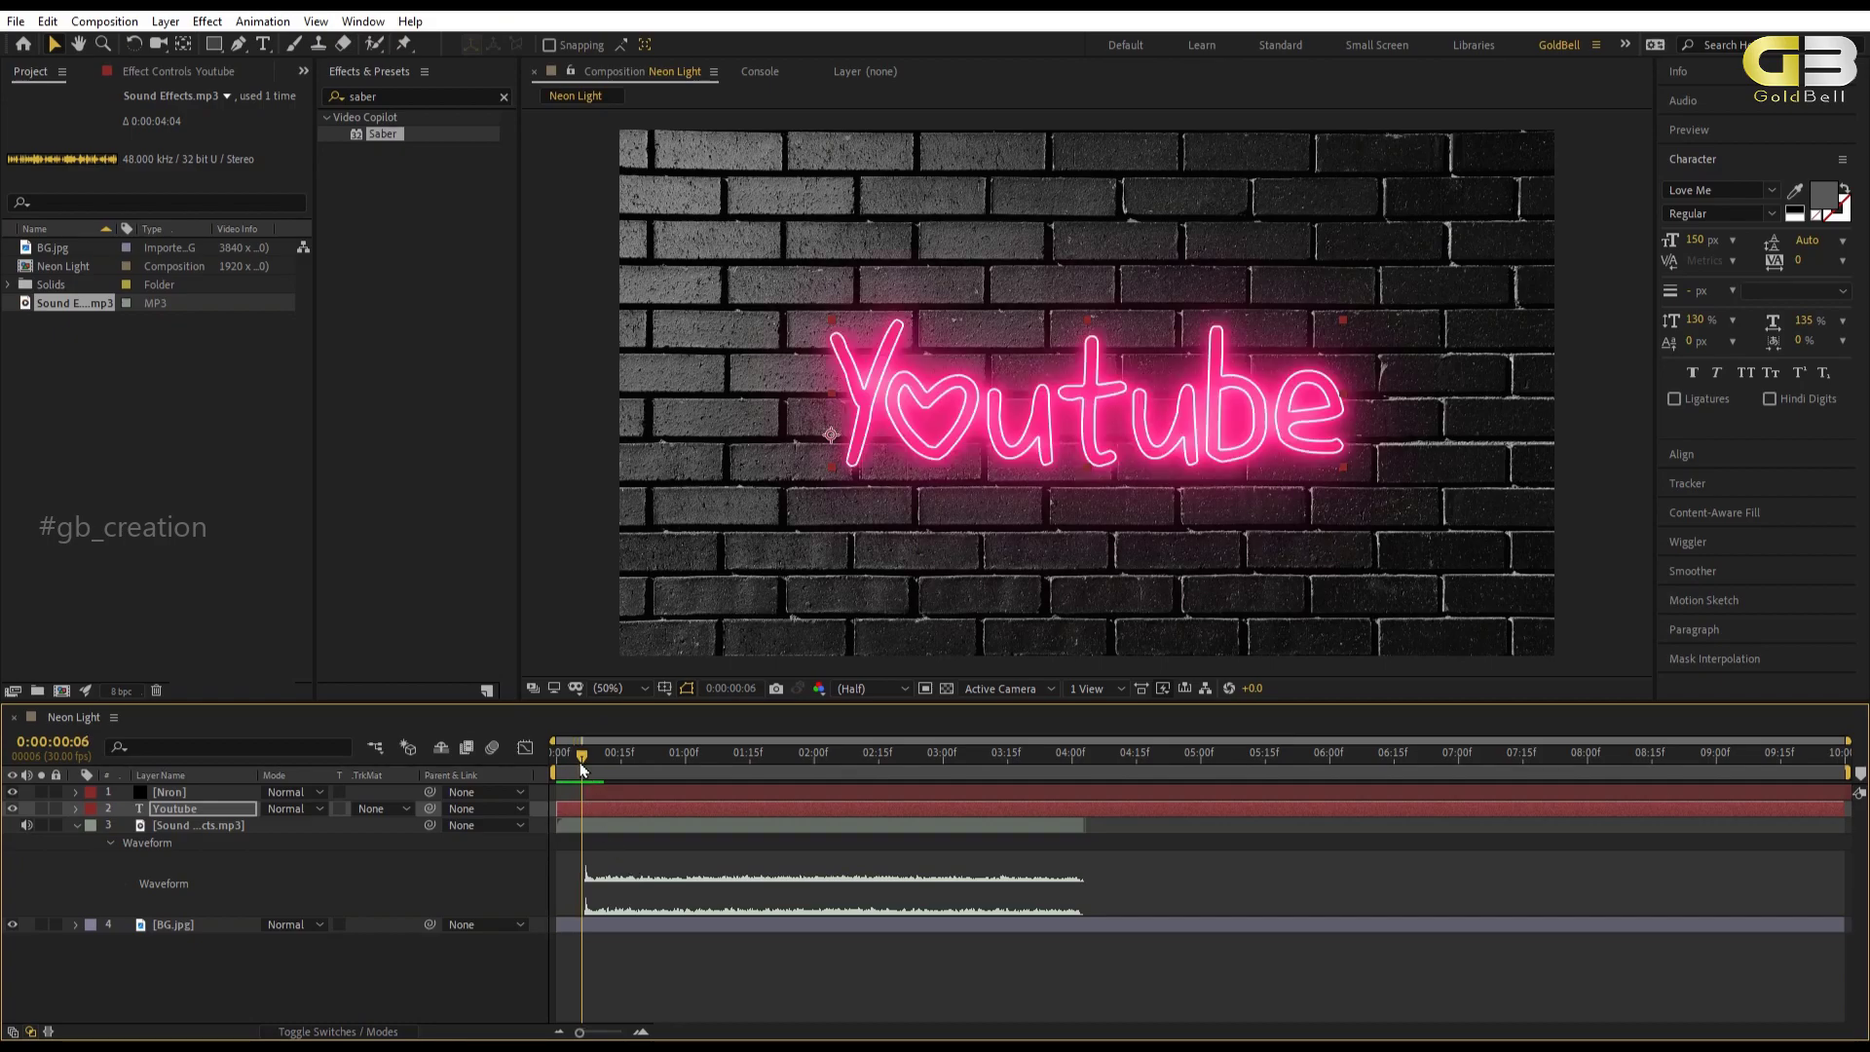
click(201, 797)
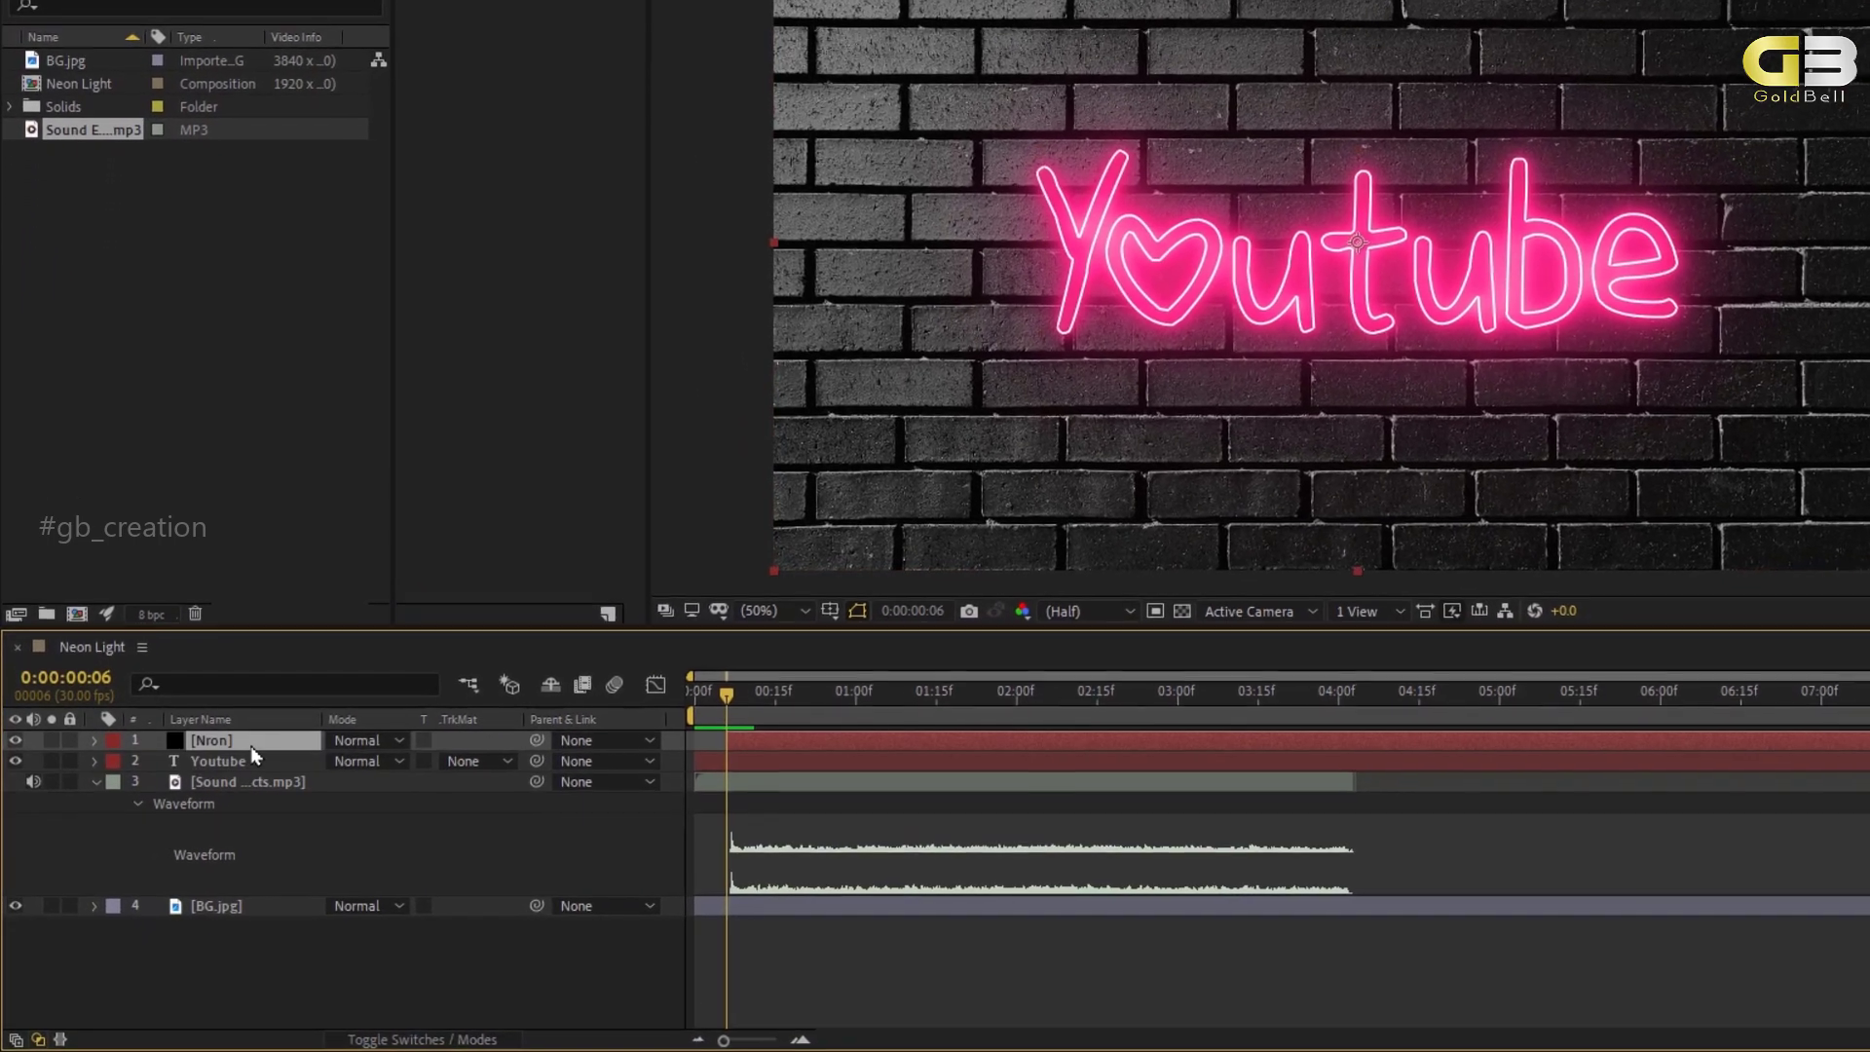
key(t)
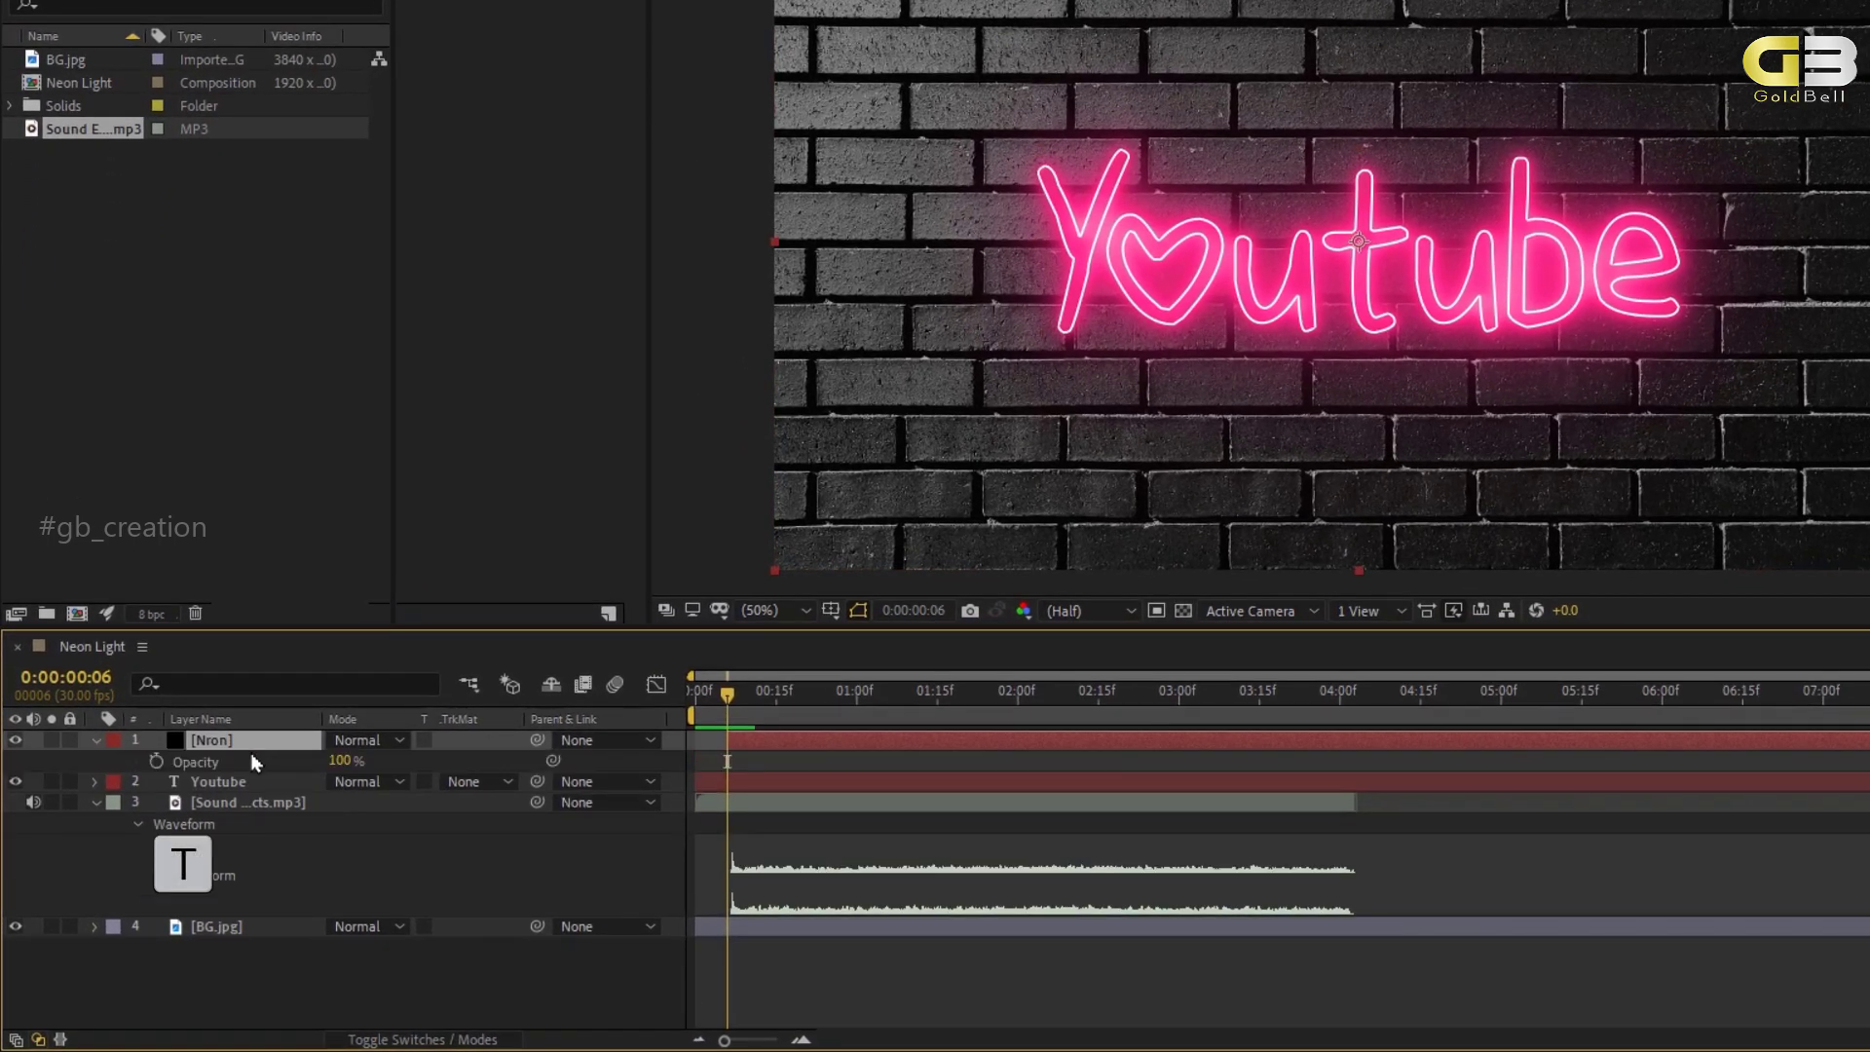
click(157, 760)
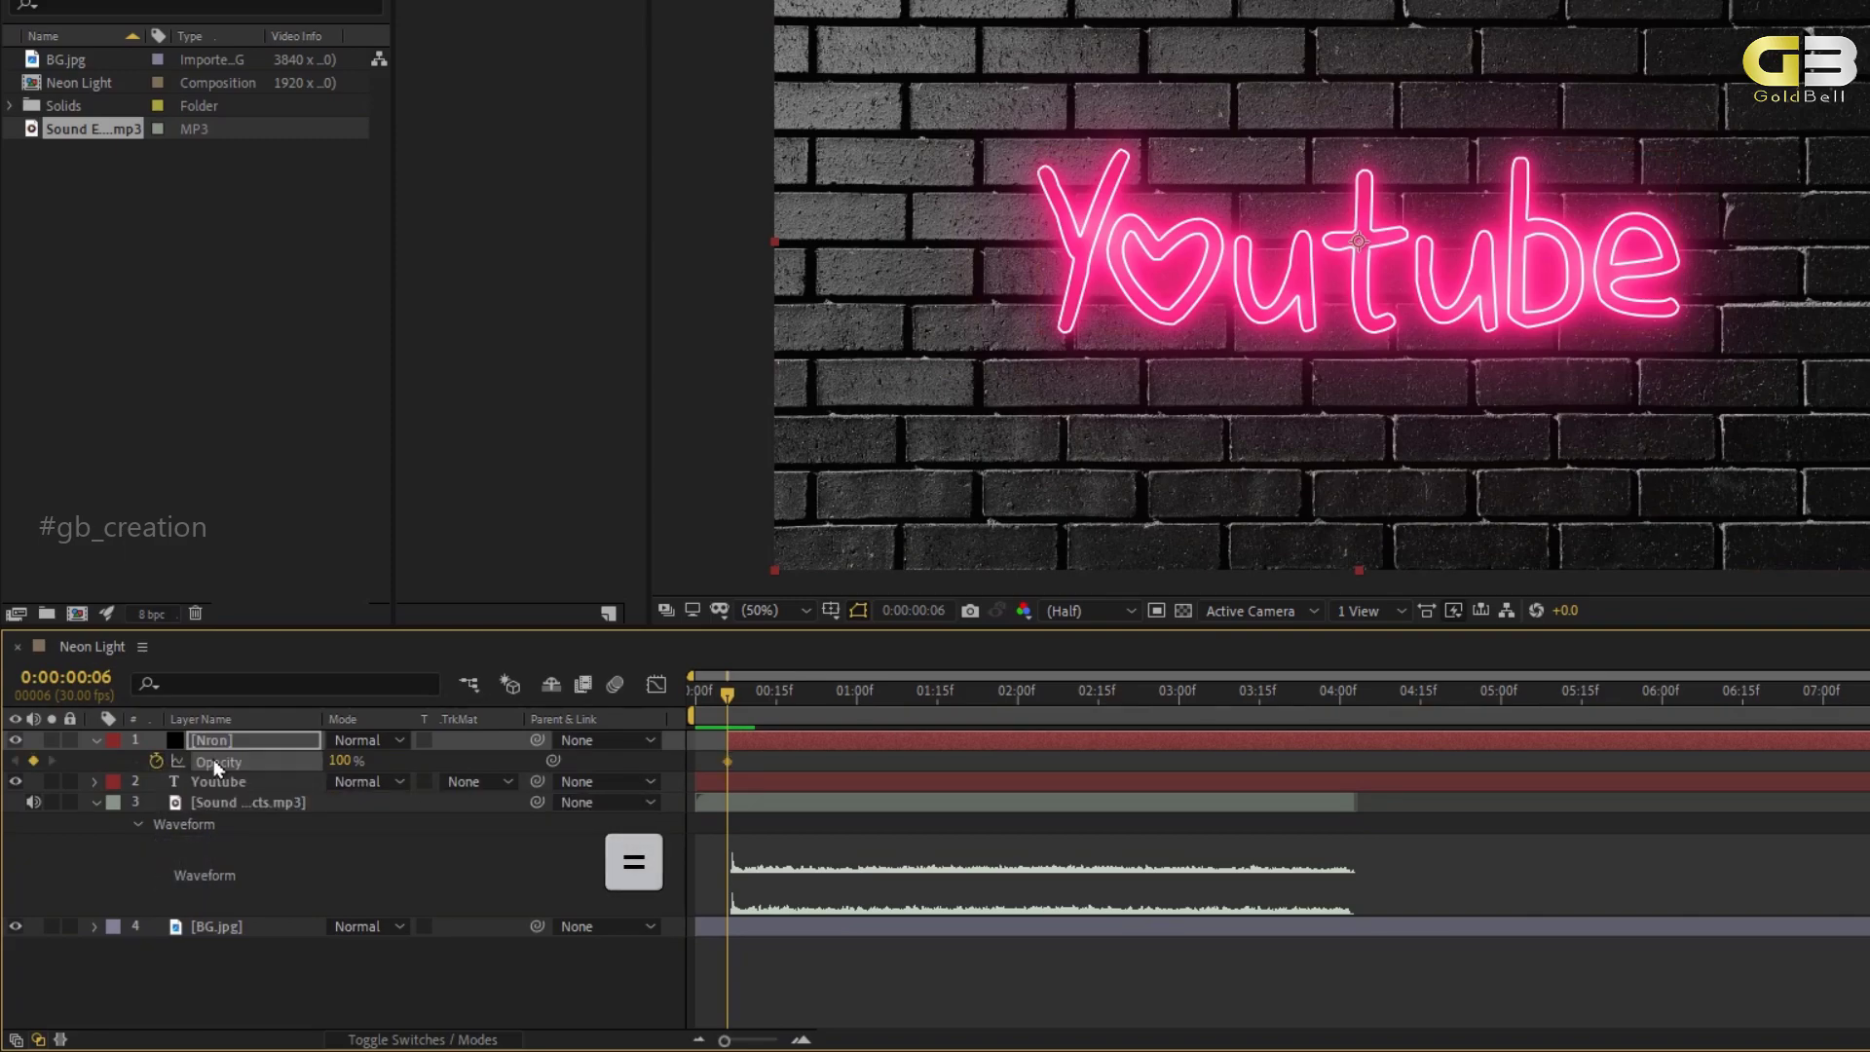
key(equal)
key(equal)
key(equal)
key(equal)
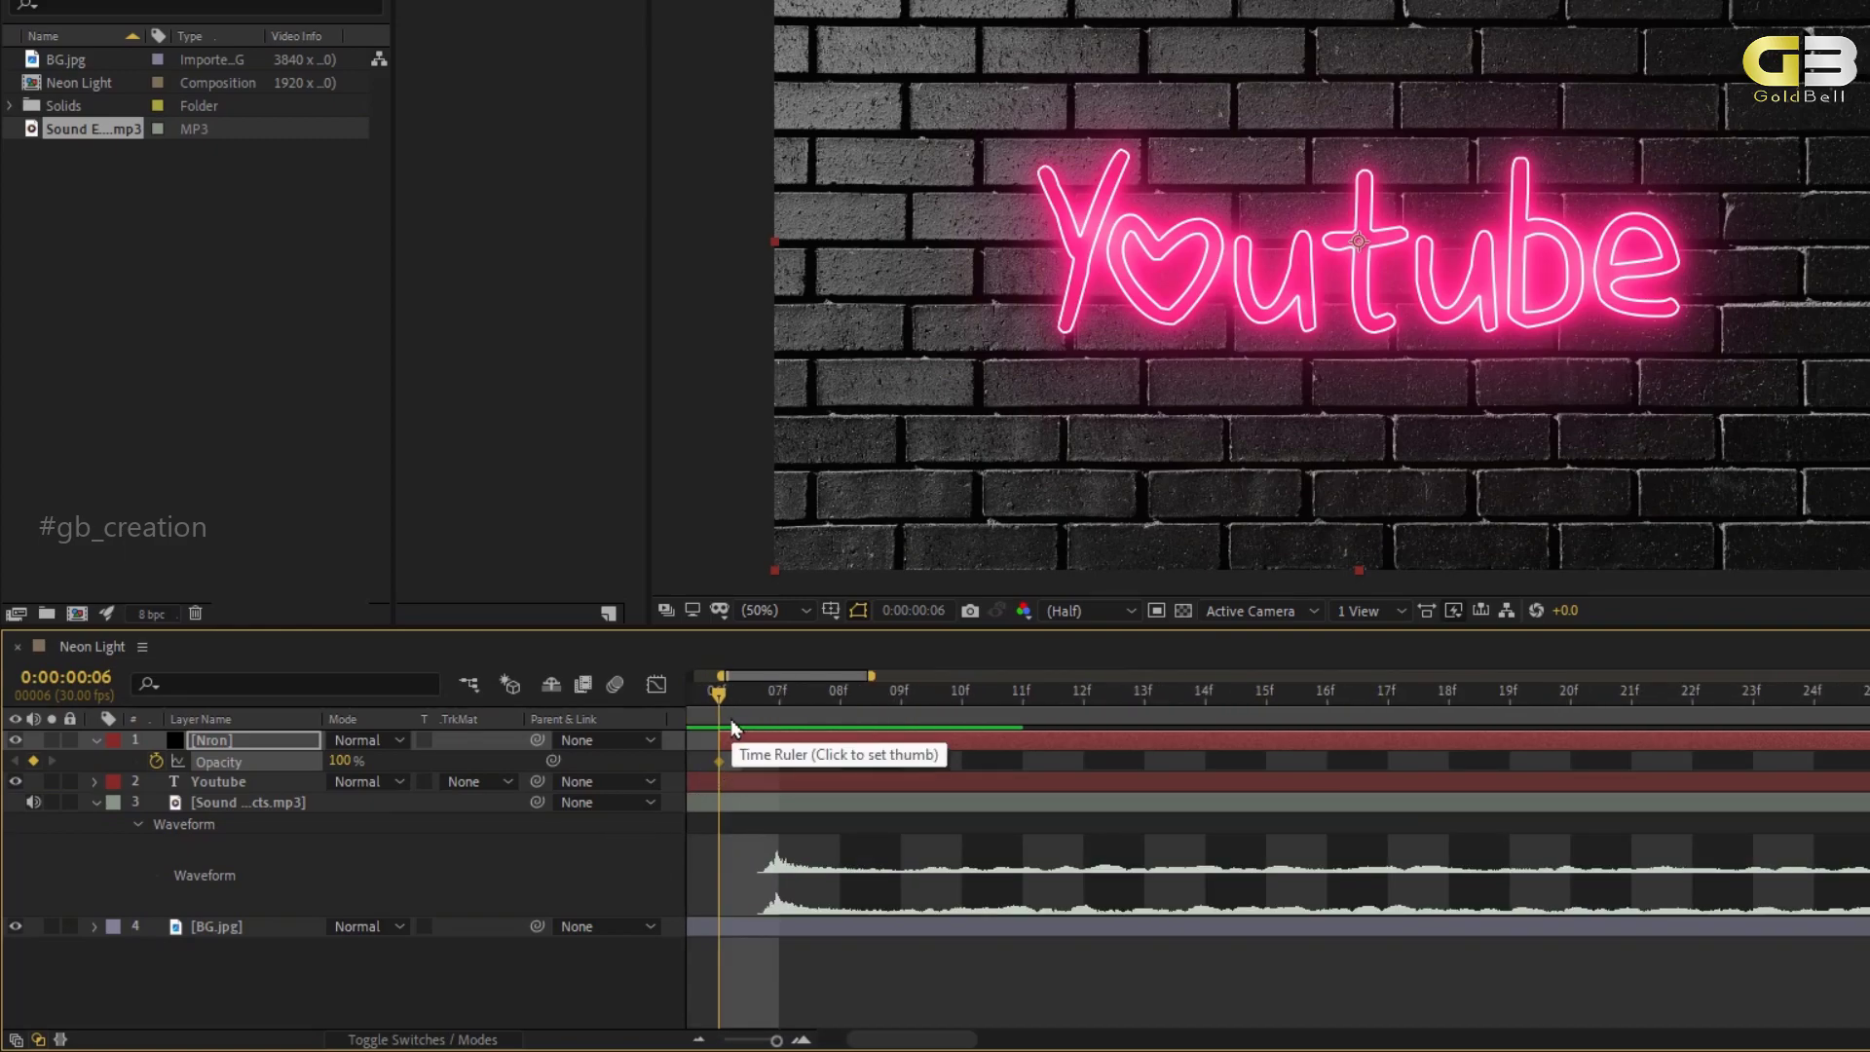
click(345, 761)
text(0)
key(Return)
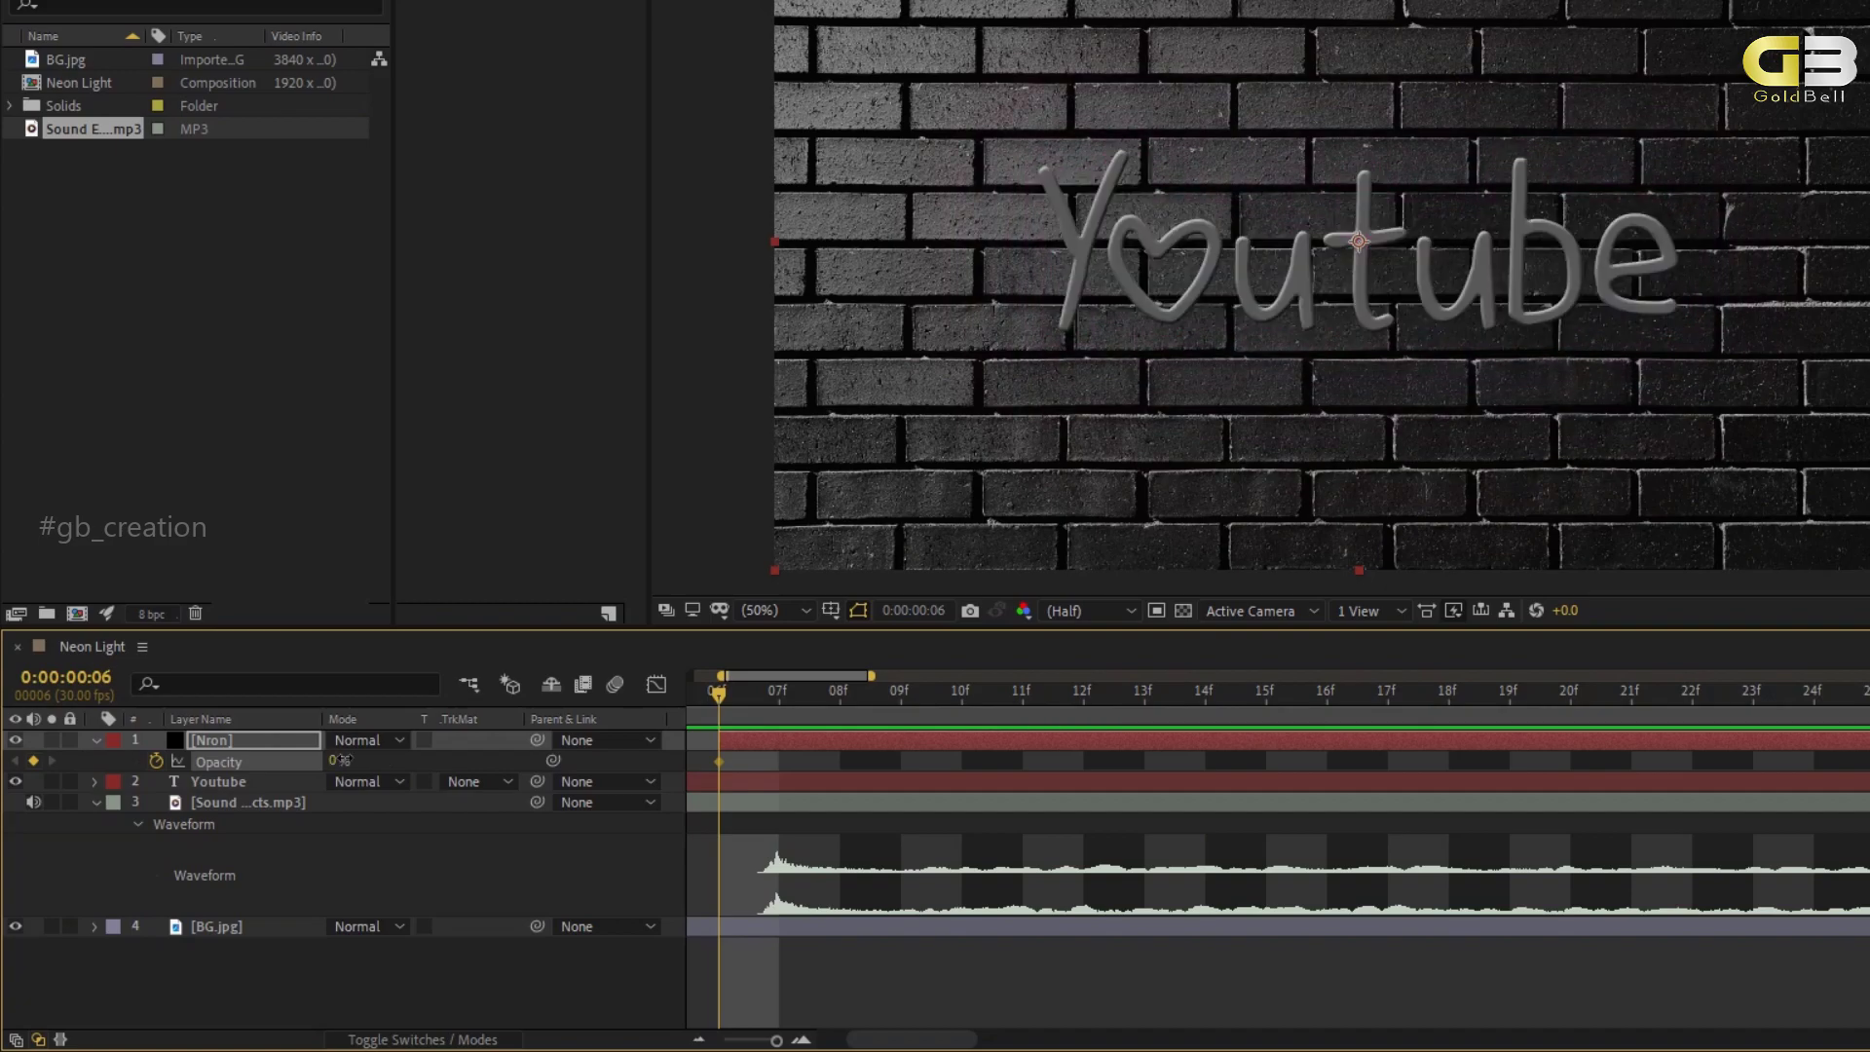
click(818, 876)
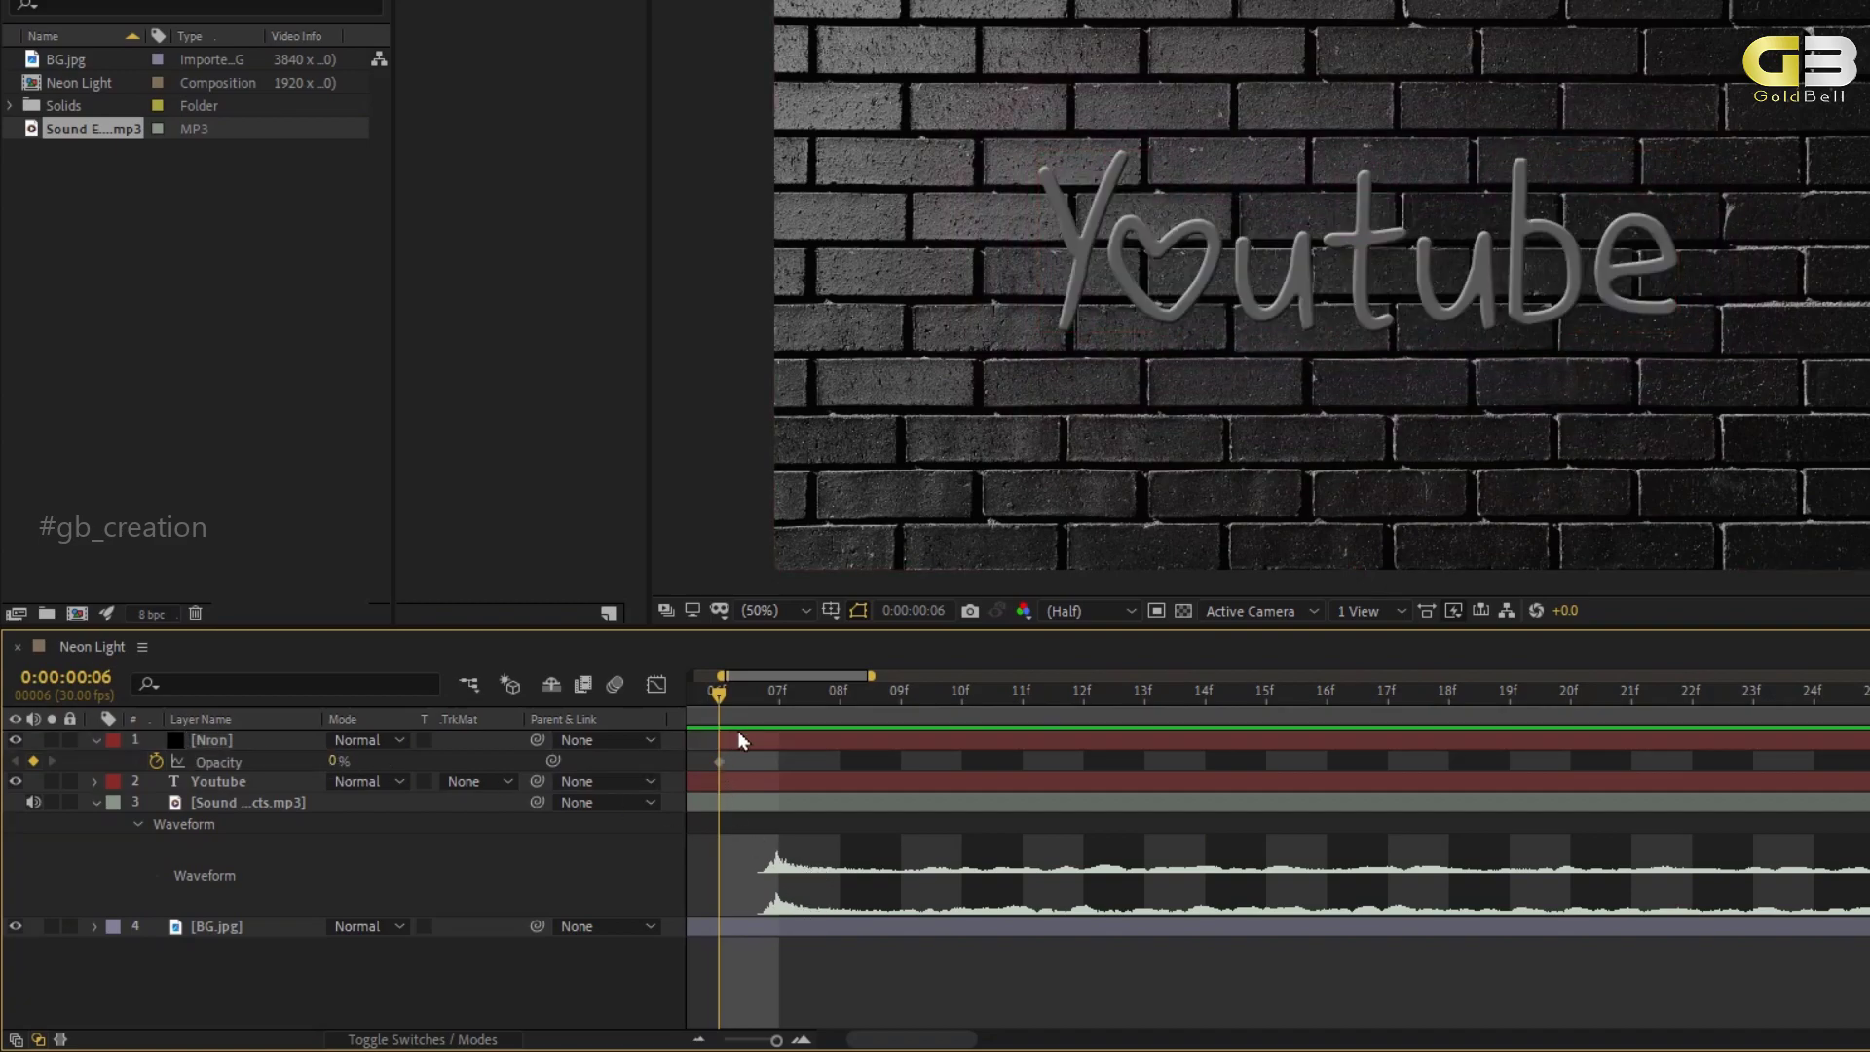
drag(738, 737, 779, 748)
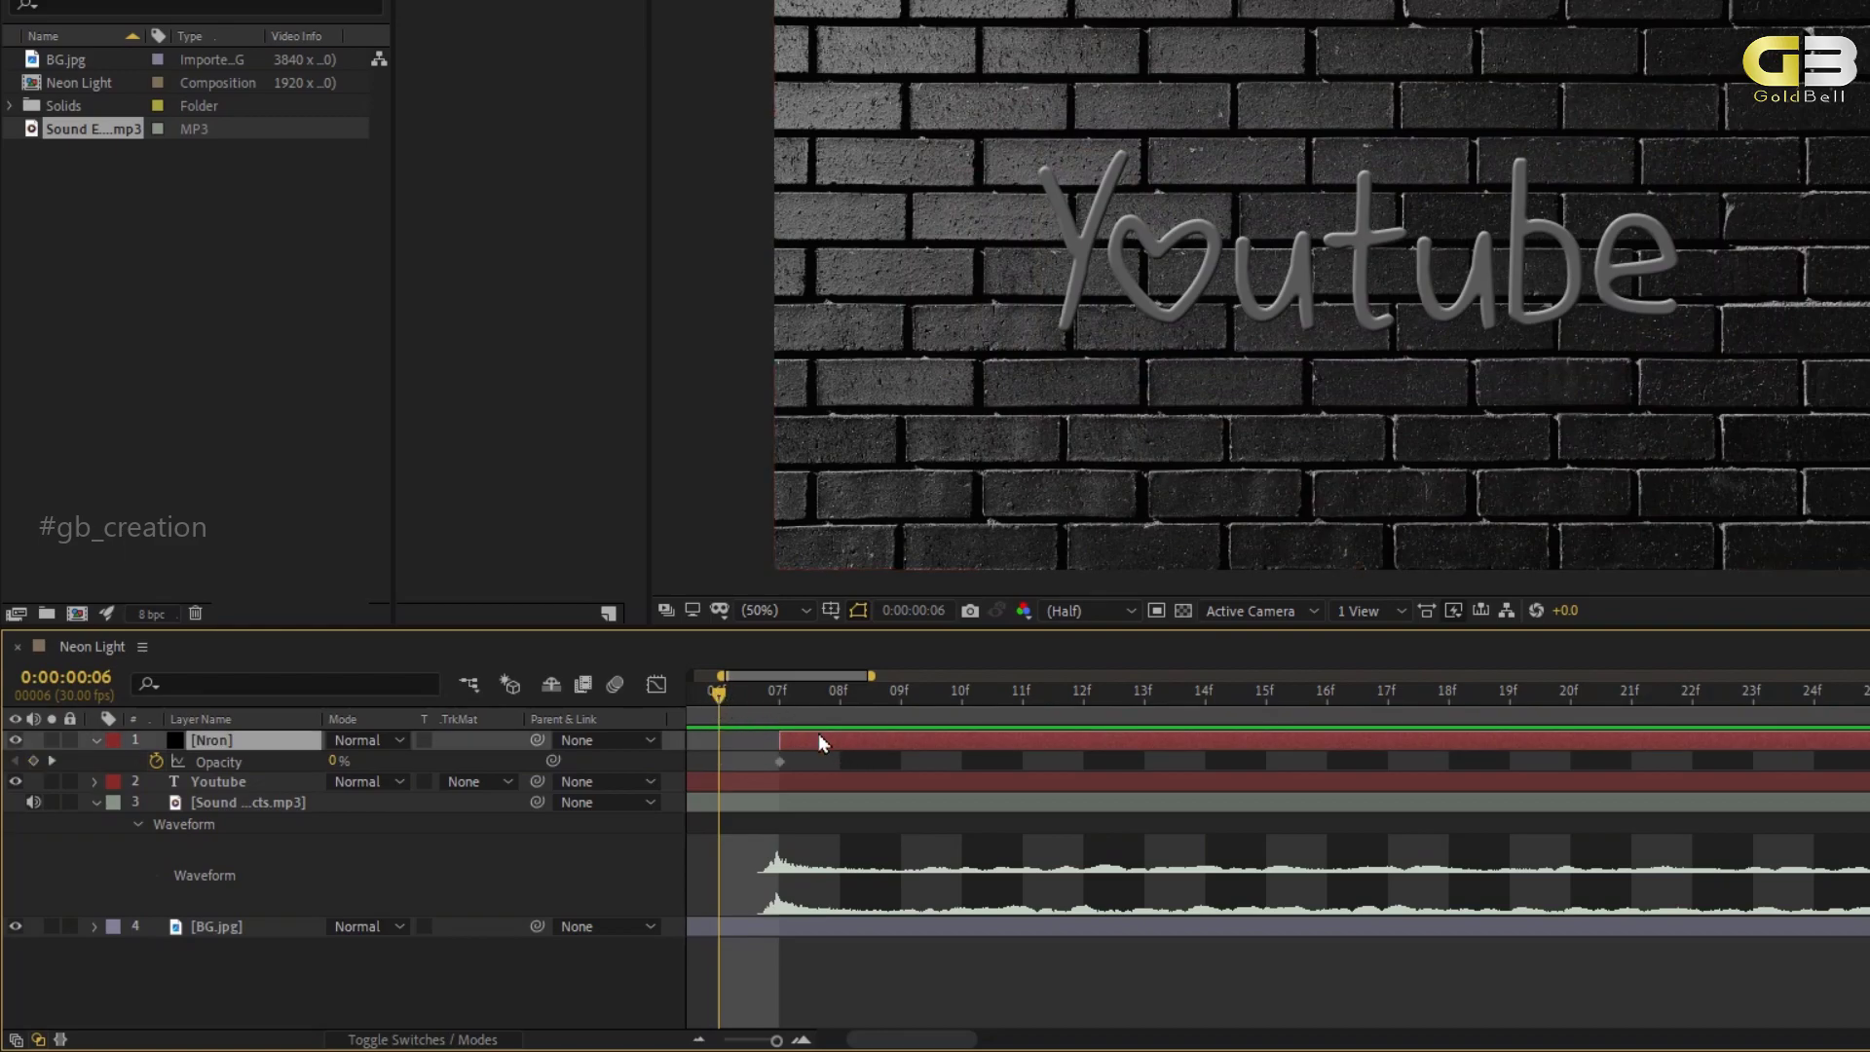
key(bracketleft)
Add an Opacity keyframe of 90% to the Nron layer at frame 7.
click(779, 708)
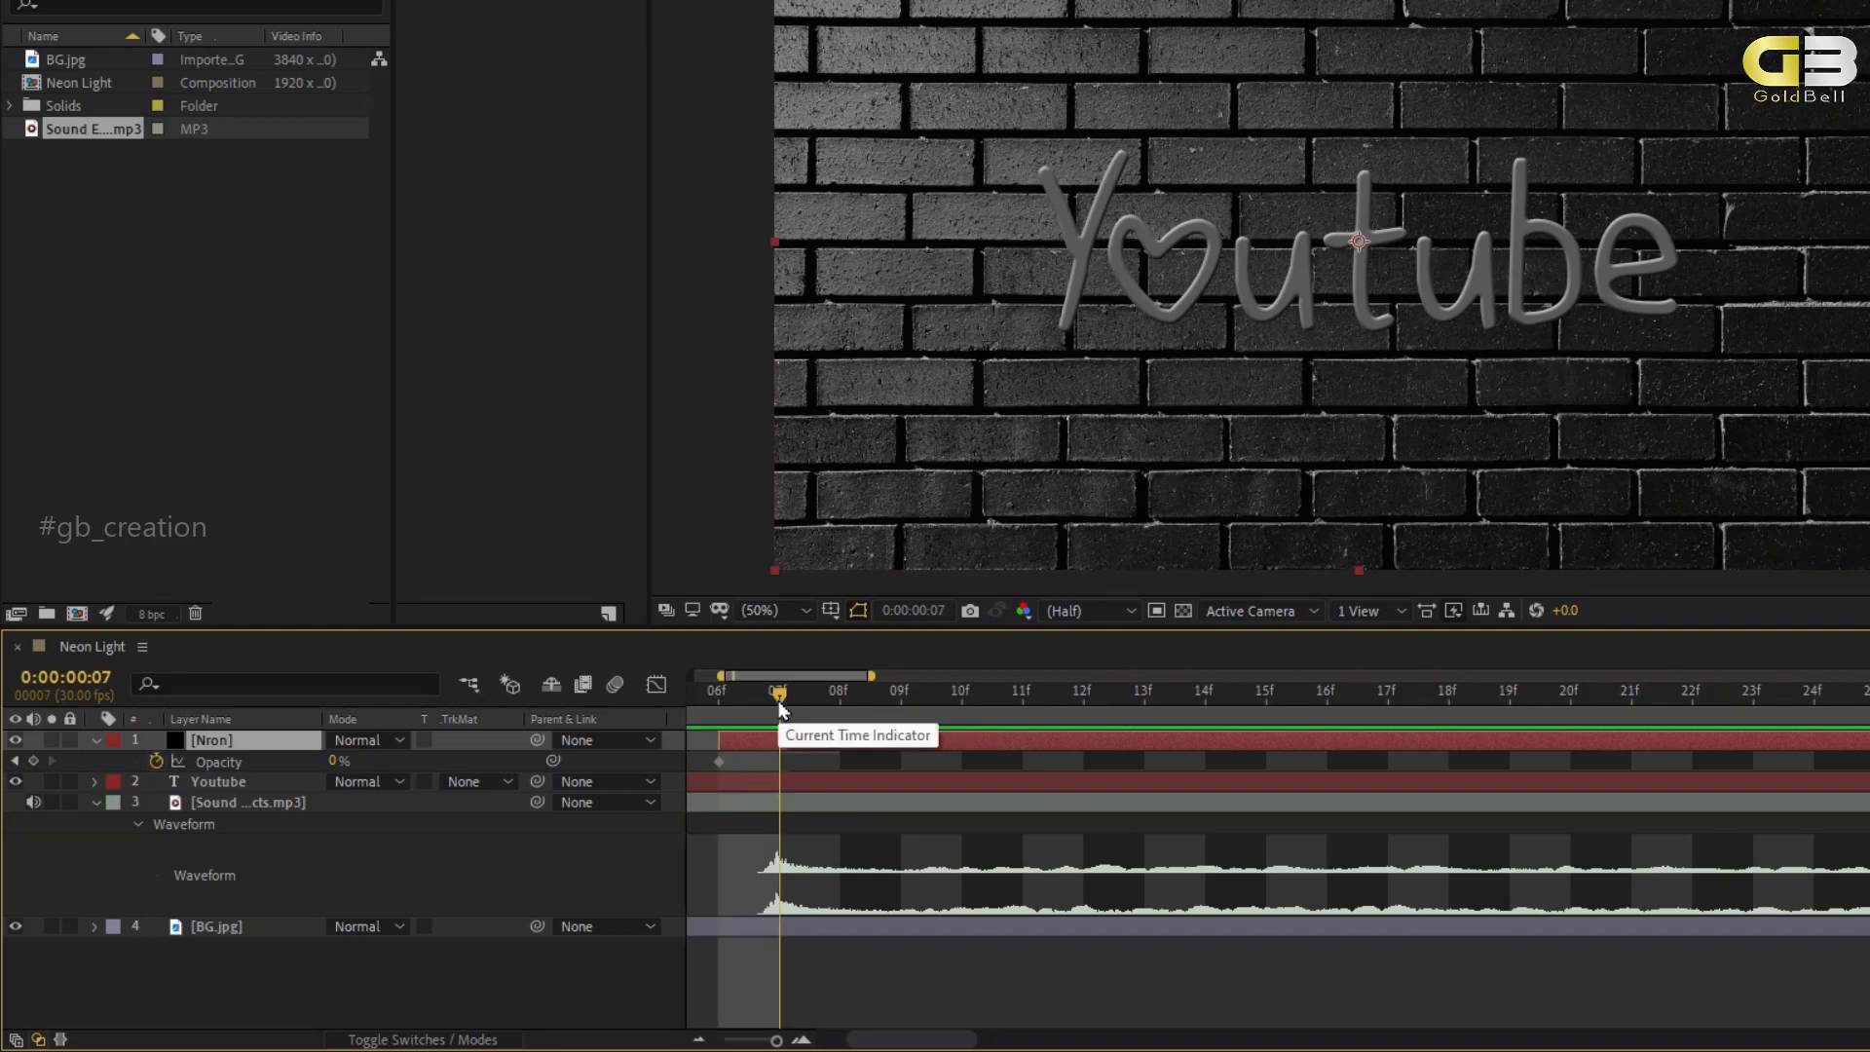
click(332, 760)
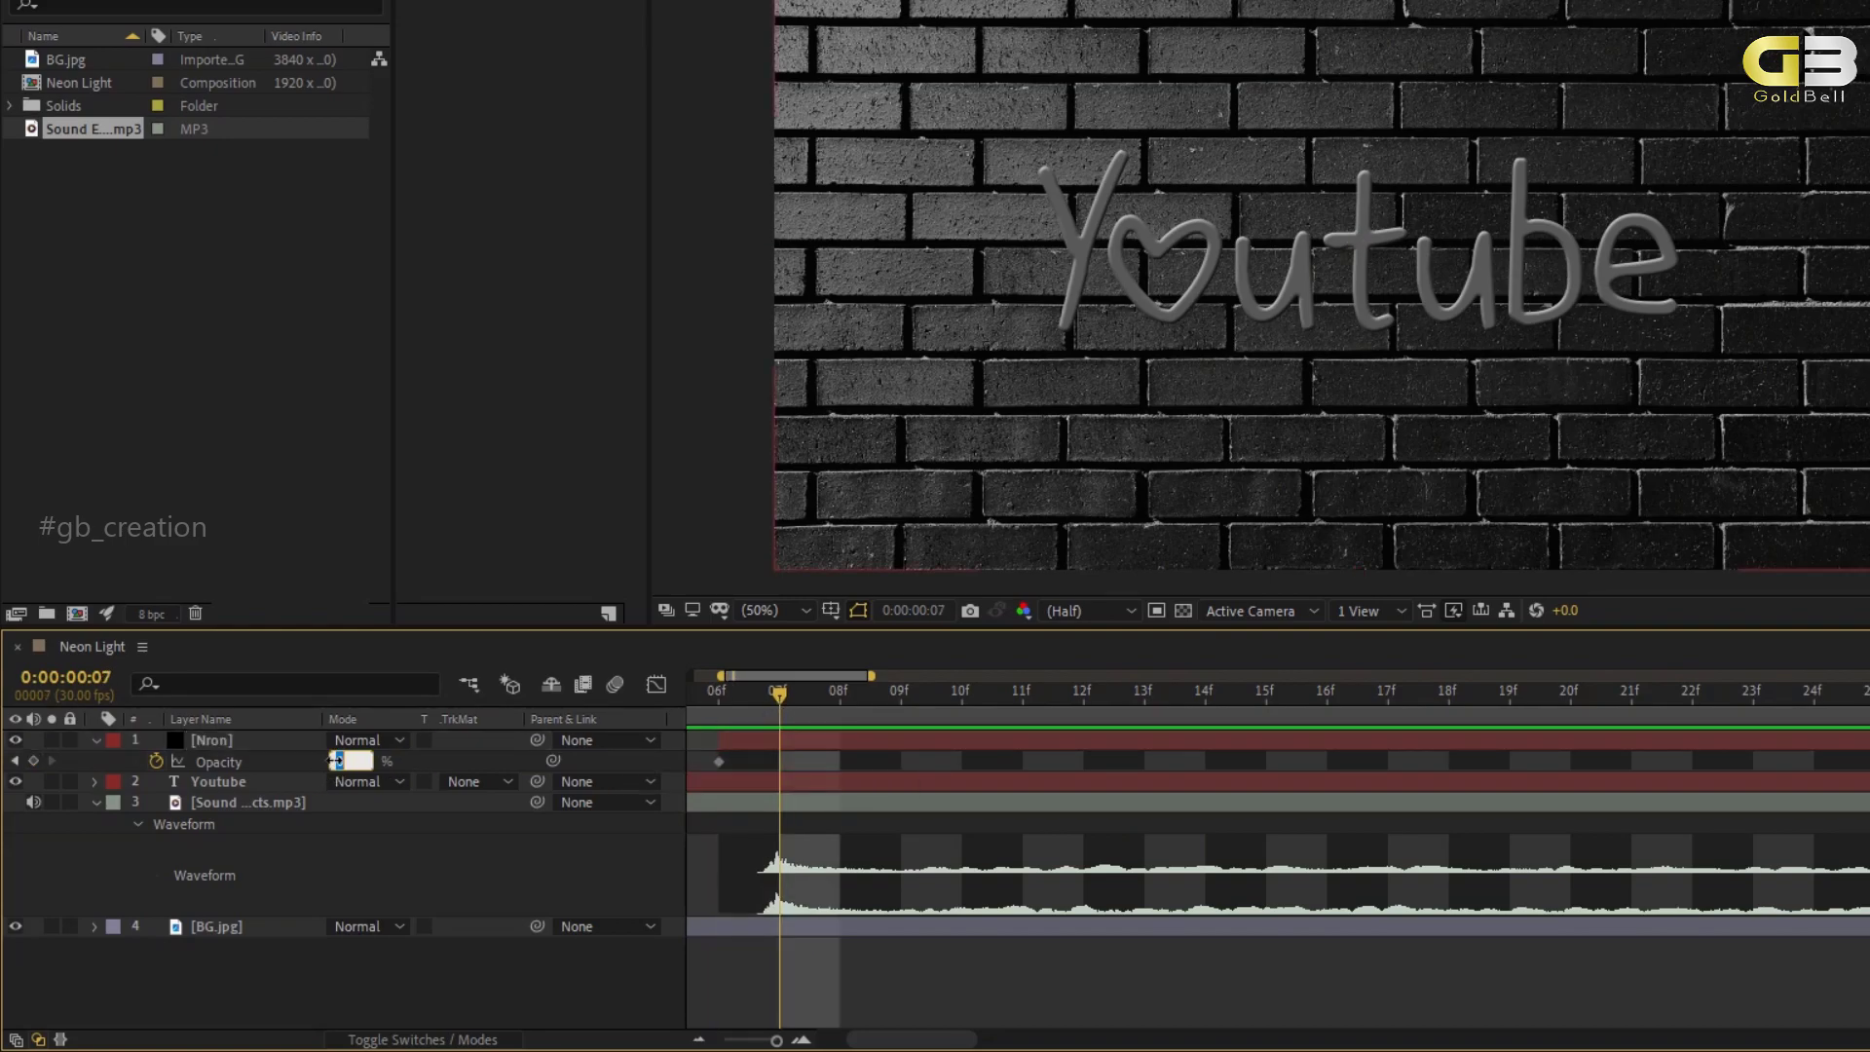
text(90)
key(Return)
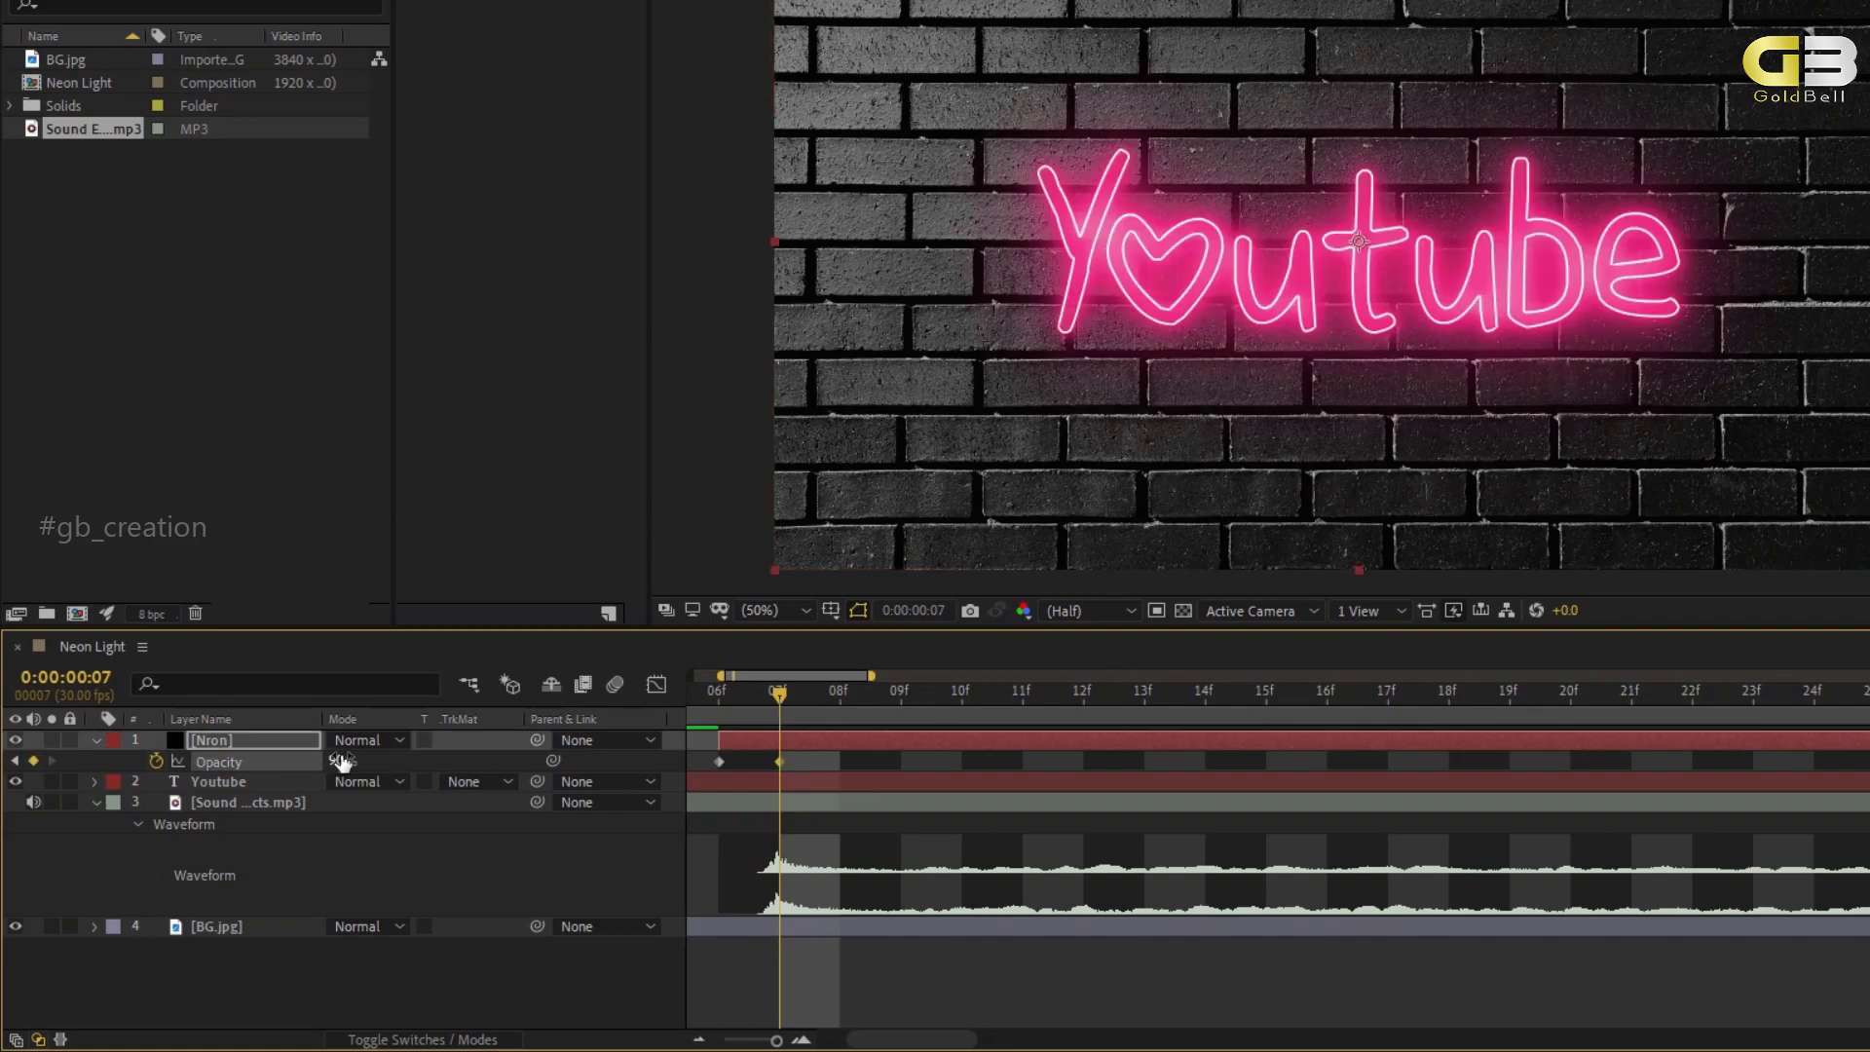
Add an Opacity keyframe of 30% to the Nron layer at frame 8.
click(838, 697)
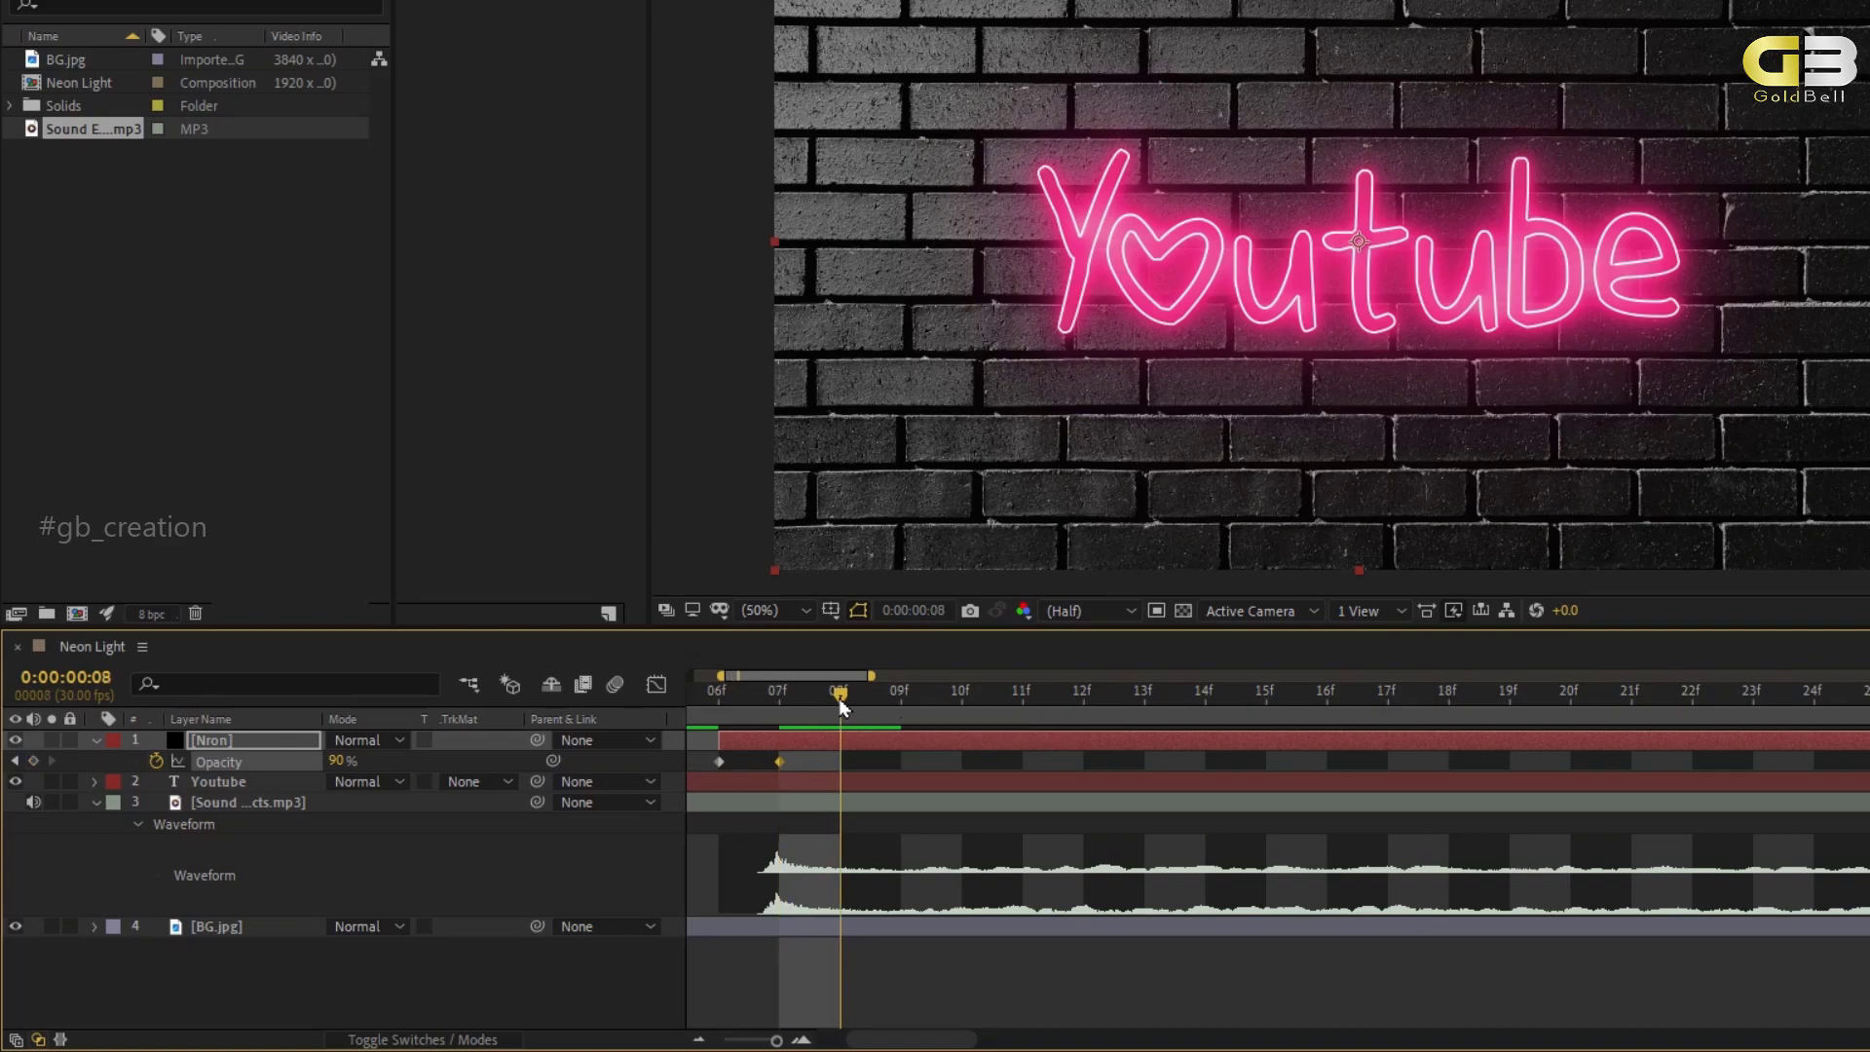
click(336, 760)
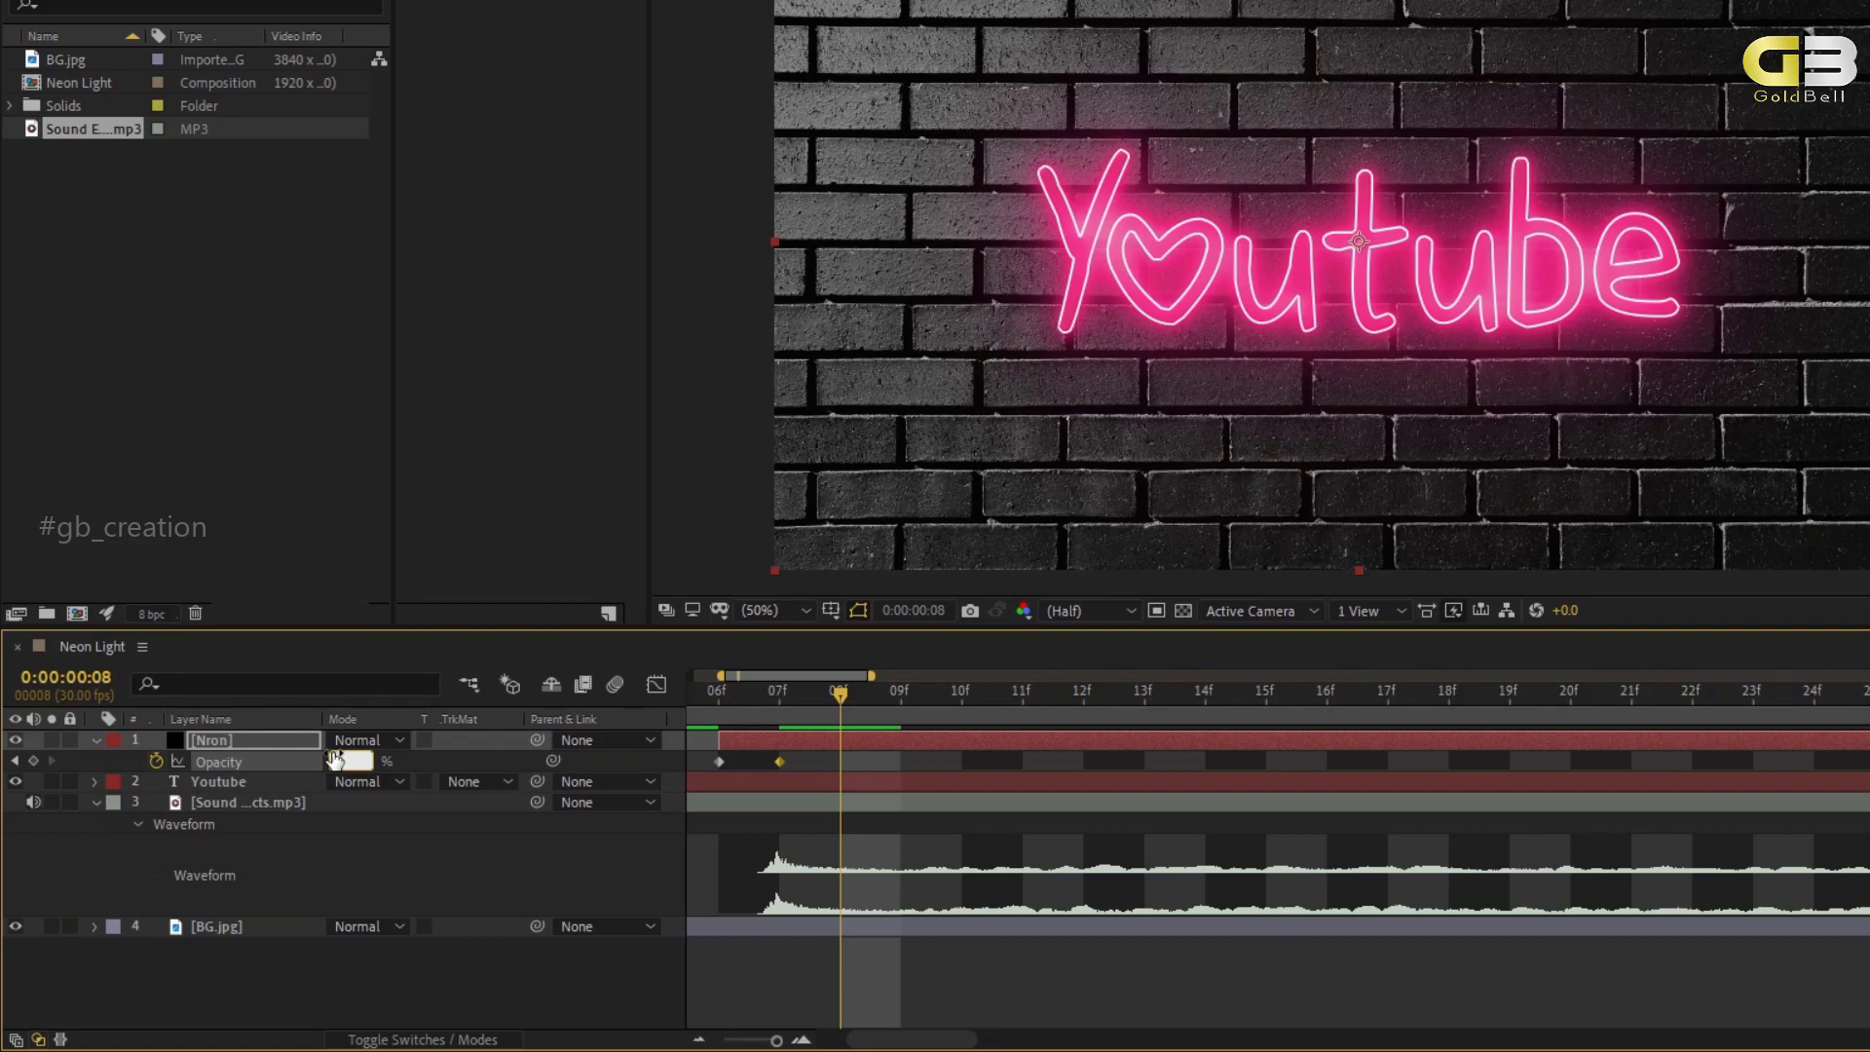
text(30)
key(Return)
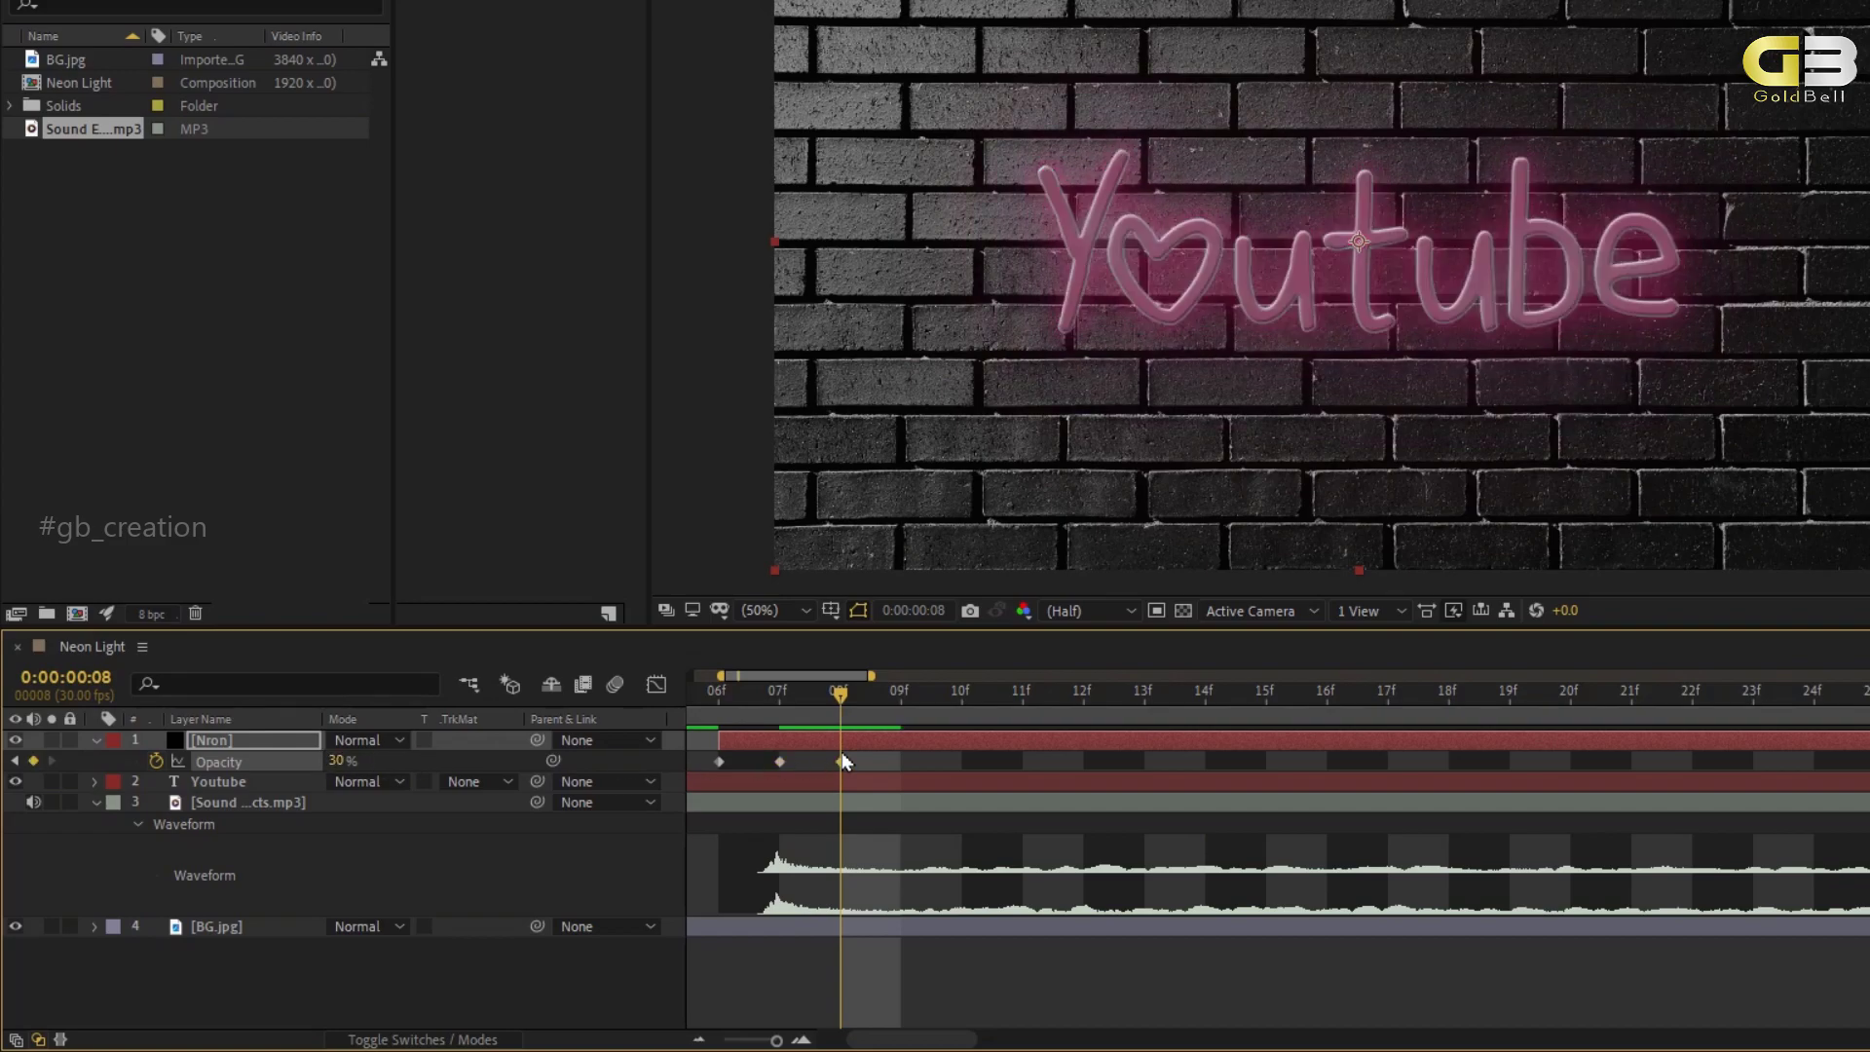
Add an Opacity keyframe of 60% to the Nron layer at frame 9.
click(901, 697)
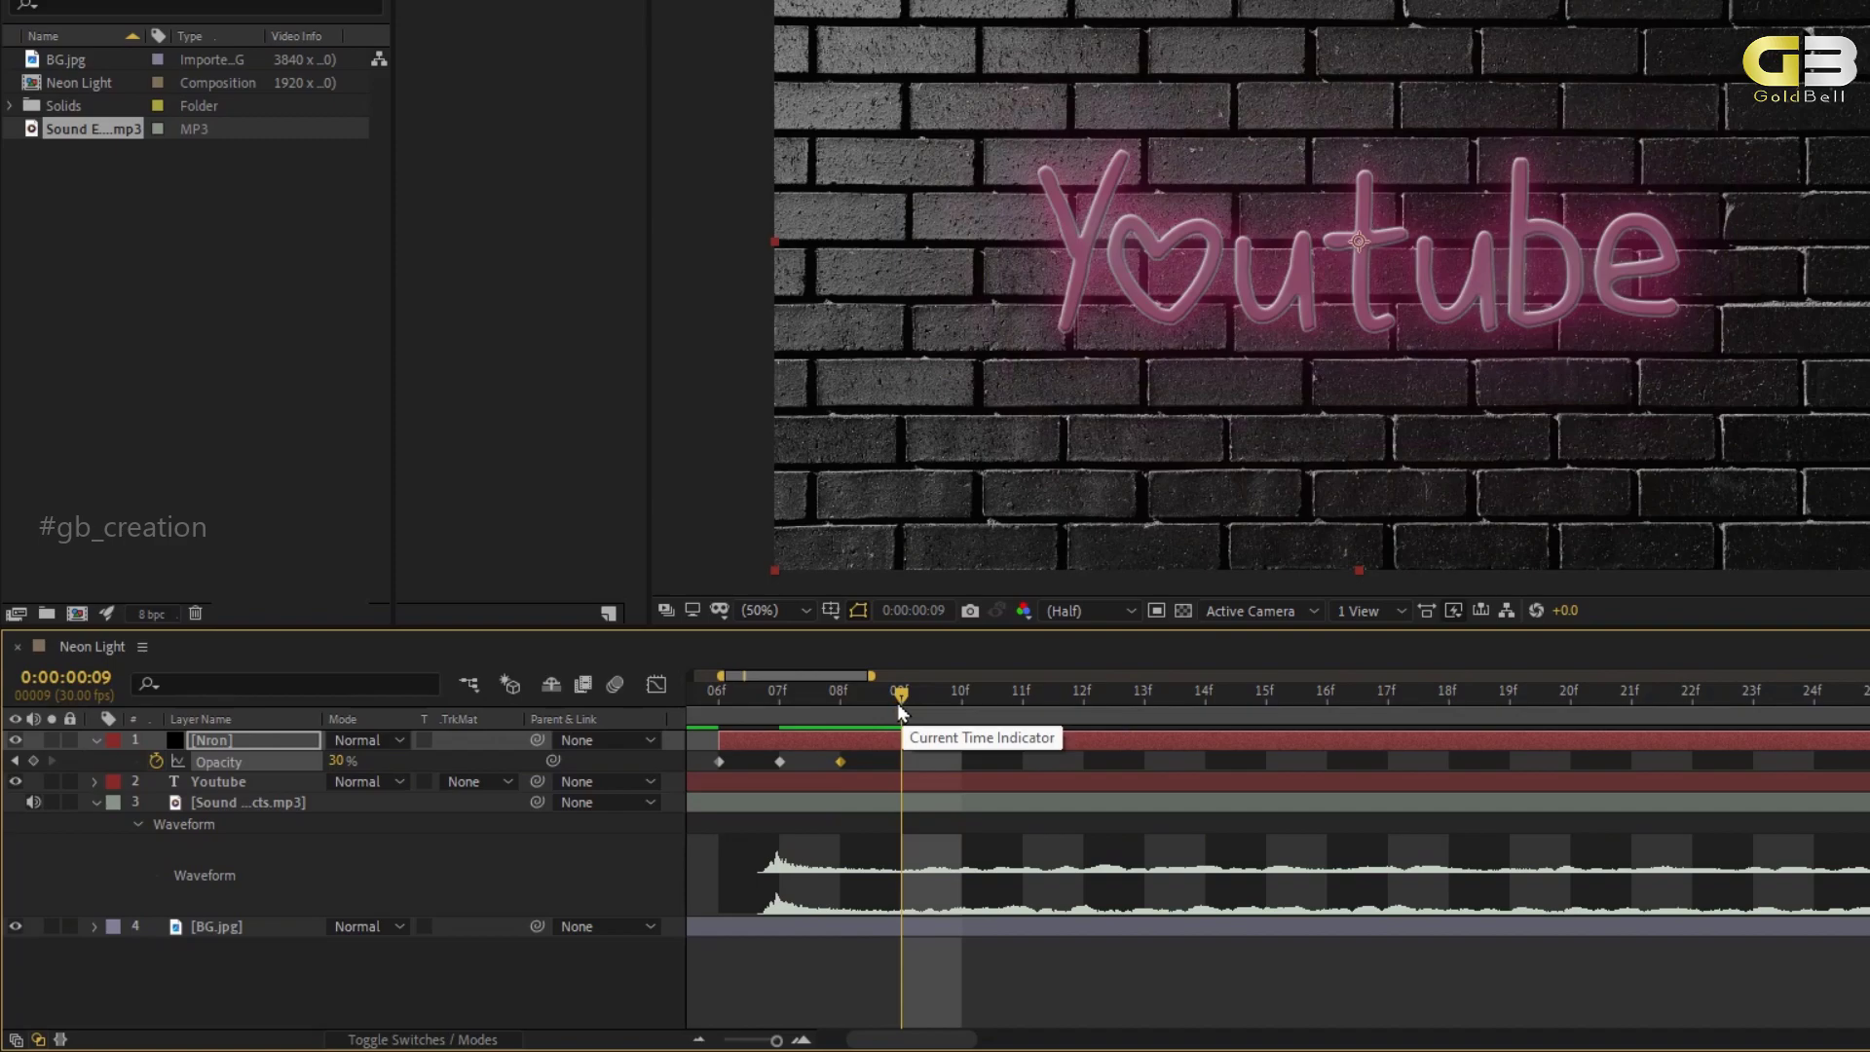
click(343, 761)
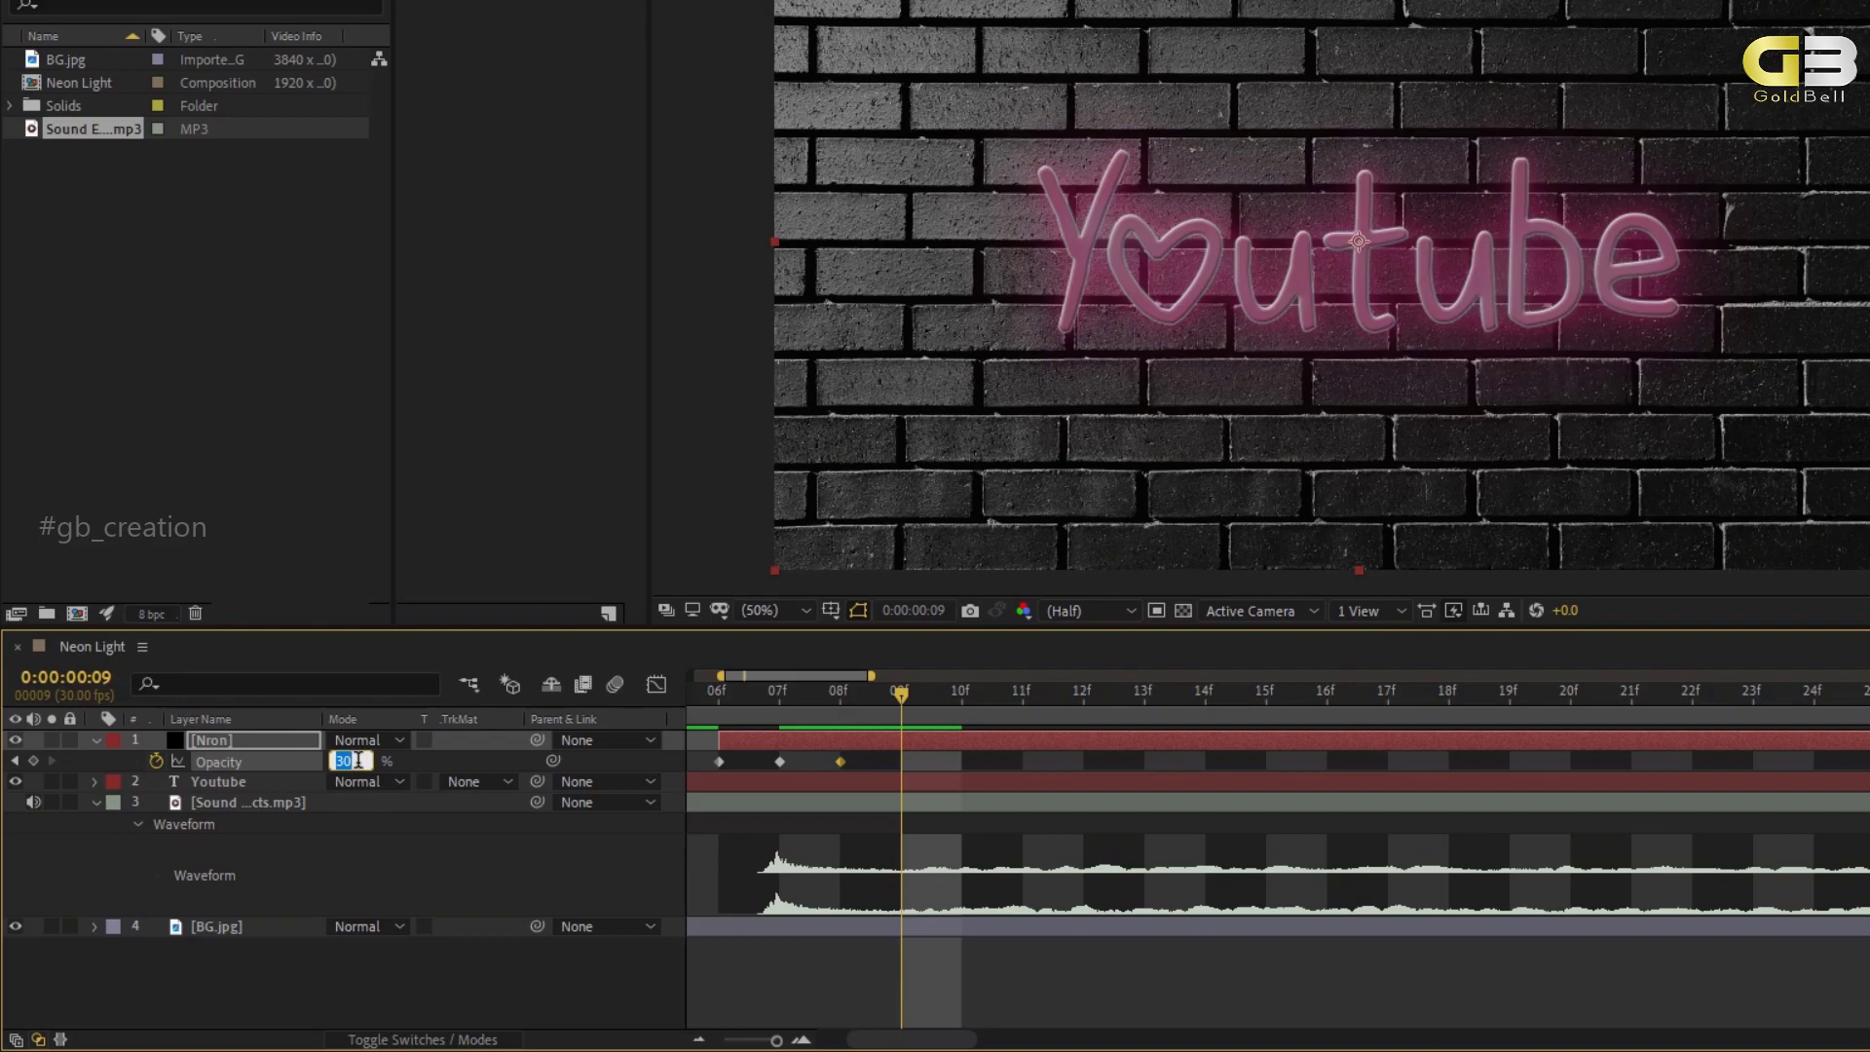
text(60)
key(Return)
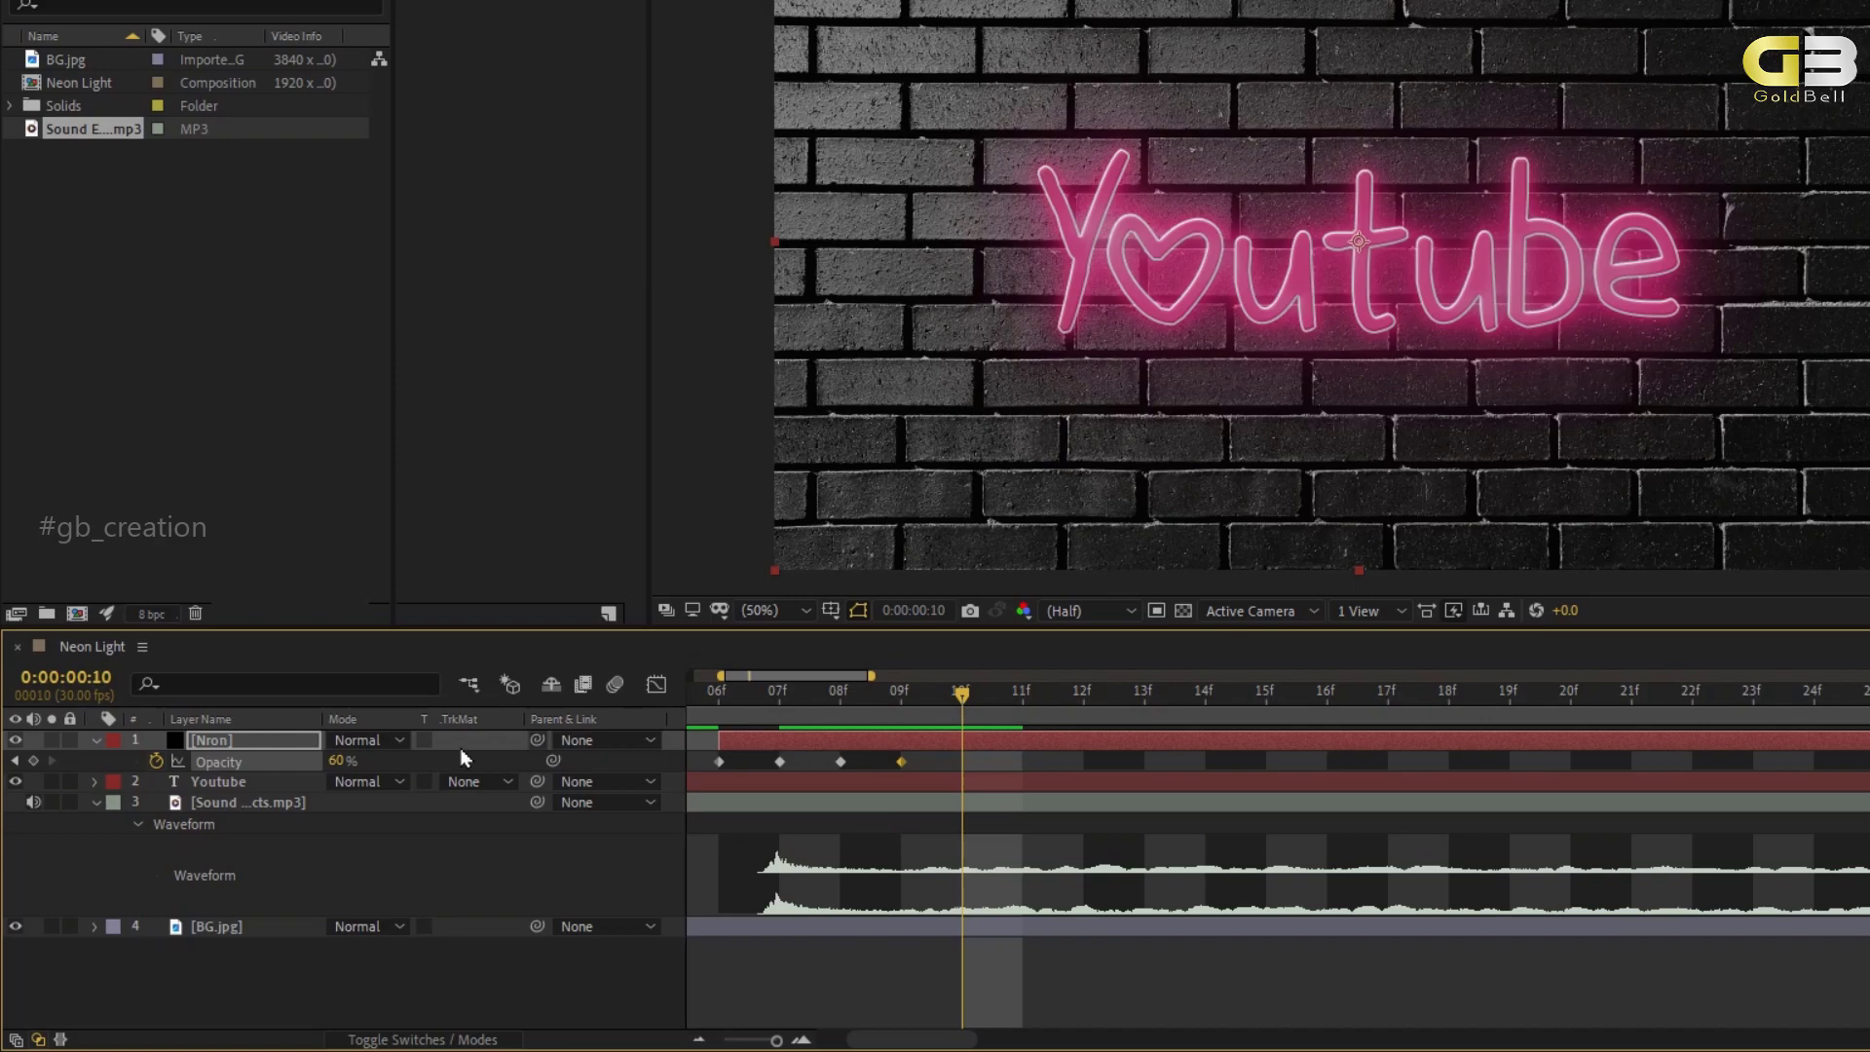
Add an Opacity keyframe of 90% to the Nron layer at frame 10.
click(339, 759)
text(30)
key(Return)
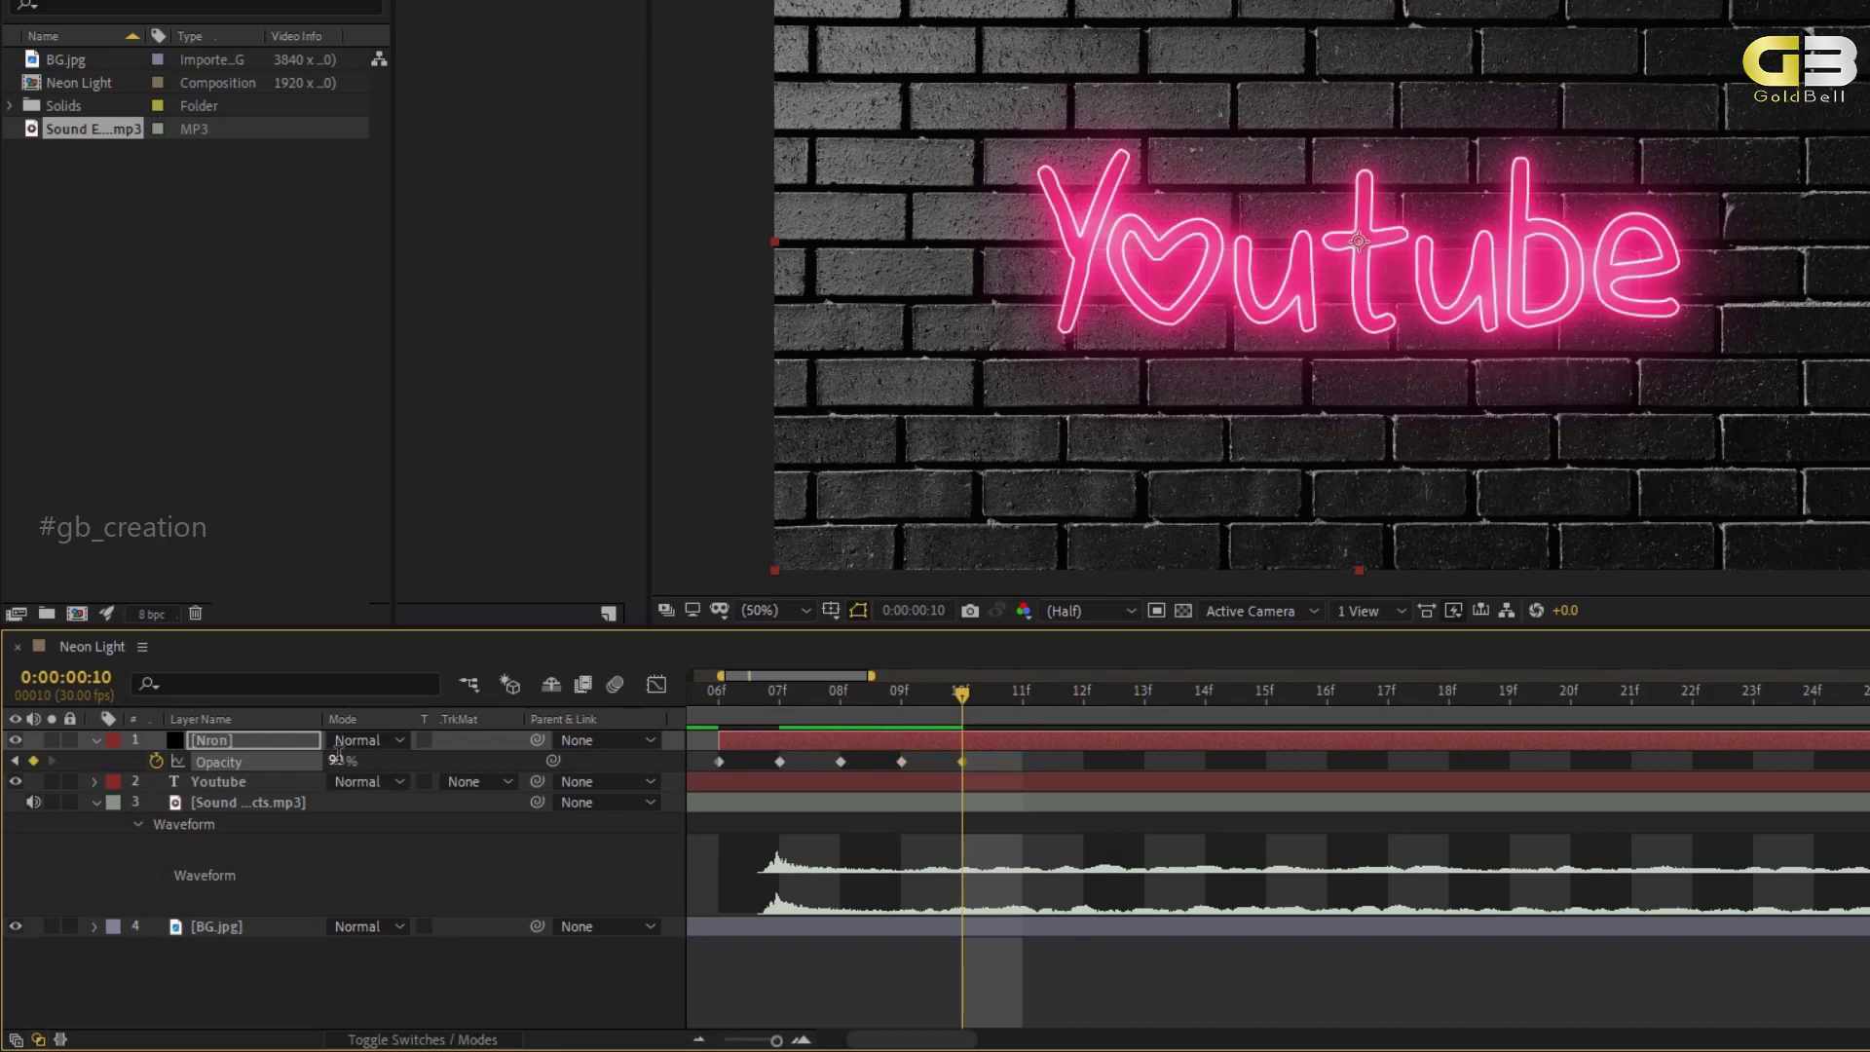
Add an Opacity keyframe of 20% to the Nron layer at frame 11.
drag(961, 703, 1005, 727)
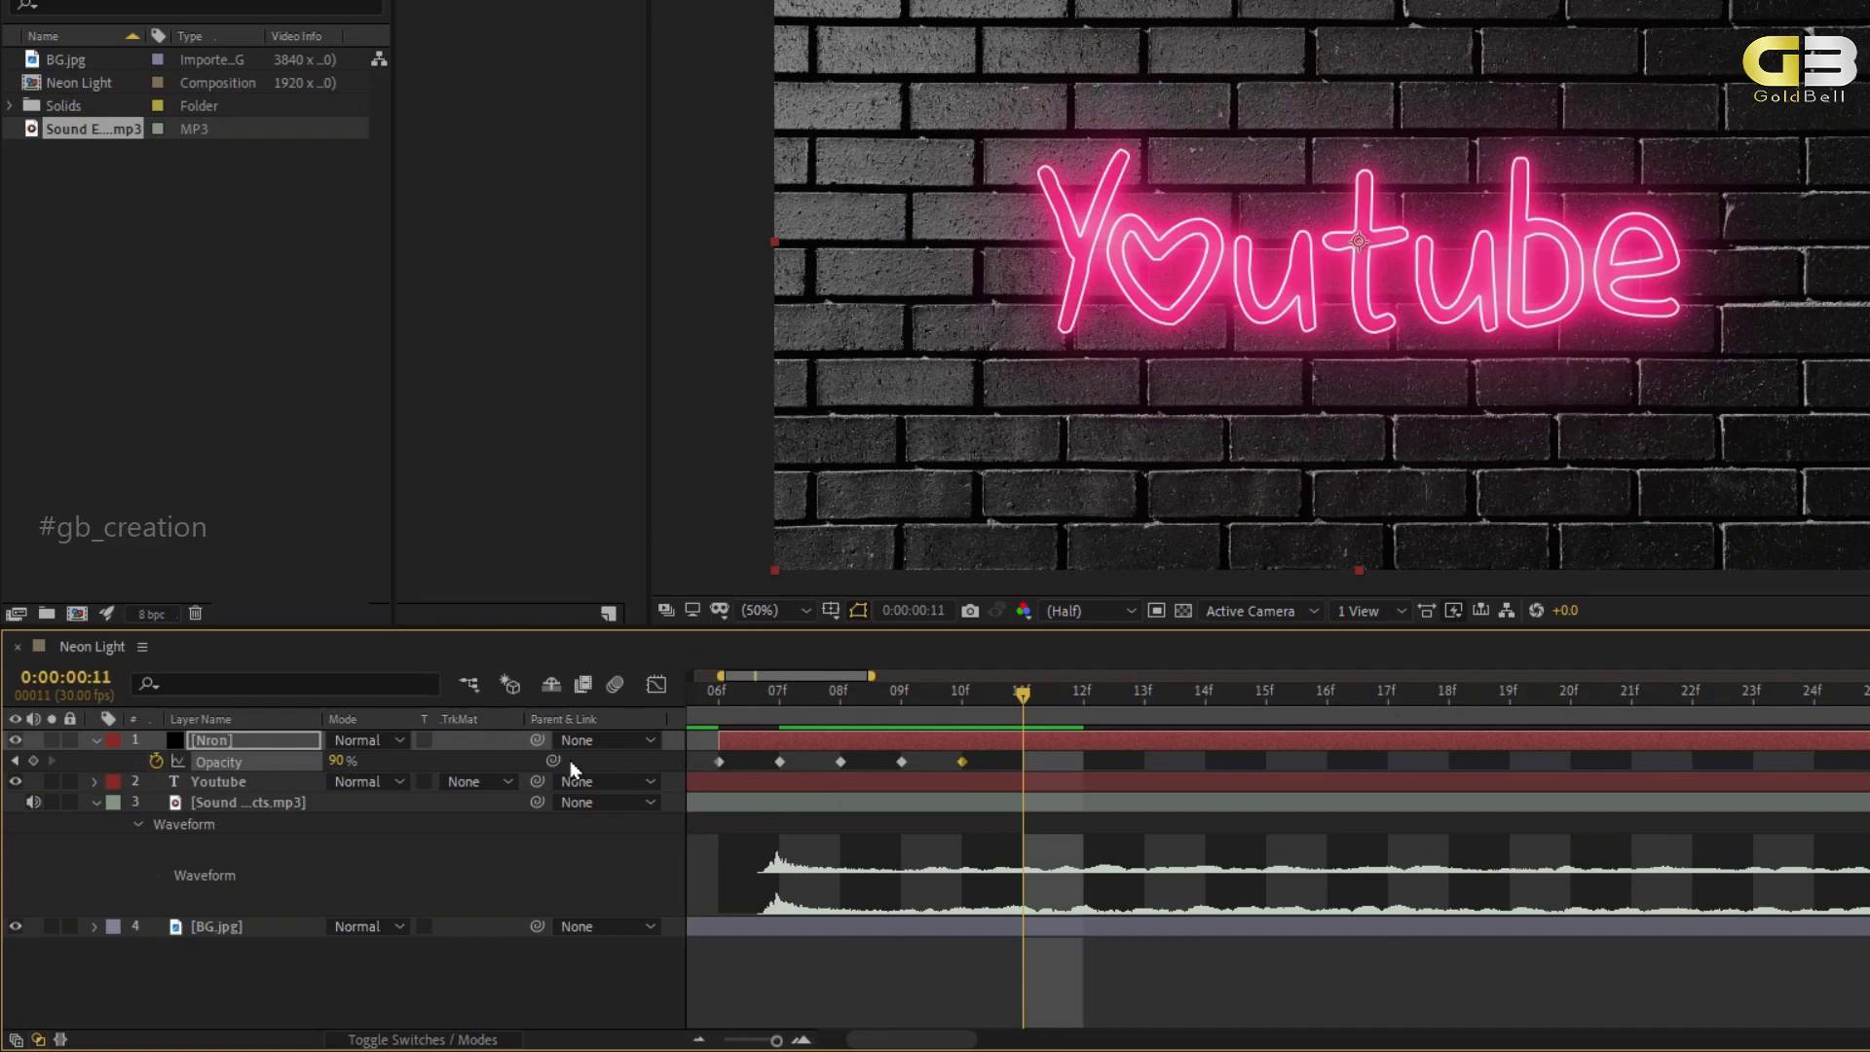
click(341, 759)
text(20)
key(Return)
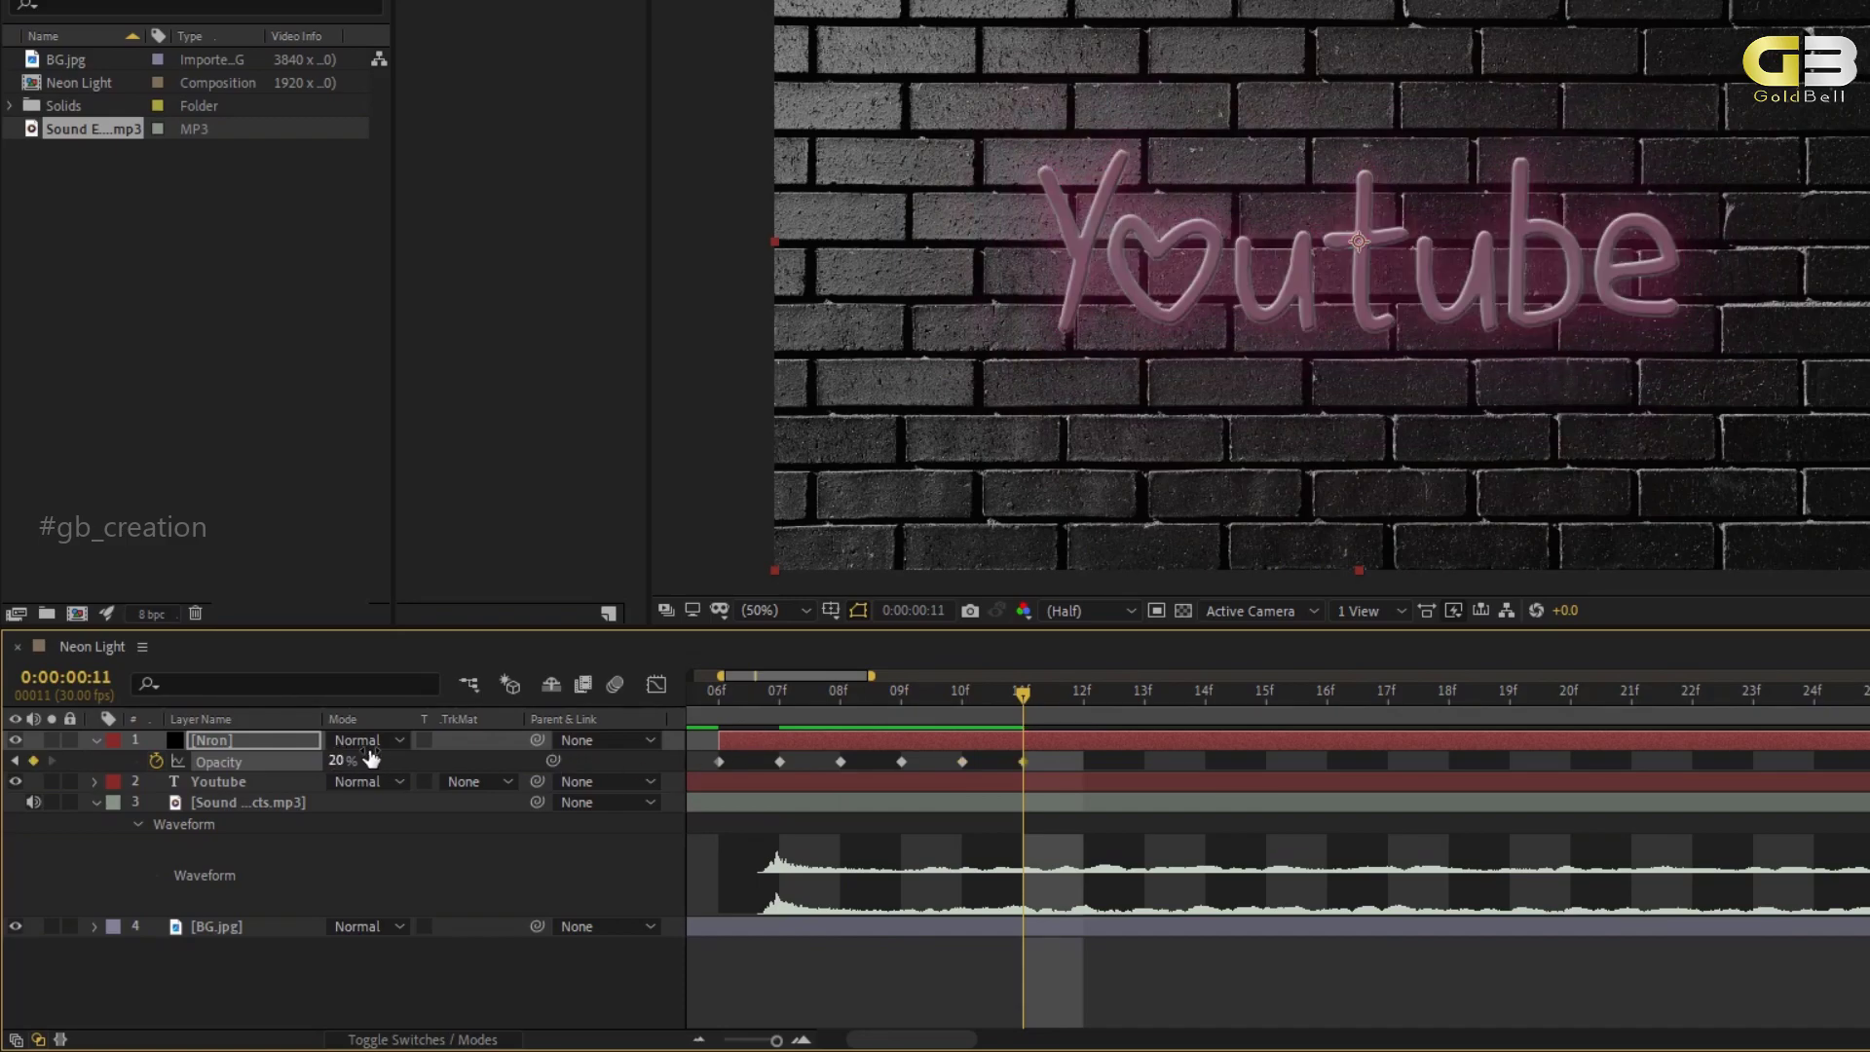
Add an Opacity keyframe of 70% to the Nron layer at frame 12.
click(1083, 719)
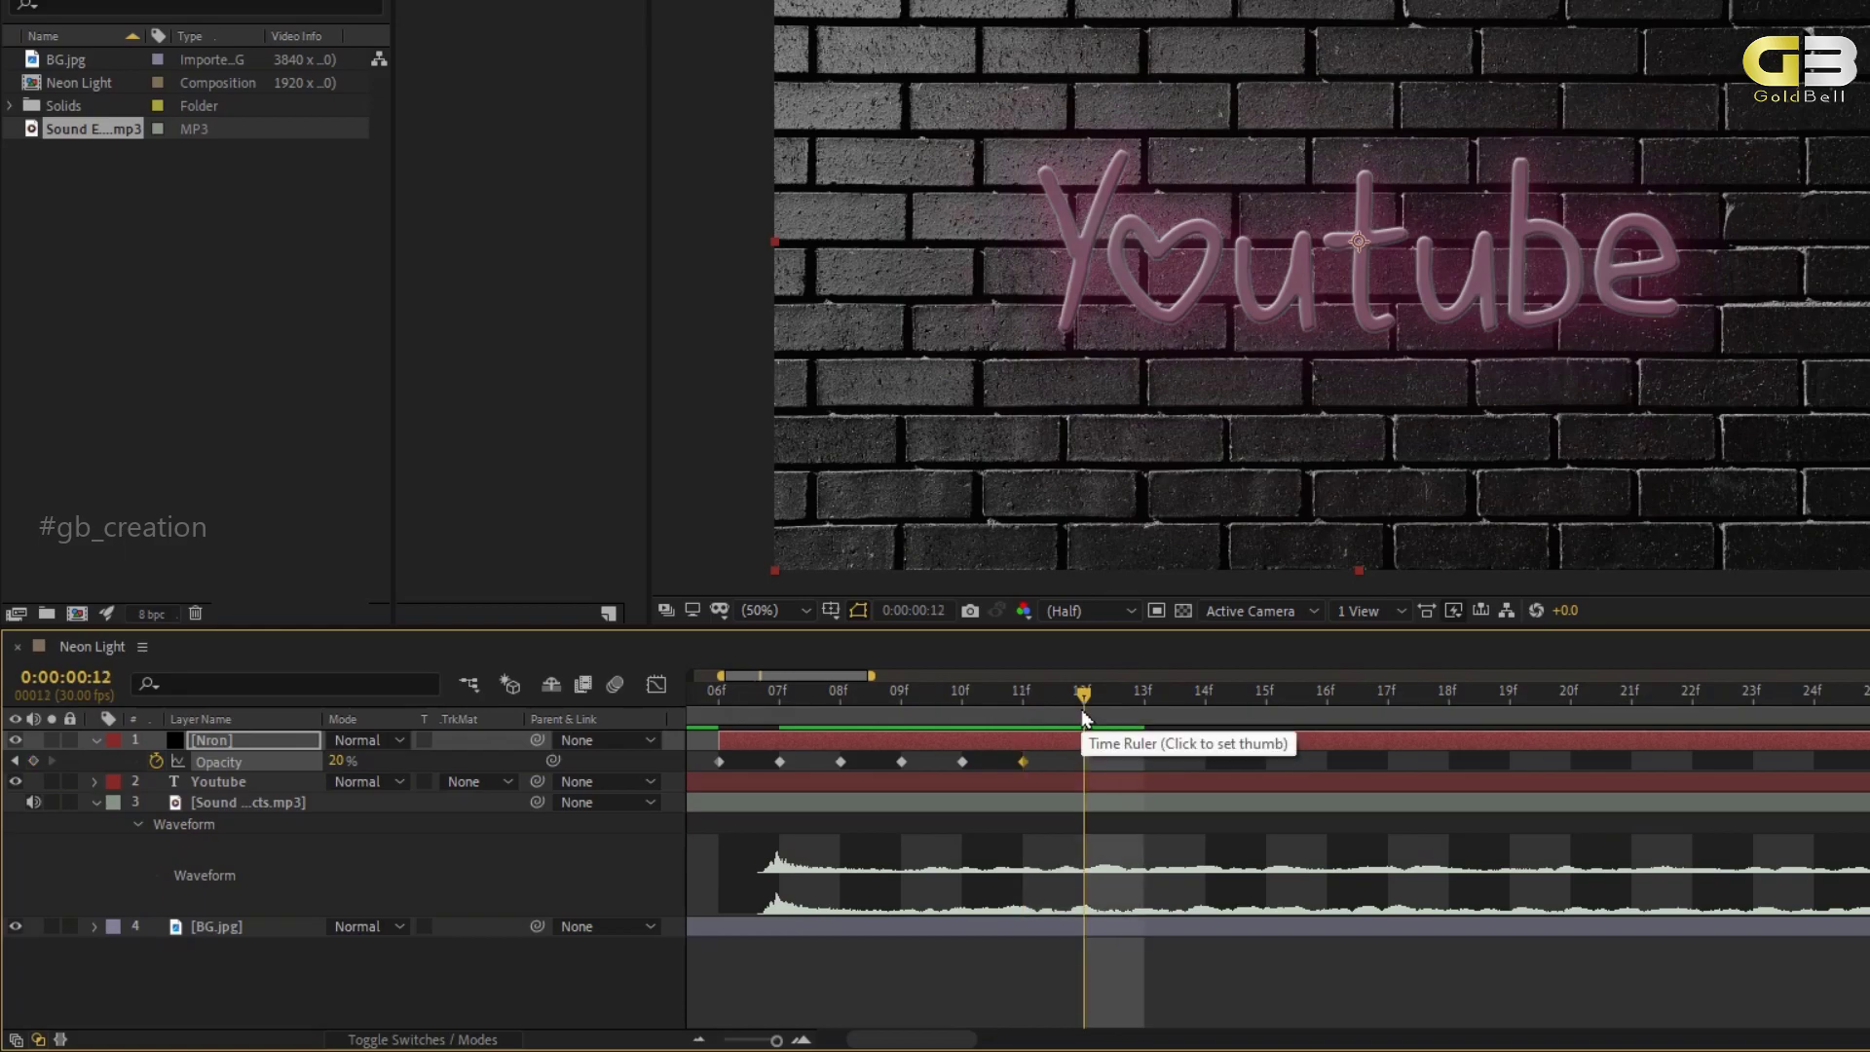
click(340, 760)
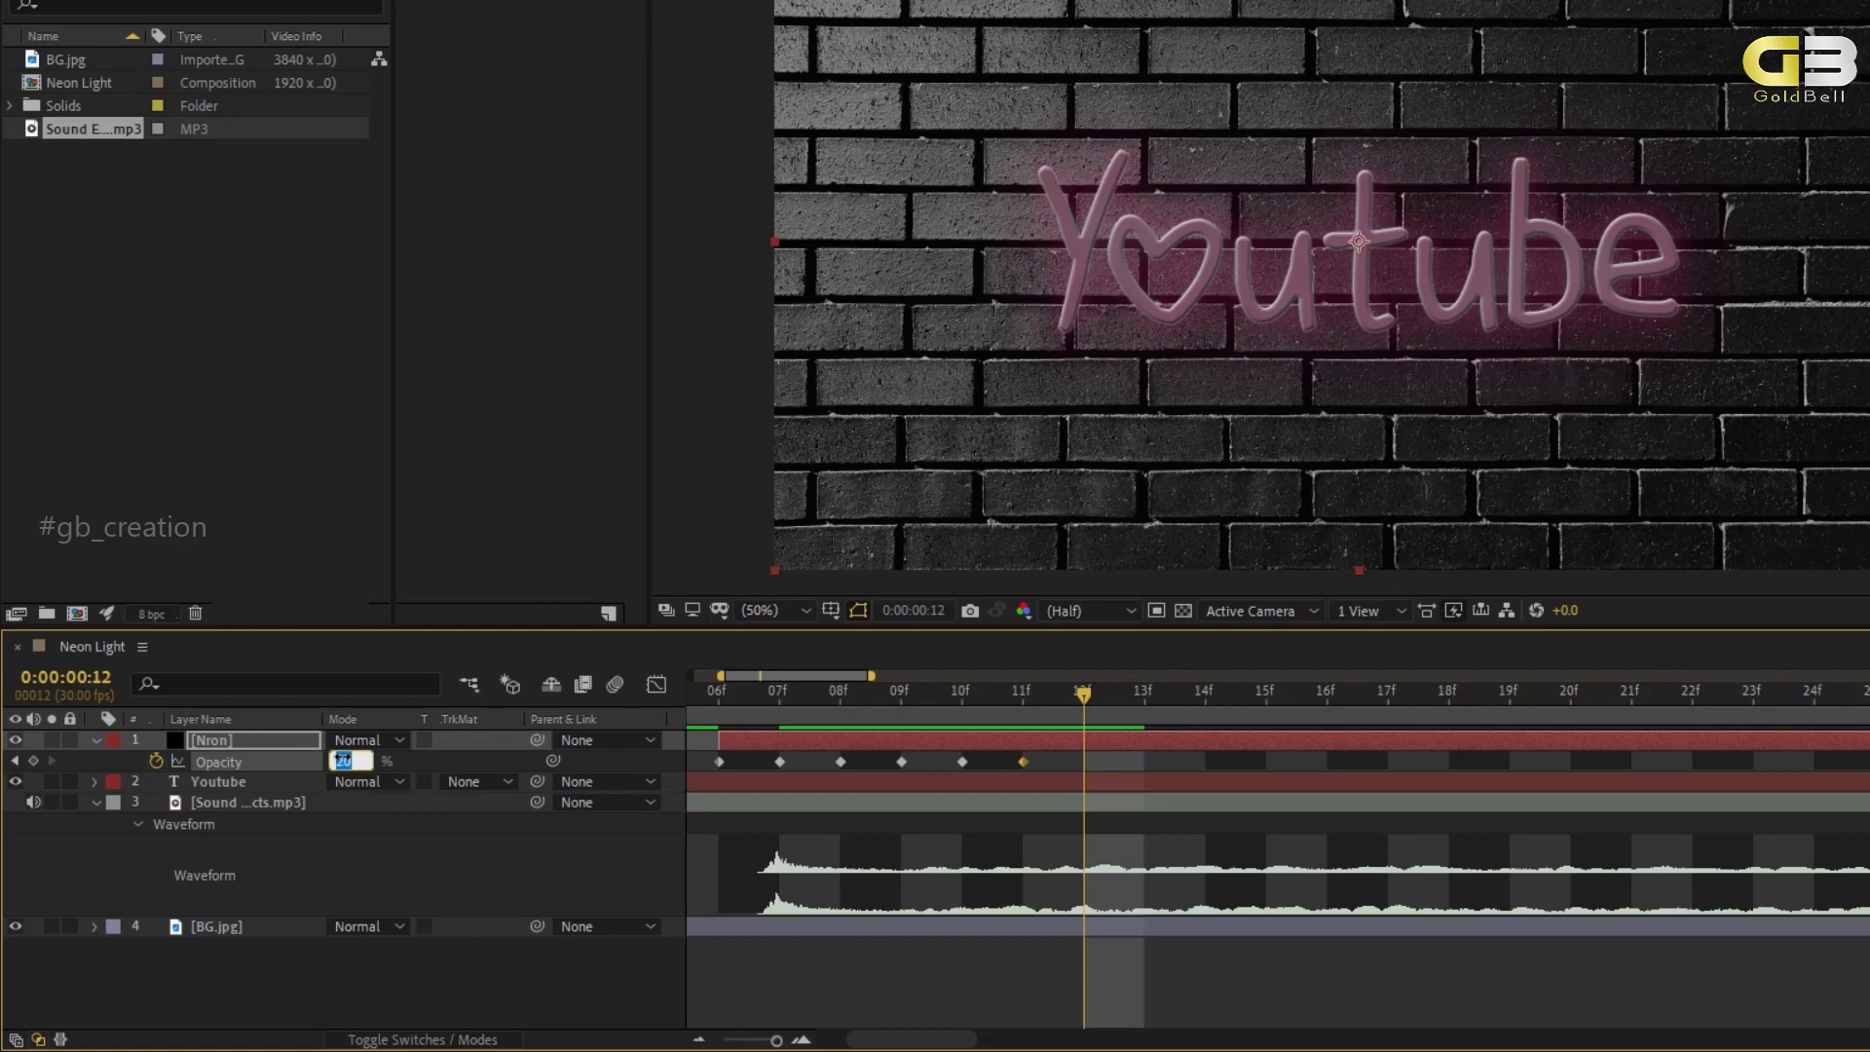
text(7)
key(Return)
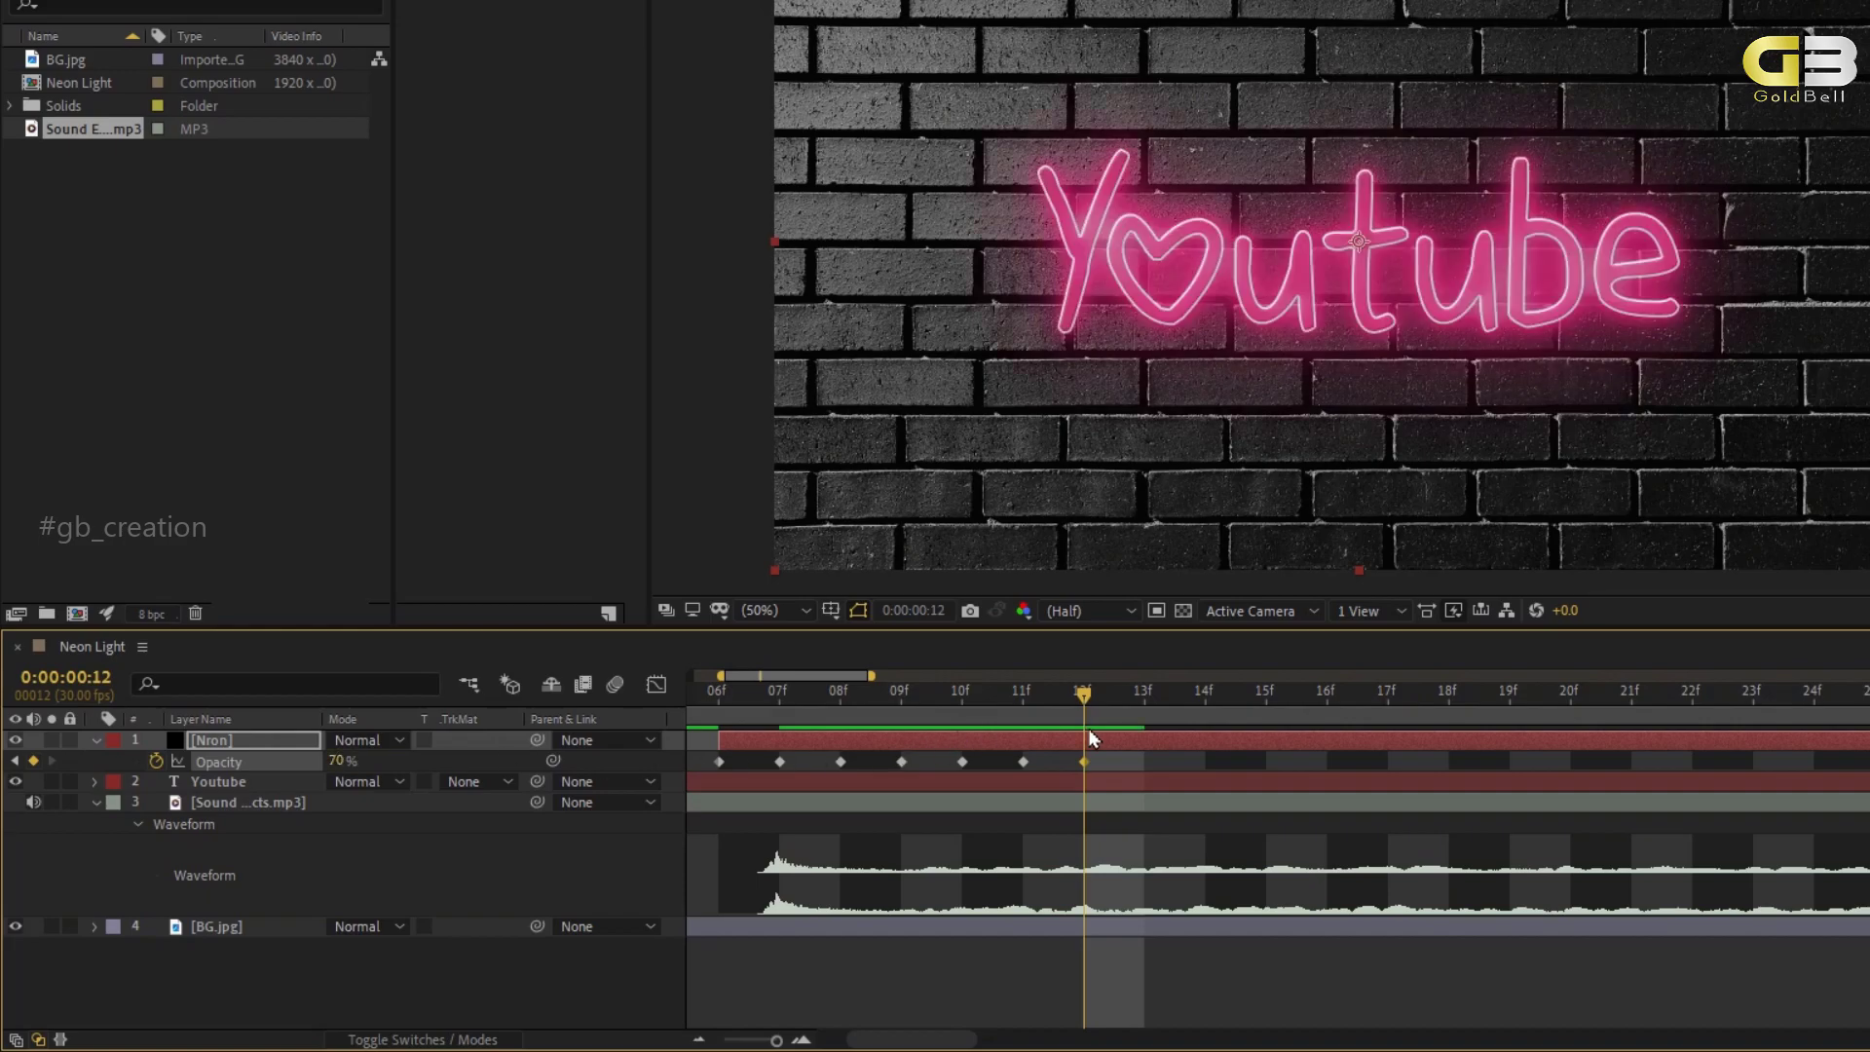
Add an Opacity keyframe of 20% to the Nron layer at frame 13.
click(1141, 702)
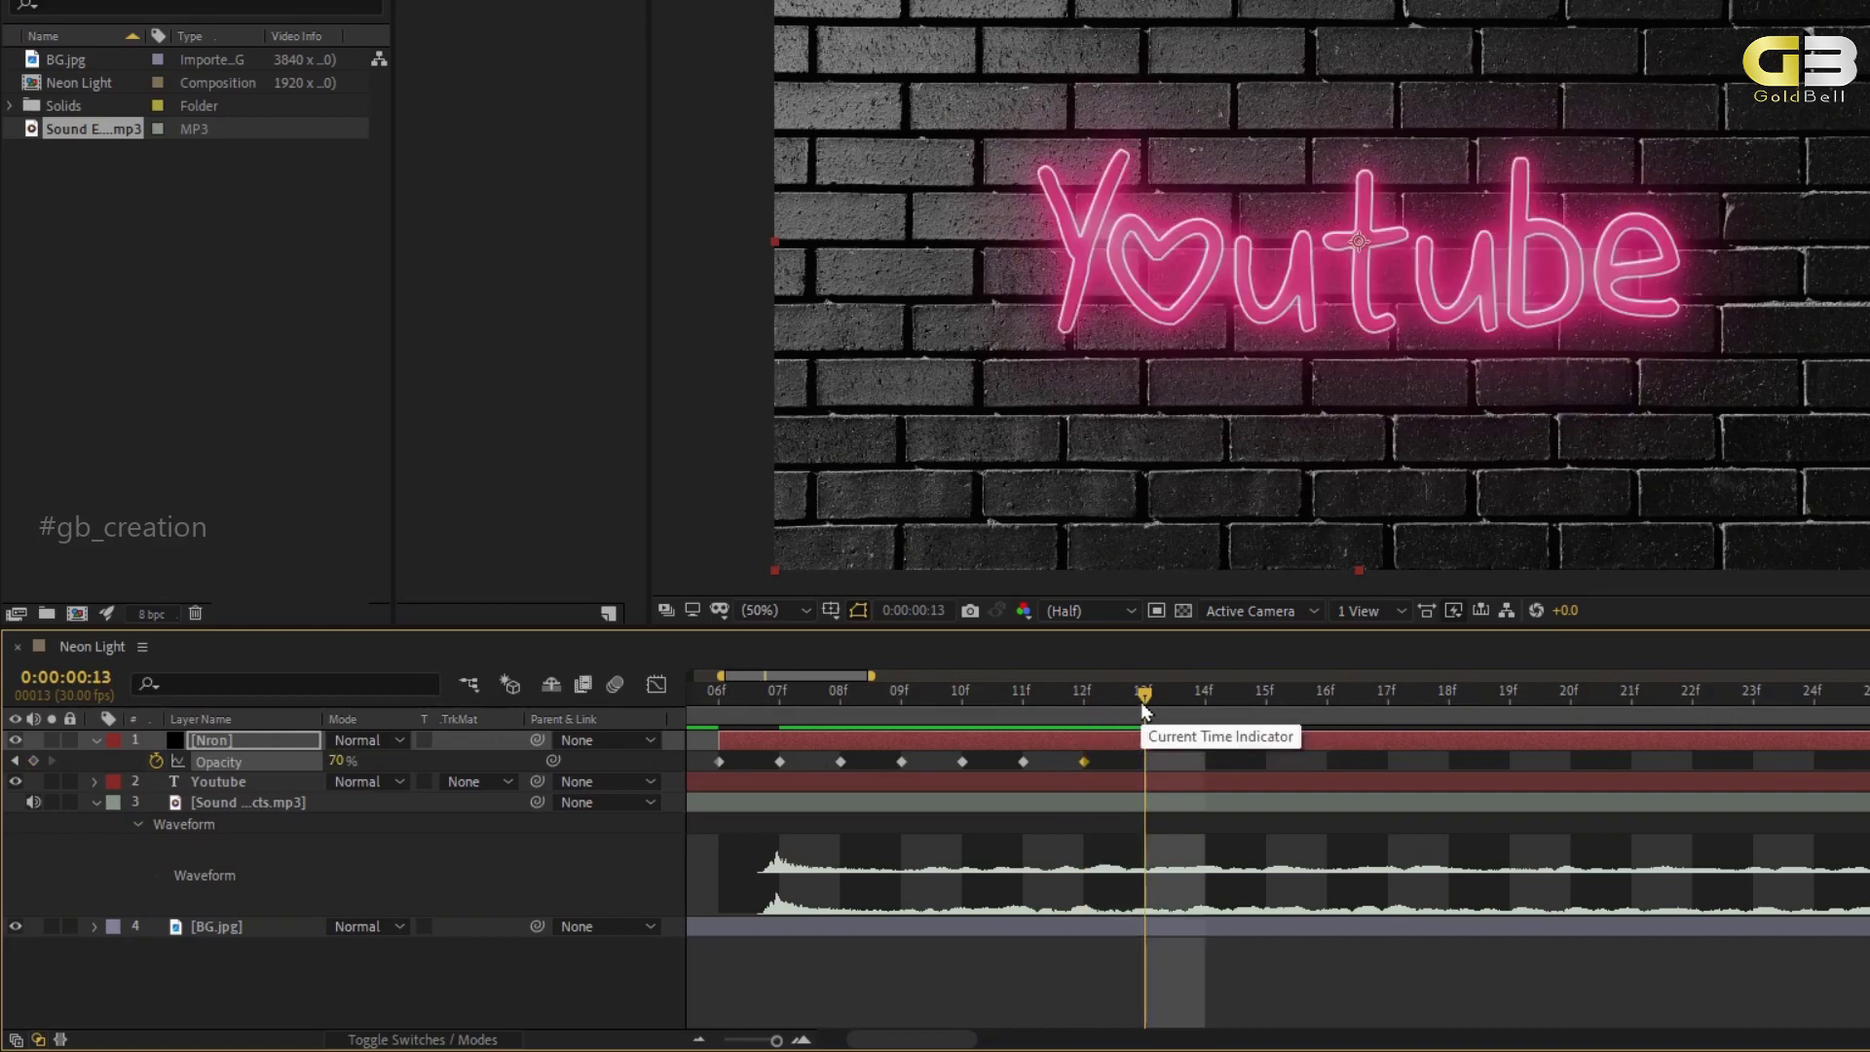
click(343, 760)
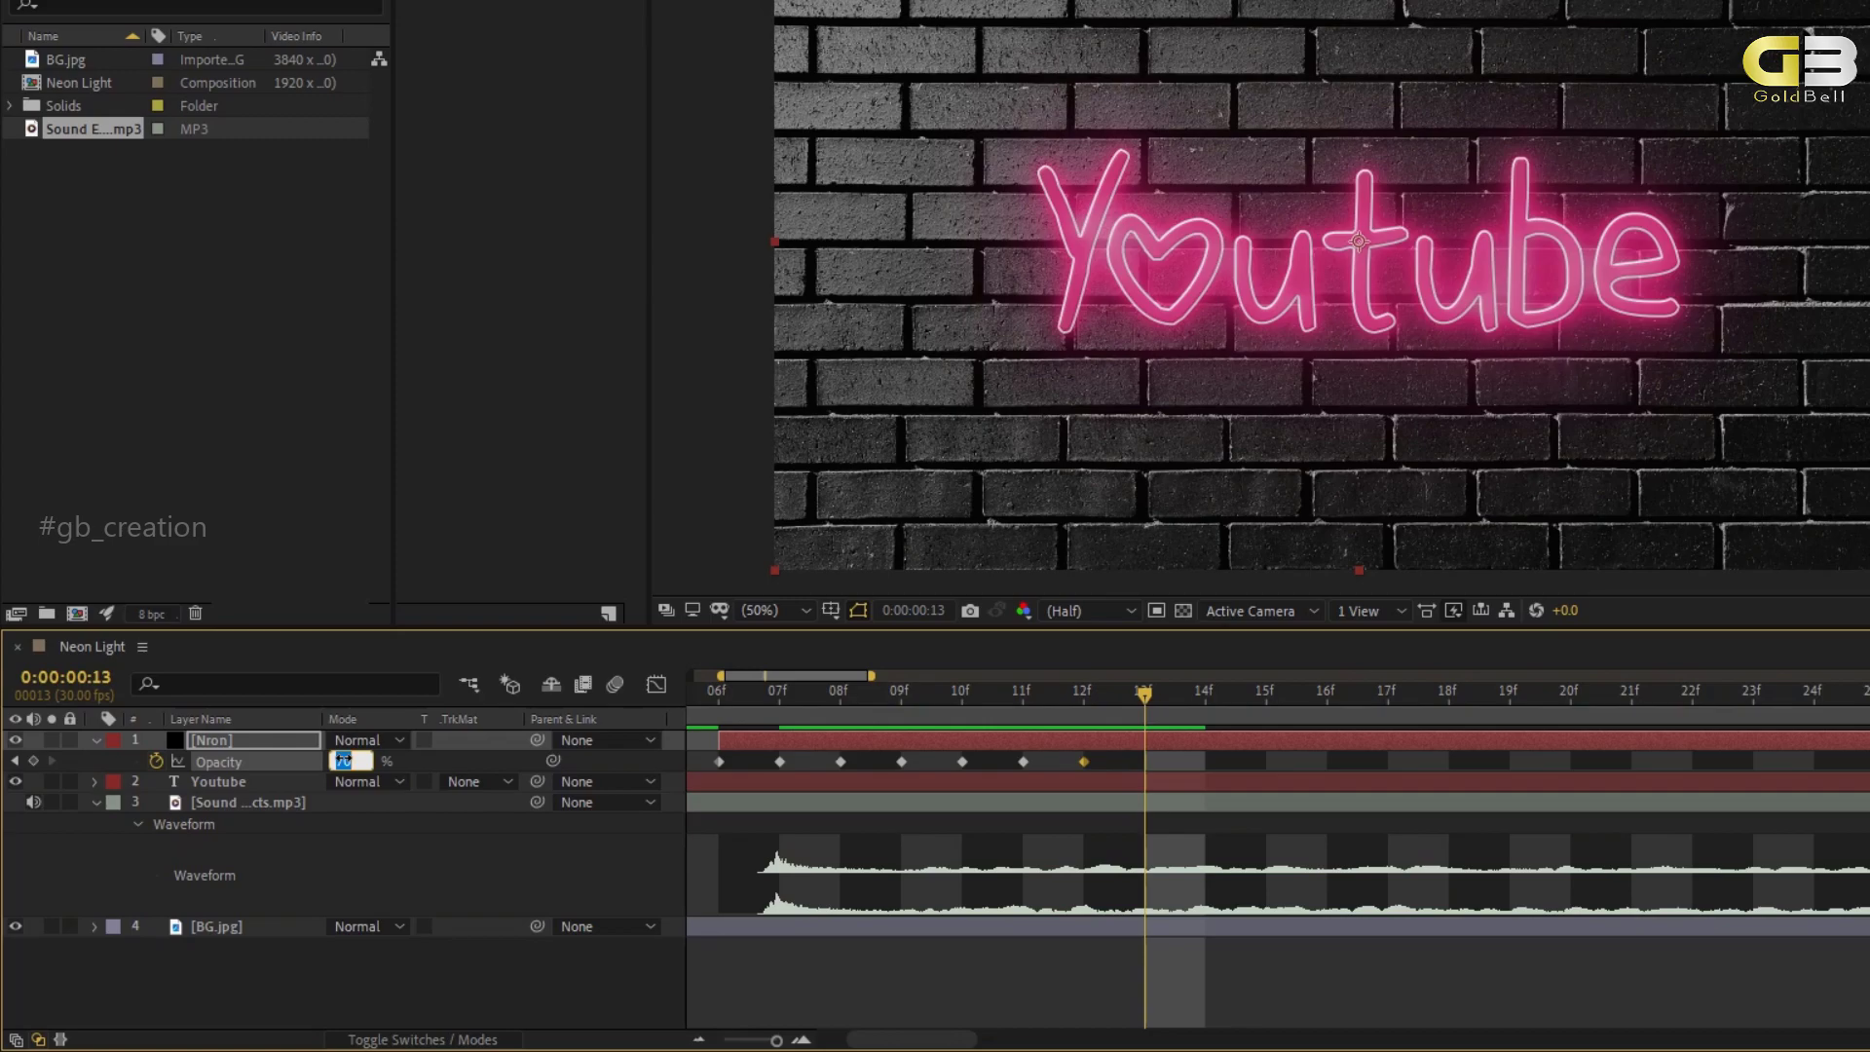
text(1)
key(Return)
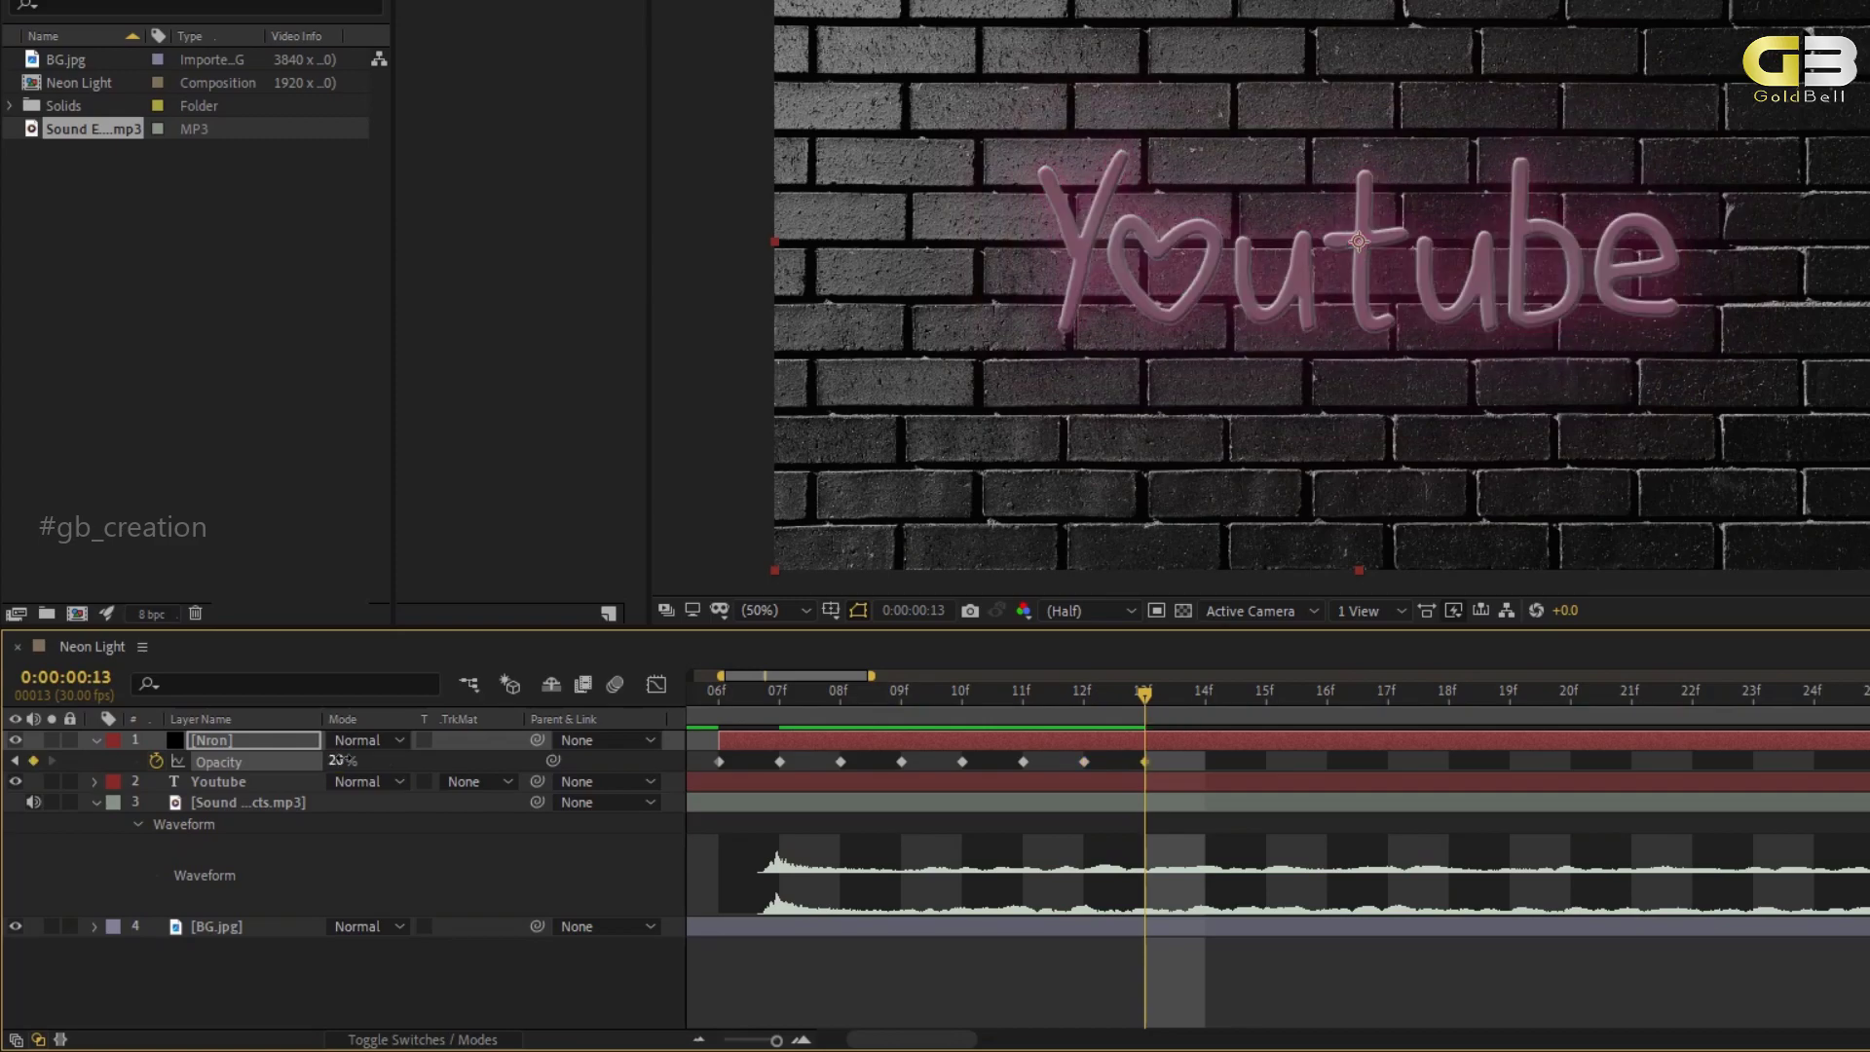
Add an Opacity keyframe of 100% to the Nron layer at frame 14.
click(1205, 711)
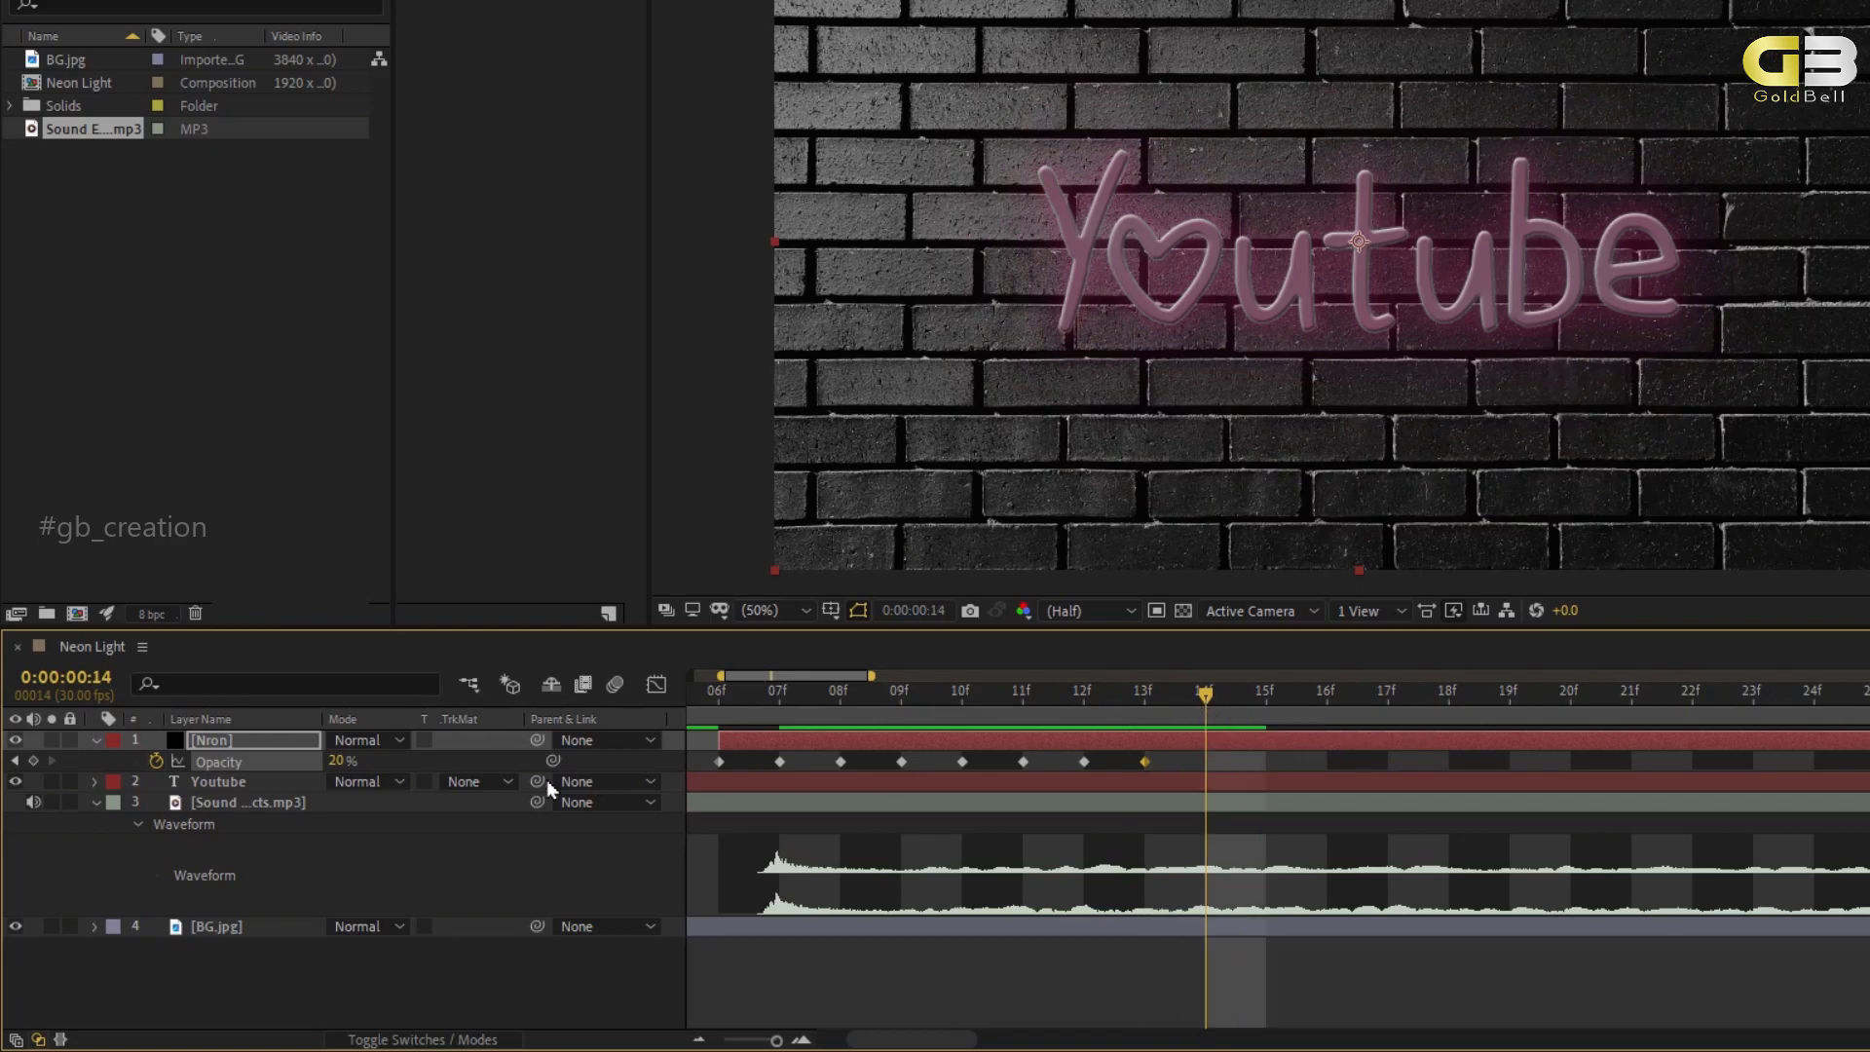
click(334, 763)
text(100)
key(Return)
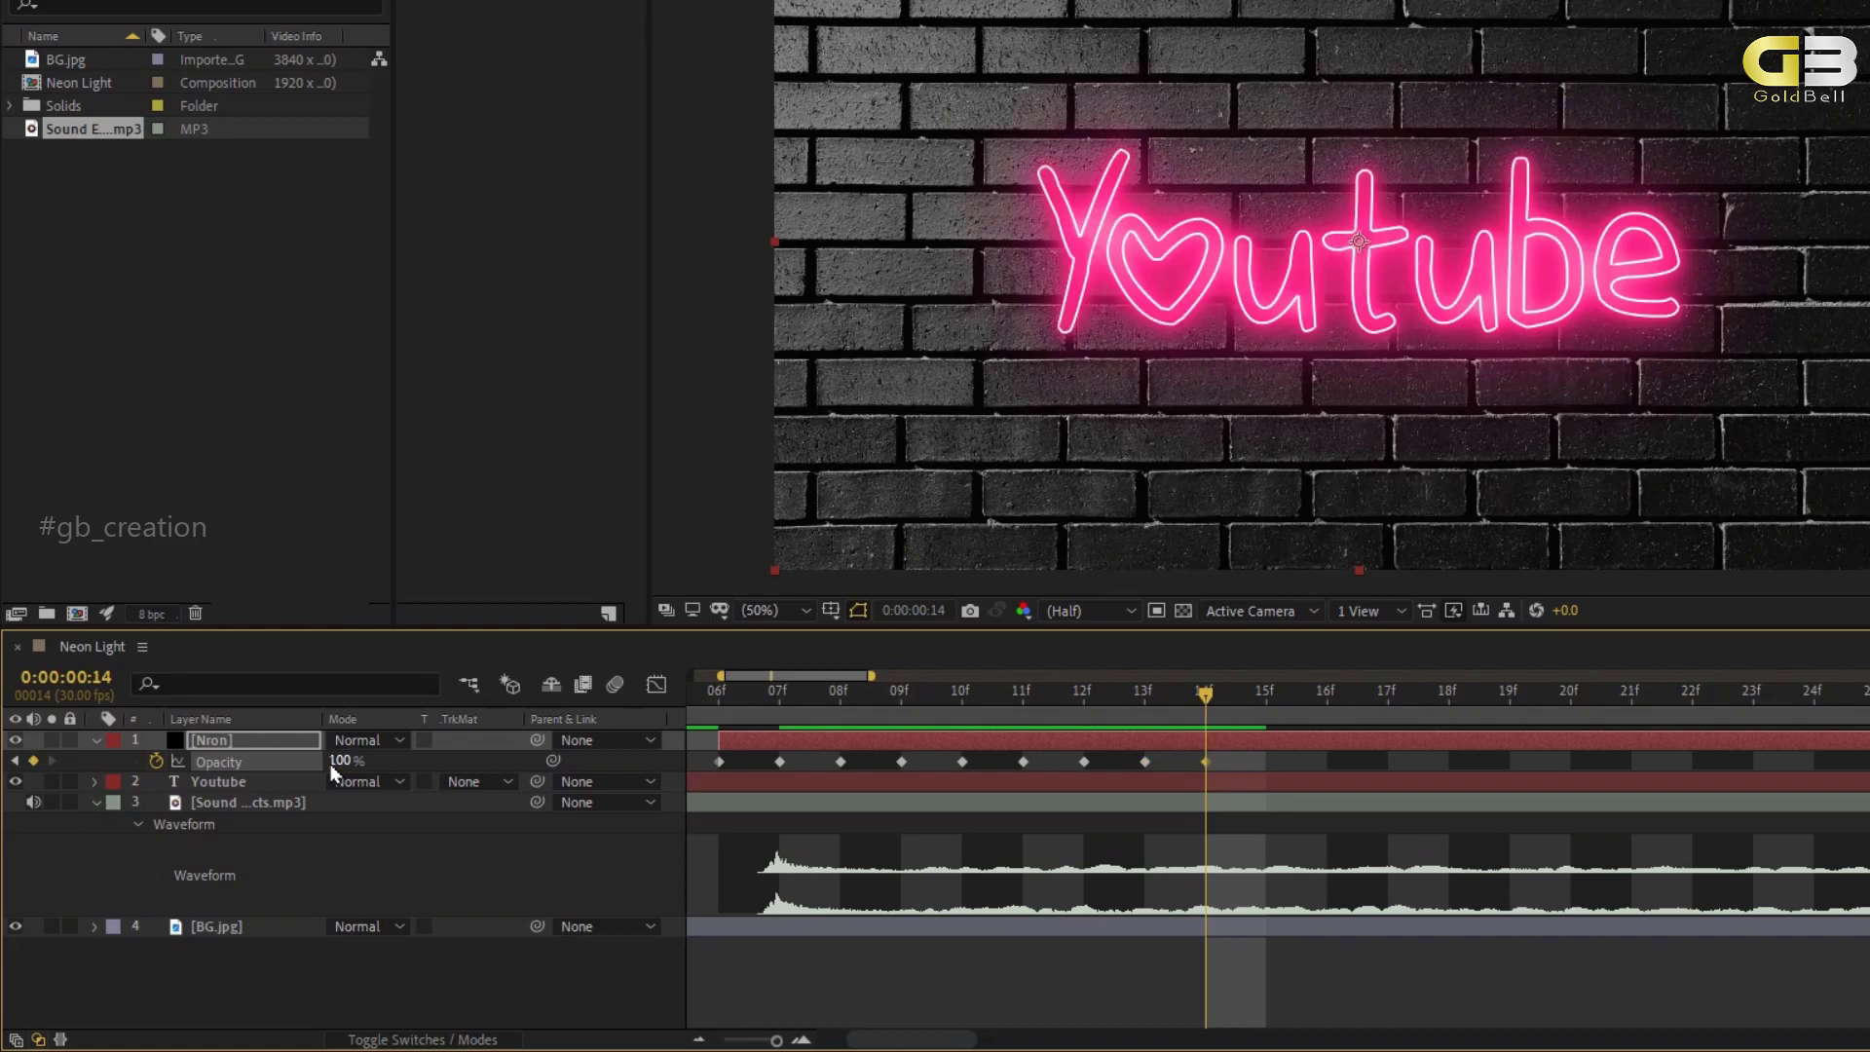
Play back the start of the Neon Light composition to check the flicker against the sound effect.
click(697, 703)
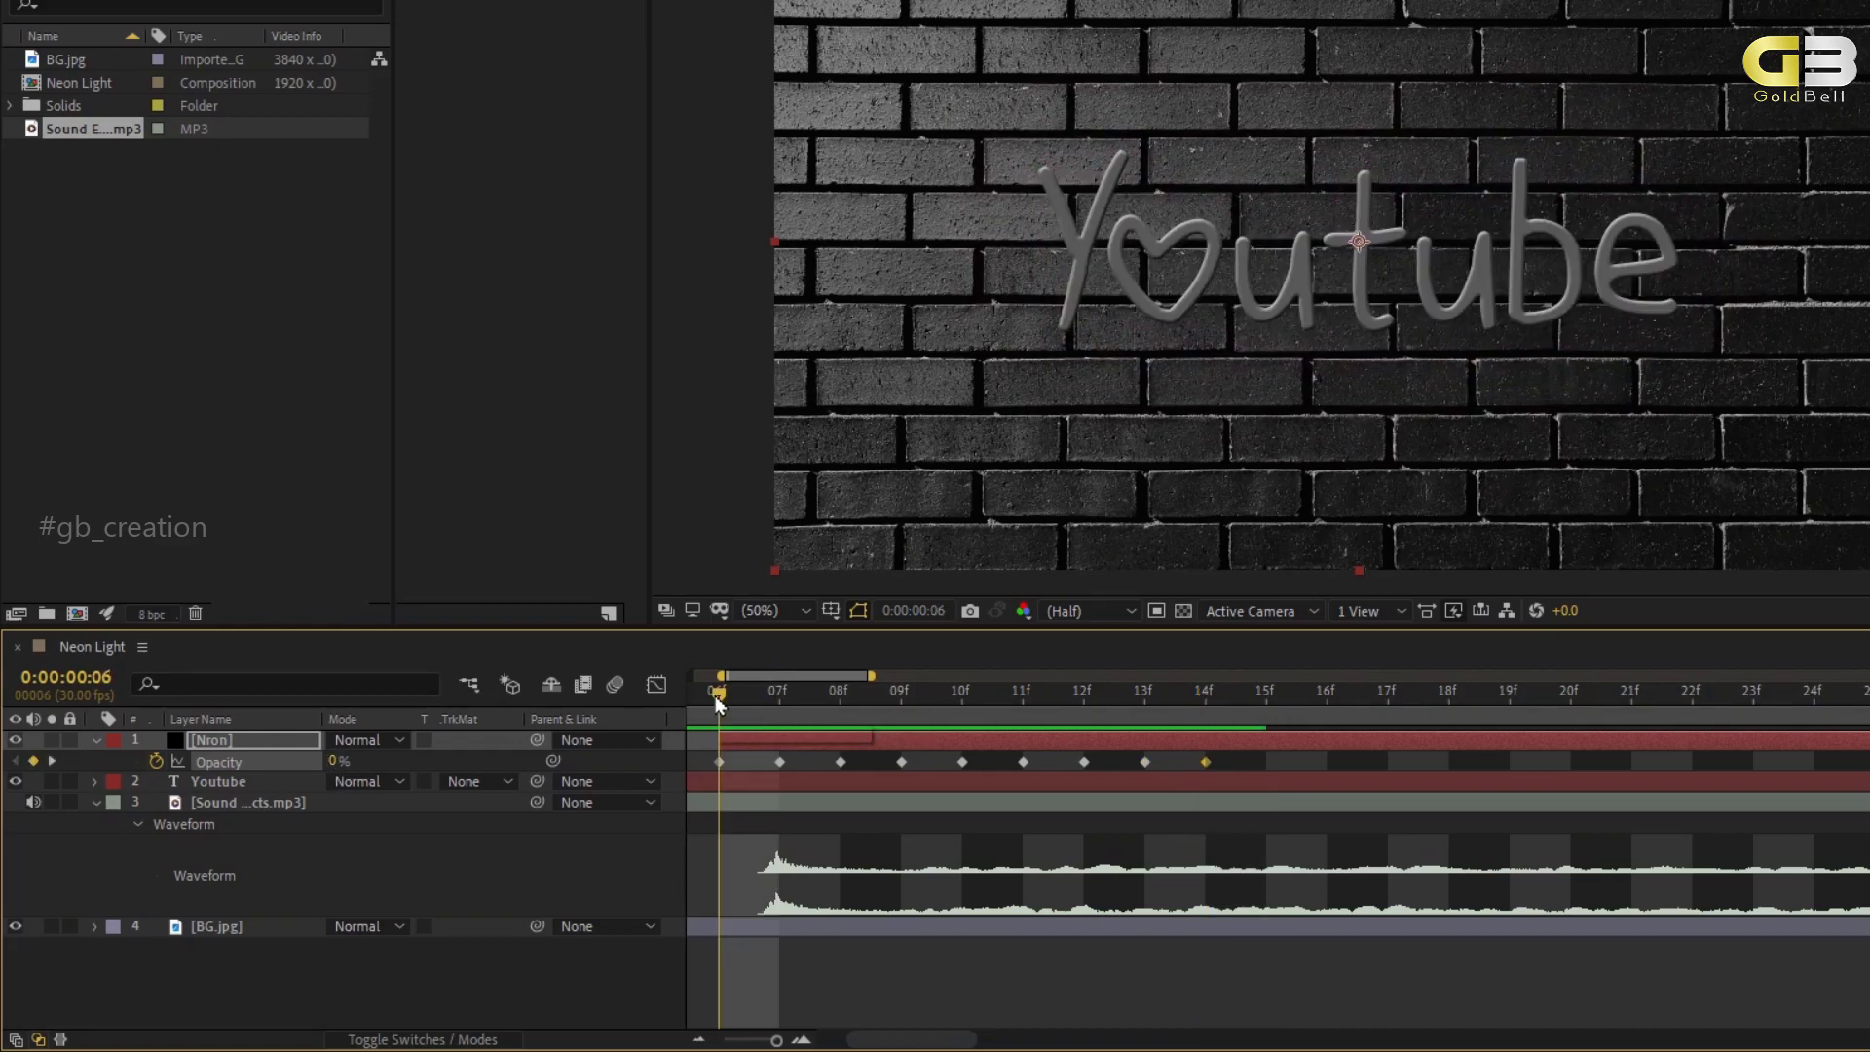
key(Page_Up)
key(Page_Up)
key(Page_Up)
key(Page_Up)
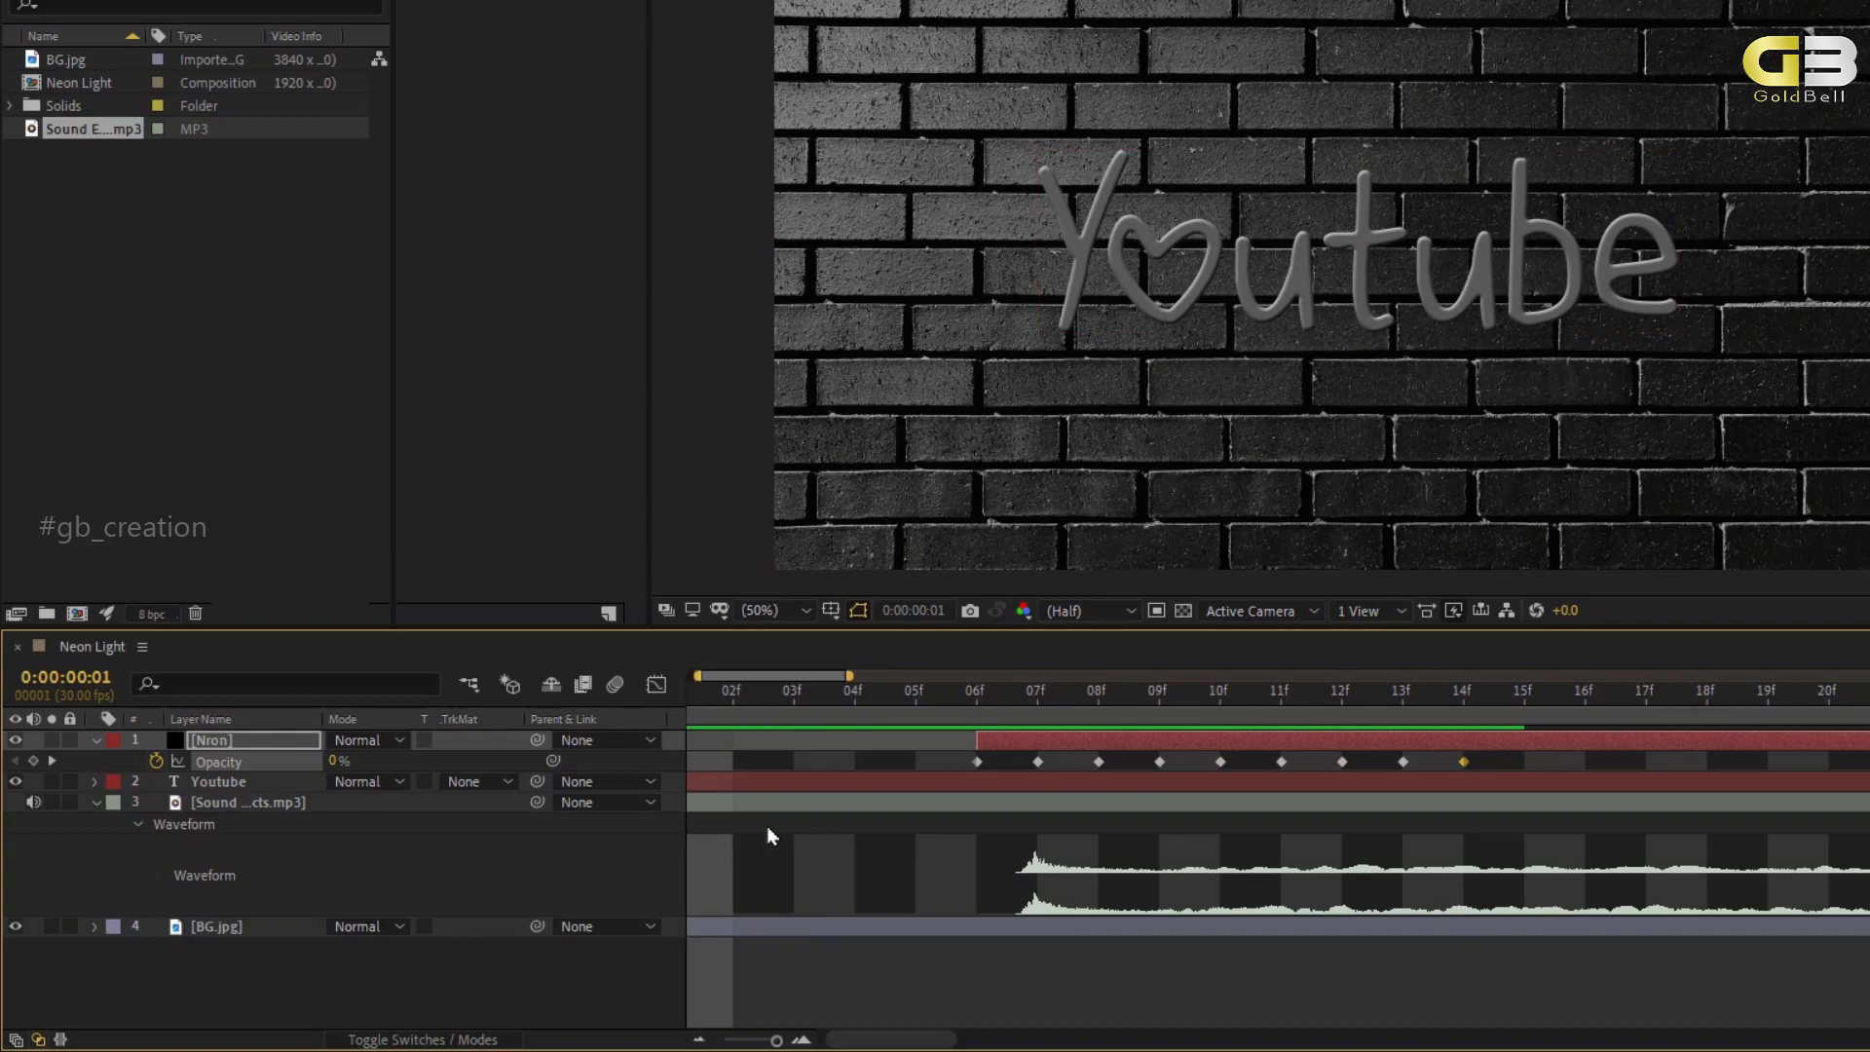
scroll(767, 835, down, 3)
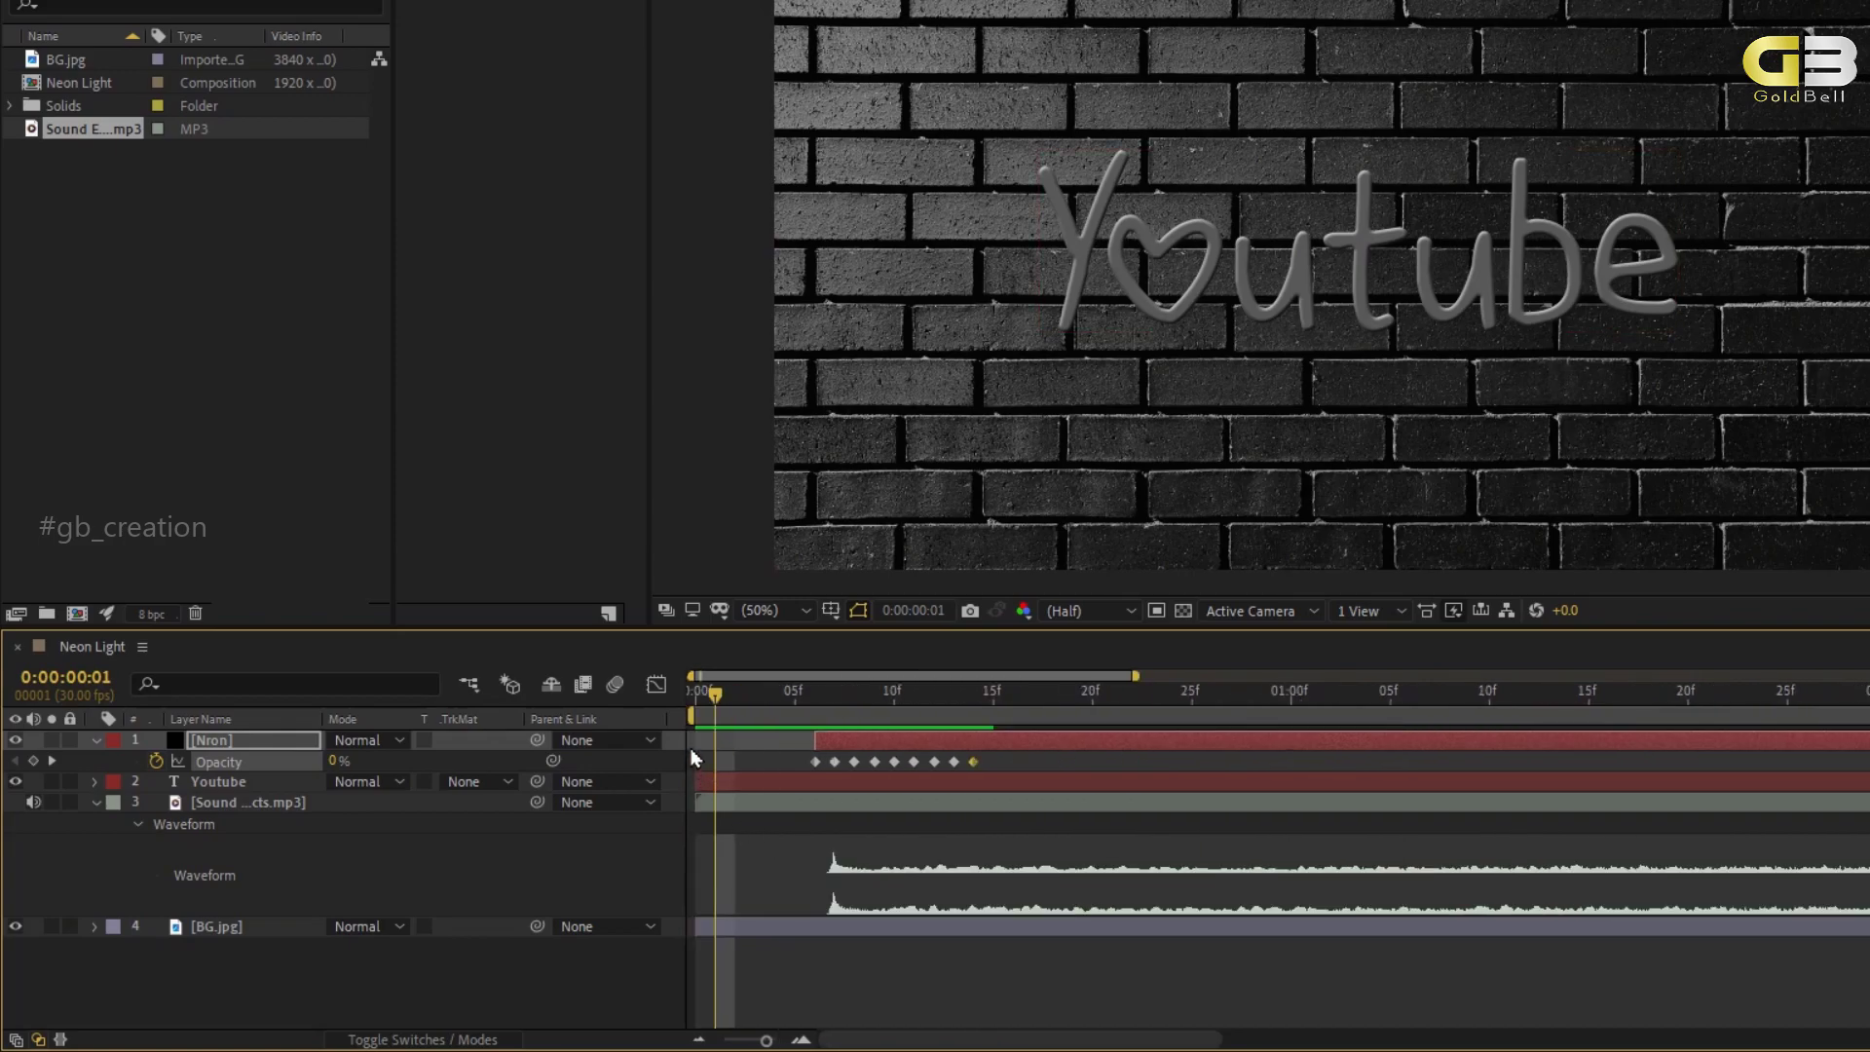
drag(711, 710, 776, 707)
key(space)
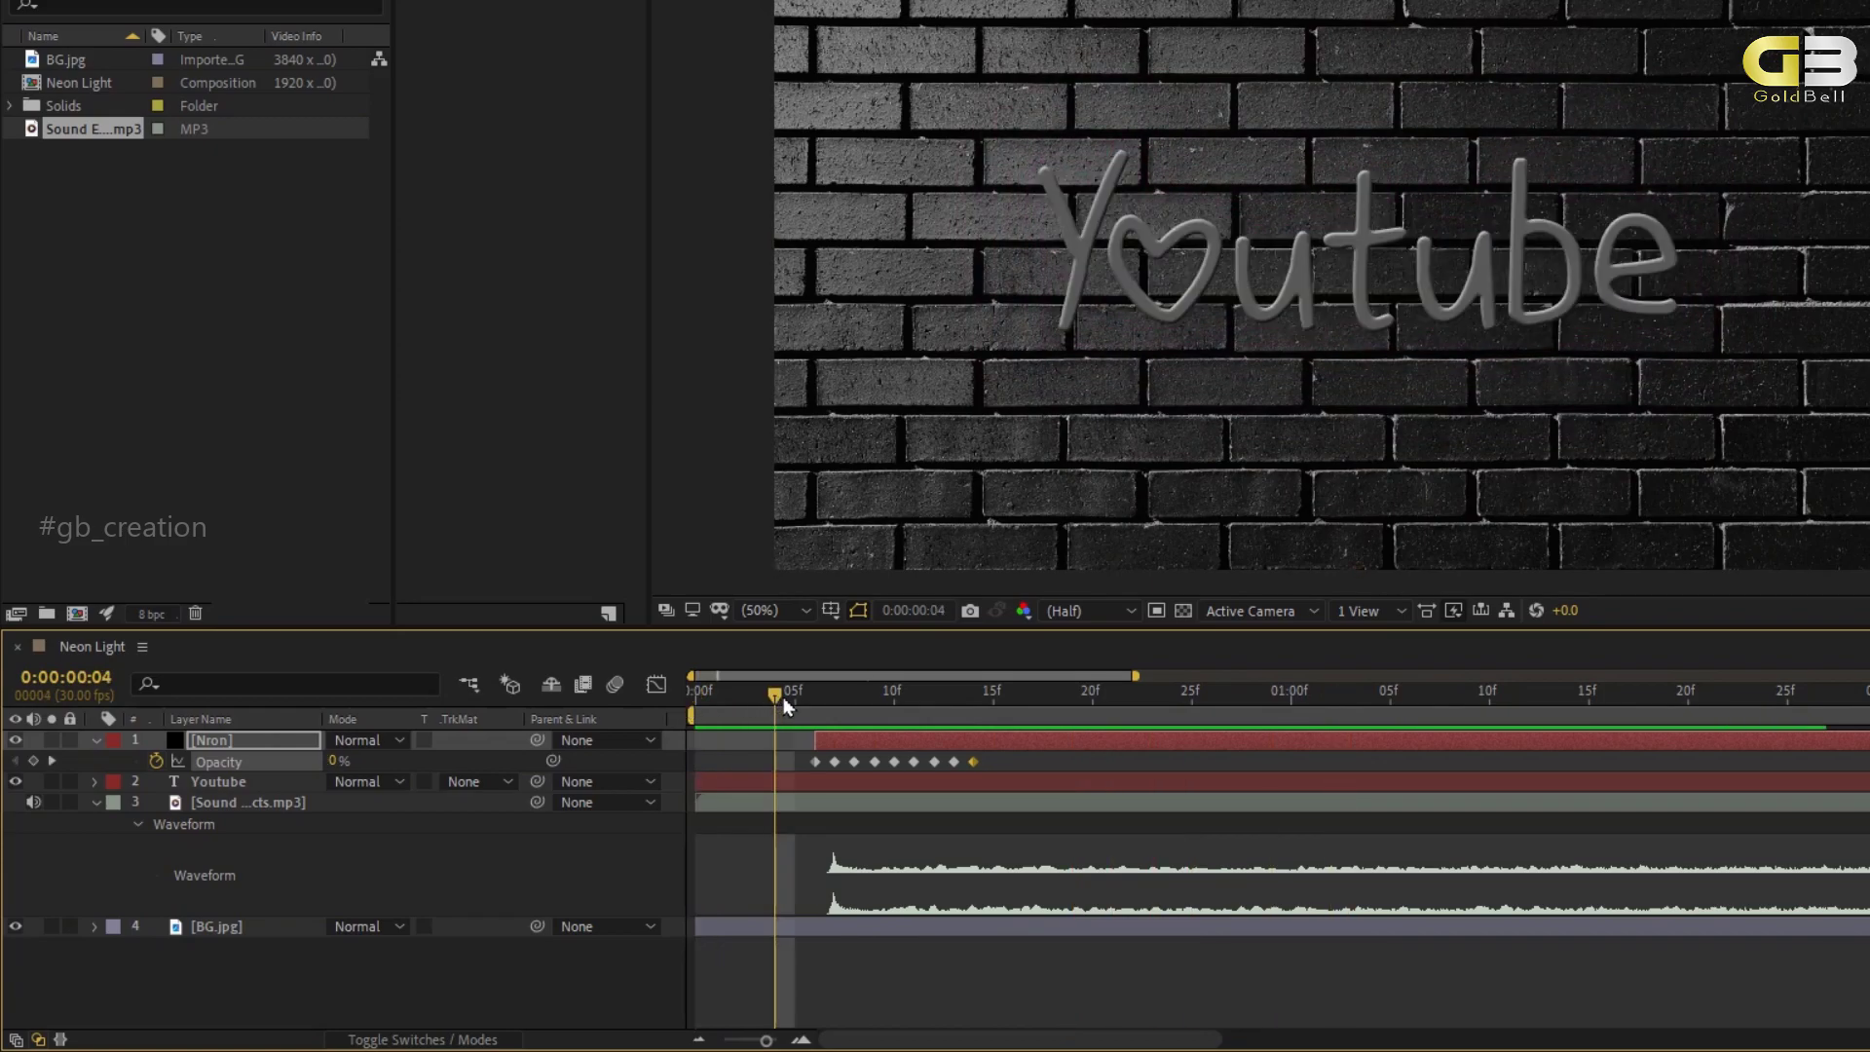
click(791, 701)
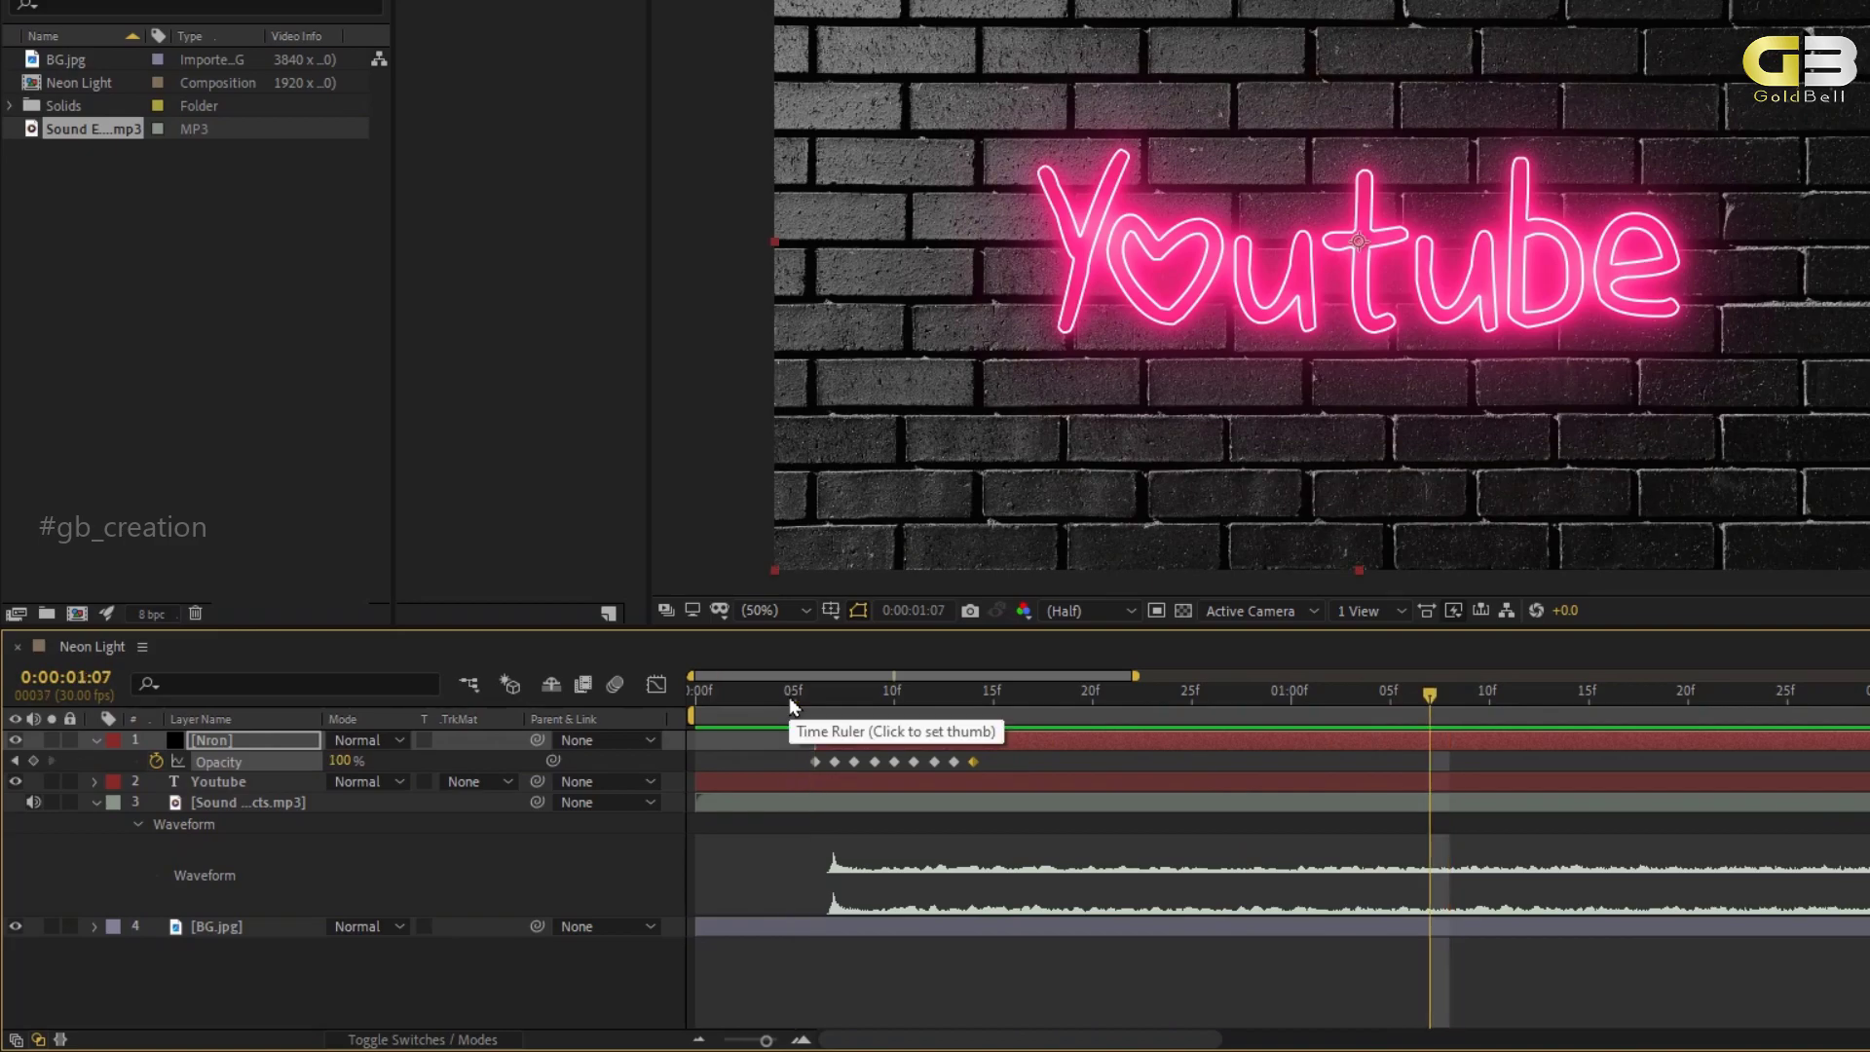
Set the Nron layer's Opacity keyframe at frame 14 to 40%.
click(991, 699)
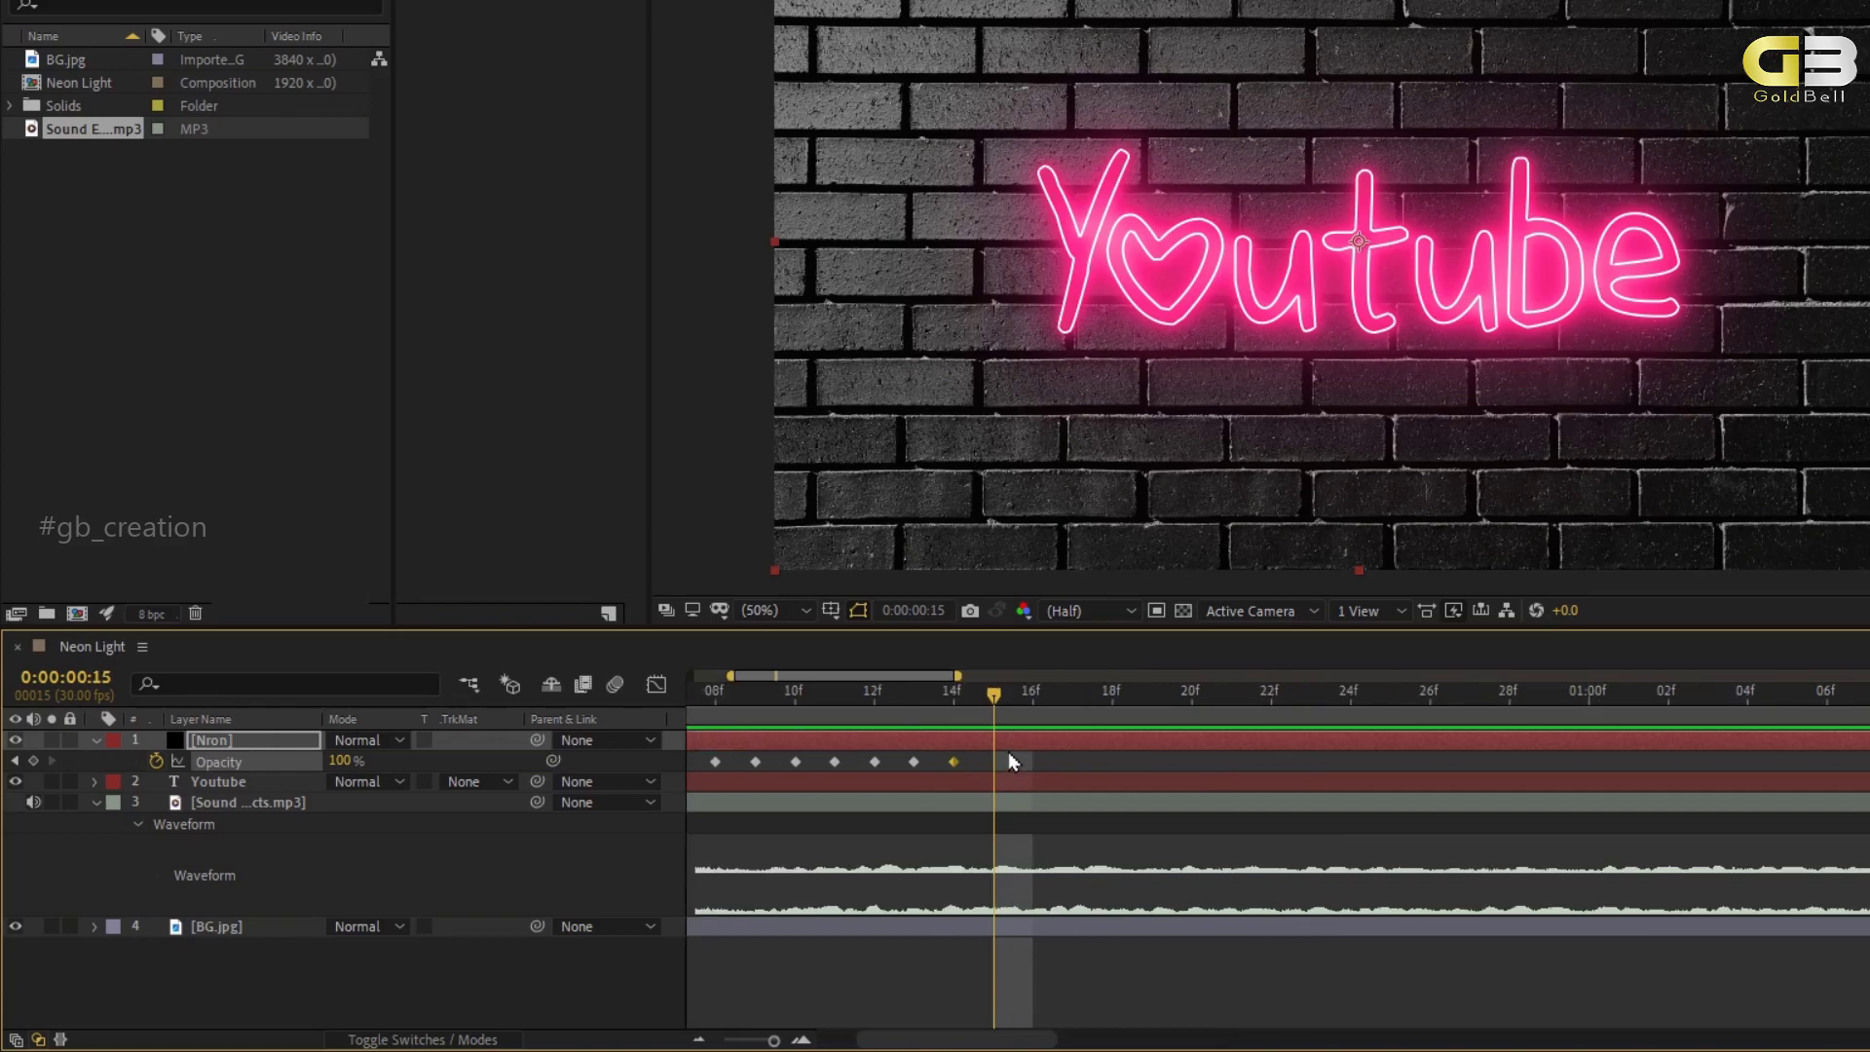
key(equal)
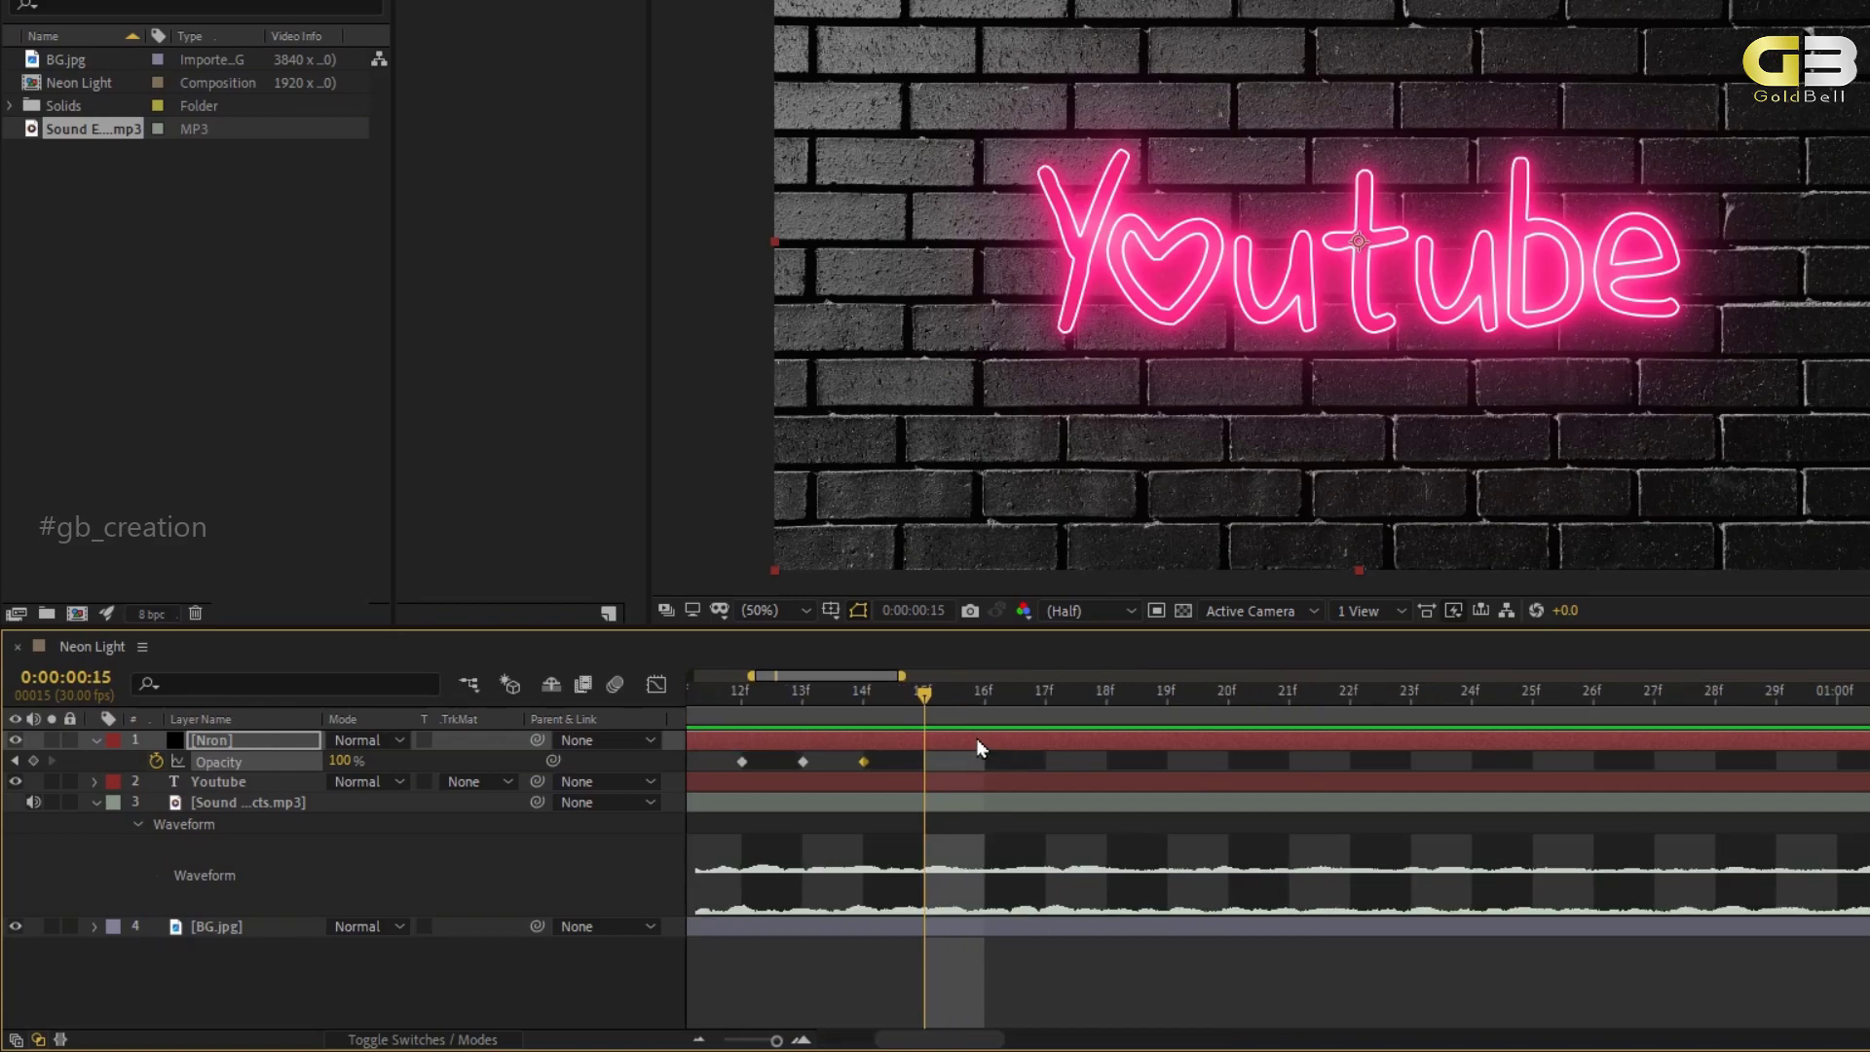
mouse_move(866, 767)
click(862, 699)
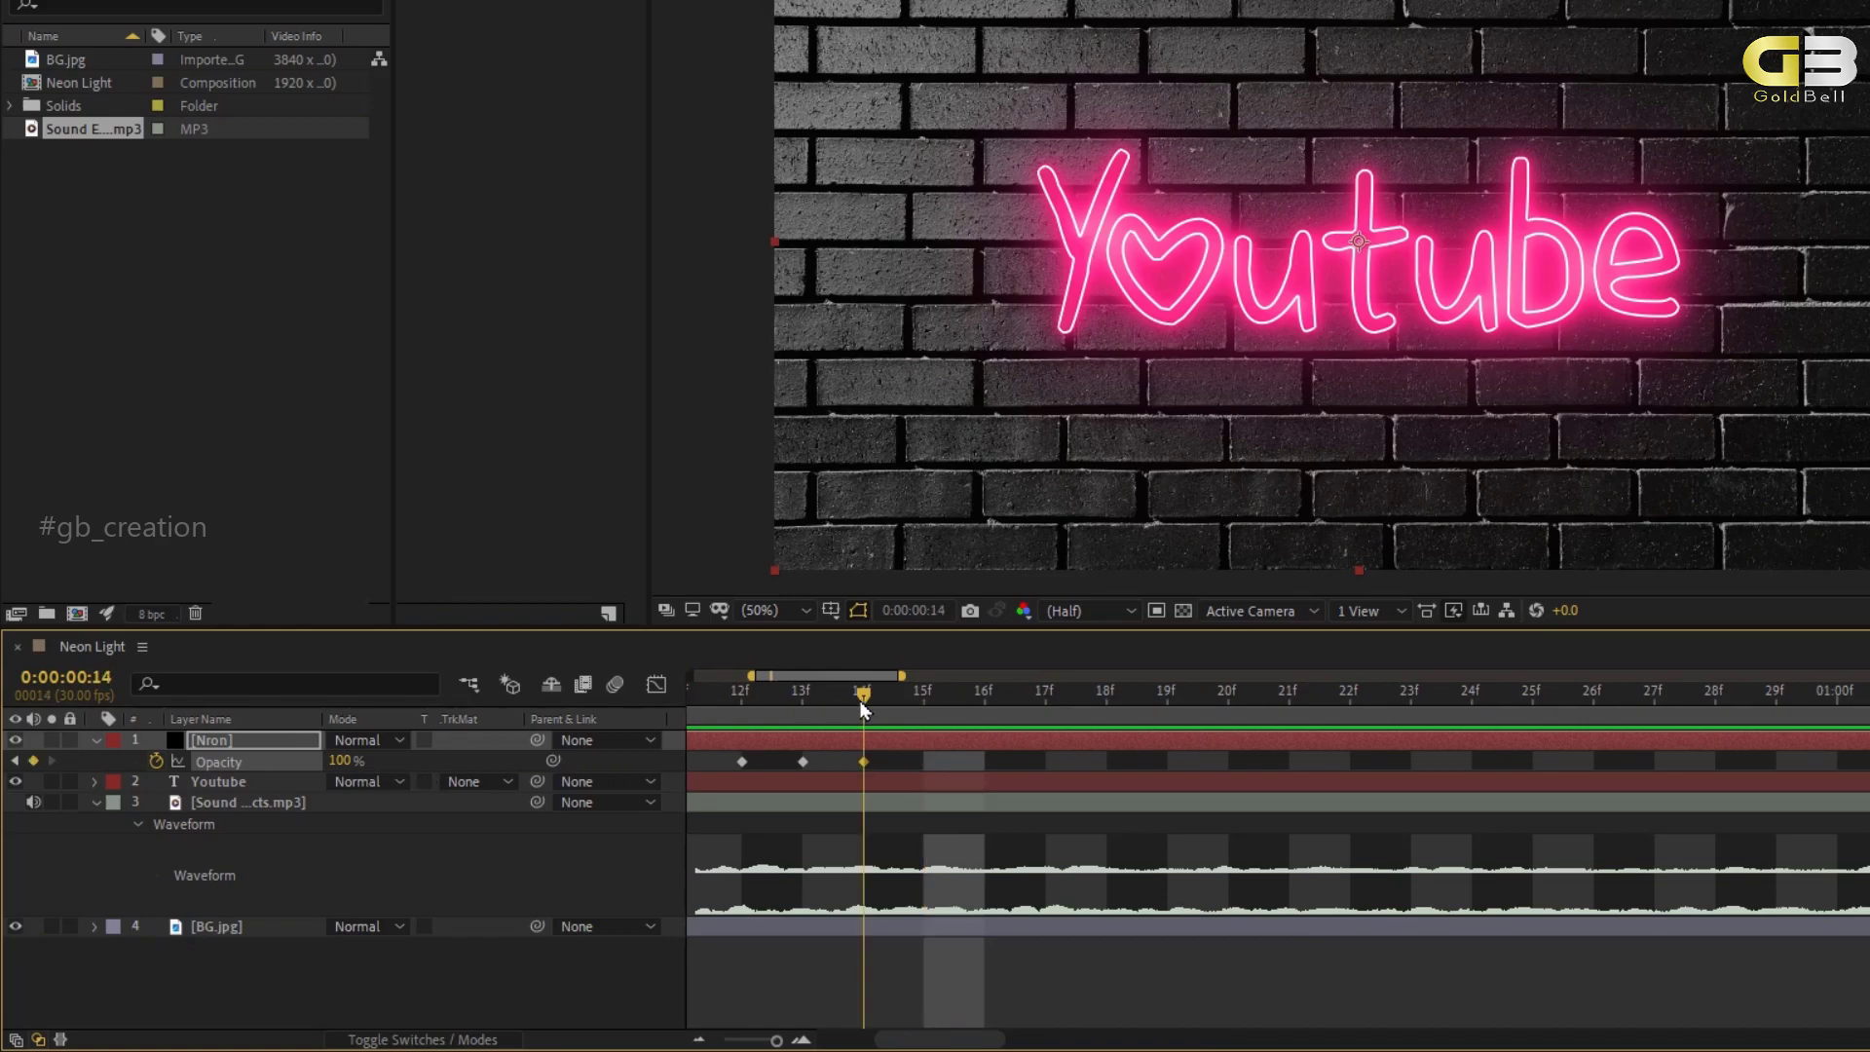
click(803, 693)
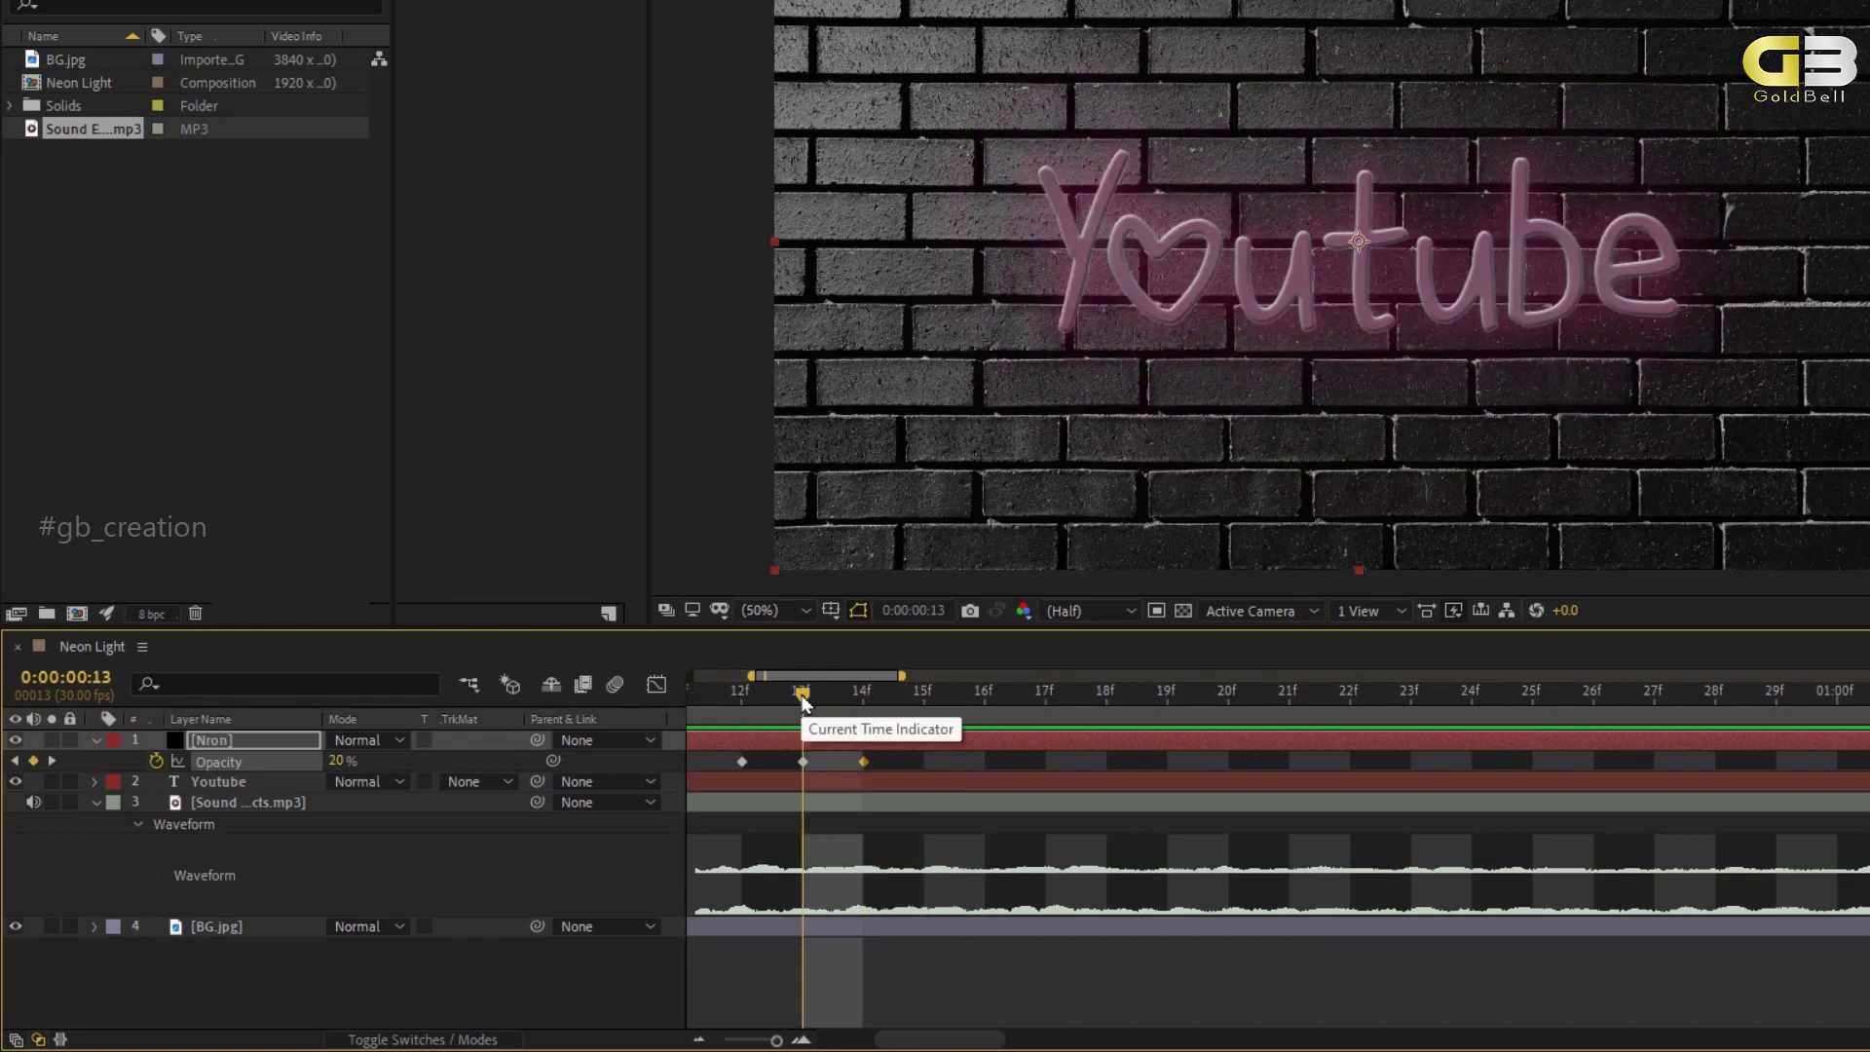
click(859, 694)
click(346, 760)
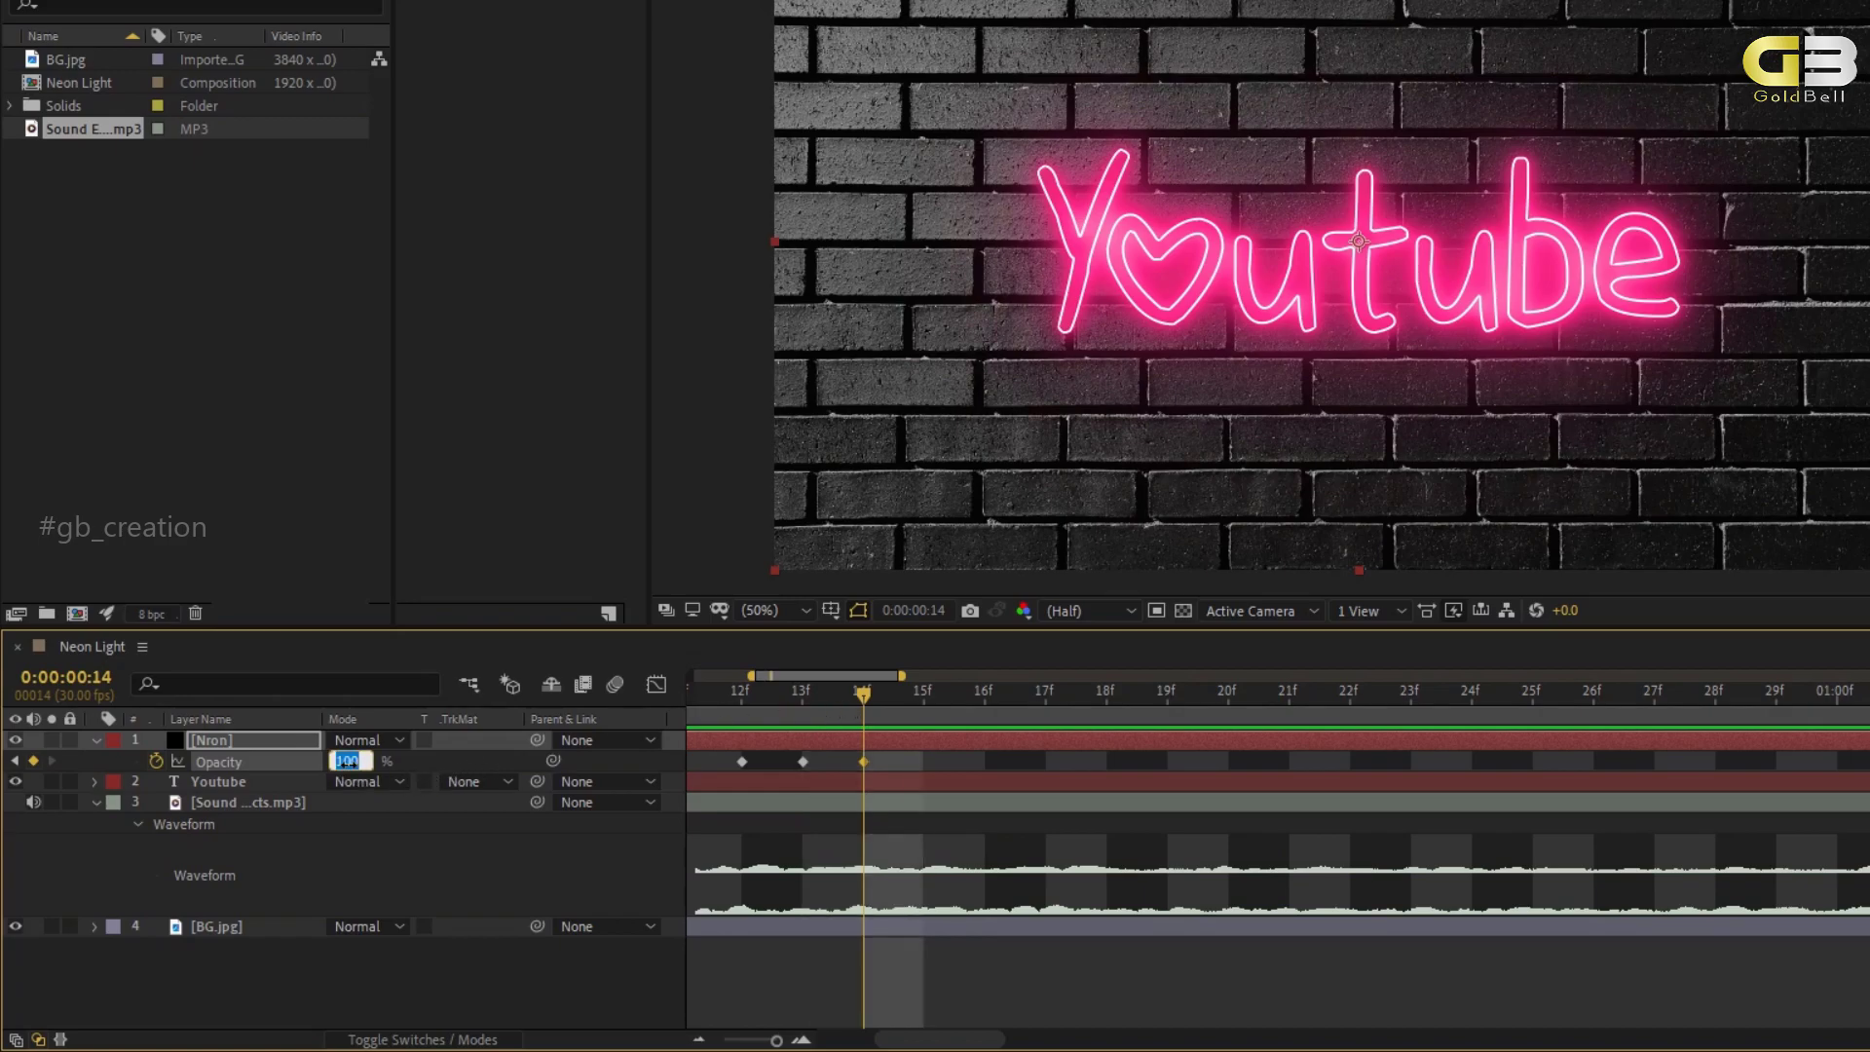
text(40)
key(Return)
Add an Opacity keyframe of 80% to the Nron layer at frame 15.
key(Page_Down)
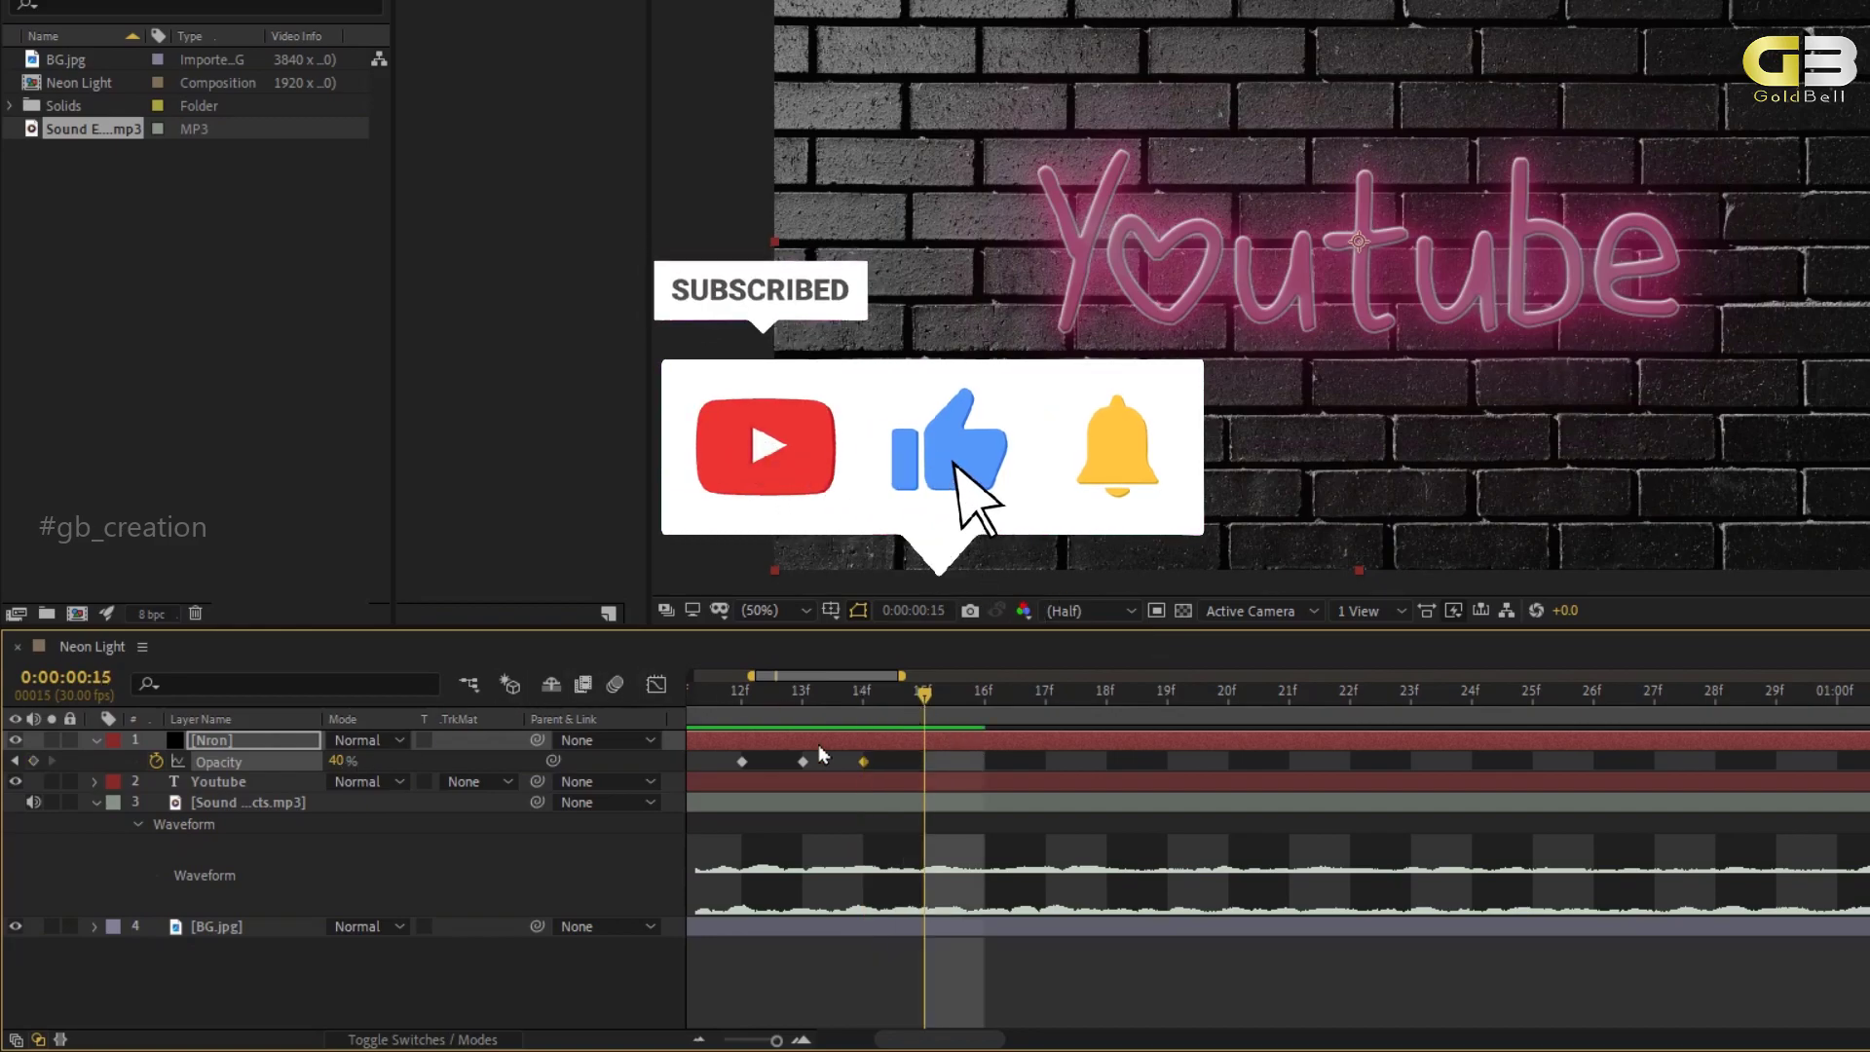
click(337, 761)
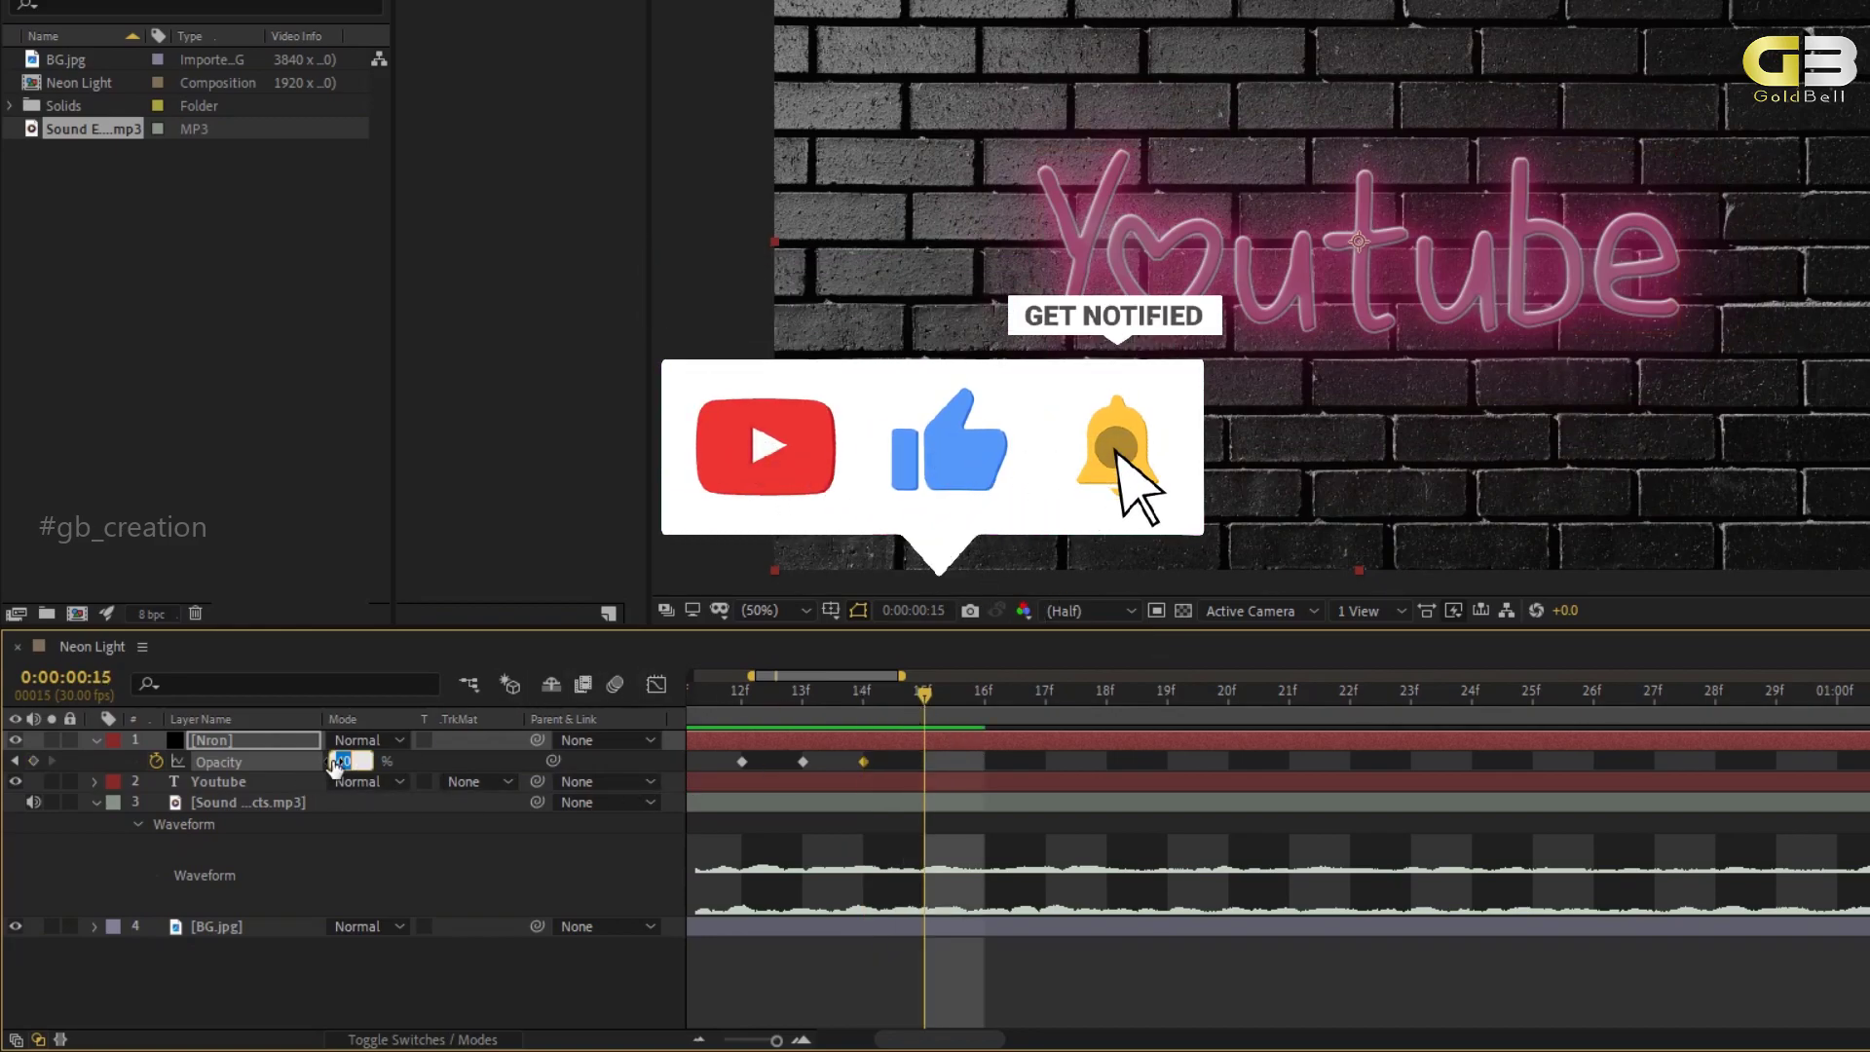
text(80)
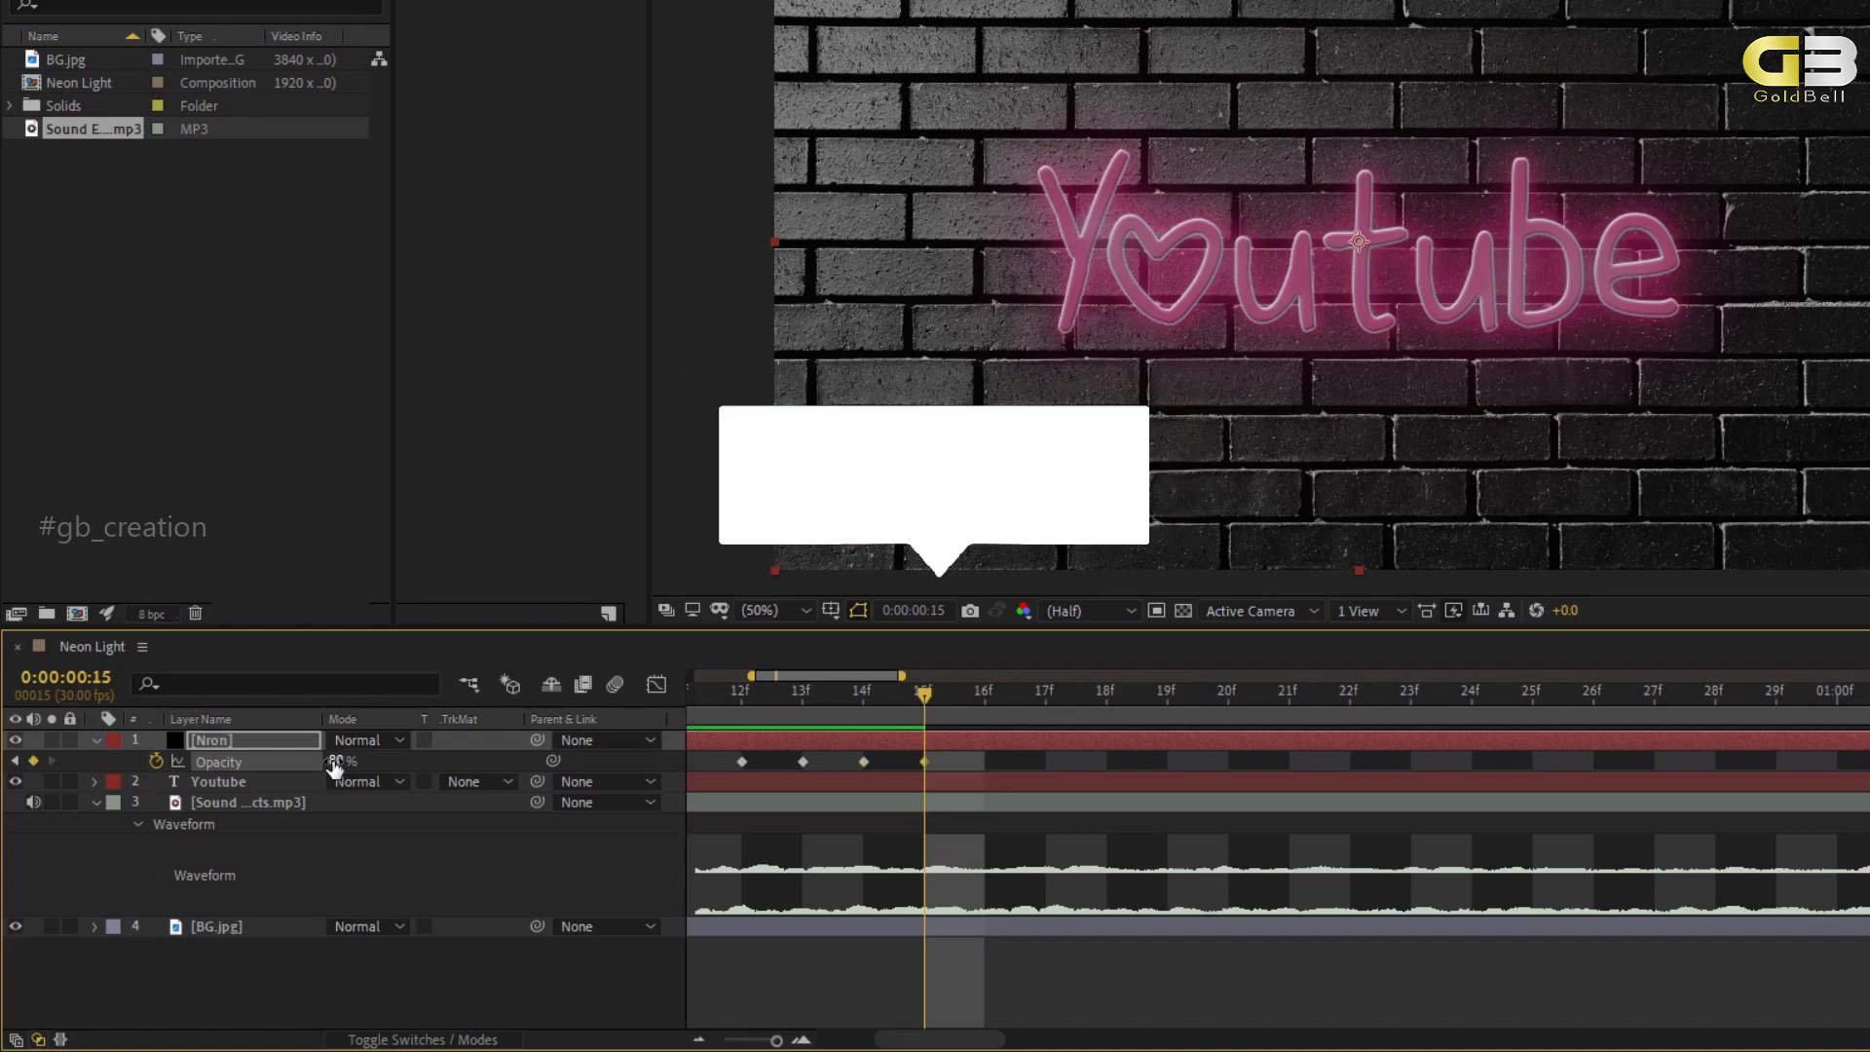
key(Return)
Add an Opacity keyframe of 100% to the Nron layer at frame 16.
key(Page_Down)
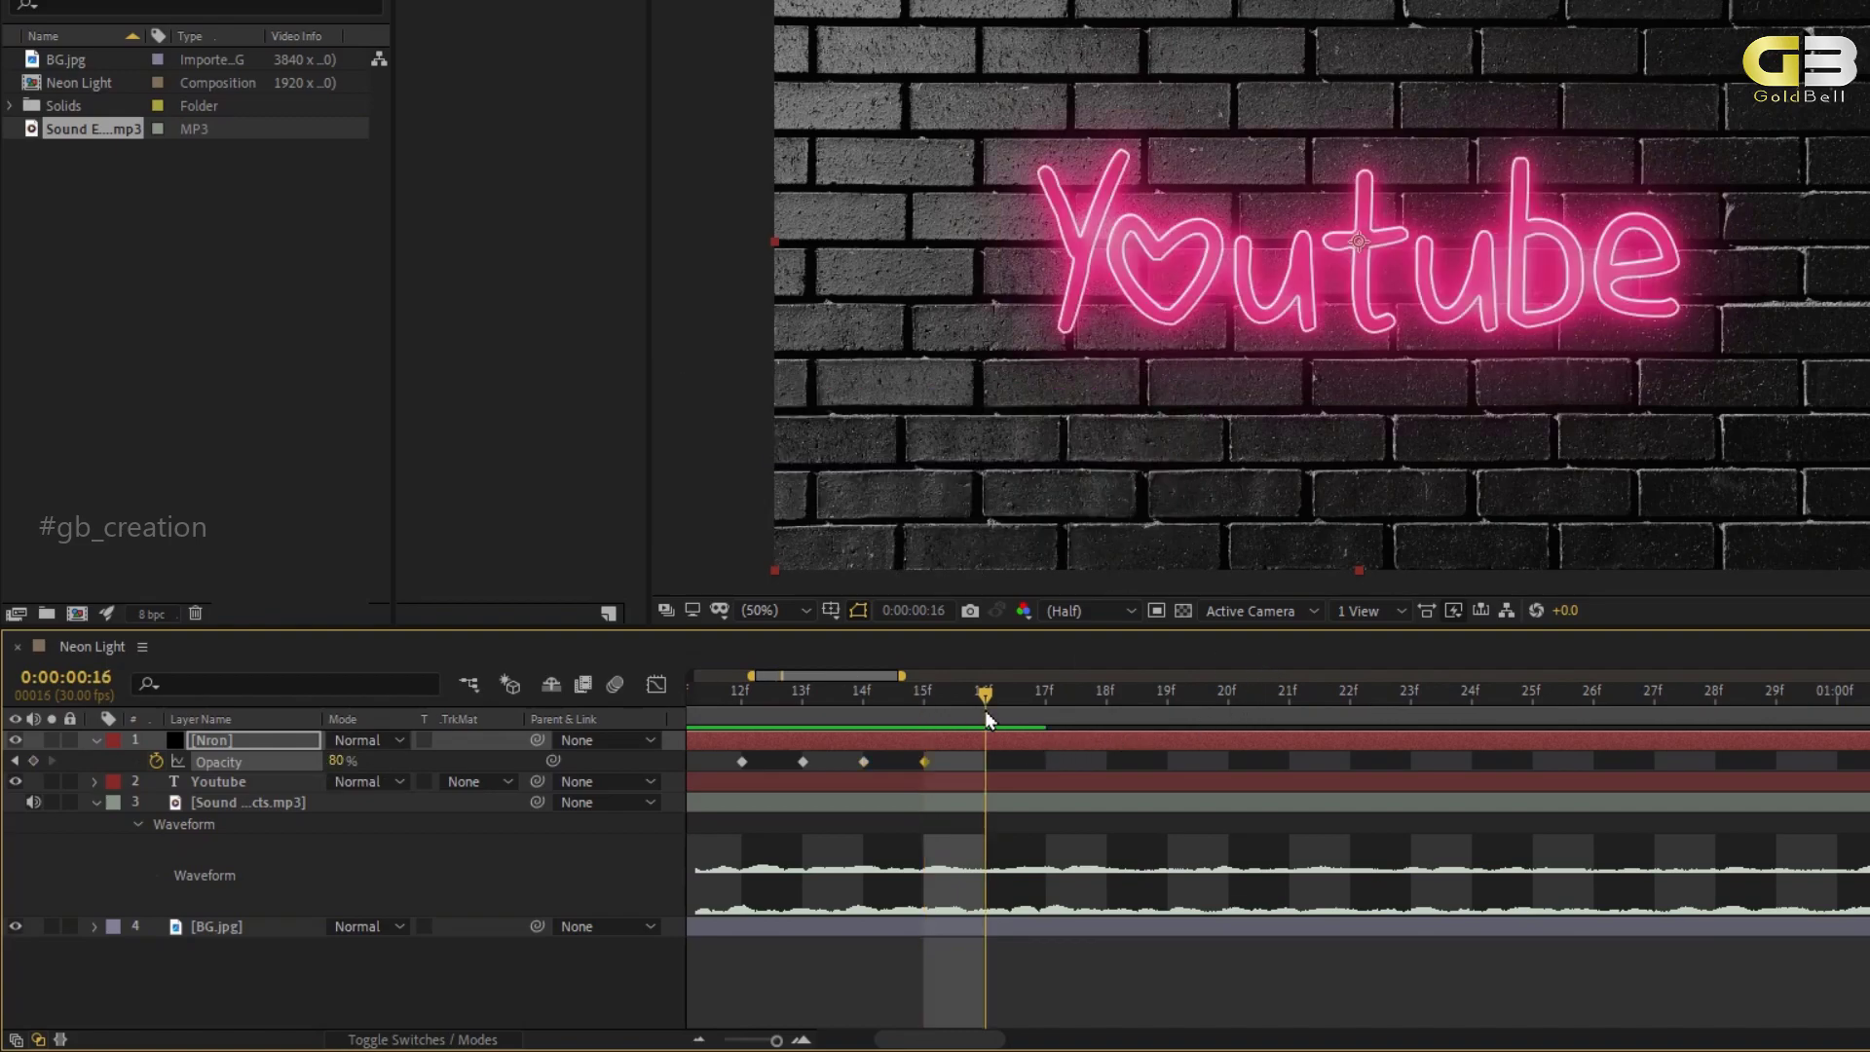
click(335, 761)
text(100)
key(Return)
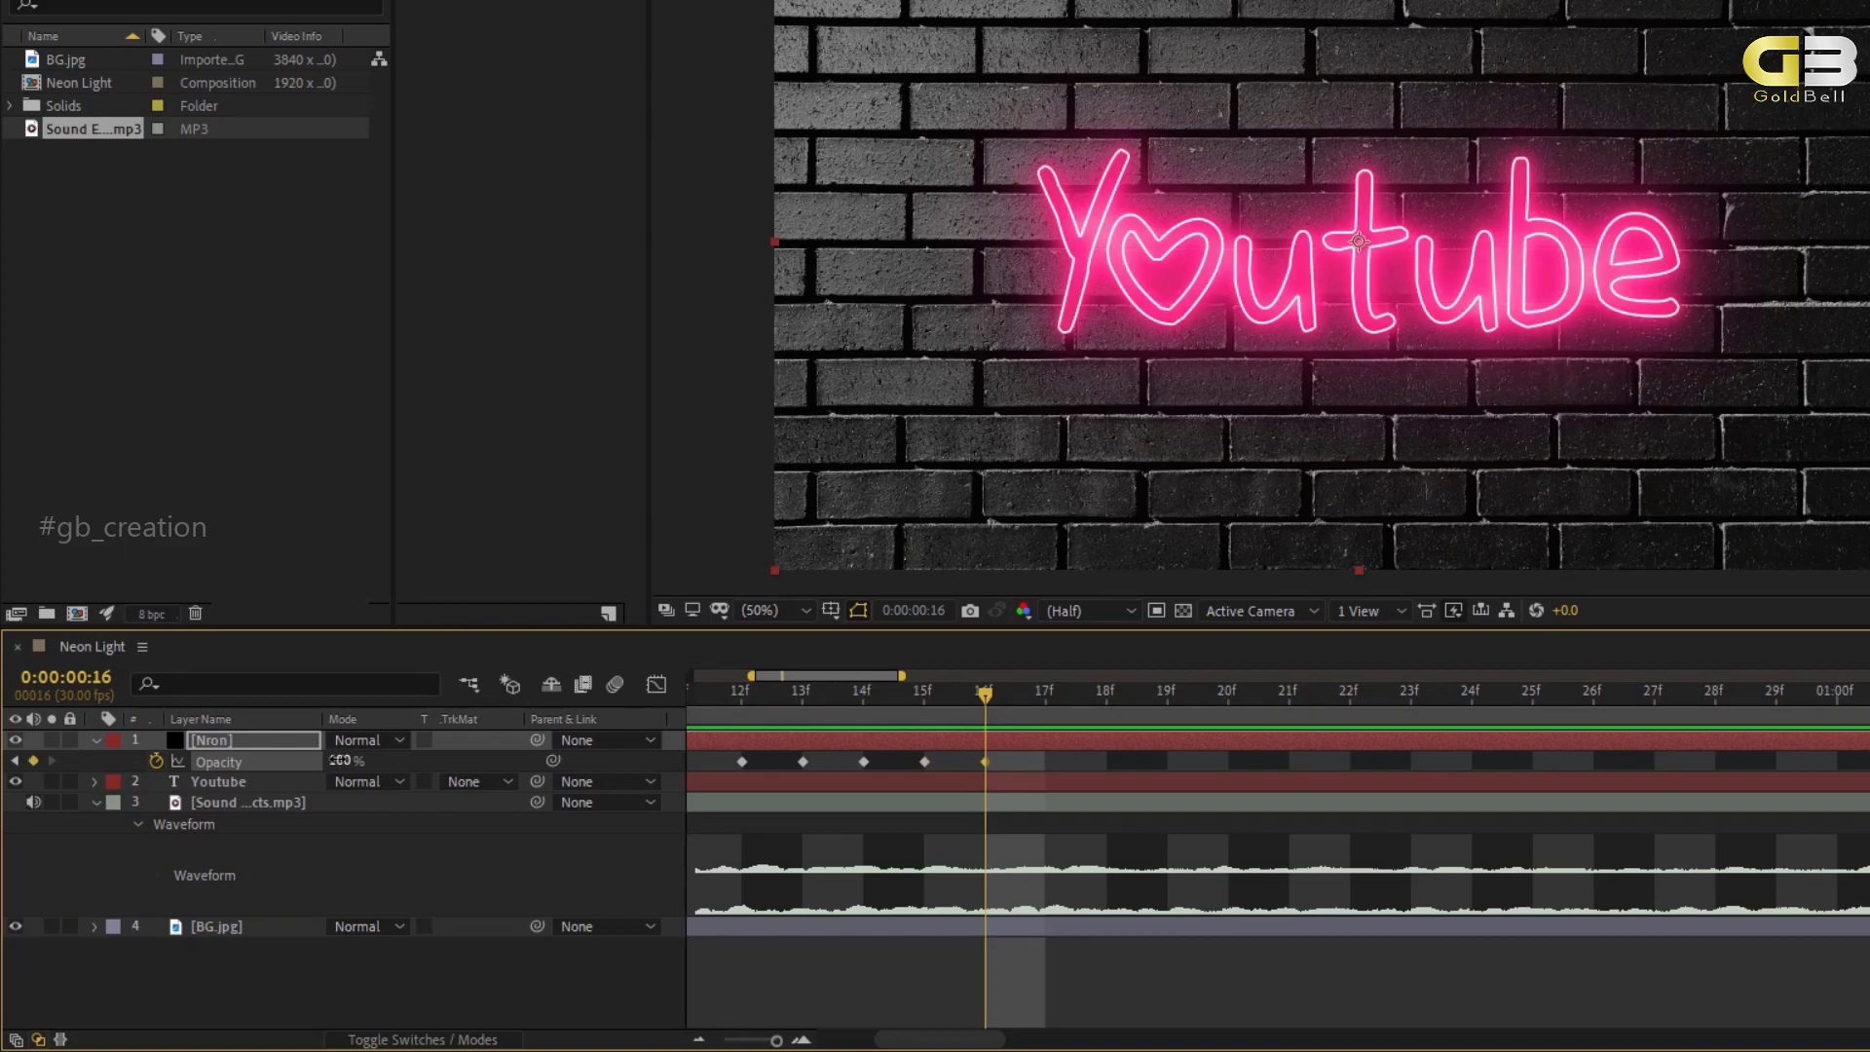
Preview the extended neon flicker from the beginning of the composition.
scroll(775, 776, down, 6)
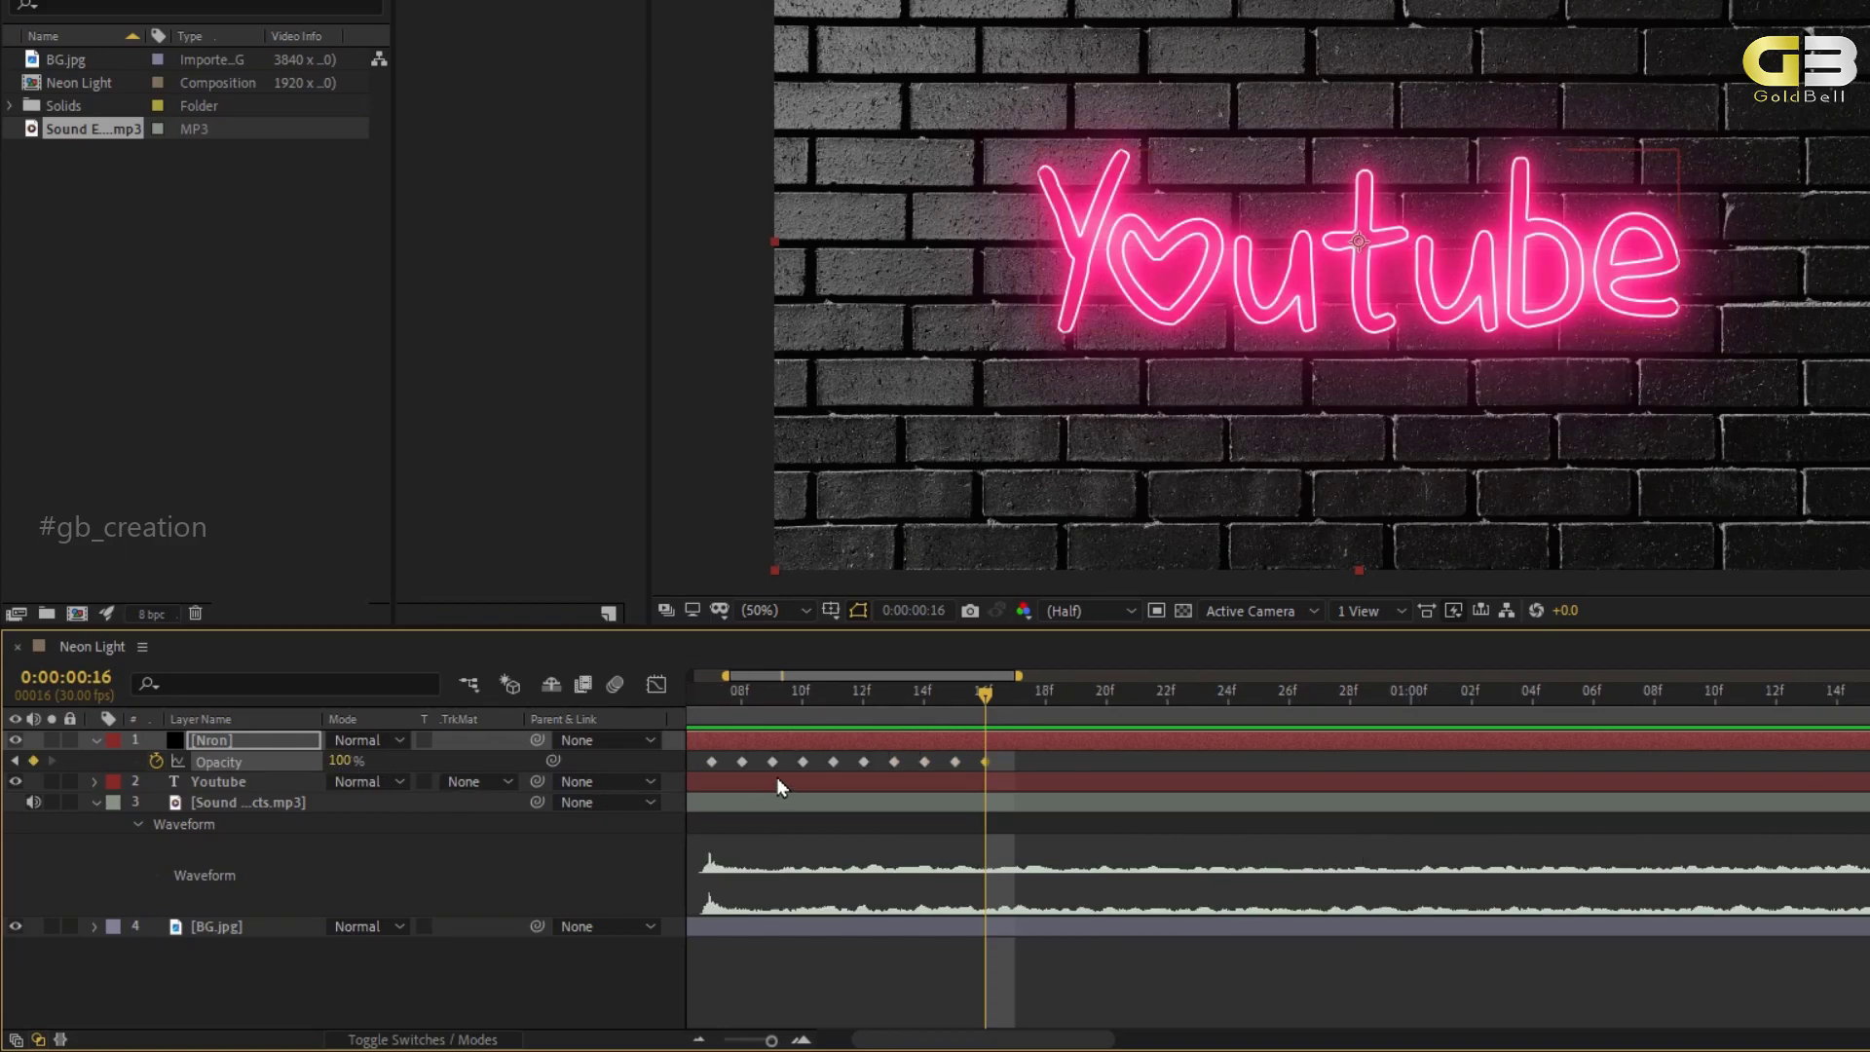
key(space)
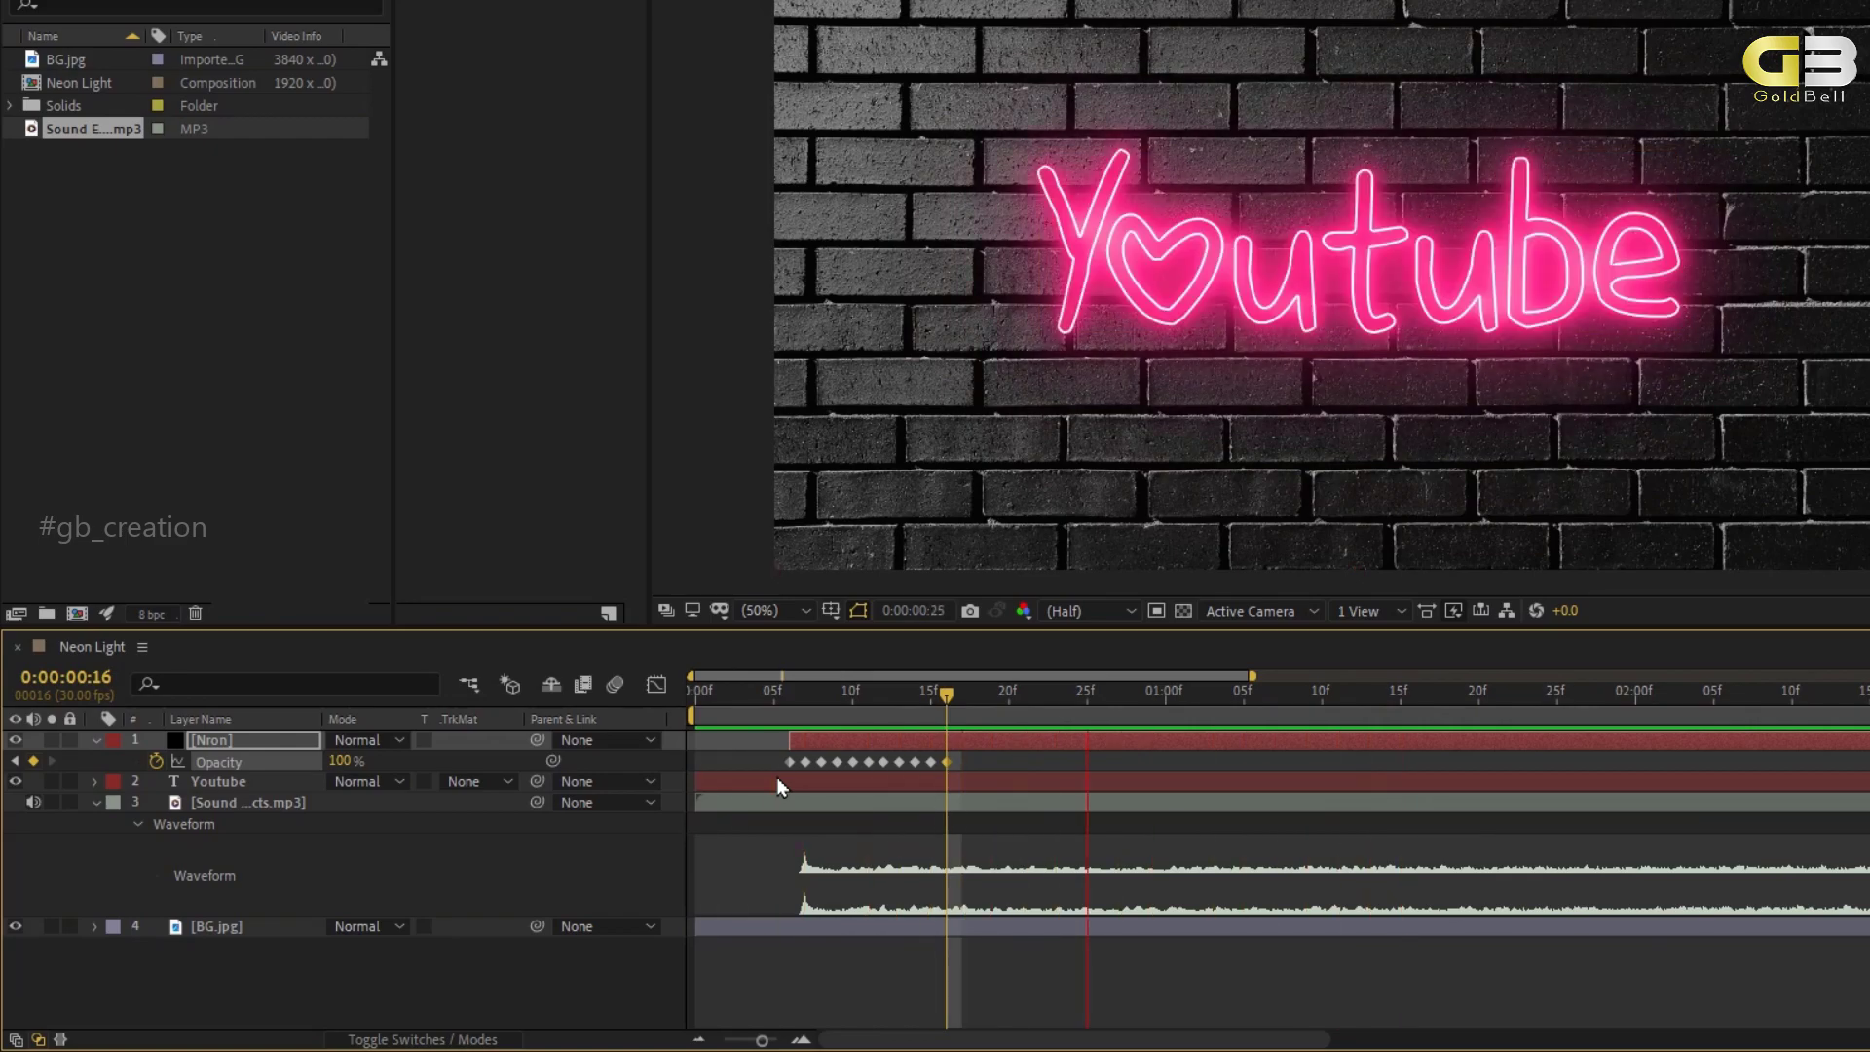
drag(743, 691, 697, 714)
key(space)
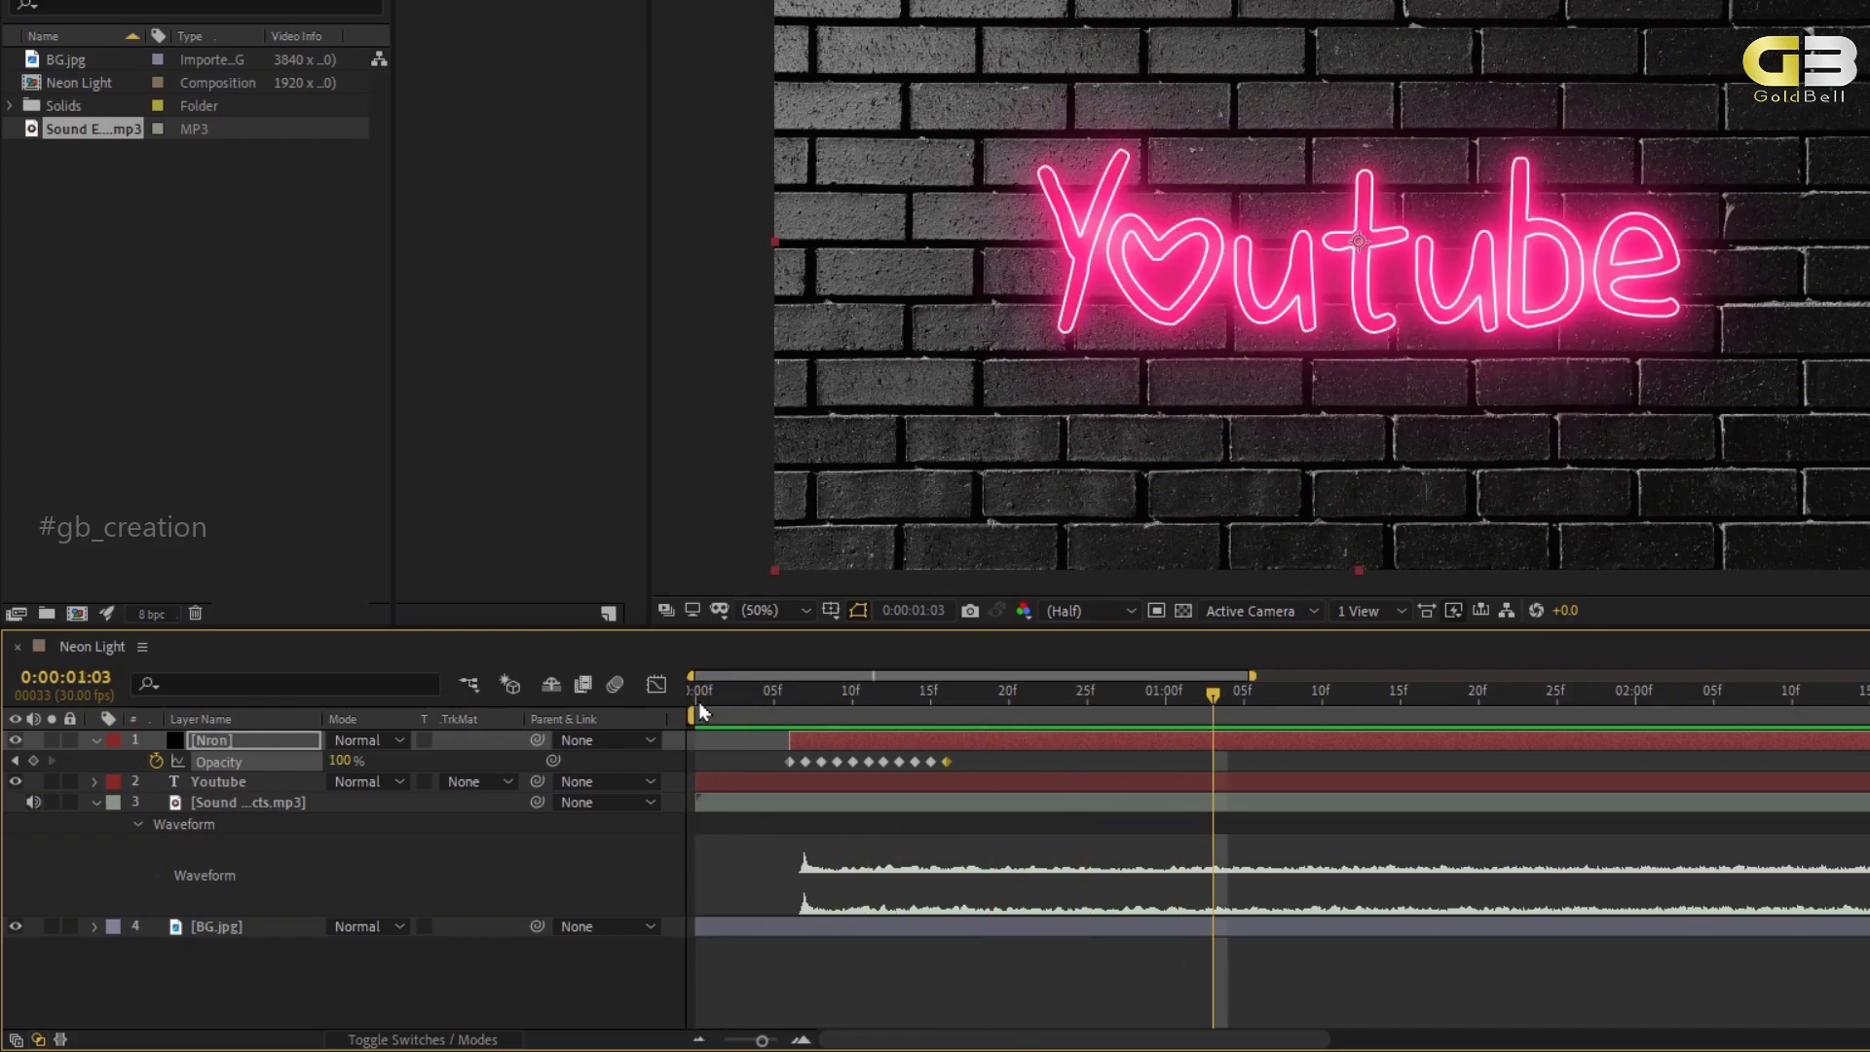
key(space)
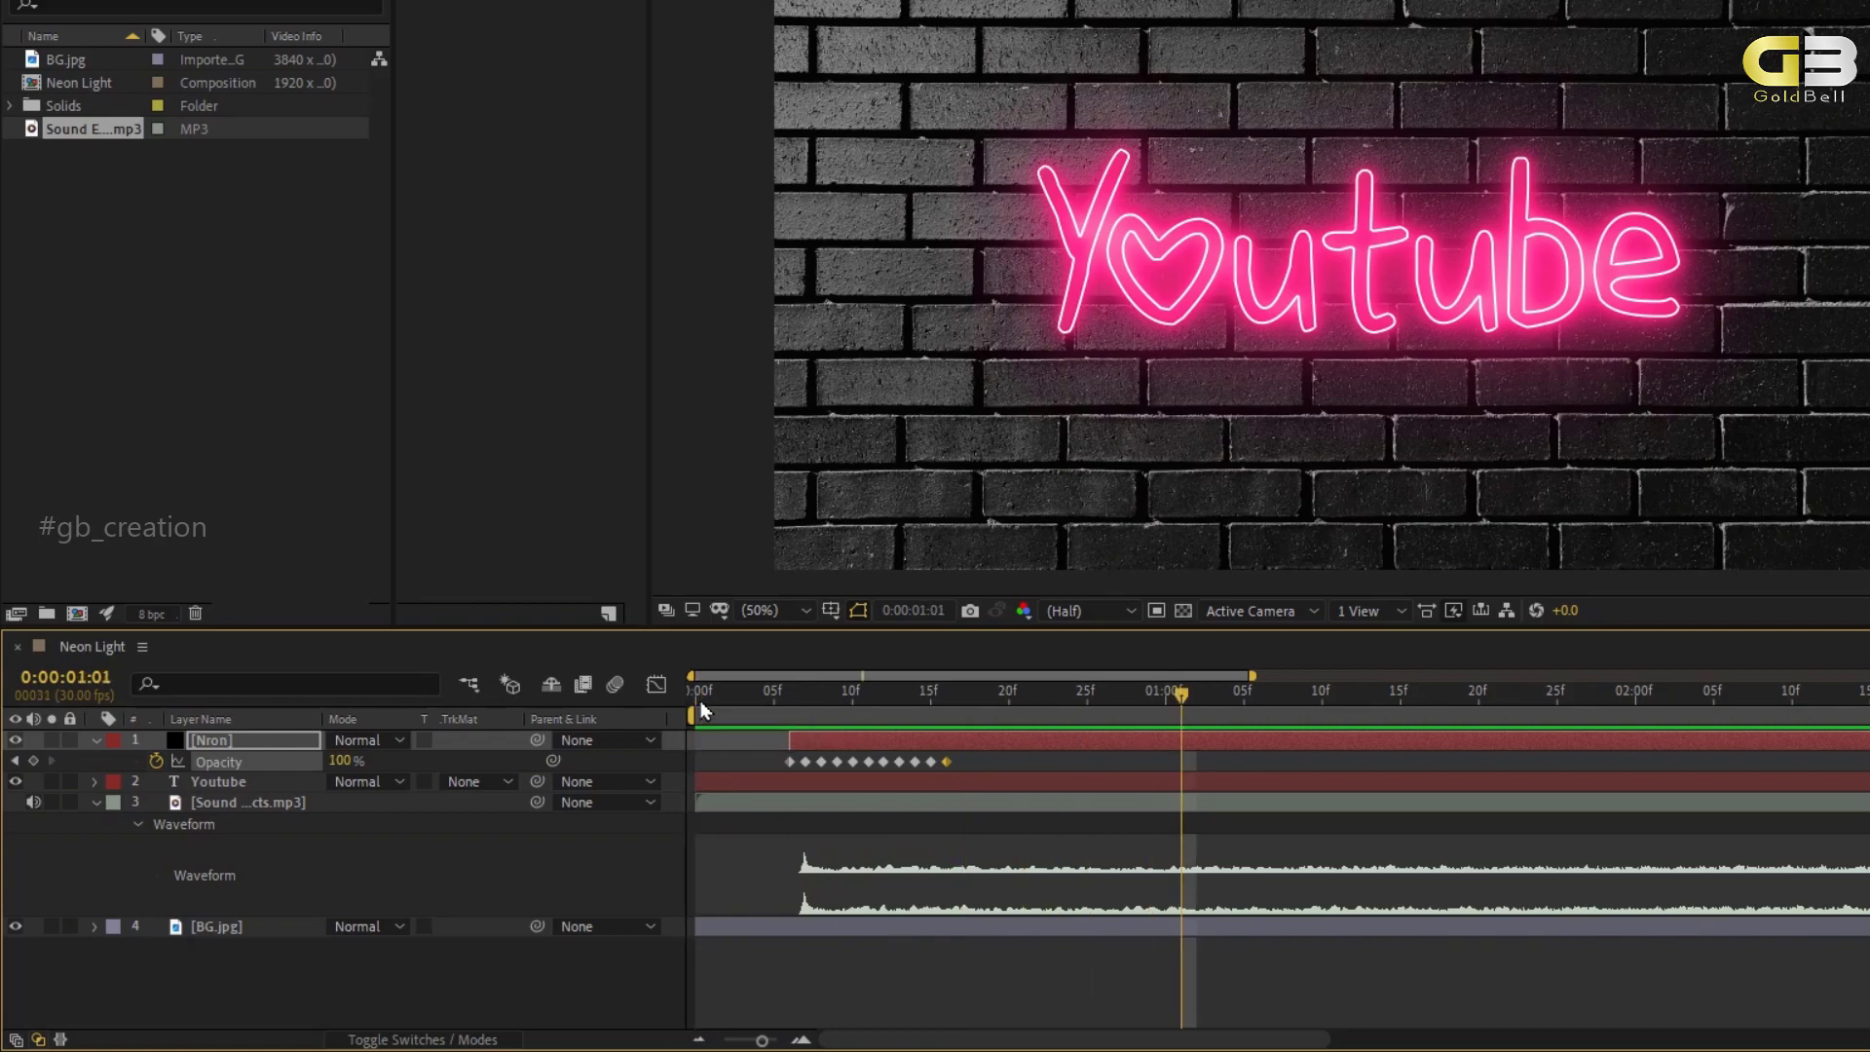
Add an Opacity keyframe of 90% to the Nron layer at frame 20.
click(1008, 699)
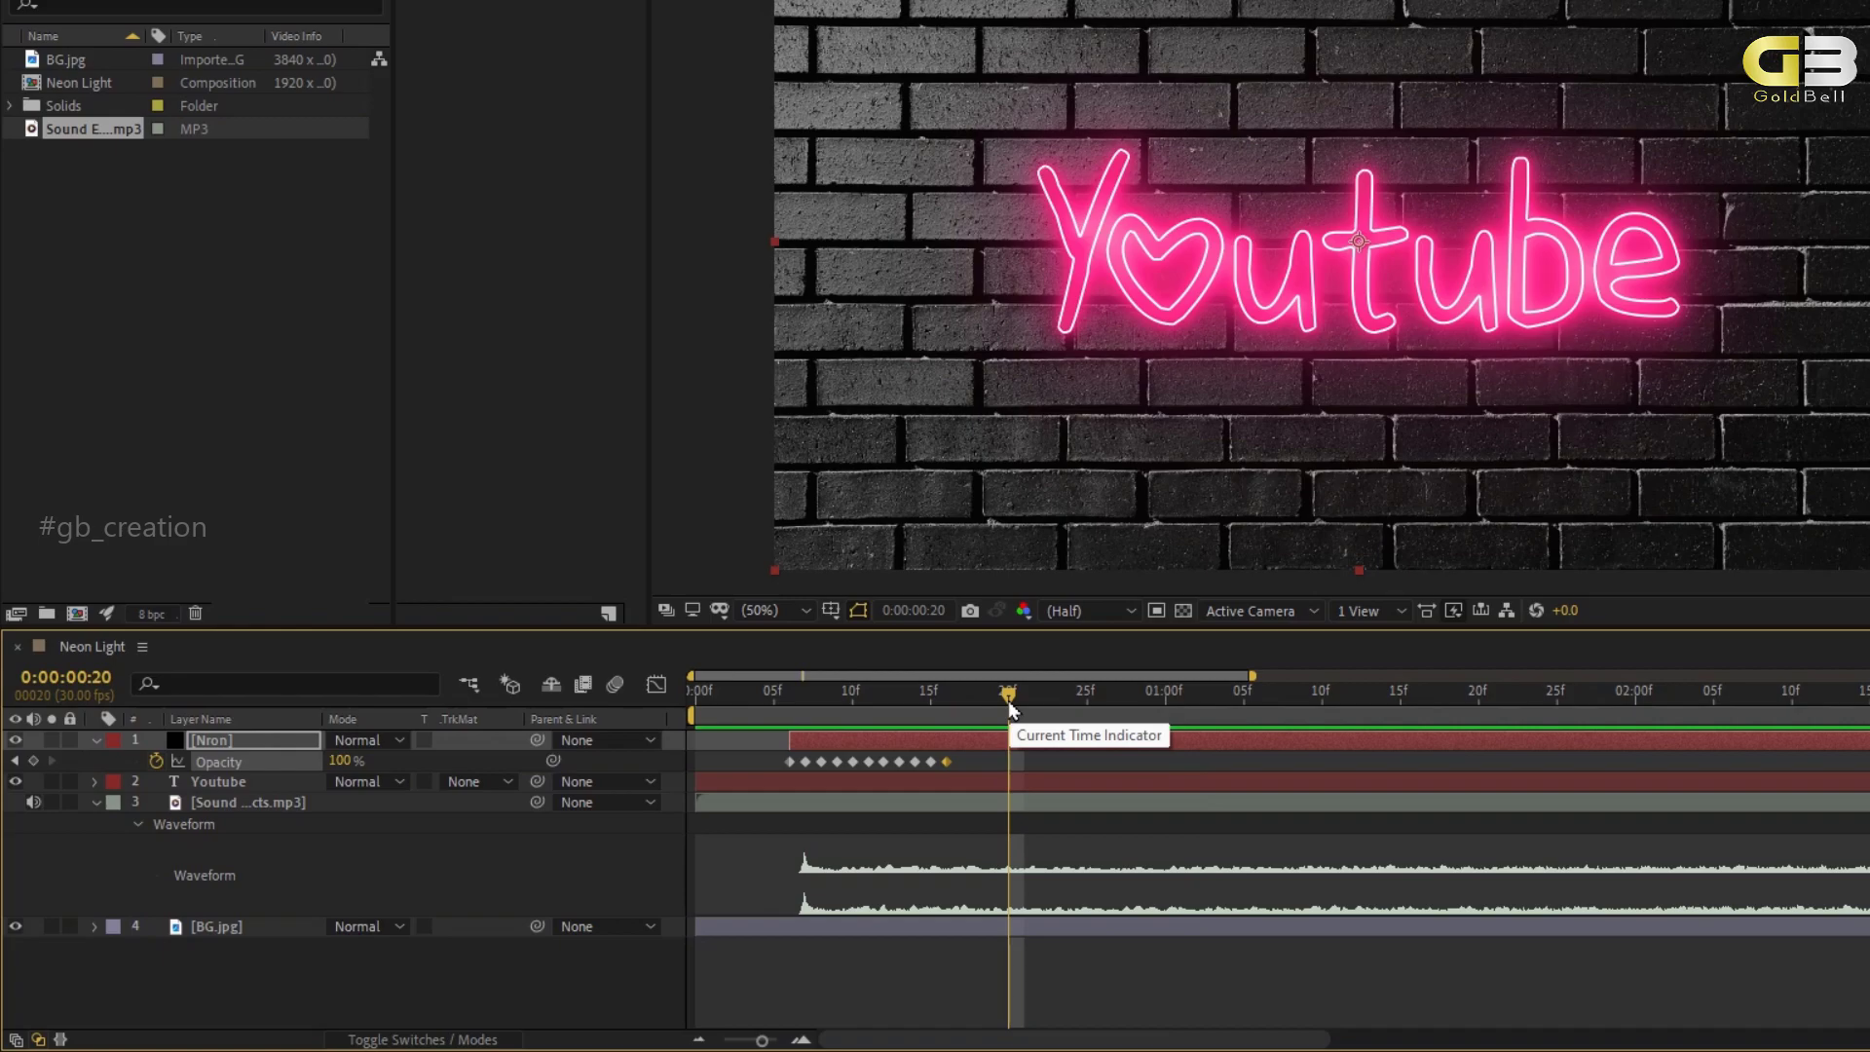
click(346, 760)
text(60)
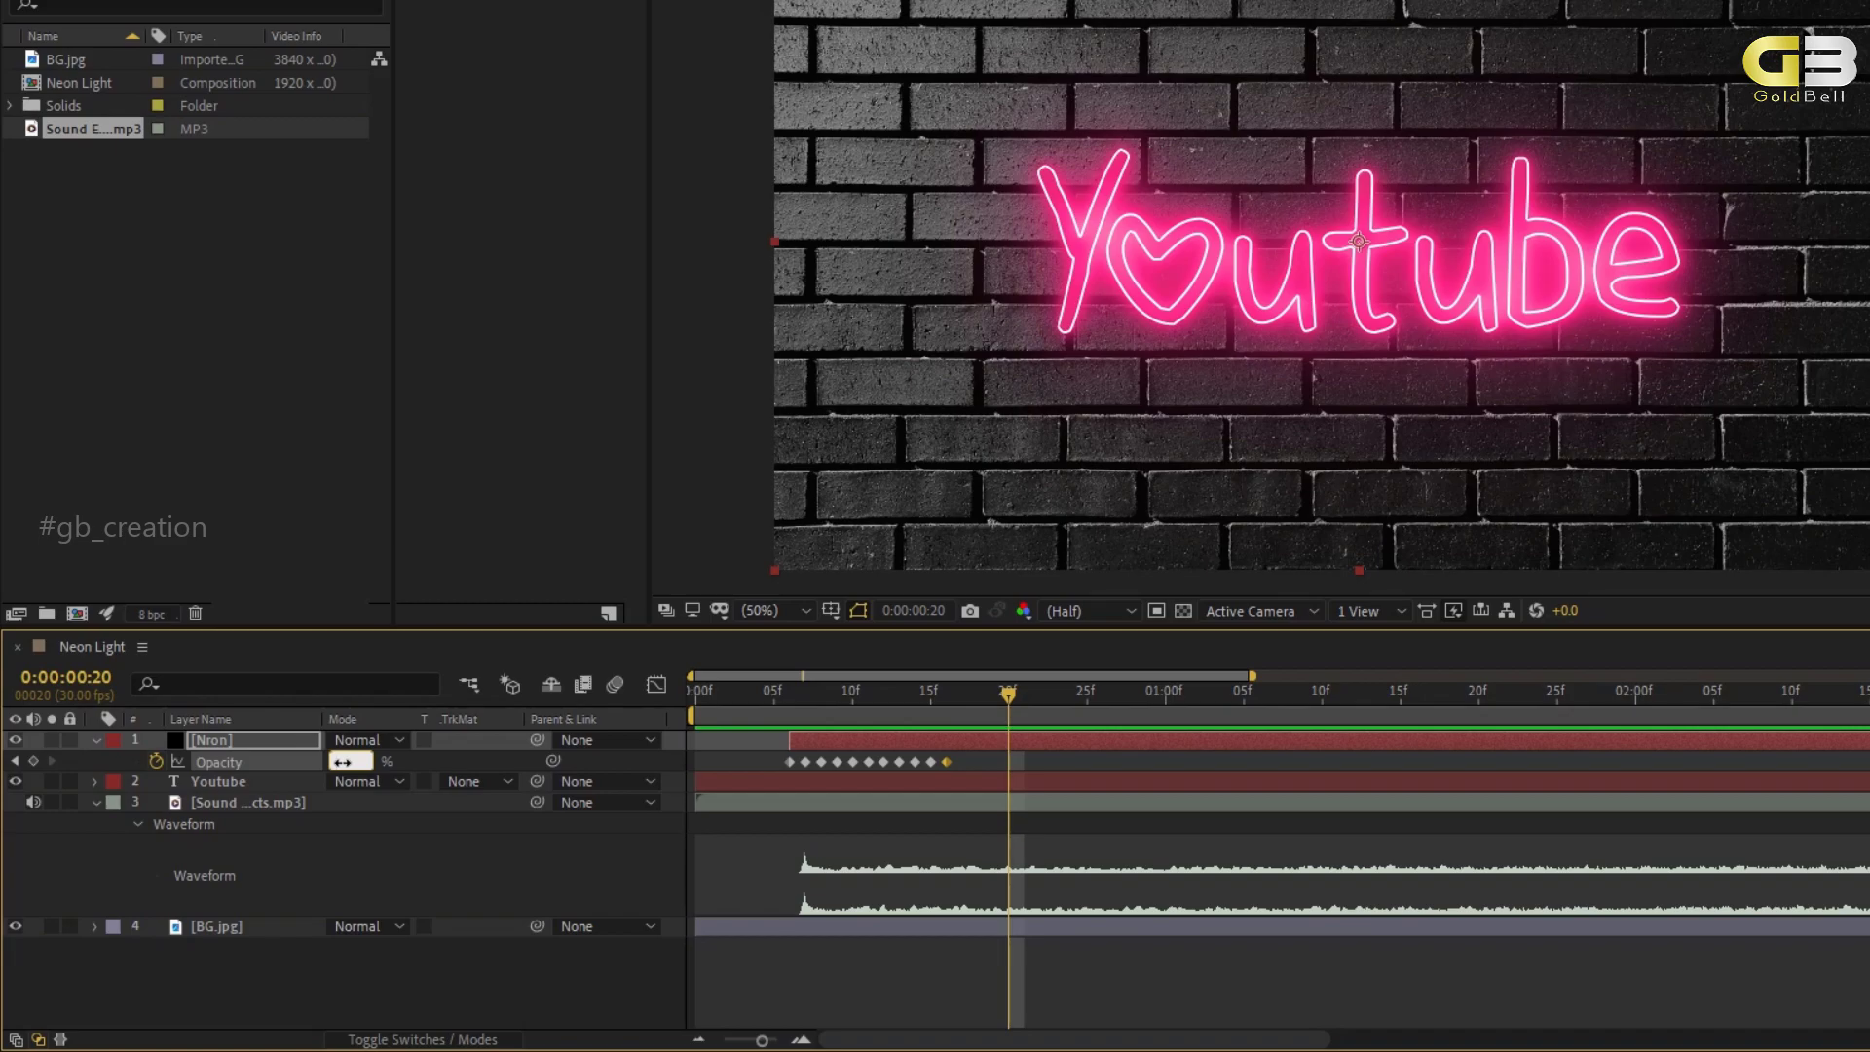
key(Return)
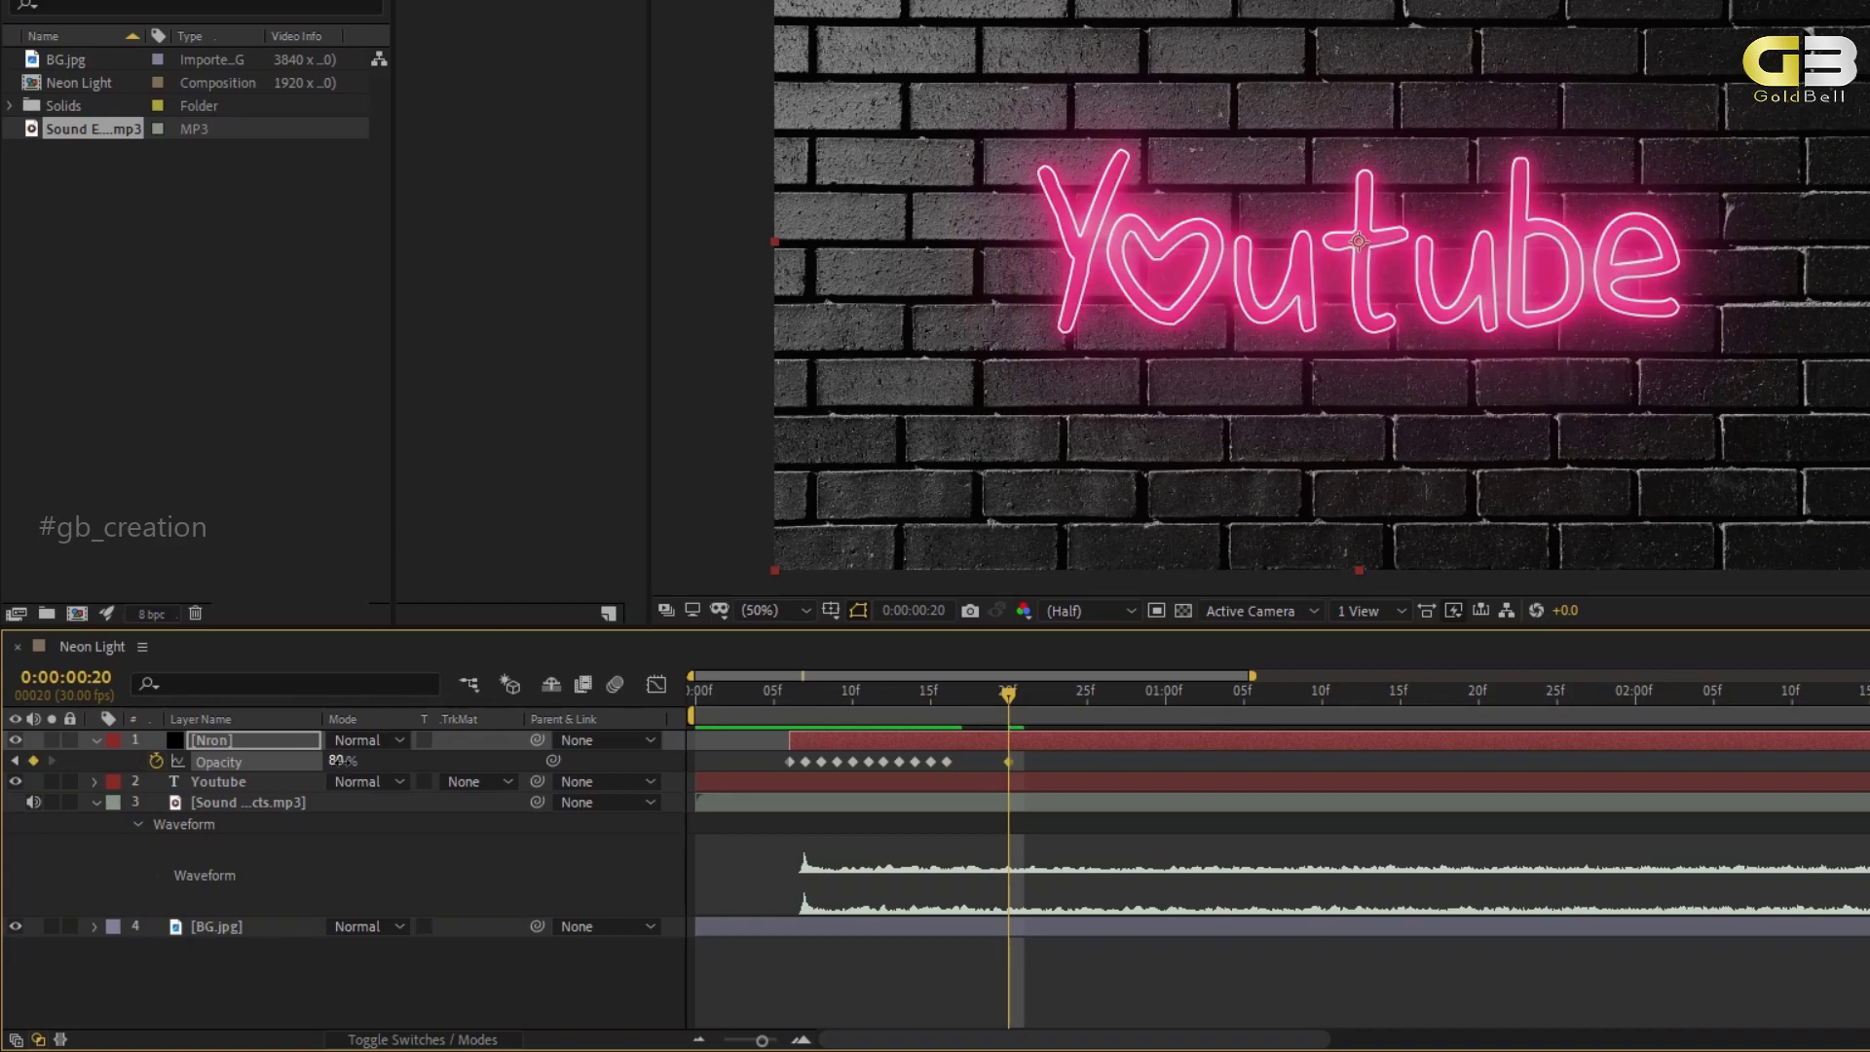
click(336, 759)
text(90)
key(Return)
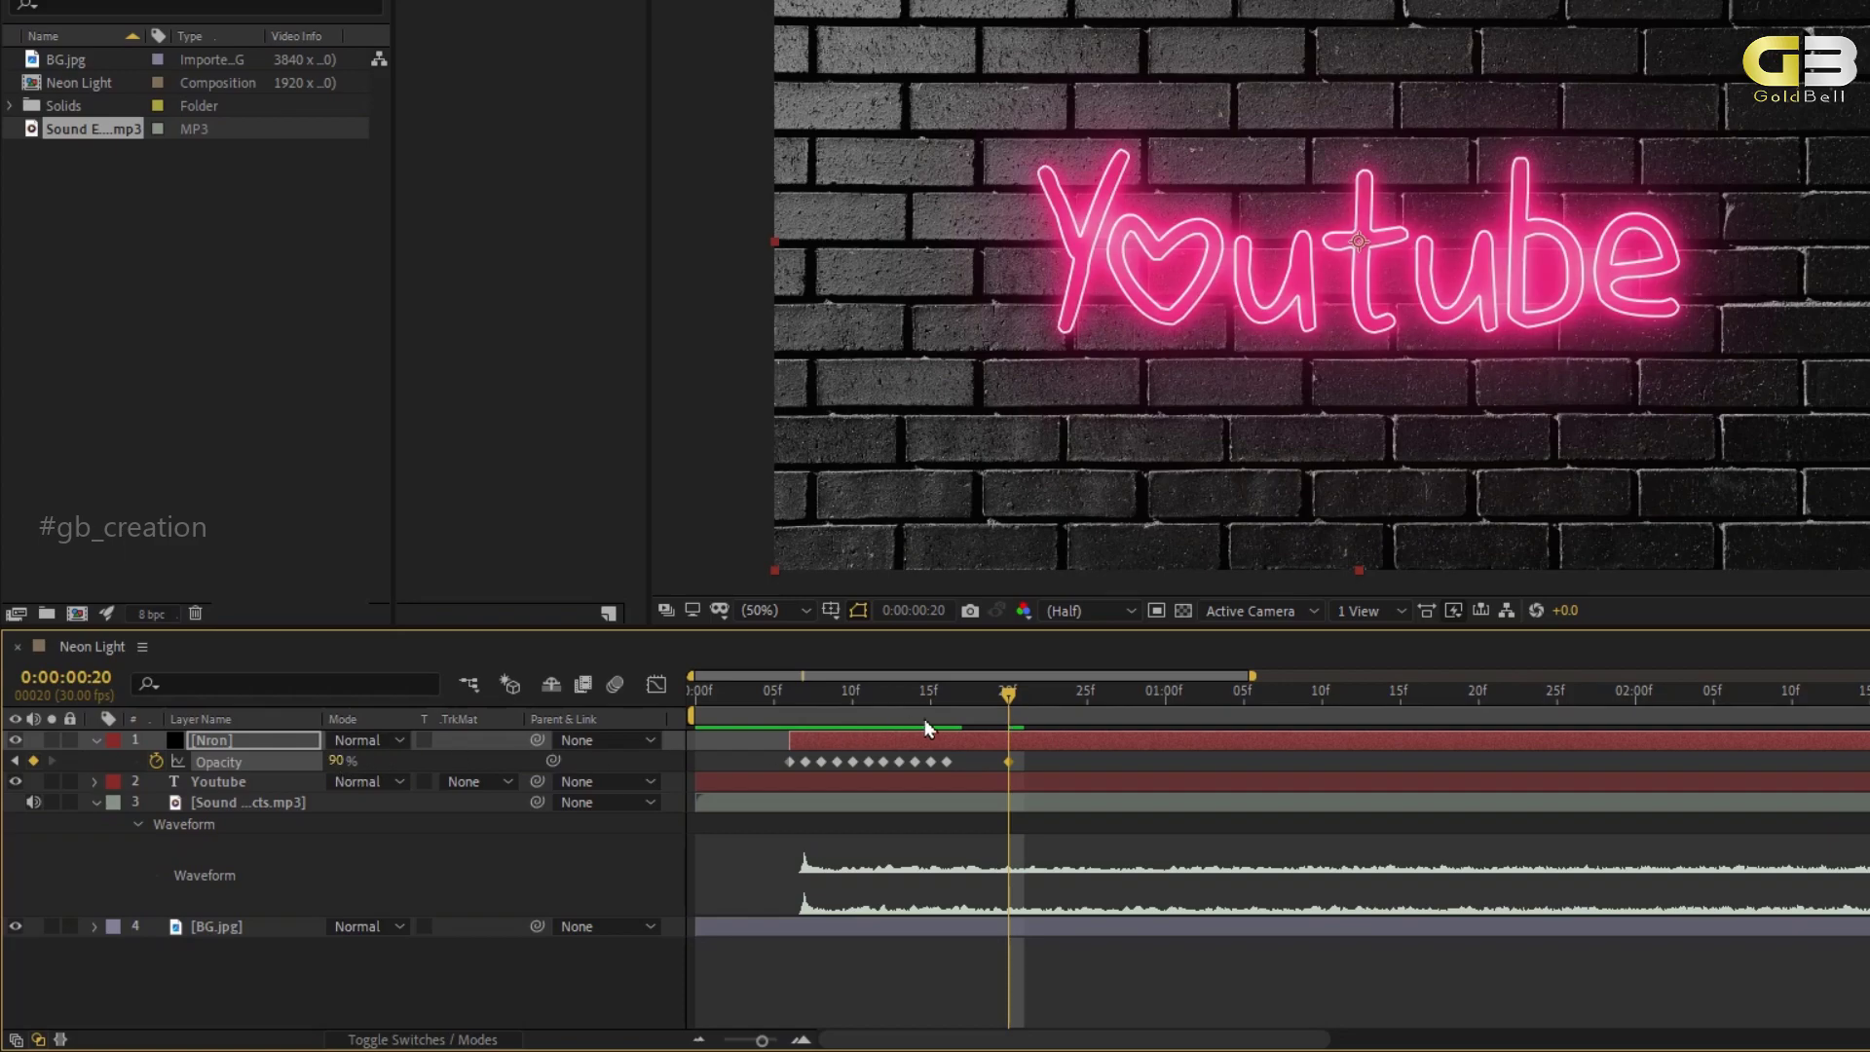
Add Opacity keyframes to the Nron layer: 100% at frame 25 and 90% at 0:00:01:00.
click(1087, 710)
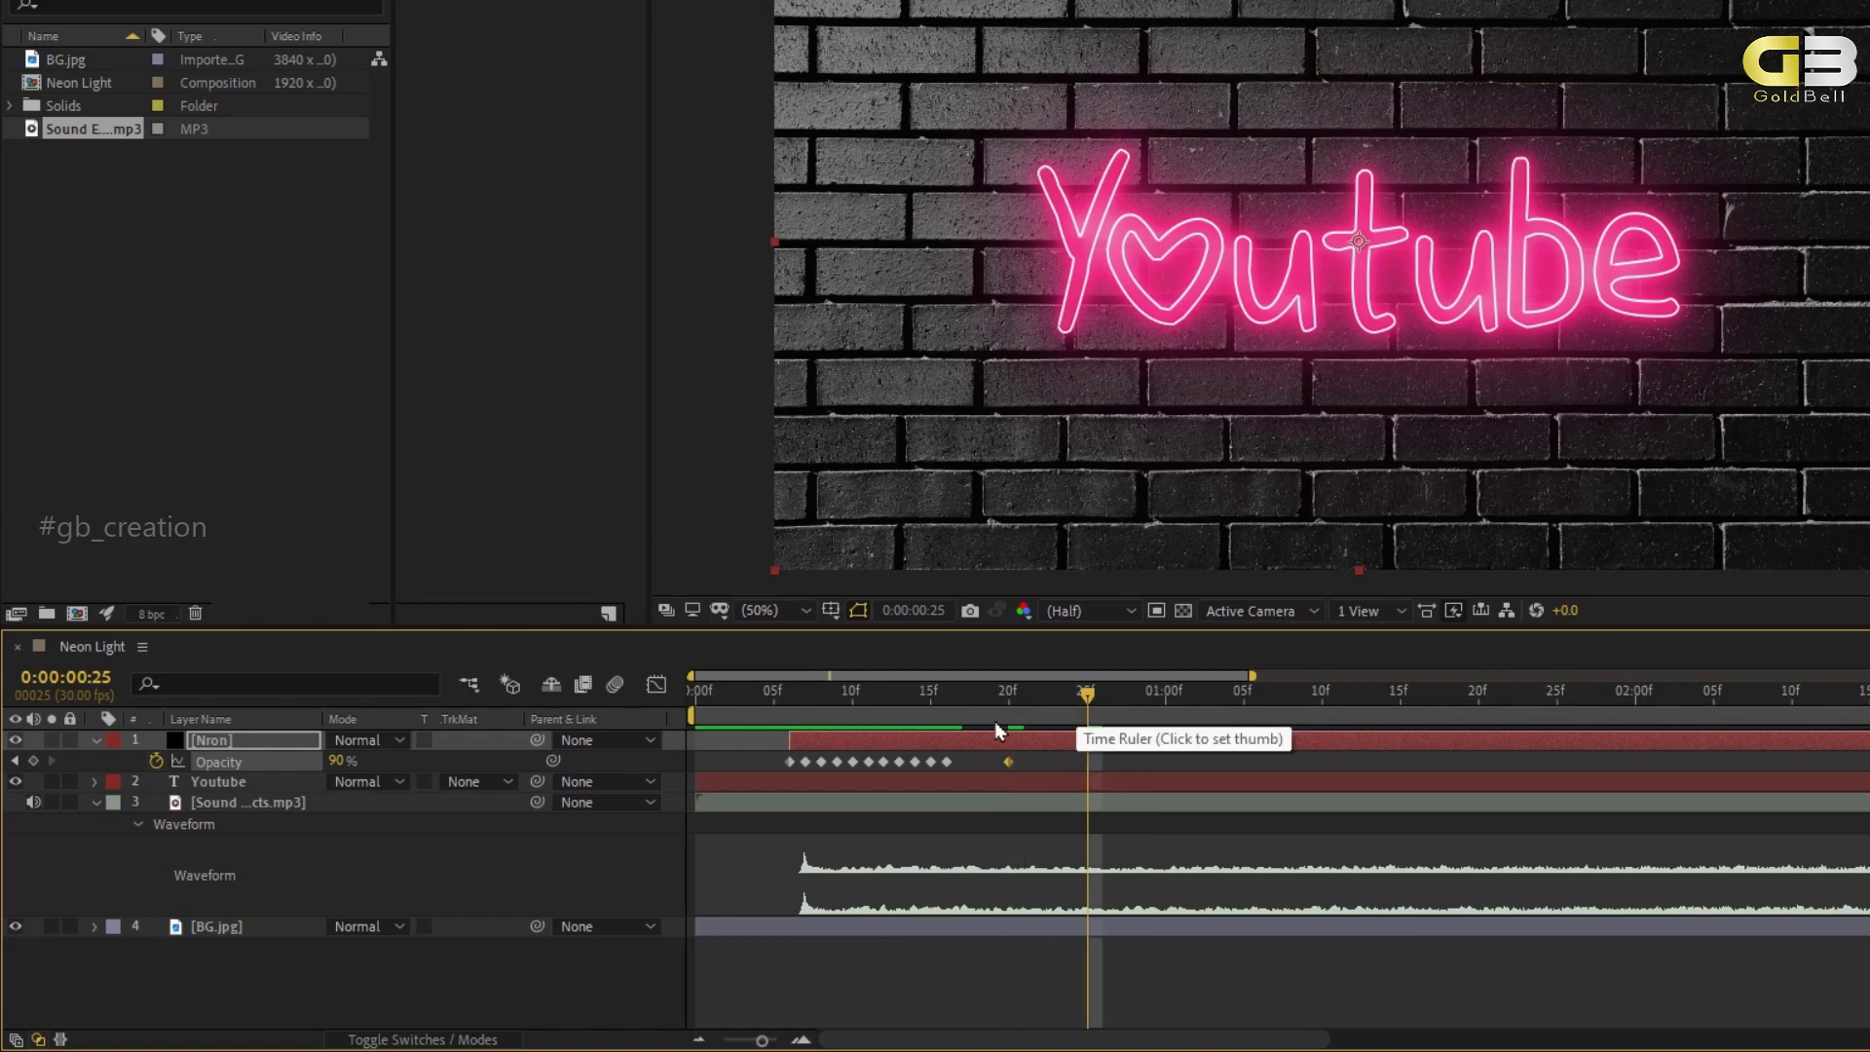
click(337, 760)
text(100)
key(Return)
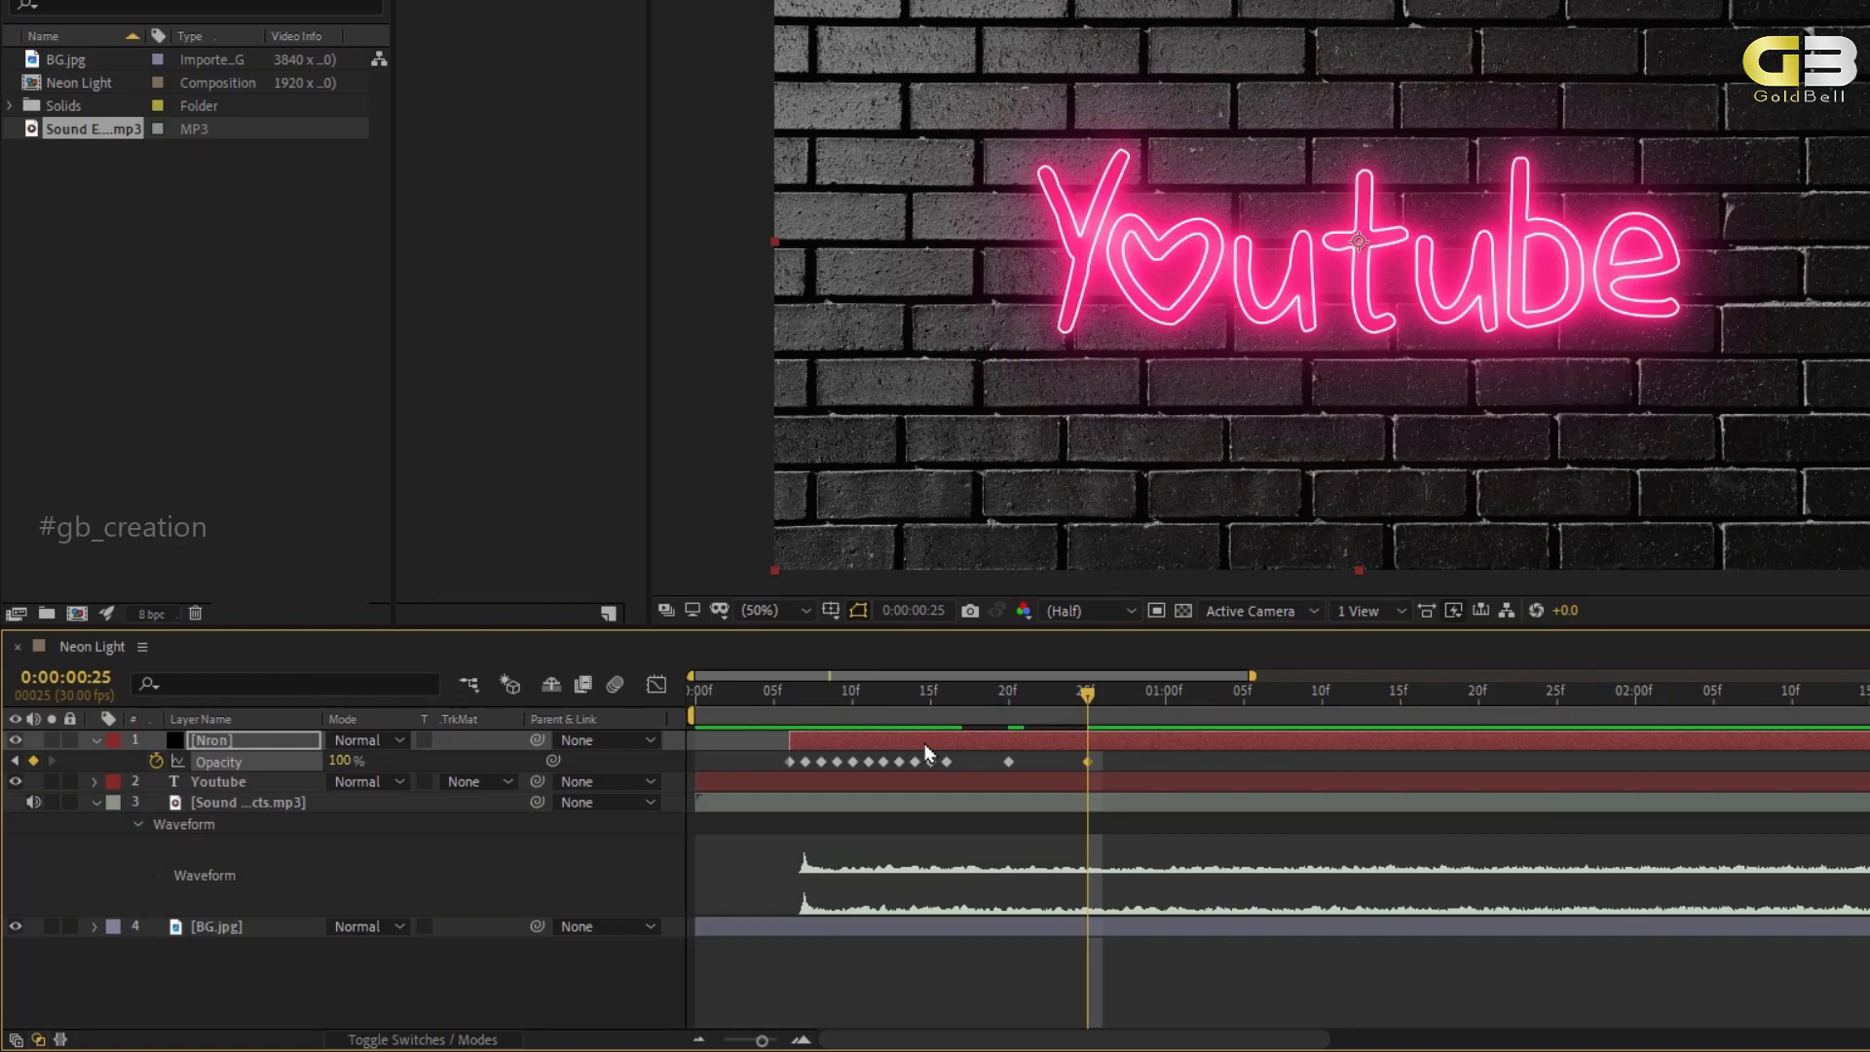
click(1162, 697)
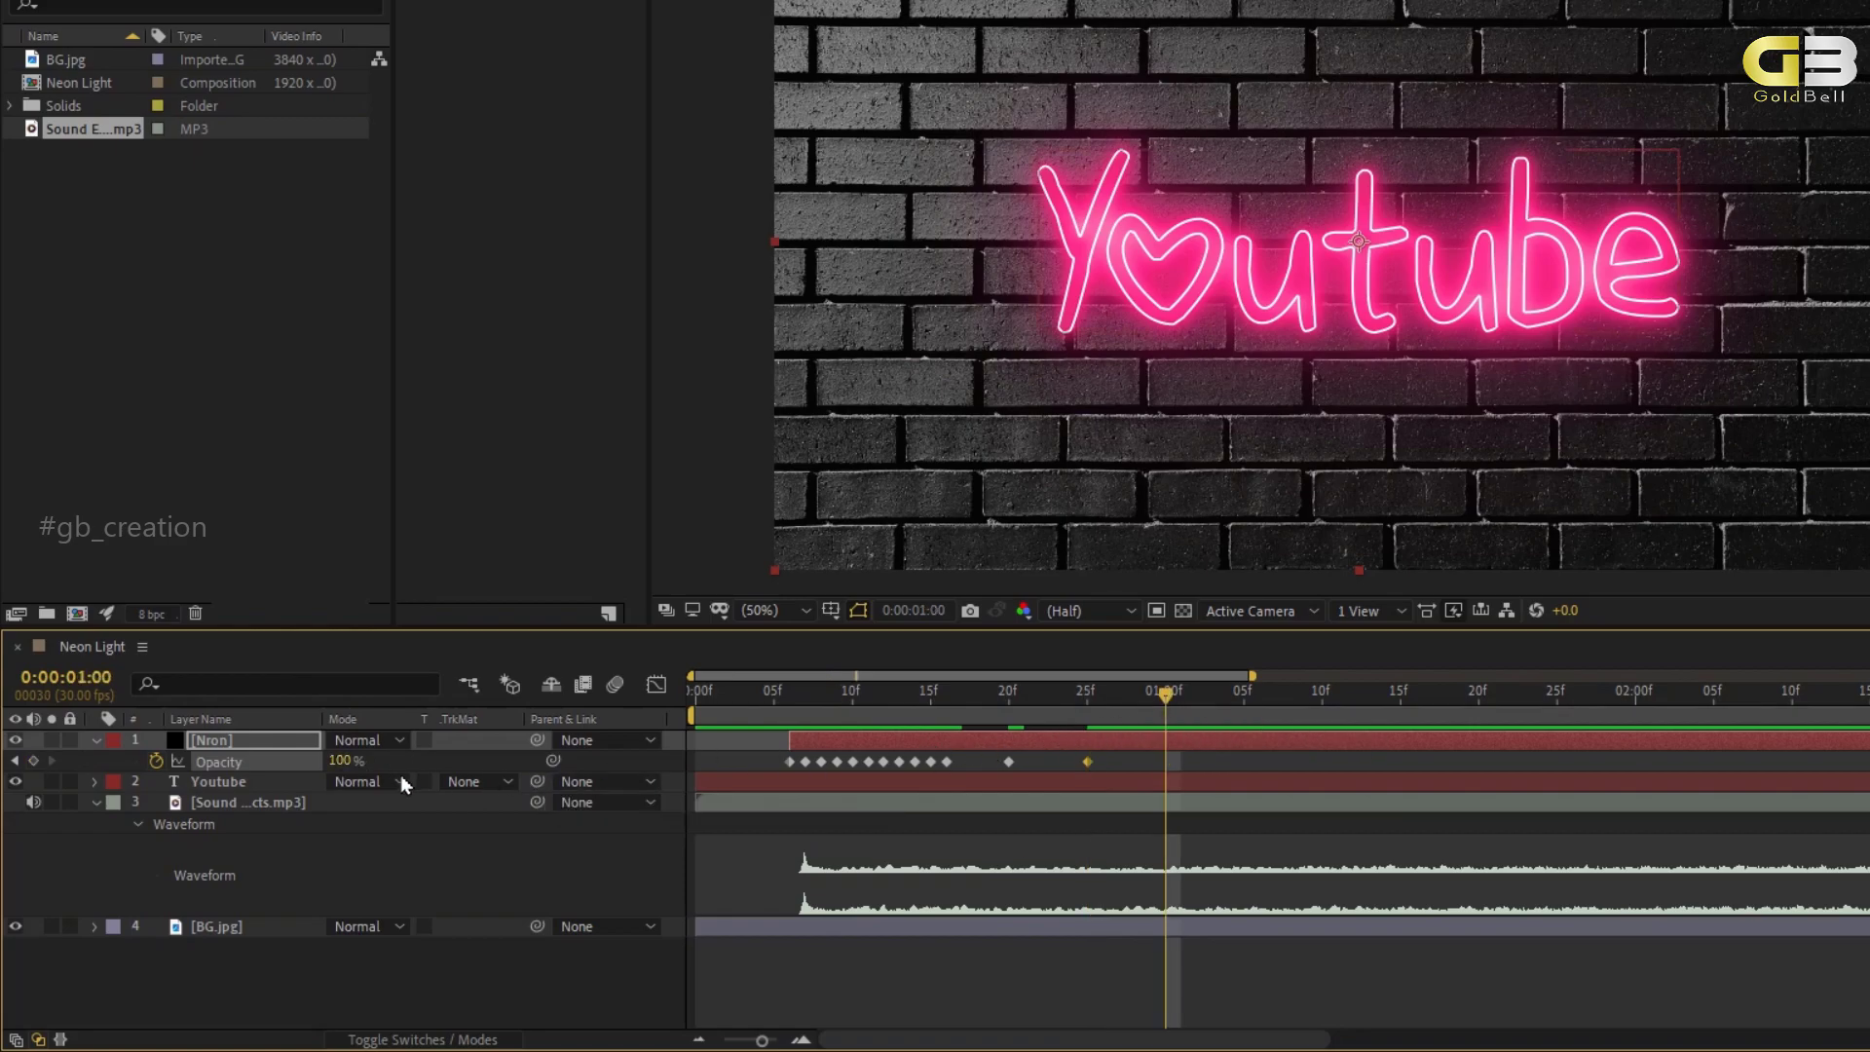
click(346, 760)
text(90)
key(Return)
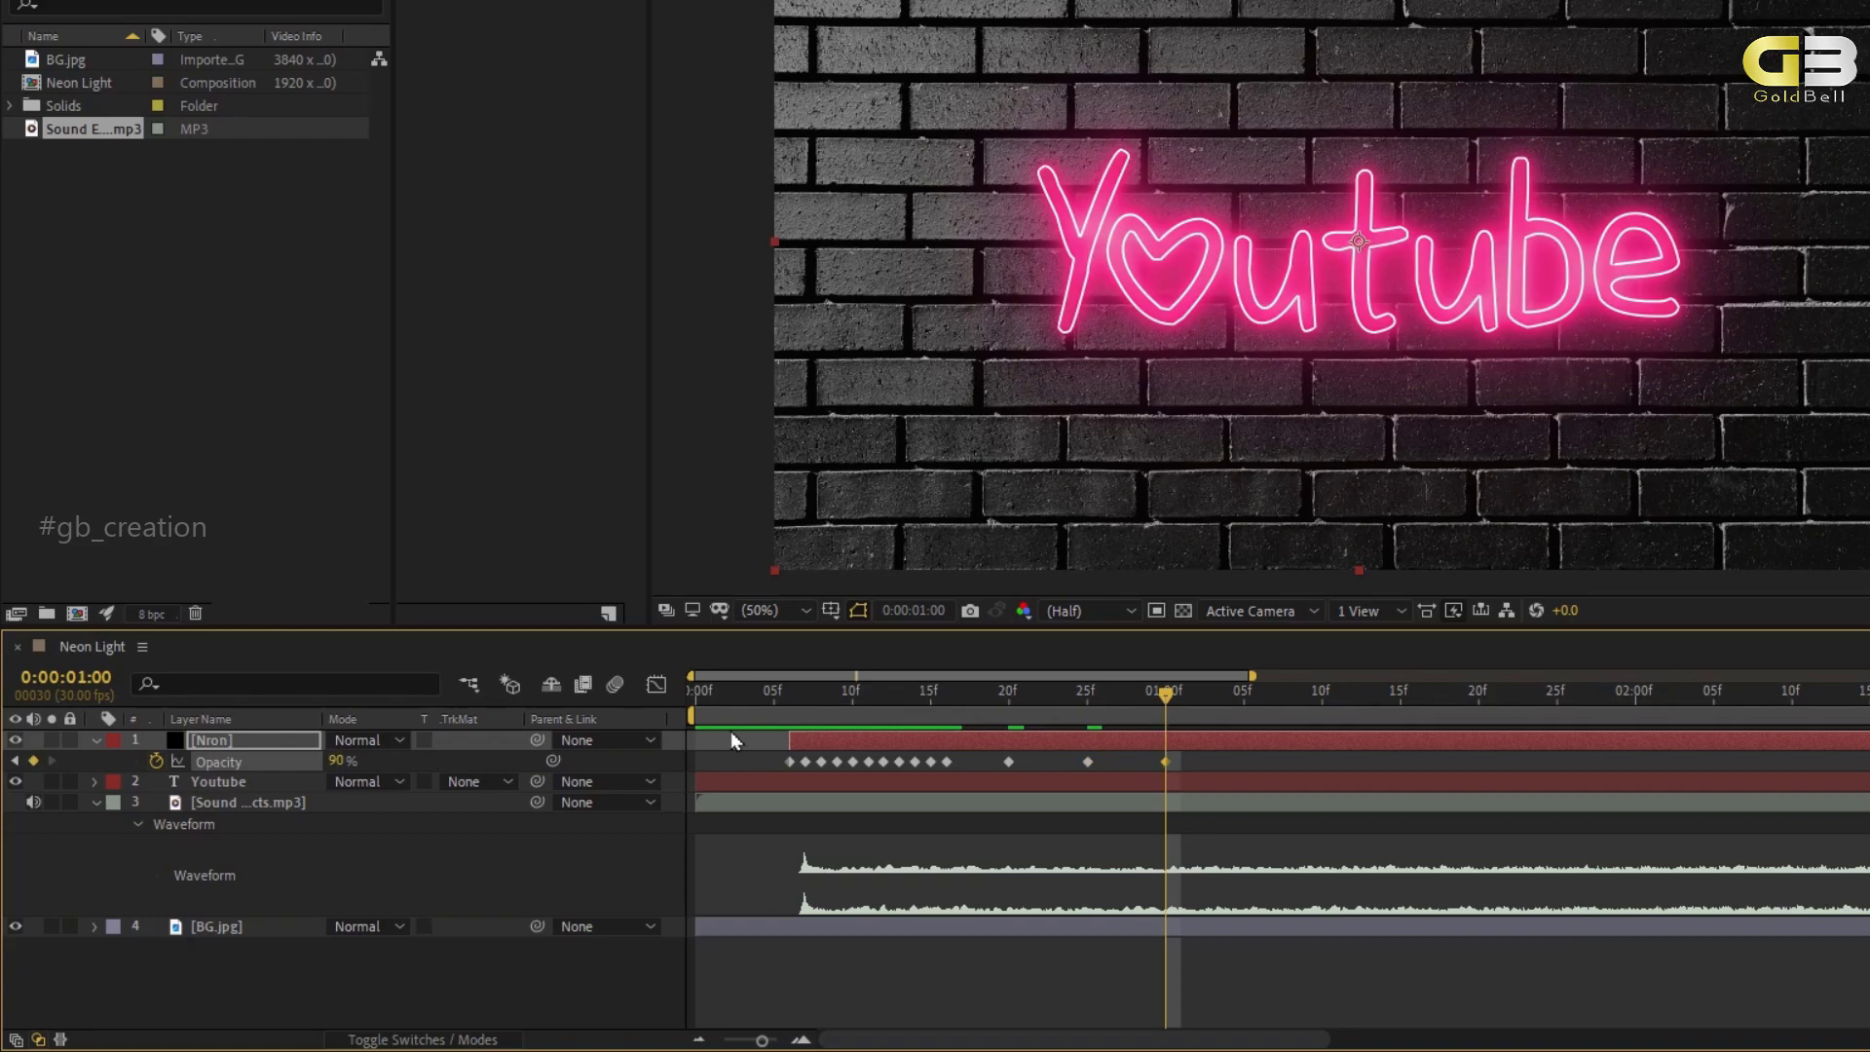
Add Opacity keyframes to the Nron layer: 100% at 0:00:01:05 and 90% at 0:00:01:10.
click(1243, 724)
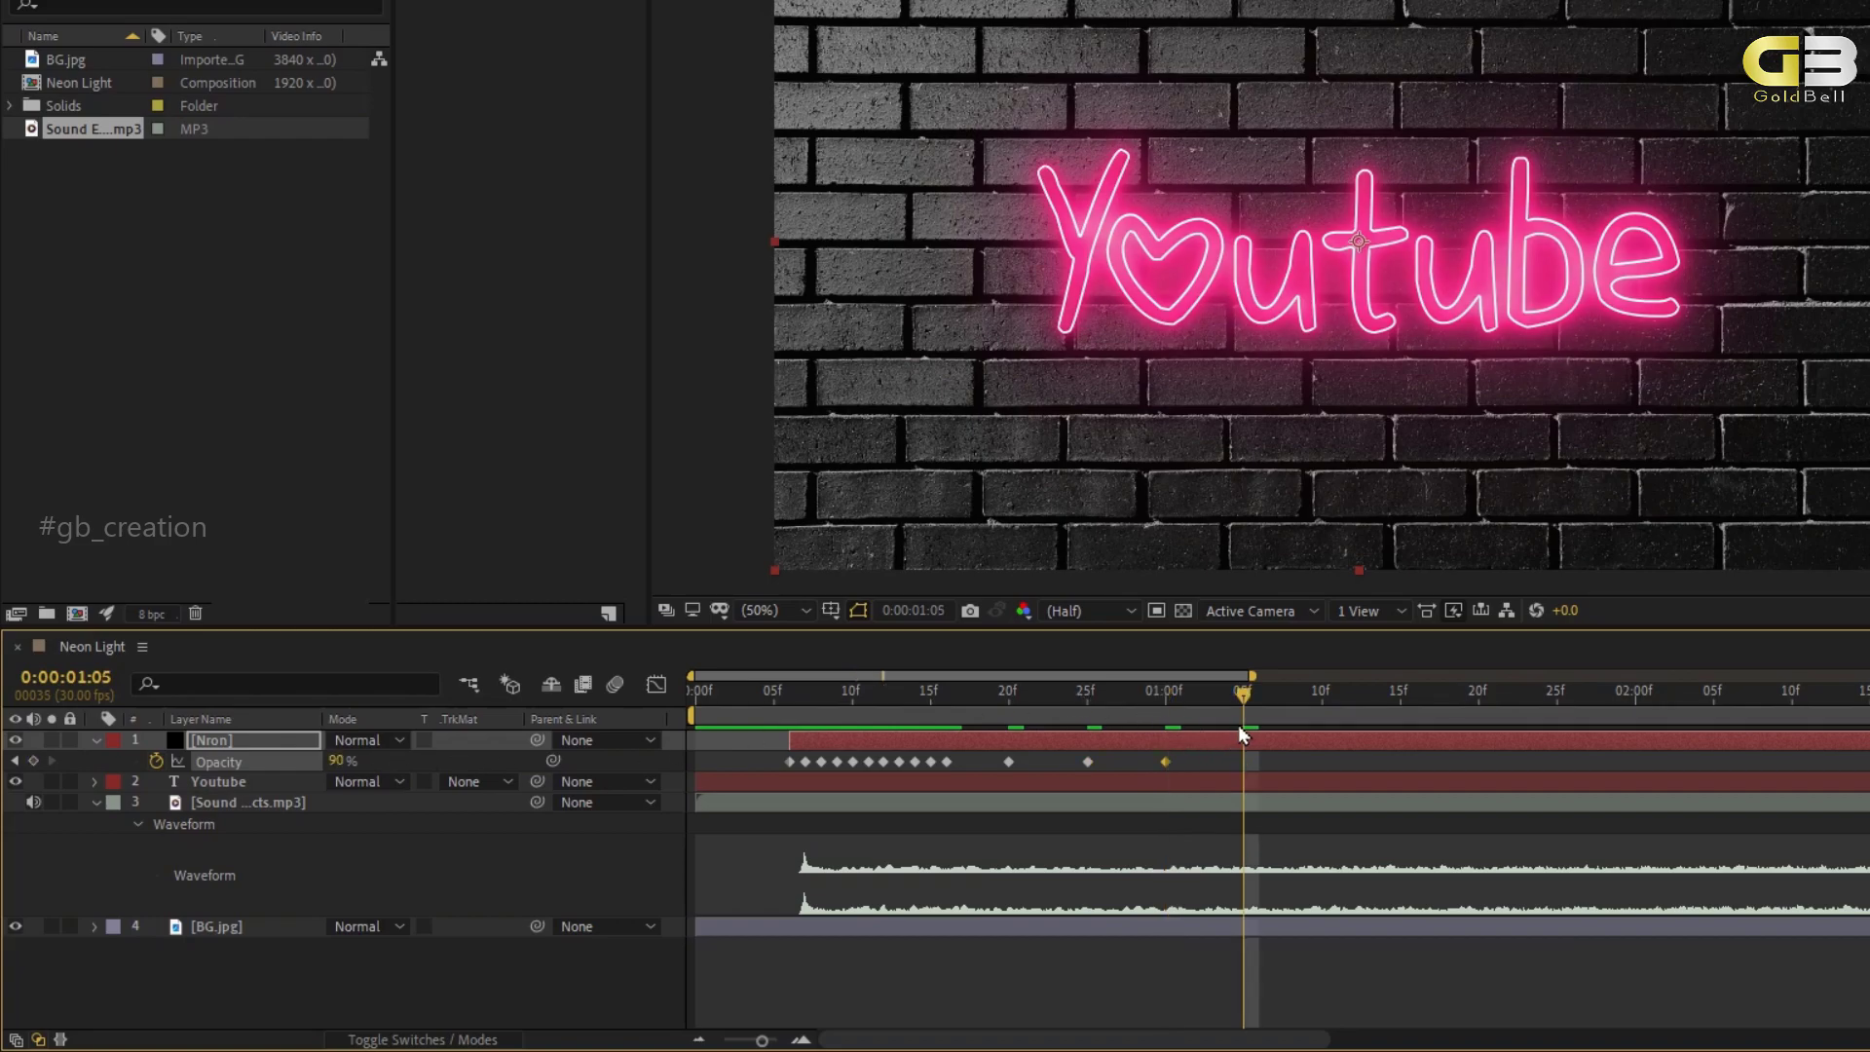
click(334, 761)
text(100)
key(Return)
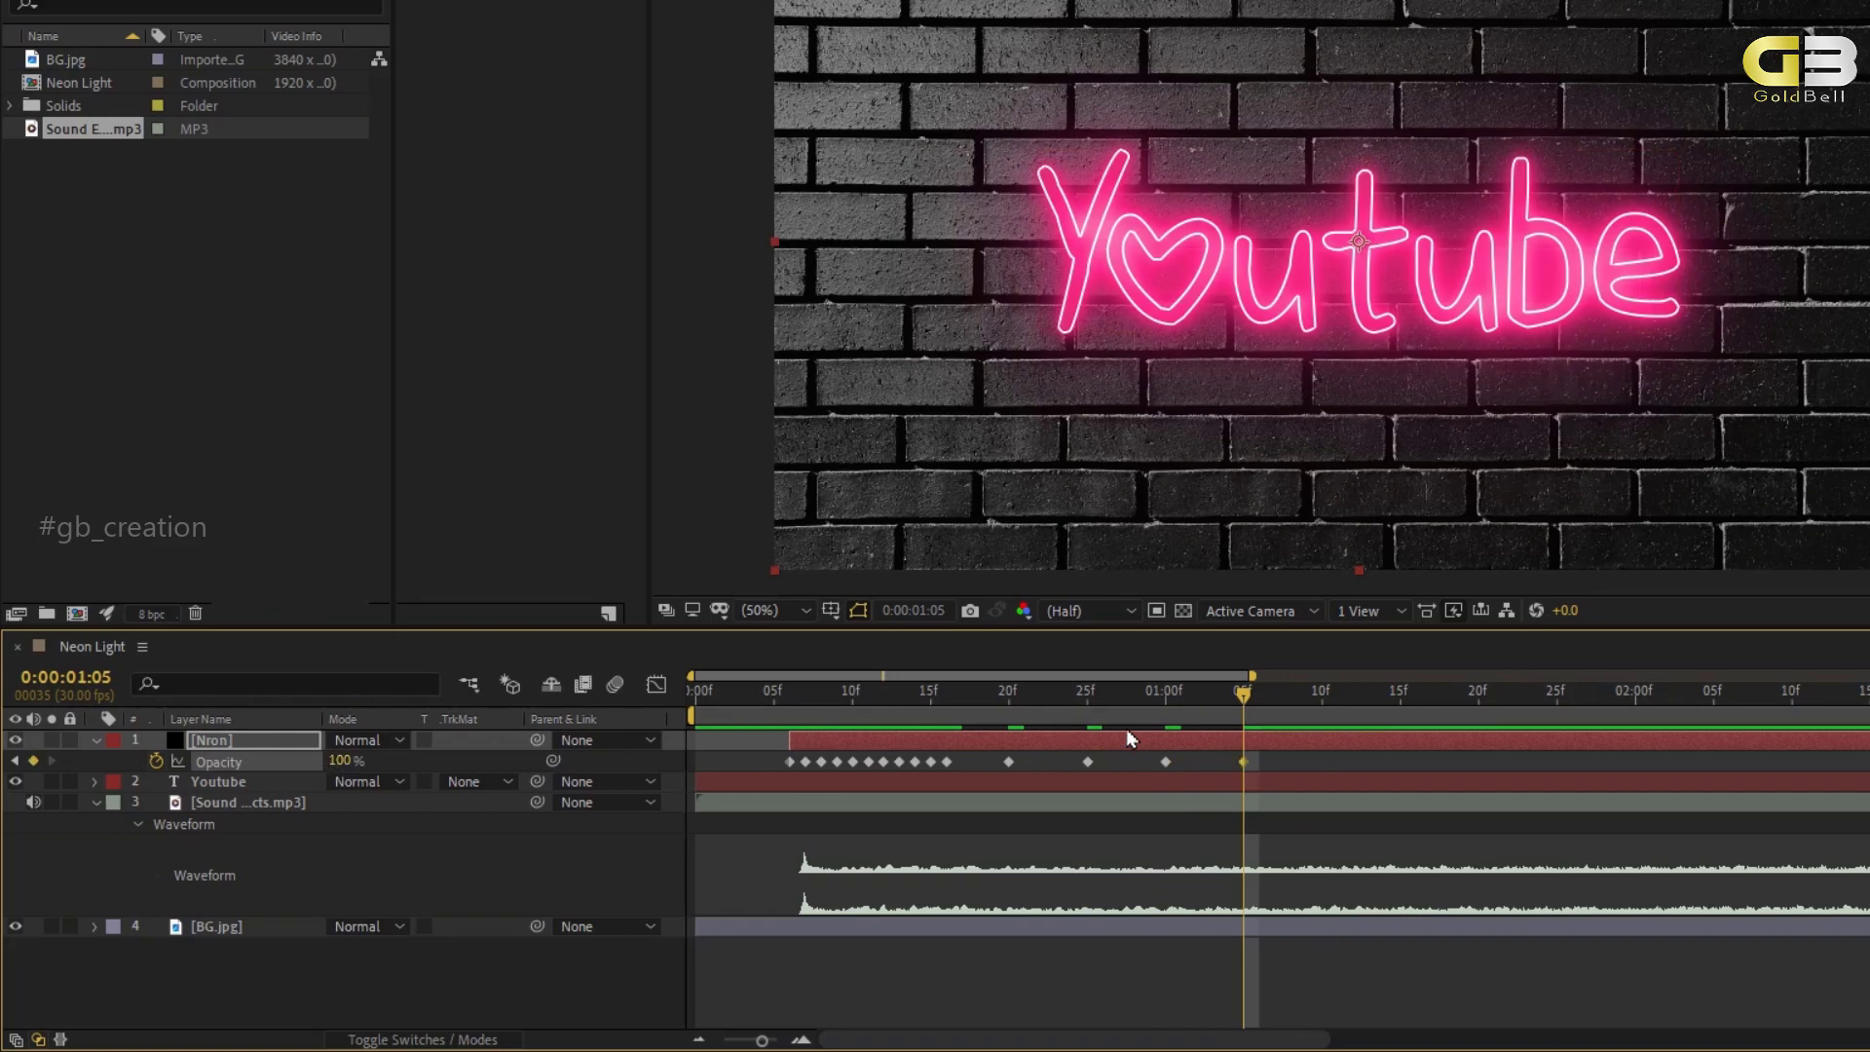
click(1320, 707)
click(342, 761)
text(90)
key(Return)
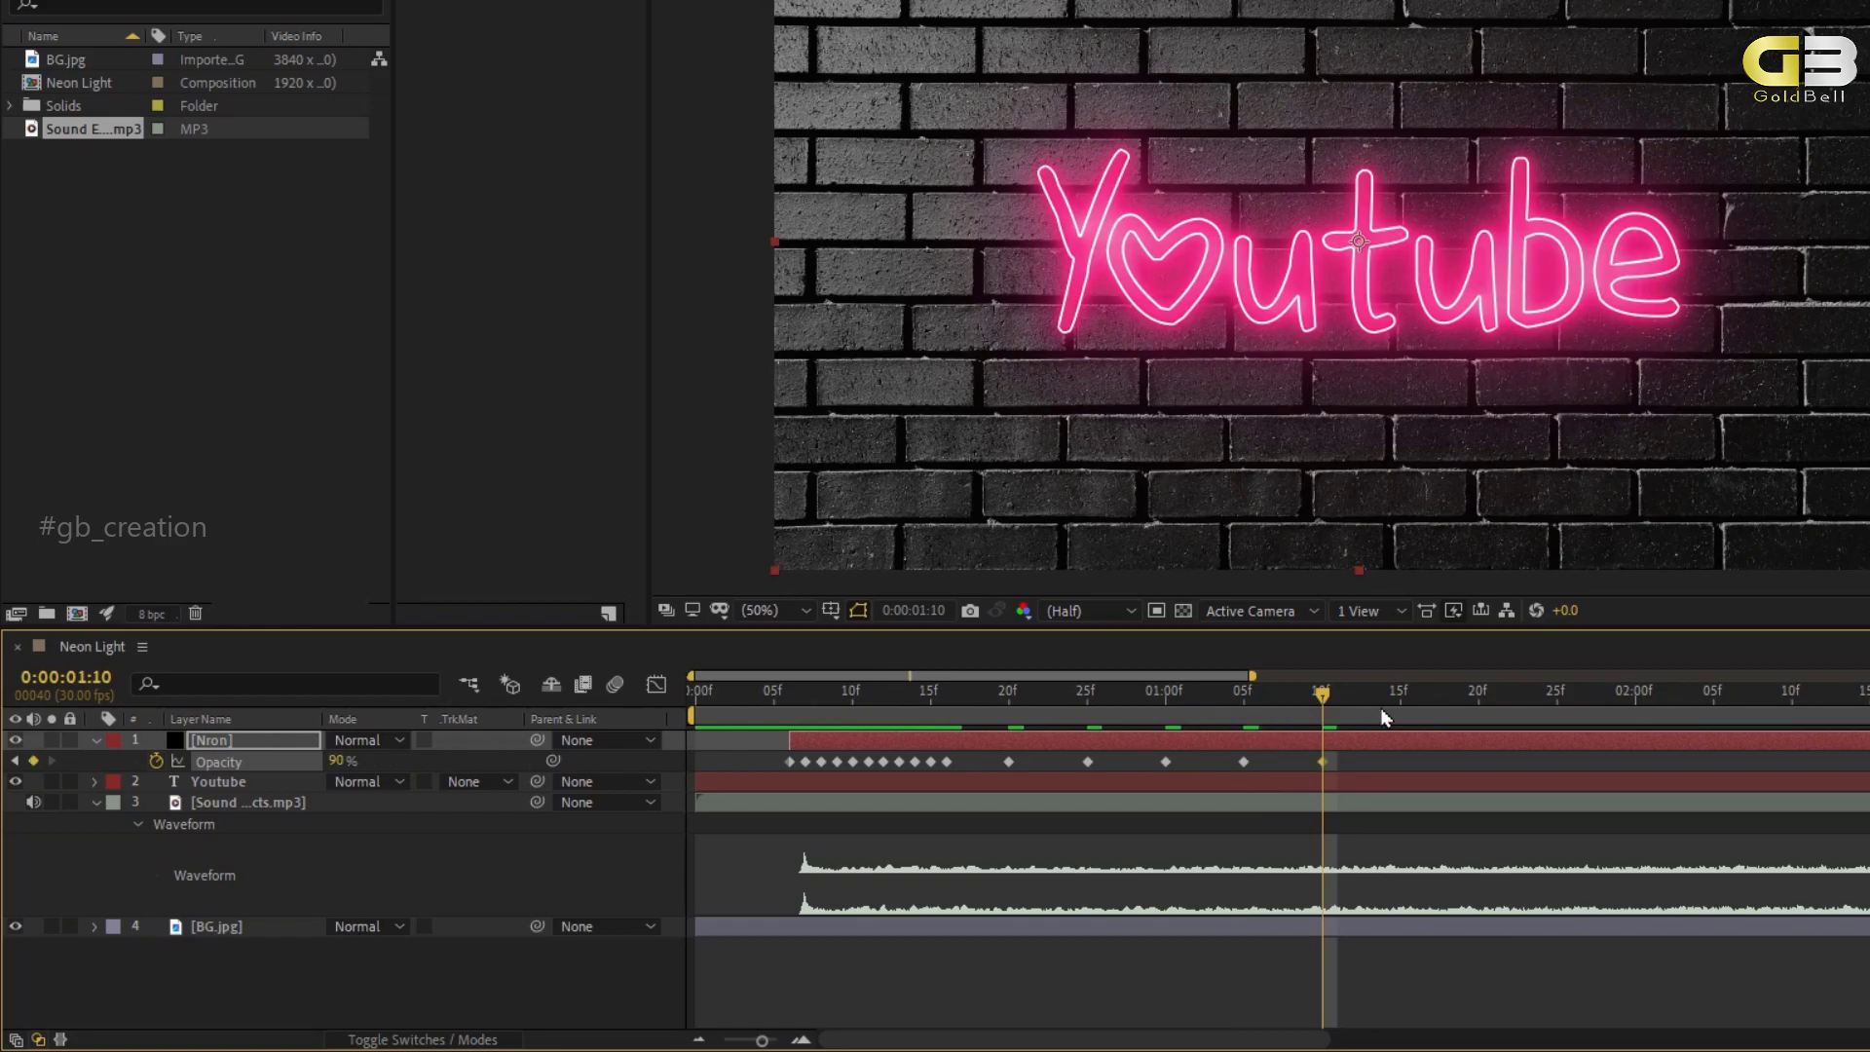
Add Opacity keyframes to the Nron layer: 100% at 0:00:01:15 and 90% at 0:00:01:20.
click(1398, 708)
click(343, 761)
text(100)
key(Return)
click(1477, 702)
click(345, 761)
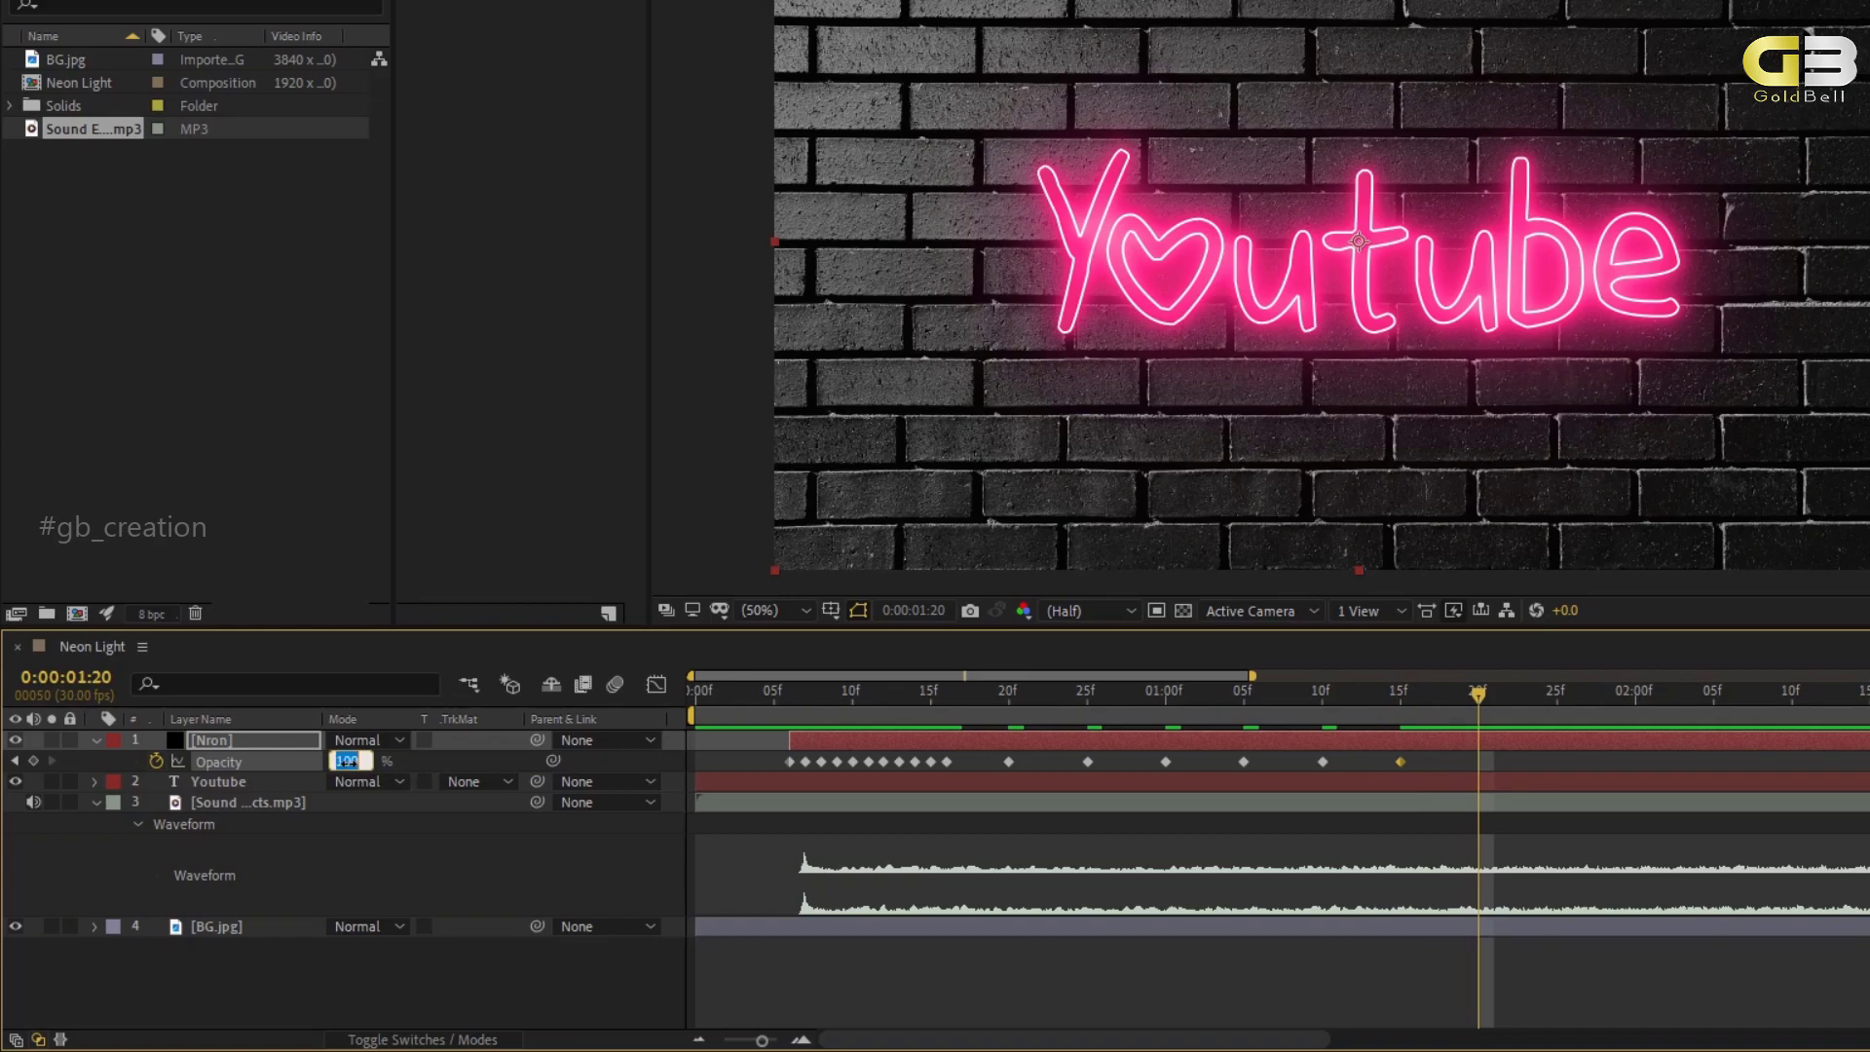
text(90)
key(Return)
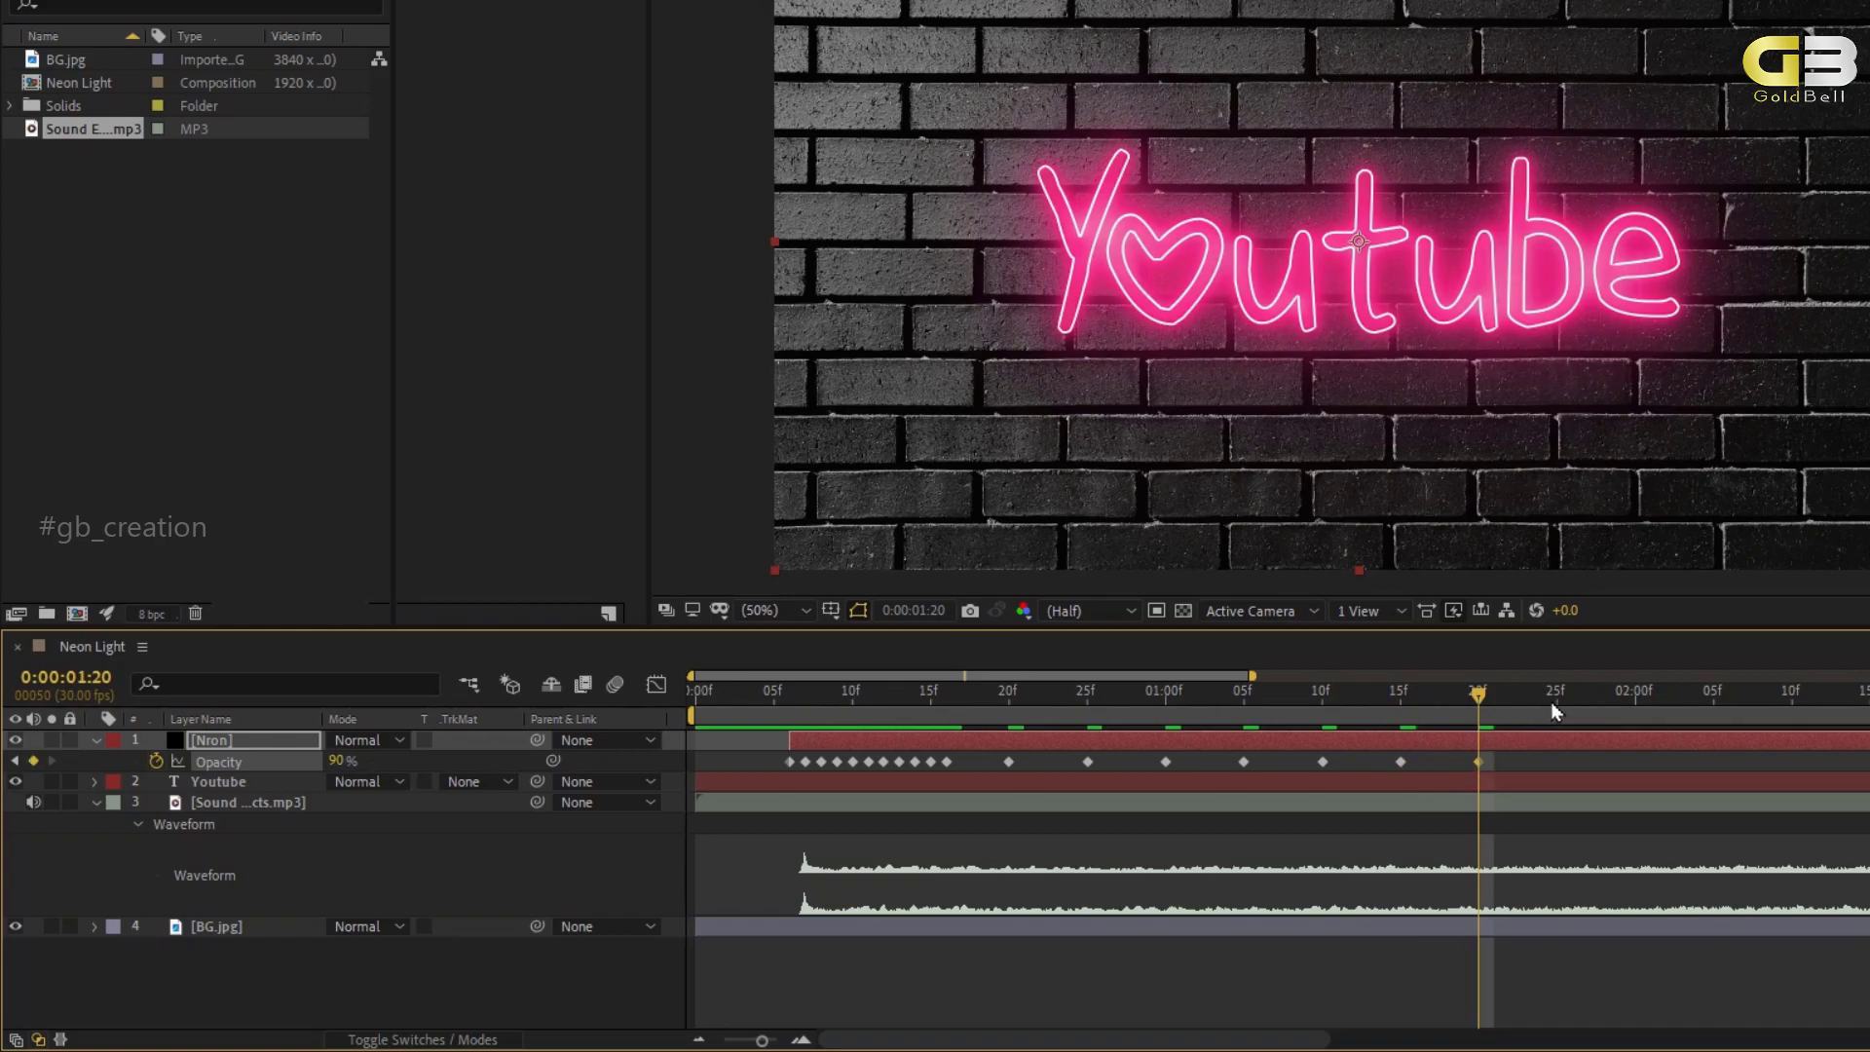
Preview the neon flicker across the newly added Opacity keyframes.
click(1402, 703)
drag(1403, 708, 964, 755)
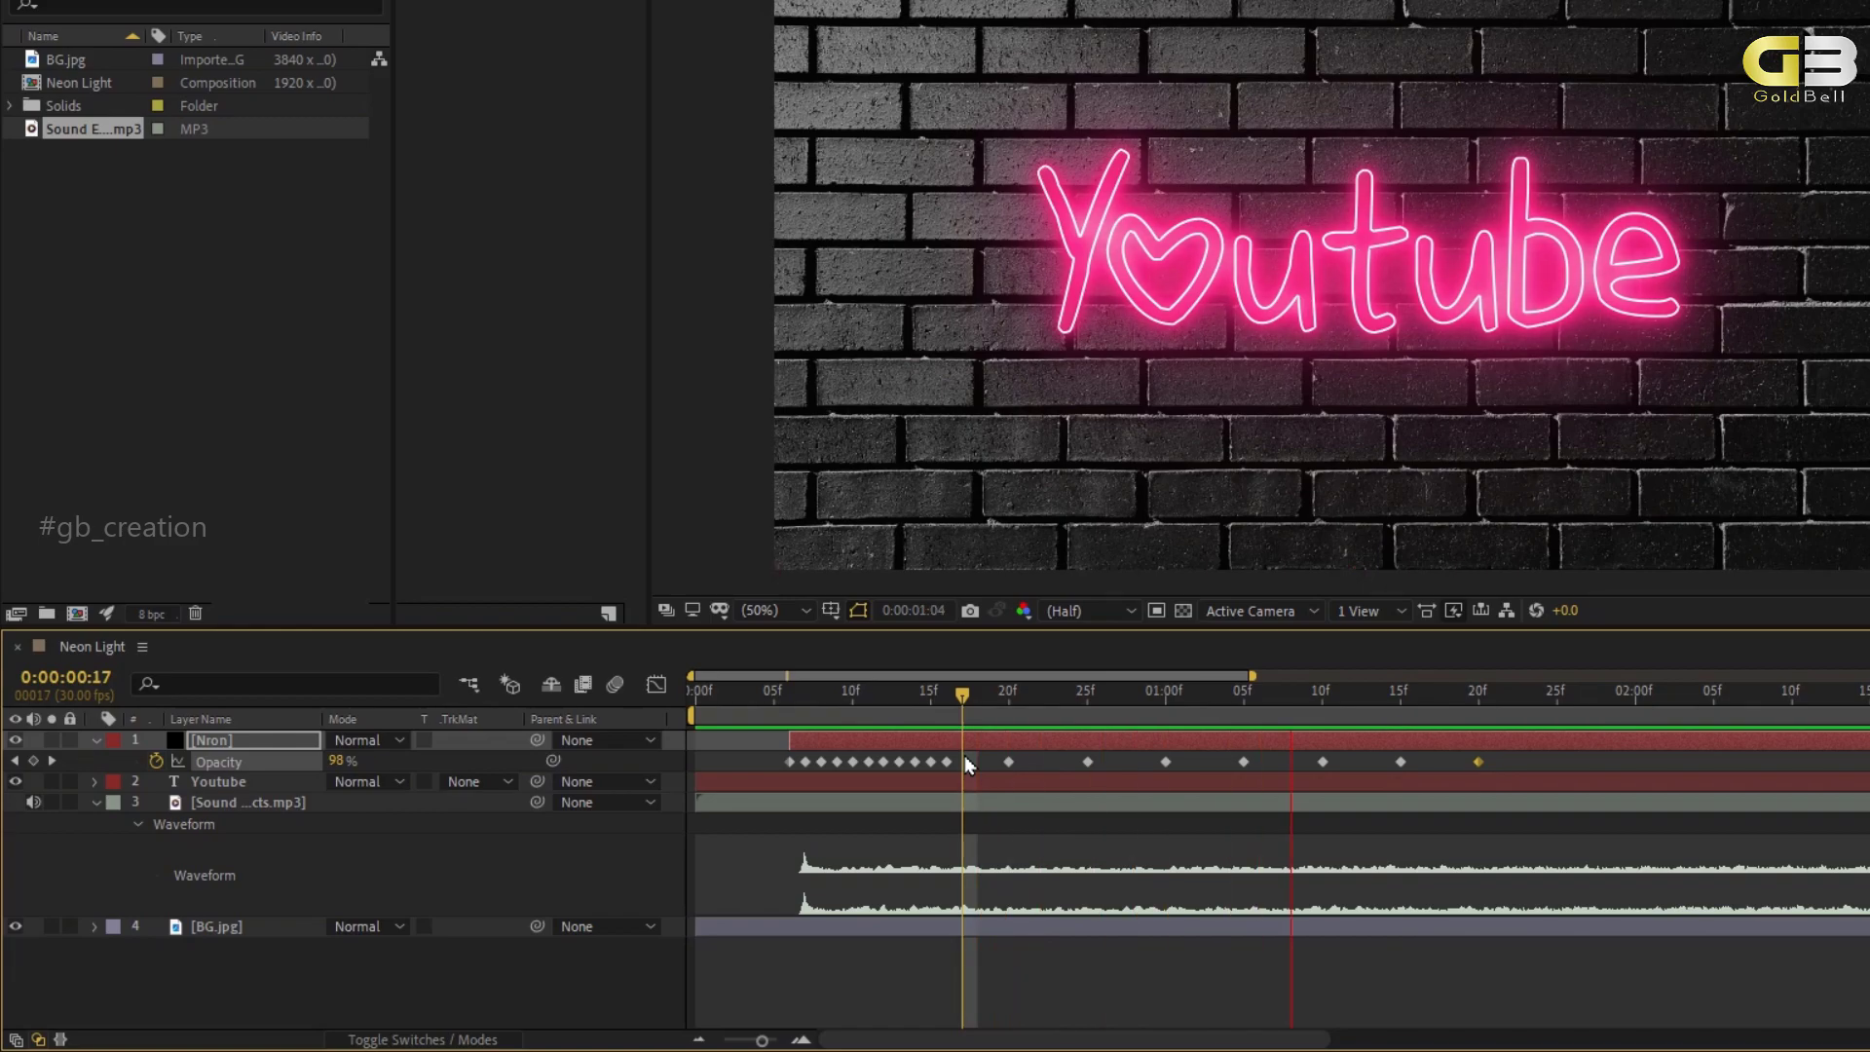
key(space)
key(space)
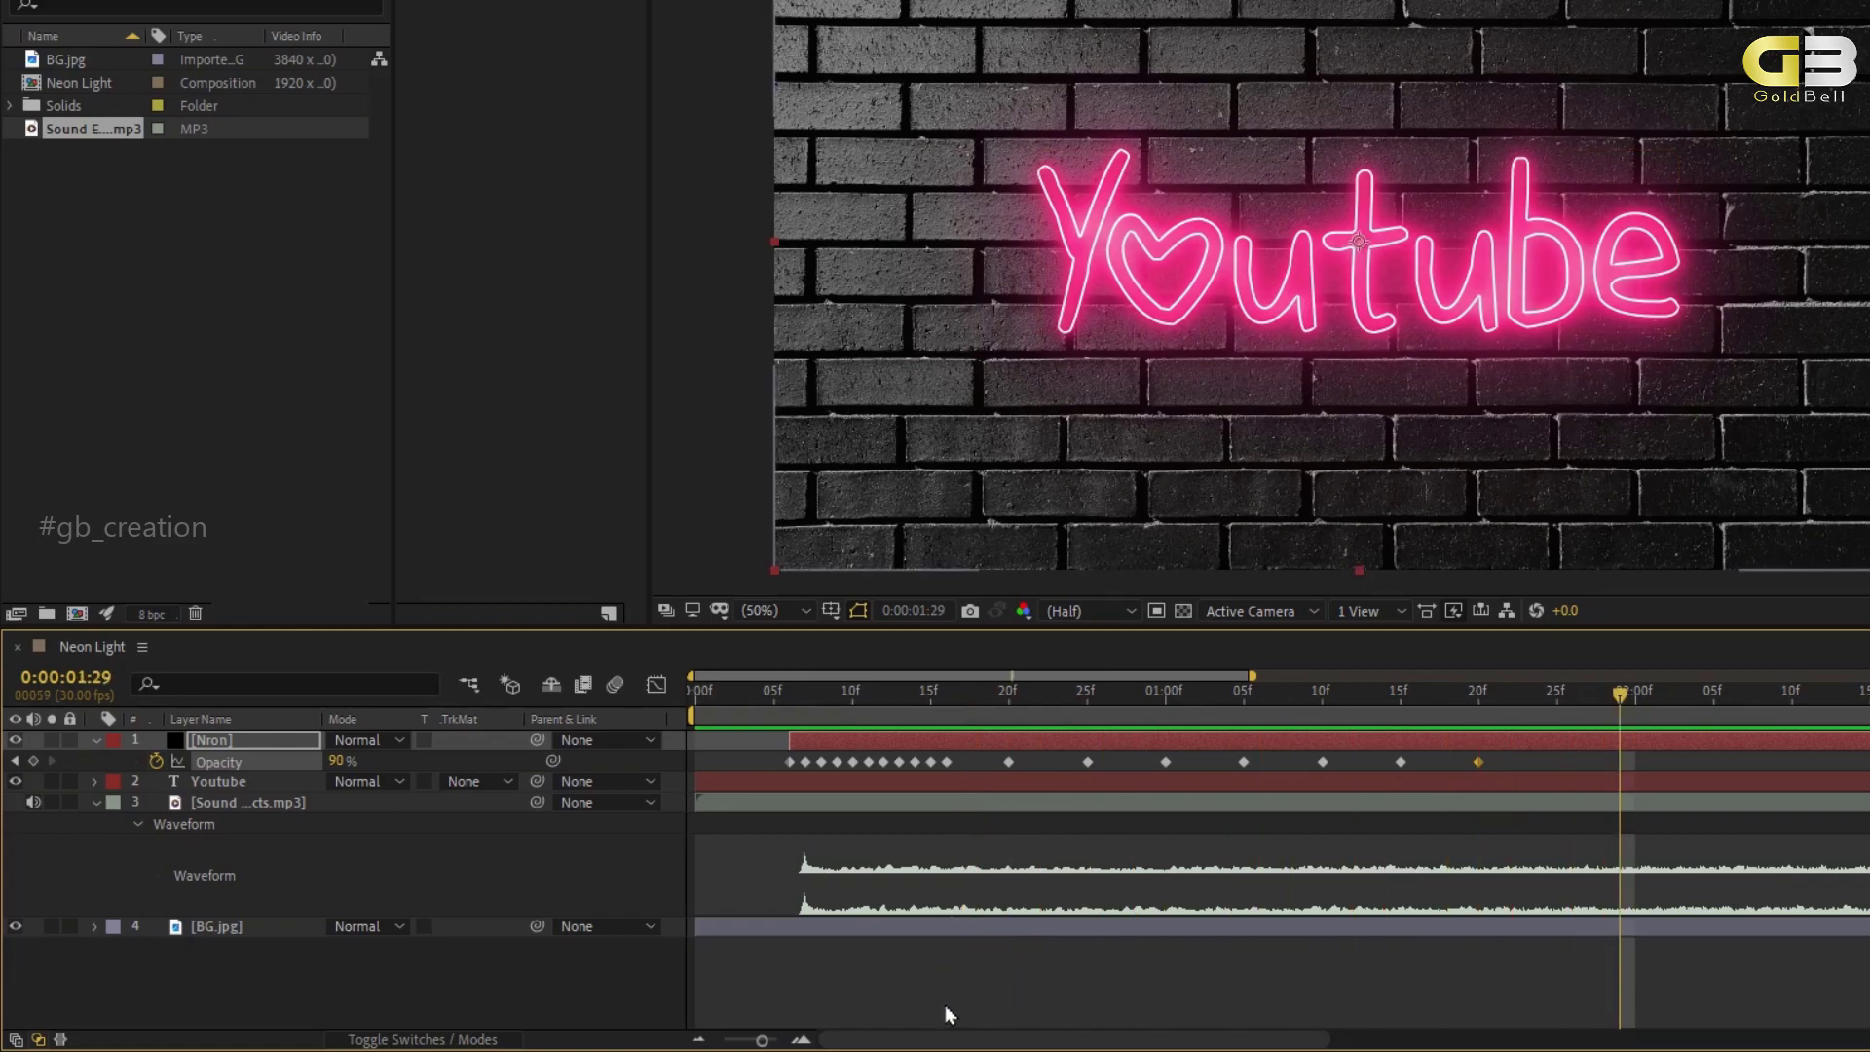
Apply Easy Ease to all of the Nron layer's Opacity keyframes.
drag(967, 1040, 1024, 1047)
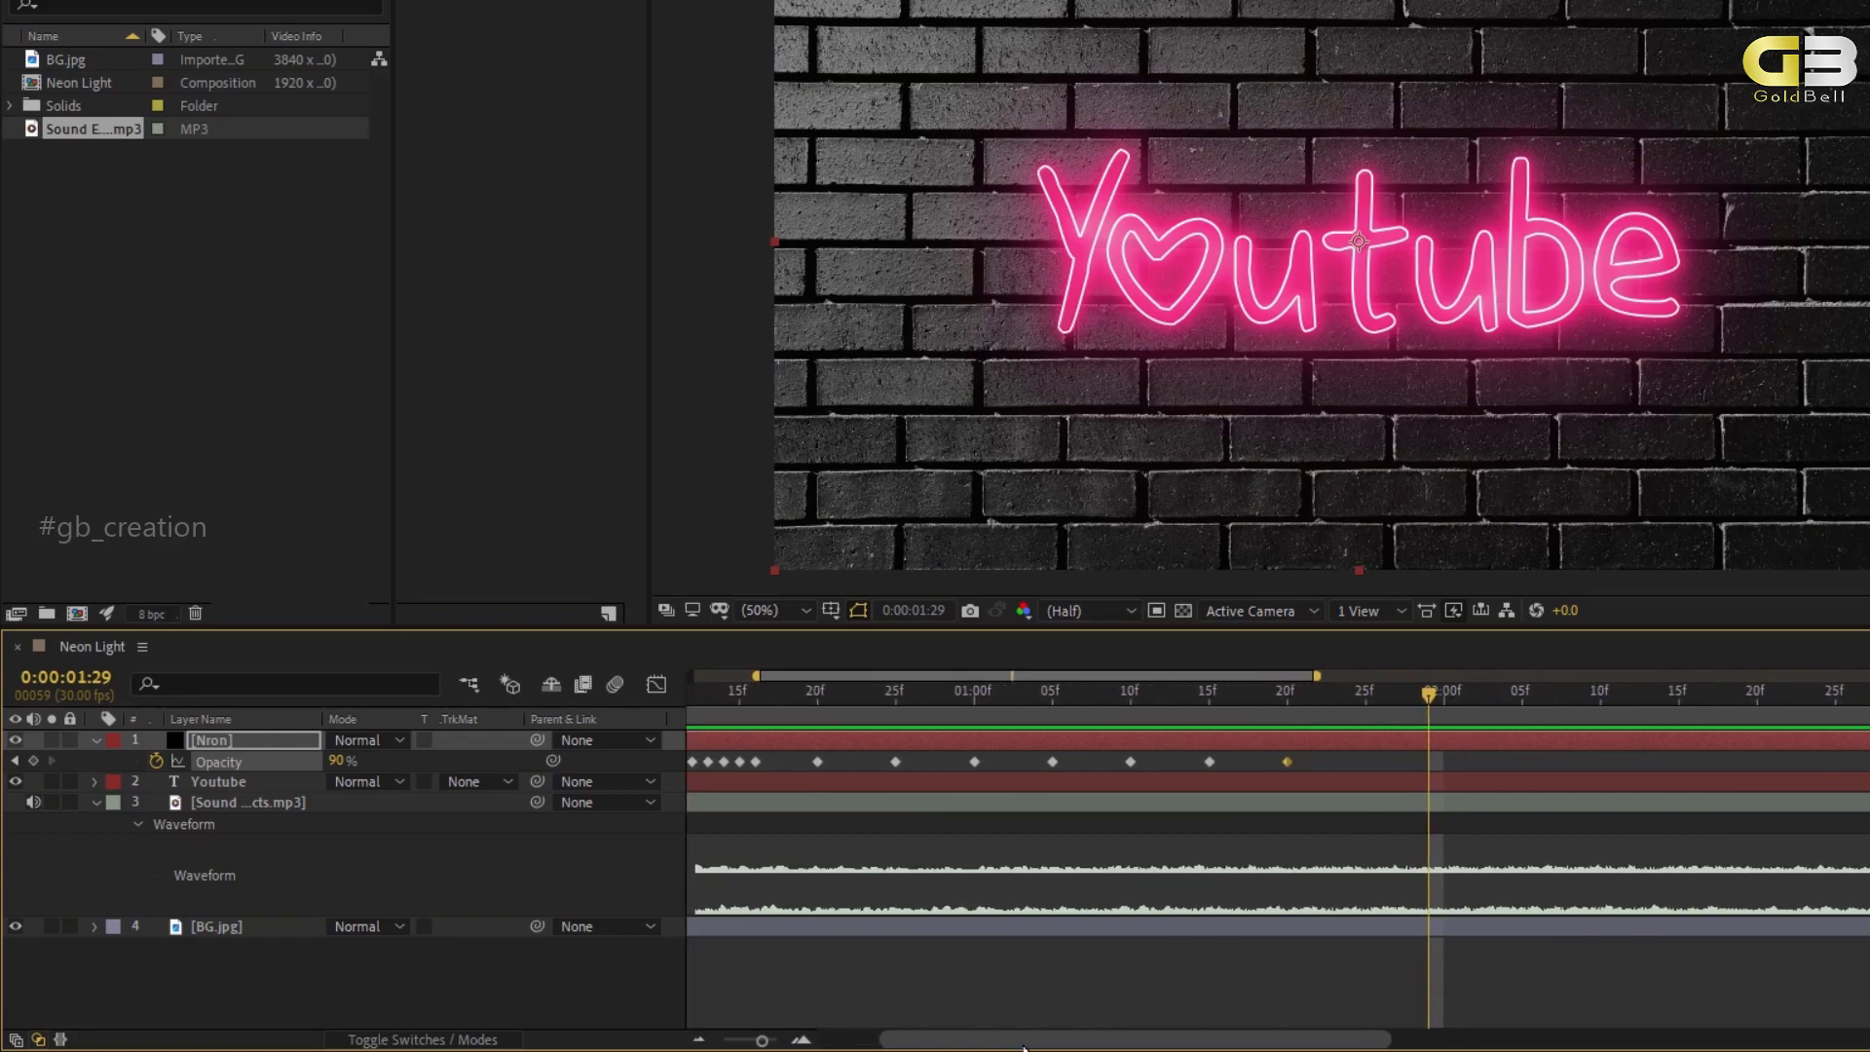
click(761, 1040)
drag(762, 1040, 762, 1040)
drag(959, 1047, 911, 1046)
drag(757, 766, 1526, 765)
right_click(1529, 764)
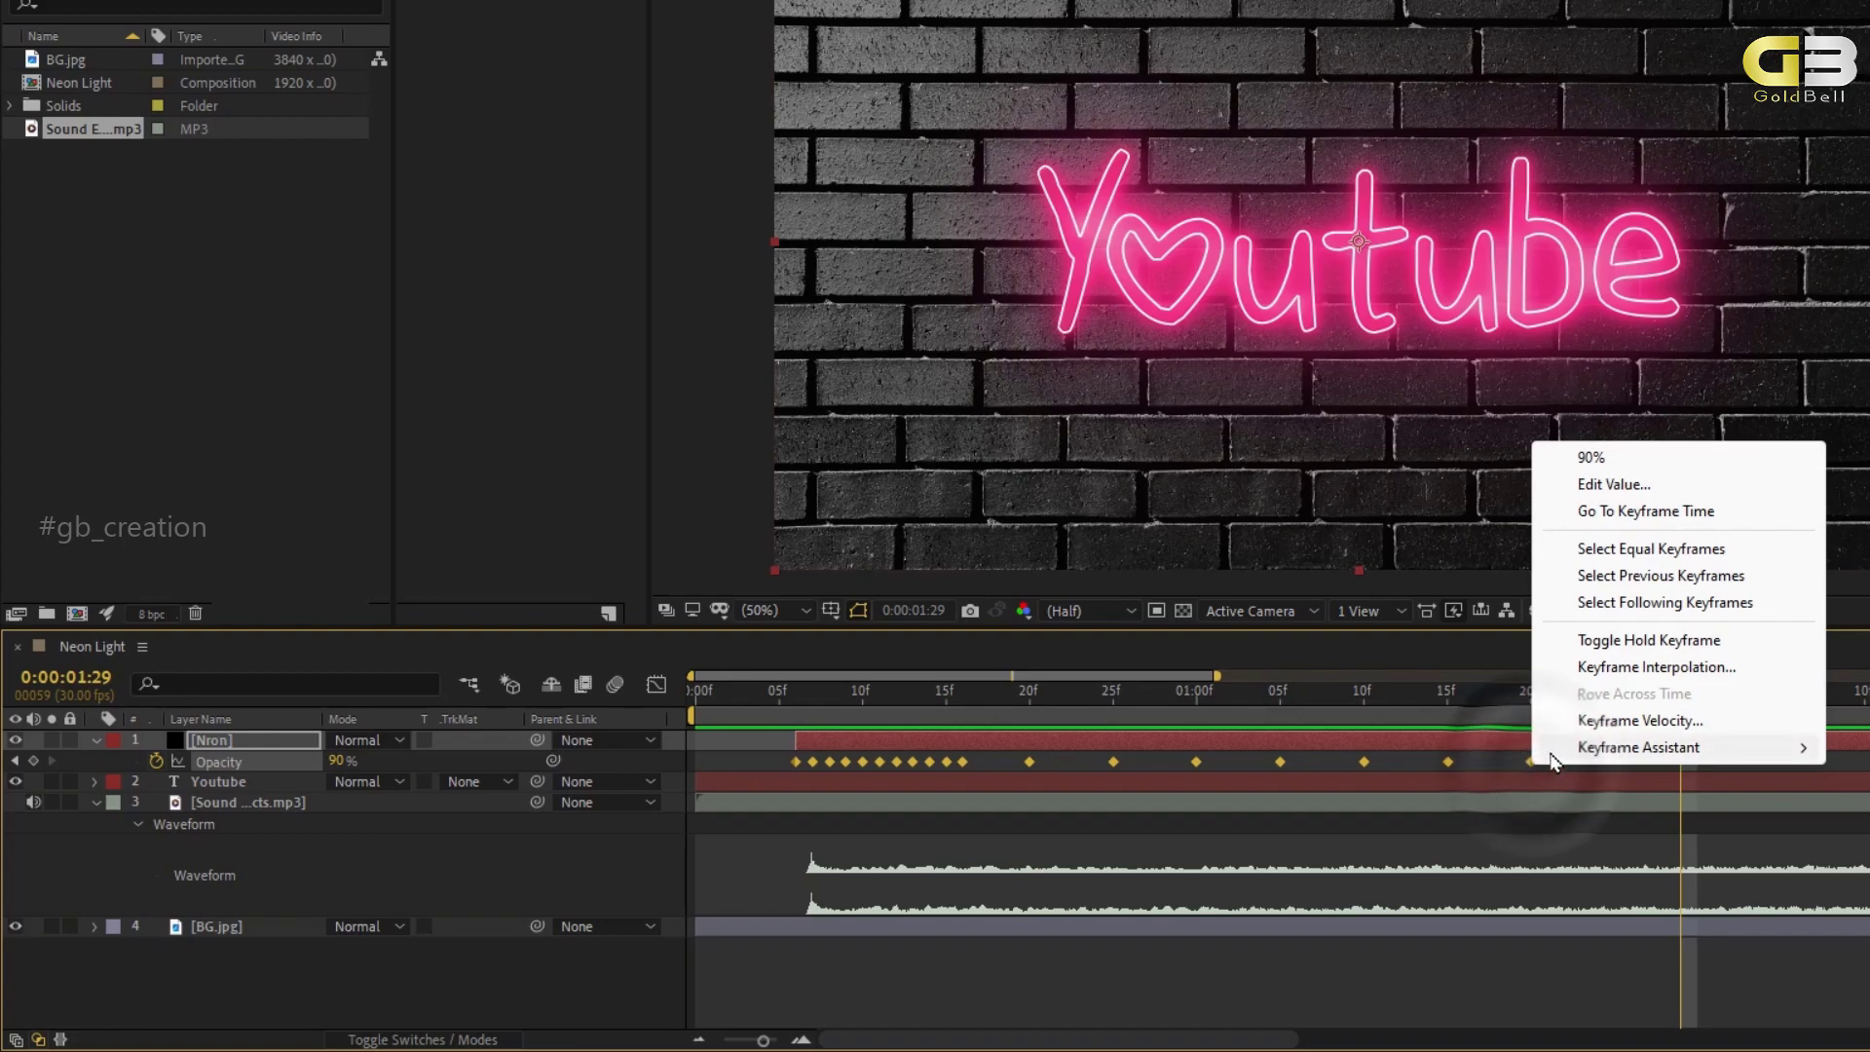
mouse_move(1656, 747)
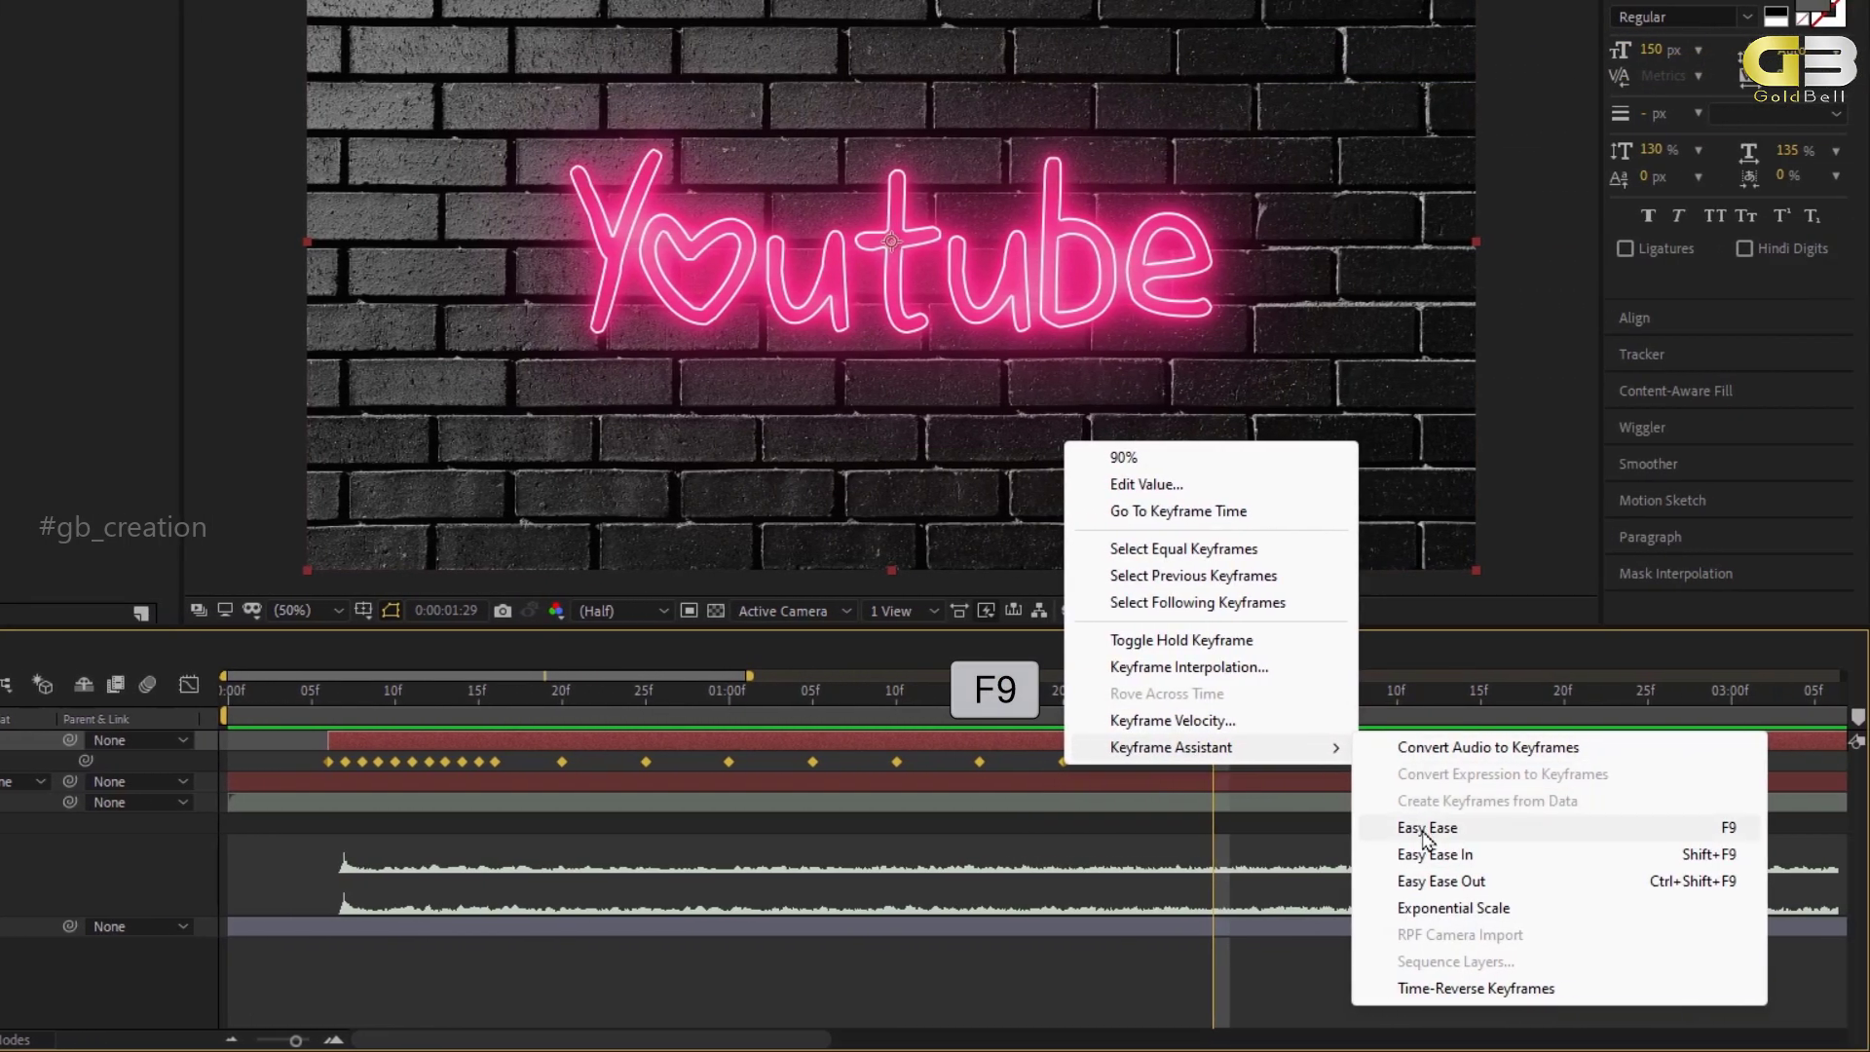
click(1424, 828)
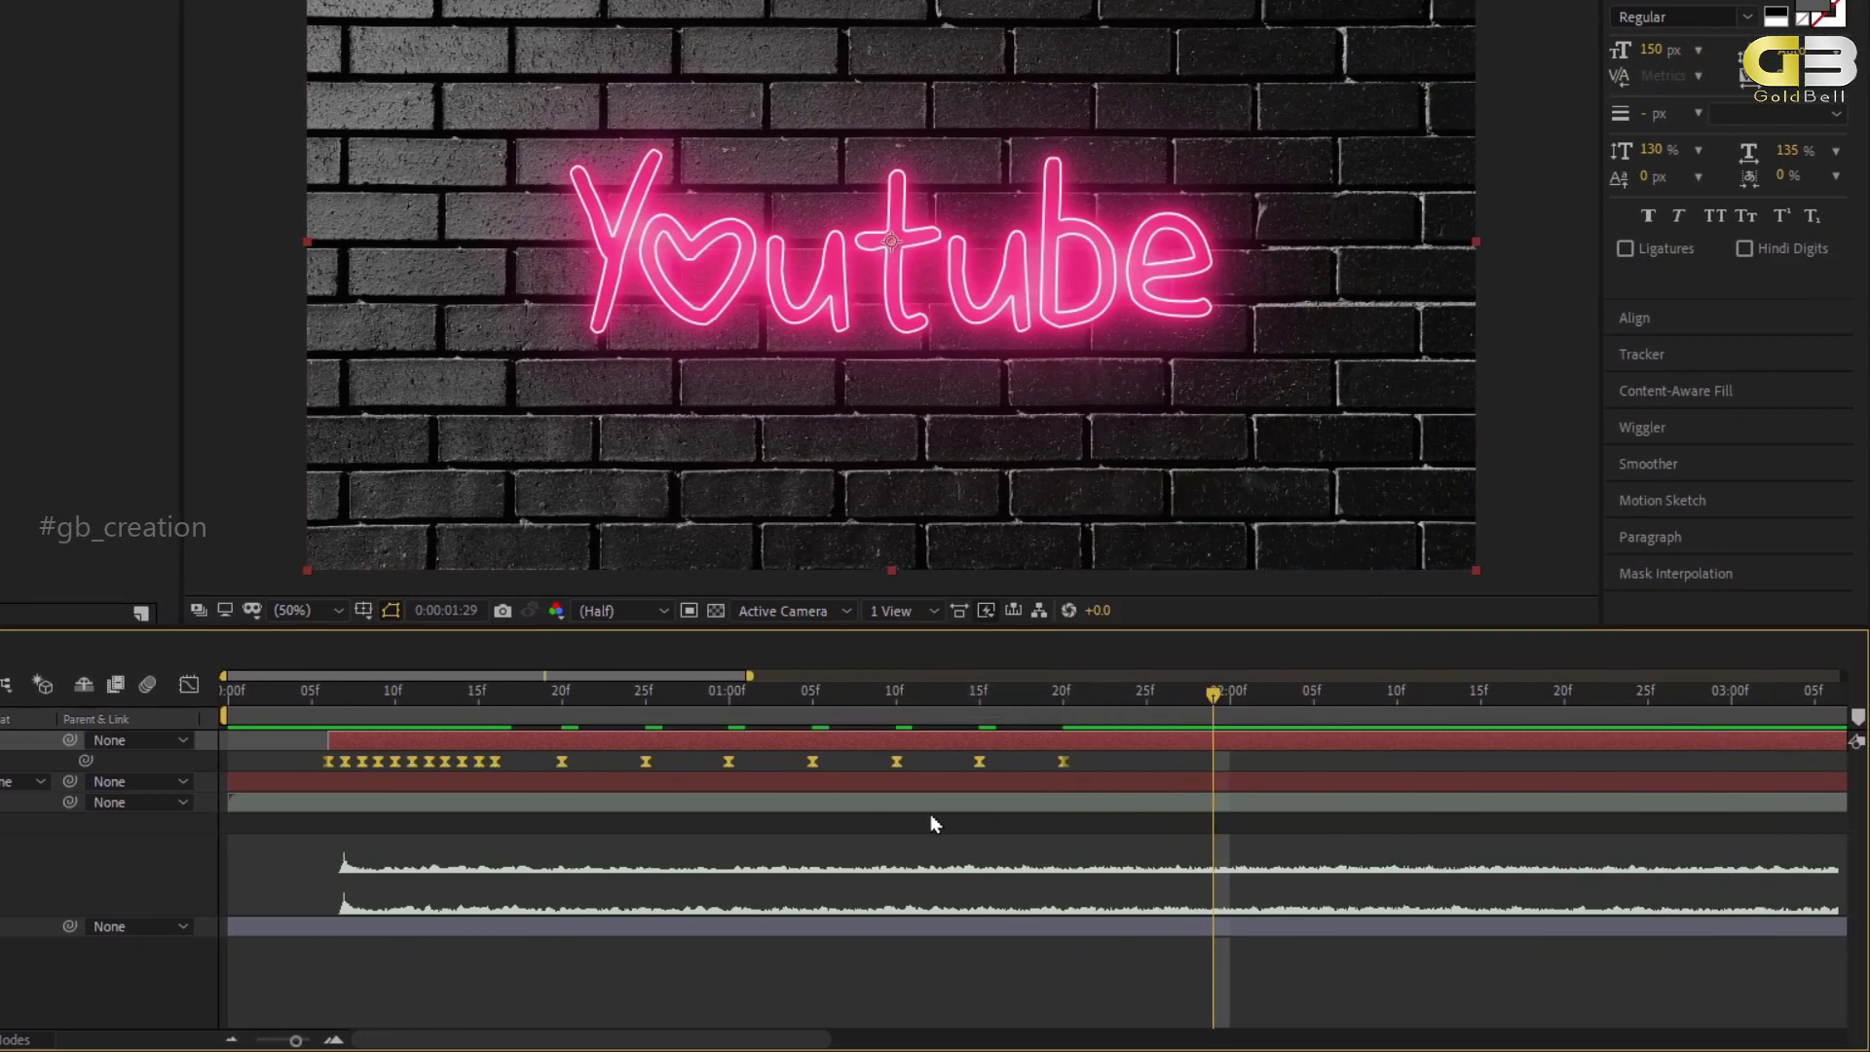
Copy the evenly spaced Opacity keyframes from frame 20 to 0:00:01:20 and paste them at 0:00:01:25 and 0:00:03:00.
key(ctrl+c)
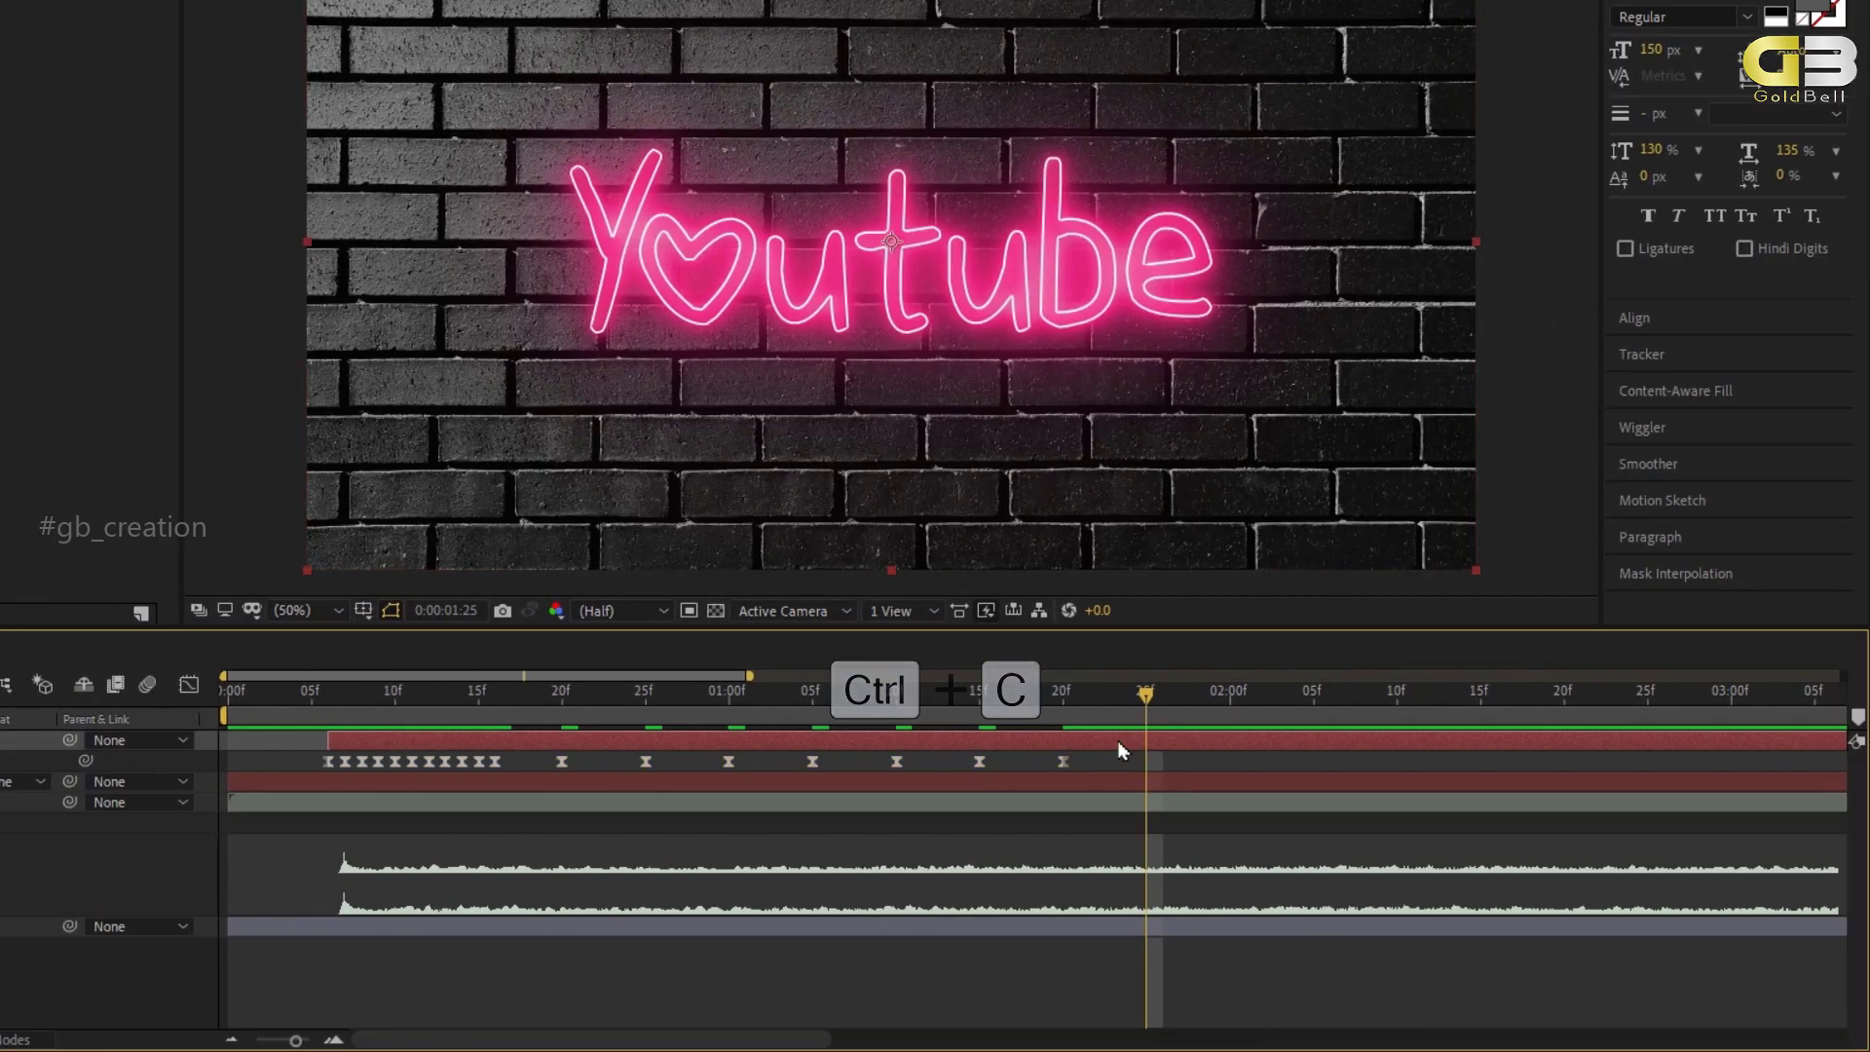
key(ctrl+v)
scroll(1118, 741, right, 5)
click(1065, 689)
key(ctrl+v)
Preview the flicker from the start of the composition and again around the last pasted keyframes.
drag(295, 1039, 268, 1046)
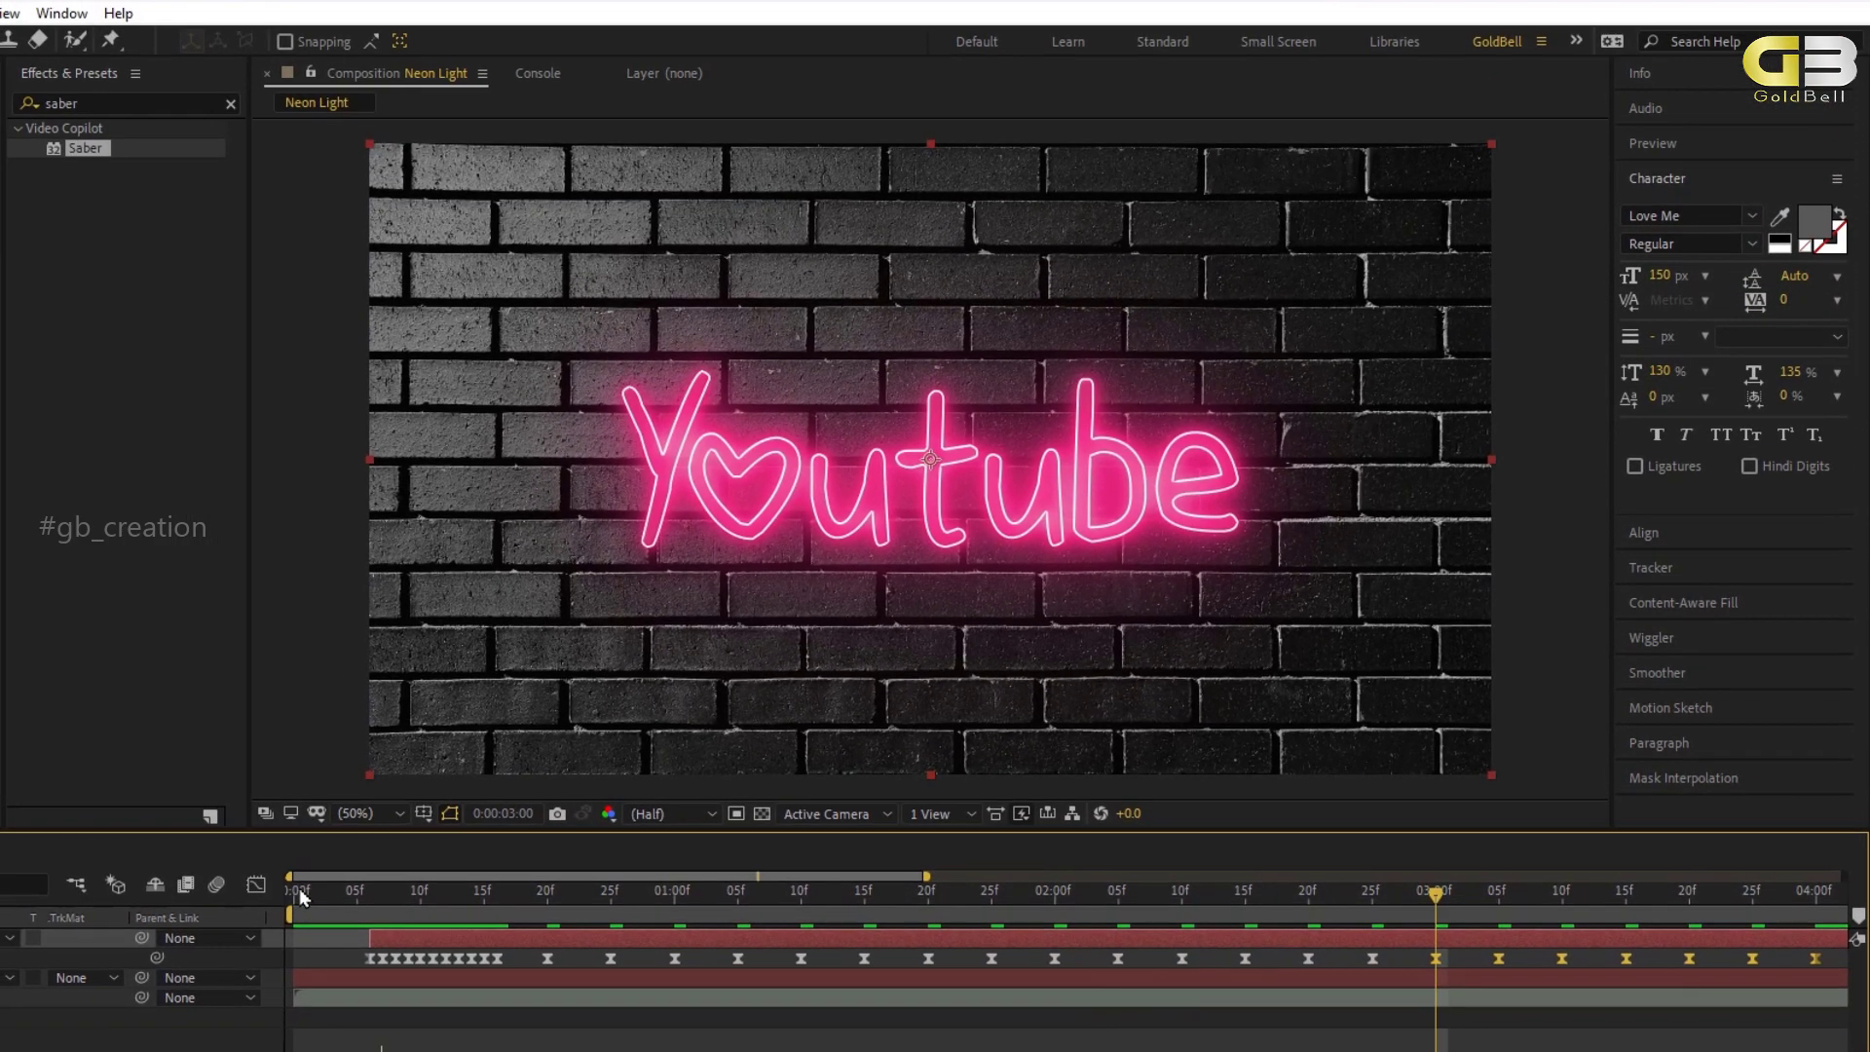
click(231, 689)
key(space)
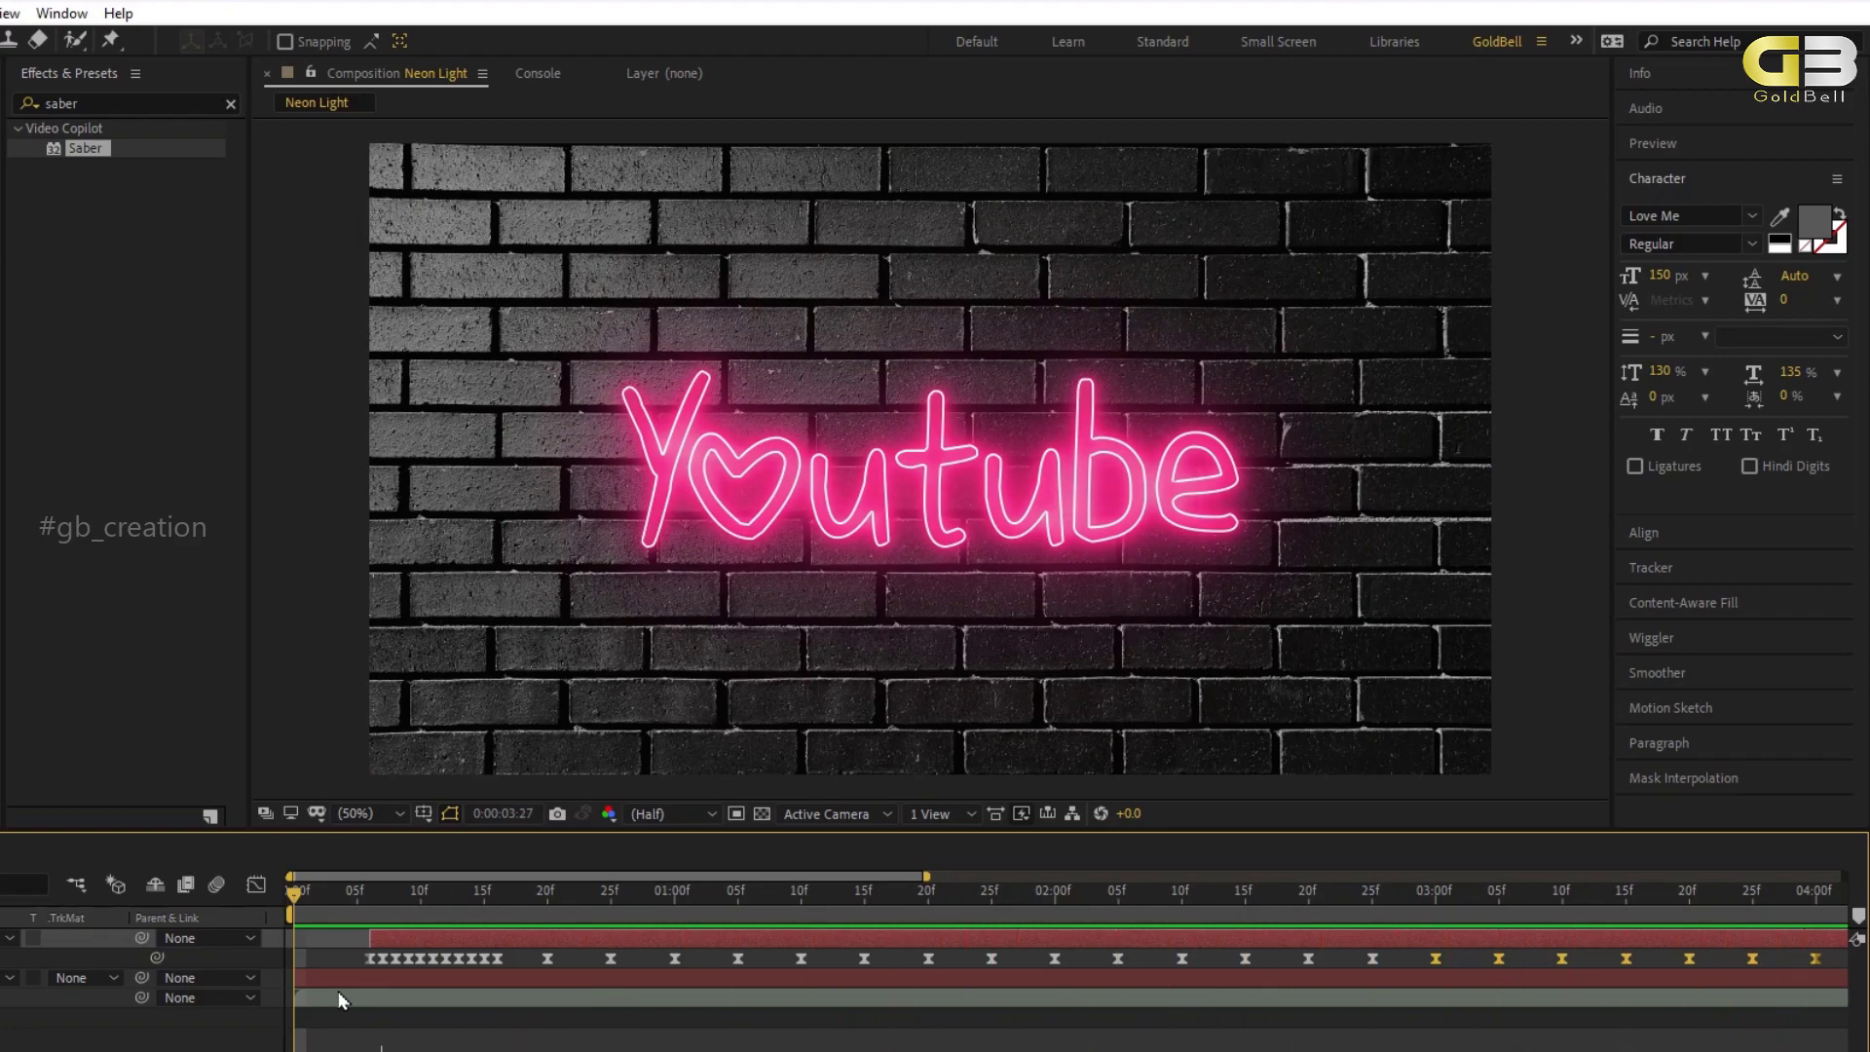
click(343, 997)
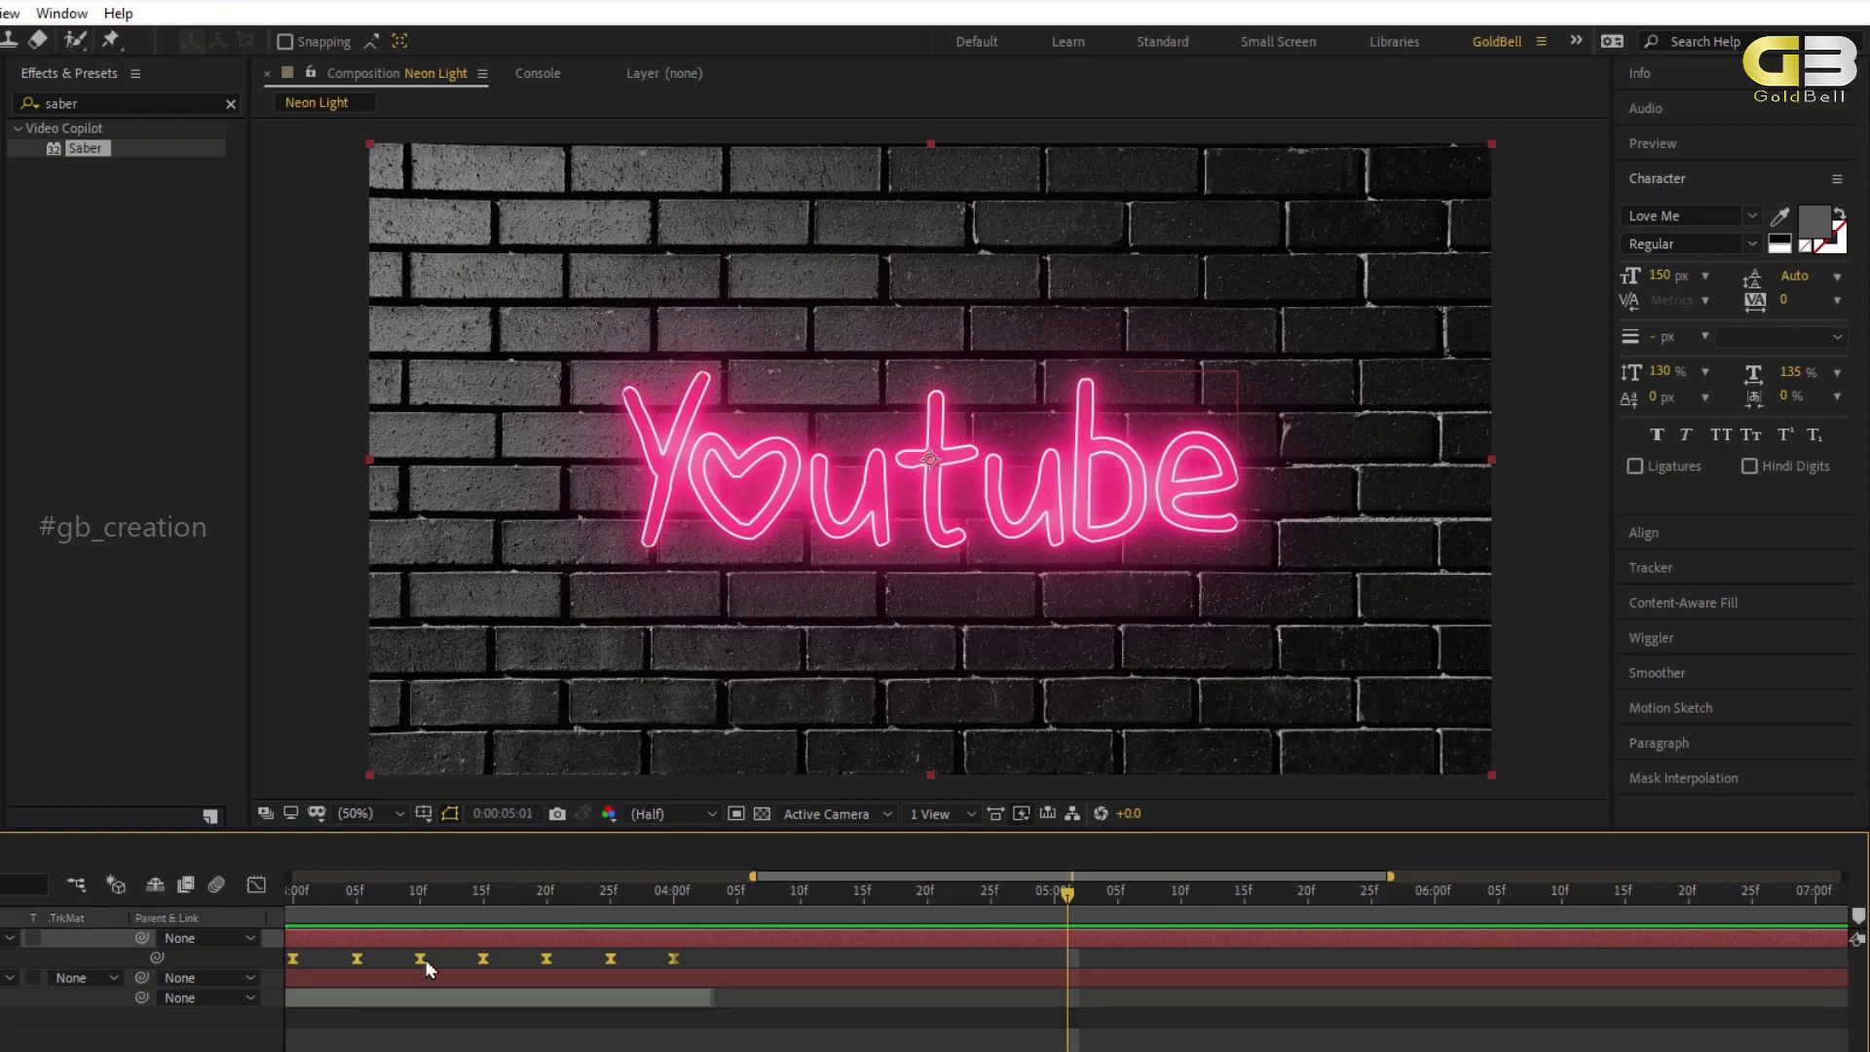
click(654, 906)
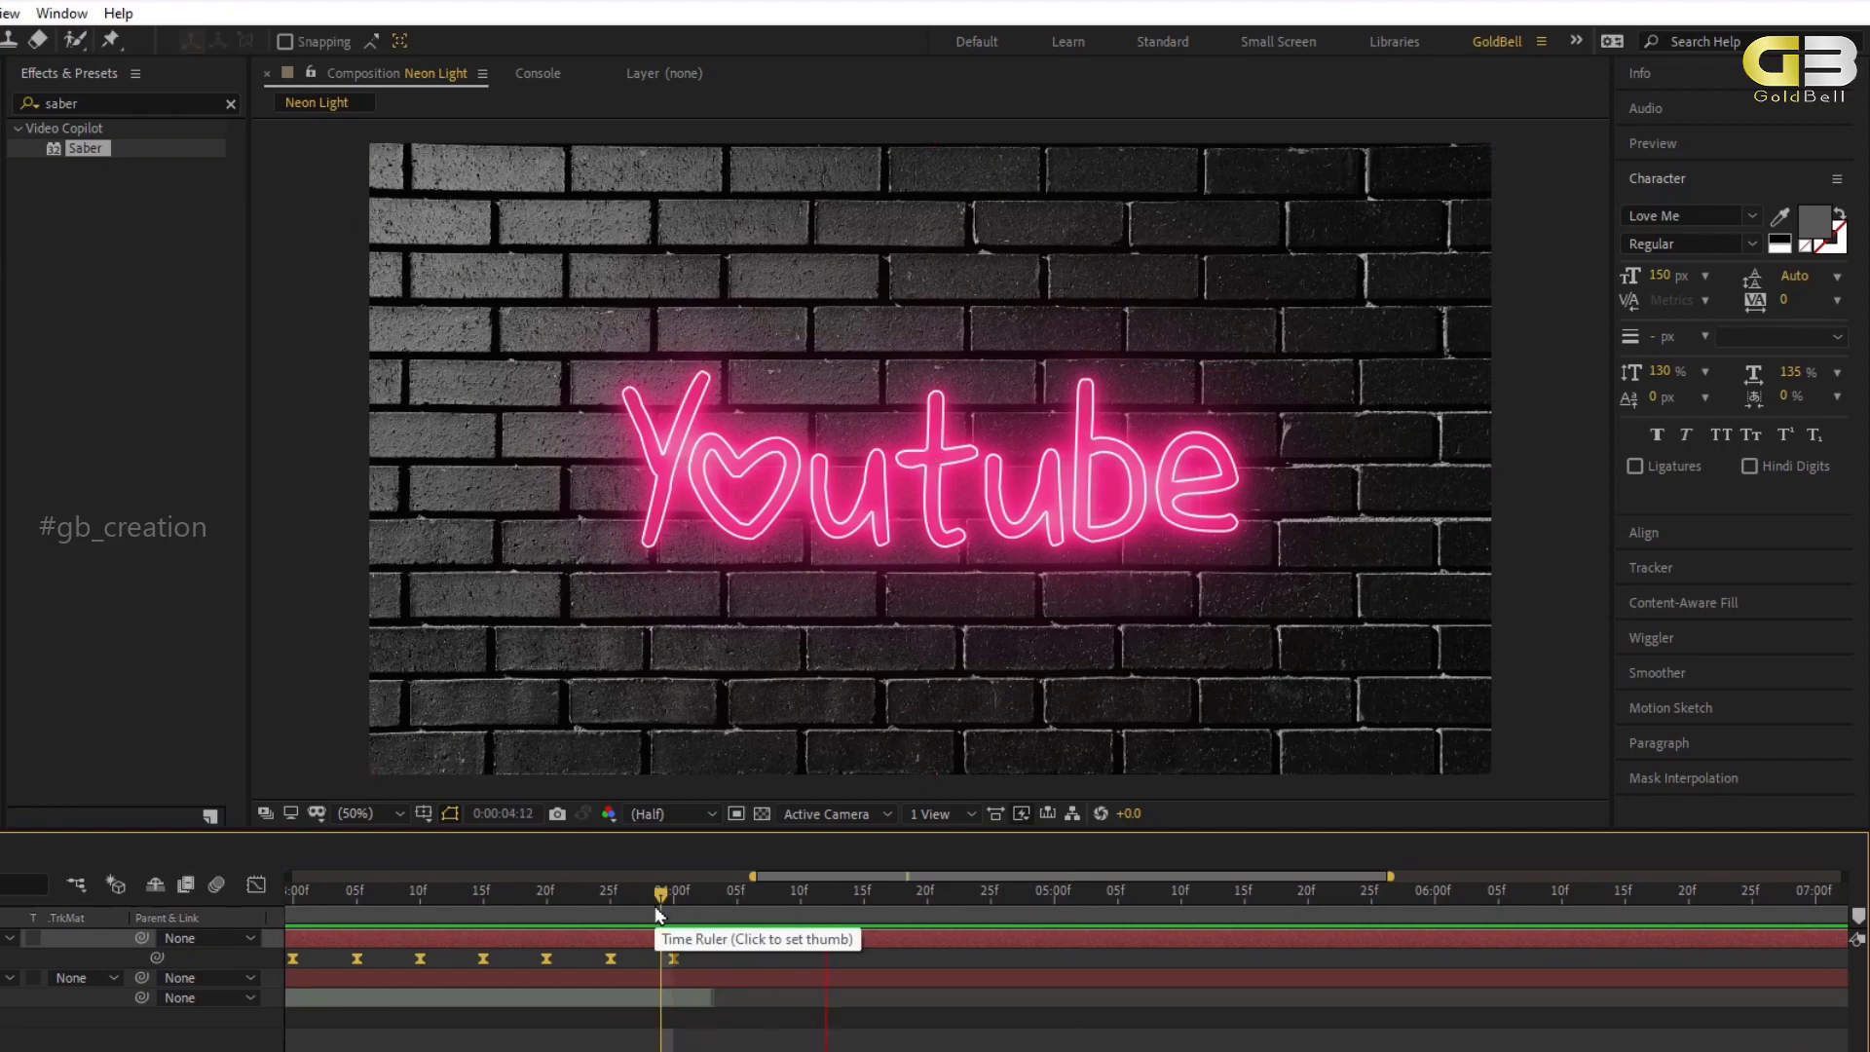
key(space)
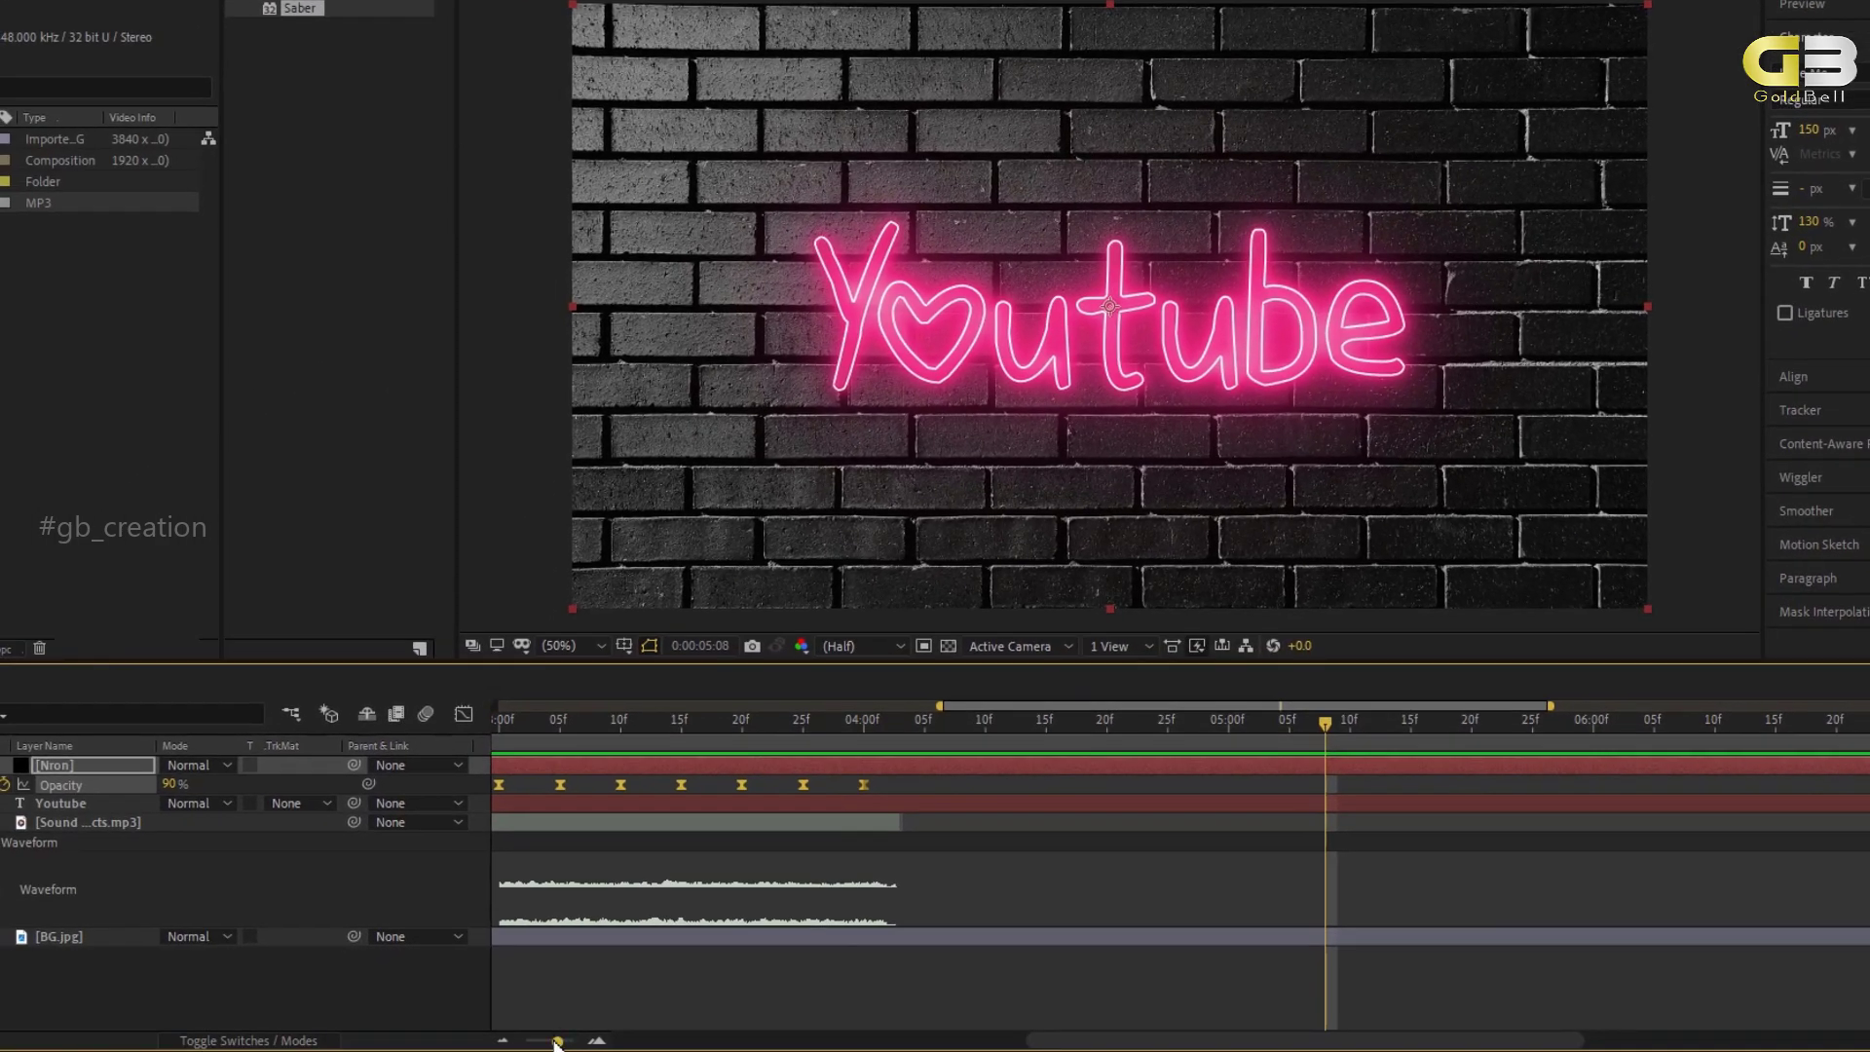
Play back the composition with the whole flicker in view, then scrub back to 0:00:01:13.
drag(557, 1041, 526, 1043)
click(556, 1017)
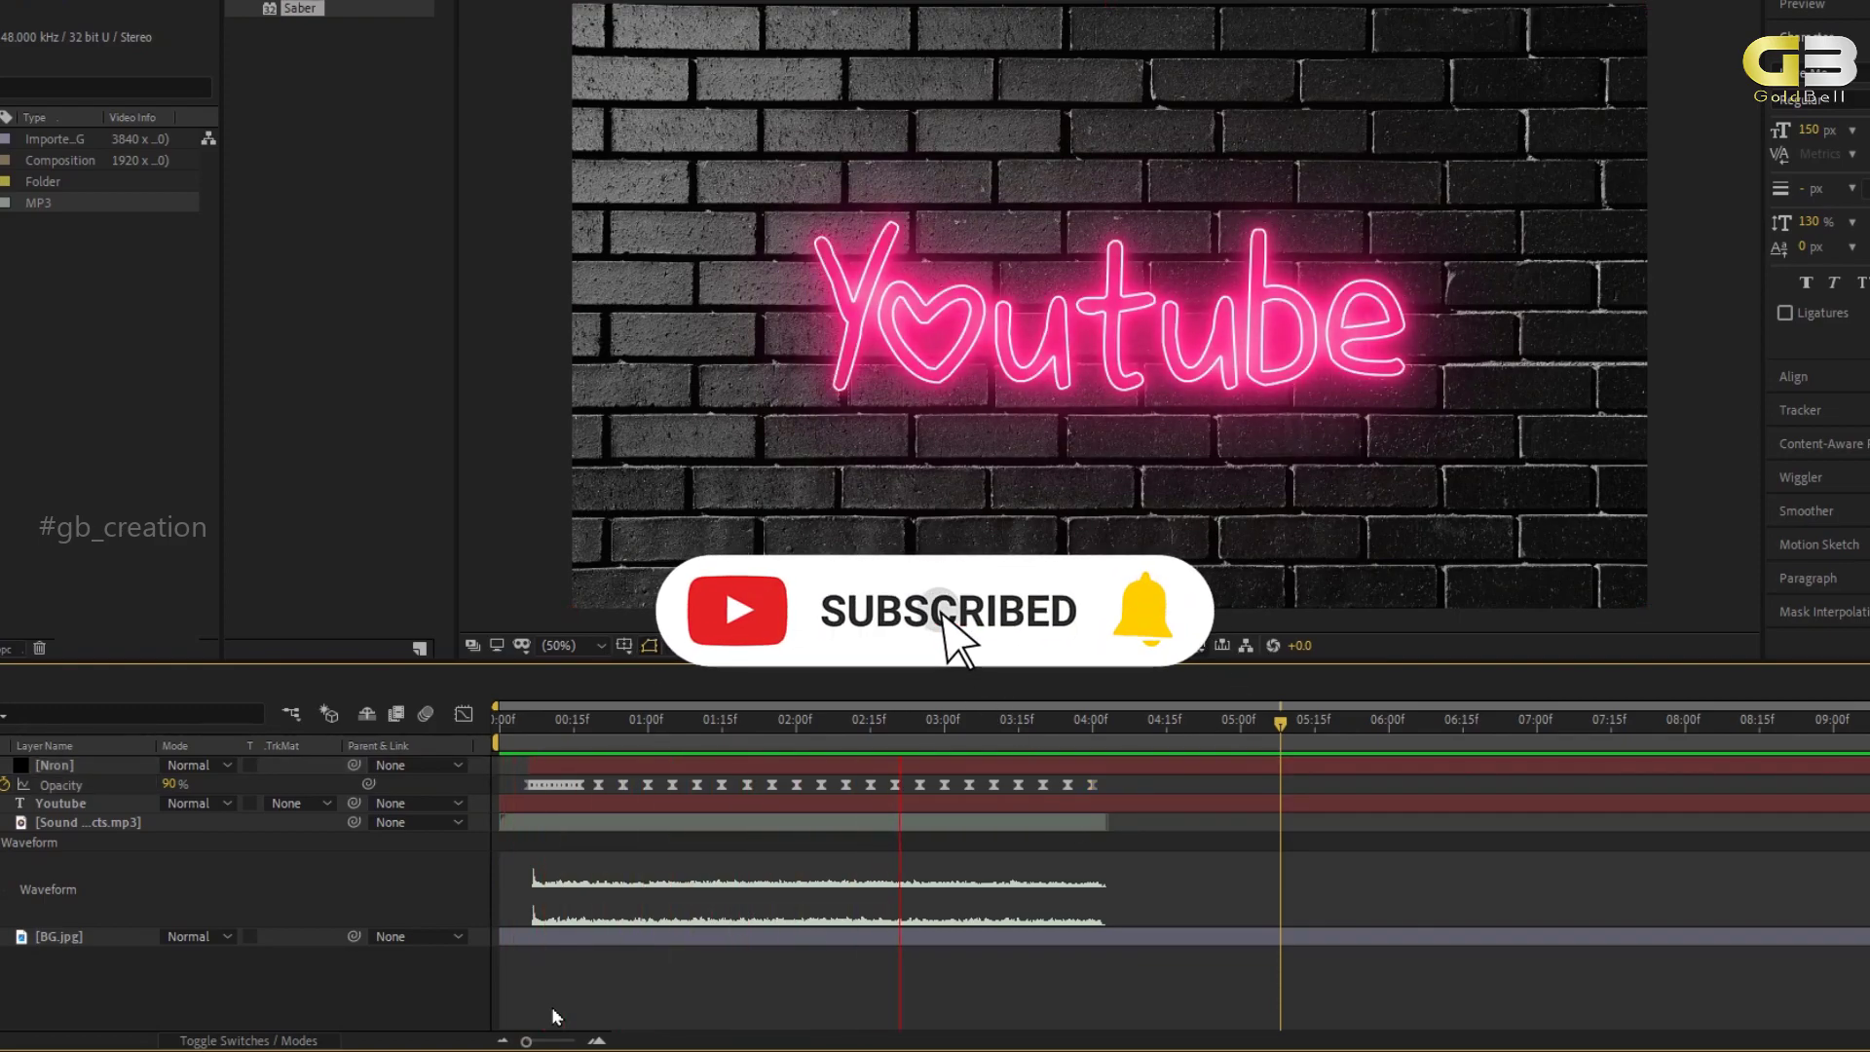
key(space)
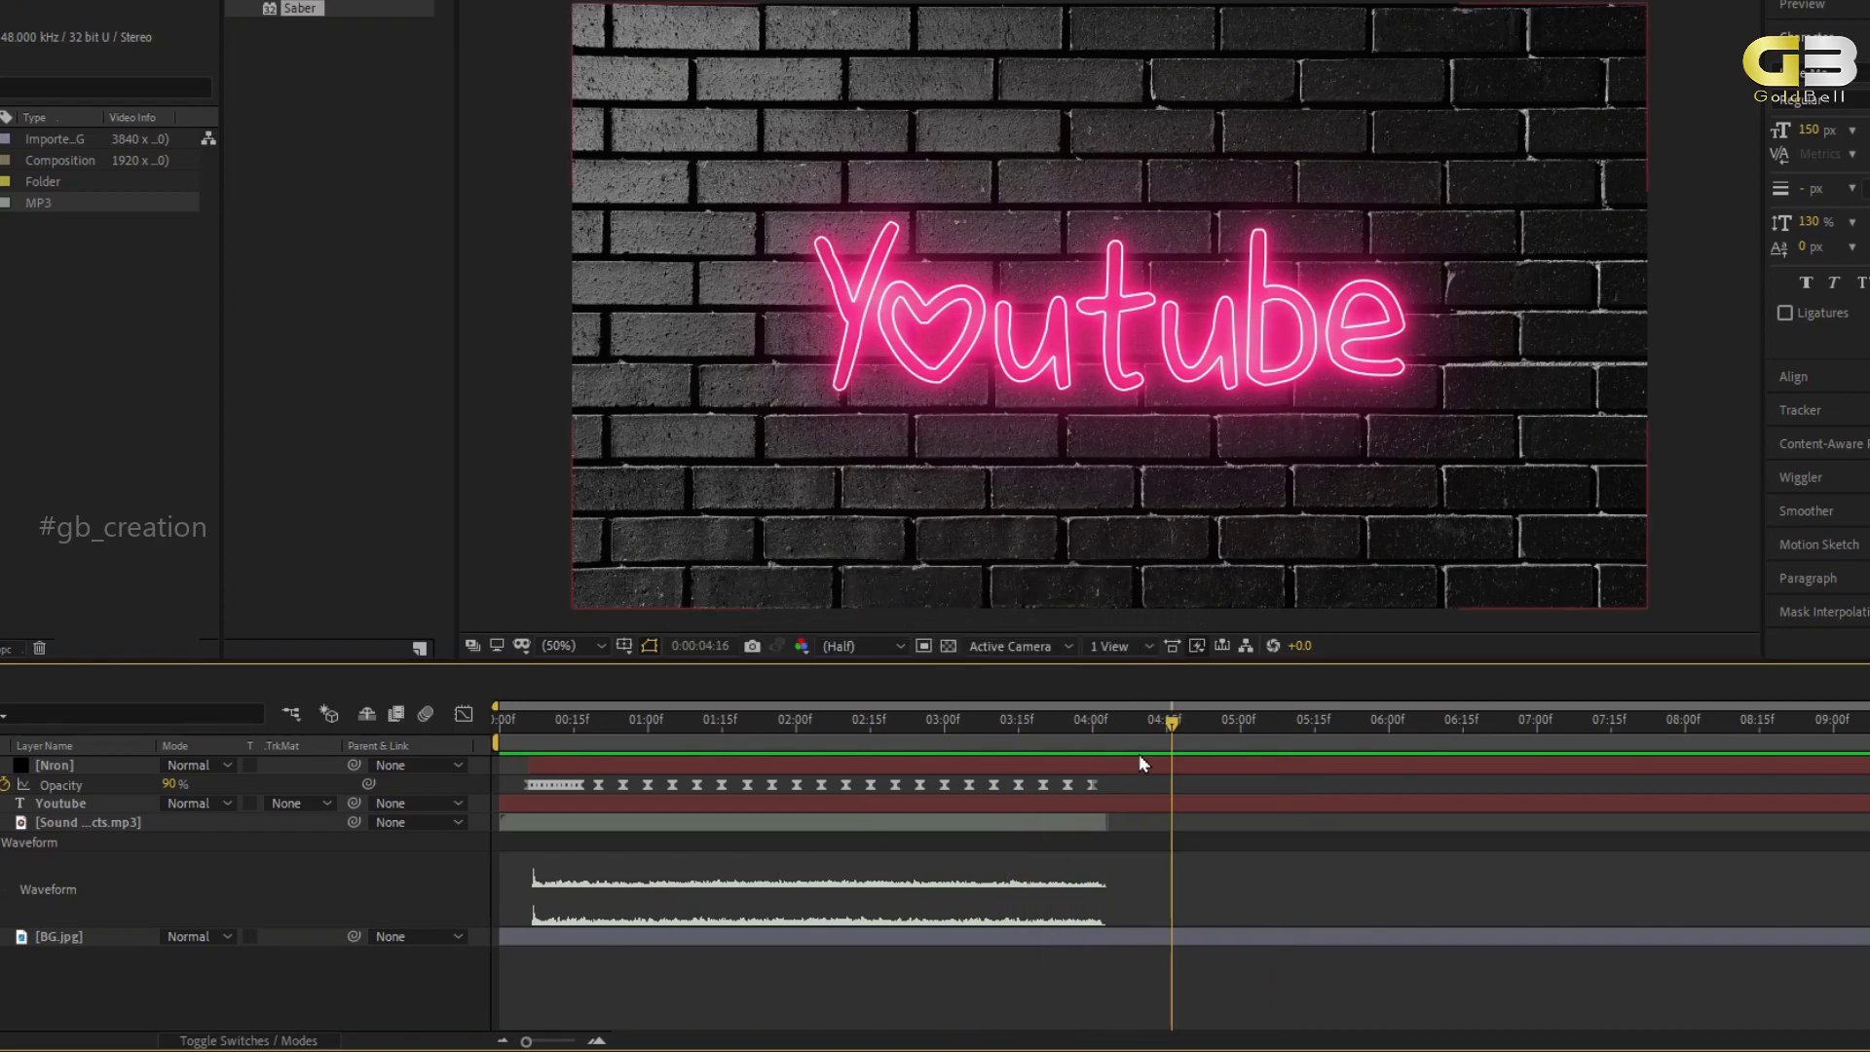
drag(1172, 726, 710, 828)
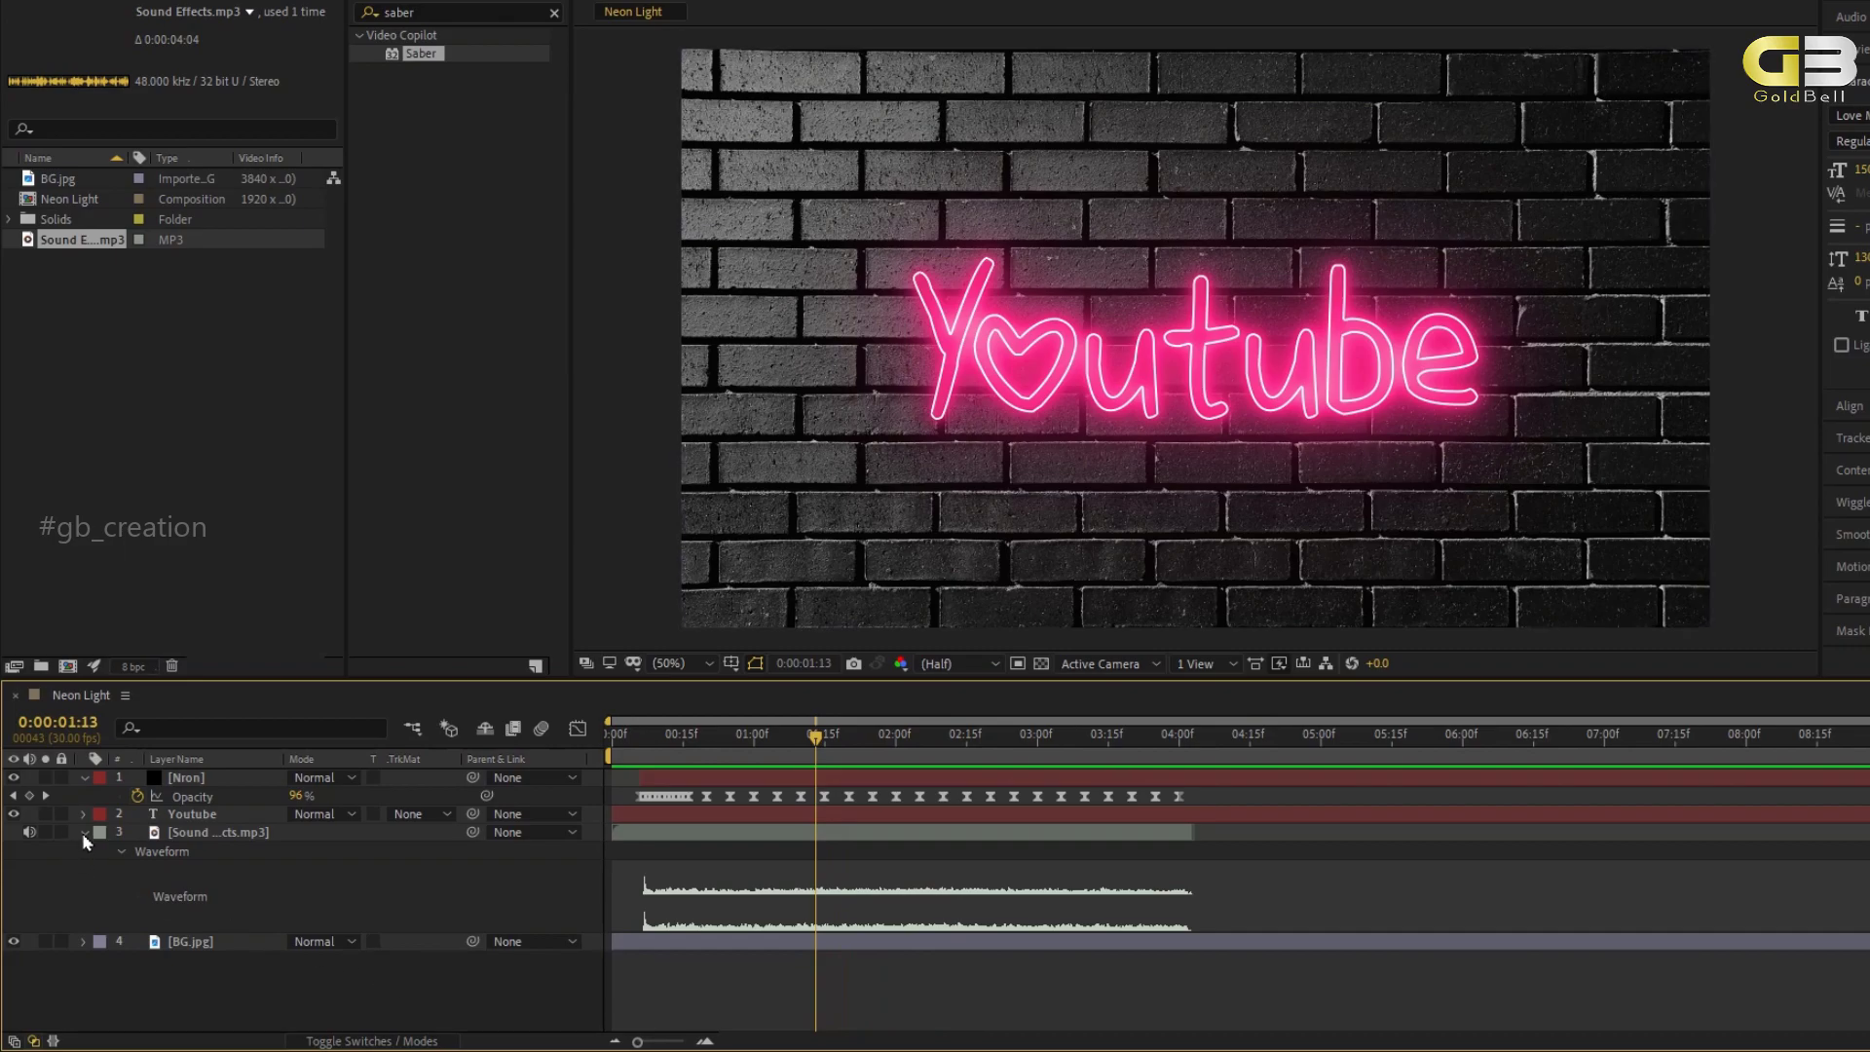
Collapse the sound effect layer and create a black 1920 x 1080 px solid named "black fill".
click(84, 832)
right_click(211, 921)
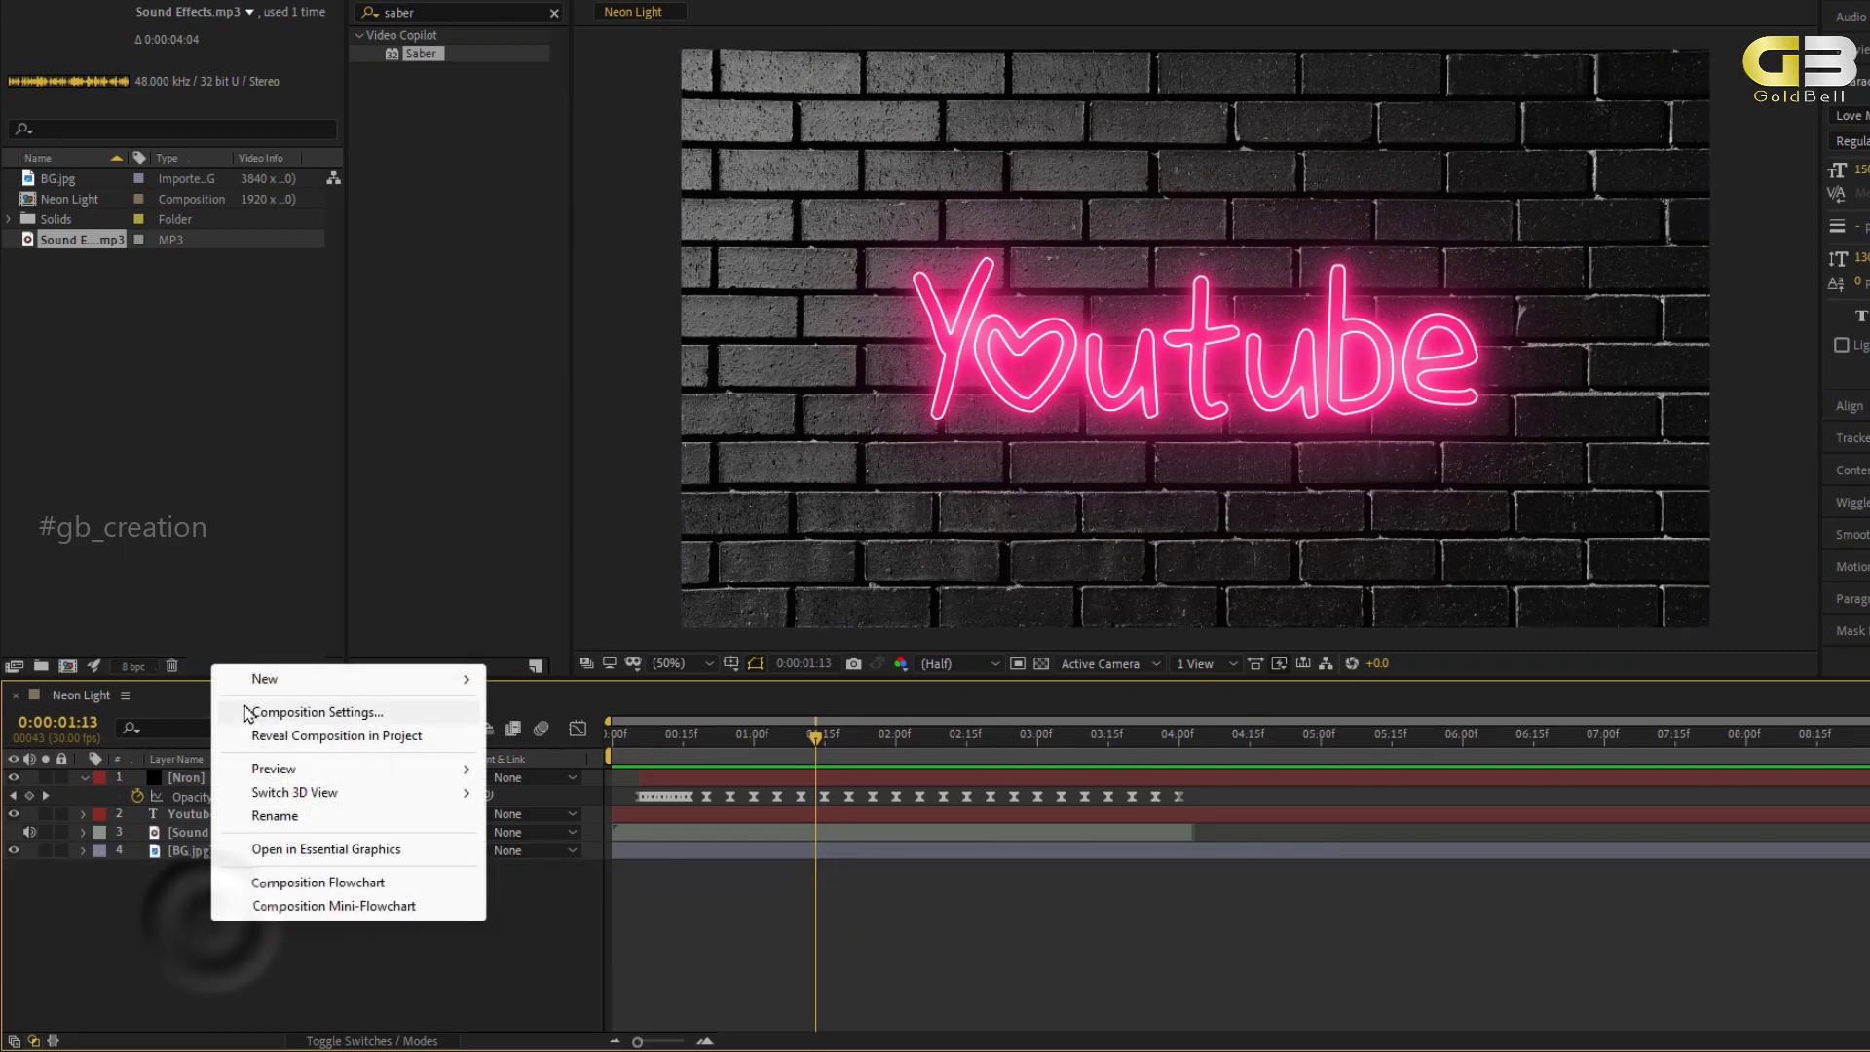
mouse_move(258, 682)
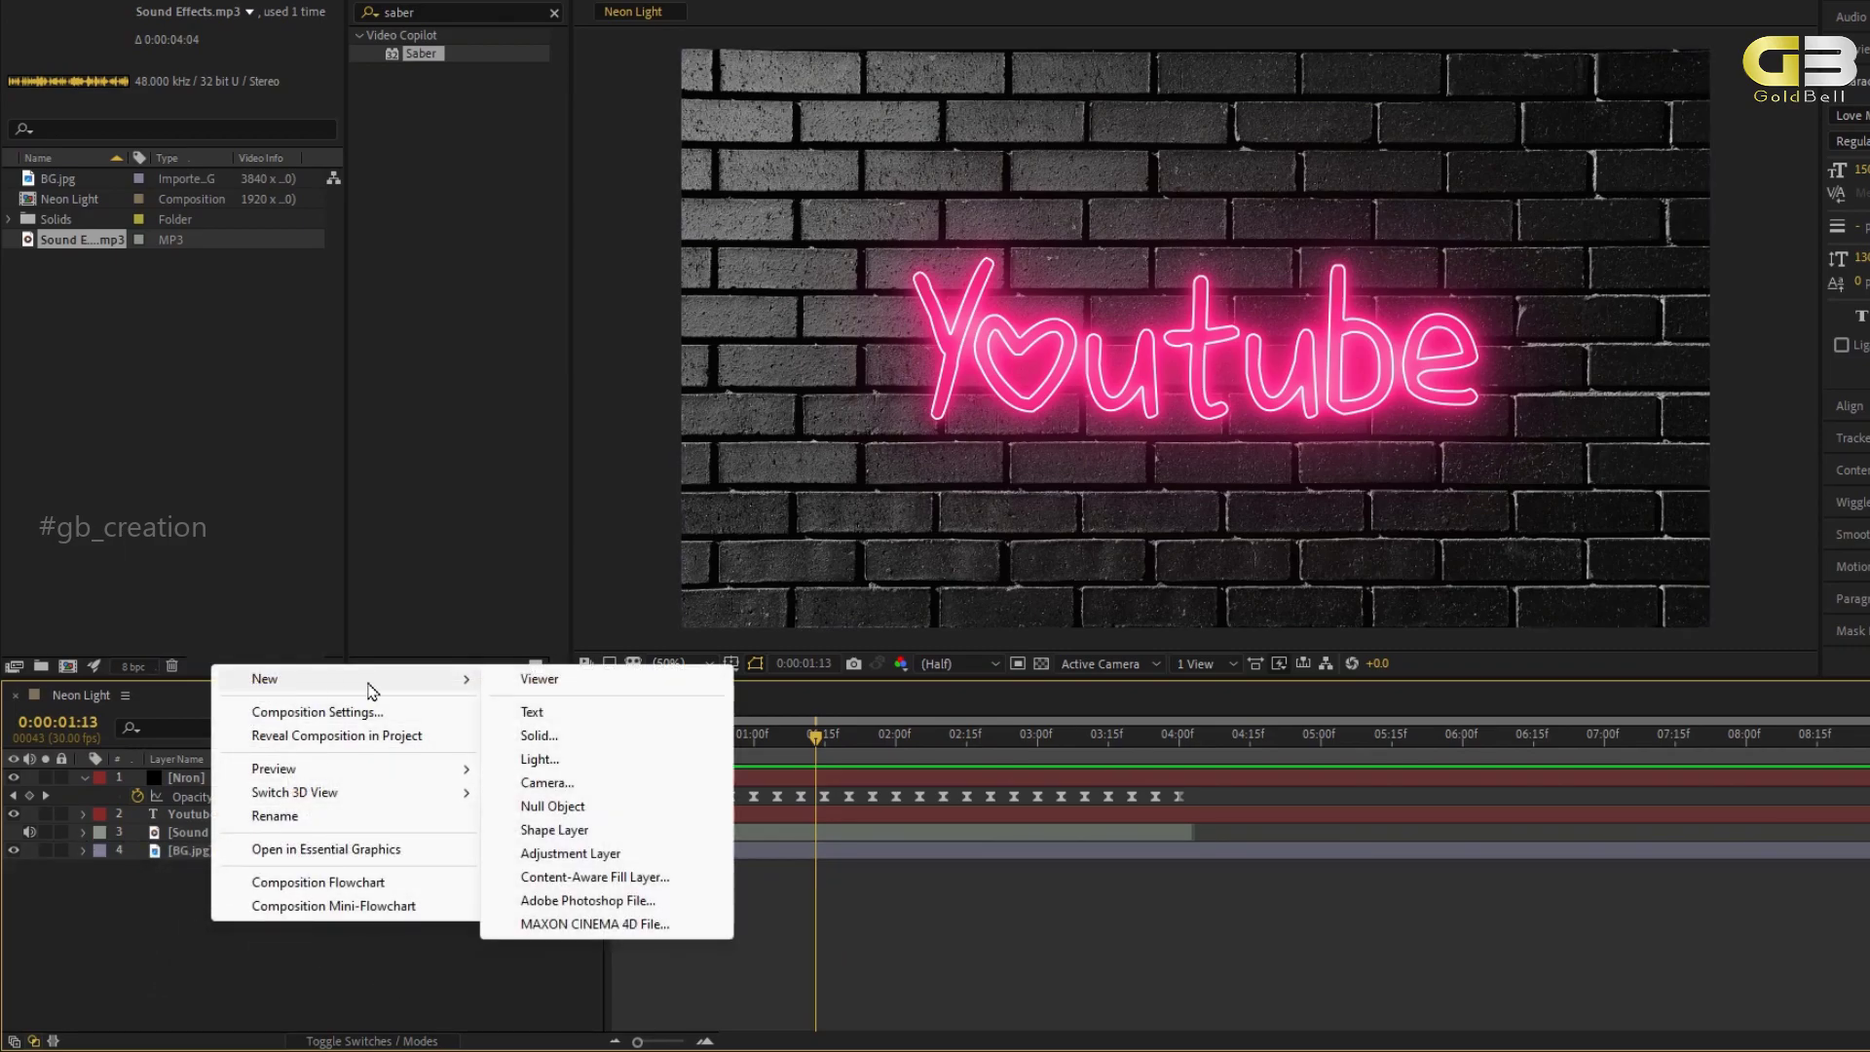
click(547, 738)
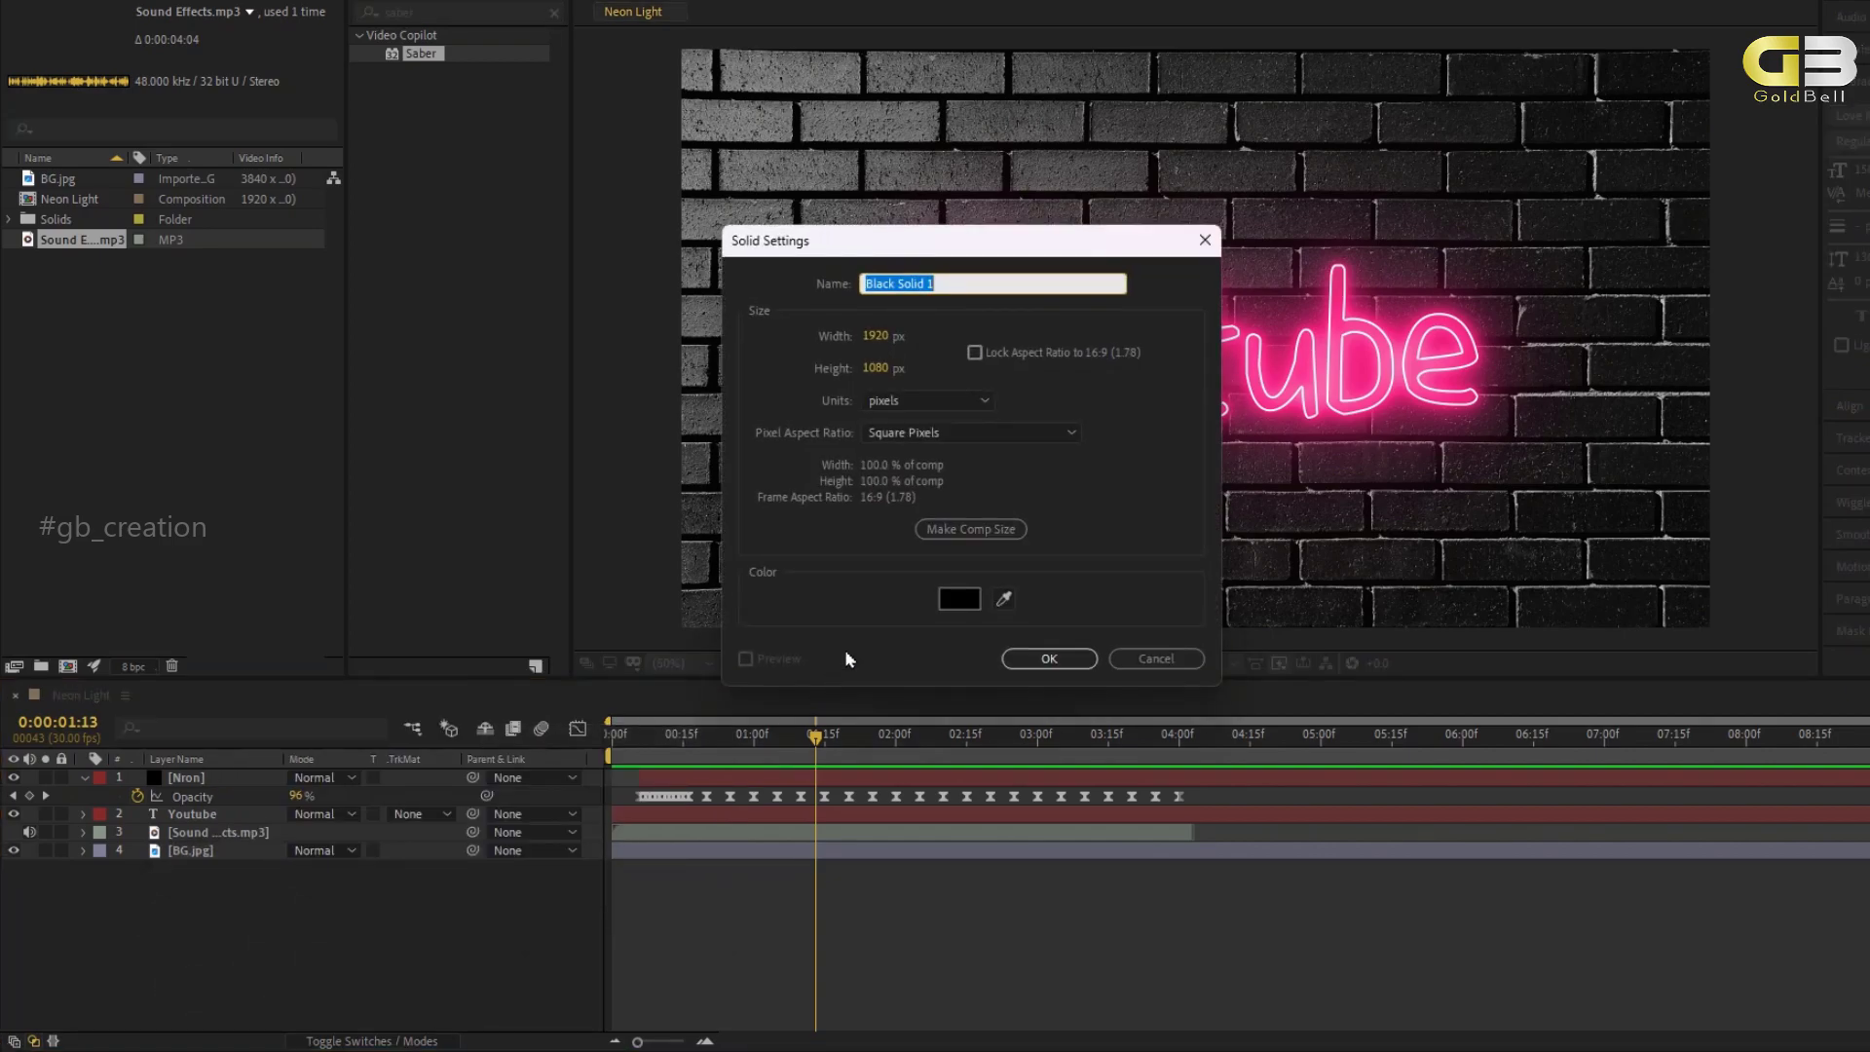
text(black fill)
click(1046, 658)
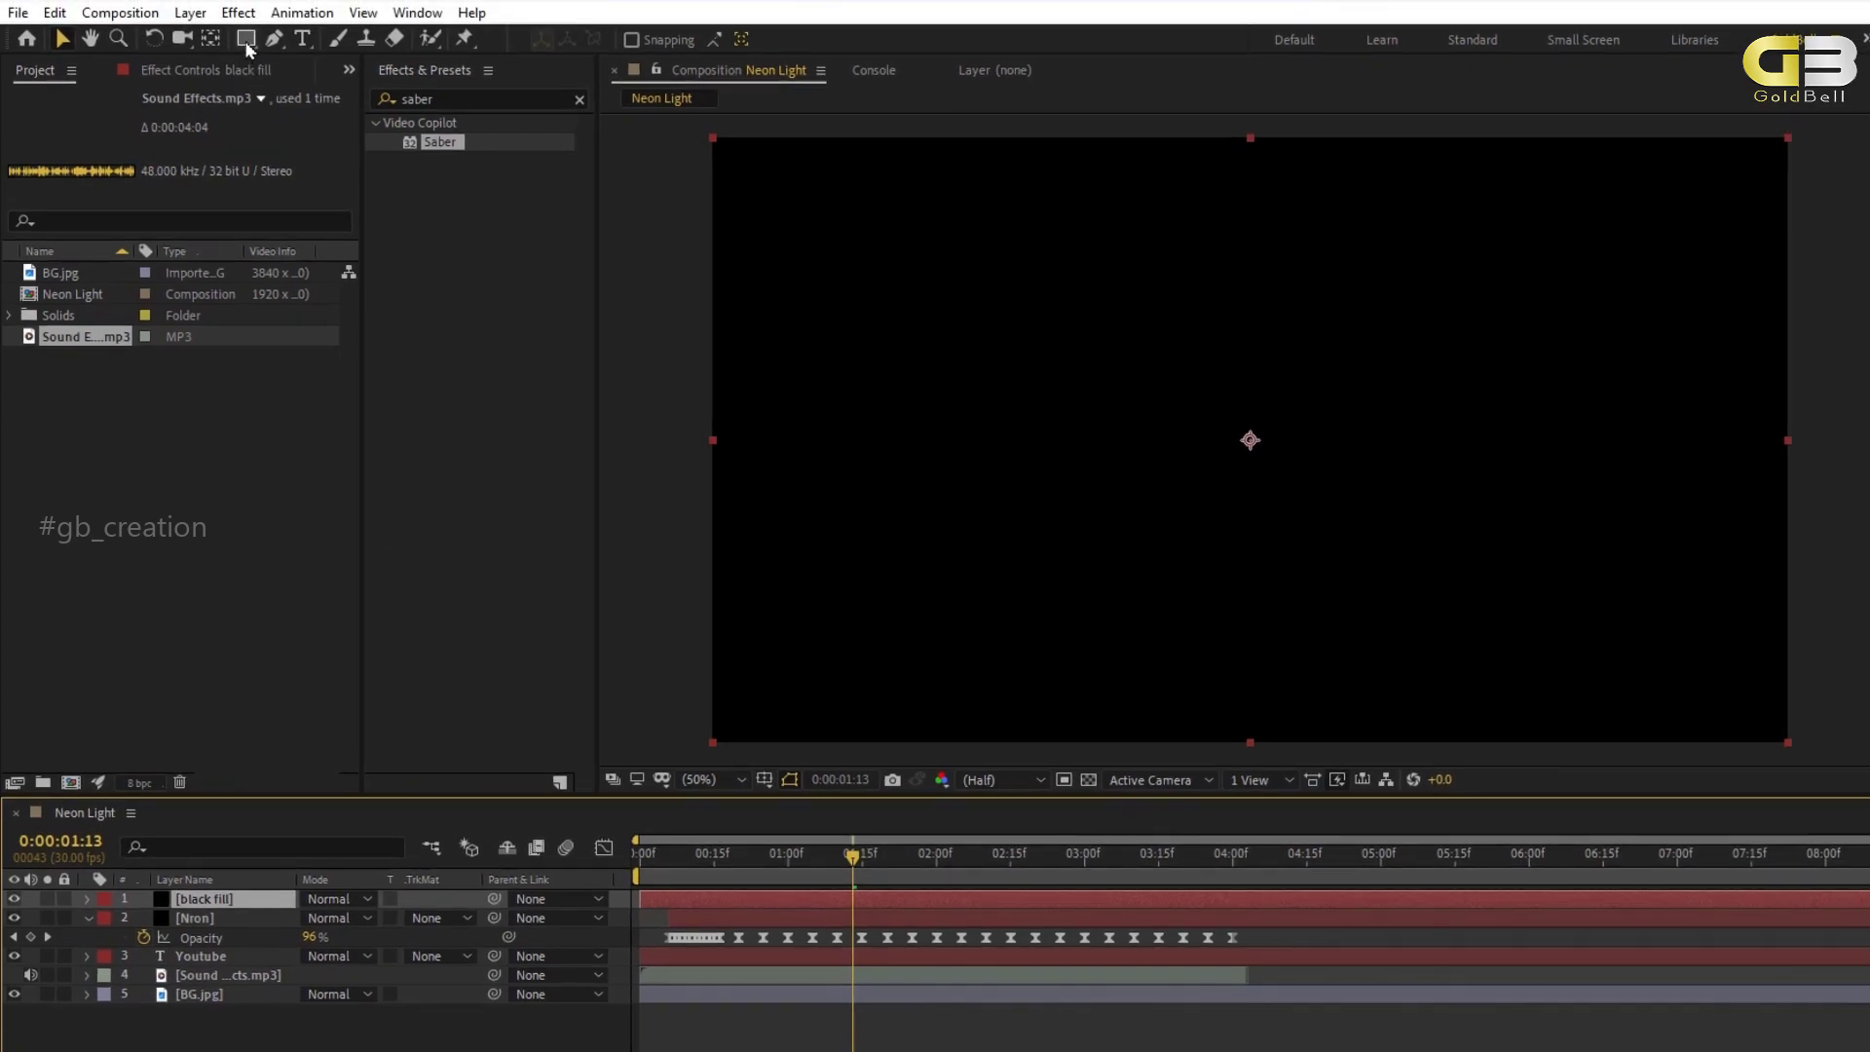
Add a full-frame elliptical mask to the black fill layer and set its mode to Subtract.
drag(246, 34, 317, 84)
double_click(246, 38)
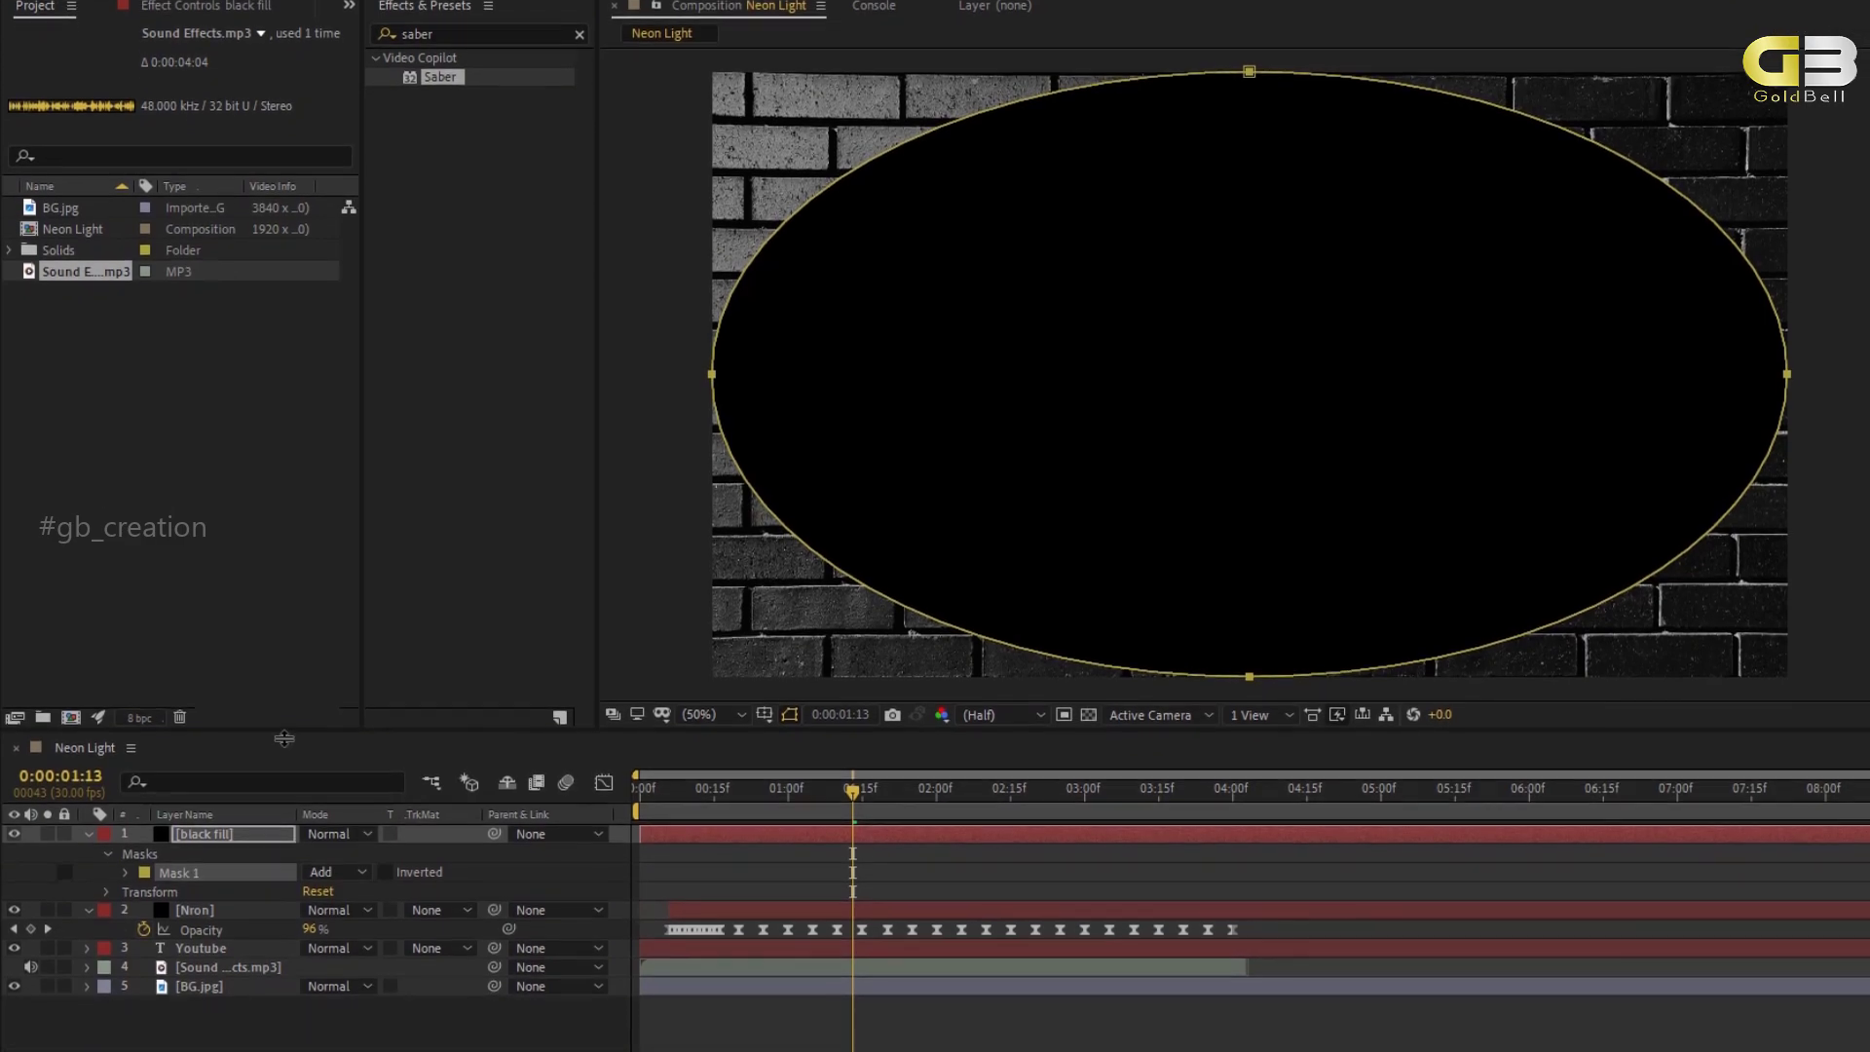
click(339, 869)
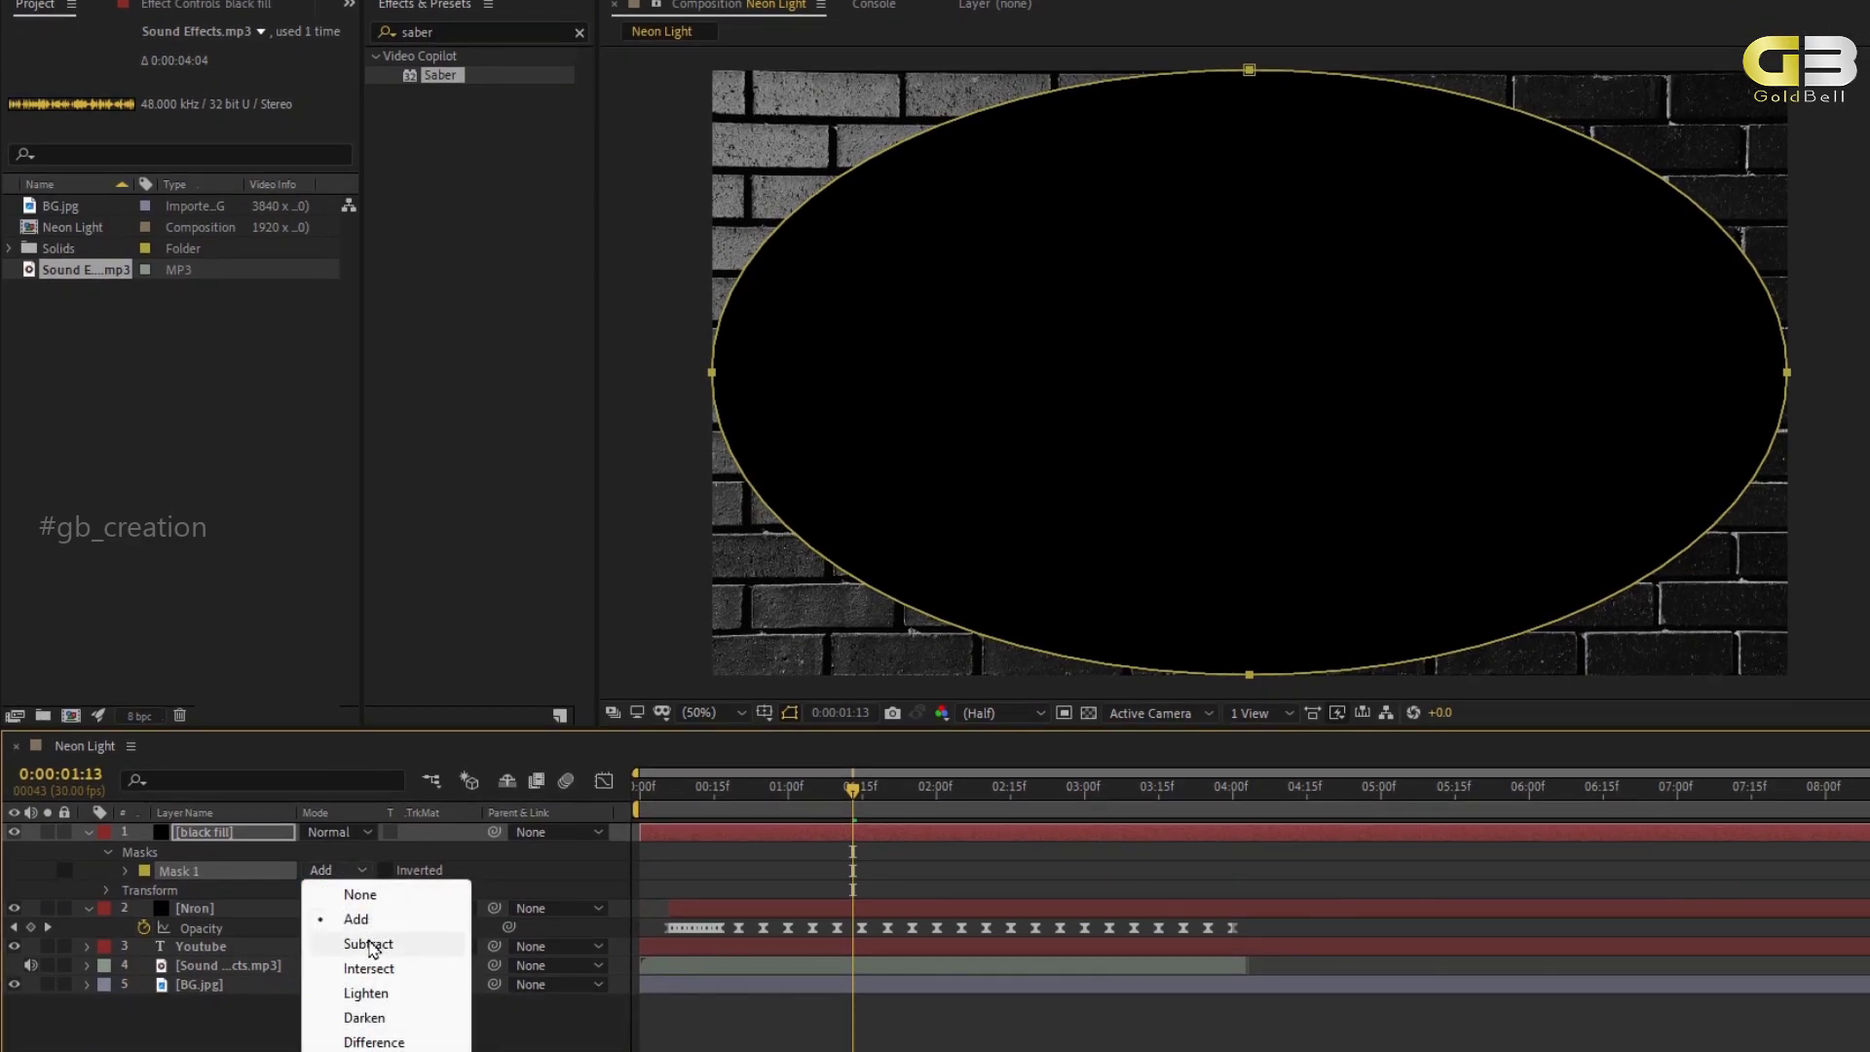
click(370, 944)
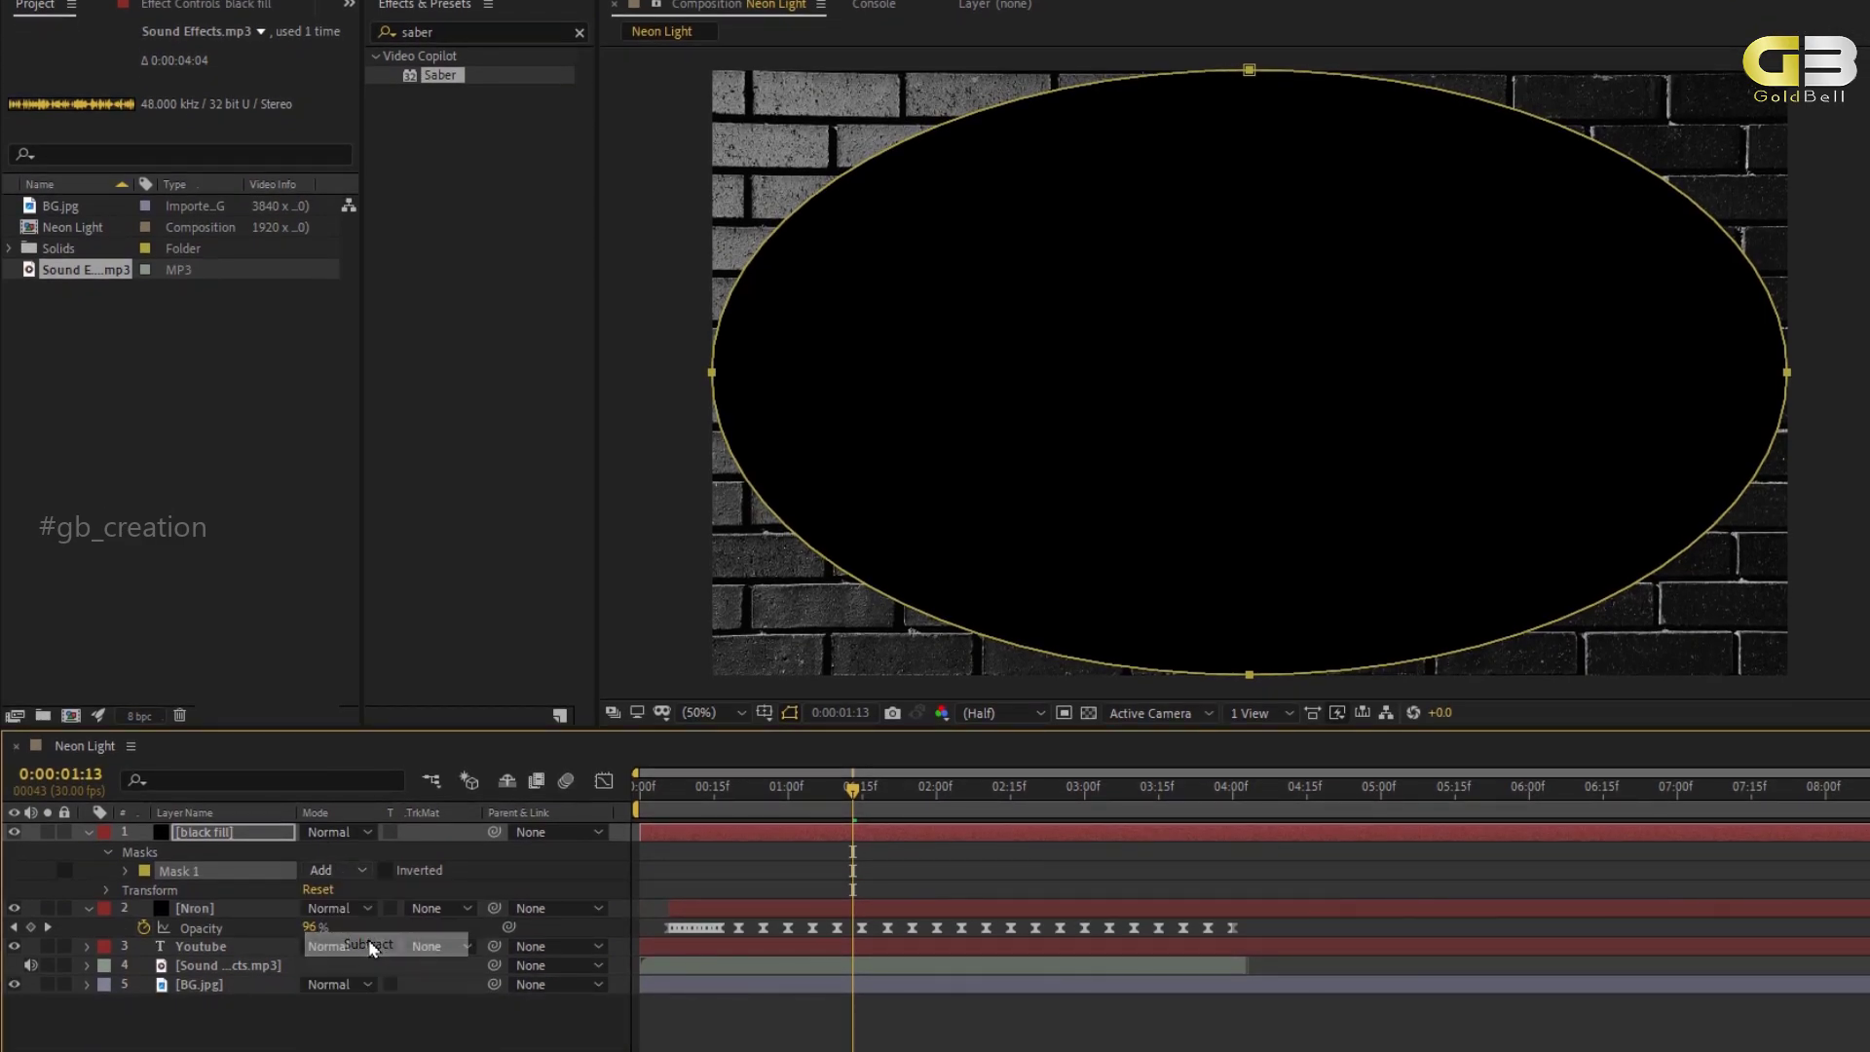
Set the black fill layer's Mask Feather to 1297 pixels and move the layer directly above BG.jpg.
click(246, 838)
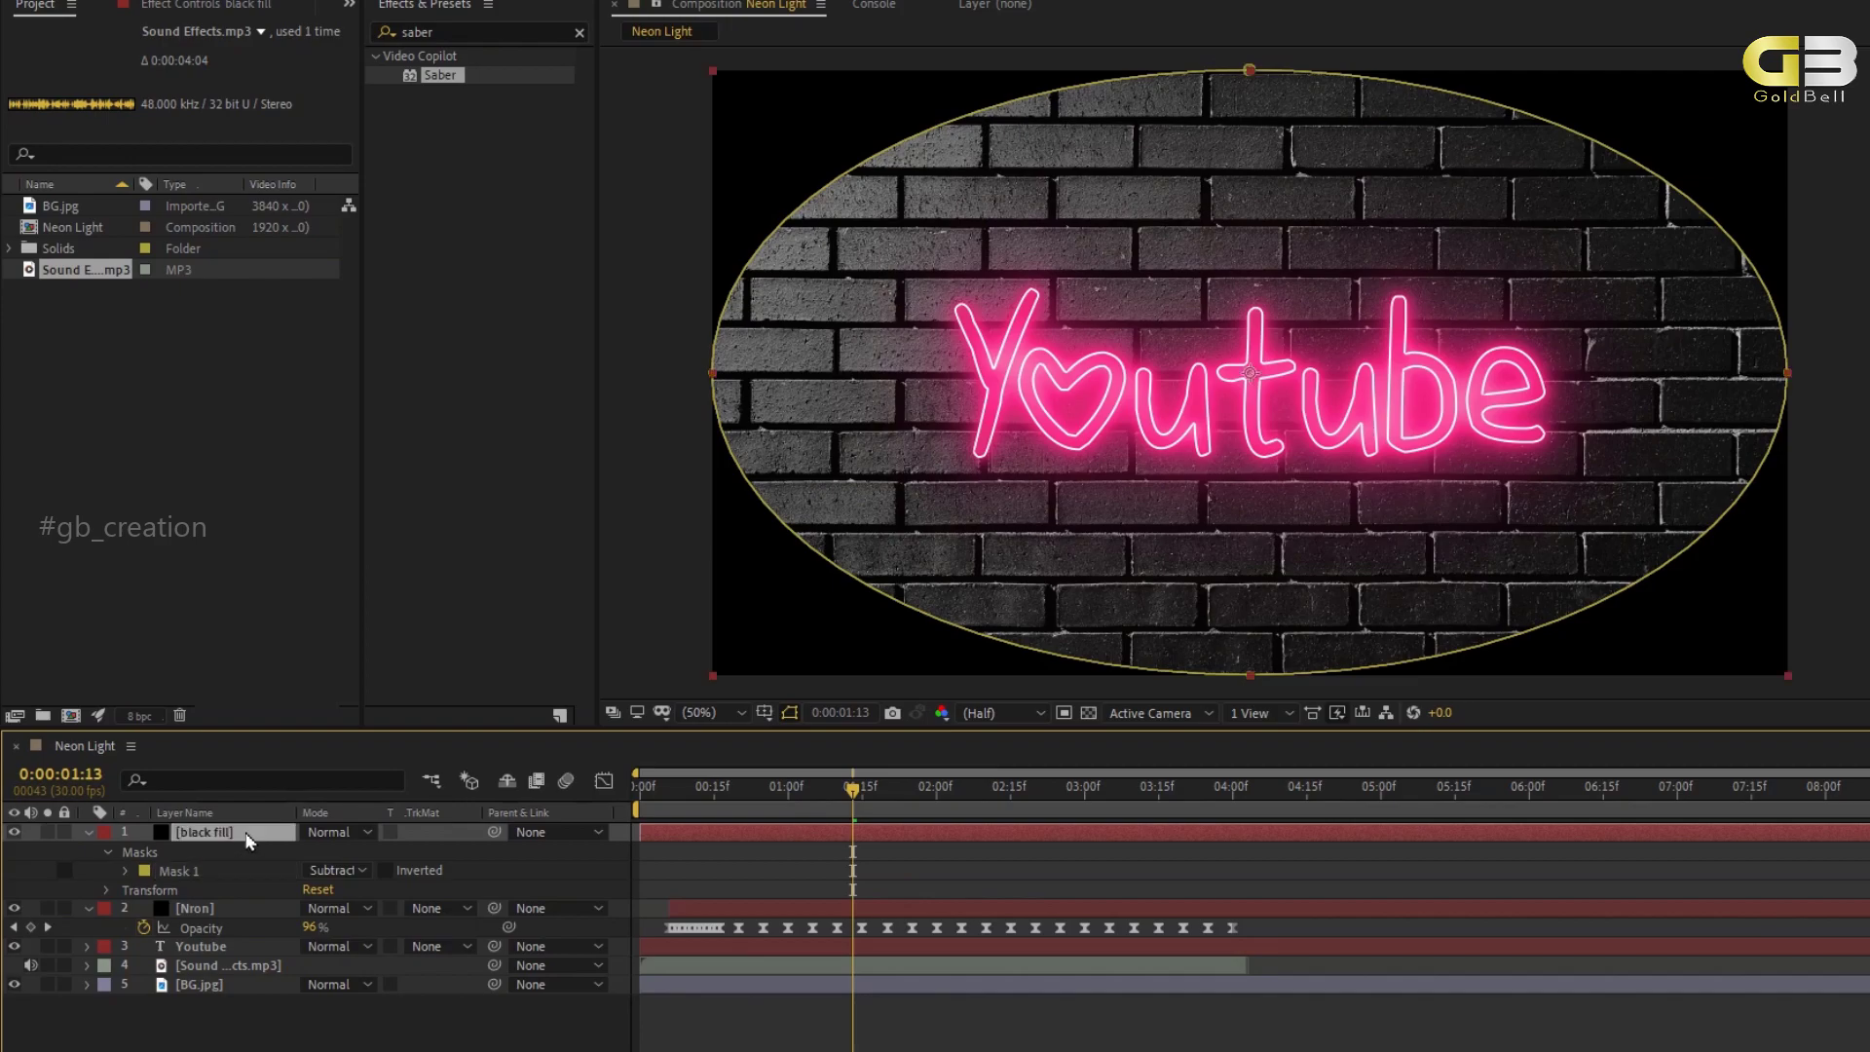
key(f)
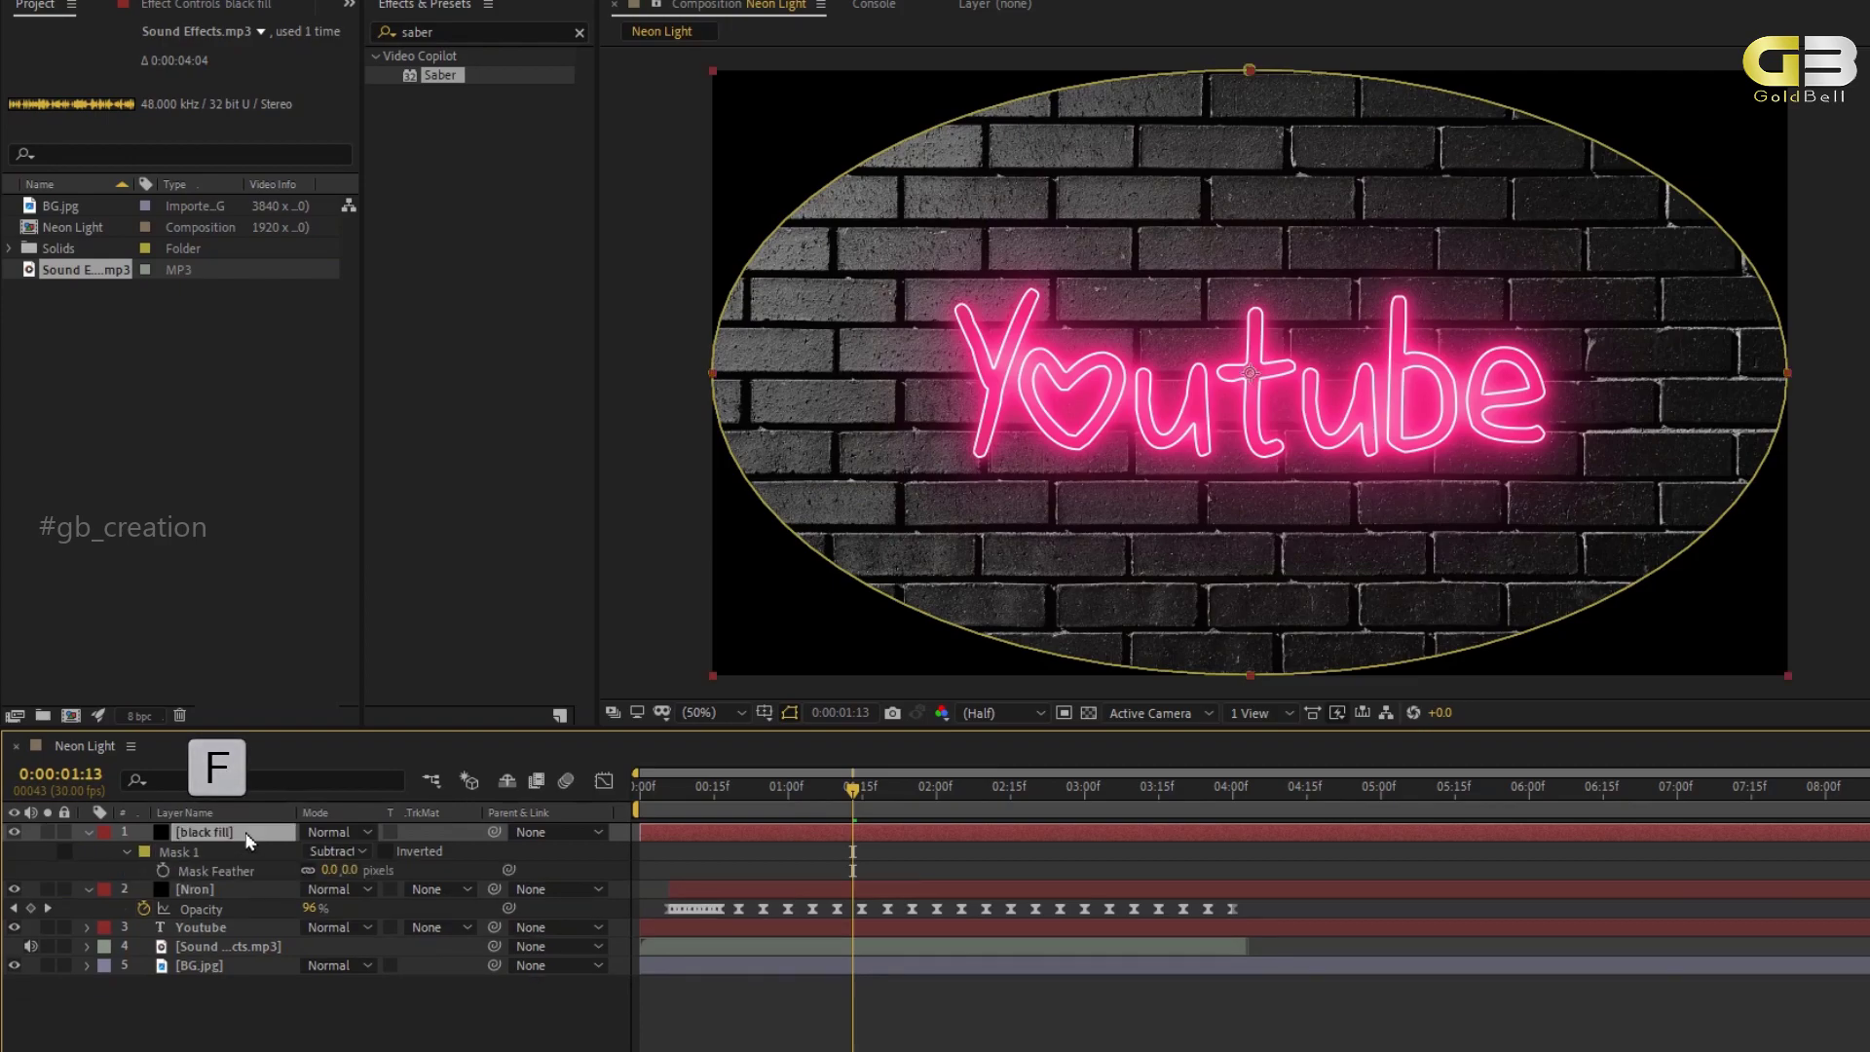
drag(332, 873, 1743, 840)
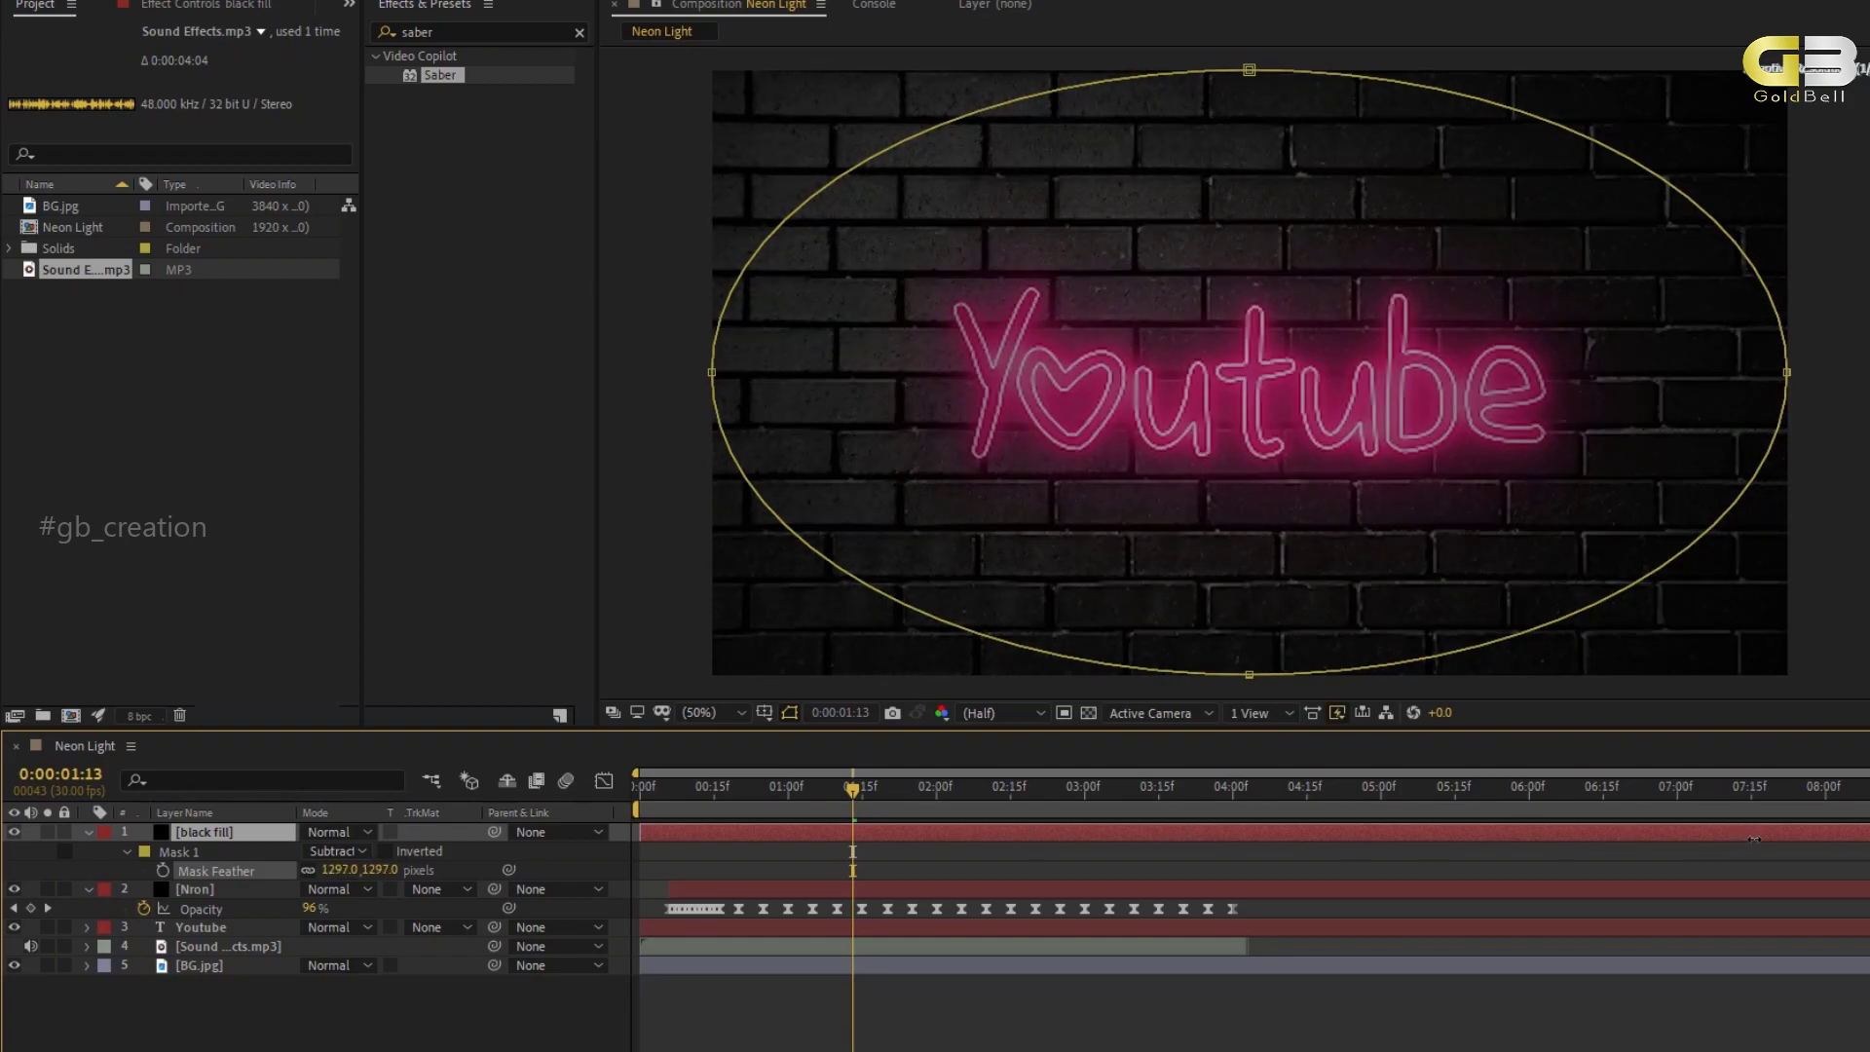
click(209, 833)
drag(208, 837, 214, 962)
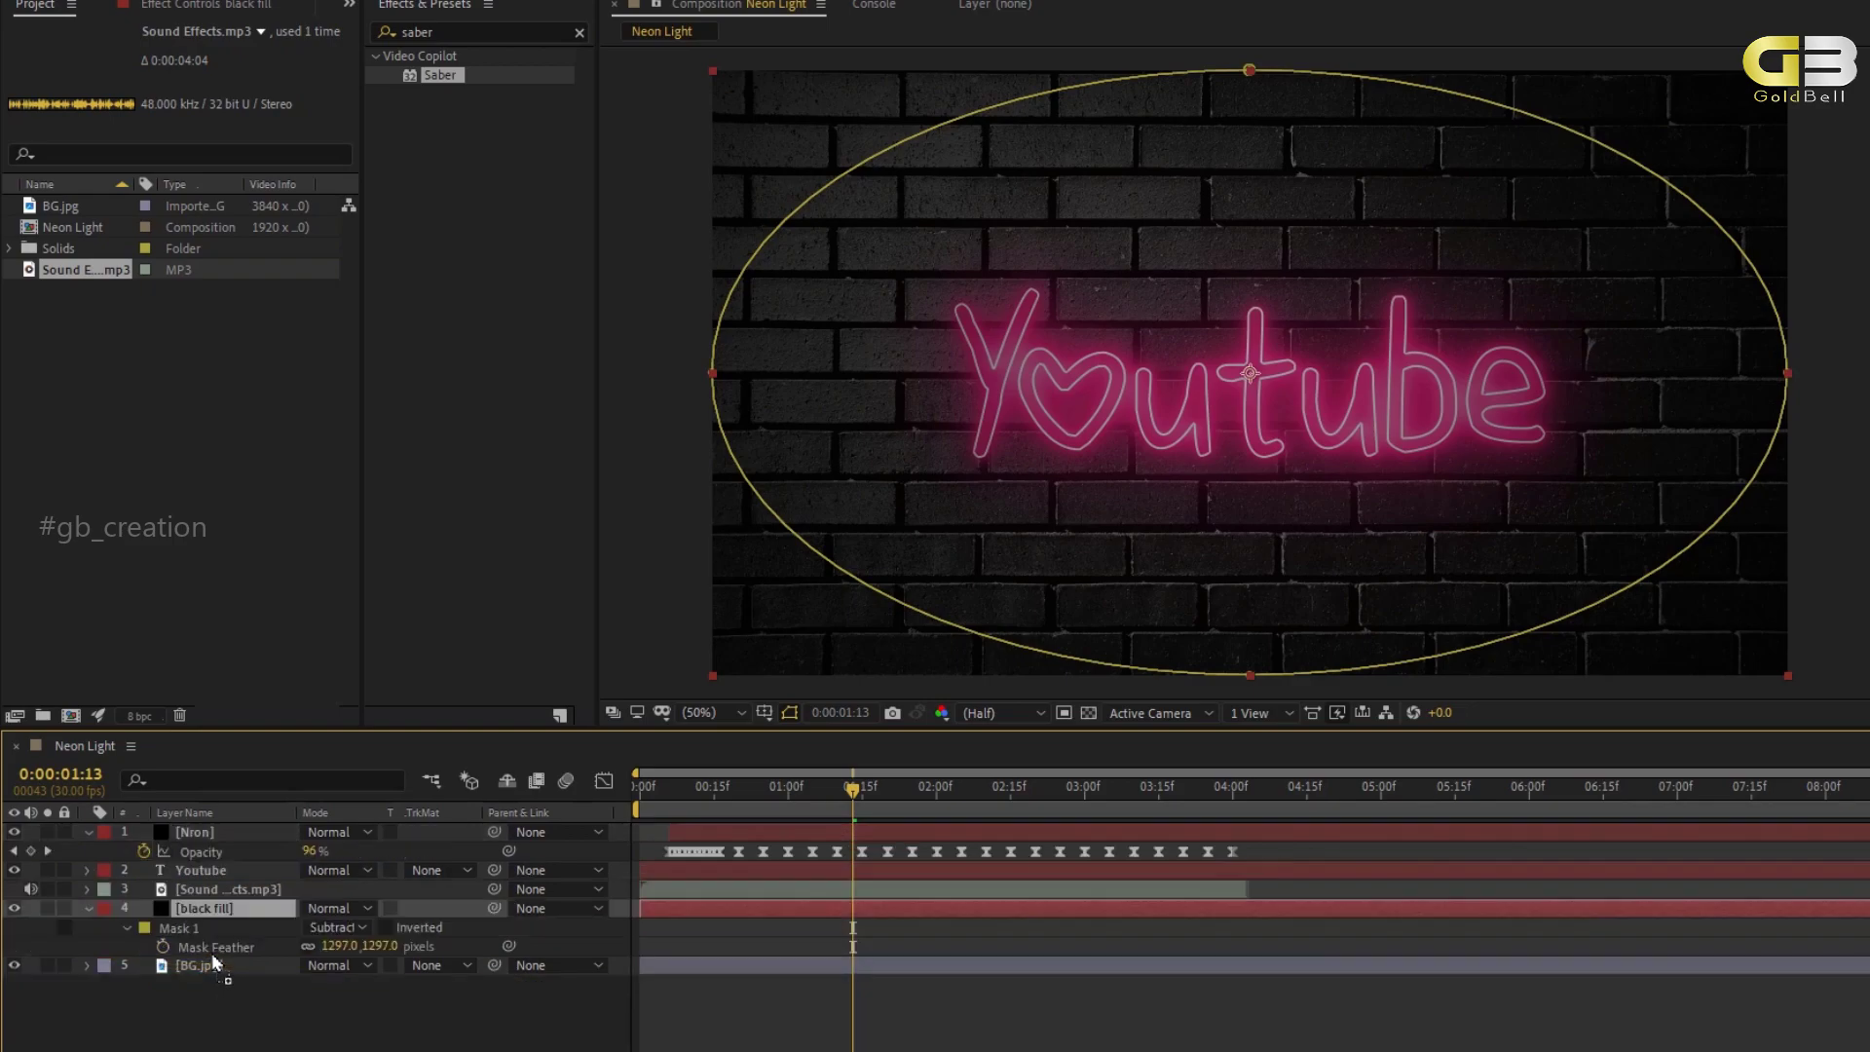
Deselect all layers and scrub the composition to 0:00:00:15 to check the vignette with the flicker.
click(216, 1022)
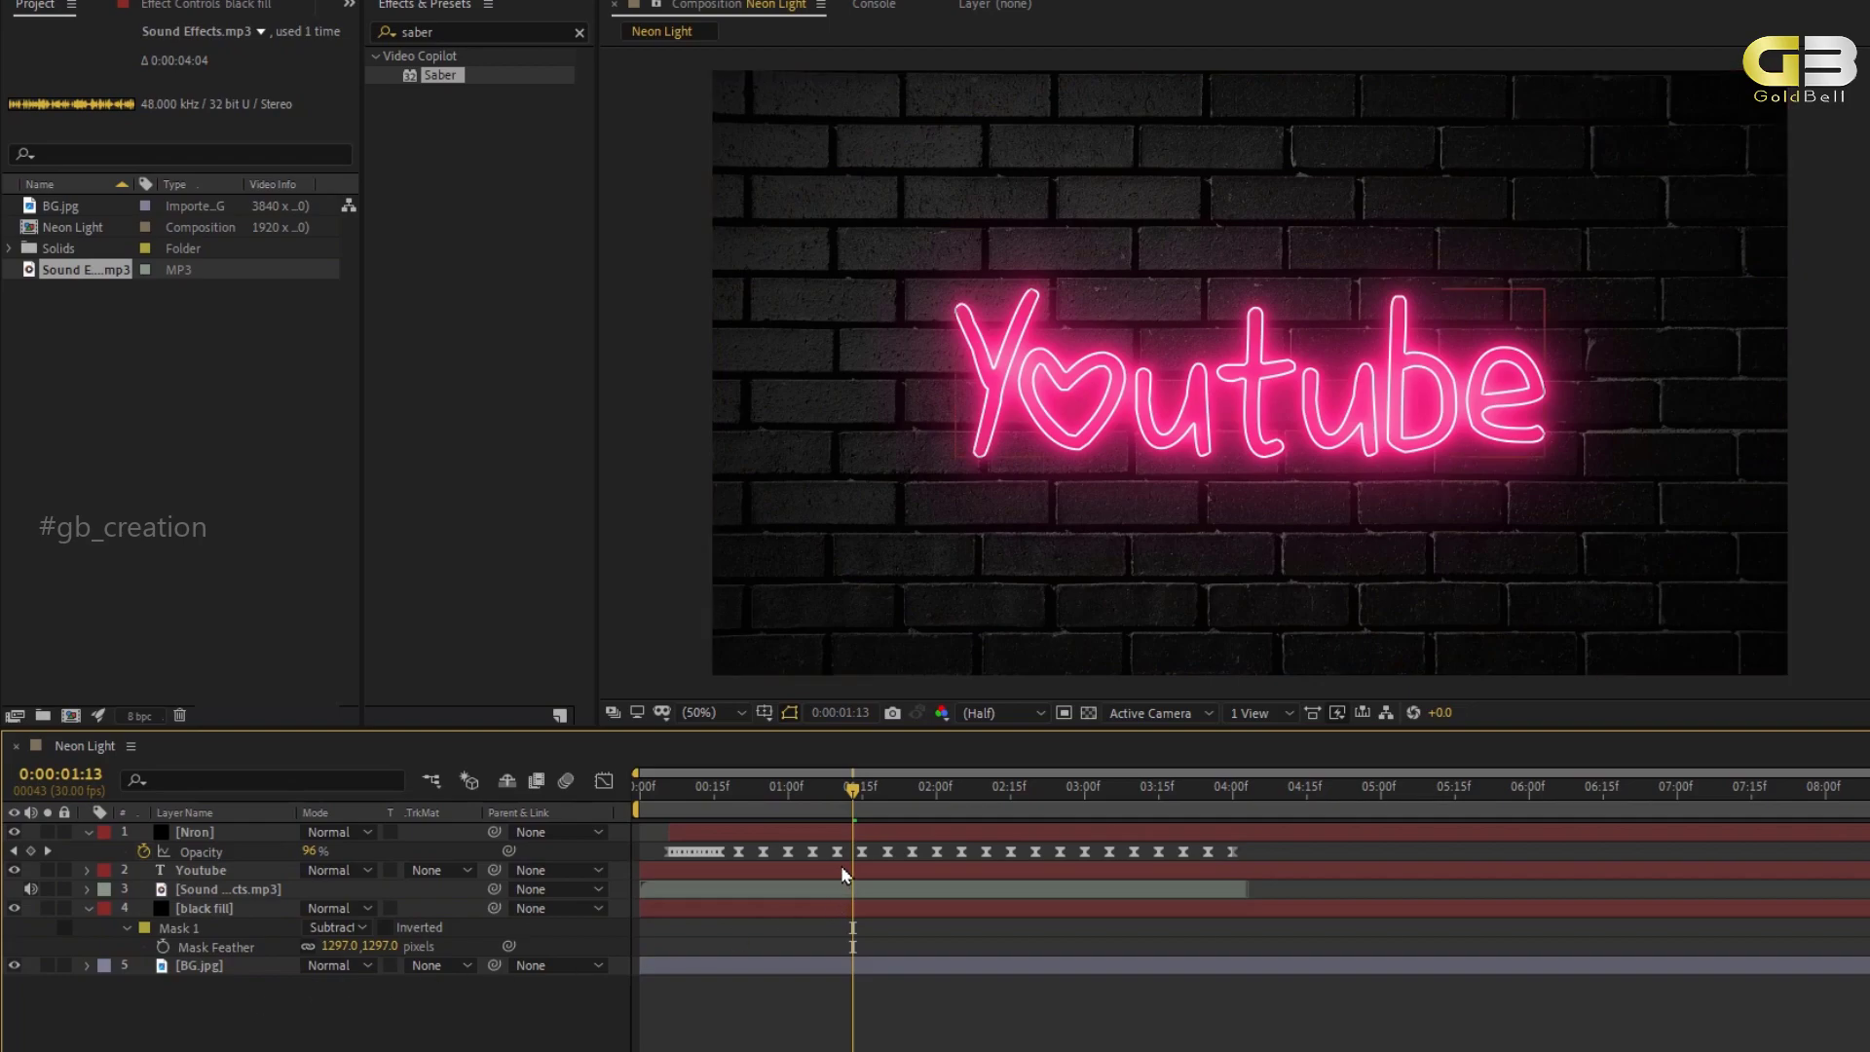
click(845, 806)
drag(844, 807, 713, 871)
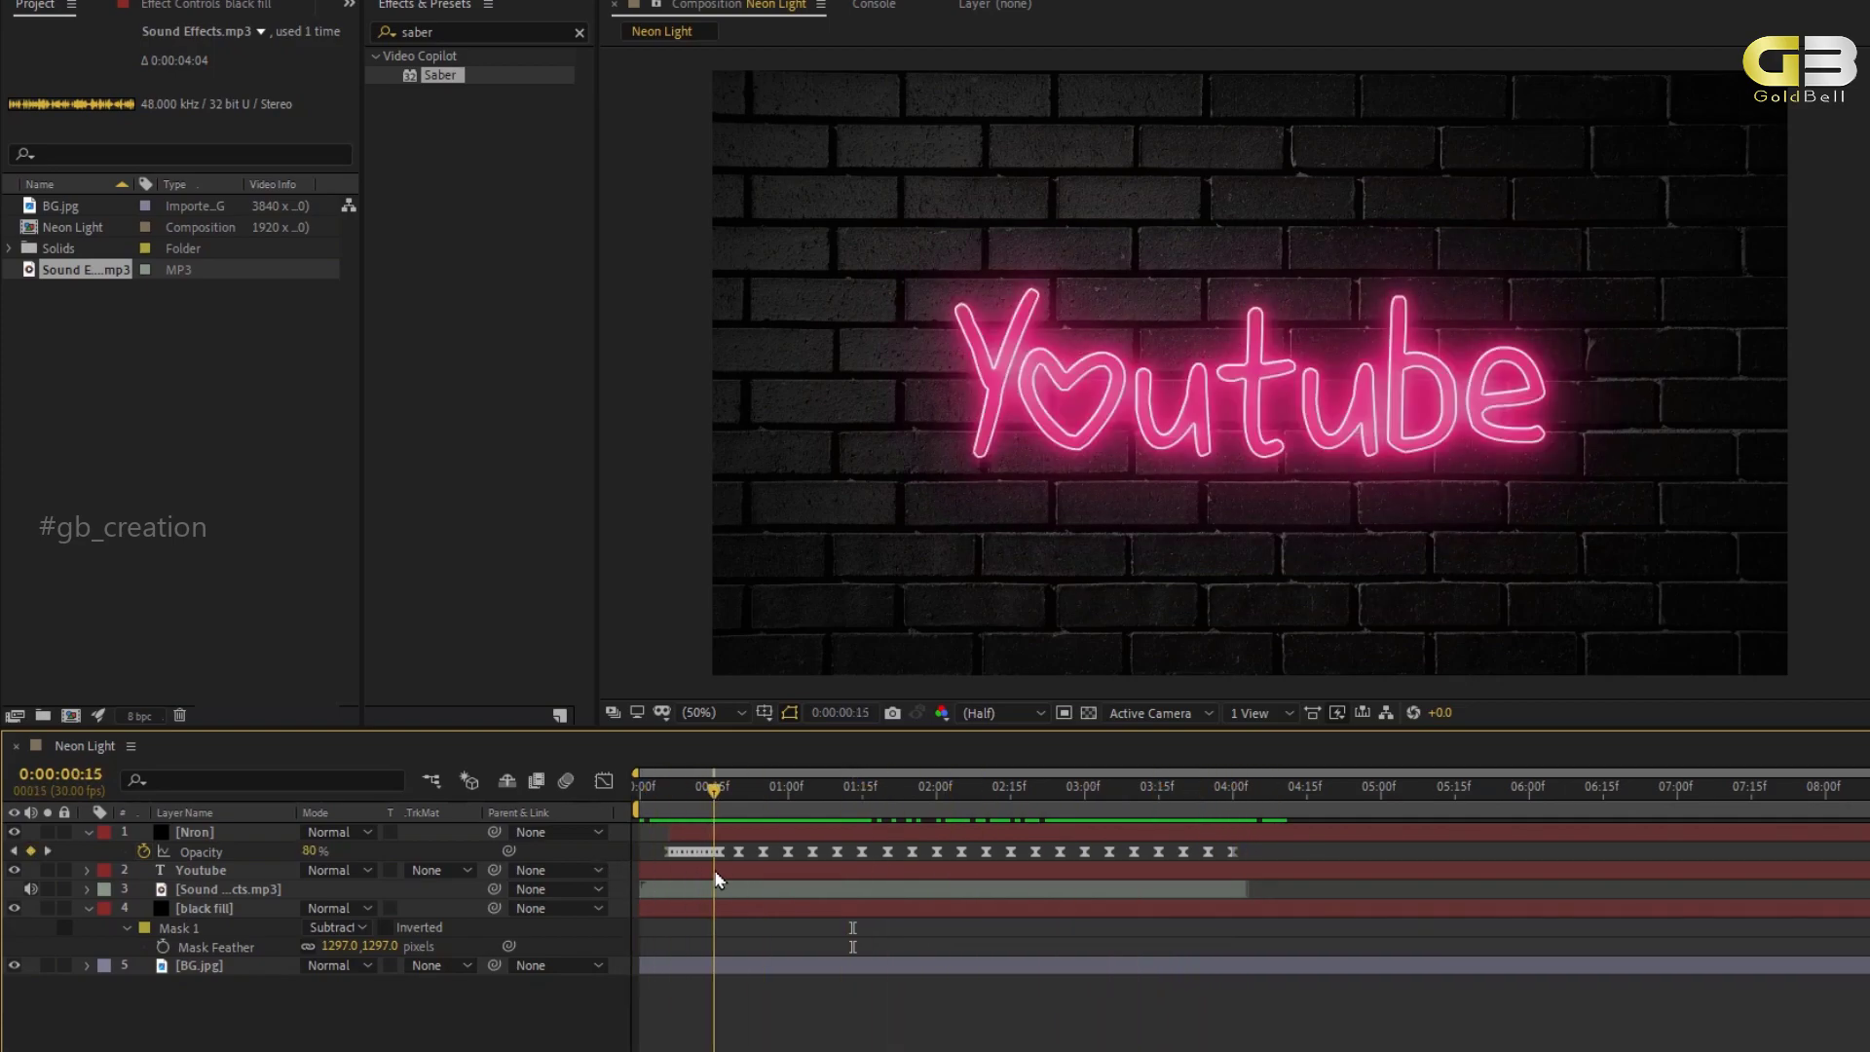
Collapse the black fill layer and pre-compose it with BG.jpg into a composition named "Background".
click(86, 912)
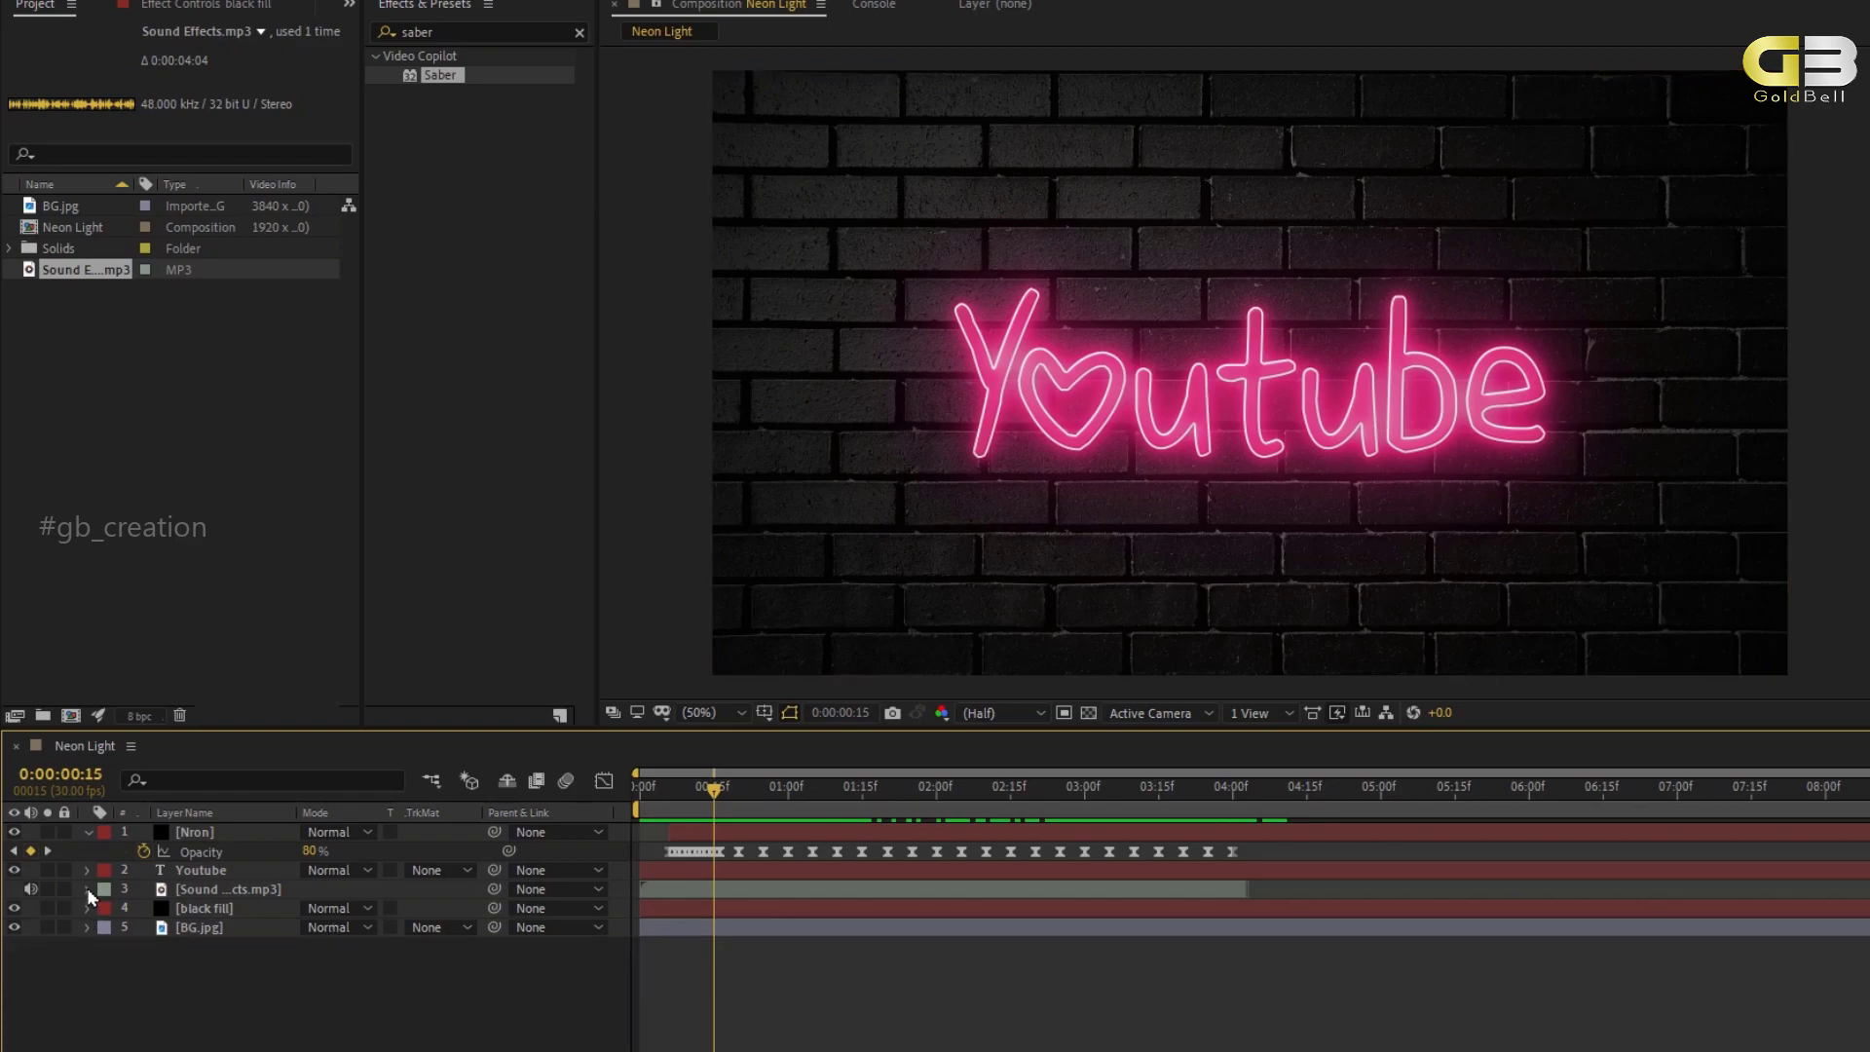
click(225, 927)
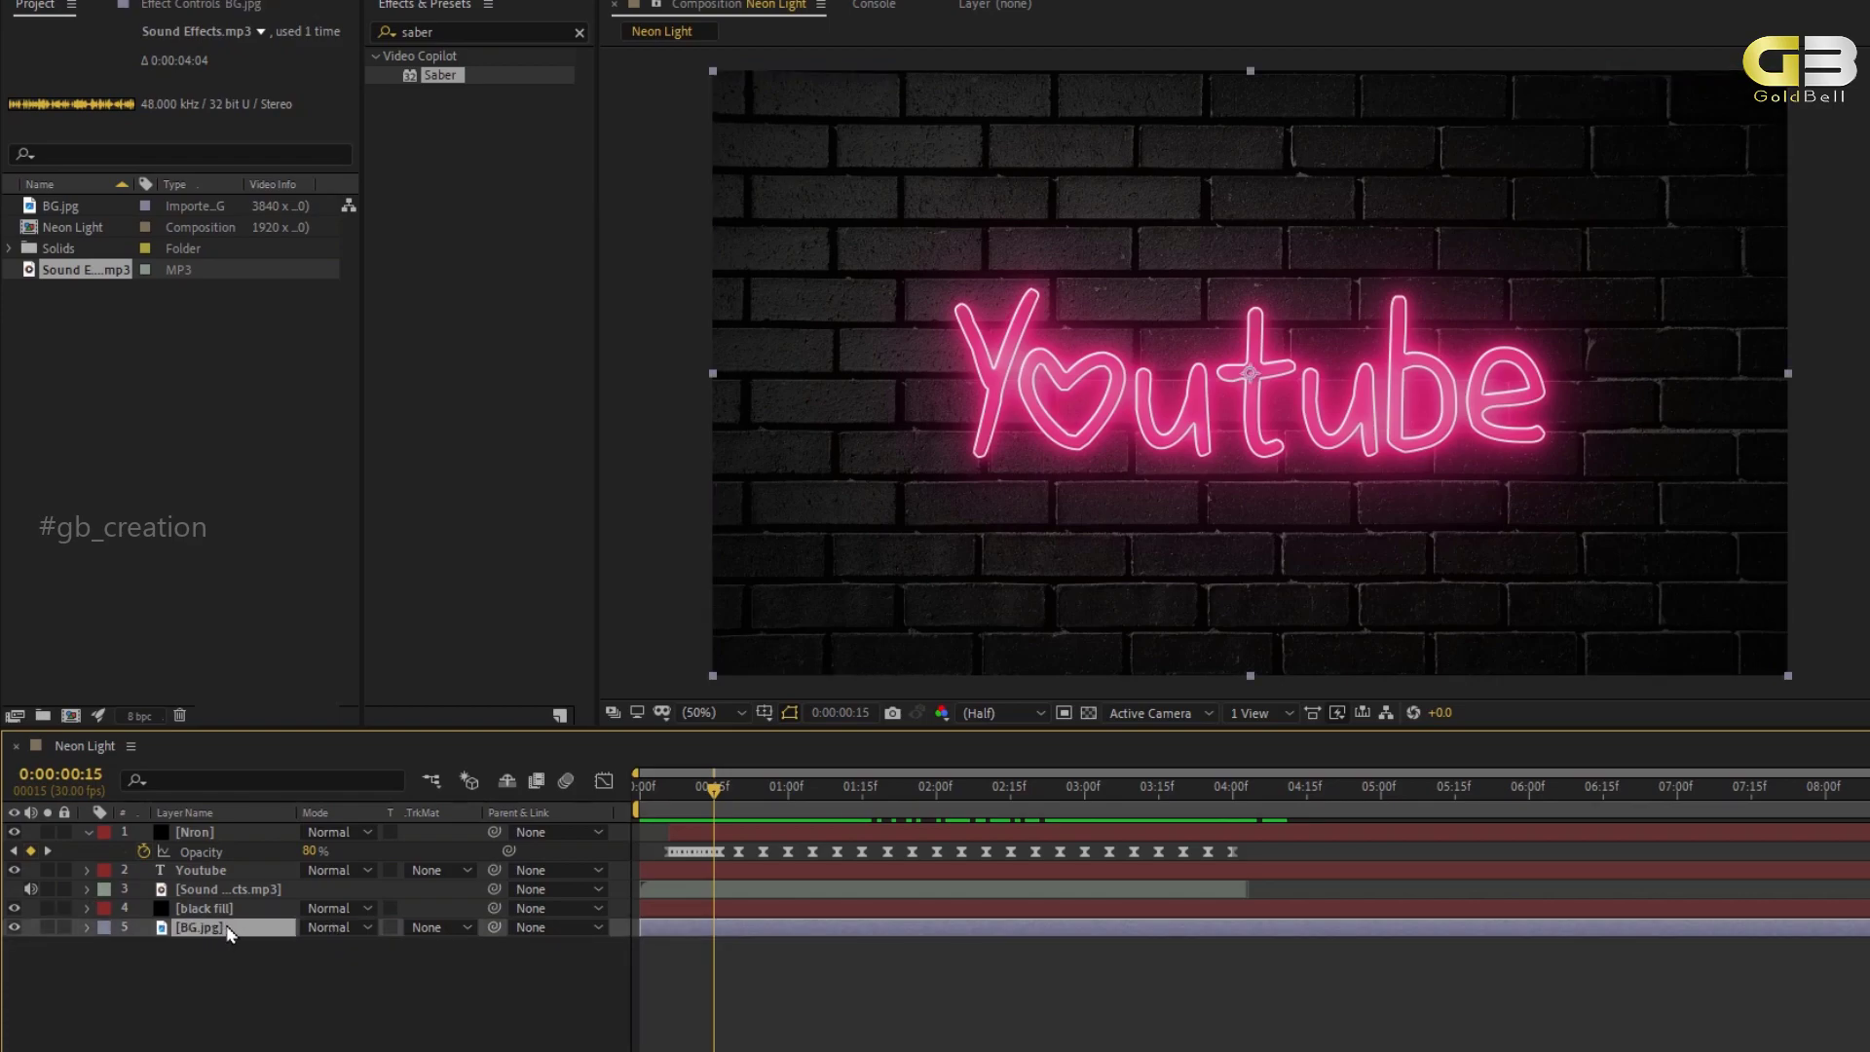
ctrl+click(233, 911)
right_click(233, 918)
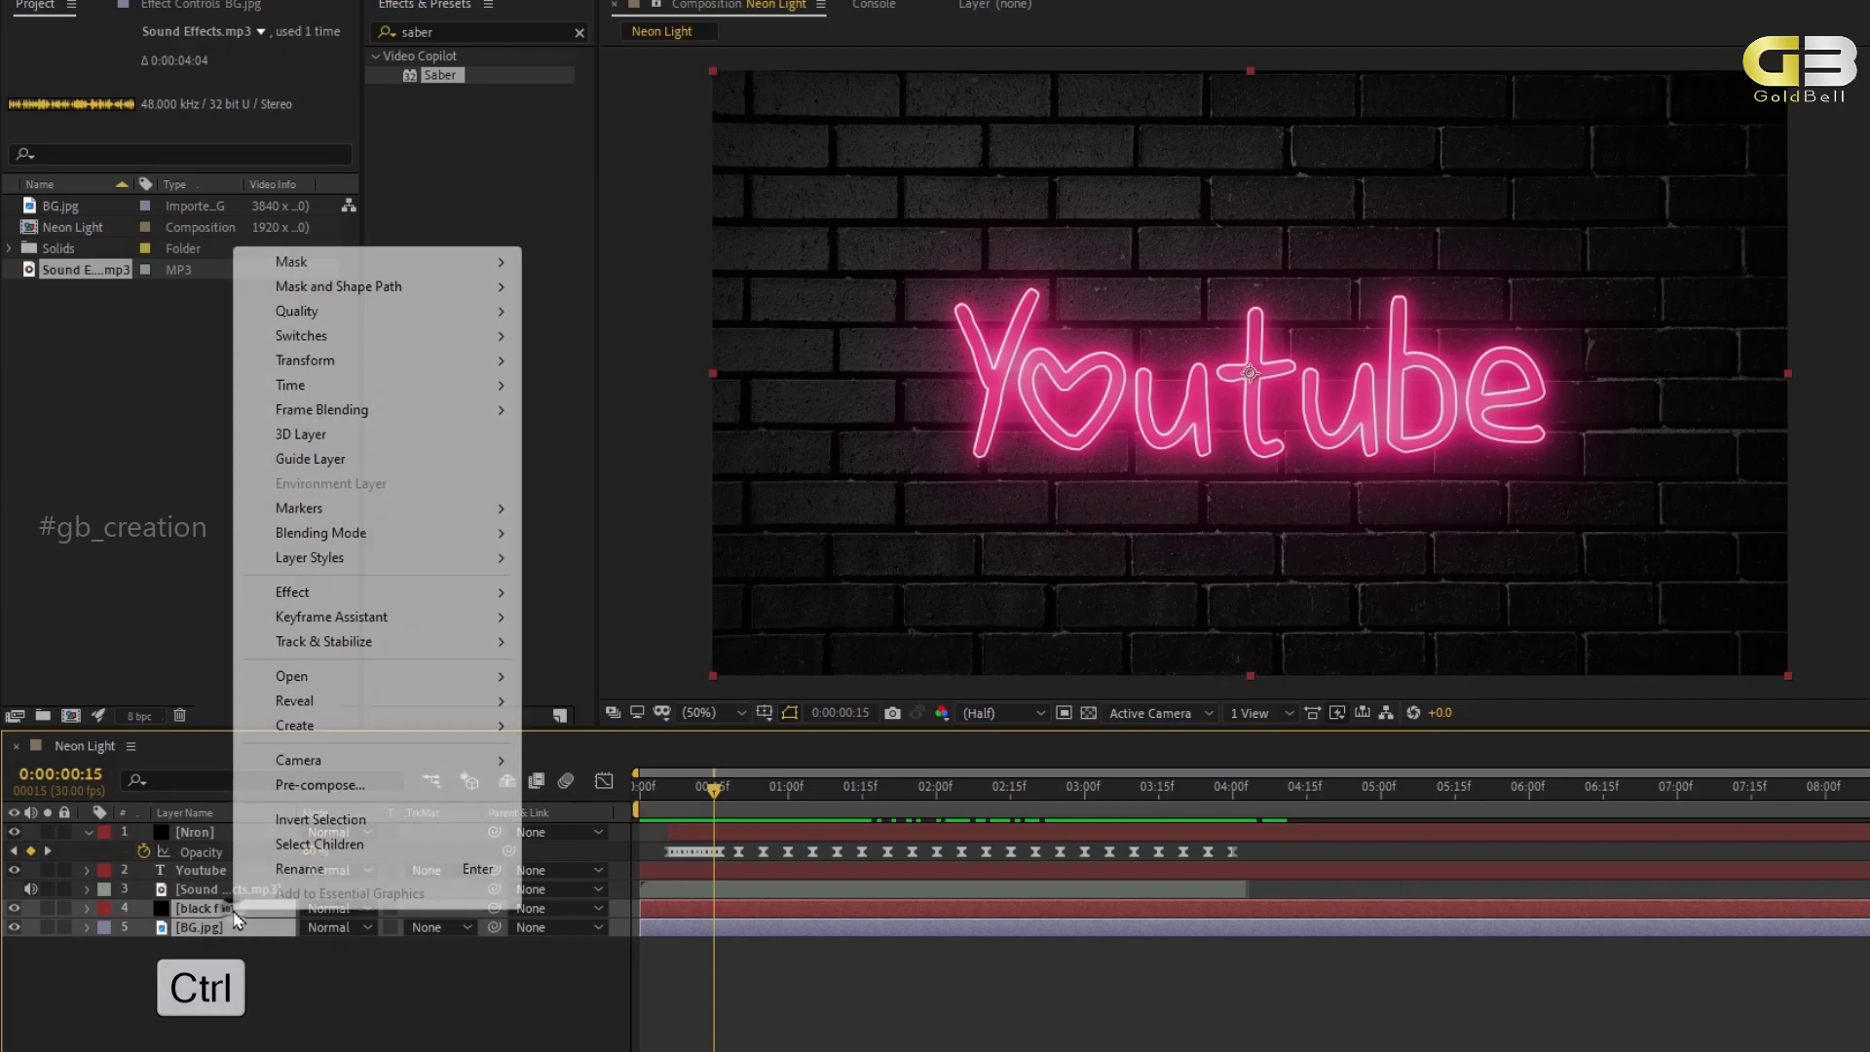
click(288, 893)
text(B)
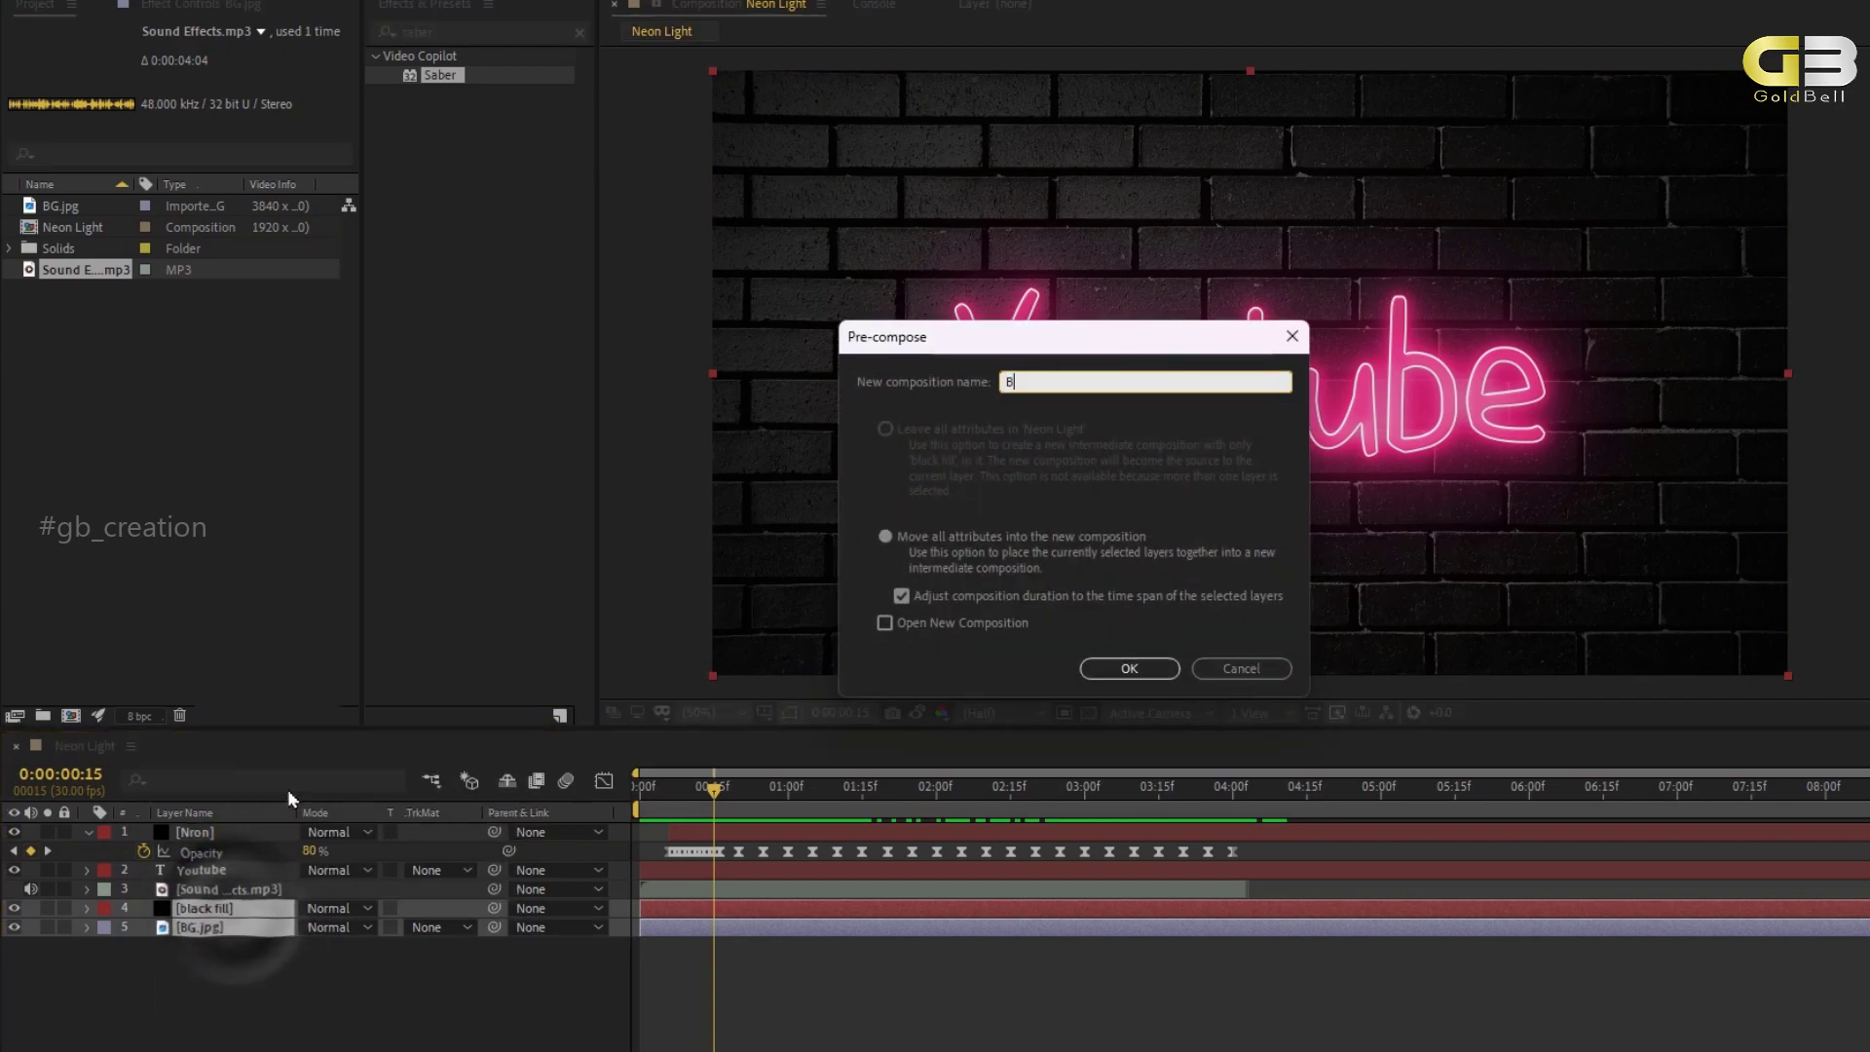
text(ackground)
key(Return)
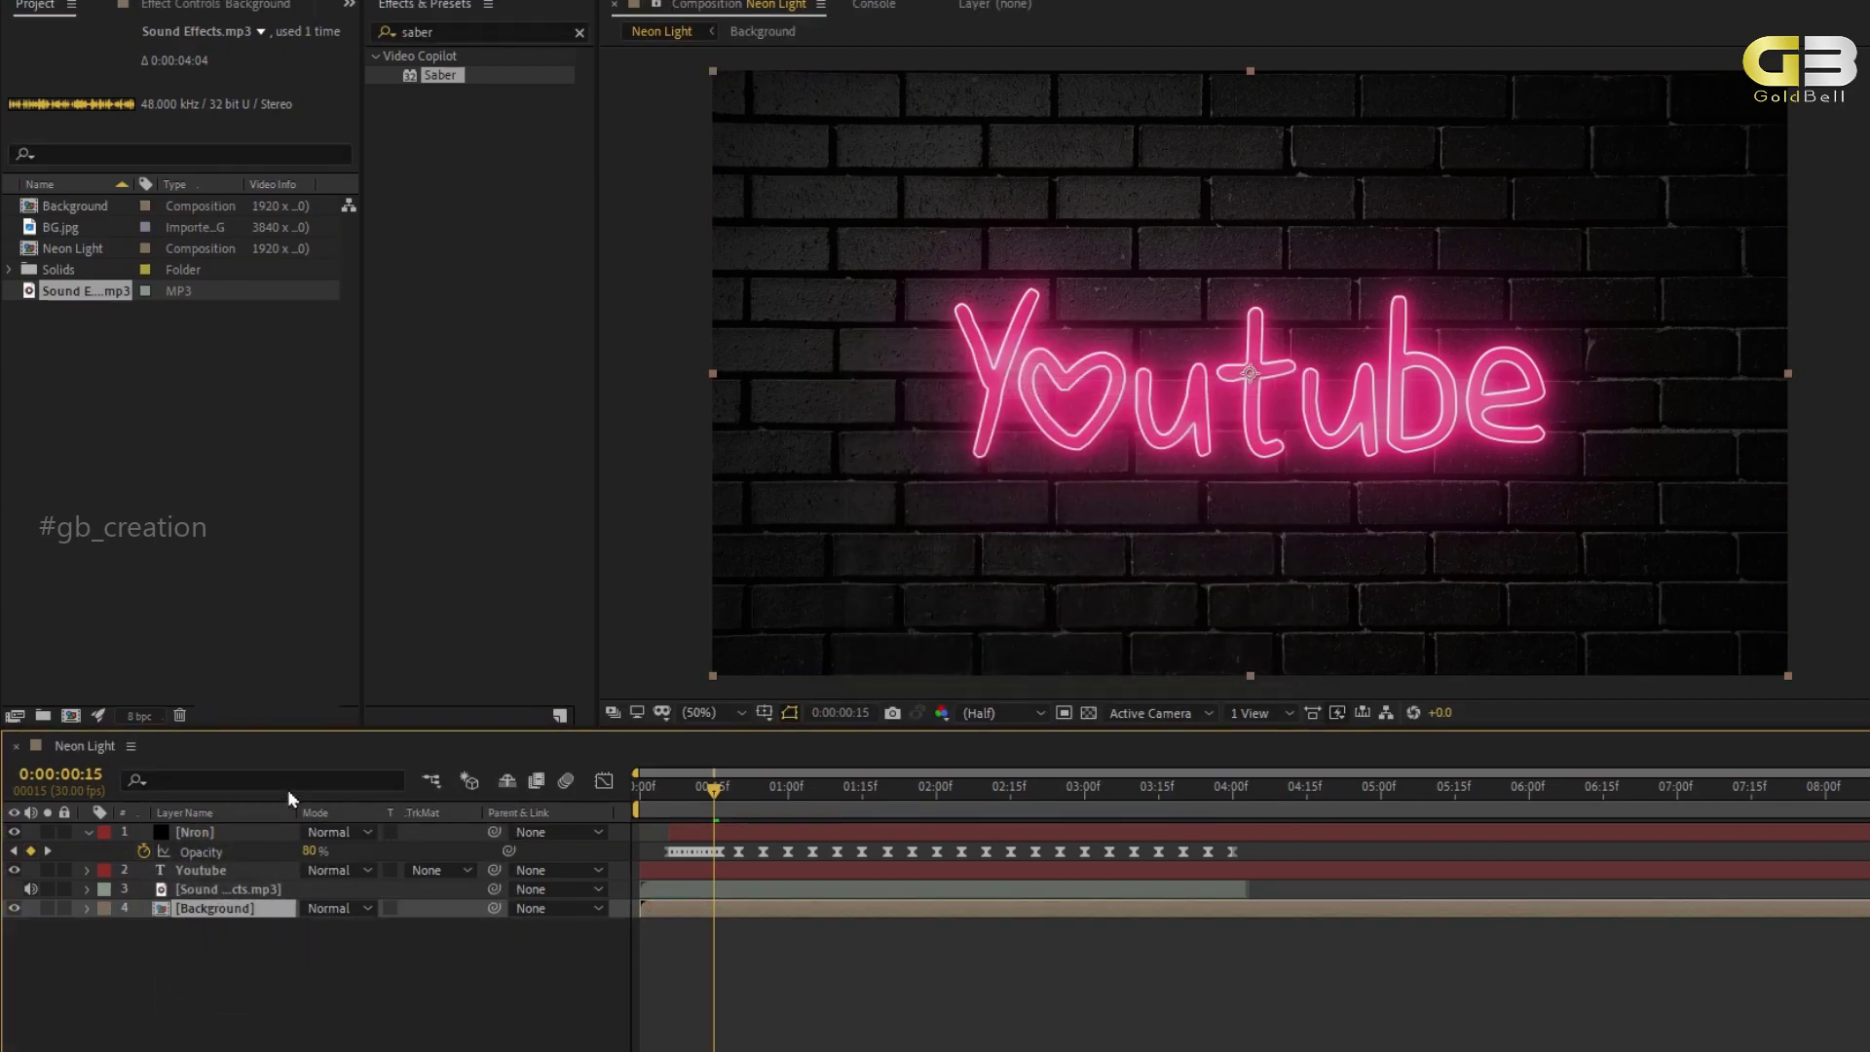
Pre-compose the Youtube text layer and the Nron layer into a composition named "Neon light".
click(218, 874)
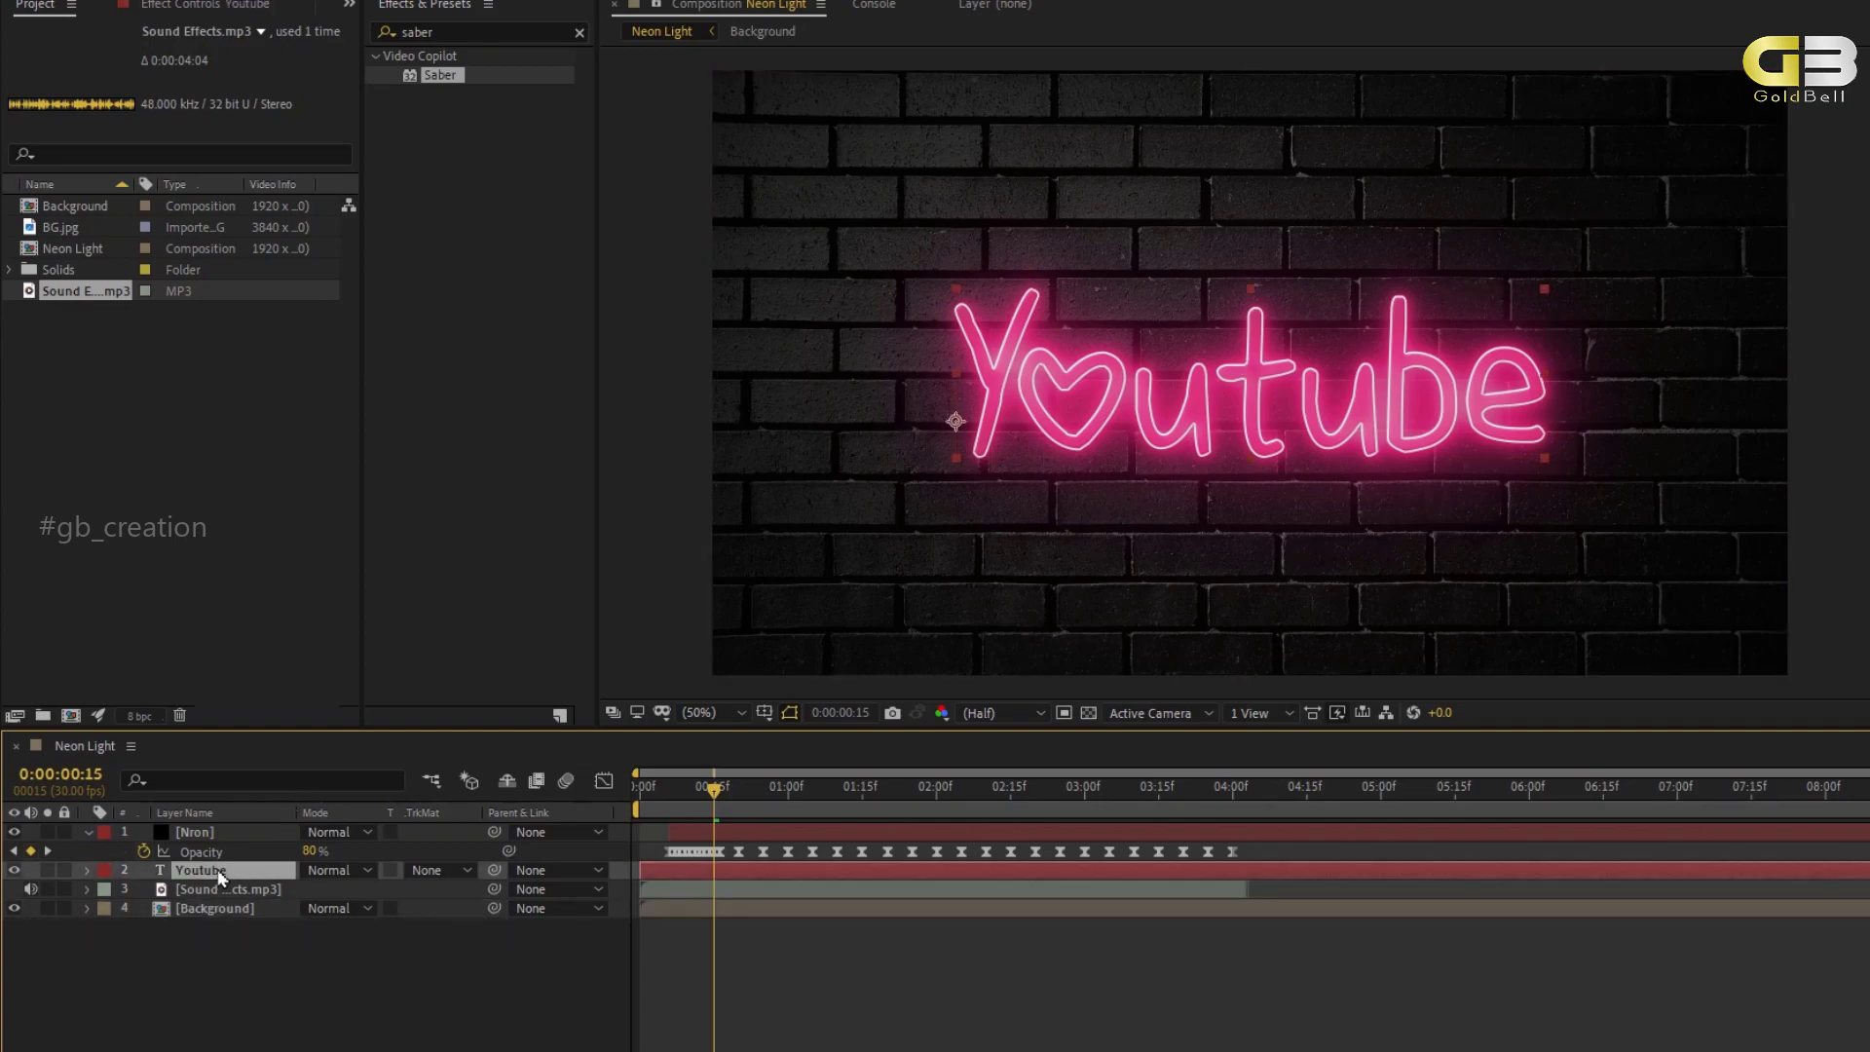
ctrl+click(199, 833)
right_click(212, 833)
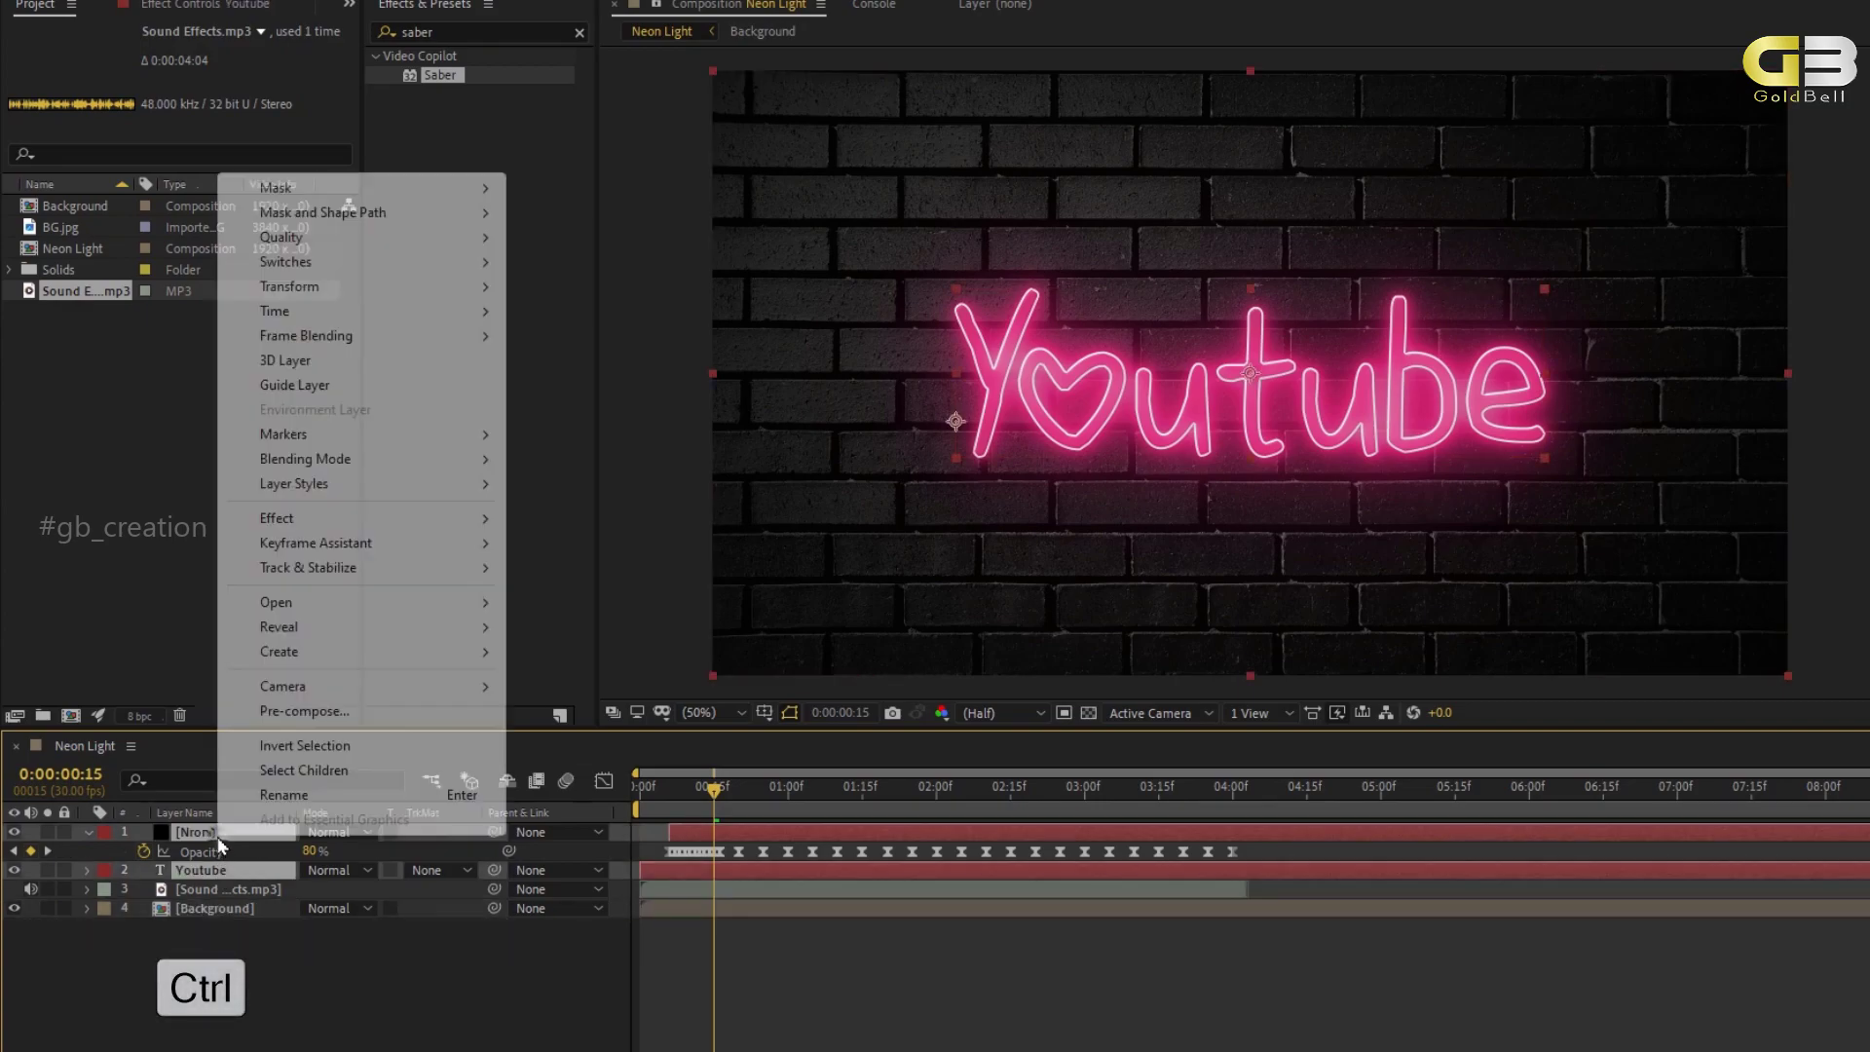
click(282, 711)
text(Neon light)
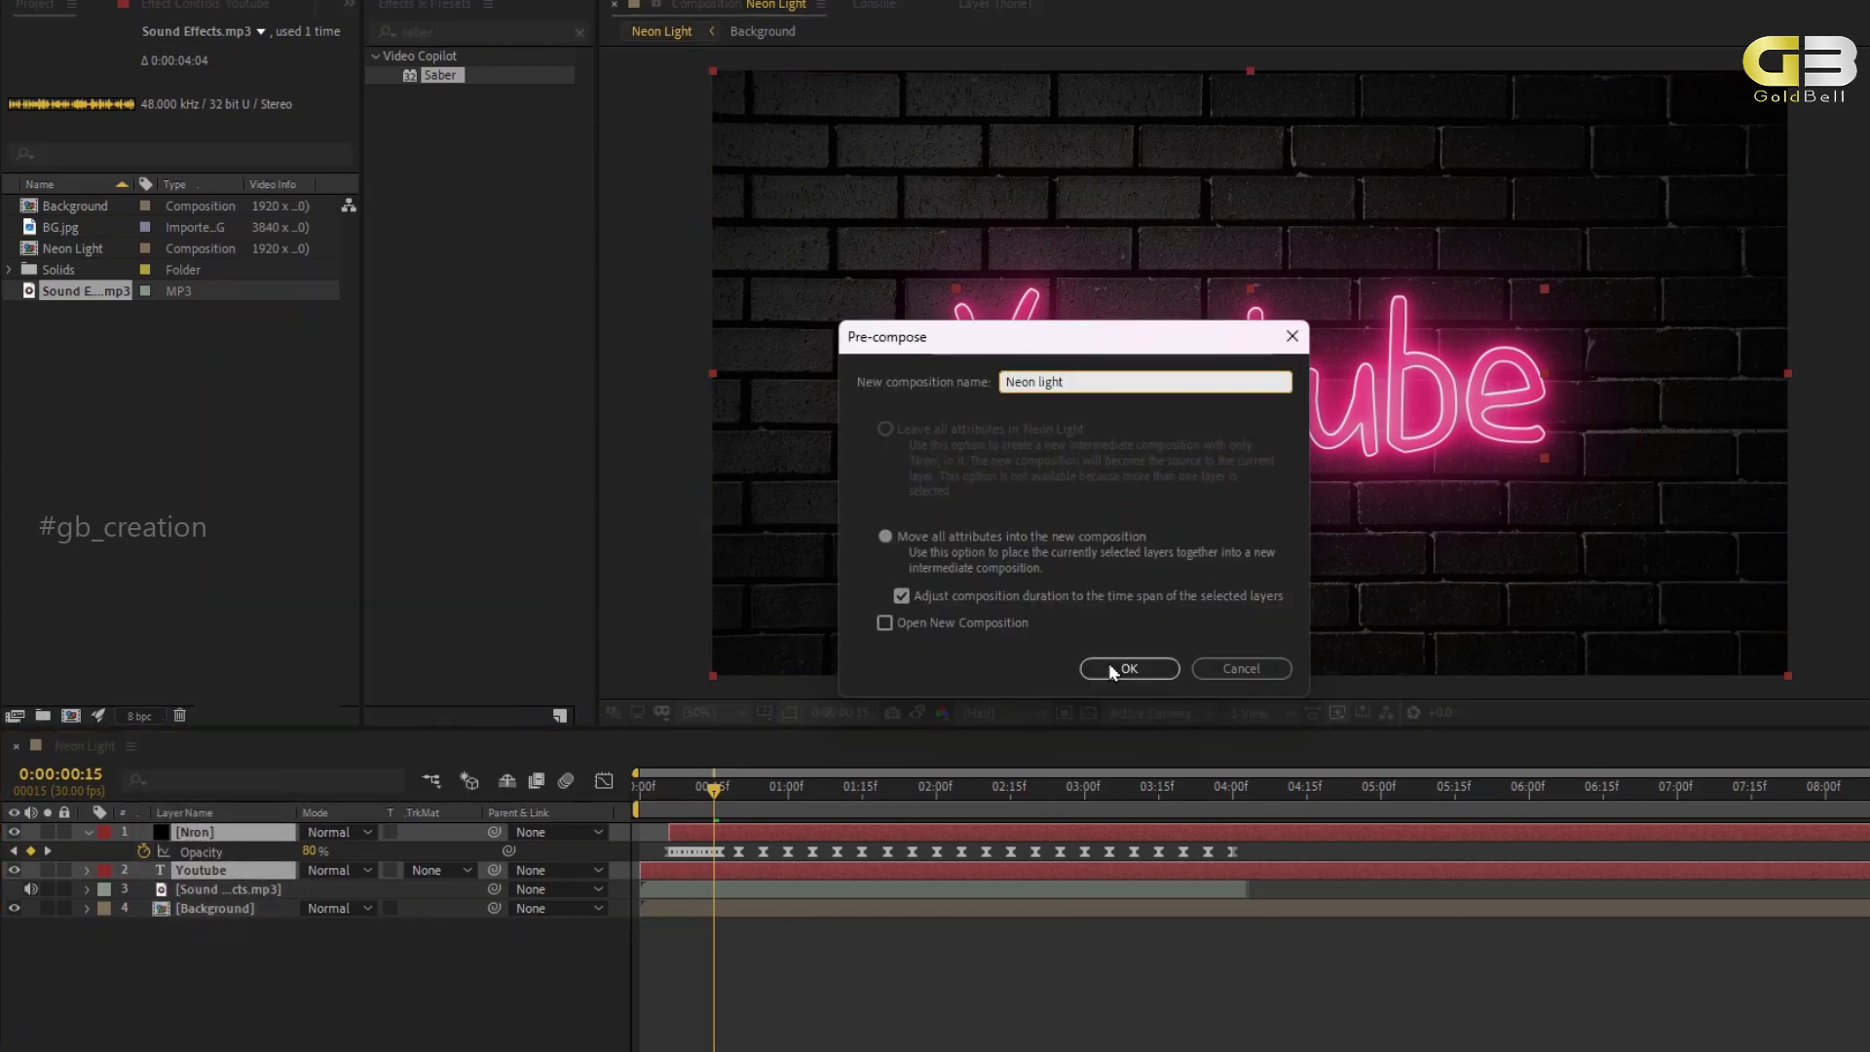
click(1113, 670)
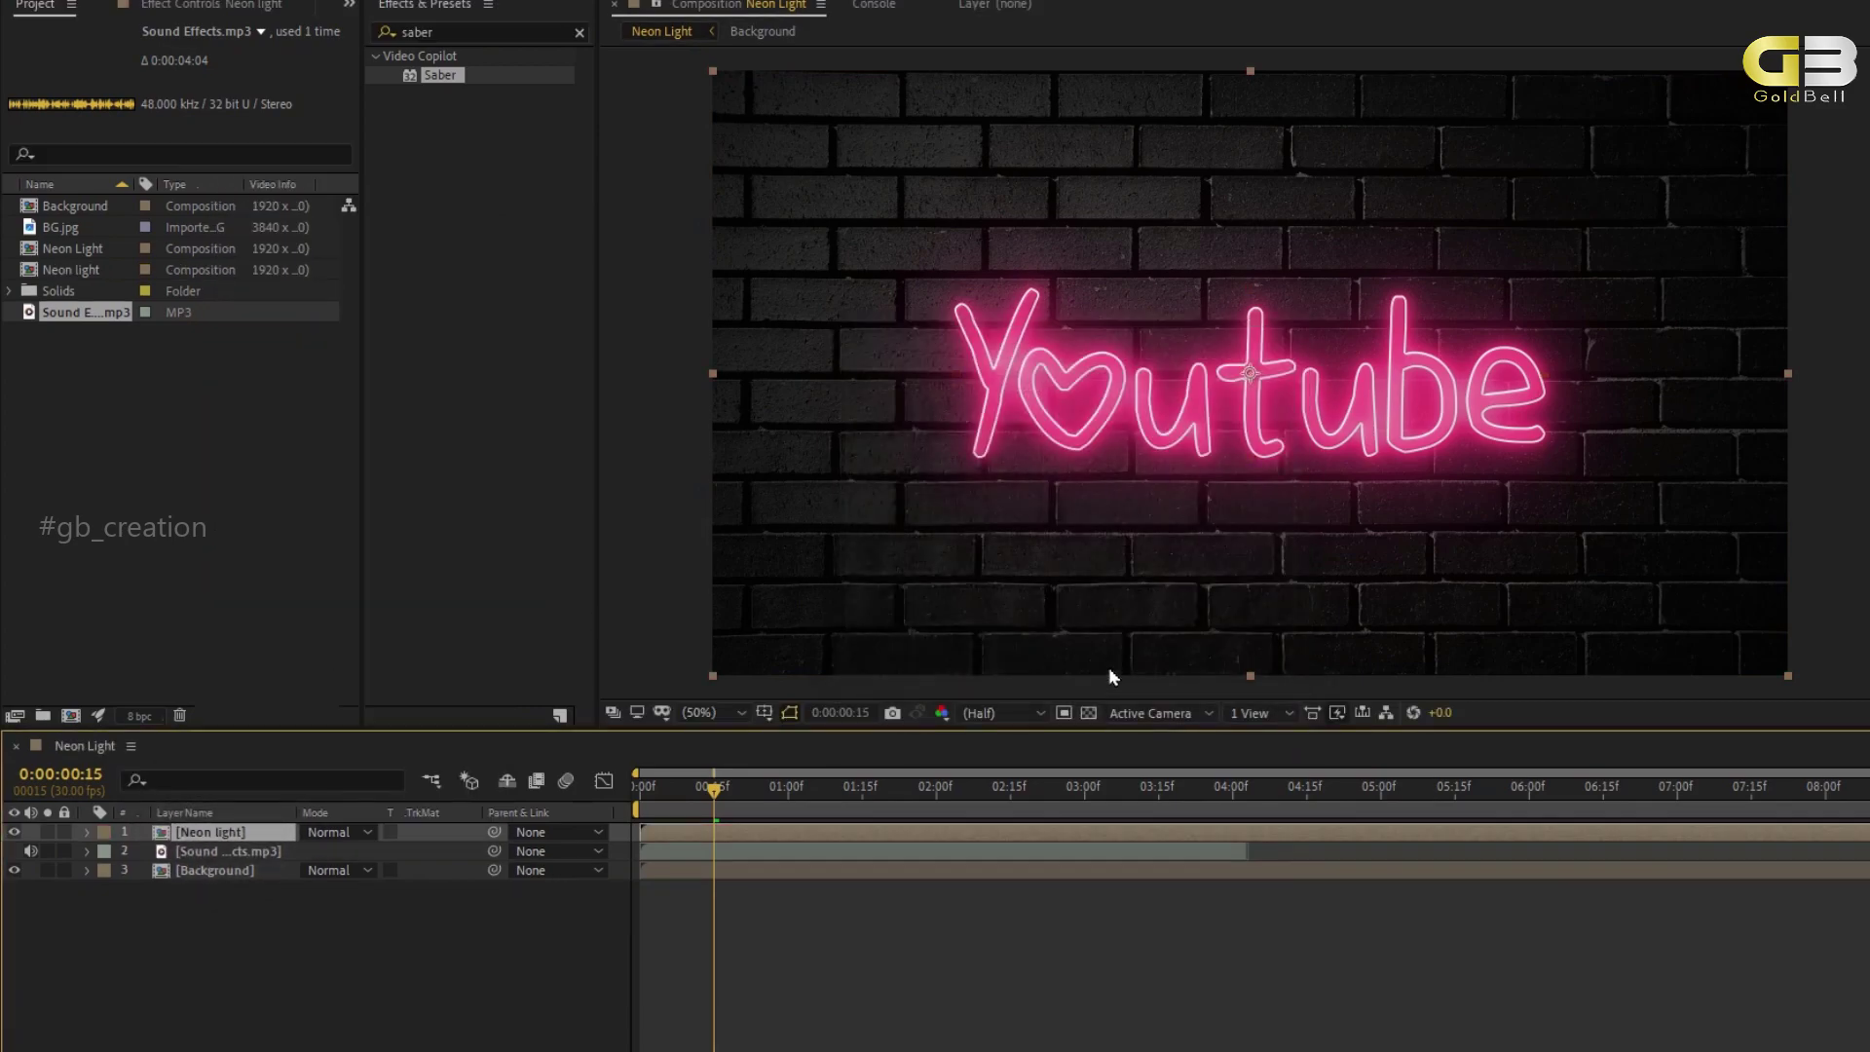
Create a black 1920 x 1080 px solid named "cc jaws" above all the other layers.
click(319, 918)
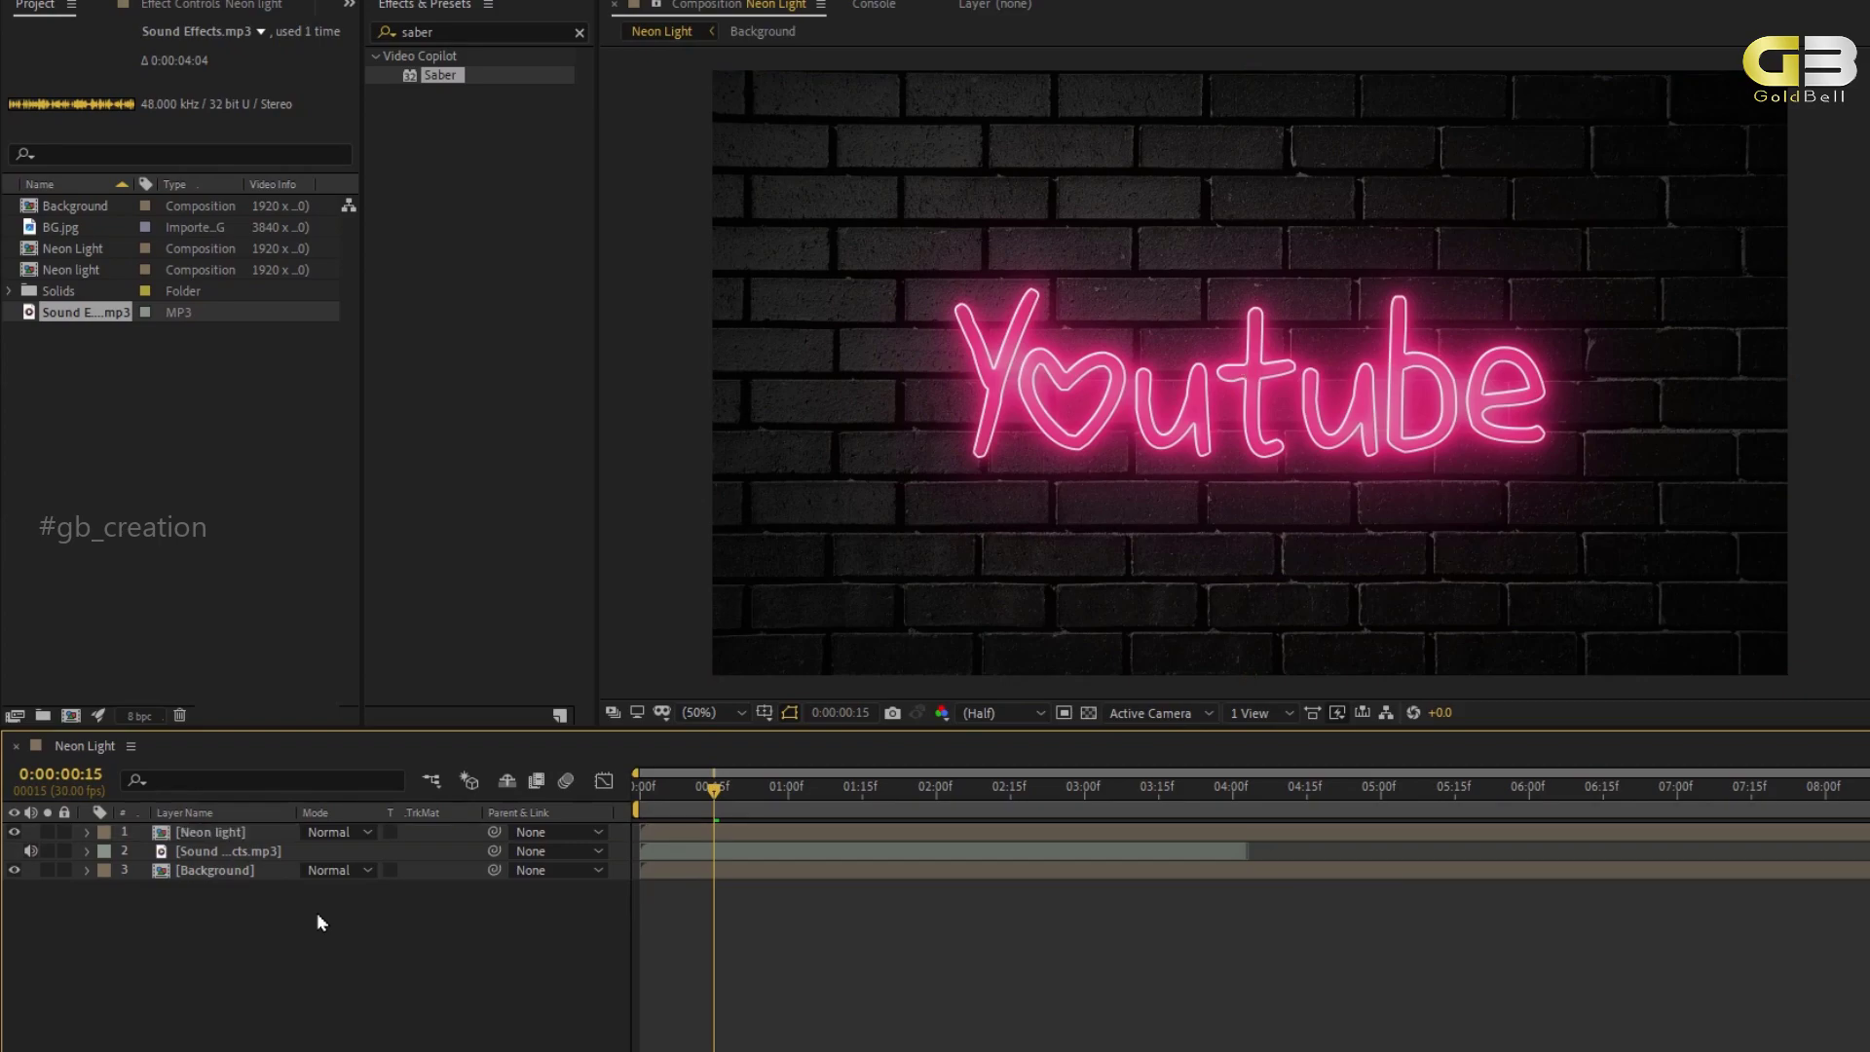
right_click(317, 913)
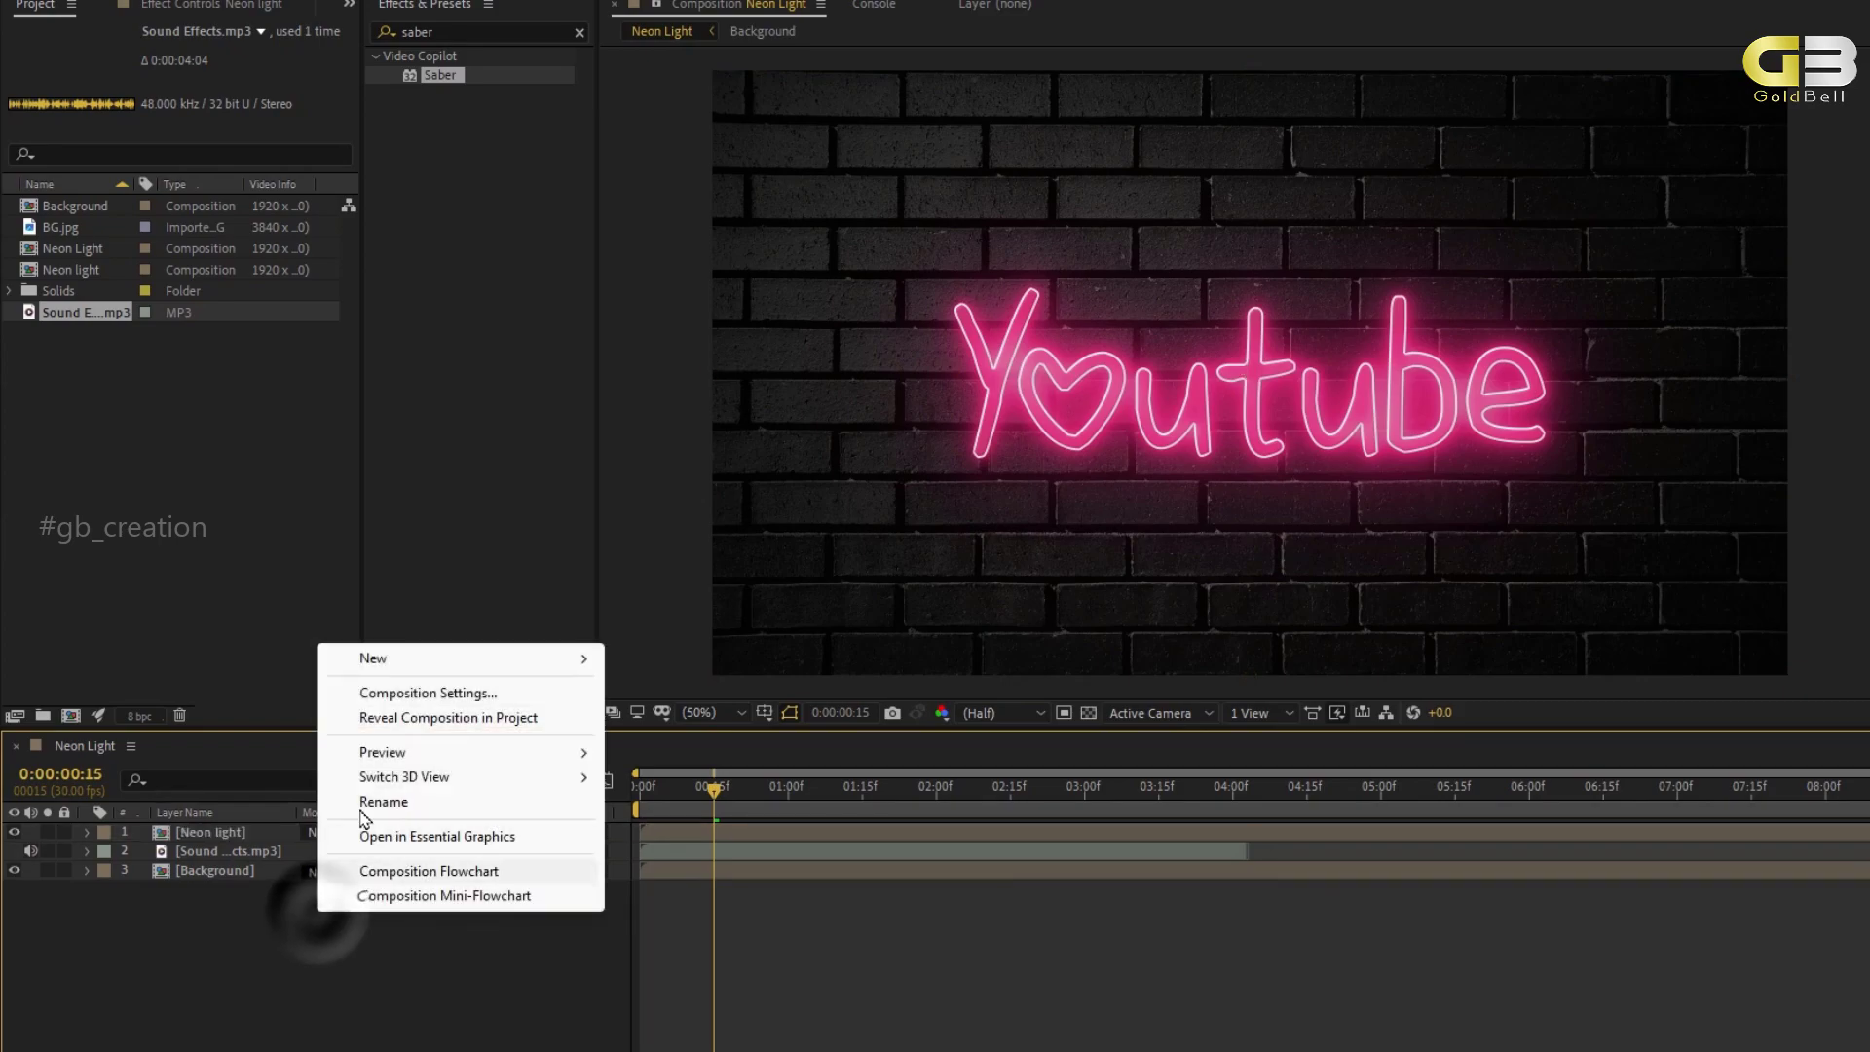
mouse_move(395, 666)
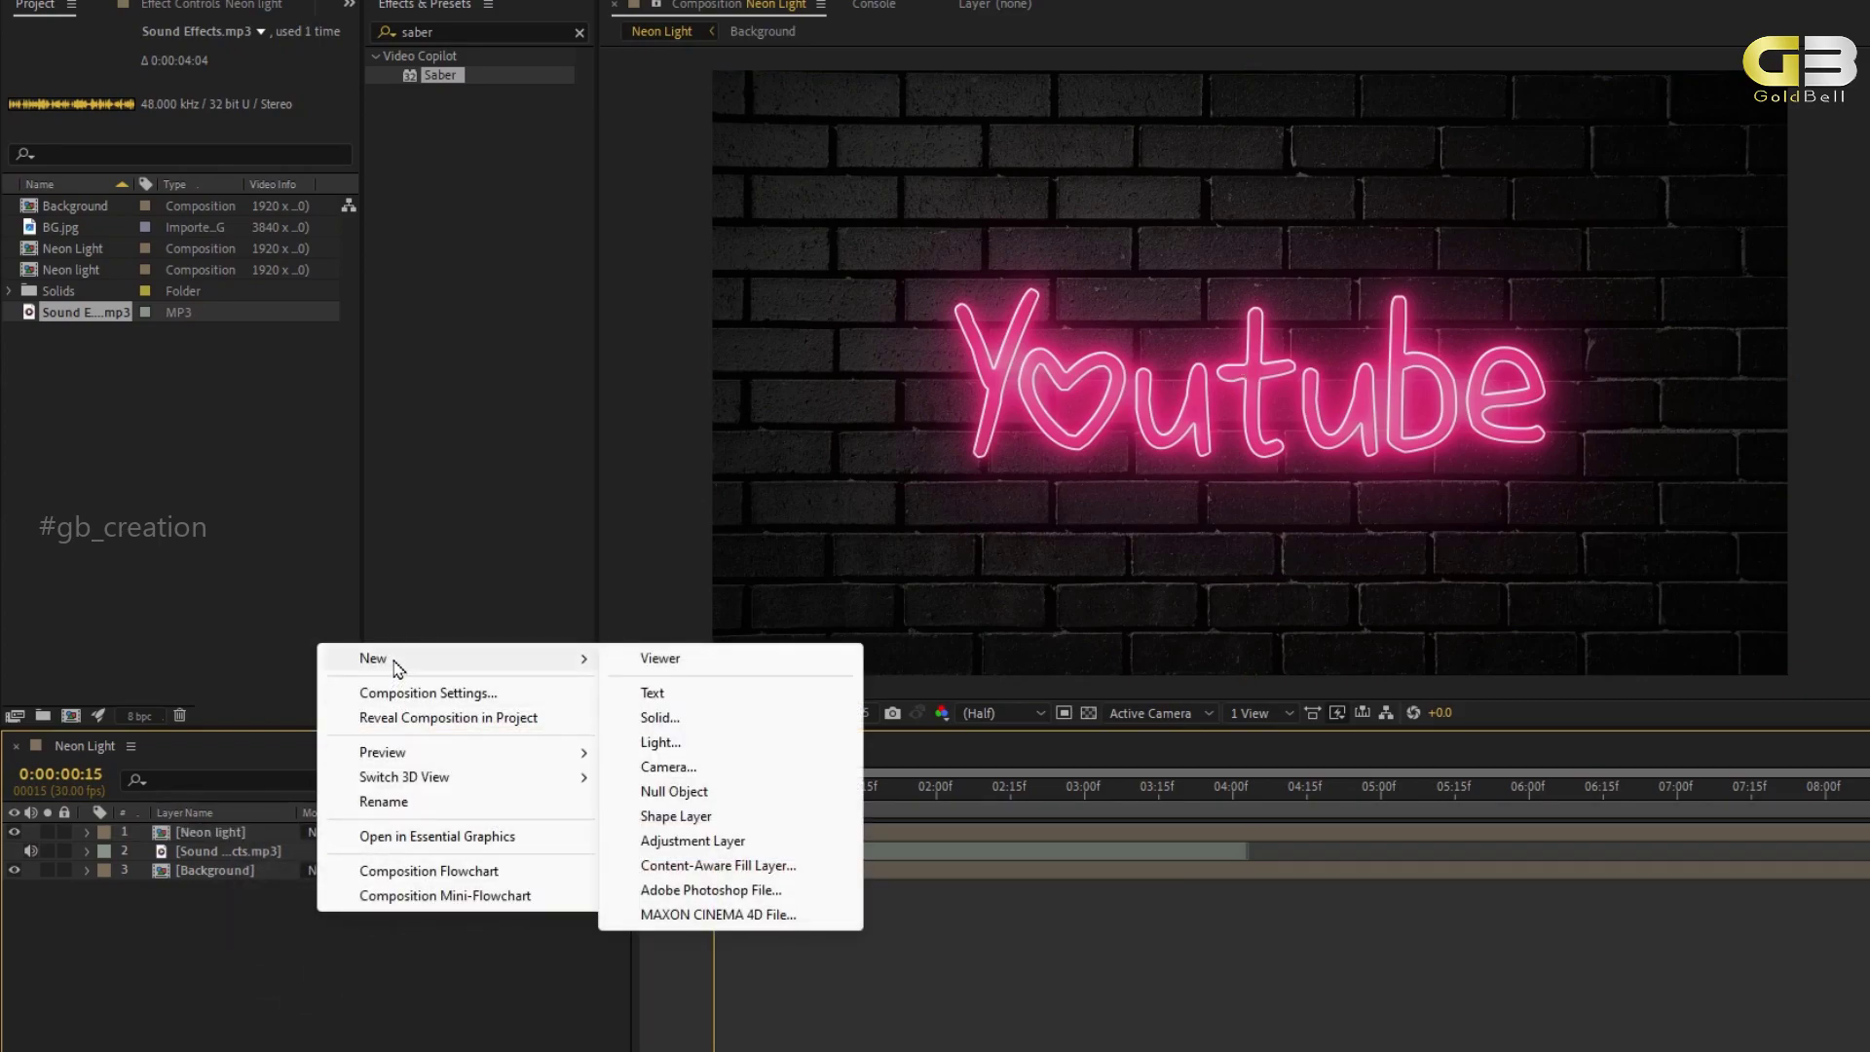
click(716, 721)
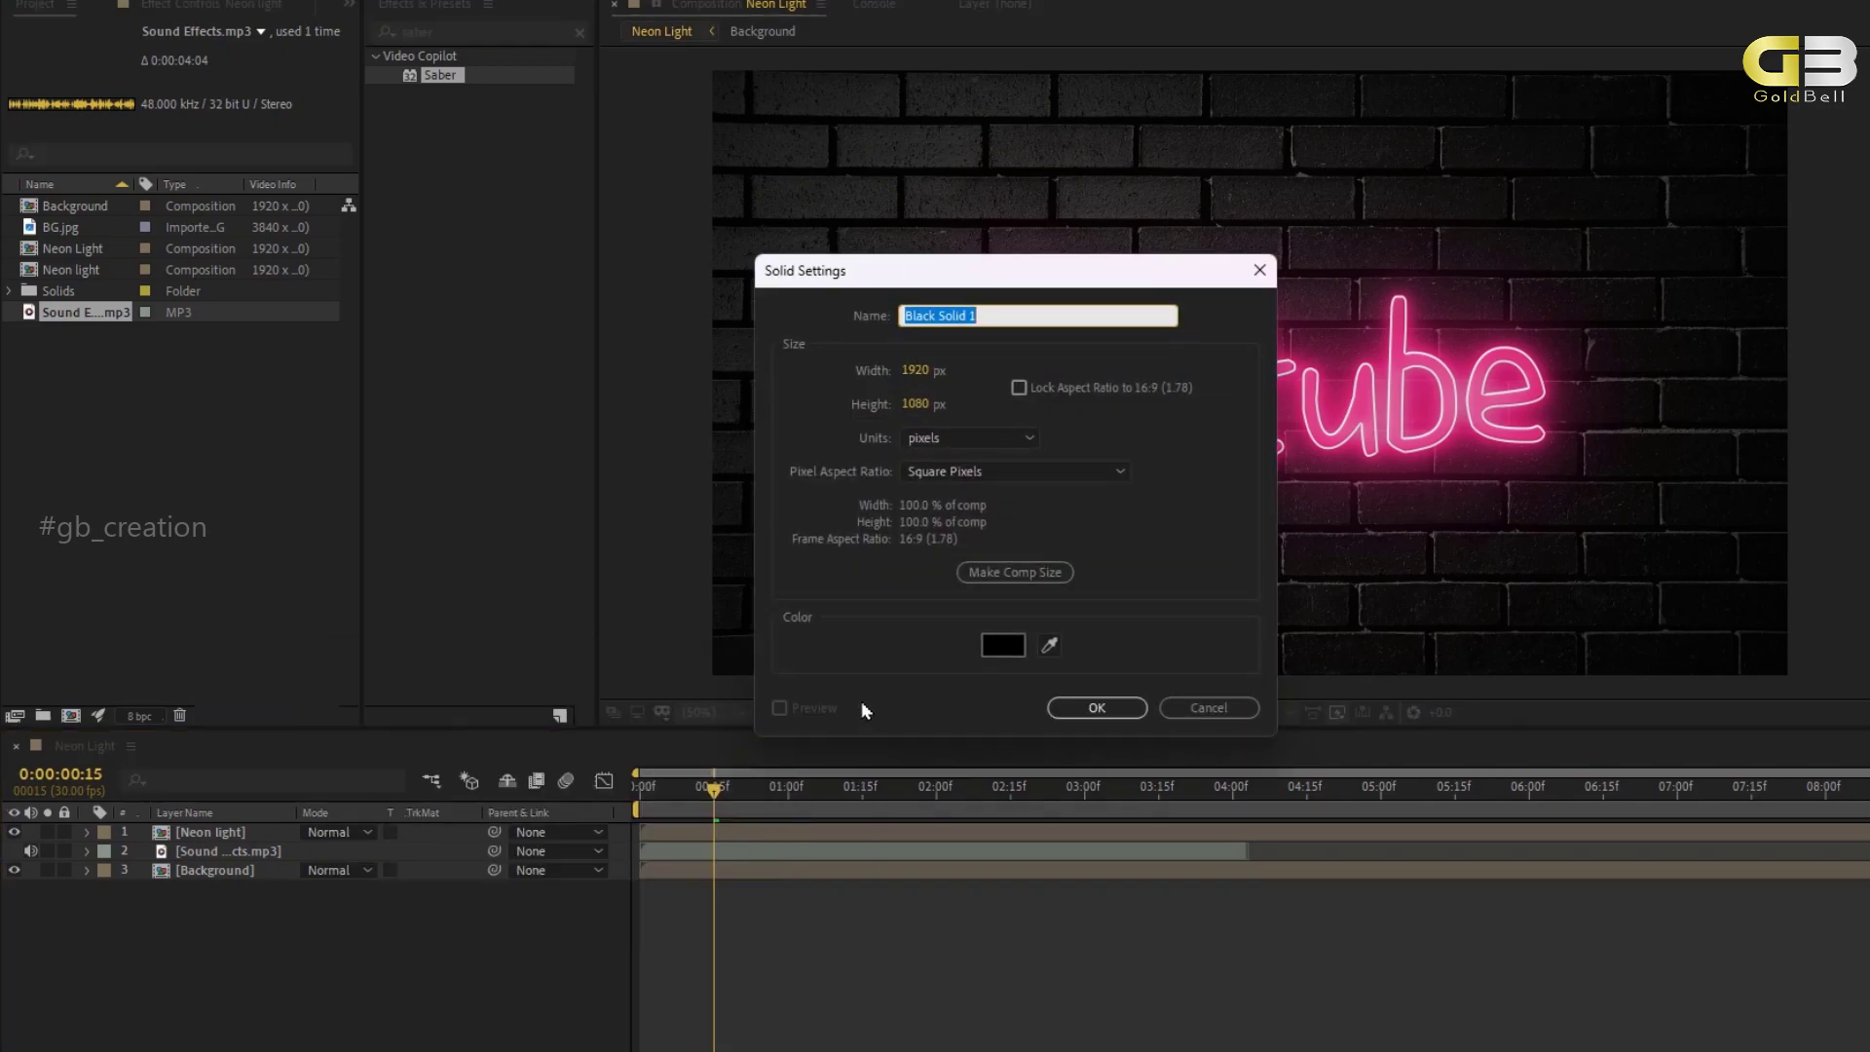
text(cc jaws)
click(1111, 701)
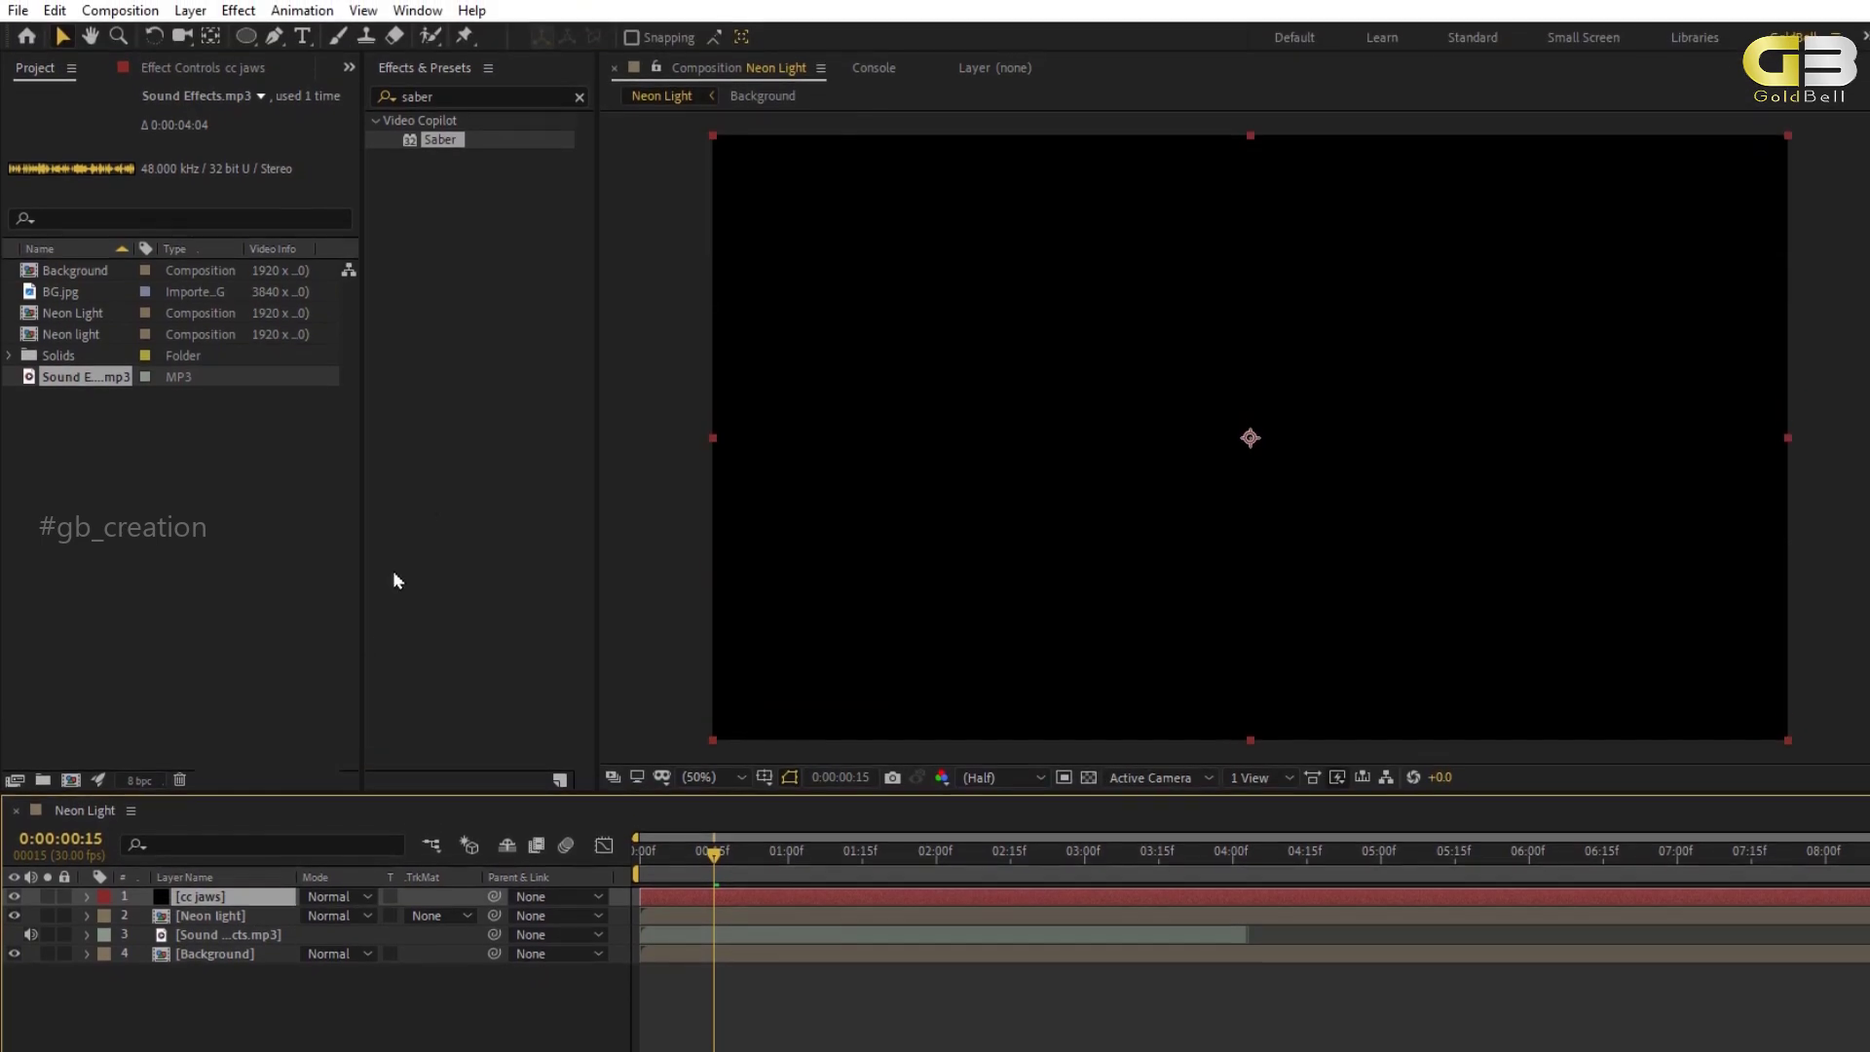
Search the effects for "cc jaws" and apply CC Jaws to the cc jaws layer.
click(579, 101)
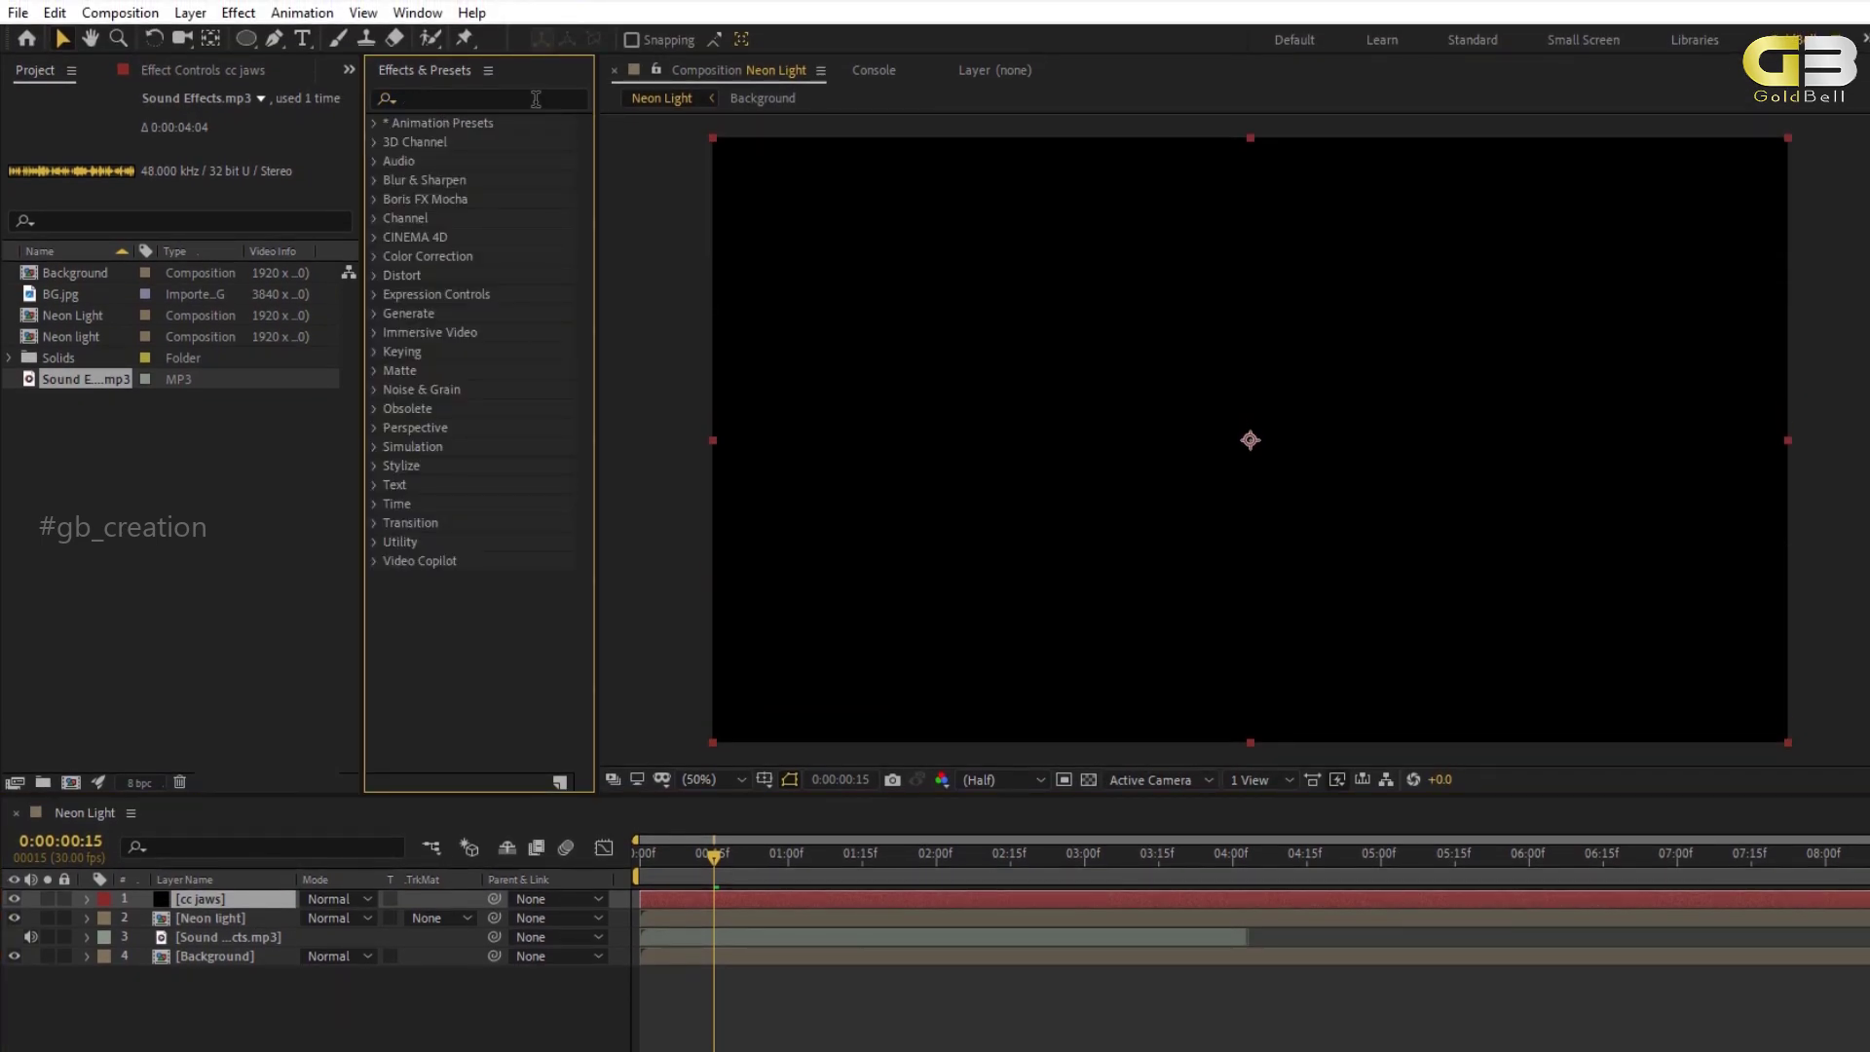
click(534, 98)
text(cc)
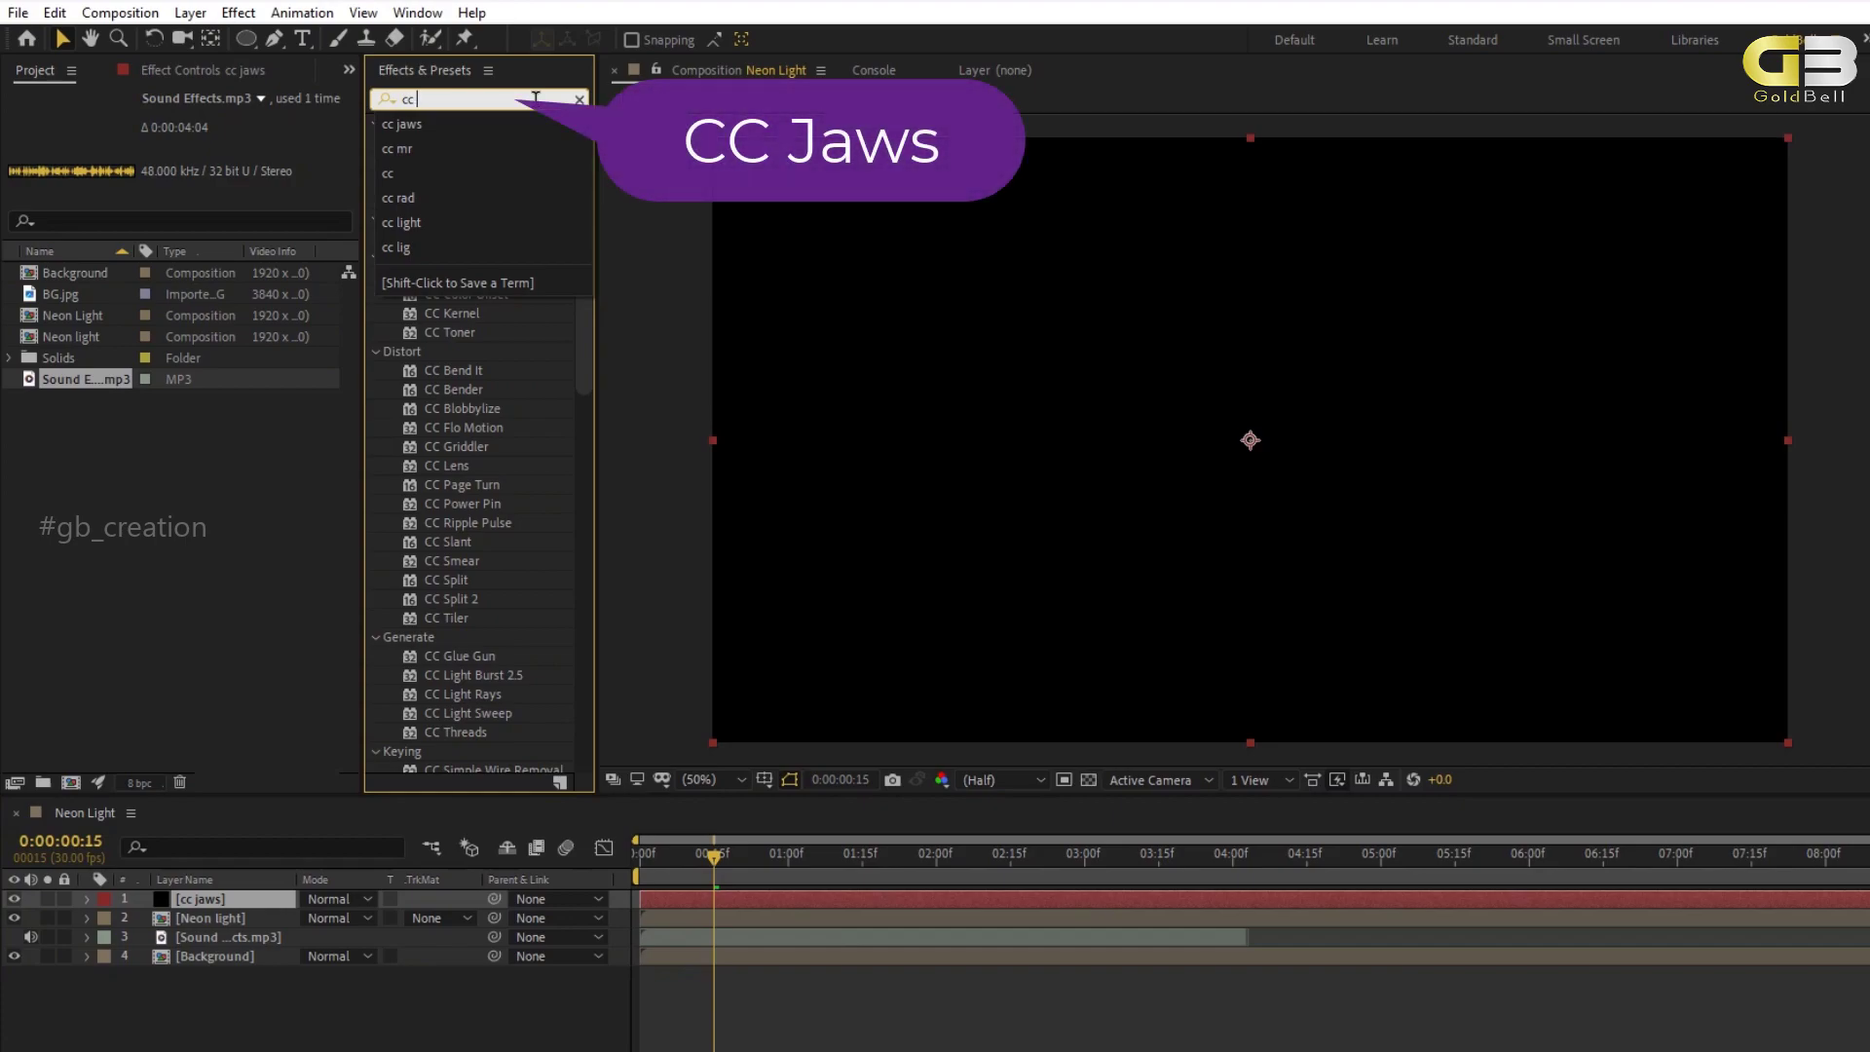
text( jaws)
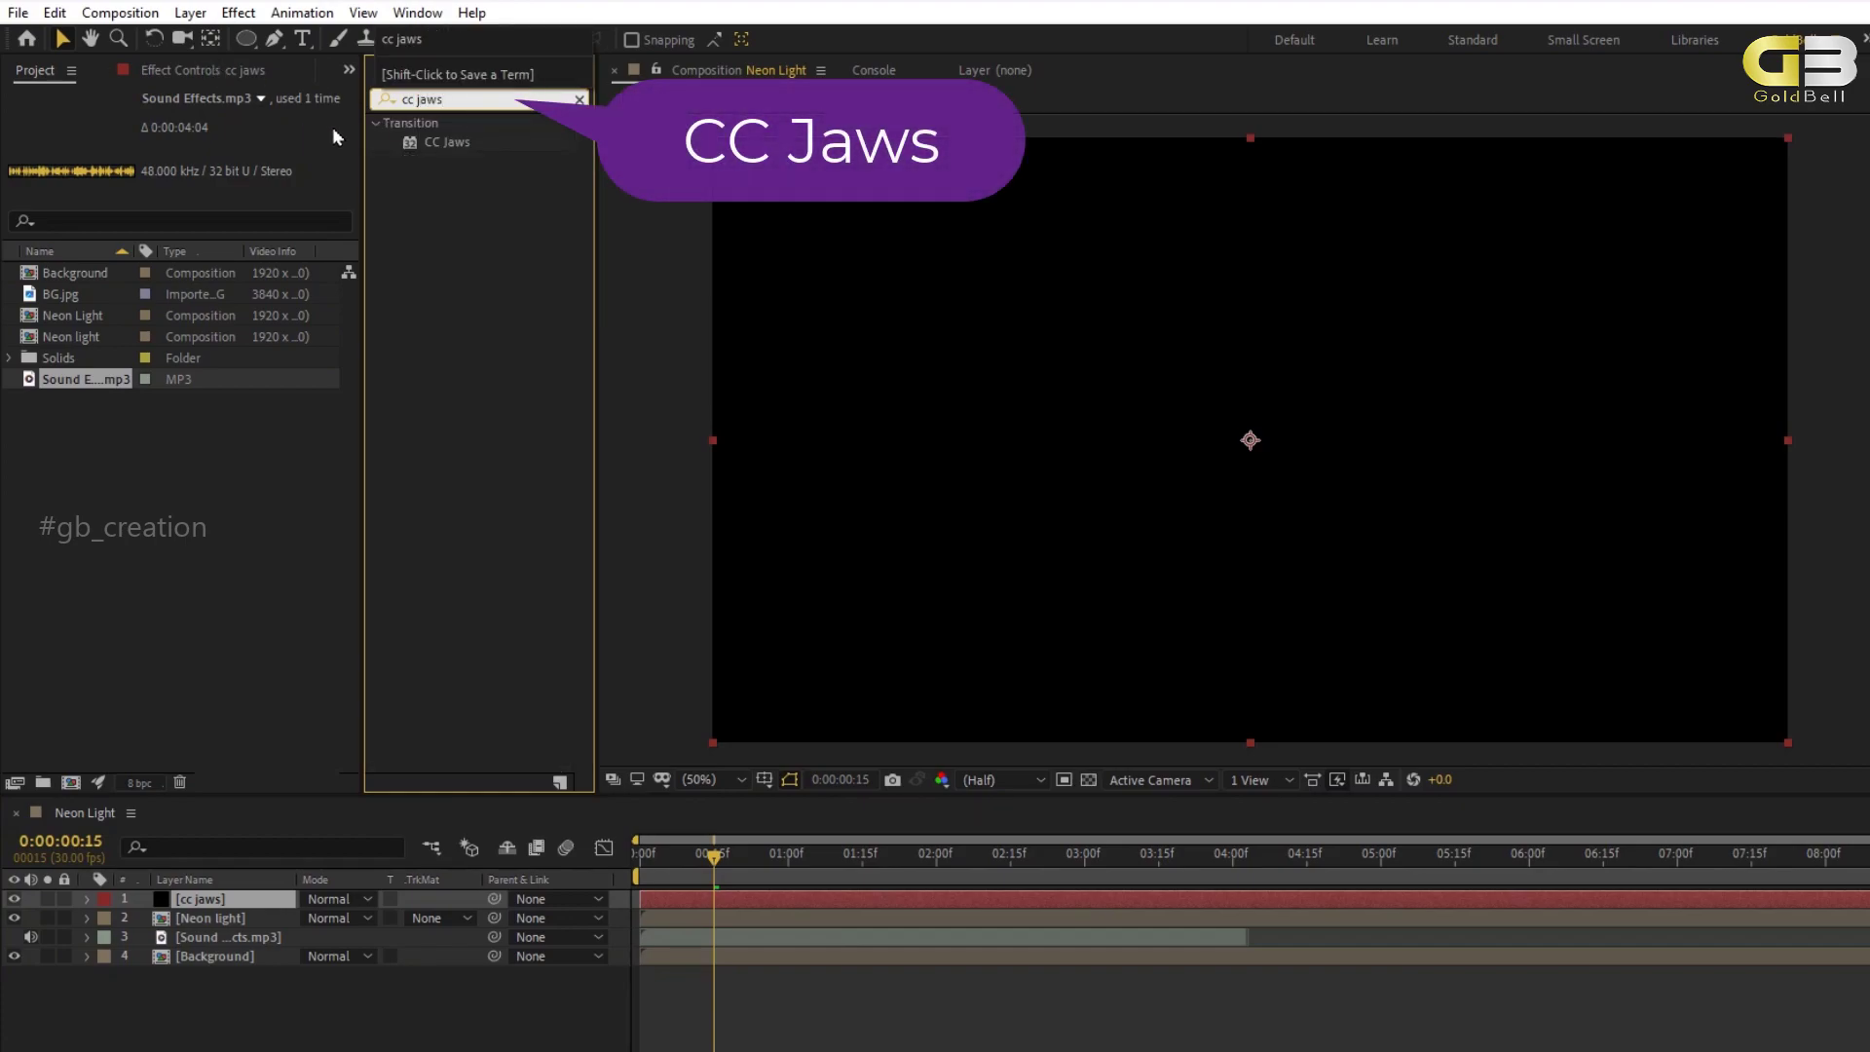
double_click(425, 142)
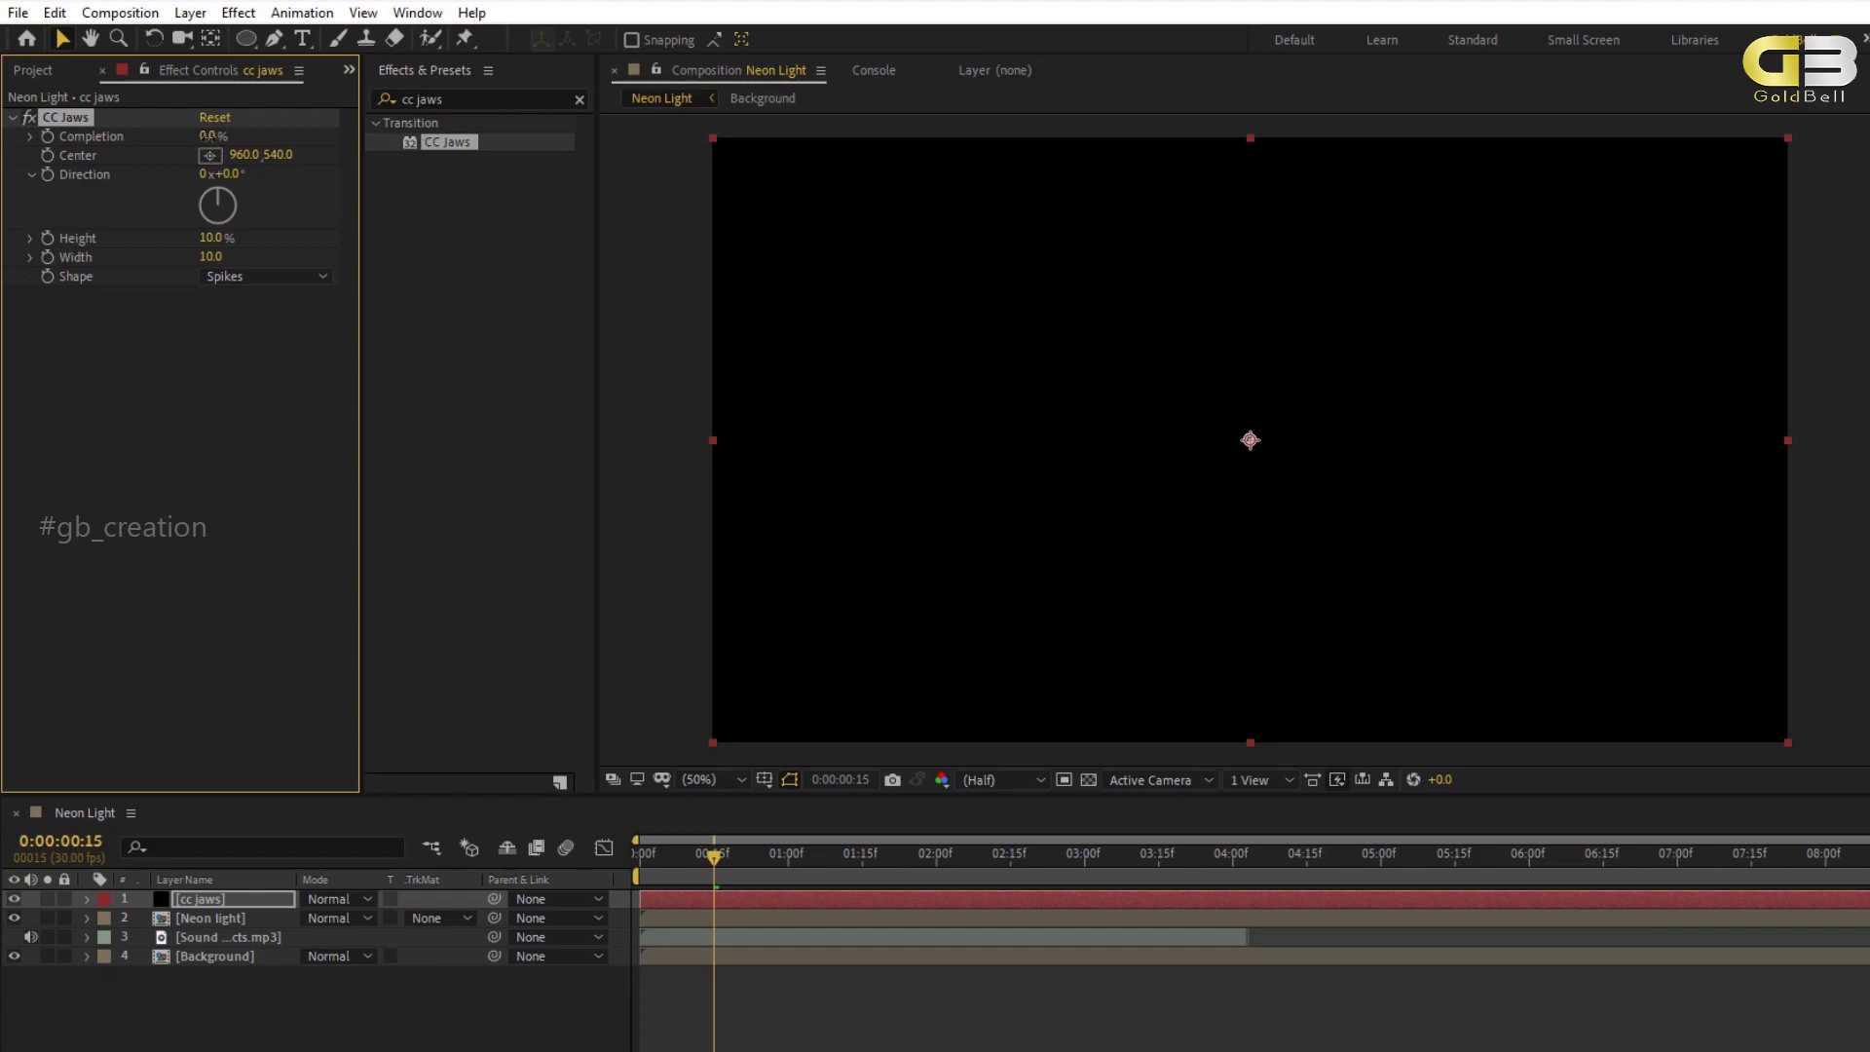
Set the CC Jaws Completion to 80%, Height to 0% and Width to 2 to form letterbox bars.
drag(176, 139, 297, 155)
drag(209, 238, 190, 245)
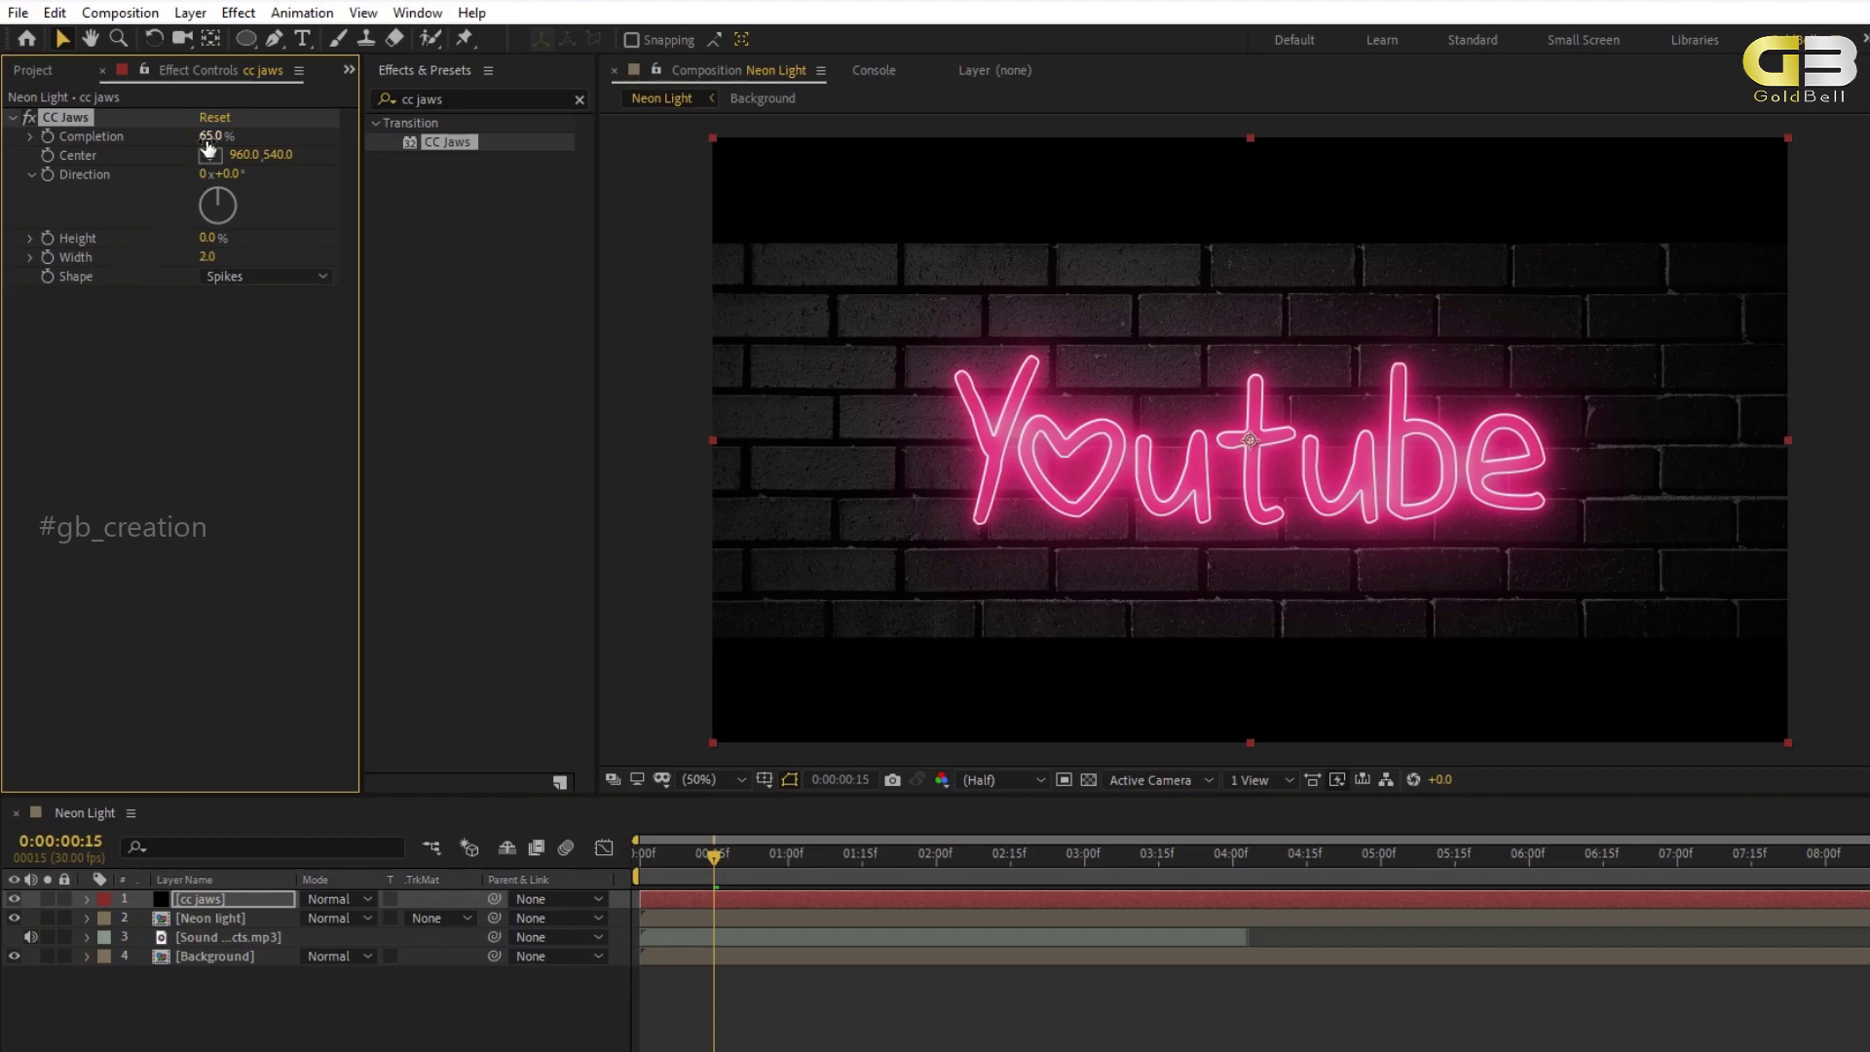
drag(206, 135, 221, 137)
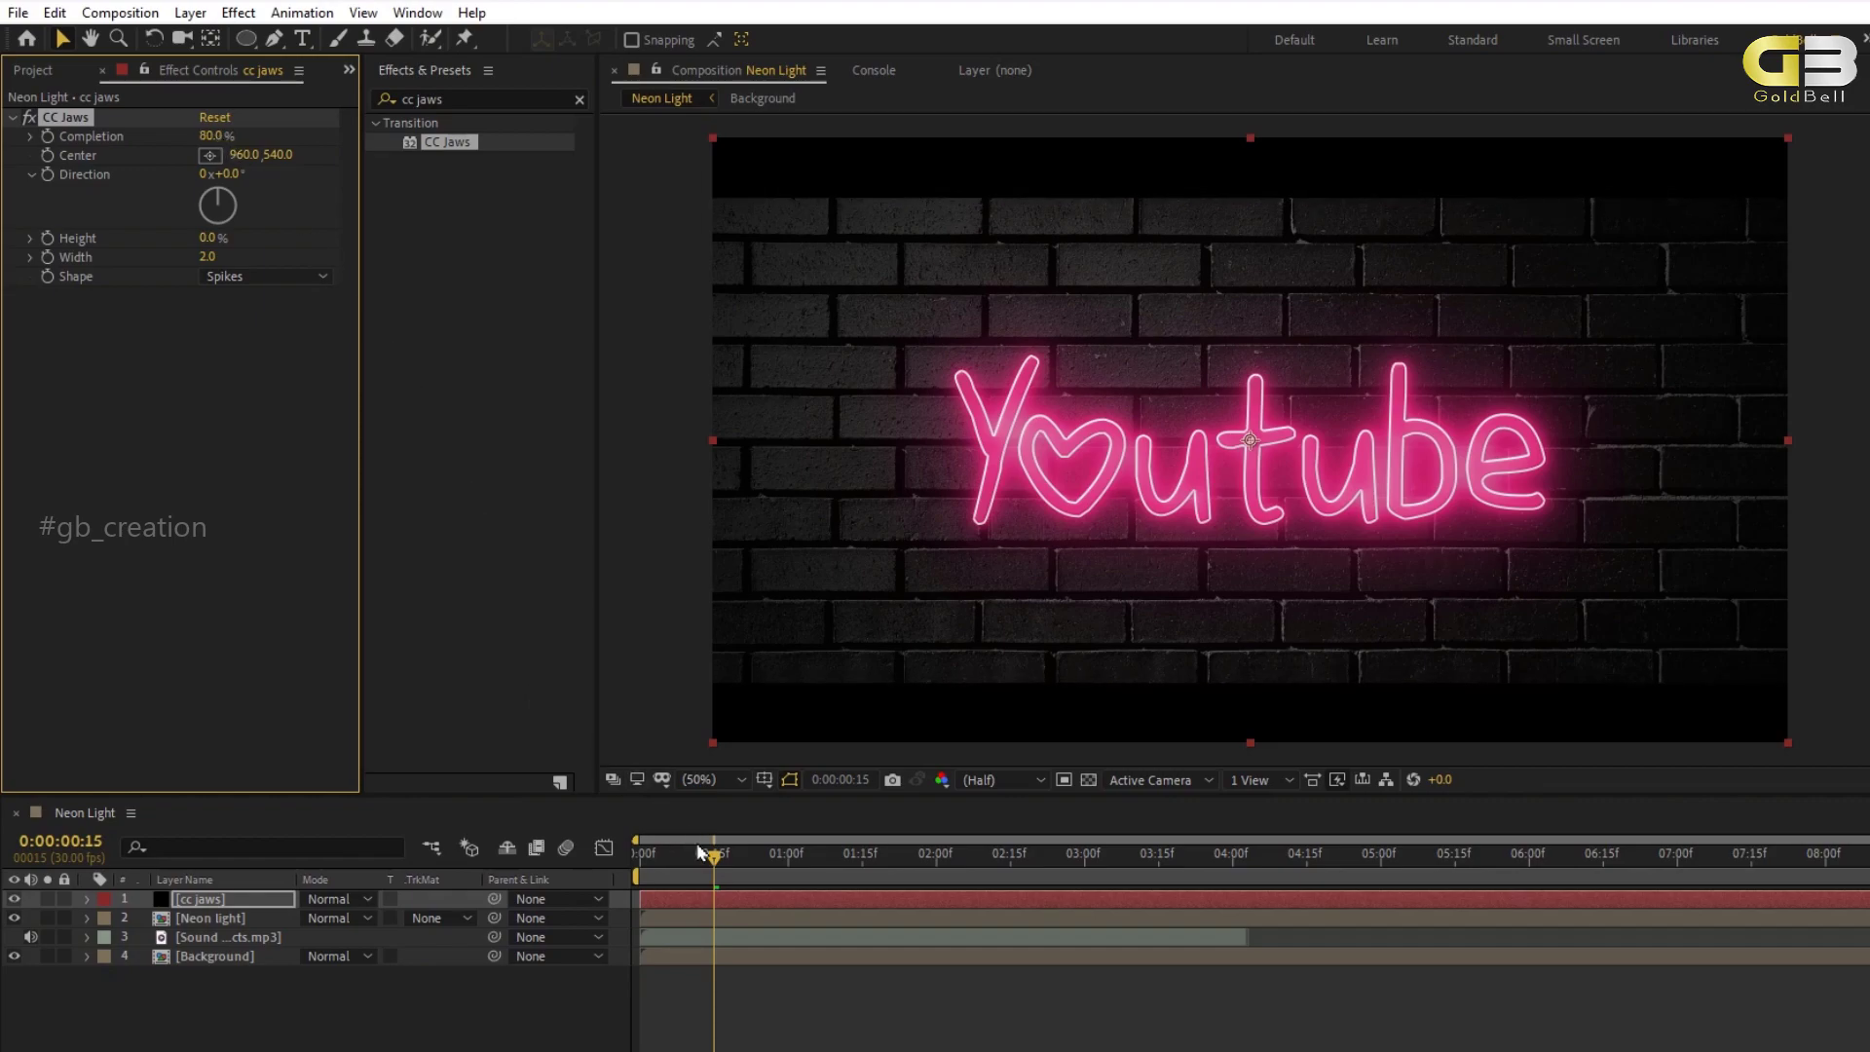
Add a CC Jaws Completion keyframe of 80% at 0:00:09:00 on the cc jaws layer.
drag(718, 867, 1865, 962)
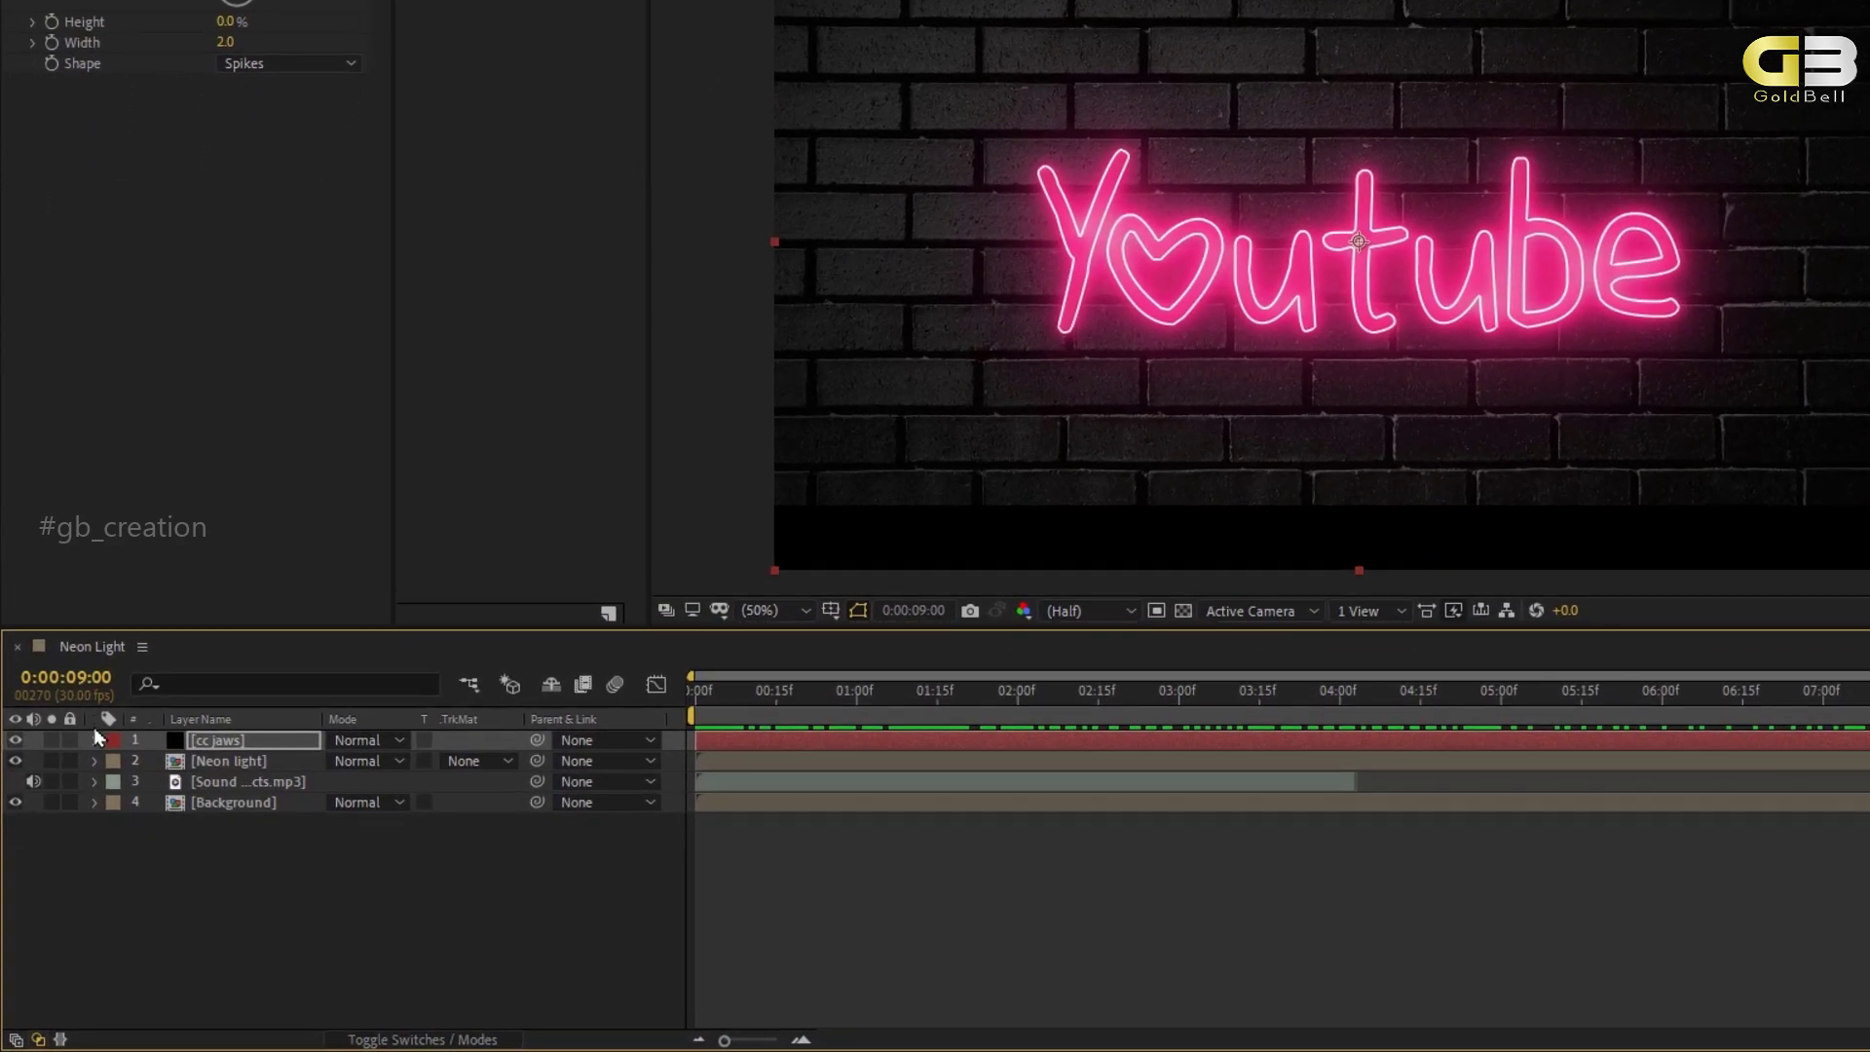
click(95, 740)
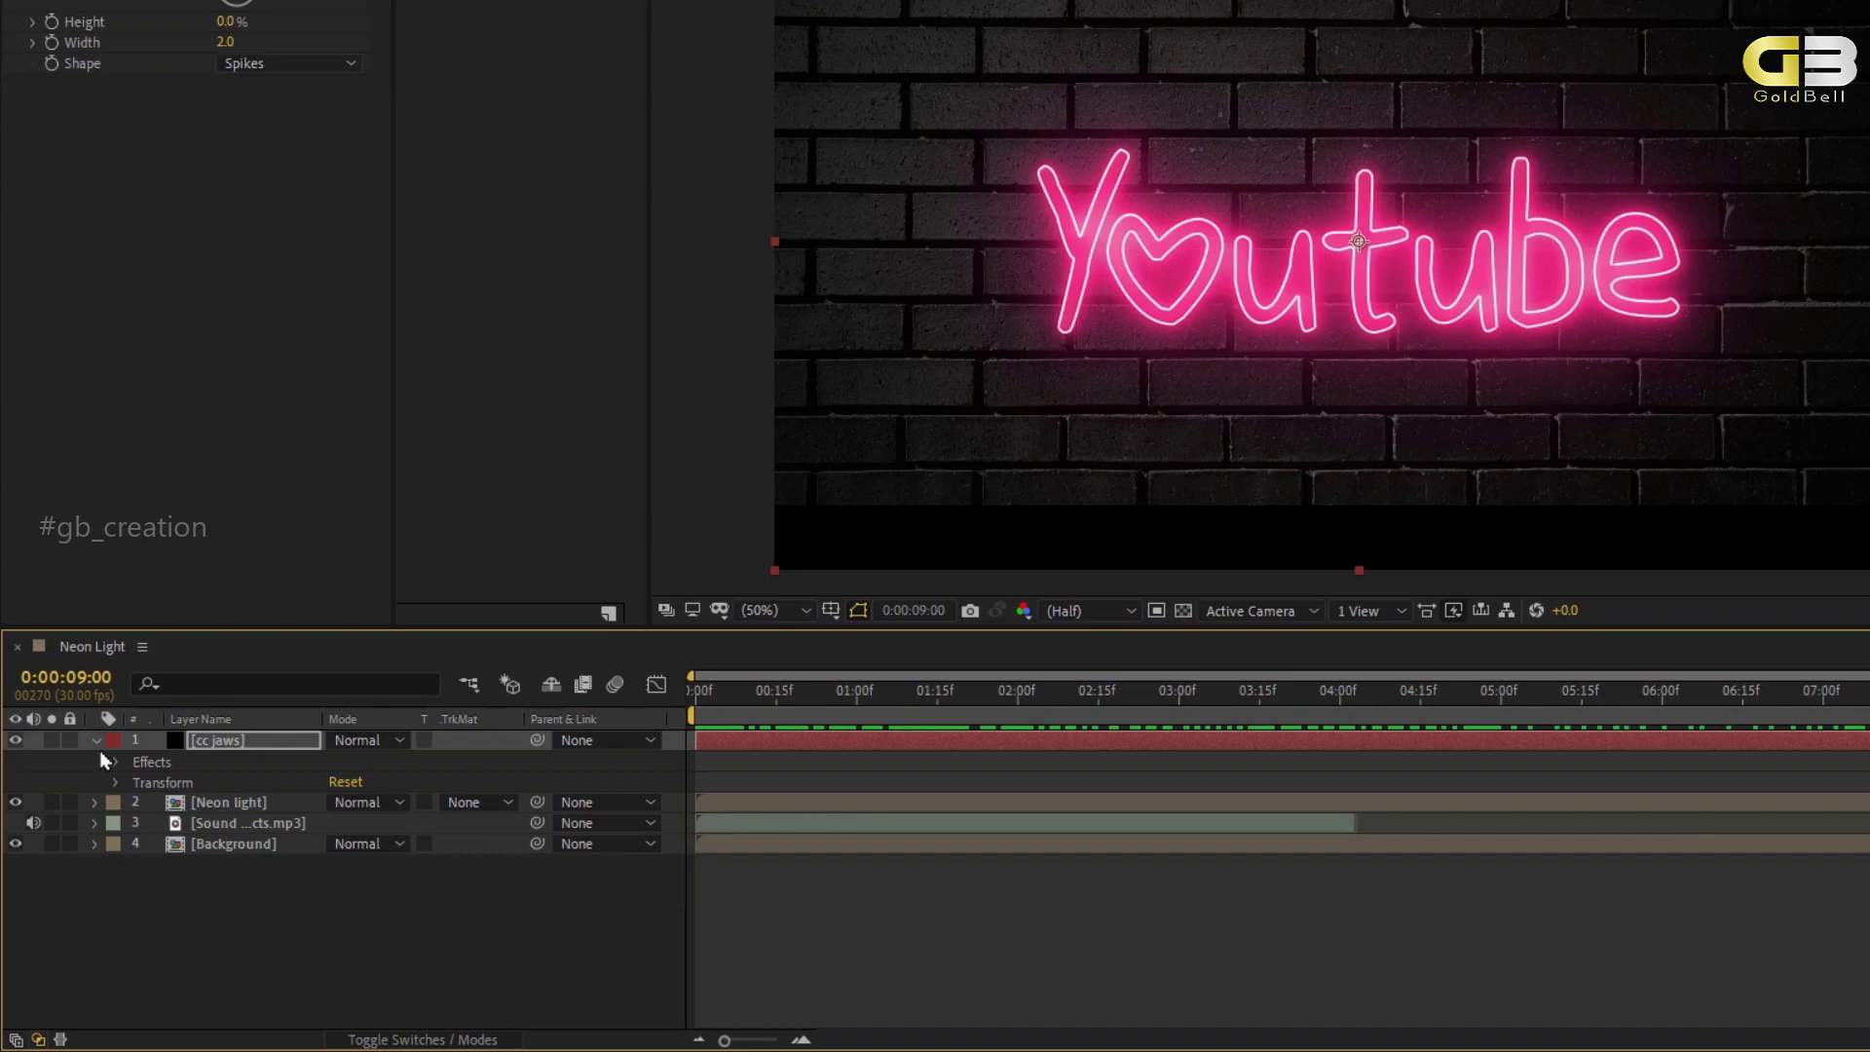
click(114, 759)
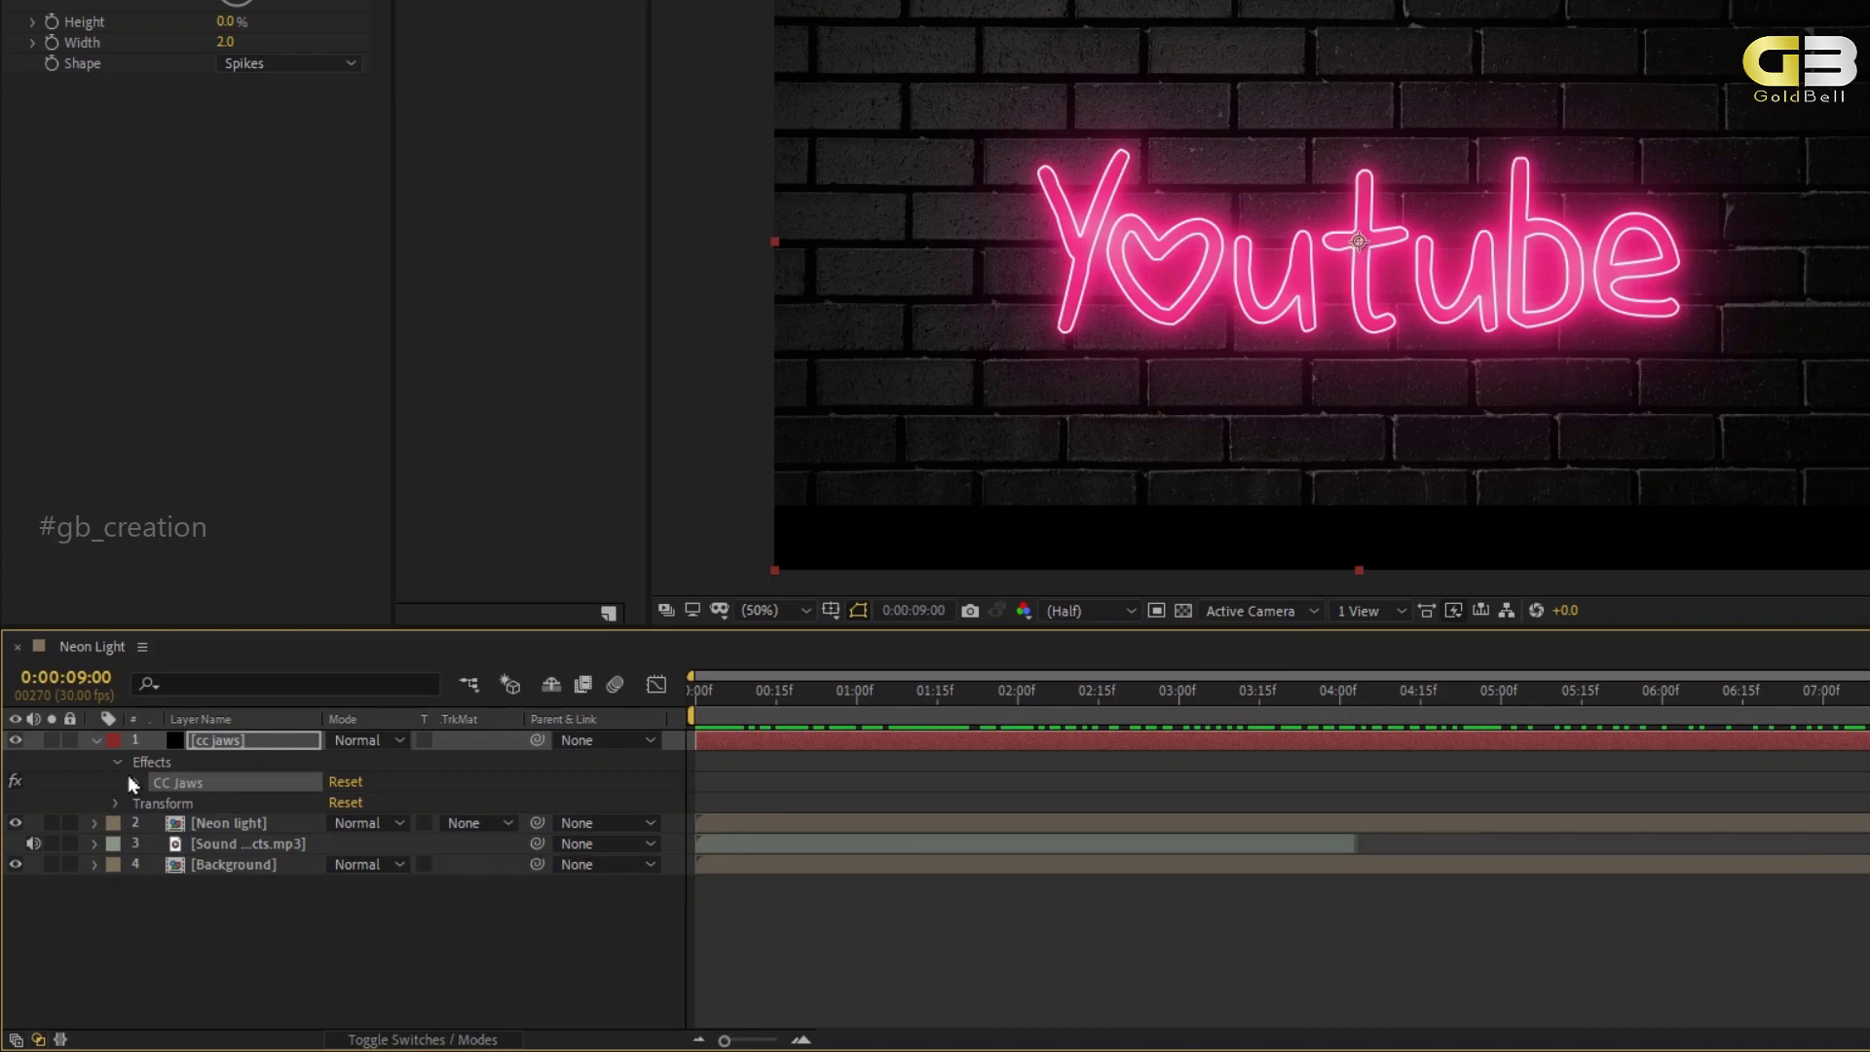
click(135, 784)
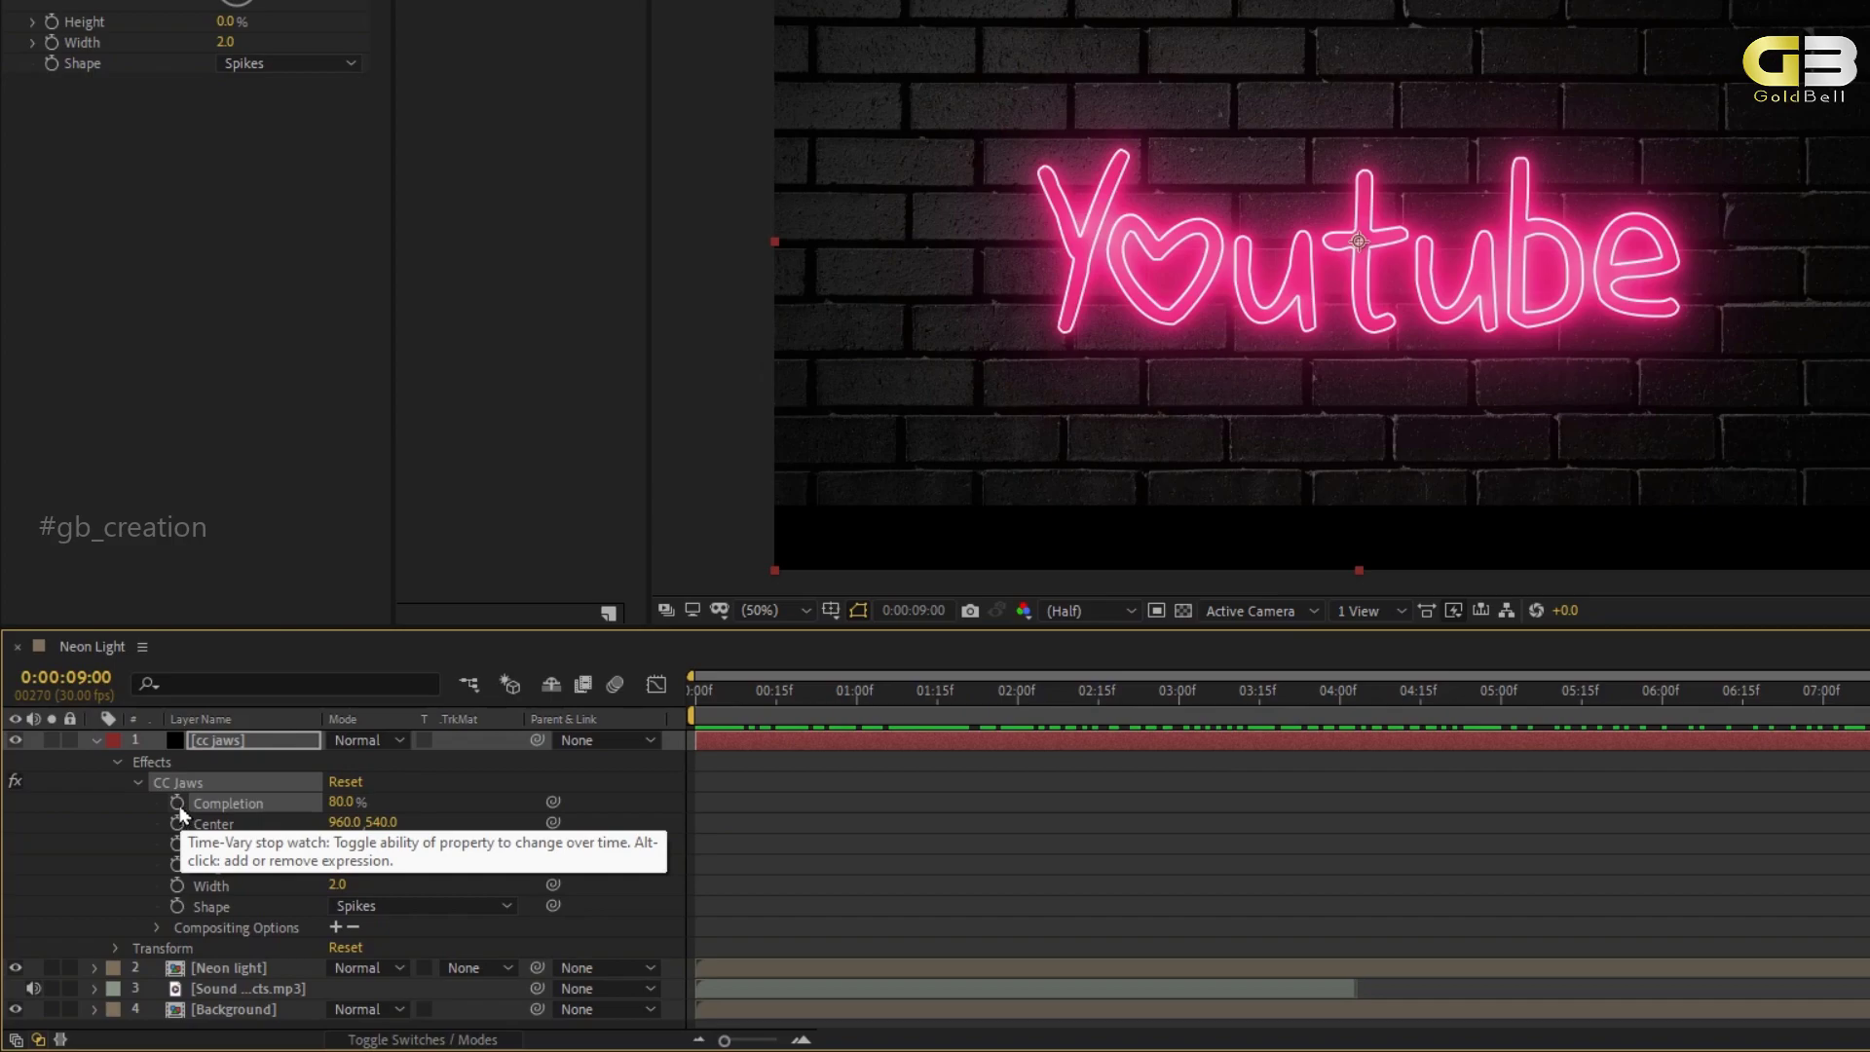
click(177, 804)
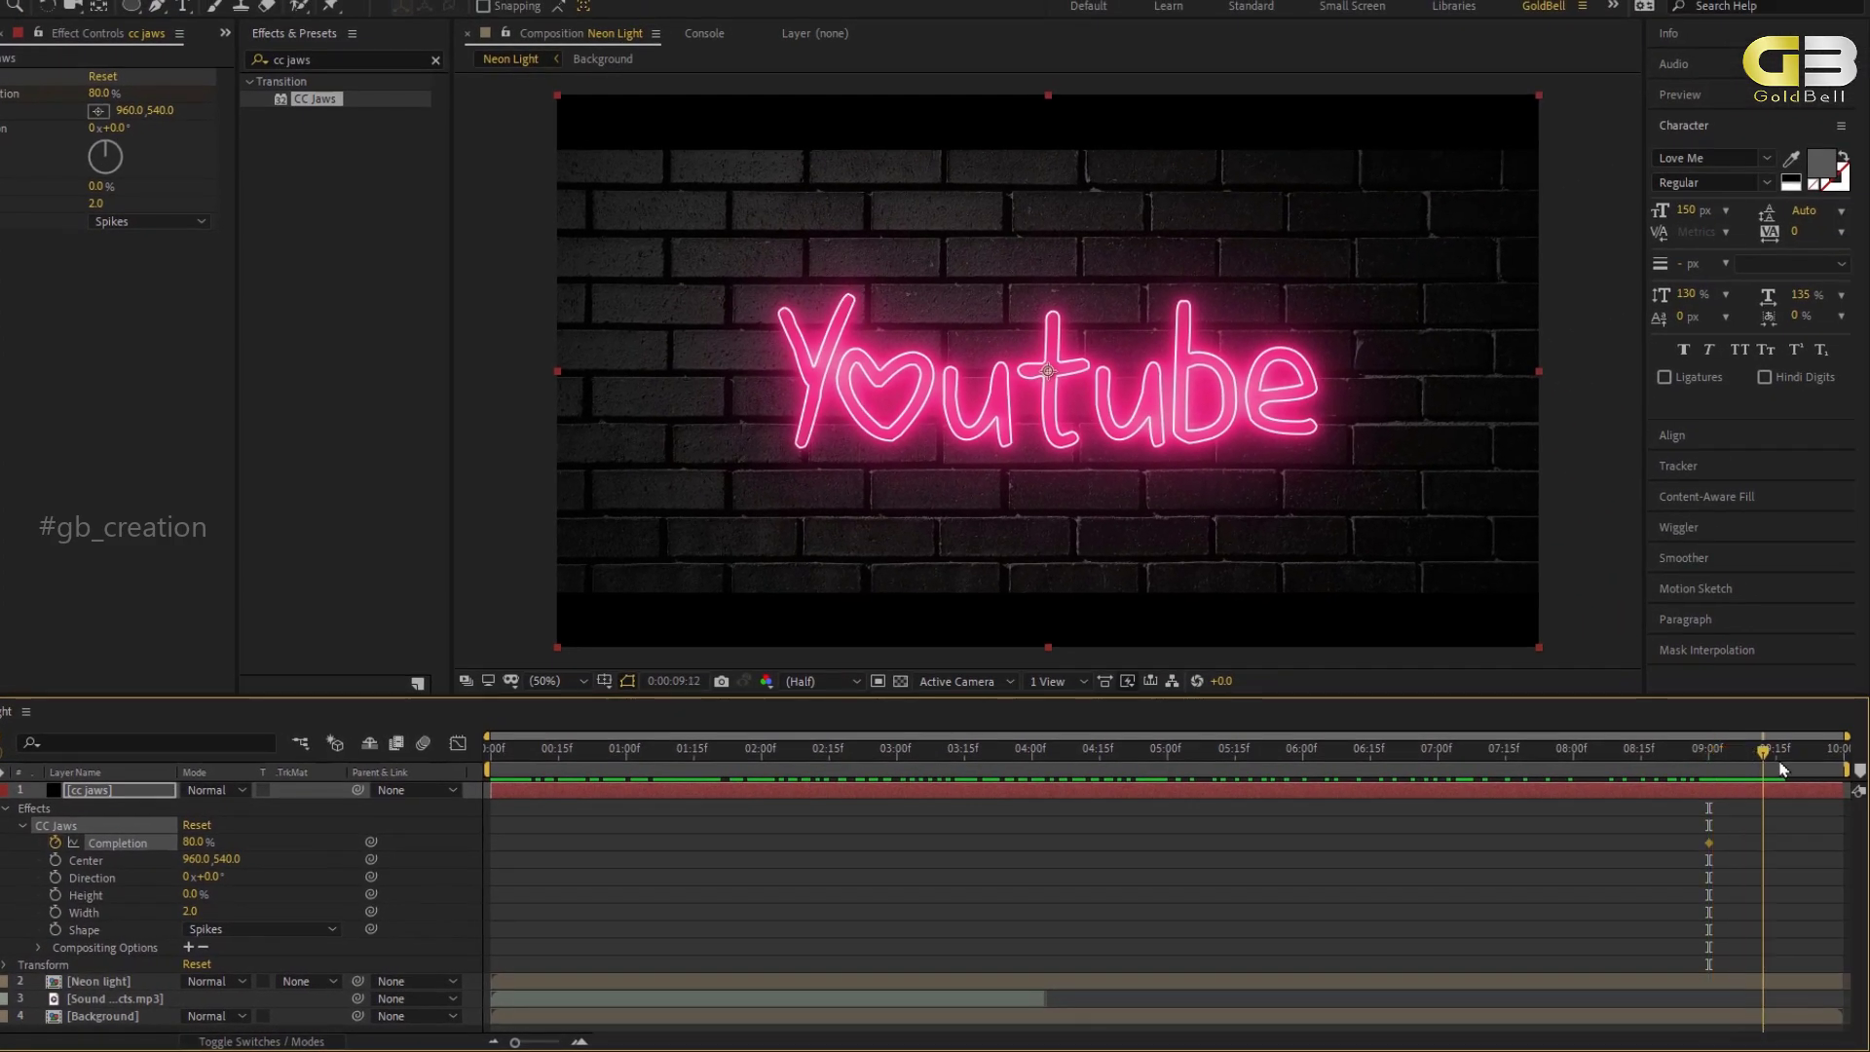
Set the CC Jaws Completion to 0% at 0:00:09:26 and scrub back to 0:00:08:28.
drag(1780, 769, 1832, 782)
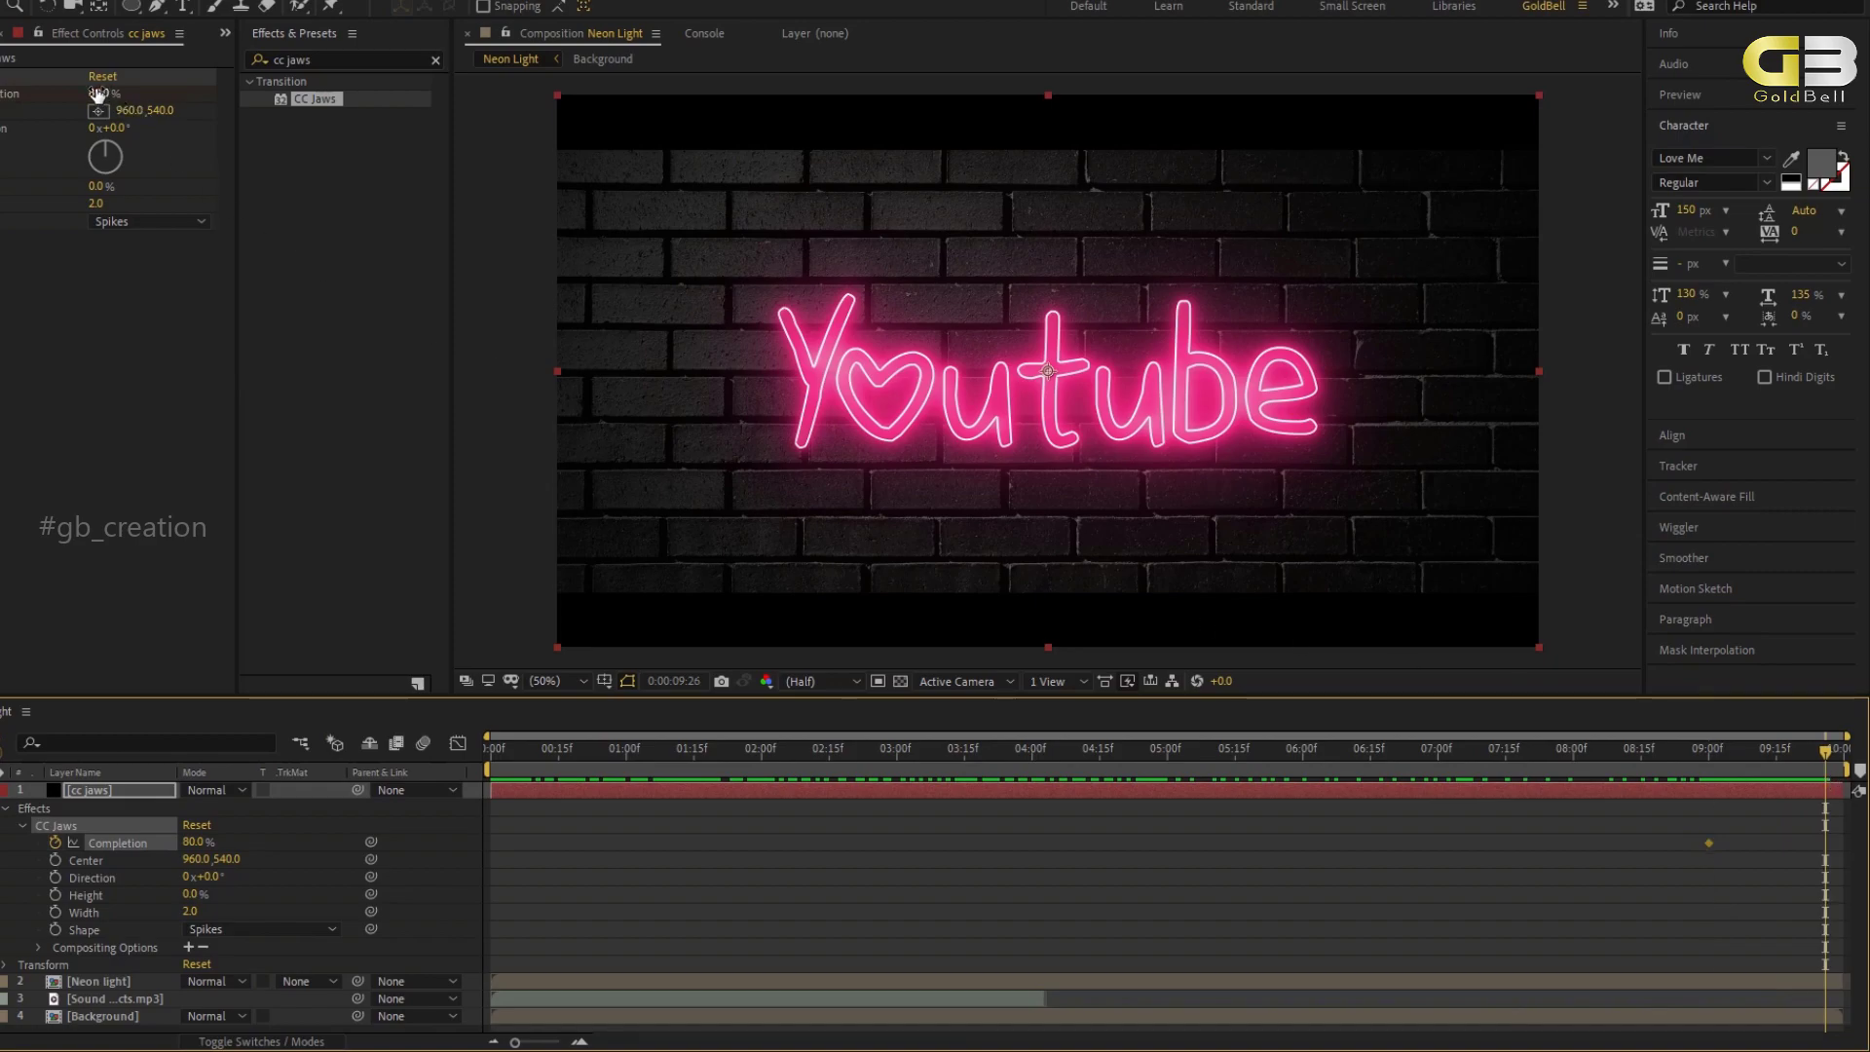
drag(98, 93, 24, 97)
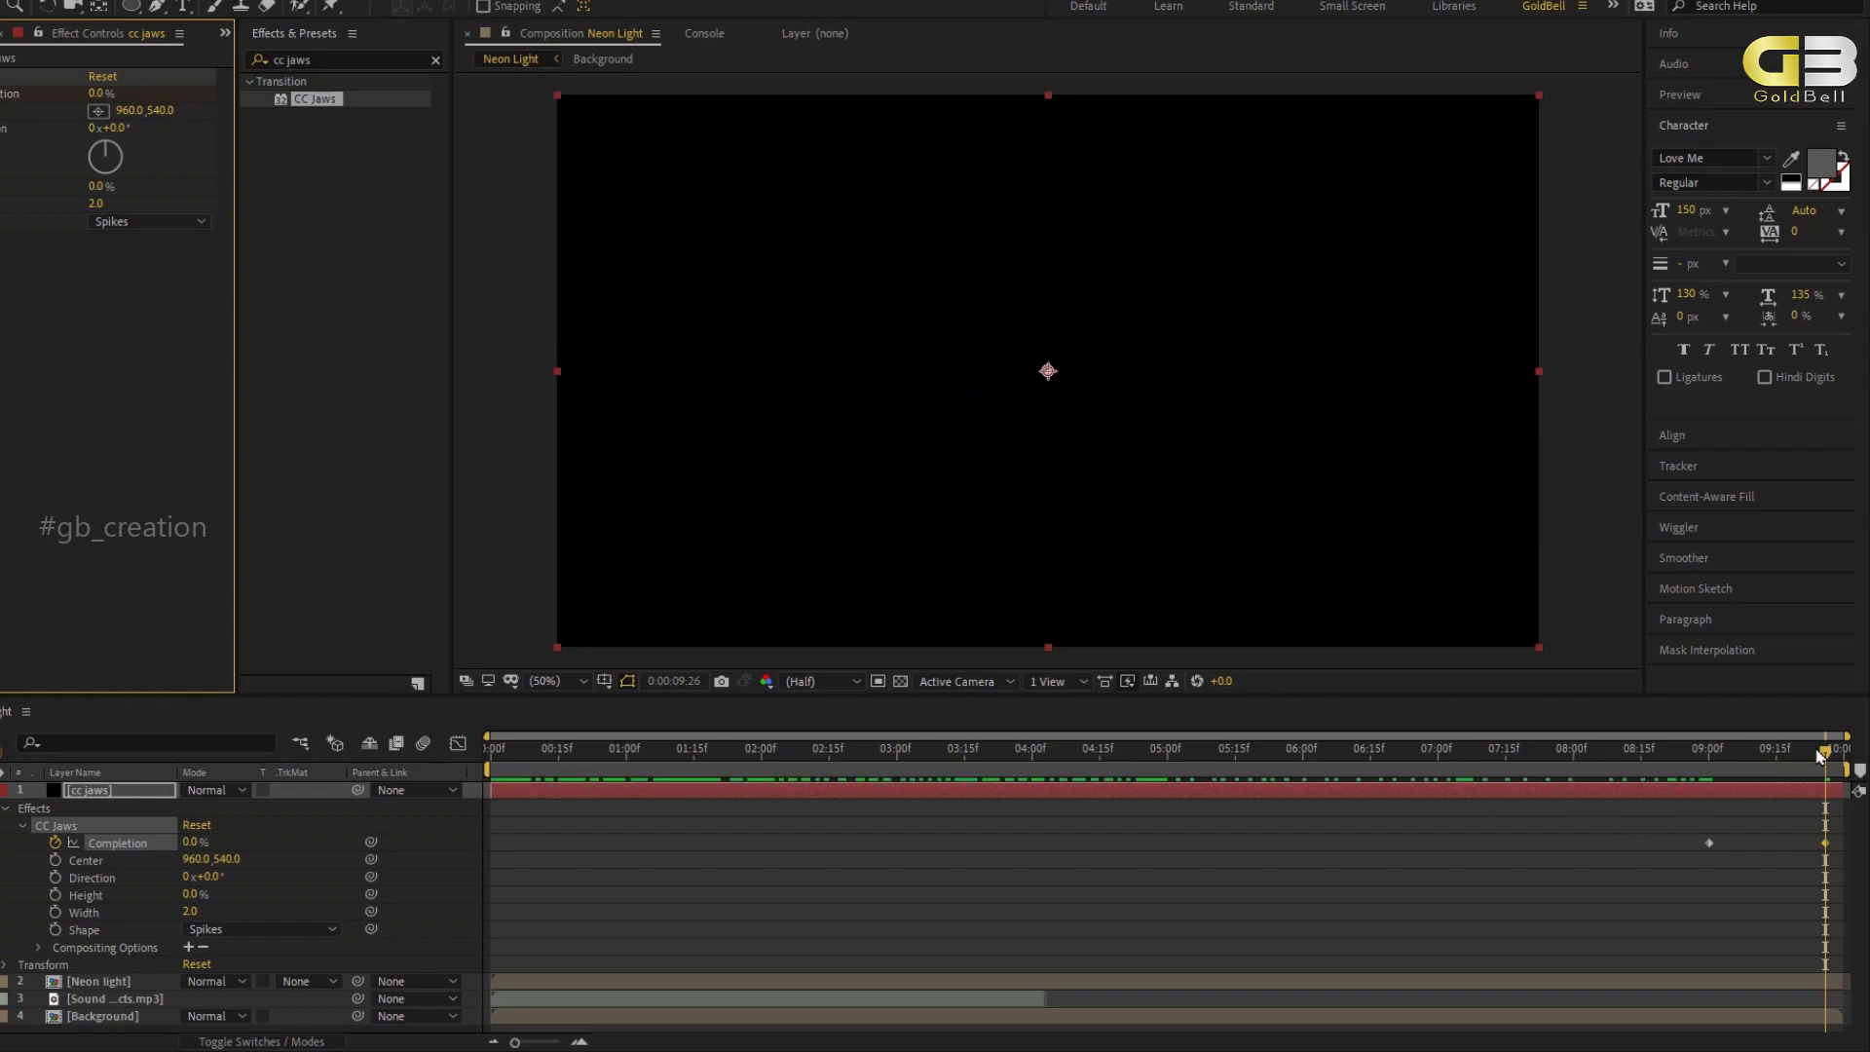
drag(1829, 757, 1695, 807)
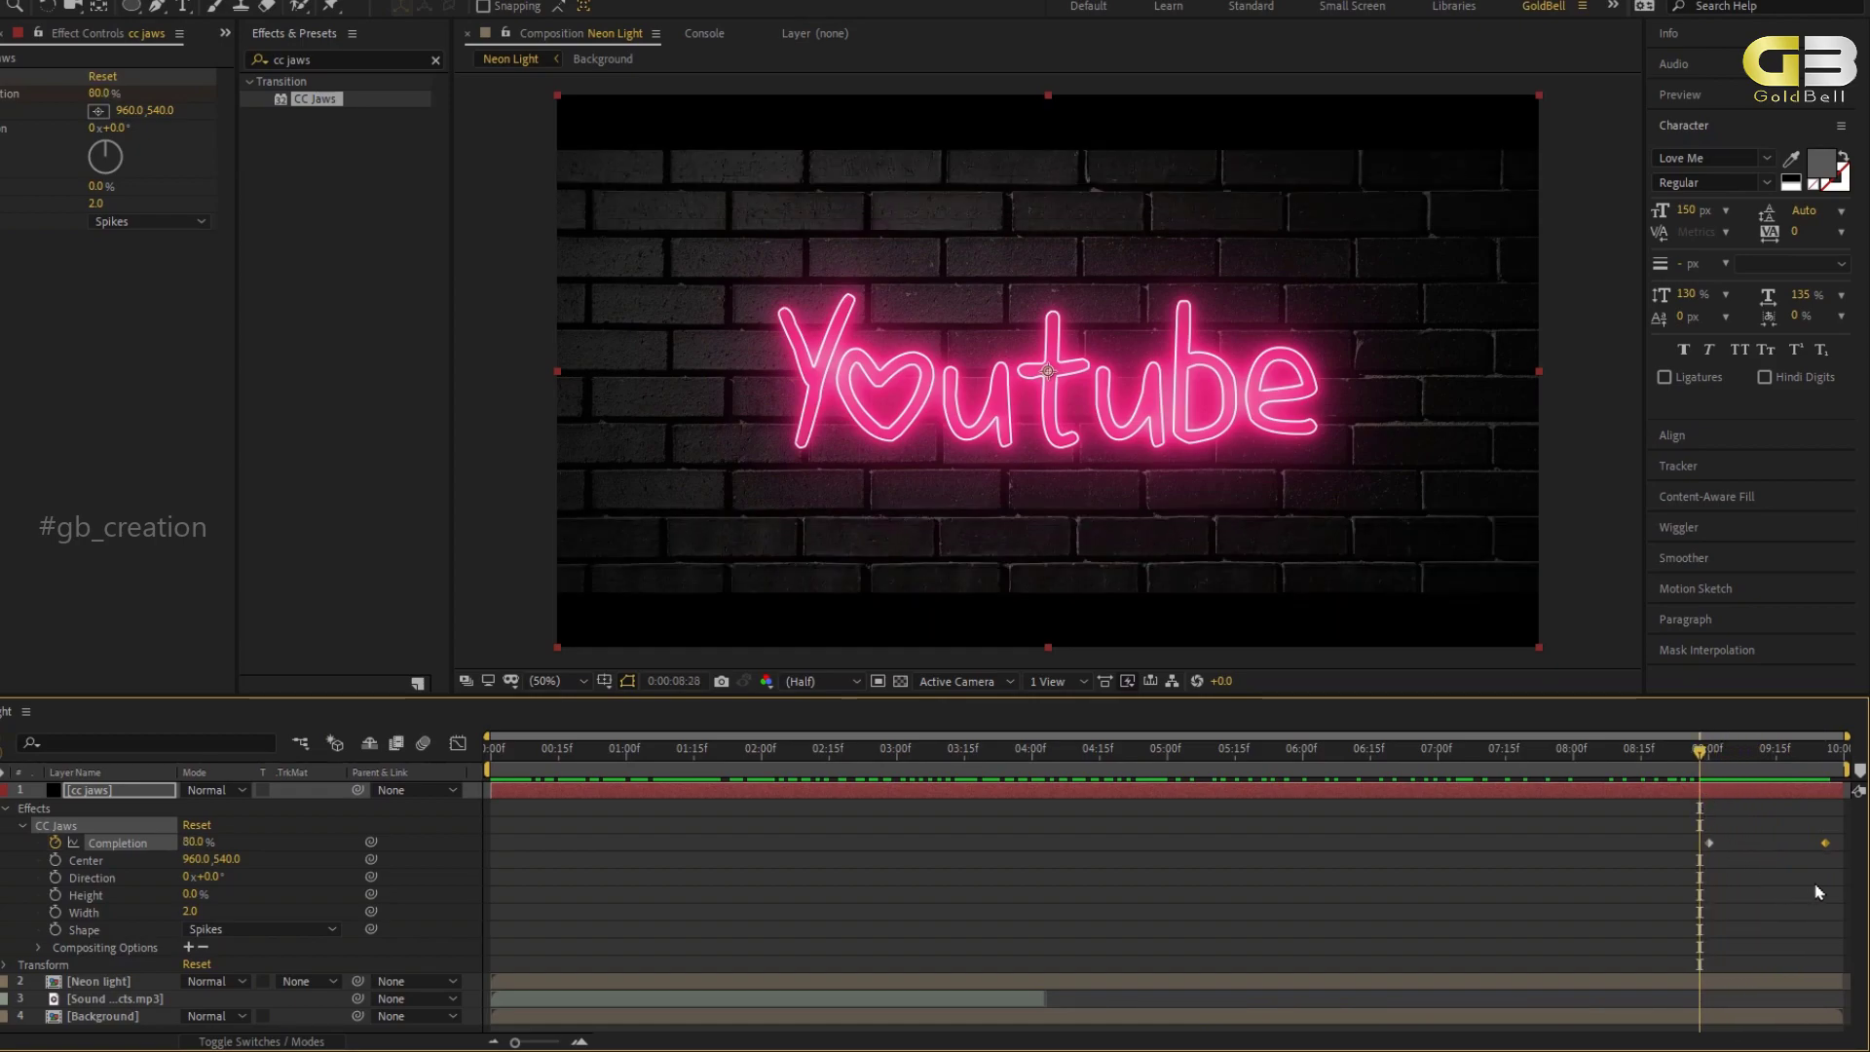
Apply Easy Ease to both Completion keyframes of the cc jaws layer.
drag(1828, 885, 1703, 824)
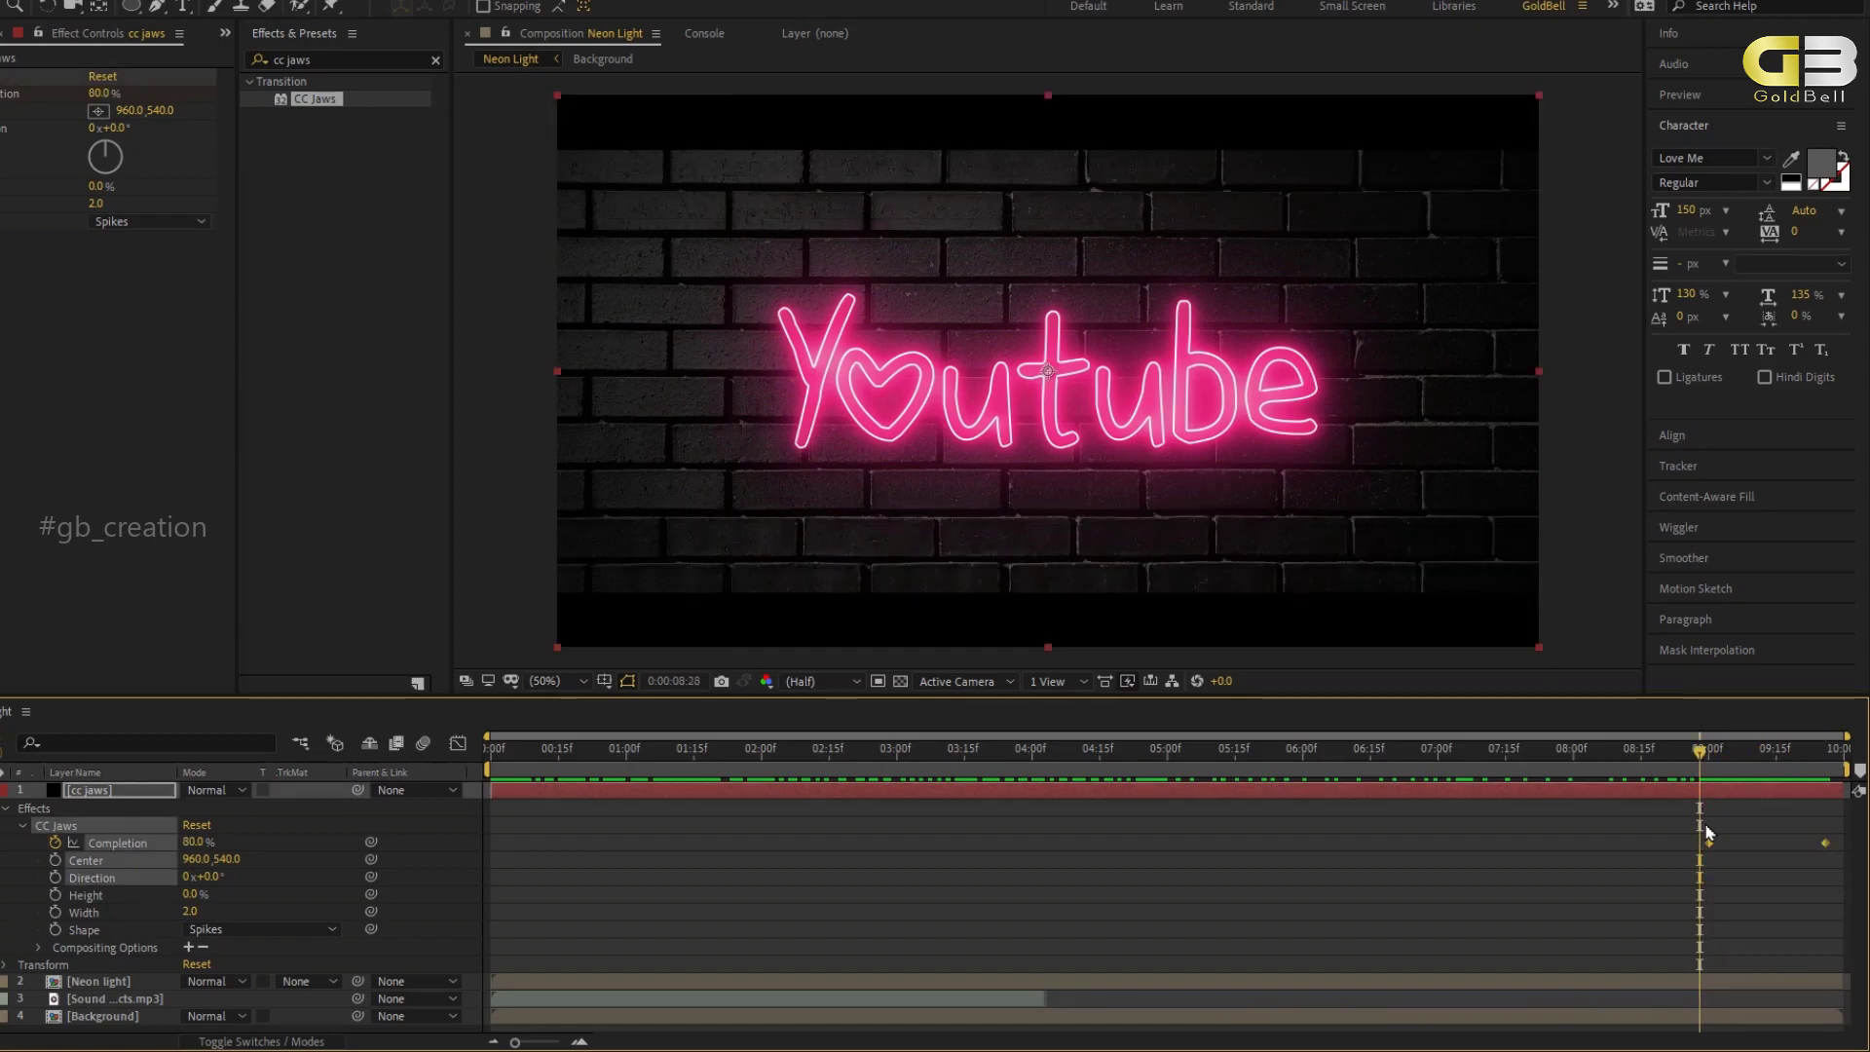
right_click(1709, 844)
key(F9)
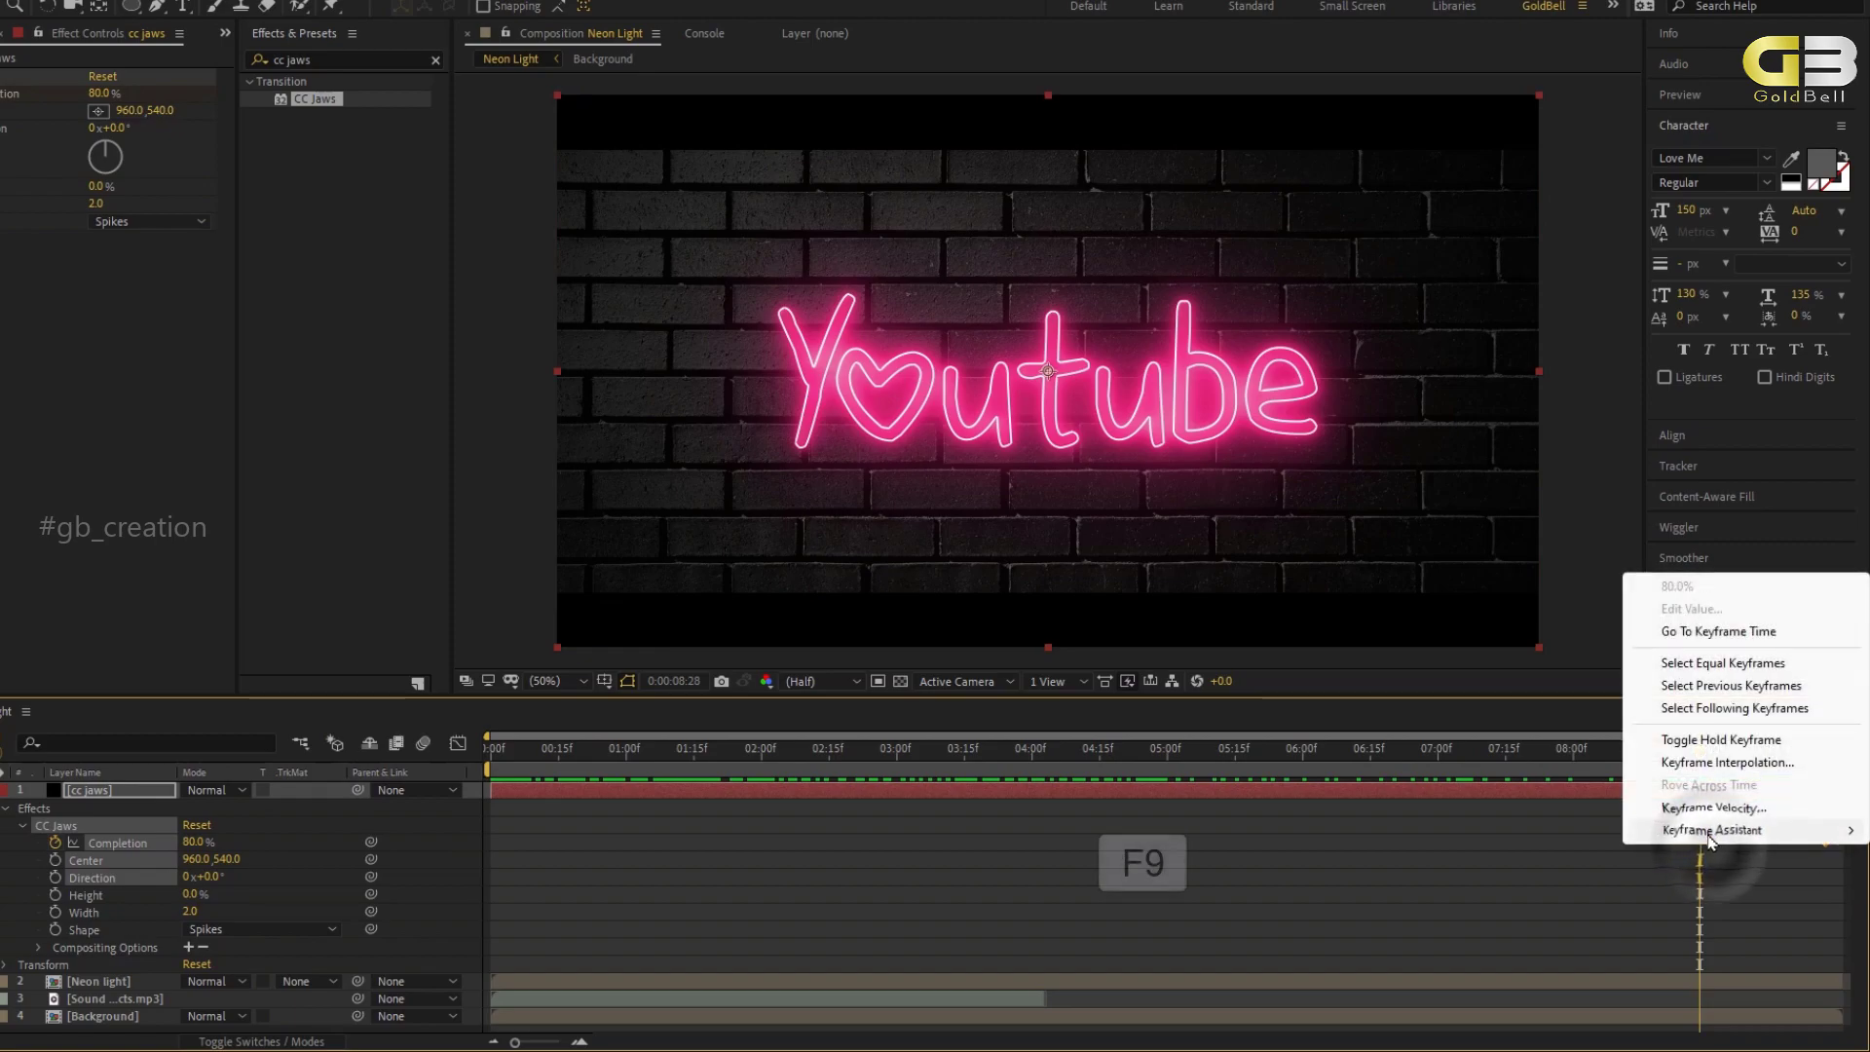
mouse_move(1714, 828)
click(1466, 896)
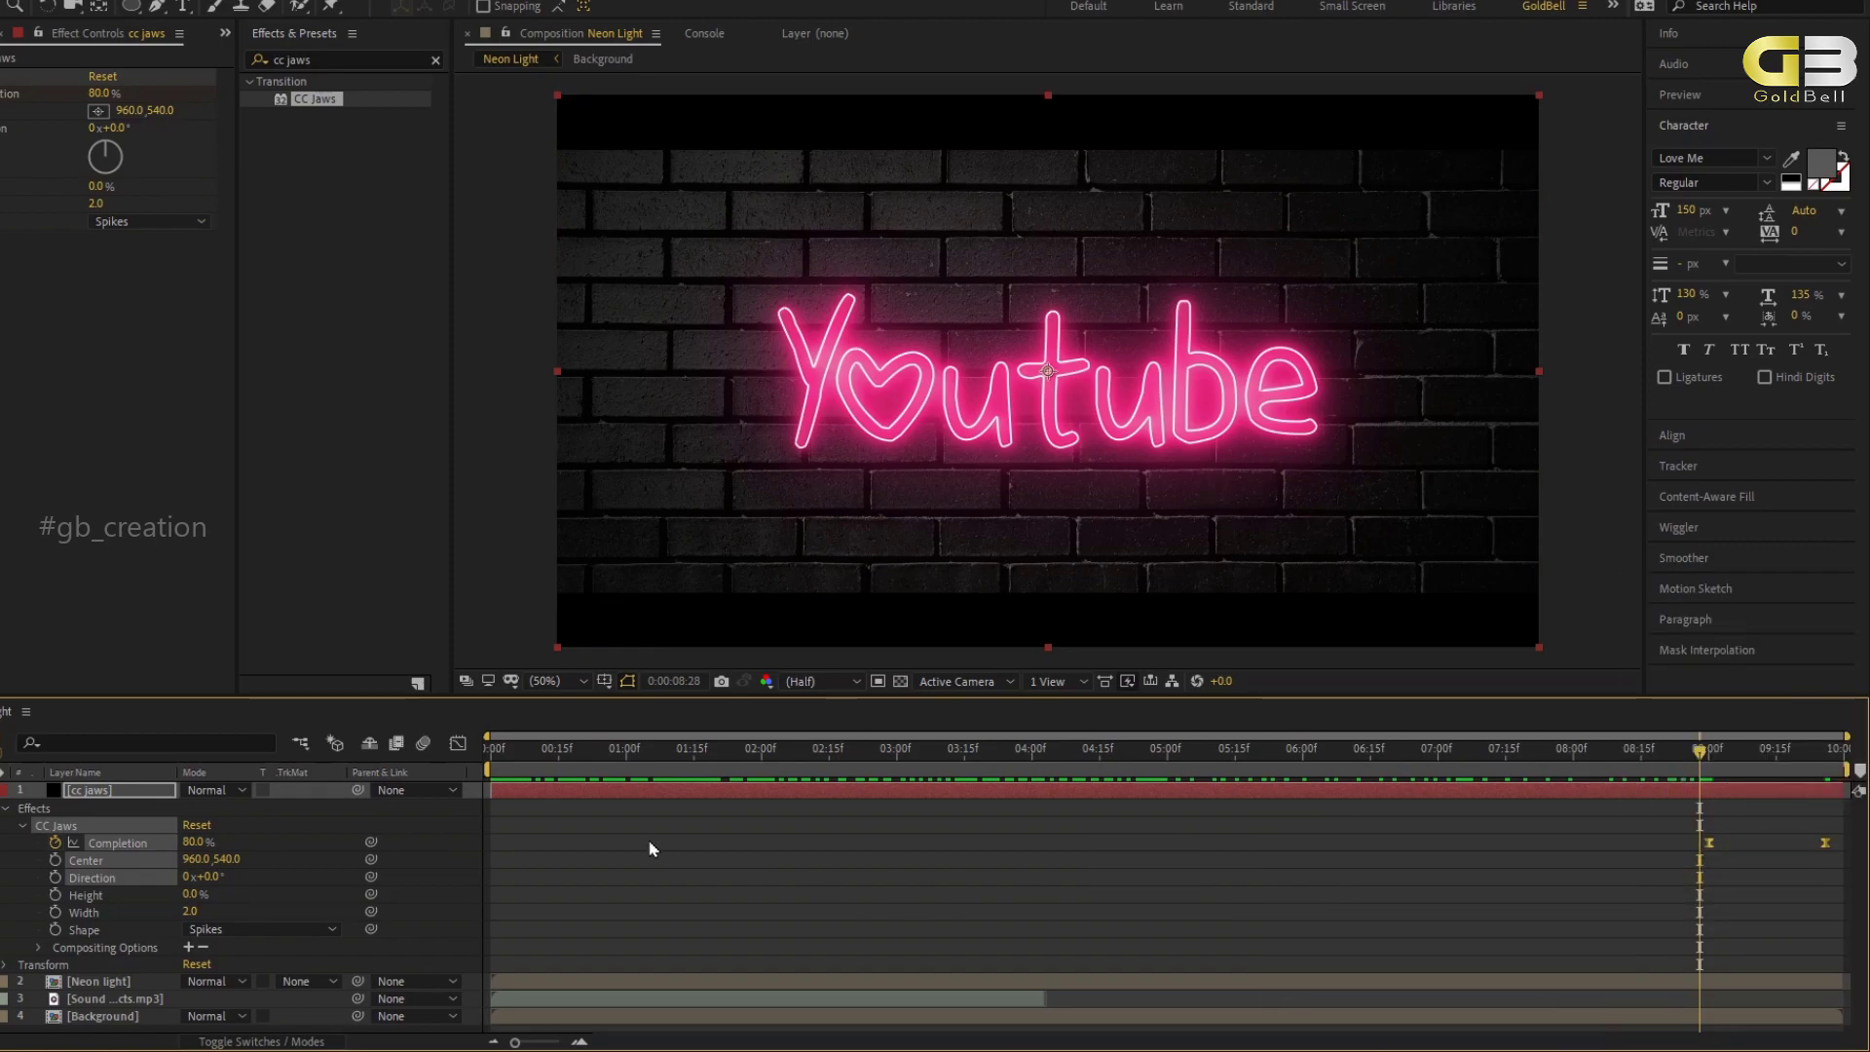
Reshape the Completion speed graph so it peaks shortly after the first keyframe, and collapse the cc jaws layer's properties.
click(457, 745)
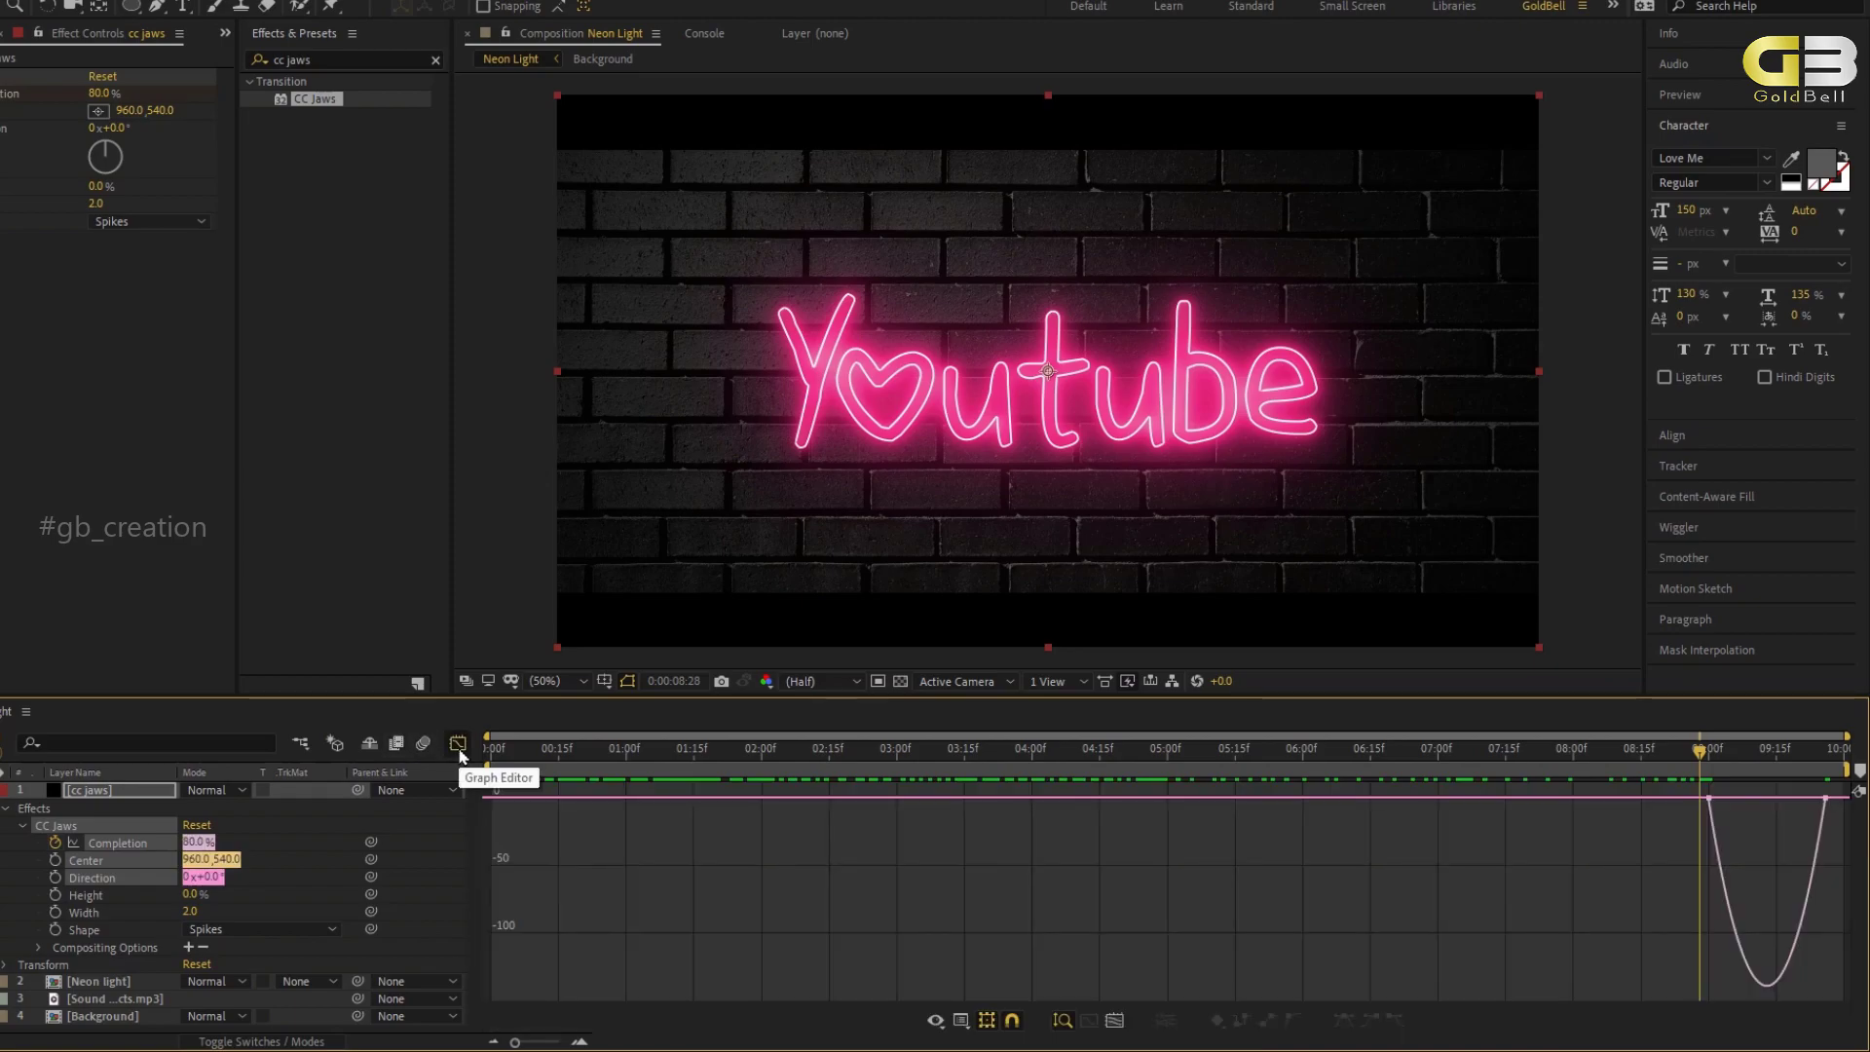
drag(1666, 868, 1772, 816)
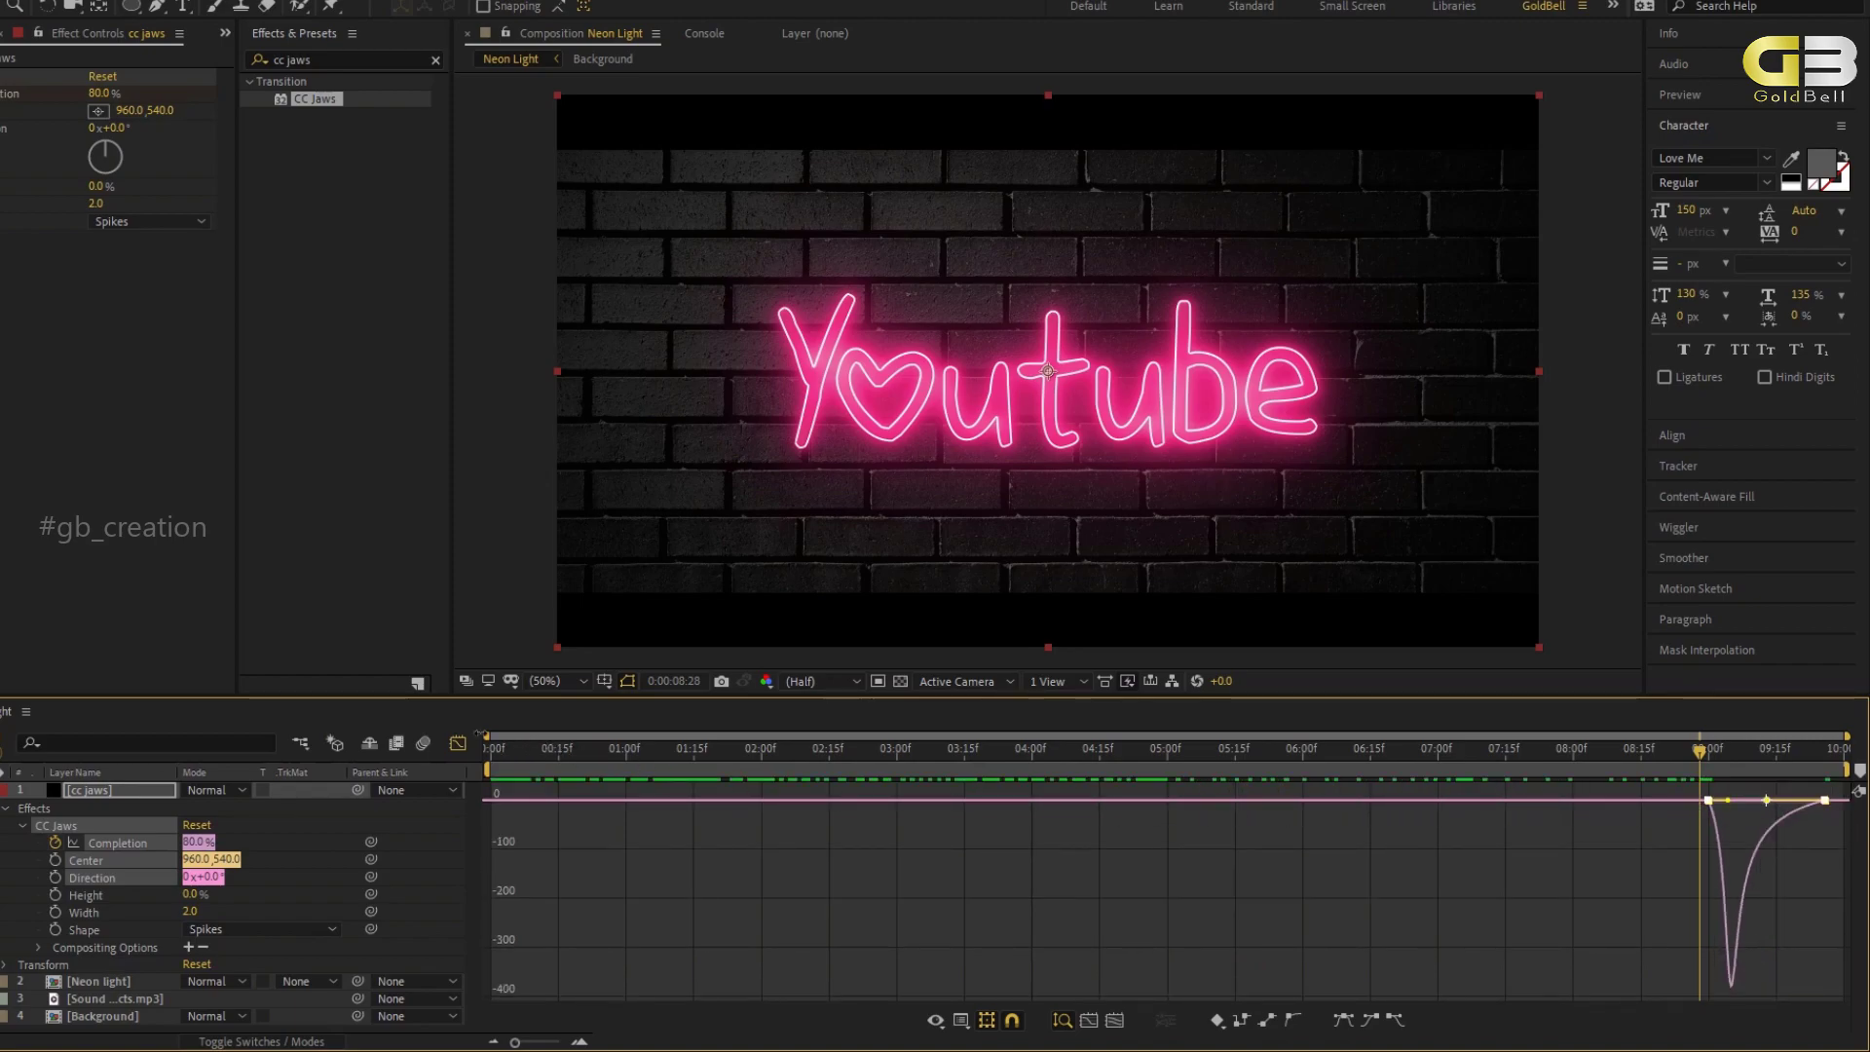
click(467, 743)
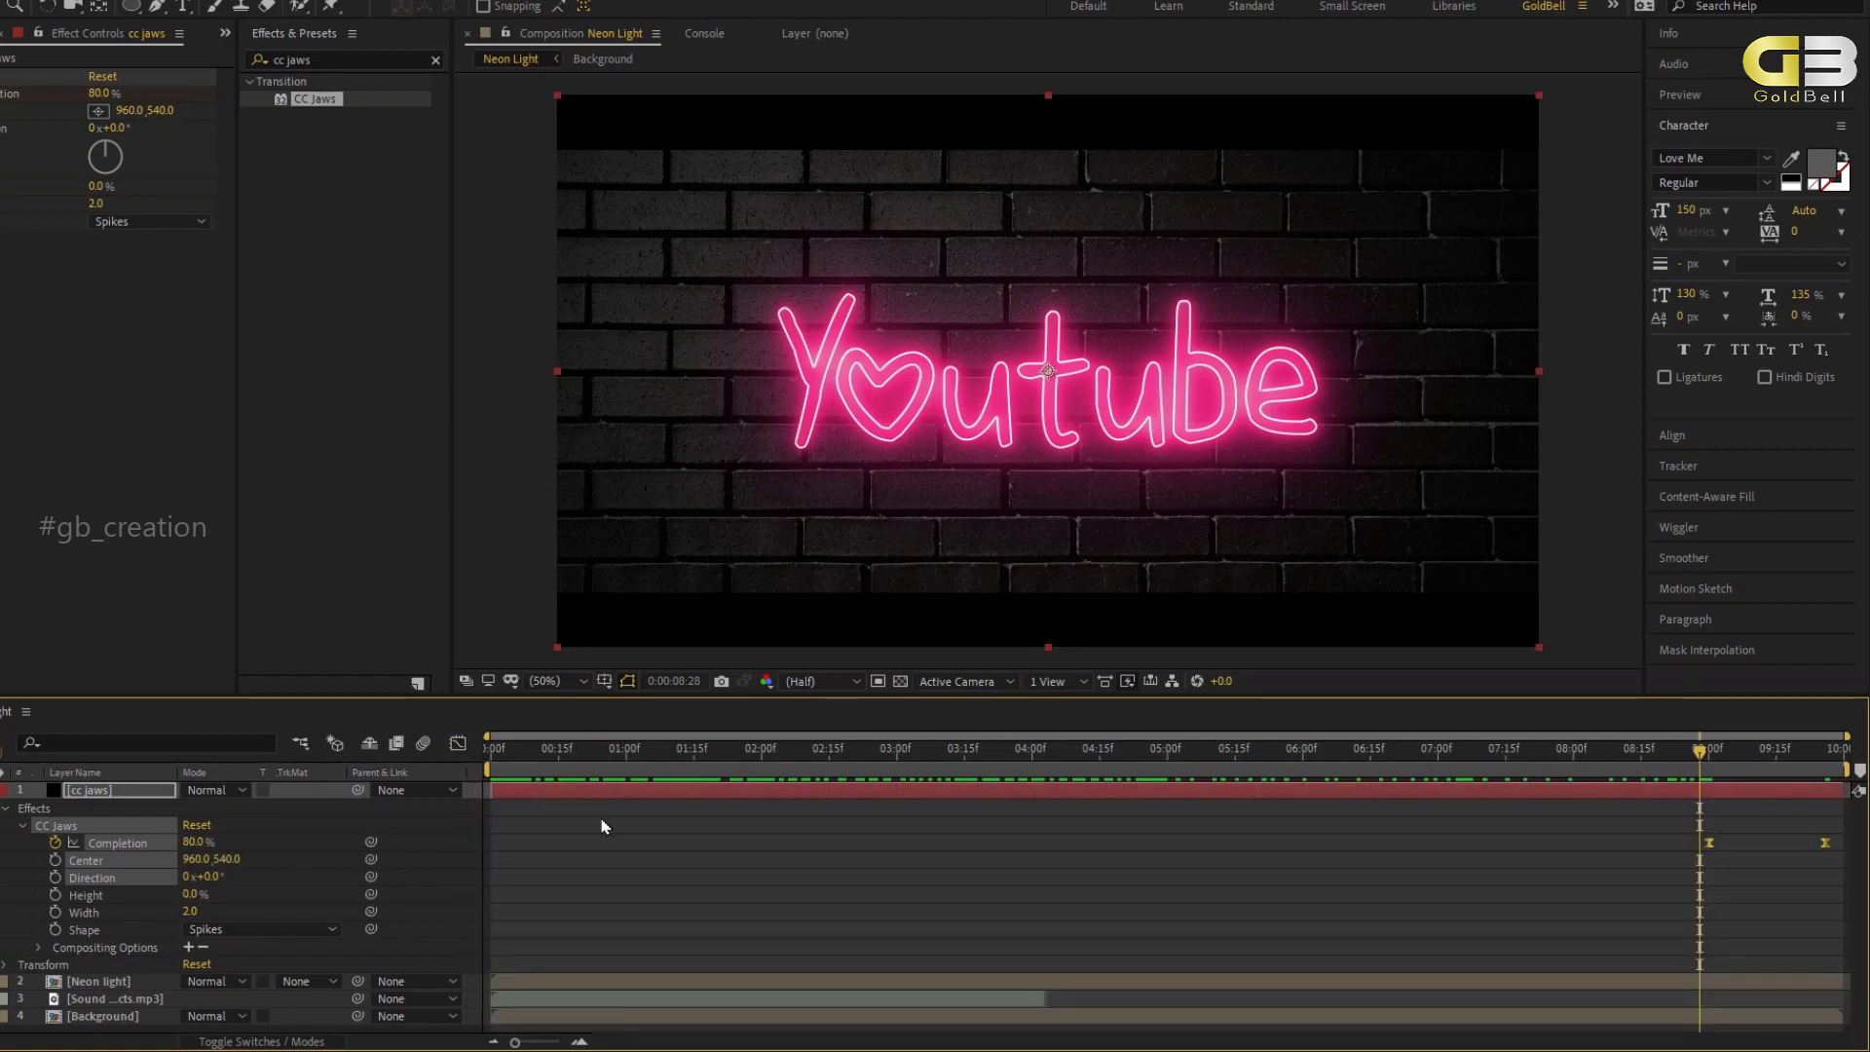
key(u)
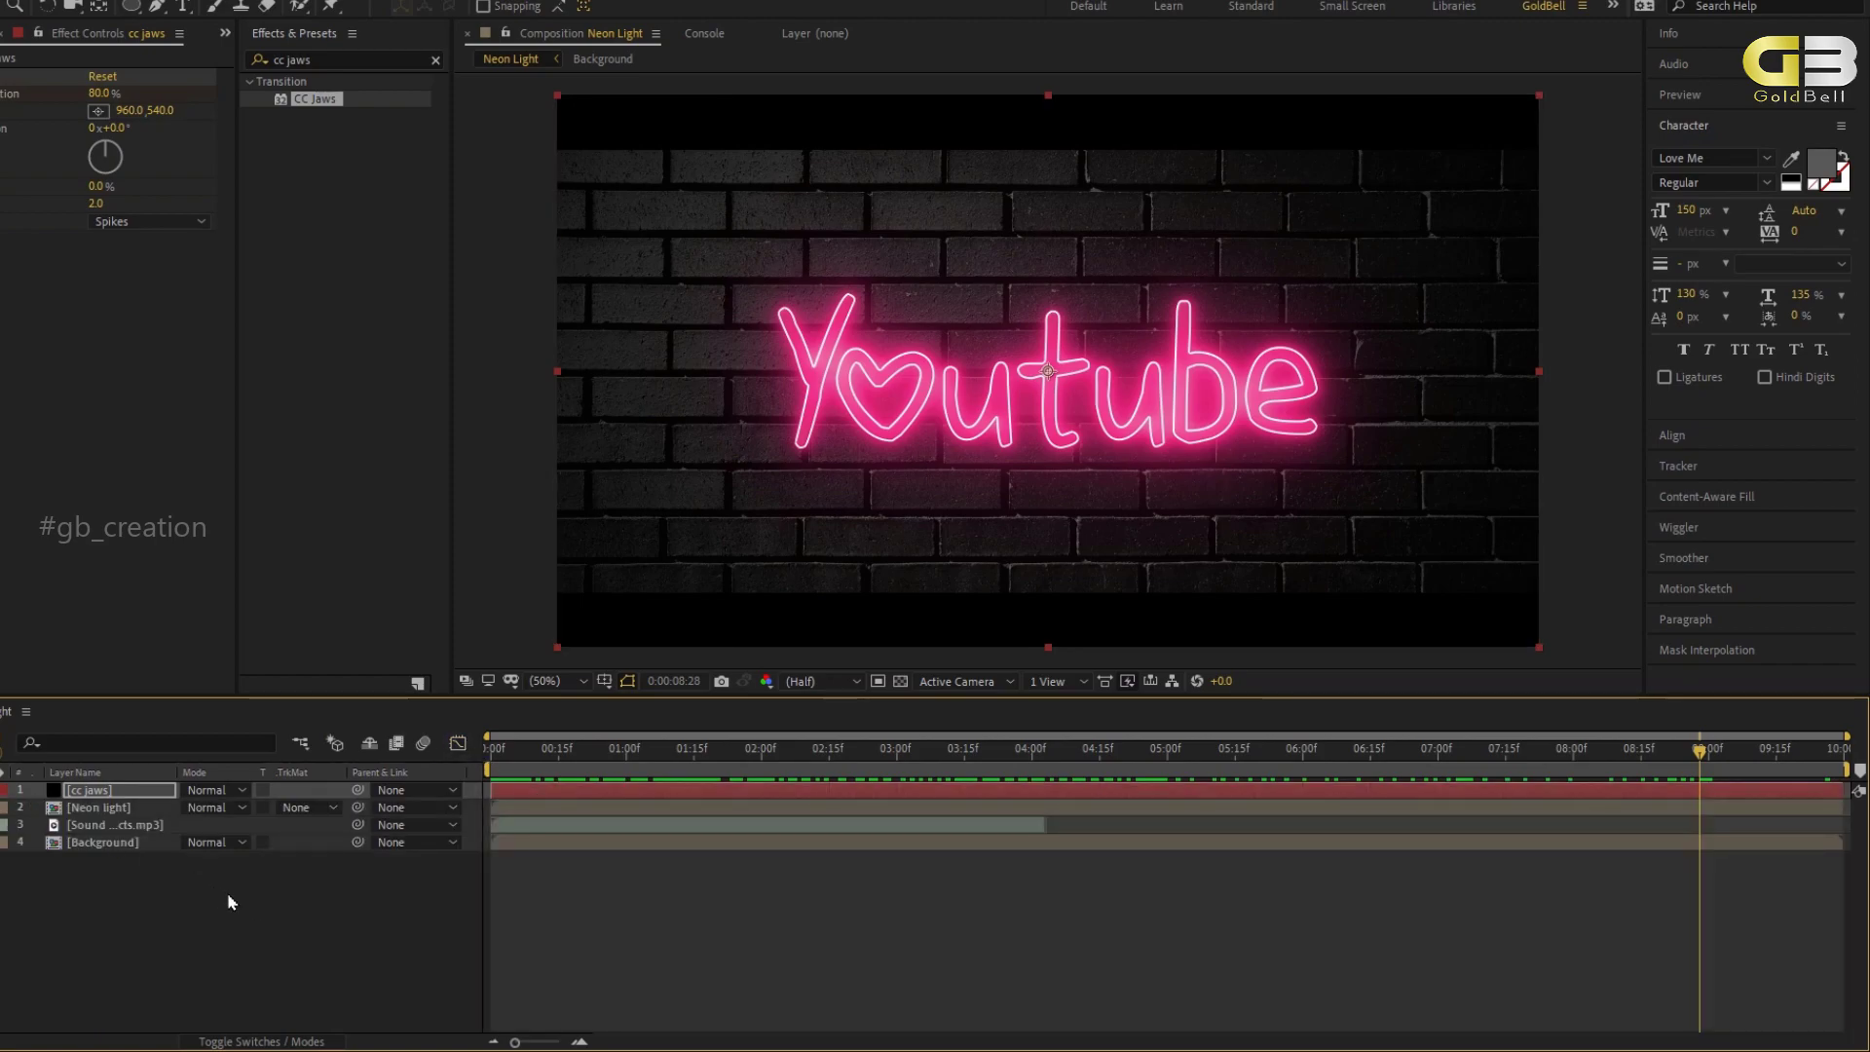